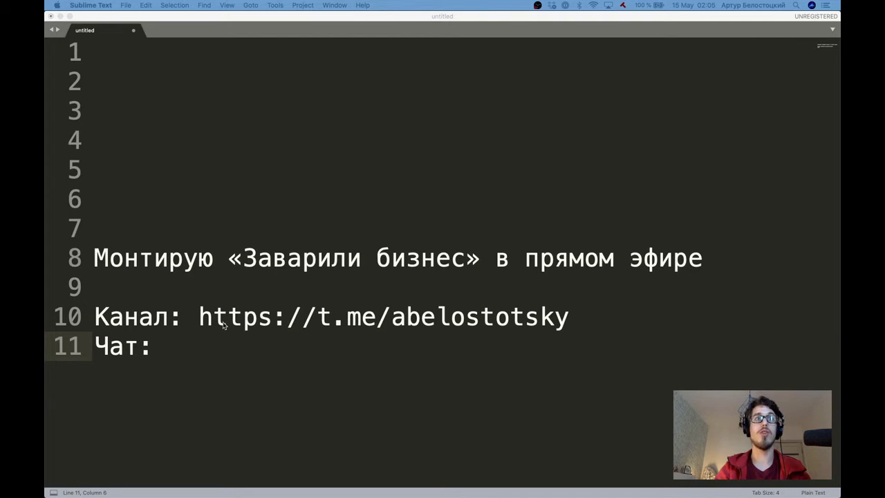
Add the Telegram chat link after "Чат:" on line 11 and insert six blank lines below it.
{"action": "left_click", "coordinate": [221, 356]}
{"action": "type", "text": "https://t.me/belostotsky_chat"}
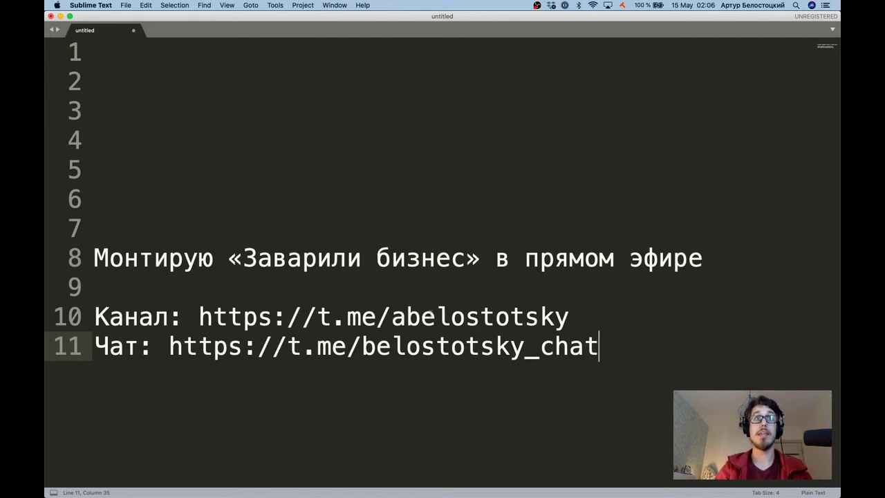
{"action": "key", "text": "Return"}
{"action": "key", "text": "Return"}
{"action": "key", "text": "Return"}
{"action": "key", "text": "Return"}
{"action": "key", "text": "Return"}
{"action": "key", "text": "Return"}
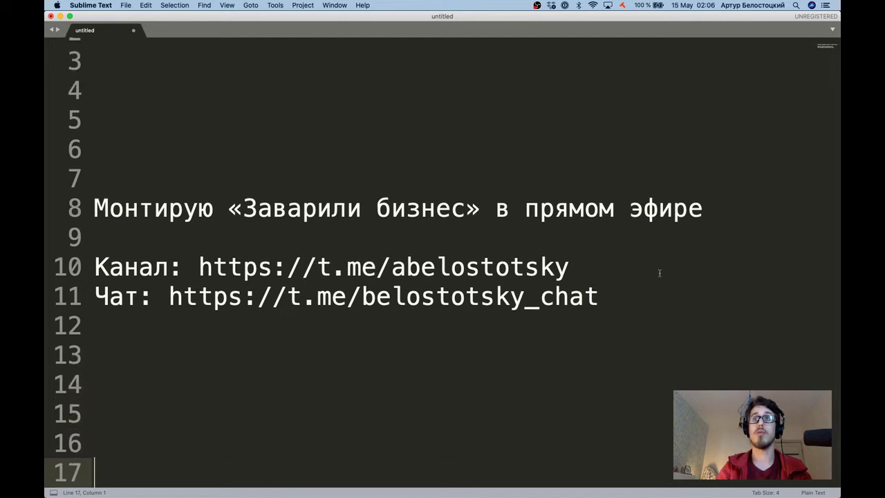
{"action": "left_click", "coordinate": [637, 304]}
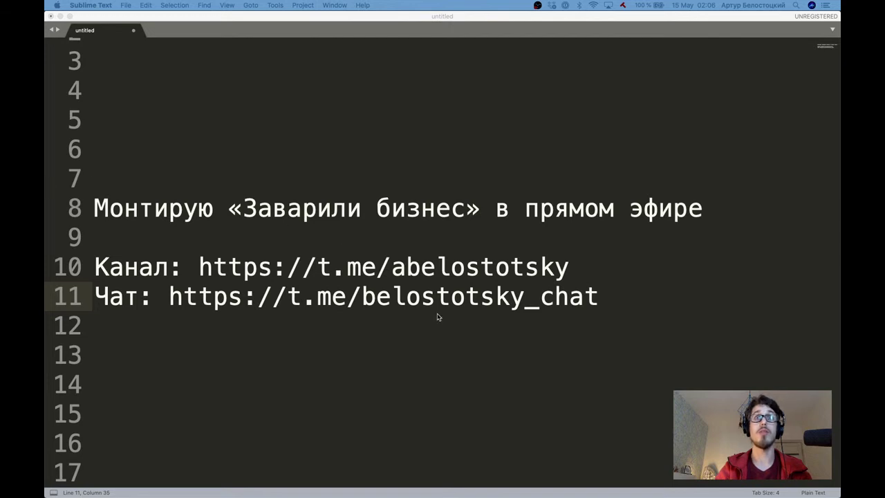
{"action": "left_click", "coordinate": [605, 308]}
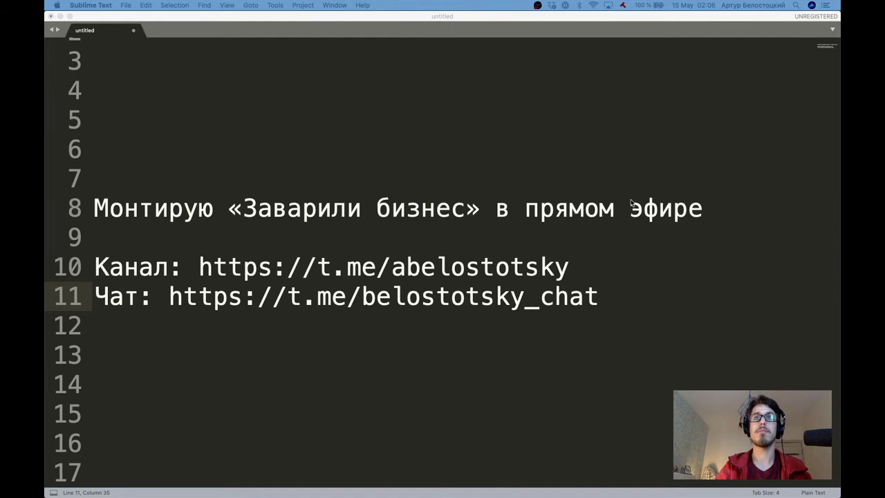
{"action": "left_click", "coordinate": [629, 291]}
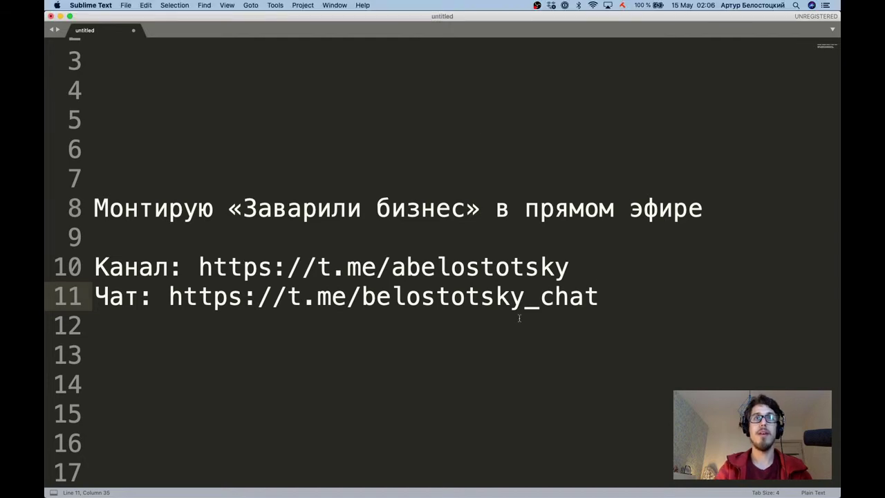
Switch to Finder and open the Dropbox folder on the external hard drive.
{"action": "key", "text": "super+Tab"}
{"action": "key", "text": "super+Tab"}
{"action": "key", "text": "super+Tab"}
{"action": "key", "text": "super+Tab"}
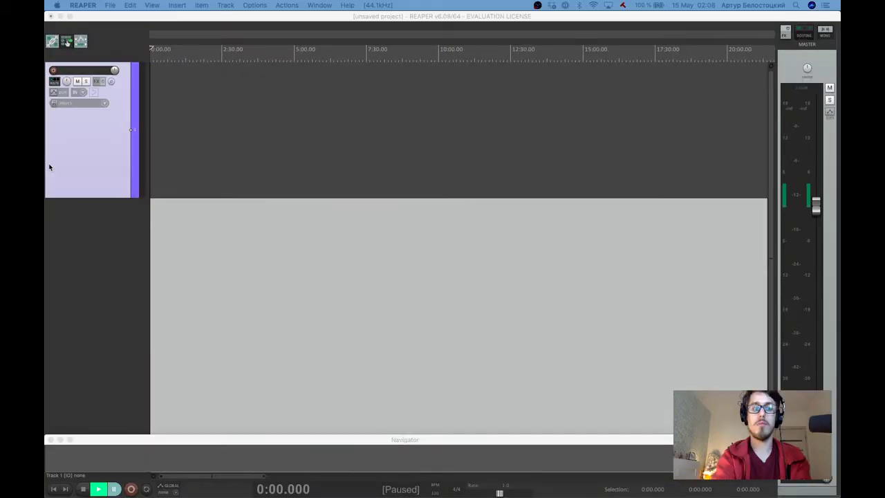
{"action": "key", "text": "super+Tab"}
{"action": "key", "text": "super+Tab"}
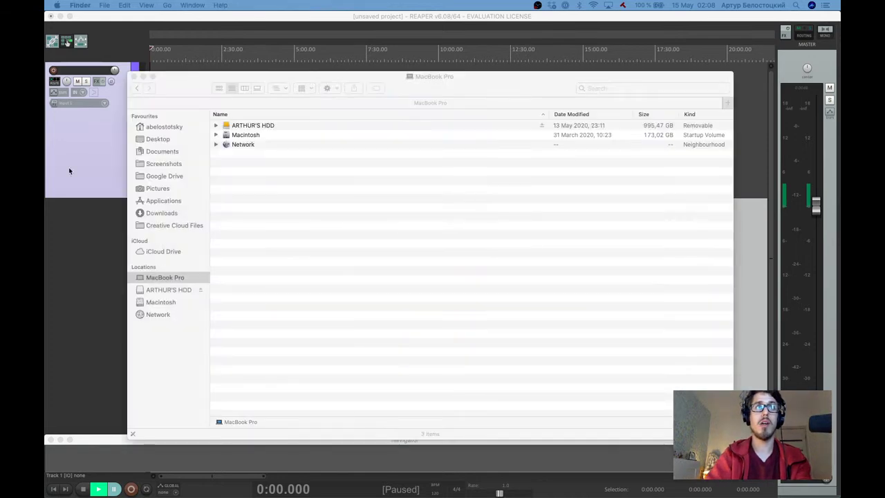
{"action": "left_click", "coordinate": [170, 292]}
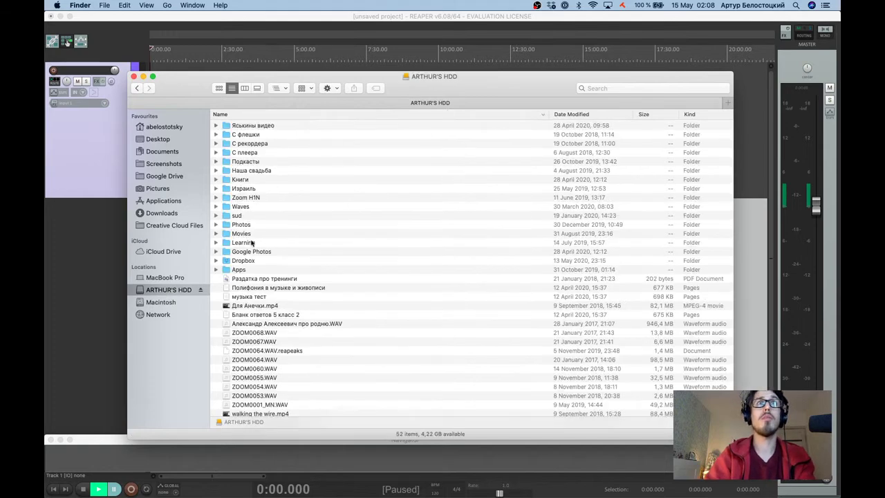
{"action": "left_click", "coordinate": [246, 261]}
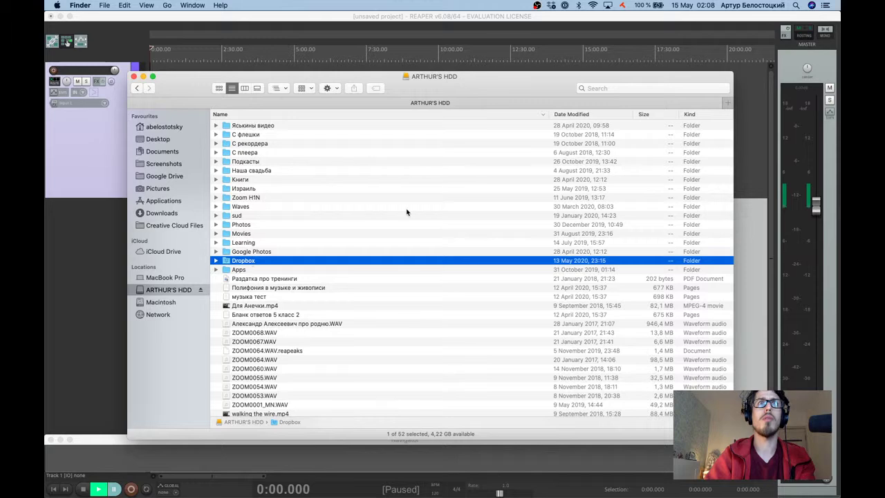
{"action": "key", "text": "super+Down"}
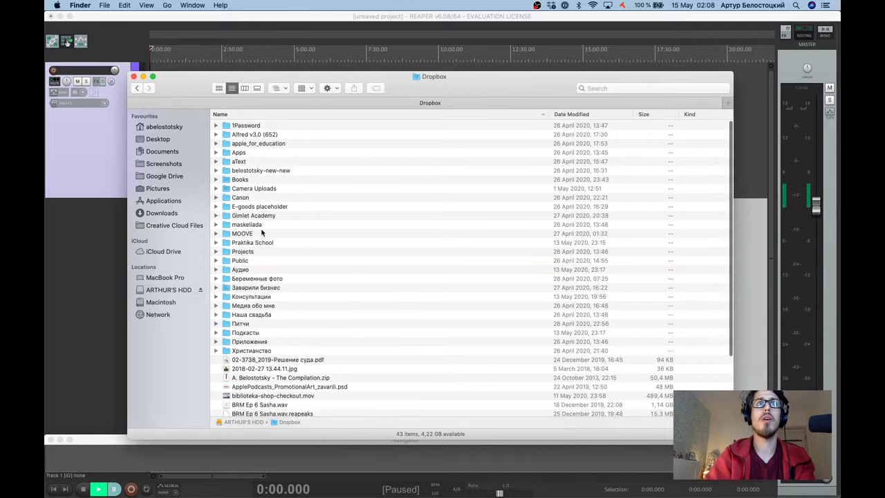
Open the episode folder S2EP15 inside Подкасты and Заварили бизнес.
{"action": "scroll", "coordinate": [262, 289], "scroll_direction": "down", "scroll_amount": 2}
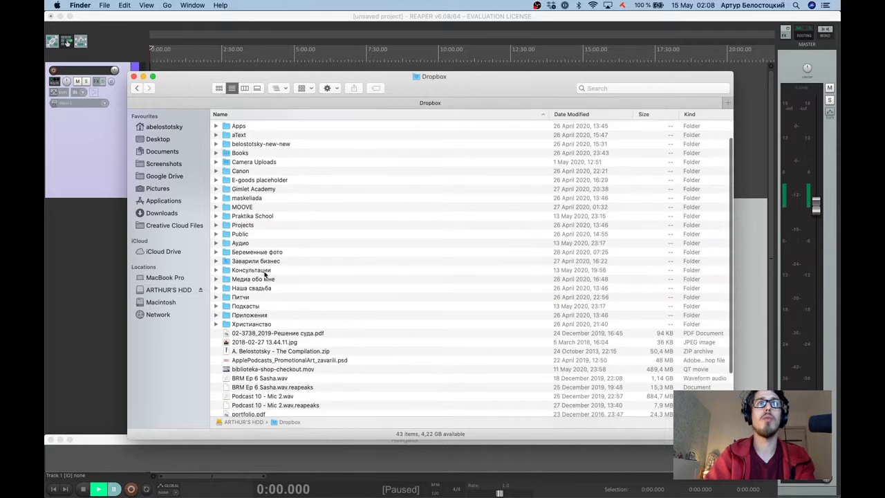
{"action": "left_click", "coordinate": [254, 308]}
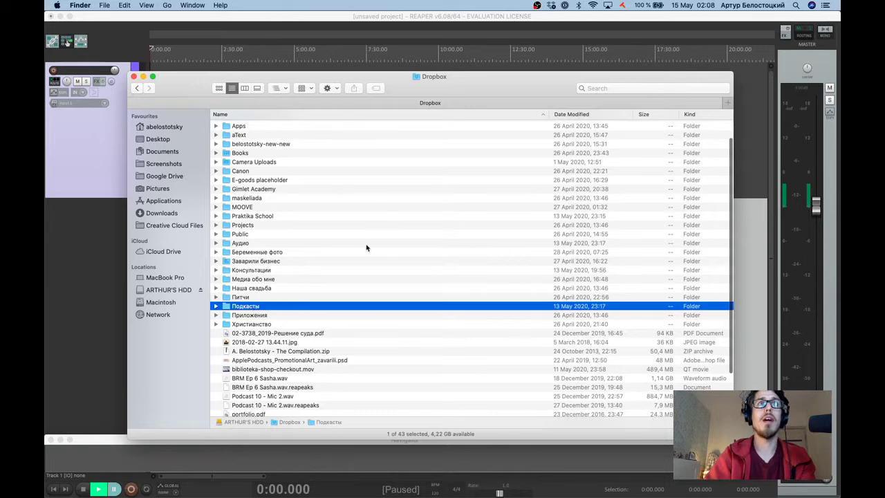
{"action": "key", "text": "super+Down"}
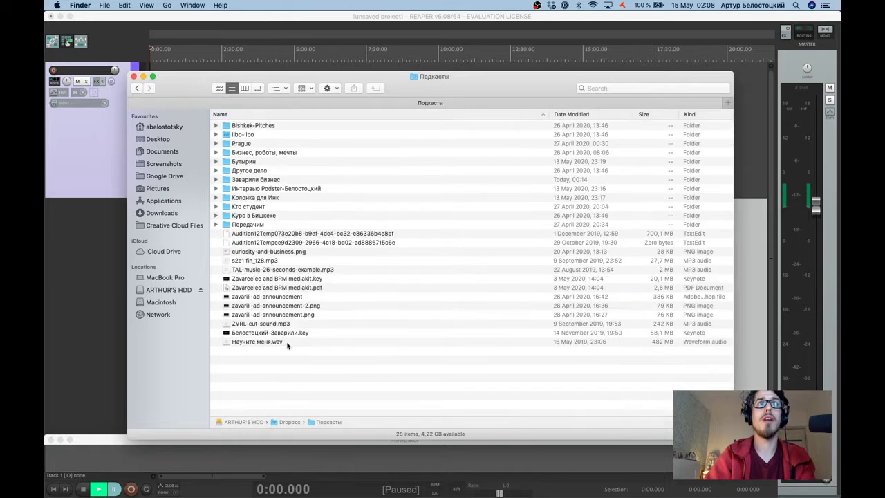
{"action": "left_click", "coordinate": [253, 179]}
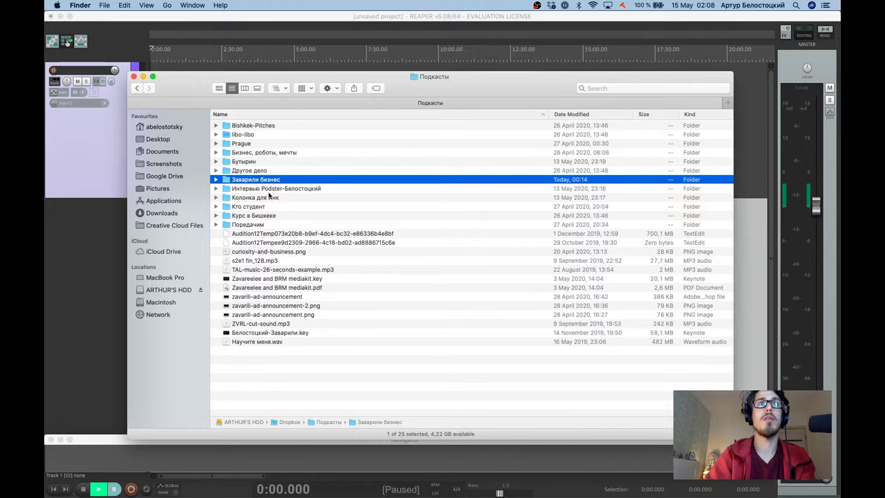
{"action": "key", "text": "super+Down"}
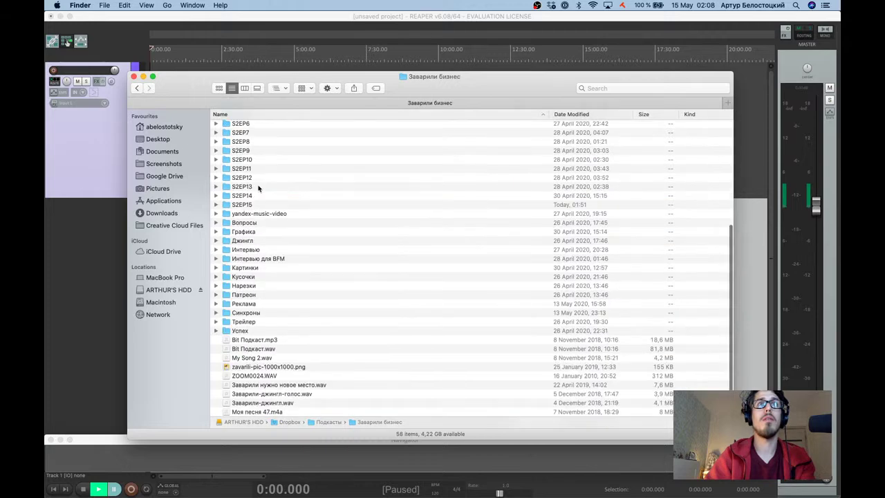
{"action": "left_click", "coordinate": [243, 205]}
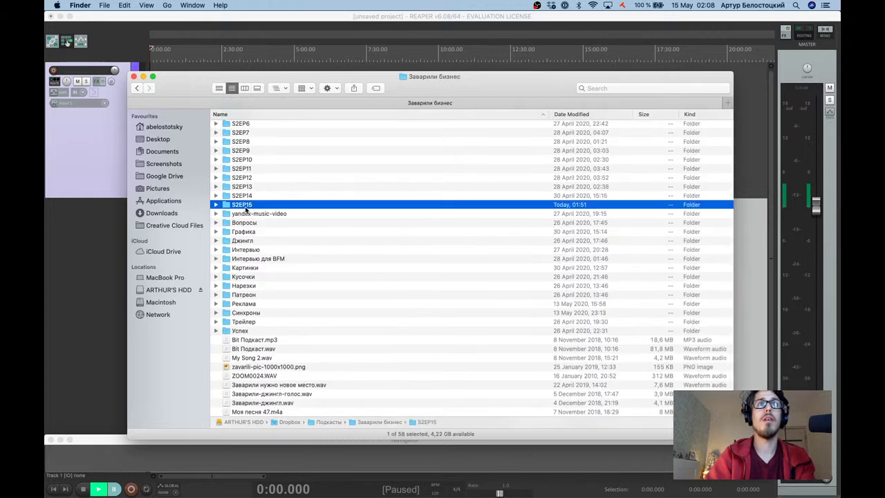
{"action": "key", "text": "super+Down"}
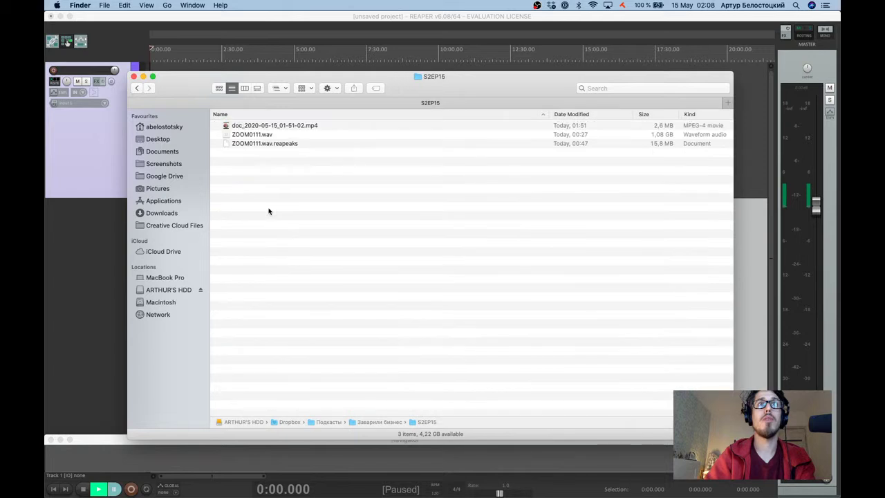
Import ZOOM0111.wav onto REAPER's existing track and doc_2020-05-15_01-51-02.mp4 onto a new track below it, and minimise the Finder window.
{"action": "left_click", "coordinate": [261, 137]}
{"action": "left_click_drag", "start_coordinate": [278, 141], "coordinate": [104, 129]}
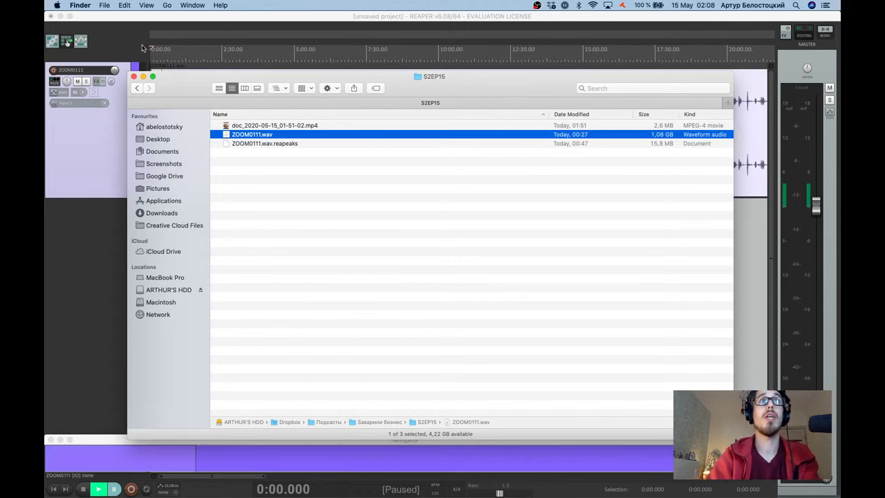
{"action": "left_click_drag", "start_coordinate": [174, 88], "coordinate": [322, 152]}
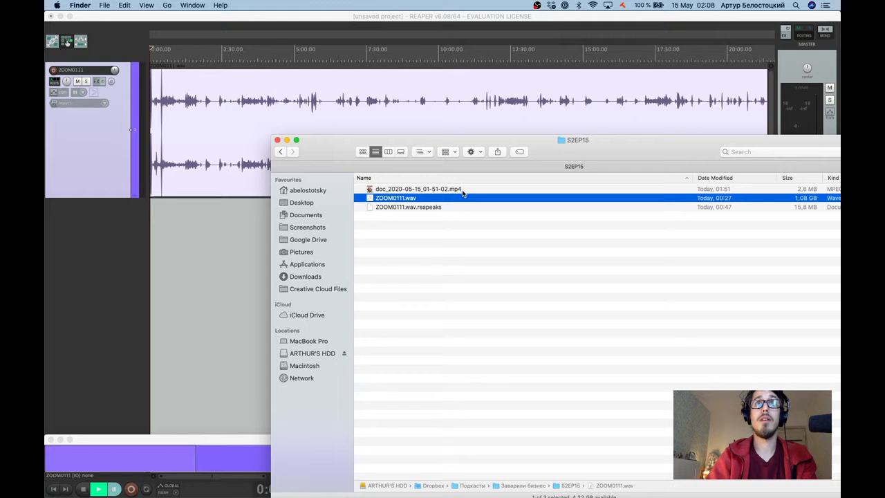
{"action": "left_click_drag", "start_coordinate": [462, 193], "coordinate": [122, 248]}
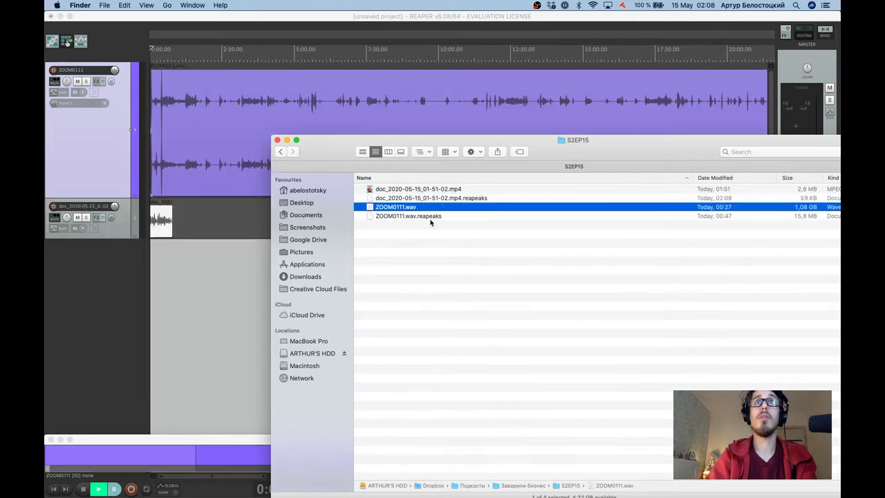
{"action": "left_click", "coordinate": [286, 139]}
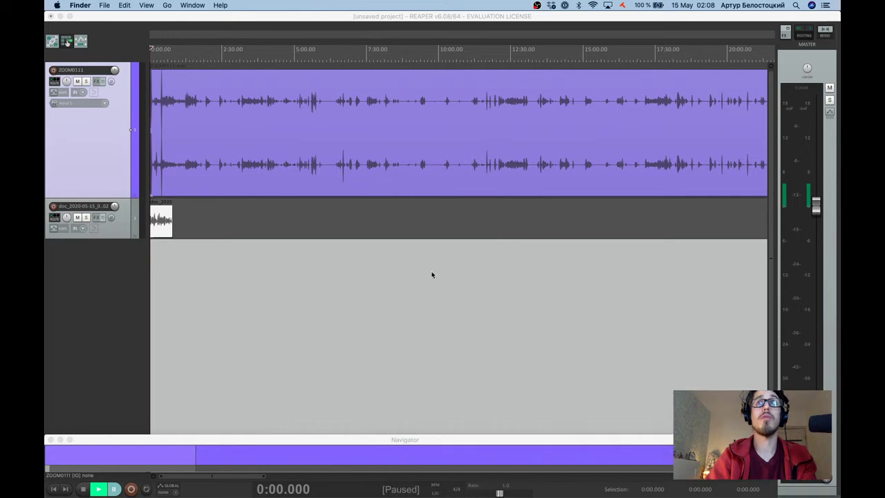
Select both tracks and recolour them, the ZOOM0111 track orange and the track below it light purple.
{"action": "left_click", "coordinate": [107, 159]}
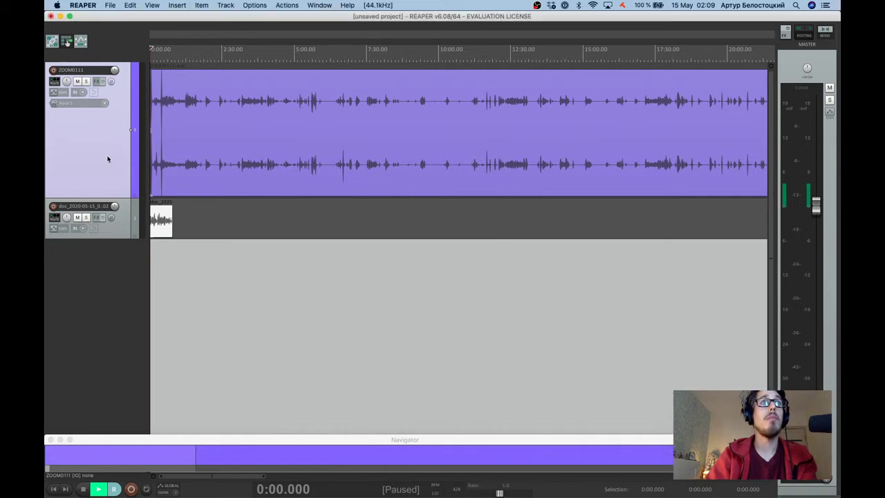
{"action": "right_click", "coordinate": [107, 159]}
{"action": "left_click", "coordinate": [121, 185]}
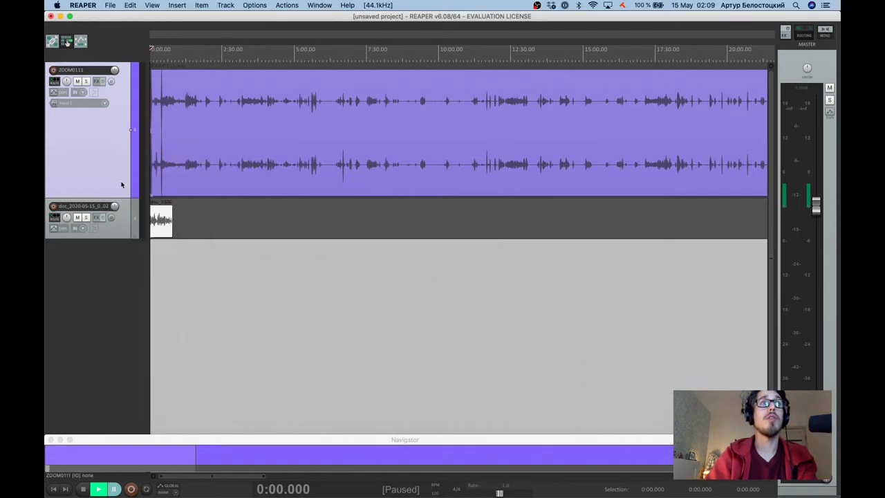
{"action": "left_click", "coordinate": [125, 233]}
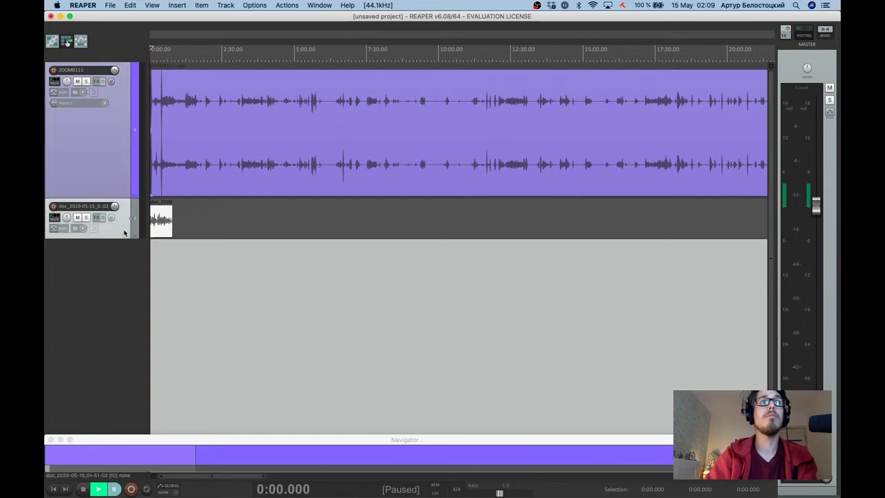
{"action": "left_click", "coordinate": [122, 152]}
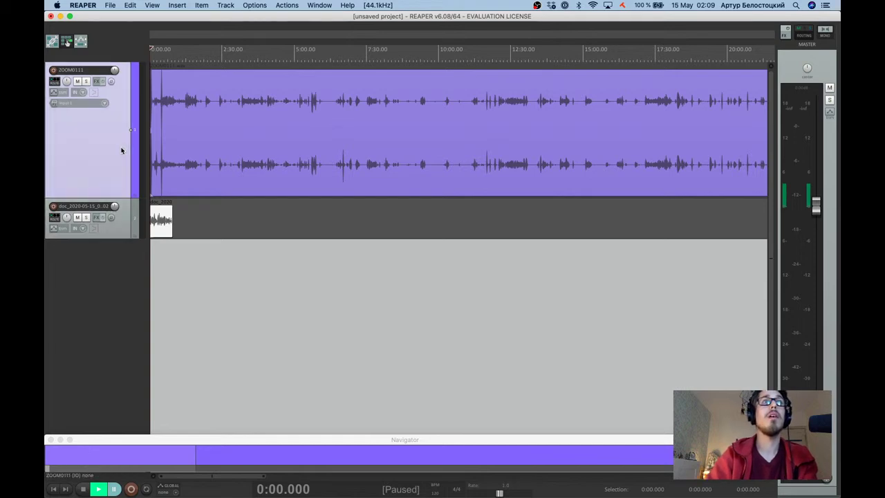
{"action": "right_click", "coordinate": [124, 215]}
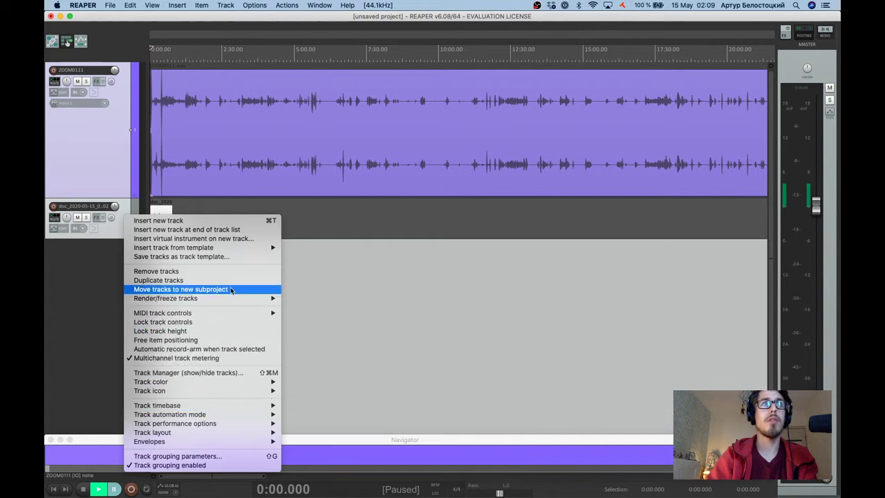
{"action": "mouse_move", "coordinate": [236, 390]}
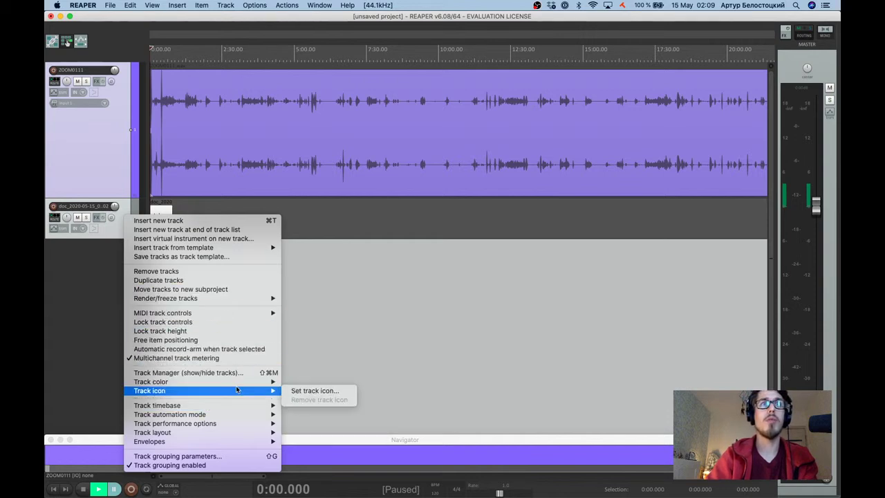
{"action": "left_click", "coordinate": [317, 390]}
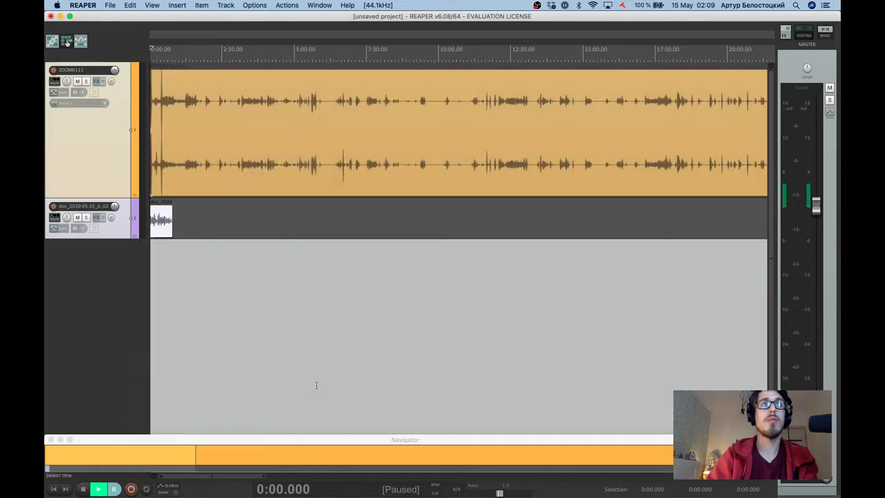
Increase the second track's height, and rename the first track with the speaker's first name and the second track Sync.
{"action": "left_click_drag", "start_coordinate": [119, 239], "coordinate": [122, 325]}
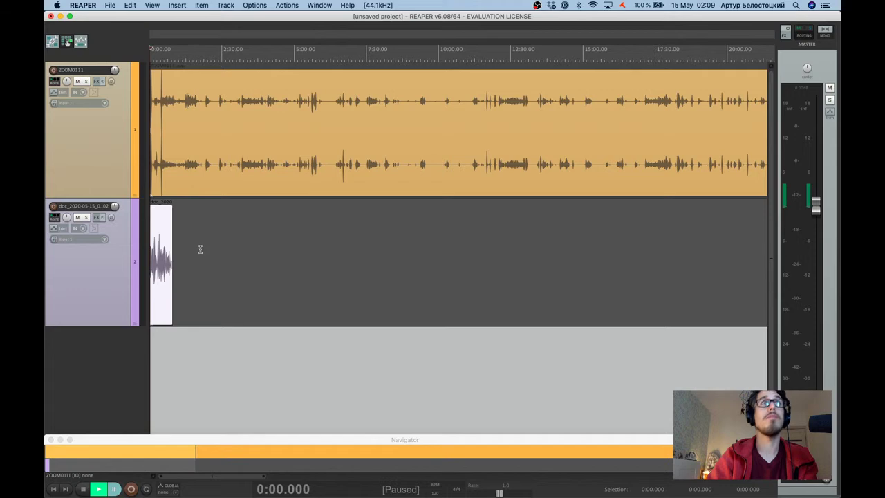
{"action": "scroll", "coordinate": [200, 249], "scroll_direction": "down", "scroll_amount": 1}
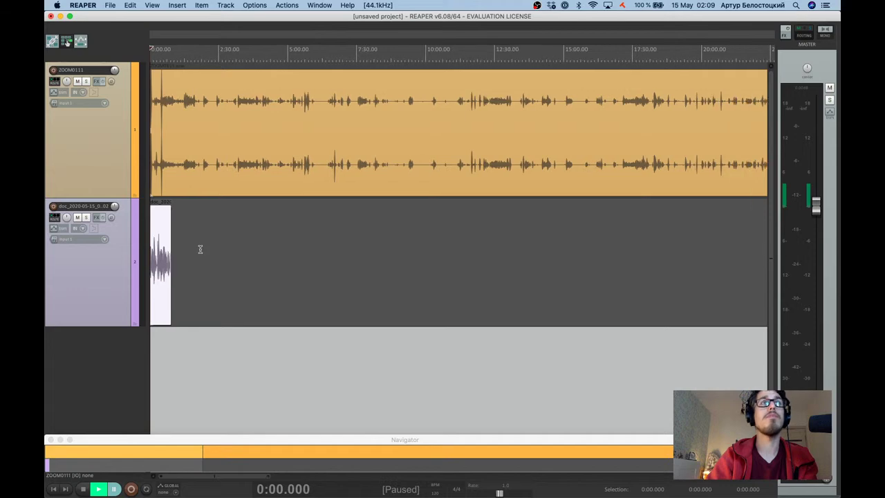
{"action": "double_click", "coordinate": [82, 69]}
{"action": "type", "text": "ыф"}
{"action": "key", "text": "BackSpace"}
{"action": "key", "text": "BackSpace"}
{"action": "key", "text": "BackSpace"}
{"action": "type", "text": "Sasha"}
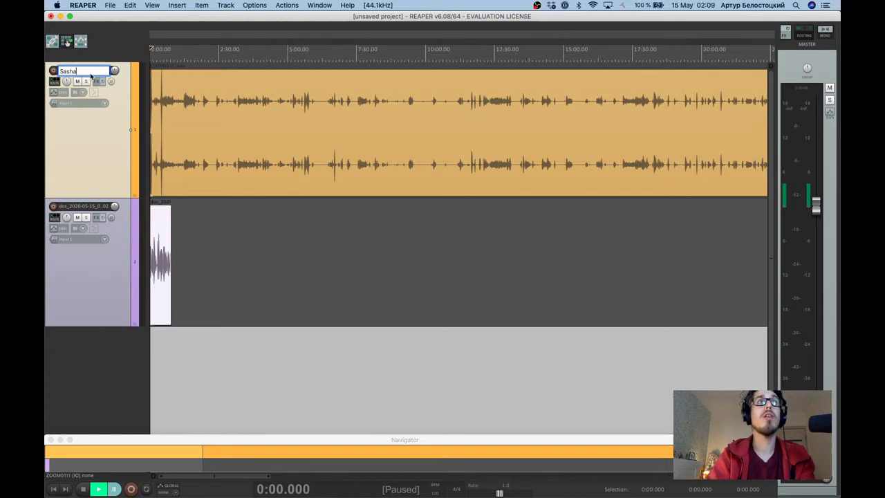
{"action": "key", "text": "Tab"}
{"action": "type", "text": "Sync"}
{"action": "key", "text": "Return"}
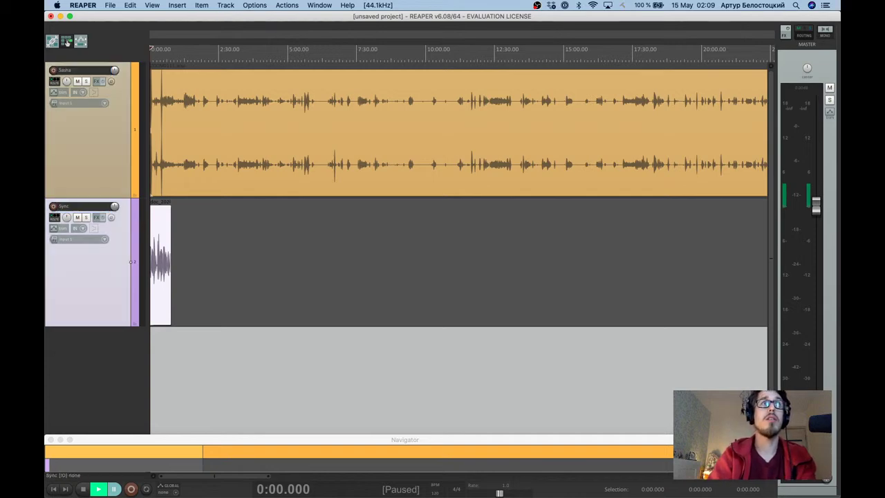
Add a new track below Sync, name it Trash and make it slightly taller.
{"action": "double_click", "coordinate": [119, 363]}
{"action": "double_click", "coordinate": [85, 335]}
{"action": "type", "text": "Trash"}
{"action": "key", "text": "Return"}
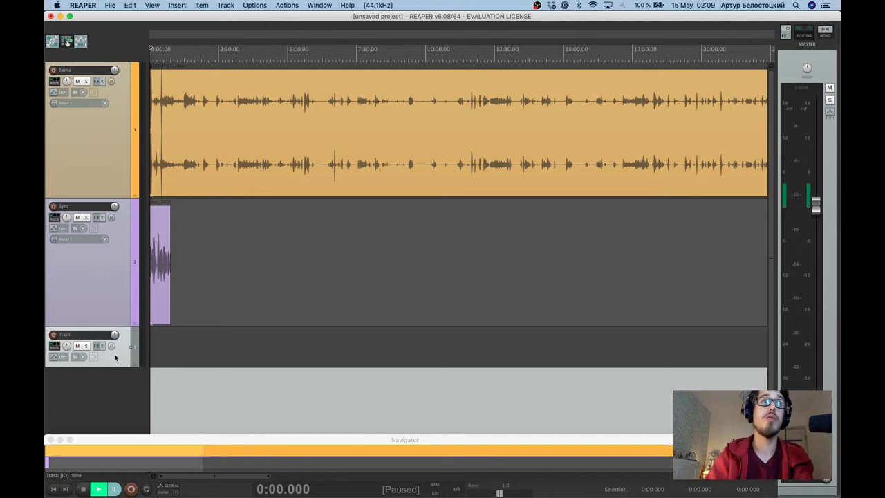
{"action": "left_click", "coordinate": [111, 367]}
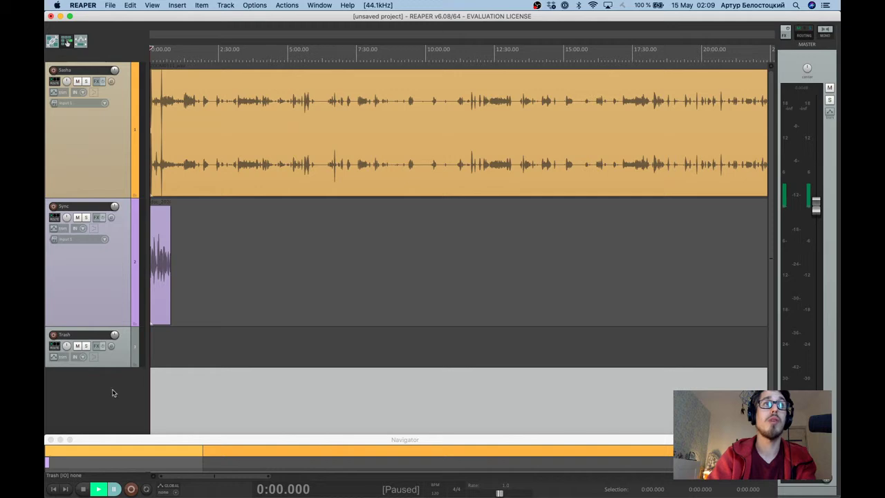
{"action": "left_click_drag", "start_coordinate": [117, 366], "coordinate": [118, 369]}
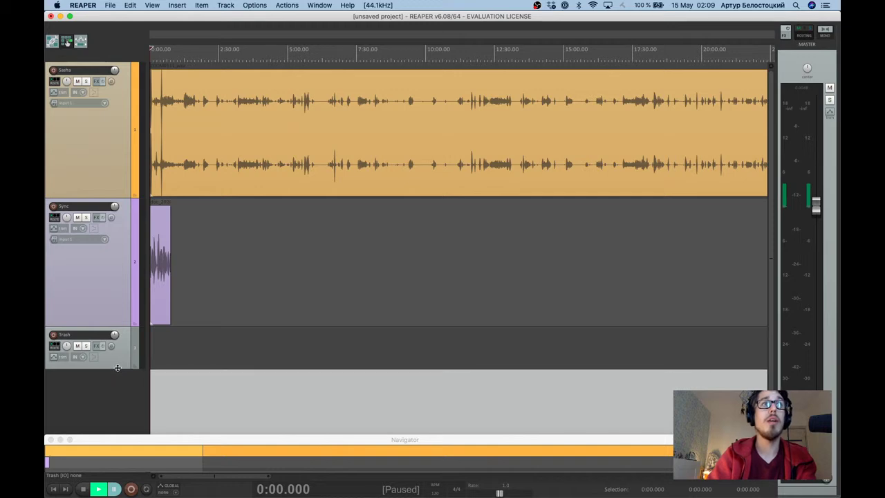
Add a new track below Trash and name it Patreon.
{"action": "double_click", "coordinate": [118, 414]}
{"action": "double_click", "coordinate": [85, 379]}
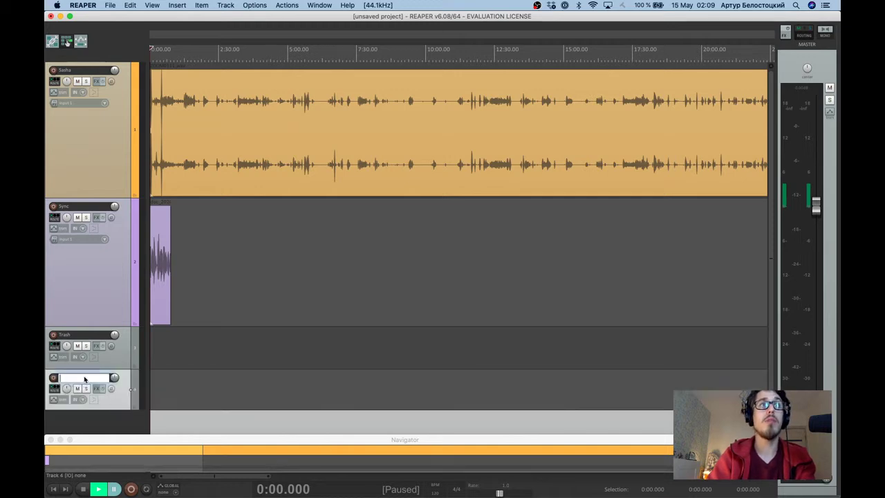
{"action": "type", "text": "Patreon"}
{"action": "key", "text": "Return"}
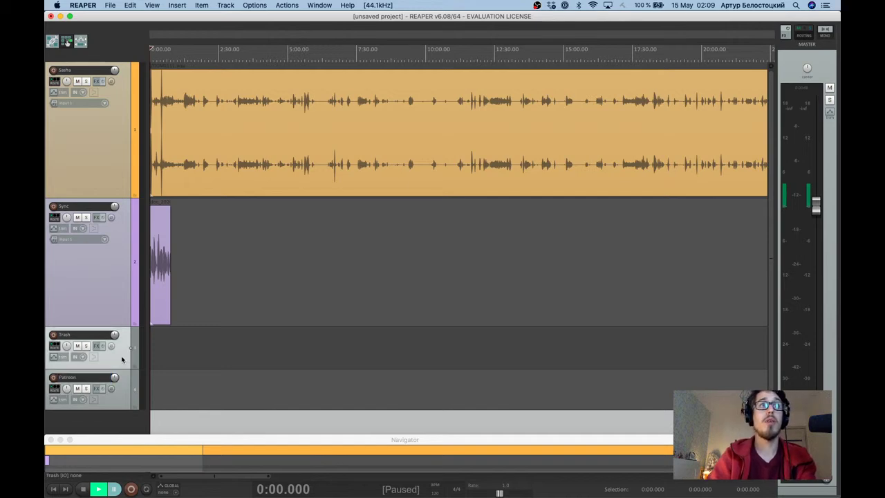
Select the Trash and Patreon tracks and recolour them, Trash yellow-green and Patreon light blue.
{"action": "right_click", "coordinate": [125, 394]}
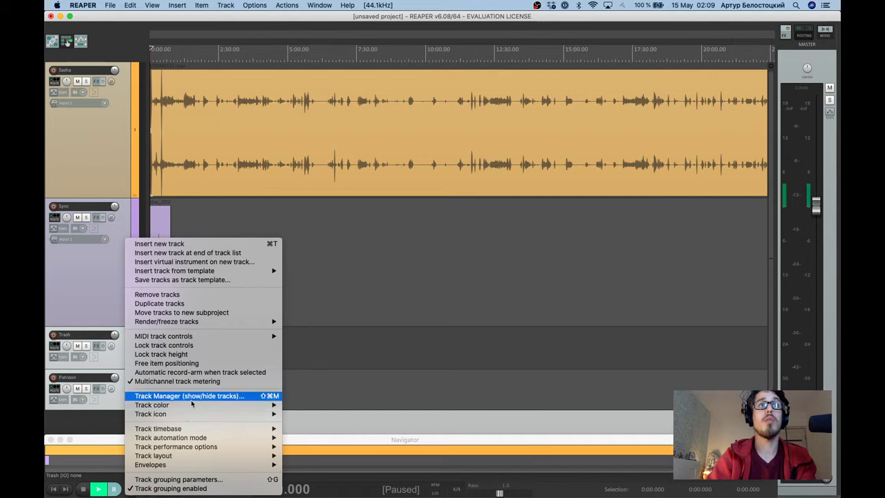
{"action": "mouse_move", "coordinate": [193, 406]}
{"action": "left_click", "coordinate": [357, 413]}
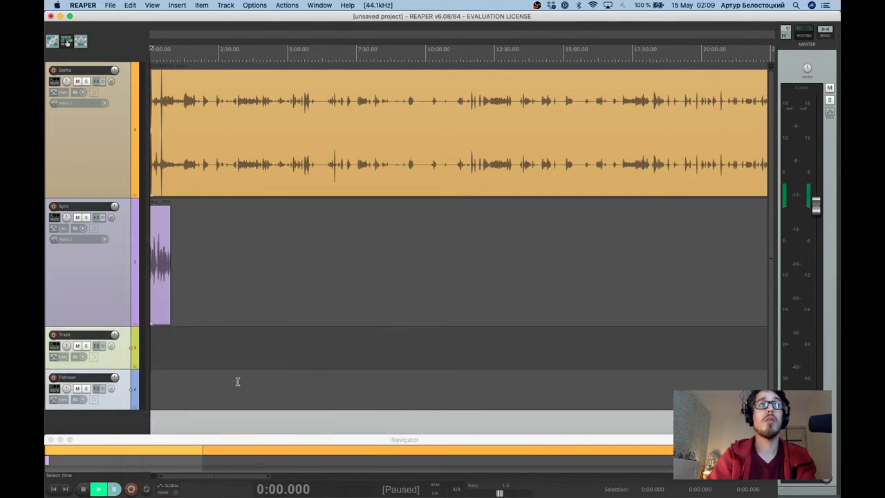
Shrink the Sync track, move Trash above it and make Trash taller, with the edit cursor back at the project start.
{"action": "left_click", "coordinate": [174, 378]}
{"action": "left_click_drag", "start_coordinate": [119, 326], "coordinate": [118, 243]}
{"action": "left_click_drag", "start_coordinate": [121, 283], "coordinate": [119, 204]}
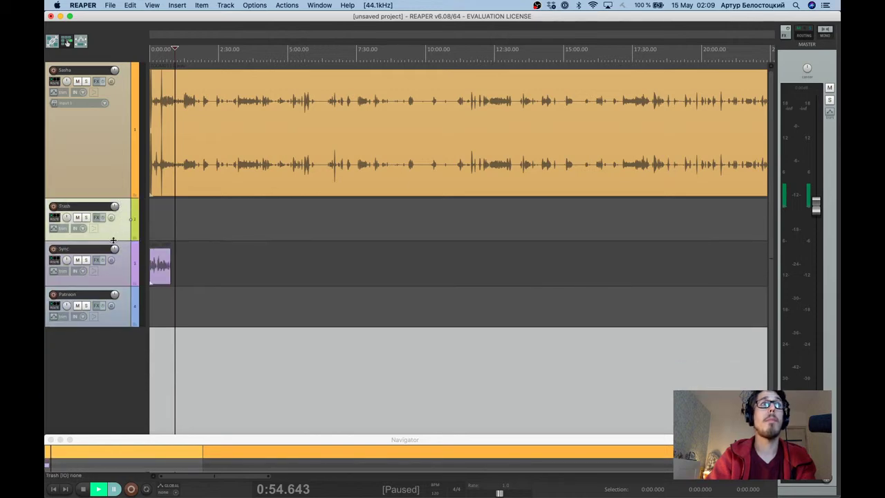
{"action": "left_click_drag", "start_coordinate": [114, 240], "coordinate": [113, 290]}
{"action": "key", "text": "Home"}
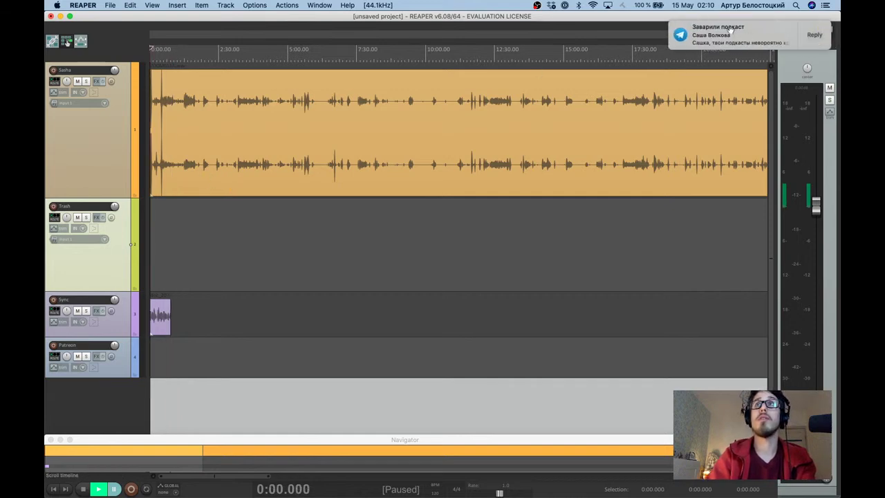
Turn on Do Not Disturb in the macOS notification settings and return to the project.
{"action": "mouse_move", "coordinate": [830, 228]}
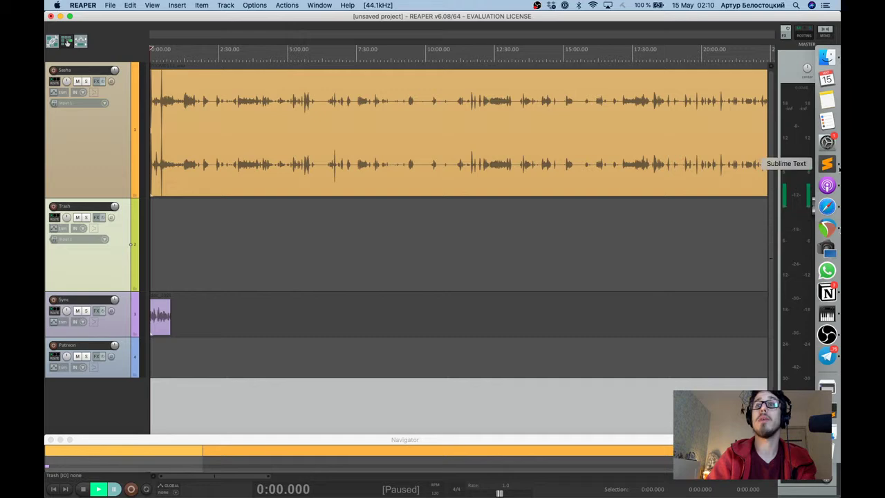
{"action": "left_click", "coordinate": [823, 5]}
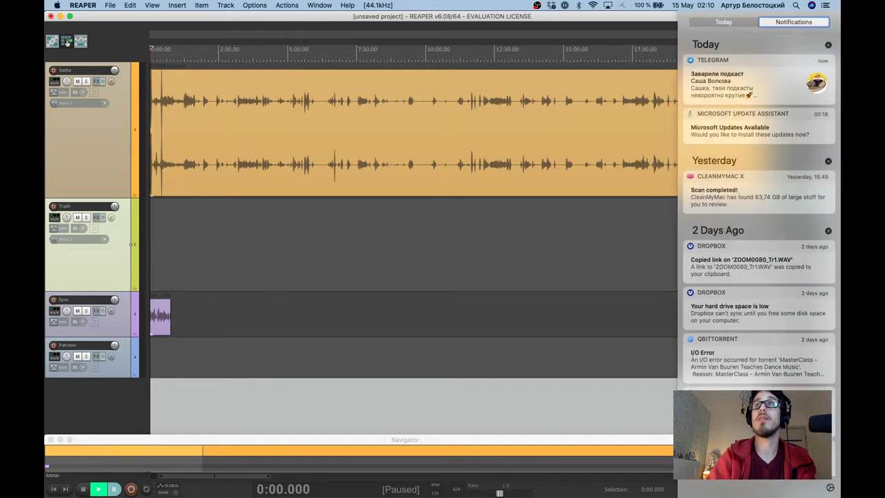
{"action": "left_click", "coordinate": [743, 23]}
{"action": "scroll", "coordinate": [758, 80], "scroll_direction": "up", "scroll_amount": 3}
{"action": "left_click", "coordinate": [820, 70]}
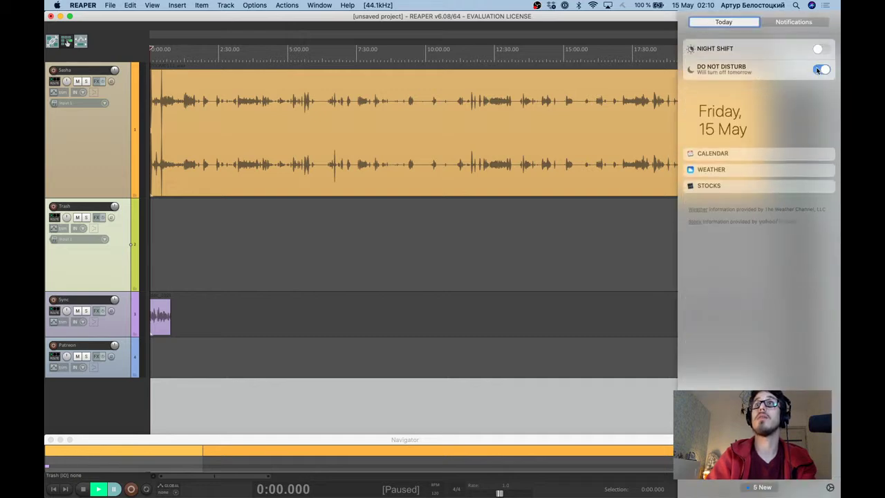
{"action": "left_click", "coordinate": [566, 208]}
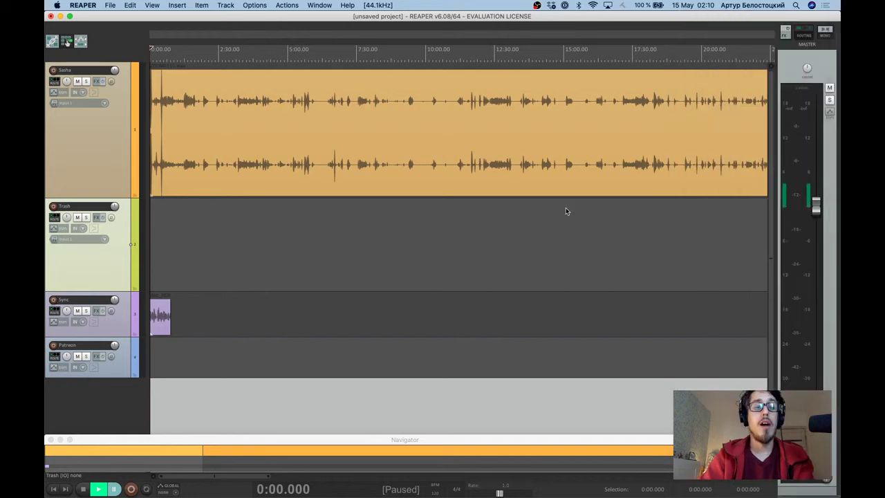
{"action": "key", "text": "super+Tab"}
{"action": "key", "text": "super+Tab"}
{"action": "key", "text": "super+Tab"}
{"action": "key", "text": "super+Tab"}
{"action": "key", "text": "super+Tab"}
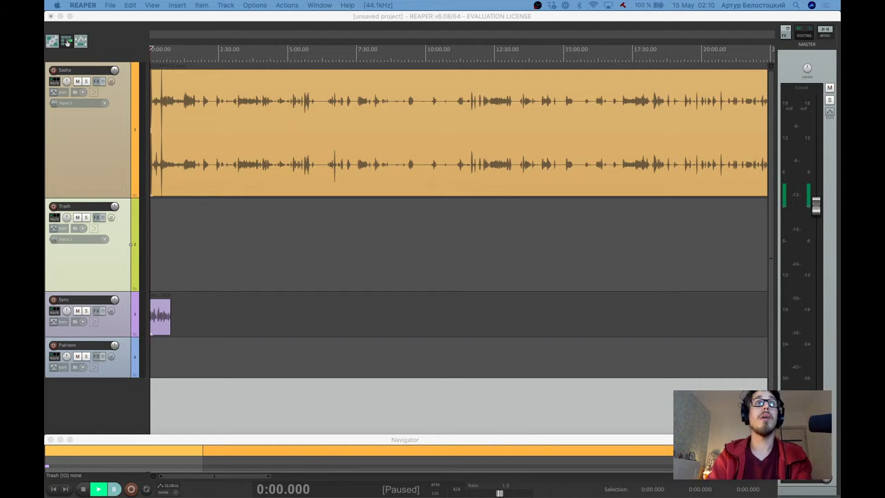
Set the project tempo to 200 BPM to speed up the recordings.
{"action": "scroll", "coordinate": [182, 72], "scroll_direction": "up", "scroll_amount": 1}
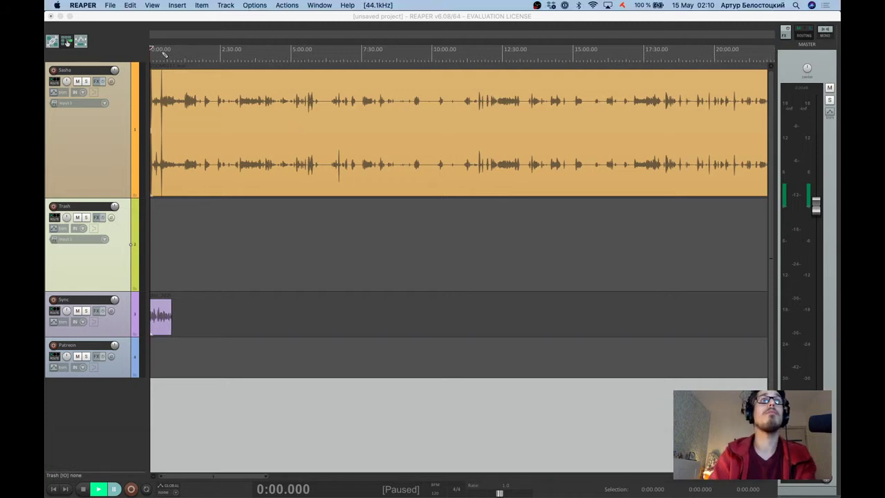
{"action": "left_click", "coordinate": [161, 53]}
{"action": "left_click", "coordinate": [434, 493]}
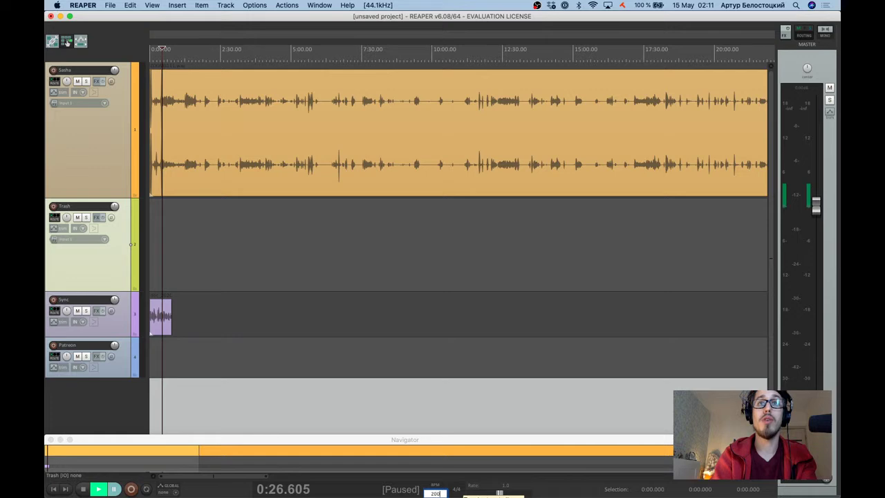
{"action": "scroll", "coordinate": [626, 440], "scroll_direction": "down", "scroll_amount": 2}
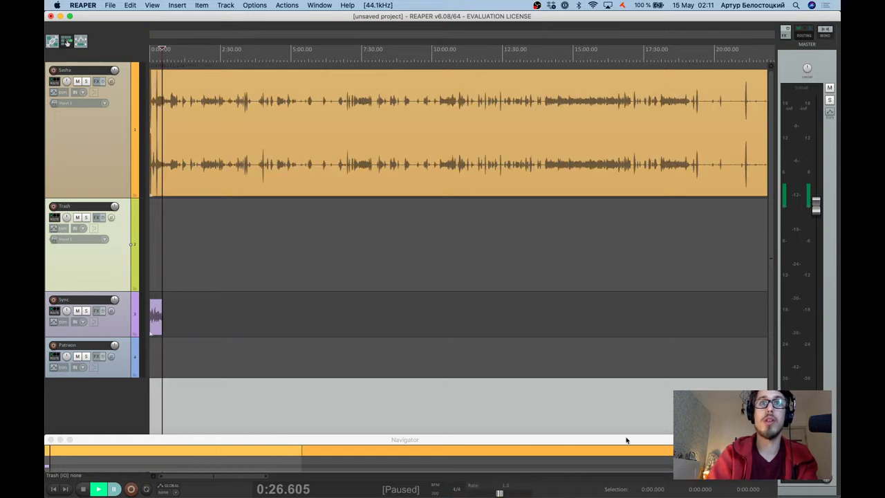
Play the project briefly from the start and mute the Sync track.
{"action": "left_click_drag", "start_coordinate": [165, 57], "coordinate": [153, 54]}
{"action": "key", "text": "space"}
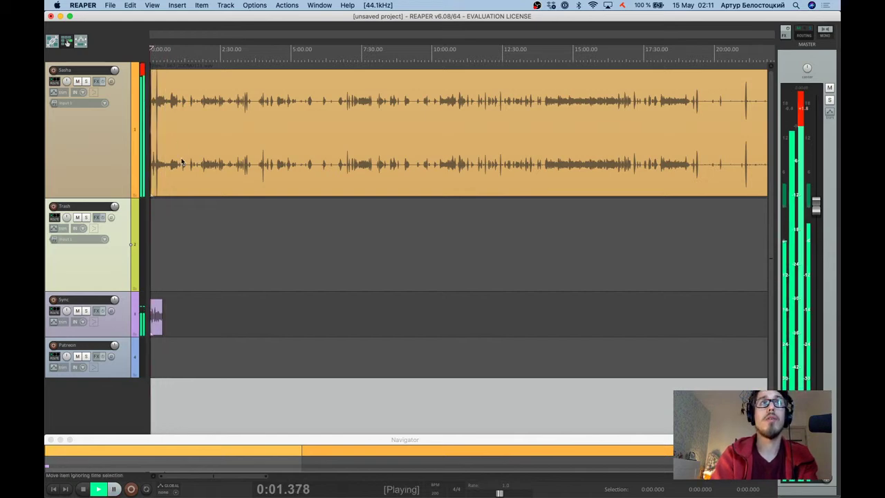
{"action": "key", "text": "space"}
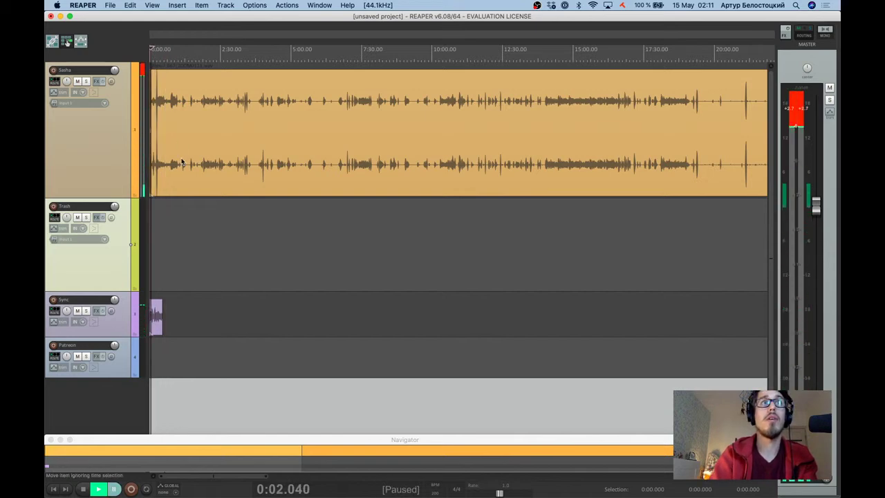
{"action": "left_click", "coordinate": [77, 310]}
Listen to the opening seconds of the first track with Sync muted, checking its waveform closely.
{"action": "key", "text": "space"}
{"action": "key", "text": "equal"}
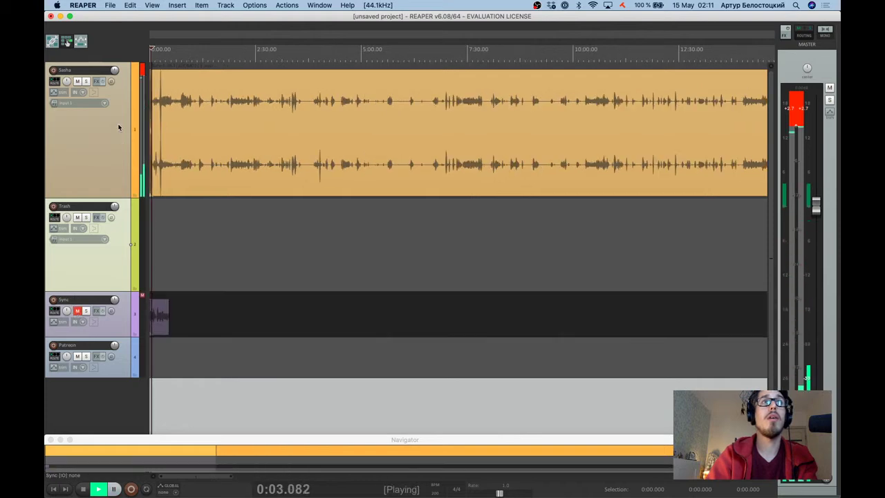
{"action": "key", "text": "equal"}
{"action": "key", "text": "equal"}
{"action": "key", "text": "equal"}
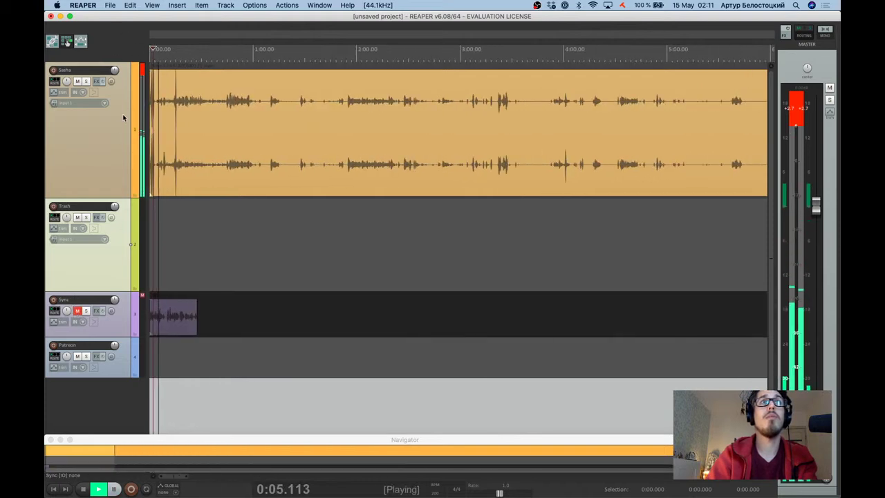
{"action": "key", "text": "equal"}
{"action": "key", "text": "equal"}
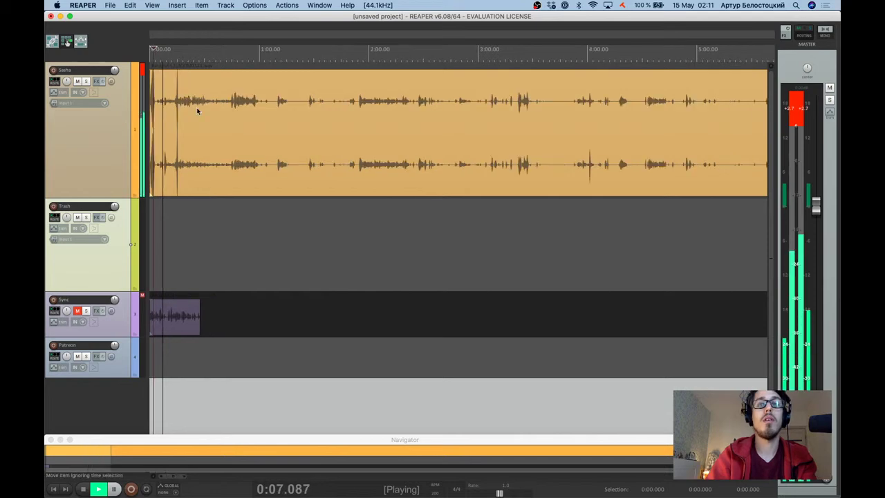
{"action": "key", "text": "minus"}
{"action": "key", "text": "minus"}
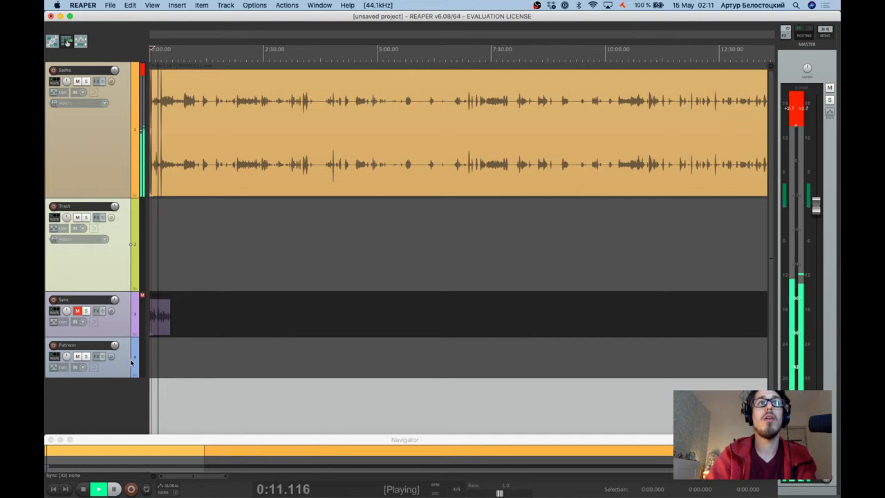
{"action": "key", "text": "ctrl+space"}
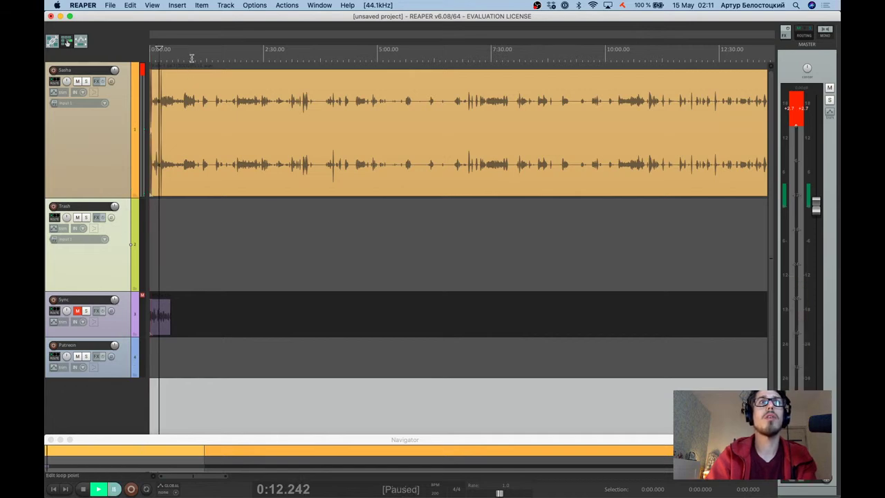
Locate and listen to the passage on the first track that starts at about 1:54.
{"action": "left_click", "coordinate": [213, 60]}
{"action": "left_click", "coordinate": [238, 53]}
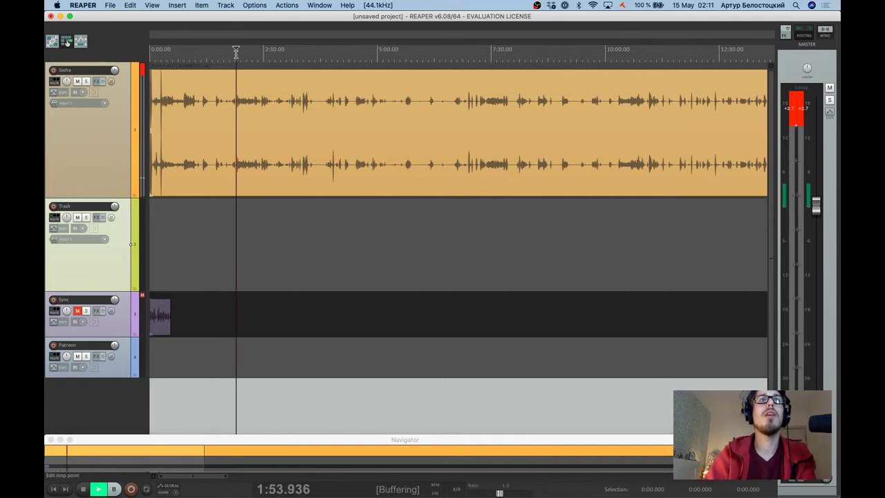
{"action": "scroll", "coordinate": [237, 53], "scroll_direction": "up", "scroll_amount": 3}
{"action": "scroll", "coordinate": [249, 93], "scroll_direction": "up", "scroll_amount": 4}
{"action": "key", "text": "ctrl+space"}
{"action": "scroll", "coordinate": [248, 92], "scroll_direction": "up", "scroll_amount": 2}
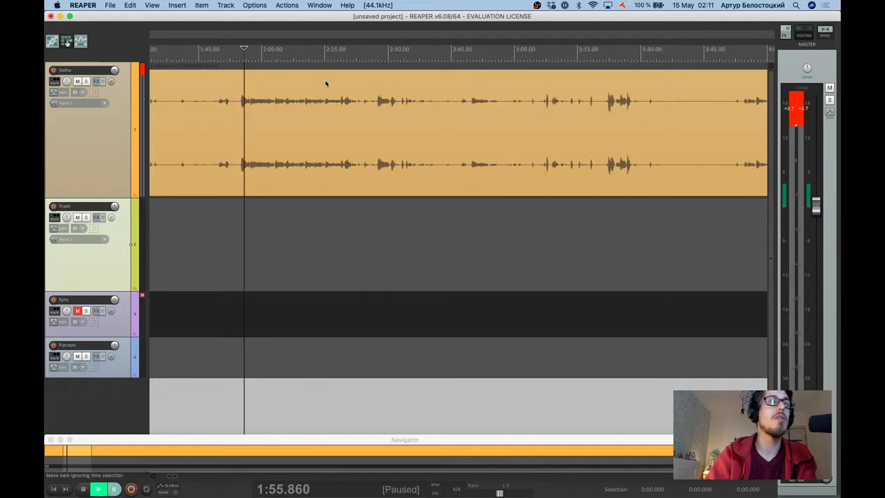
{"action": "left_click", "coordinate": [241, 54]}
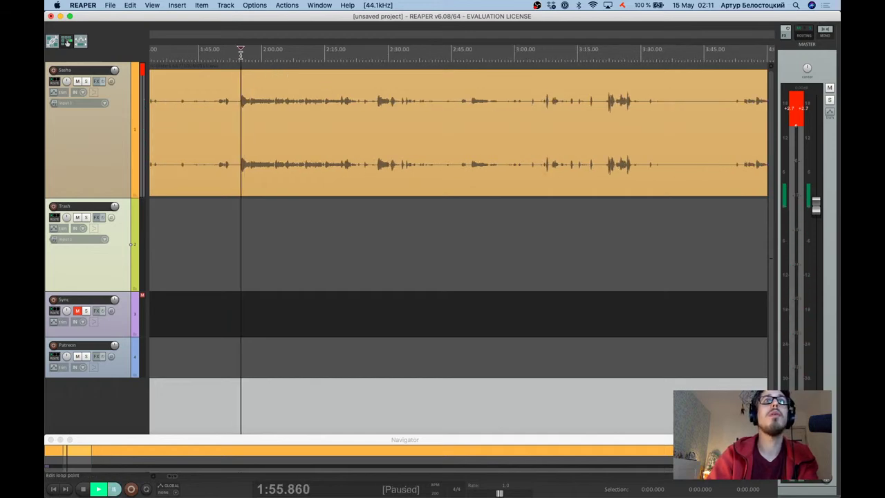
{"action": "scroll", "coordinate": [261, 135], "scroll_direction": "down", "scroll_amount": 2}
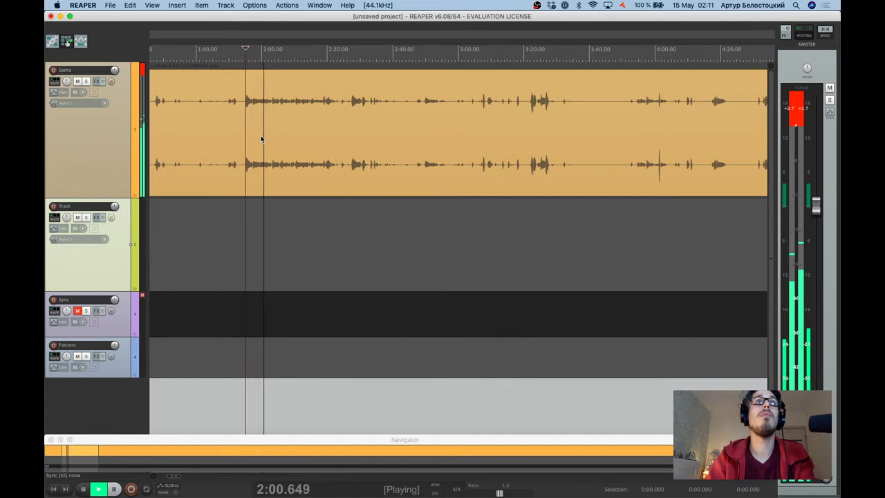
{"action": "scroll", "coordinate": [247, 122], "scroll_direction": "left", "scroll_amount": 5}
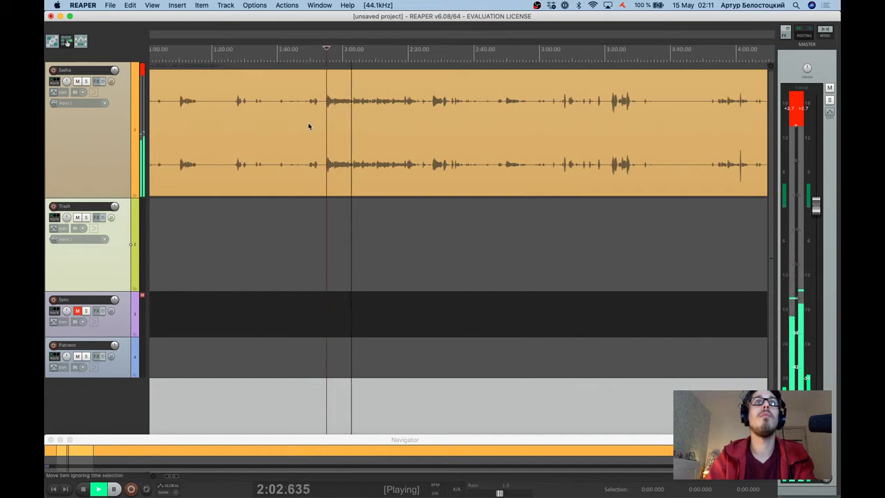
{"action": "scroll", "coordinate": [353, 131], "scroll_direction": "left", "scroll_amount": 5}
{"action": "key", "text": "space"}
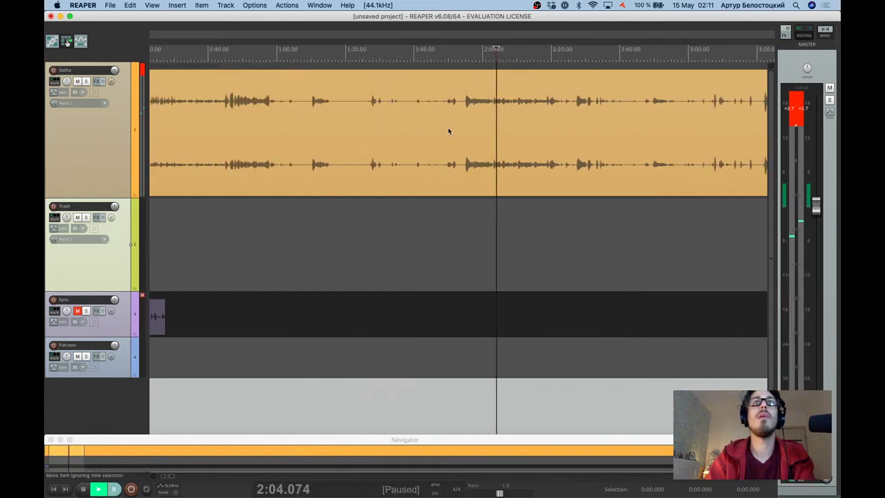
Split the first track's recording just before the passage at about 1:54, and try deleting the part before the split.
{"action": "left_click", "coordinate": [463, 112]}
{"action": "key", "text": "s"}
{"action": "left_click", "coordinate": [418, 148]}
{"action": "left_click_drag", "start_coordinate": [329, 150], "coordinate": [317, 164]}
{"action": "key", "text": "Delete"}
{"action": "key", "text": "super+z"}
Turn on ripple editing and cut the selected opening part so the remaining recording moves to the project start.
{"action": "key", "text": "alt+p"}
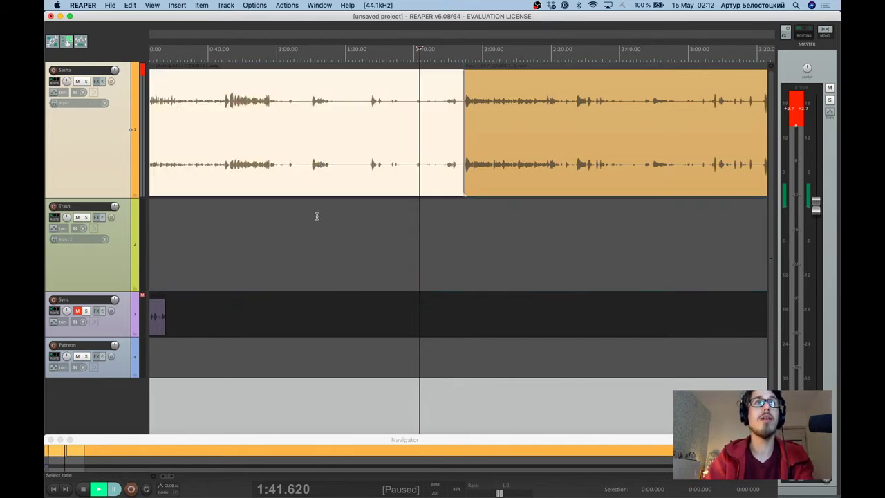
{"action": "key", "text": "Delete"}
{"action": "scroll", "coordinate": [269, 215], "scroll_direction": "up", "scroll_amount": 2}
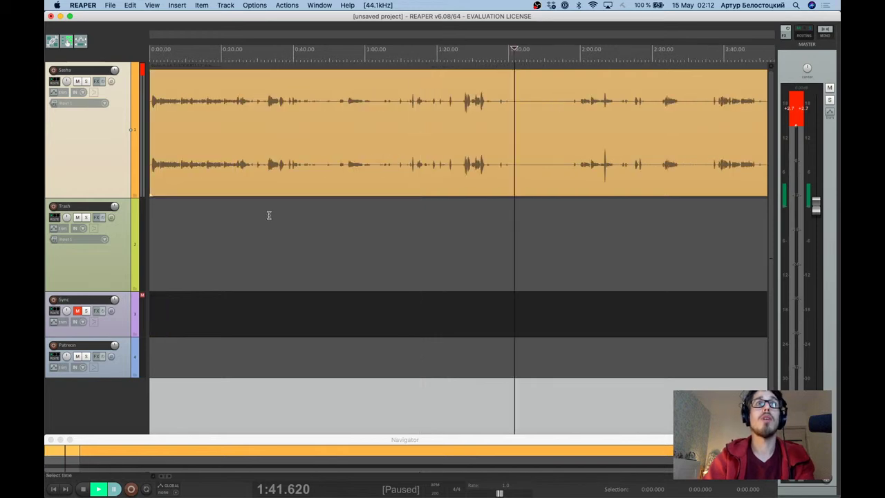
Paste the cut opening part at the start of the Trash track with ripple editing off, and mute that track.
{"action": "left_click", "coordinate": [154, 256]}
{"action": "key", "text": "Home"}
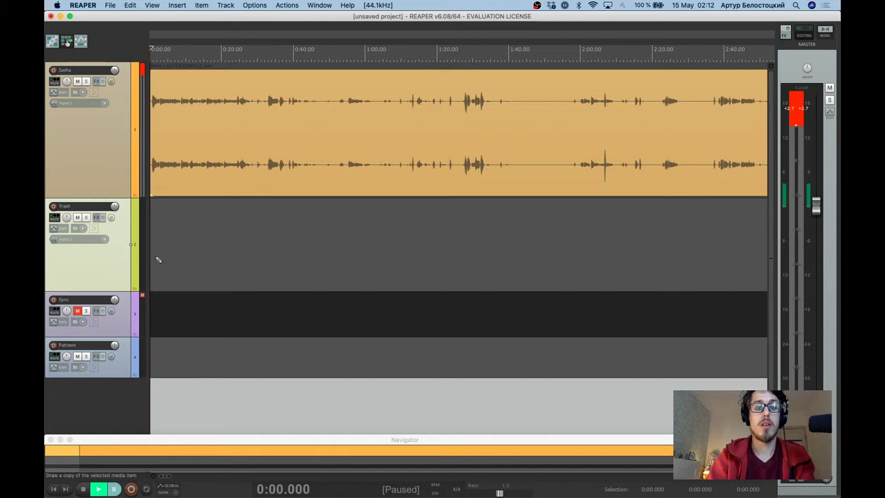
{"action": "key", "text": "super+v"}
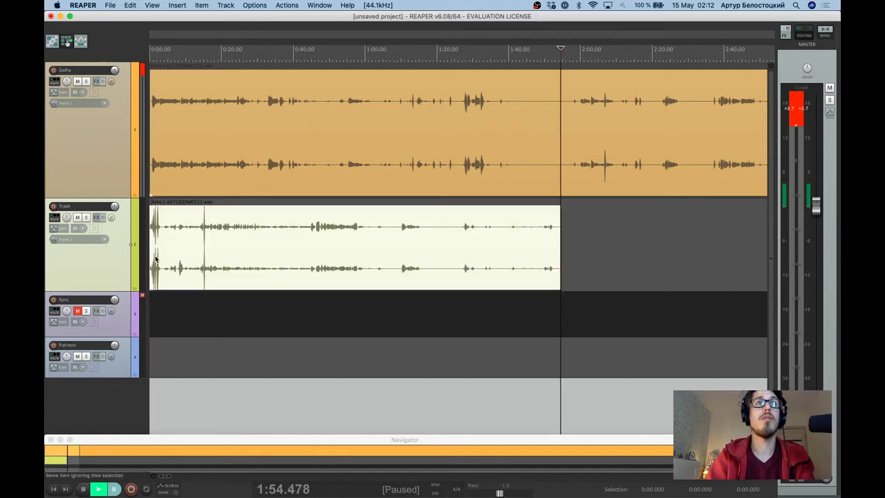
{"action": "left_click", "coordinate": [77, 219]}
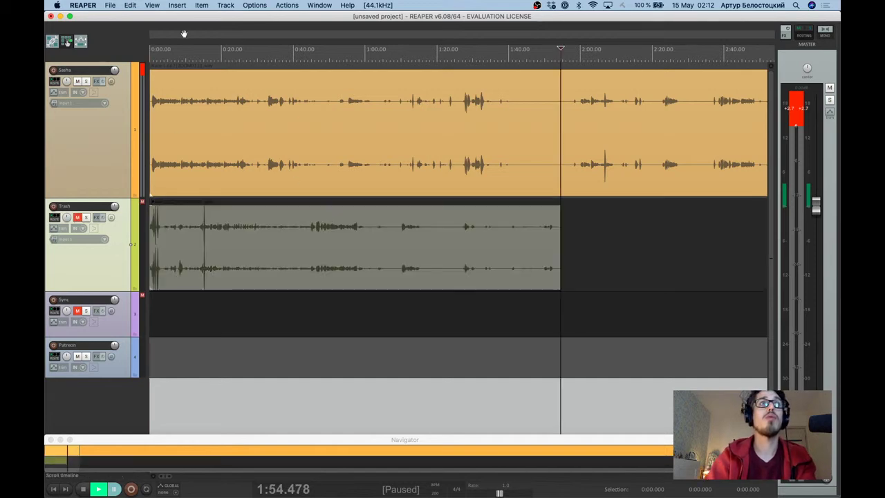
Solo the first track, play it from the start and raise the project tempo to 220 BPM.
{"action": "left_click", "coordinate": [85, 81]}
{"action": "left_click", "coordinate": [165, 66]}
{"action": "key", "text": "Home"}
{"action": "key", "text": "space"}
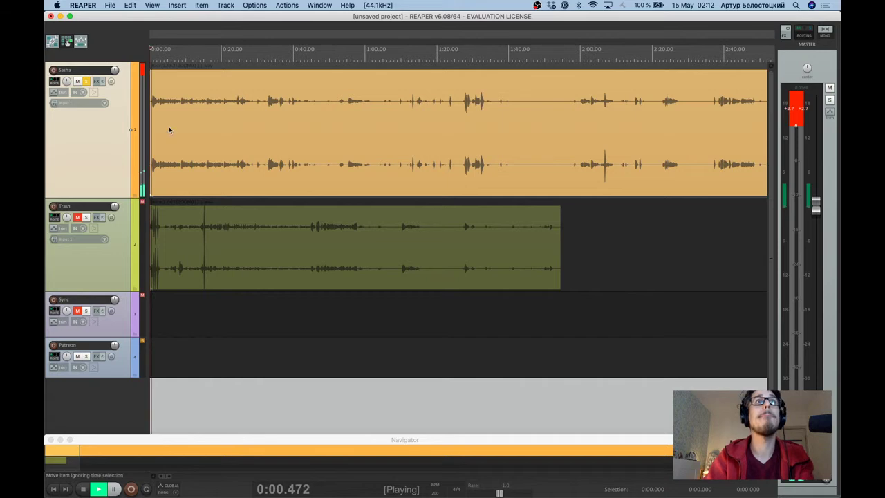
{"action": "scroll", "coordinate": [168, 129], "scroll_direction": "up", "scroll_amount": 2}
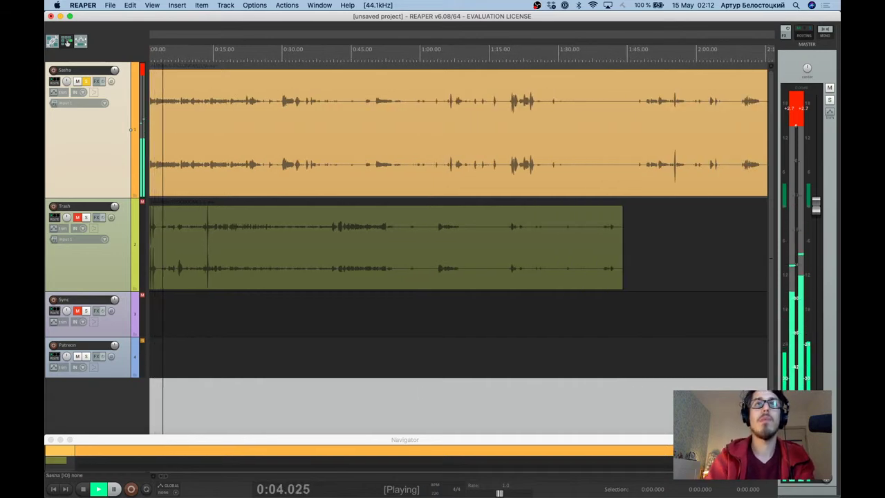
{"action": "scroll", "coordinate": [168, 79], "scroll_direction": "left", "scroll_amount": 1}
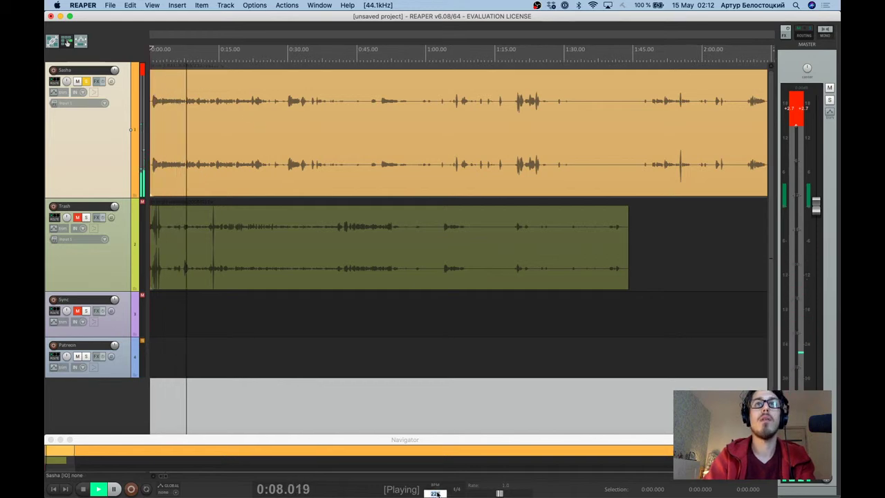
Raise the project tempo to 240 BPM, keep listening to the first track and pause playback at about 0:33.
{"action": "key", "text": "Return"}
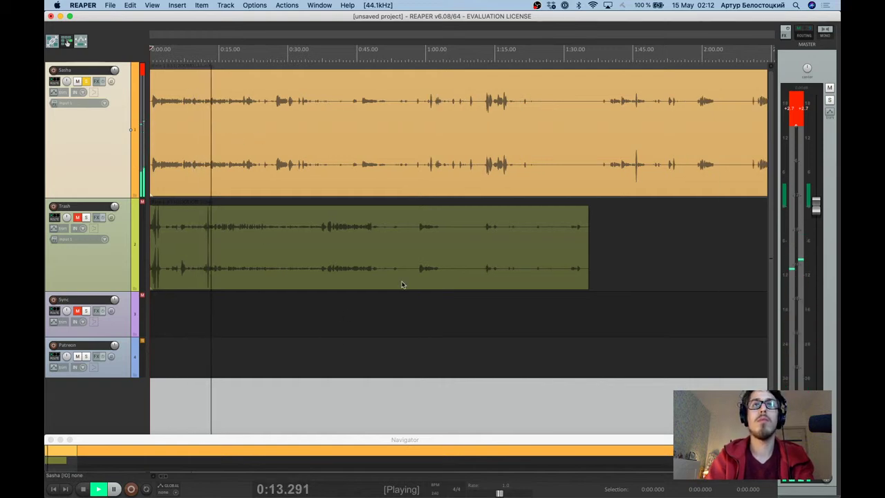
{"action": "scroll", "coordinate": [347, 192], "scroll_direction": "down", "scroll_amount": 2}
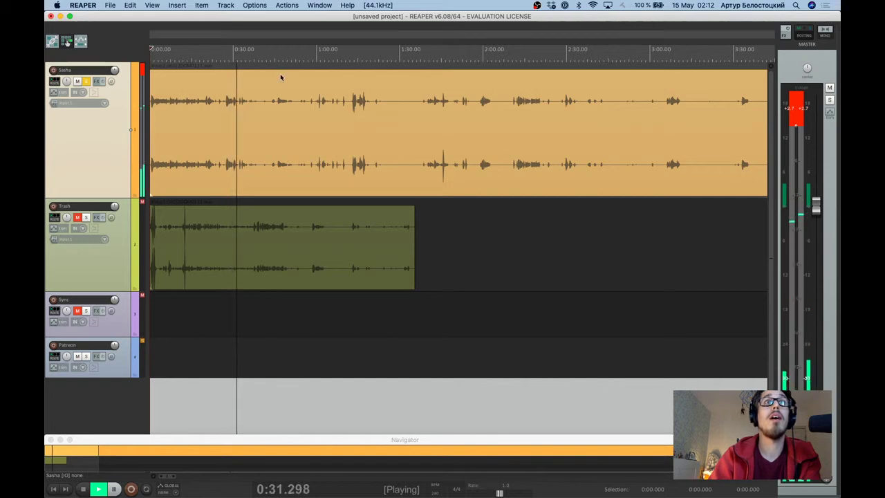
{"action": "left_click", "coordinate": [238, 357]}
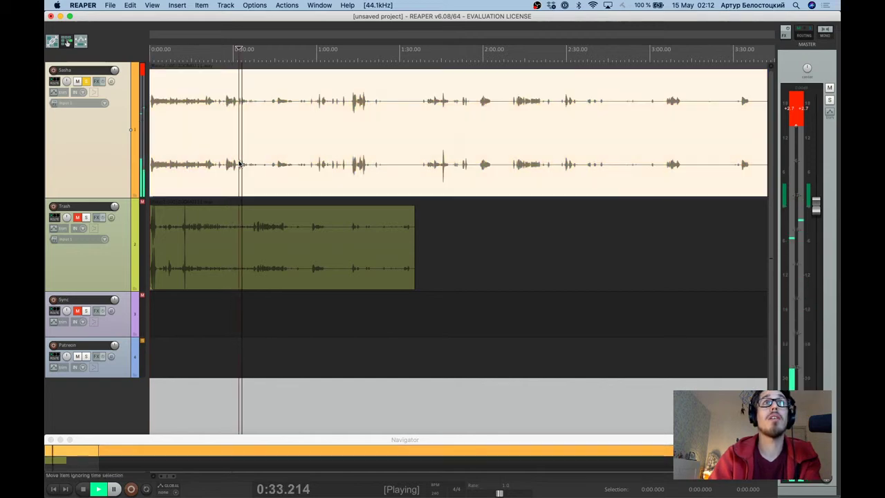
{"action": "key", "text": "ctrl+space"}
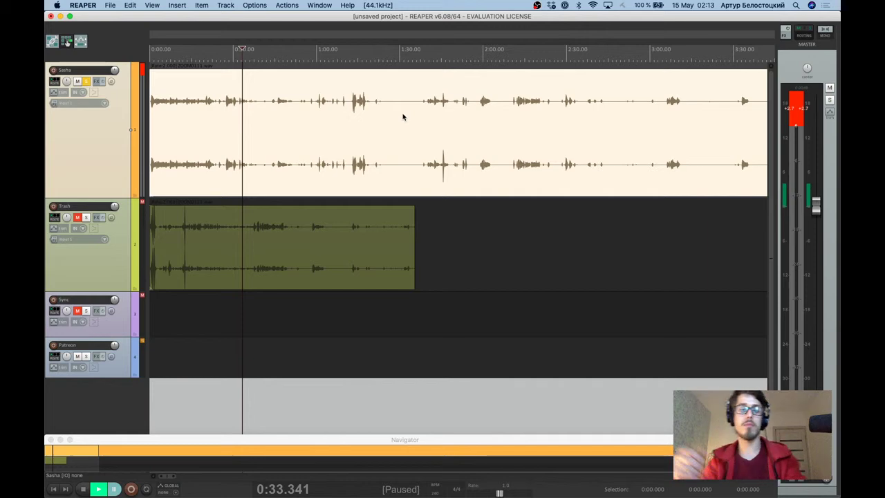
Undo the tempo raises, the move of the opening part to the Trash track and the split of the first track's recording.
{"action": "key", "text": "super+Tab"}
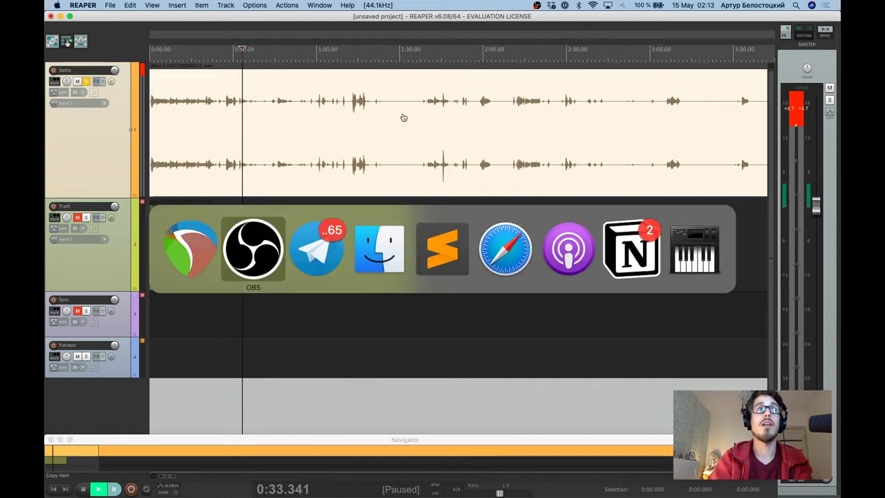
{"action": "left_click", "coordinate": [403, 116]}
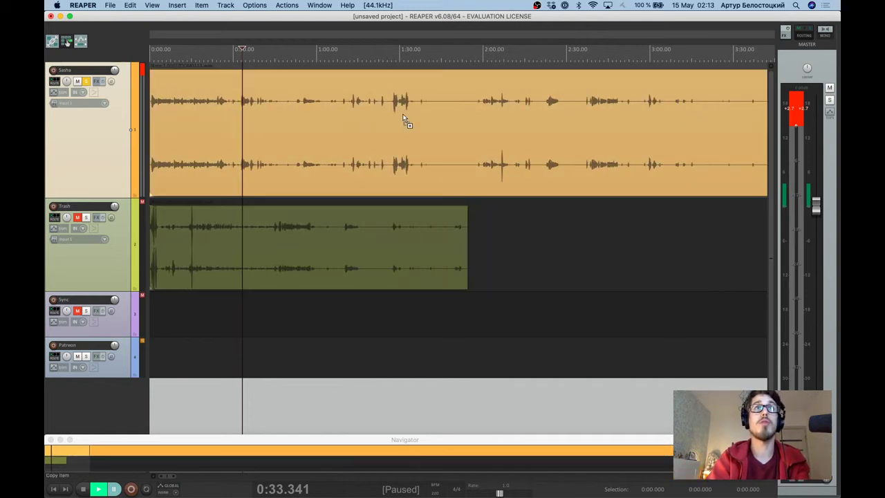
{"action": "key", "text": "super+z"}
{"action": "key", "text": "super+z"}
{"action": "key", "text": "super+z"}
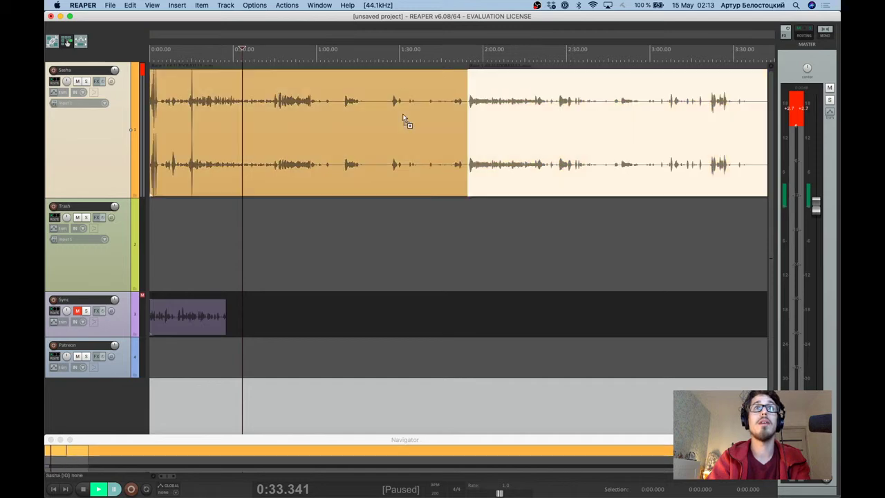
{"action": "key", "text": "super+z"}
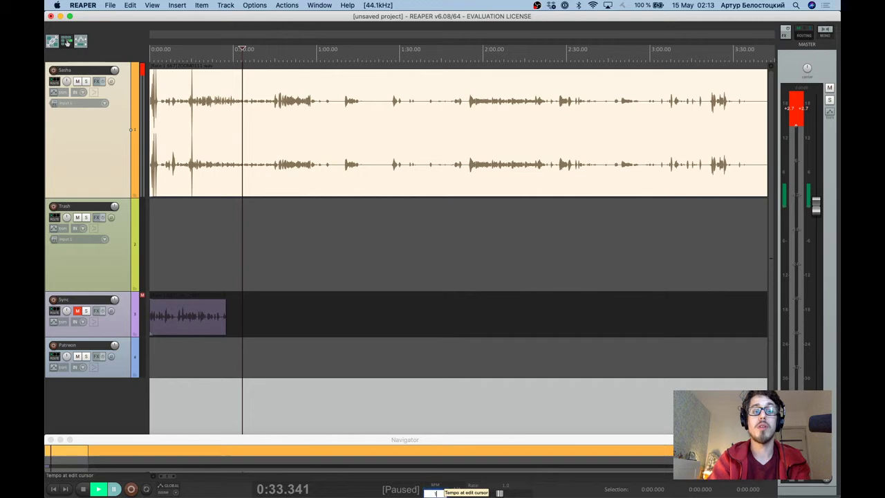
{"action": "key", "text": "super+z"}
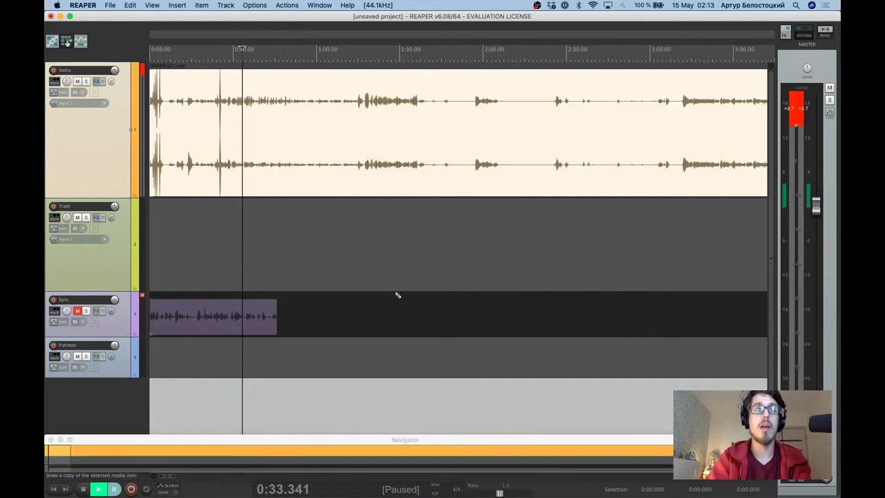
Switch to Finder and open the H5_SD card in its own tab beside the S2EP15 folder, shown as a list.
{"action": "key", "text": "super+Tab"}
{"action": "key", "text": "super+Tab"}
{"action": "key", "text": "super+Tab"}
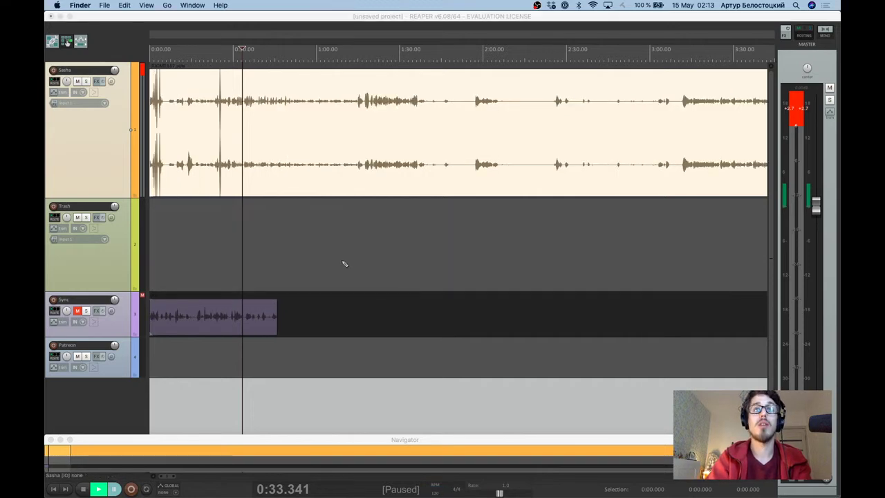
{"action": "mouse_move", "coordinate": [826, 249]}
{"action": "left_click", "coordinate": [827, 56]}
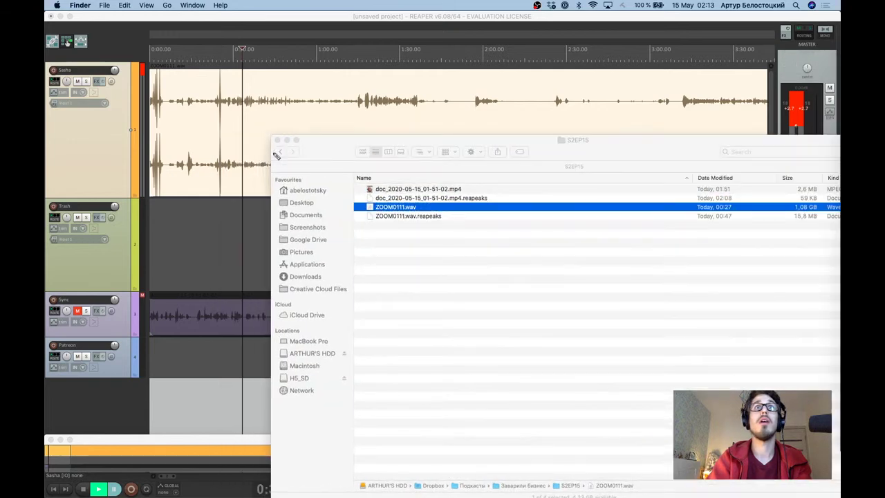
{"action": "left_click", "coordinate": [445, 336]}
{"action": "left_click", "coordinate": [321, 378]}
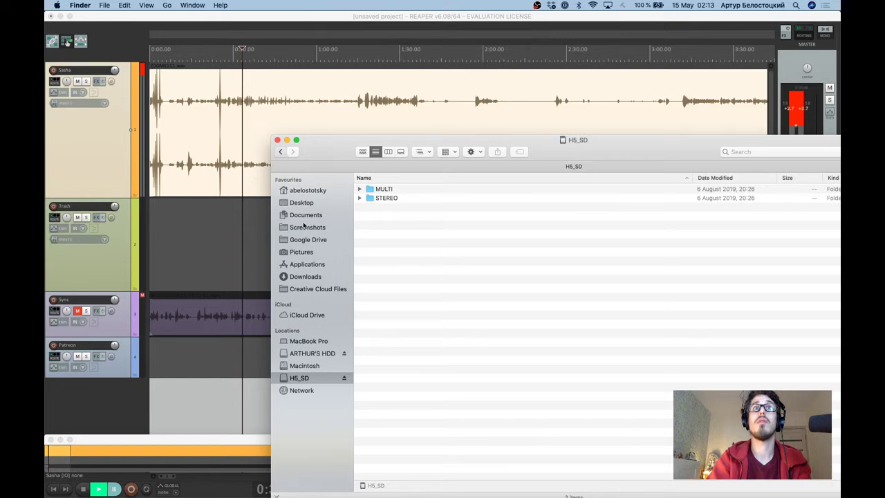
{"action": "key", "text": "super+bracketleft"}
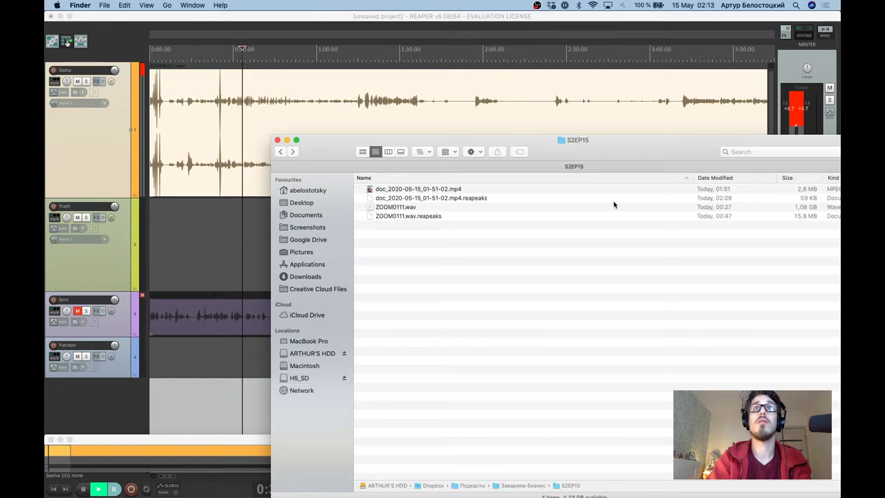
{"action": "left_click_drag", "start_coordinate": [601, 158], "coordinate": [432, 99]}
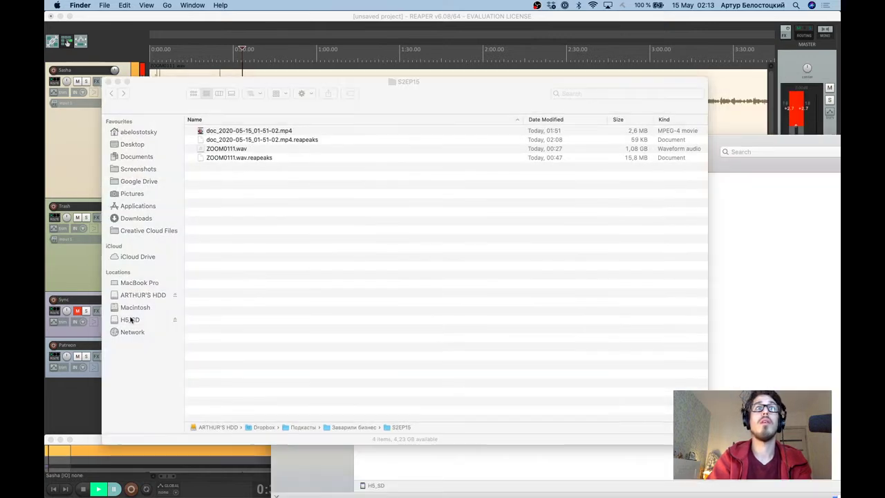
{"action": "left_click", "coordinate": [516, 105]}
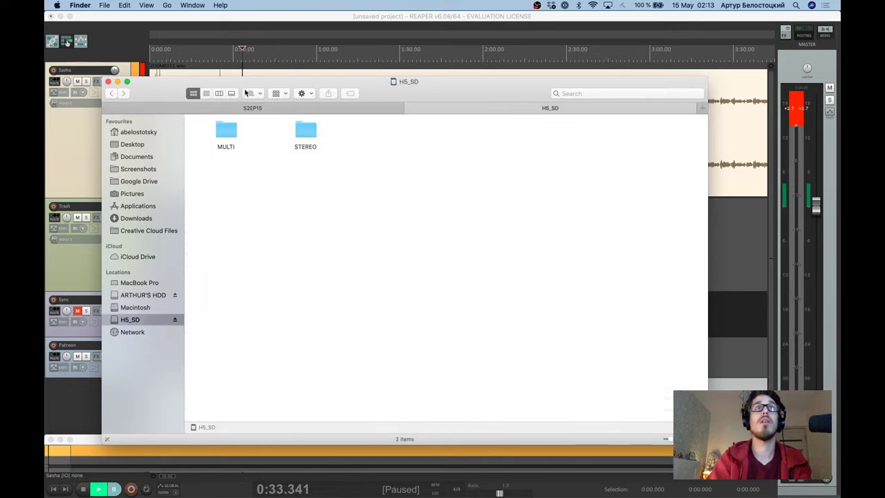
{"action": "left_click", "coordinate": [206, 94]}
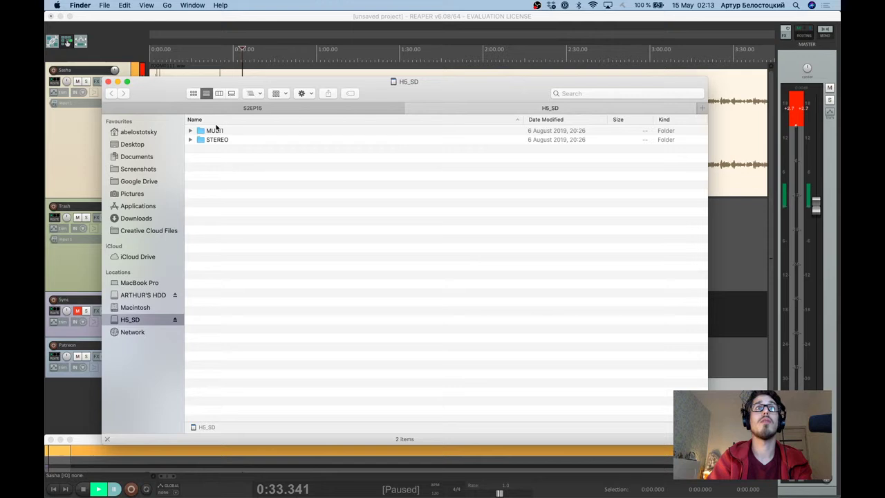
Open FOLDER01 inside the card's MULTI folder and select the ZOOM0081 recording folder.
{"action": "left_click", "coordinate": [215, 130]}
{"action": "key", "text": "super+Down"}
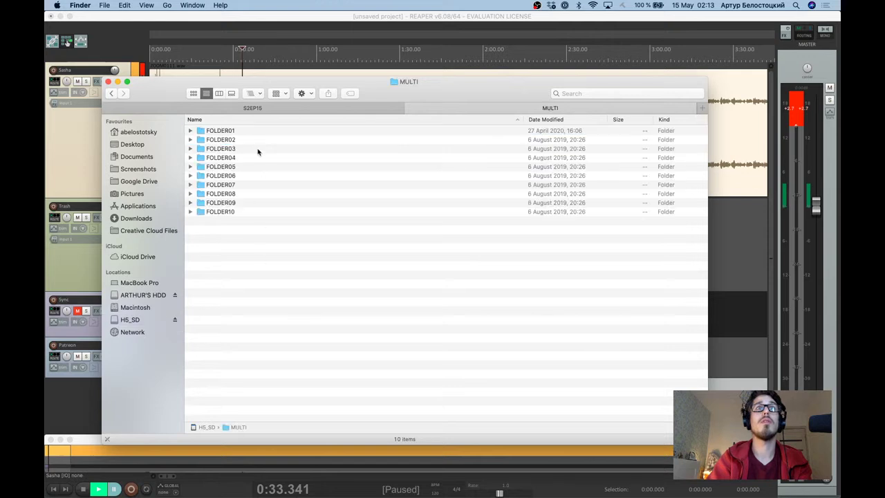
{"action": "left_click", "coordinate": [222, 131]}
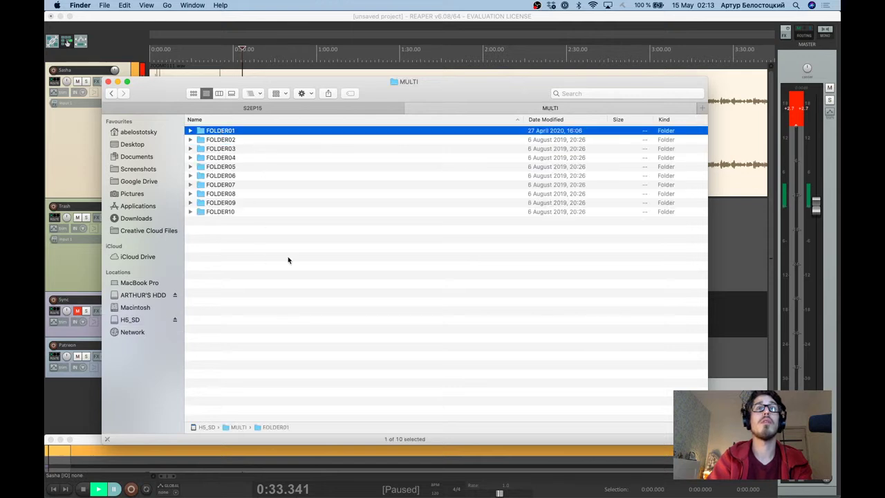
{"action": "key", "text": "super+Down"}
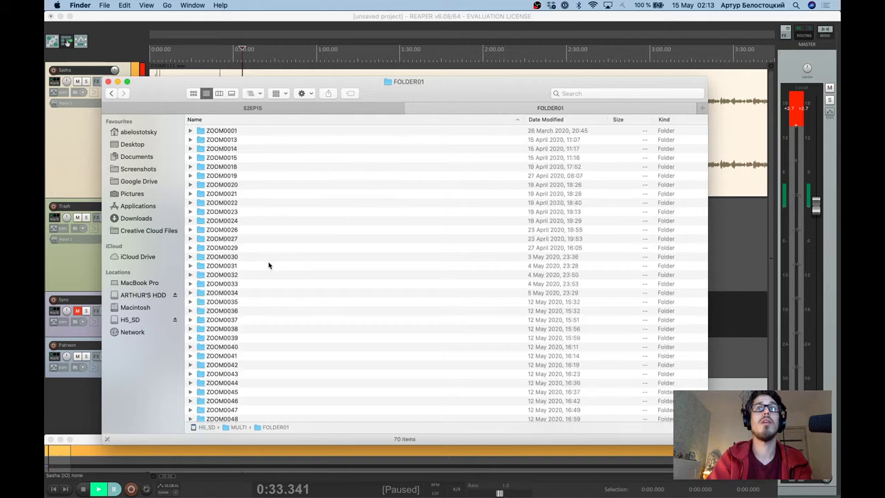
{"action": "scroll", "coordinate": [260, 363], "scroll_direction": "down", "scroll_amount": 10}
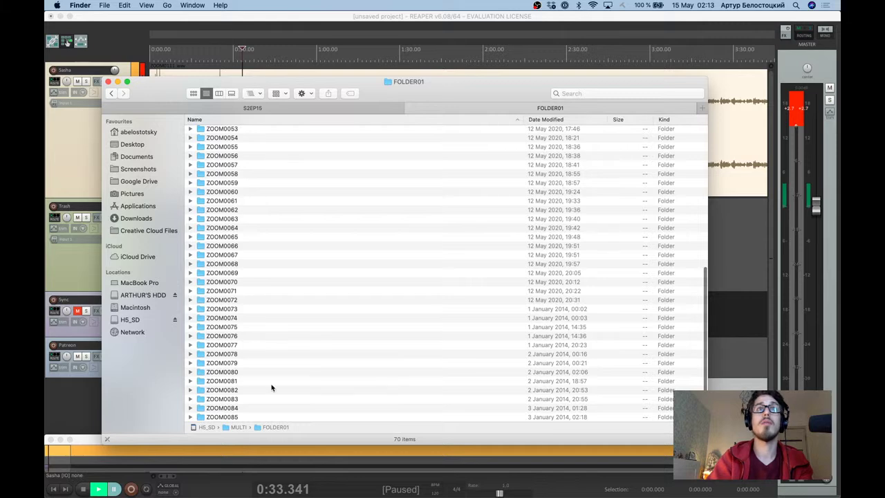
{"action": "left_click", "coordinate": [239, 381]}
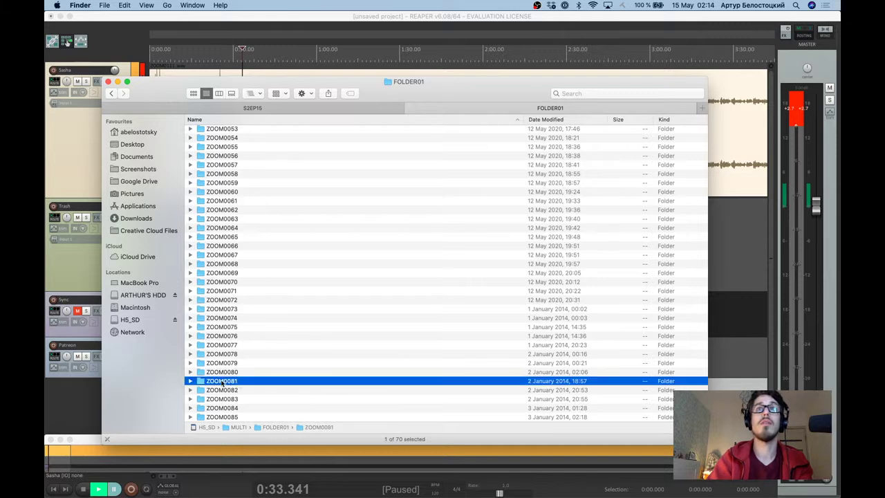
Sort the recording folders in FOLDER01 by date modified, oldest first, and look through them for the episode's recording.
{"action": "scroll", "coordinate": [277, 328], "scroll_direction": "up", "scroll_amount": 10}
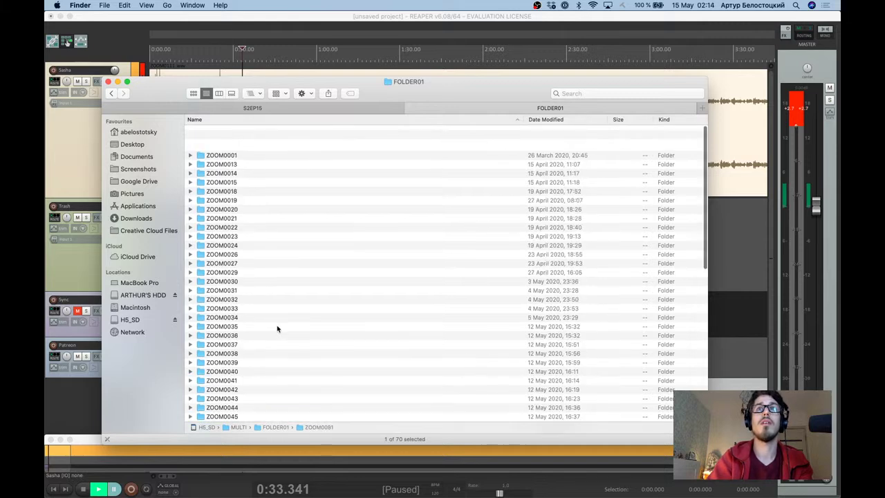
{"action": "left_click", "coordinate": [562, 119]}
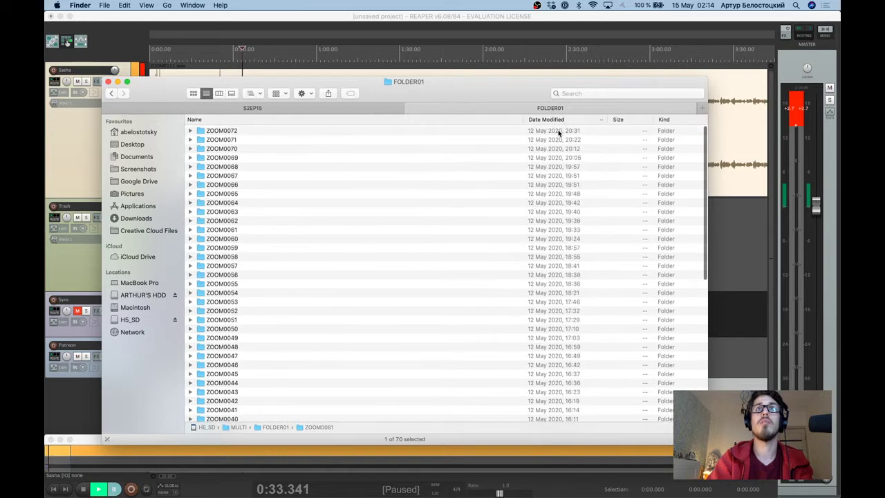
{"action": "scroll", "coordinate": [543, 204], "scroll_direction": "down", "scroll_amount": 10}
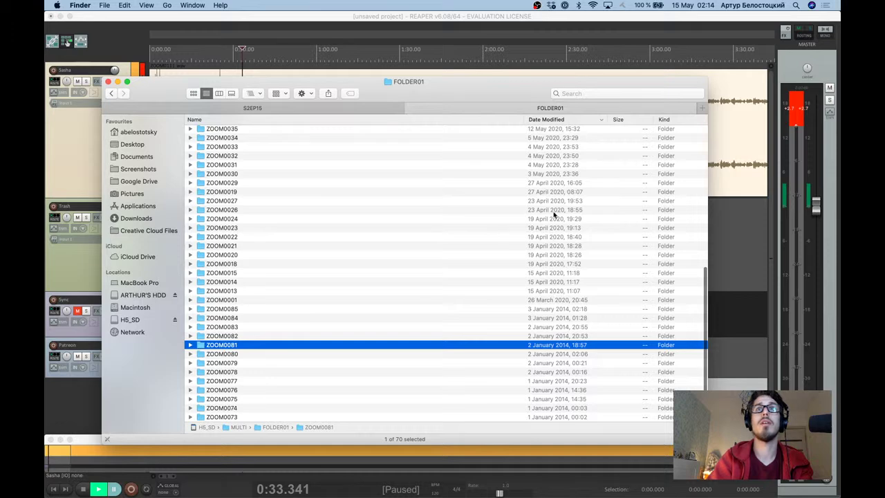
{"action": "scroll", "coordinate": [554, 214], "scroll_direction": "up", "scroll_amount": 5}
{"action": "scroll", "coordinate": [553, 214], "scroll_direction": "up", "scroll_amount": 10}
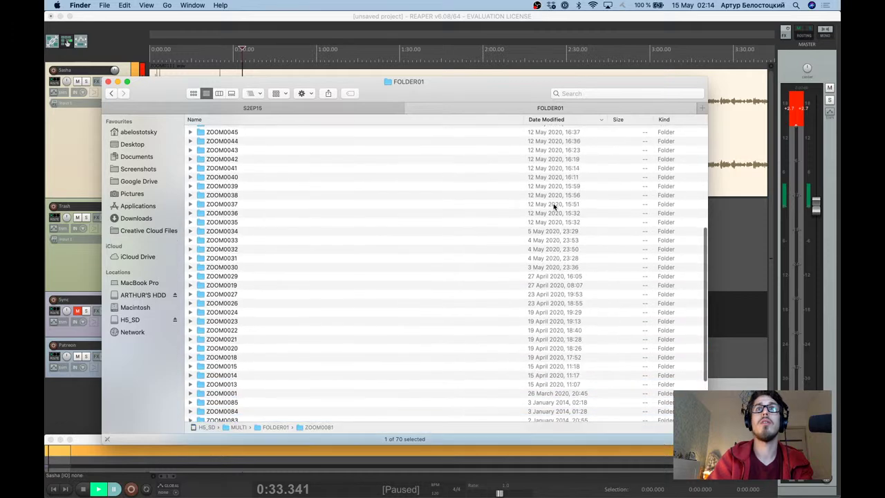
{"action": "scroll", "coordinate": [554, 183], "scroll_direction": "down", "scroll_amount": 10}
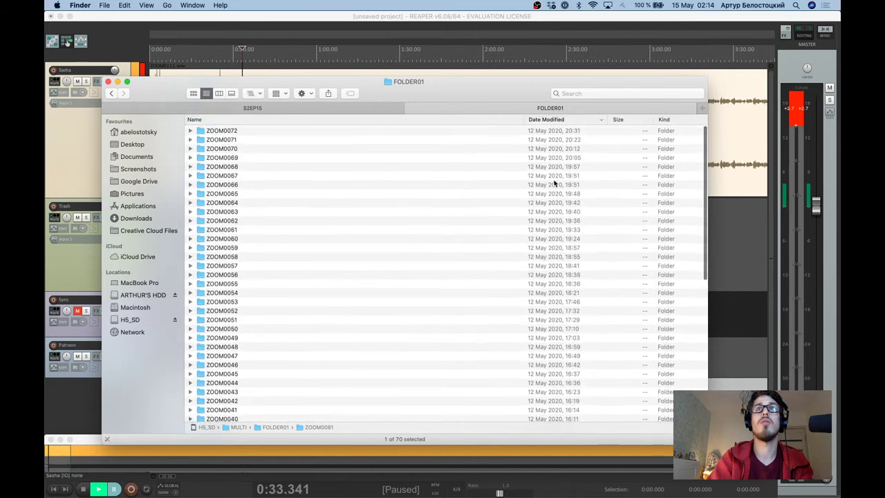
{"action": "scroll", "coordinate": [553, 184], "scroll_direction": "up", "scroll_amount": 12}
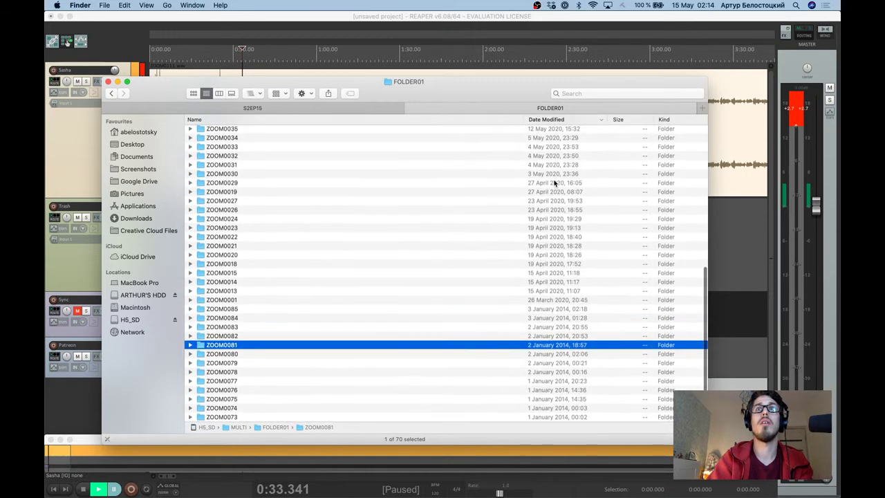
{"action": "left_click", "coordinate": [543, 120]}
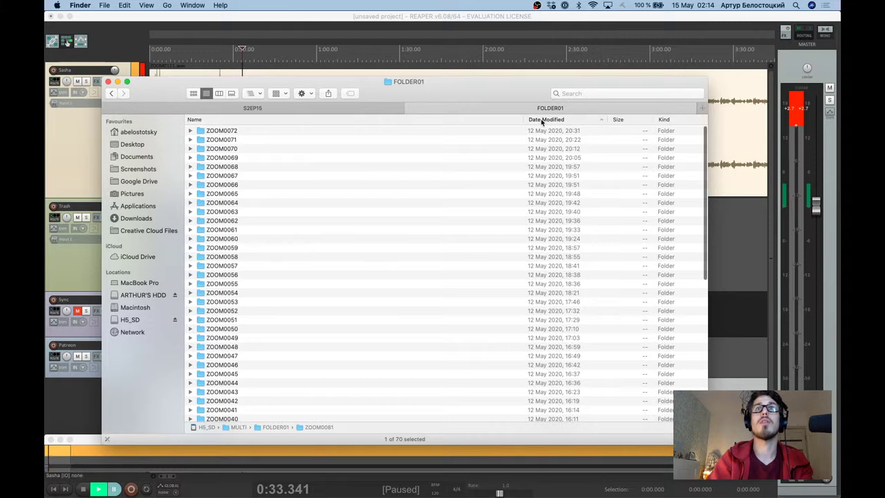
{"action": "left_click", "coordinate": [598, 121]}
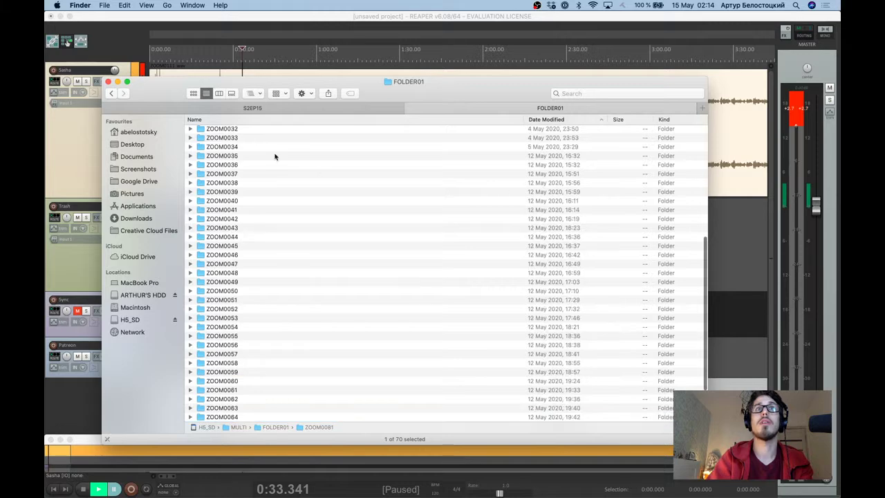
{"action": "scroll", "coordinate": [261, 162], "scroll_direction": "down", "scroll_amount": 3}
{"action": "scroll", "coordinate": [266, 163], "scroll_direction": "down", "scroll_amount": 3}
{"action": "scroll", "coordinate": [269, 163], "scroll_direction": "up", "scroll_amount": 10}
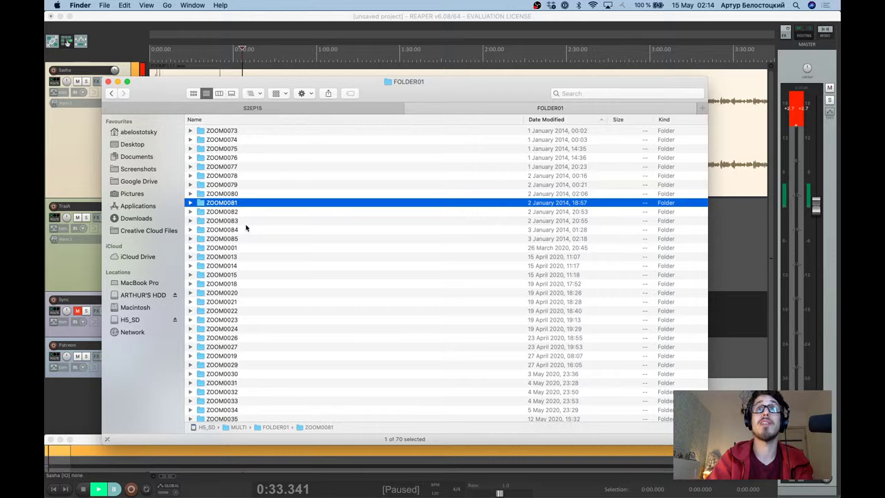
Look at the files inside the ZOOM0081 folder, collapse it and expand the ZOOM0082 folder.
{"action": "left_click", "coordinate": [191, 203]}
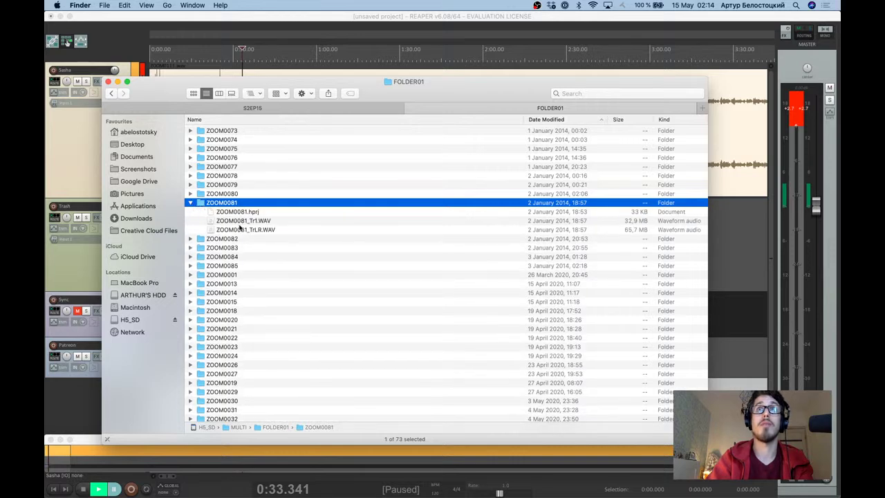
{"action": "left_click", "coordinate": [191, 203]}
{"action": "left_click", "coordinate": [191, 213]}
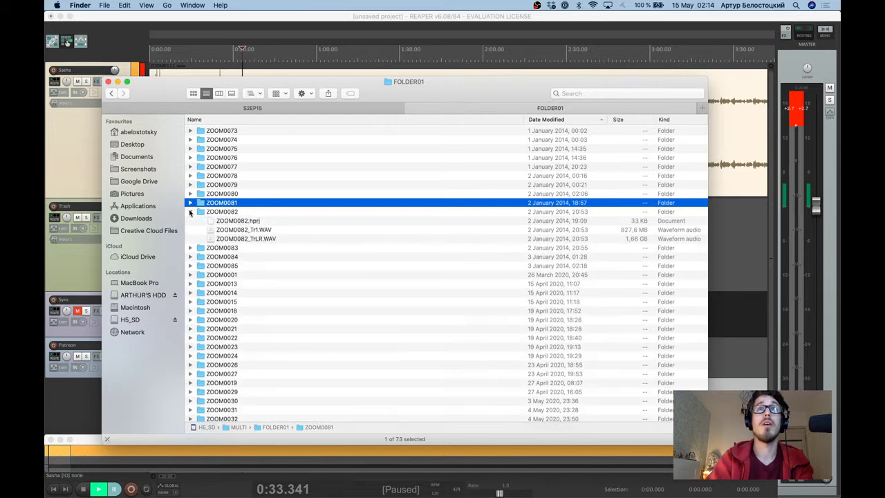
Preview the ZOOM0082_TrLR.WAV recording and skip to about 8 minutes in to listen.
{"action": "left_click", "coordinate": [244, 239]}
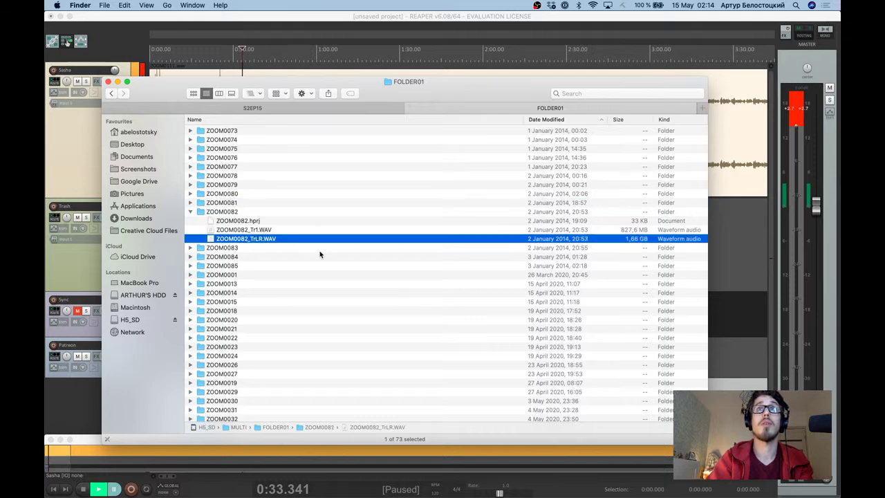
{"action": "key", "text": "space"}
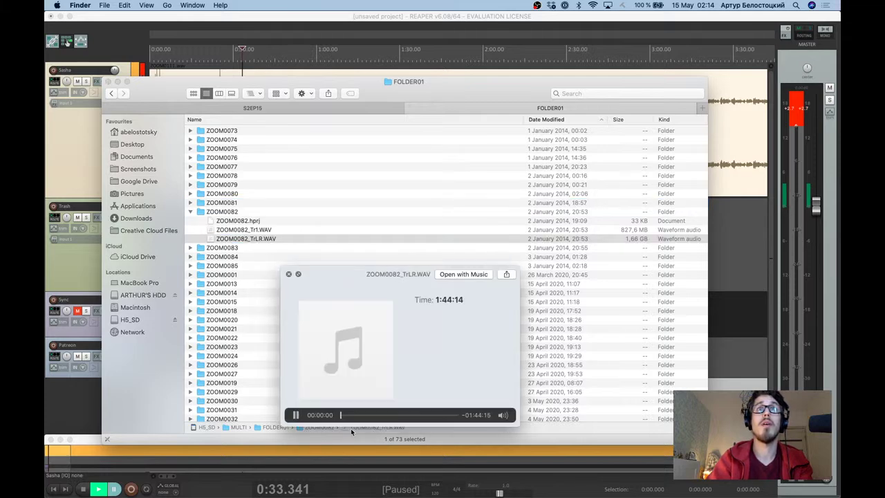
{"action": "left_click", "coordinate": [349, 414]}
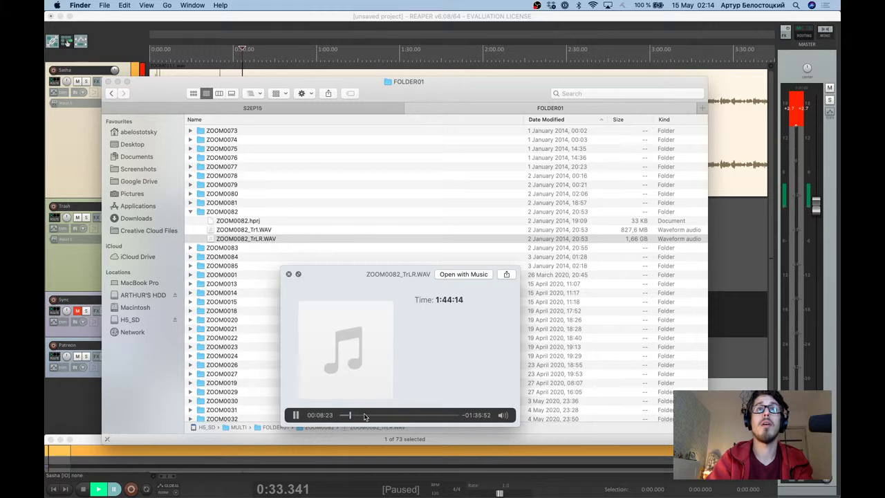
Listen to ZOOM0082_TrLR.WAV at about 1 hour 8 minutes in the preview and select both WAV files of the ZOOM0082 folder.
{"action": "left_click", "coordinate": [396, 415]}
{"action": "left_click", "coordinate": [418, 415]}
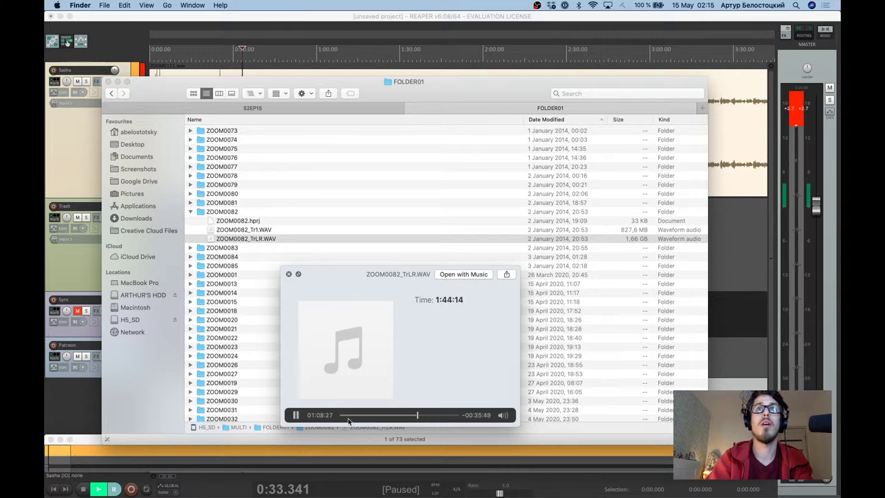
{"action": "key", "text": "space"}
{"action": "left_click", "coordinate": [254, 230]}
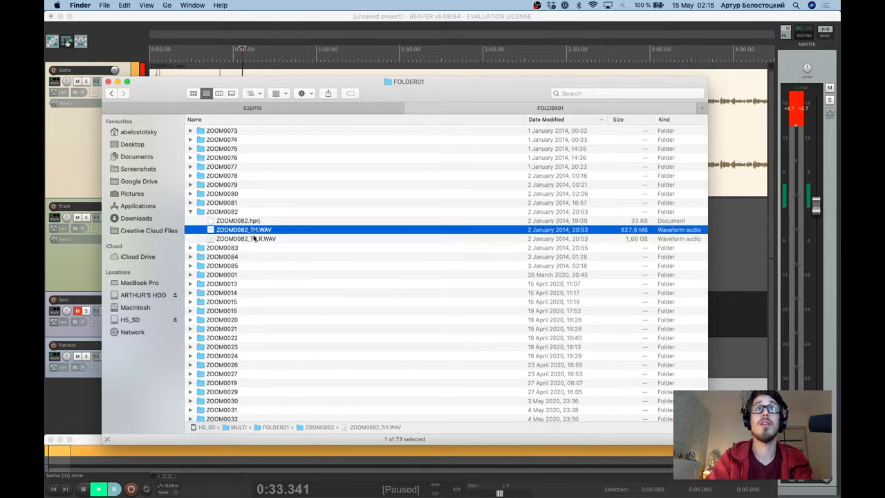
{"action": "left_click", "coordinate": [254, 237], "text": "shift"}
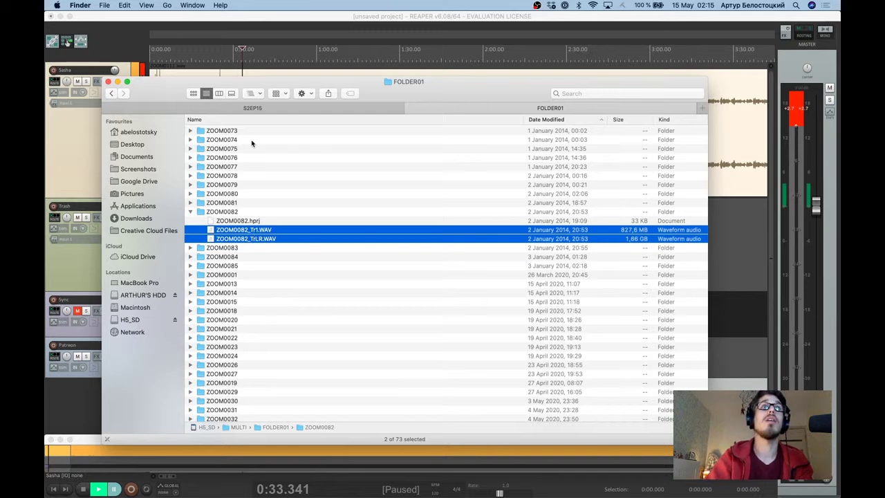
Try inserting both ZOOM0082 WAV files straight from the card into the REAPER project on separate tracks, and undo the insertion.
{"action": "left_click_drag", "start_coordinate": [166, 95], "coordinate": [311, 80]}
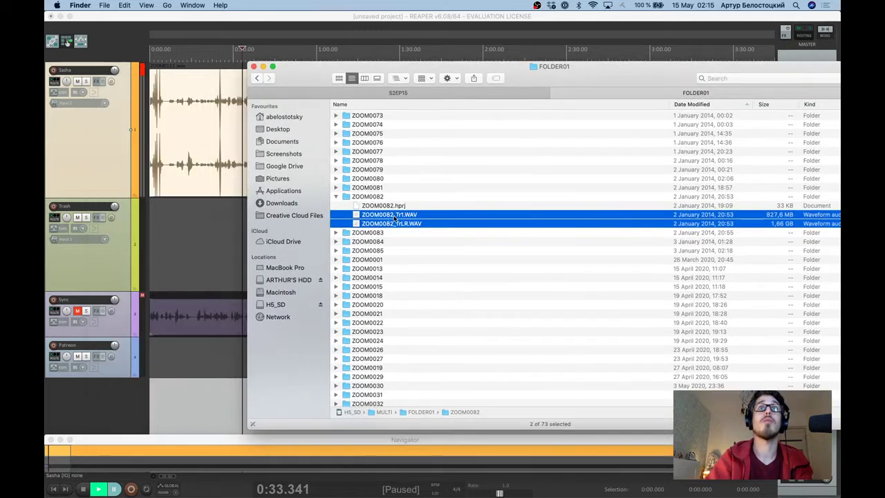
{"action": "left_click_drag", "start_coordinate": [400, 217], "coordinate": [104, 408]}
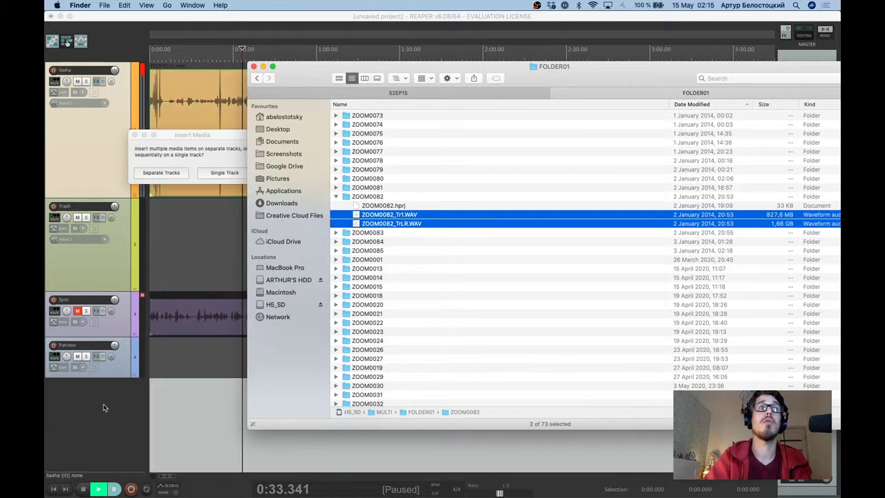
{"action": "left_click", "coordinate": [168, 176]}
{"action": "left_click", "coordinate": [168, 176]}
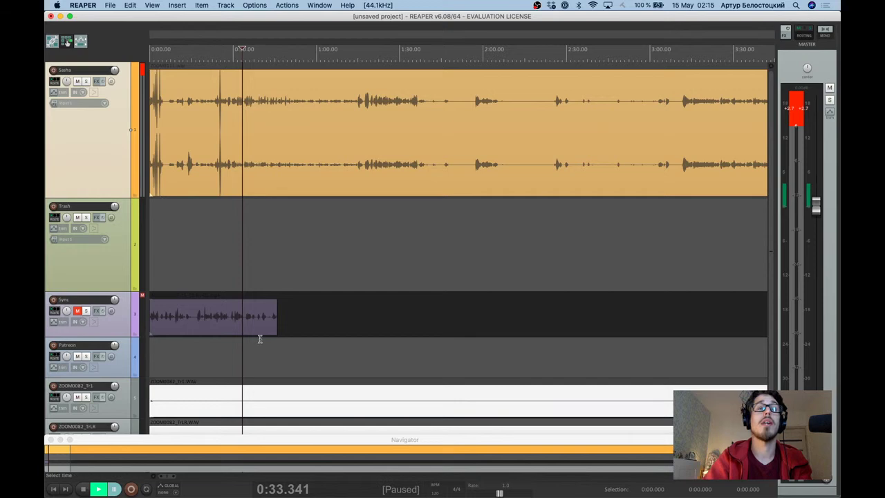
{"action": "left_click", "coordinate": [193, 360]}
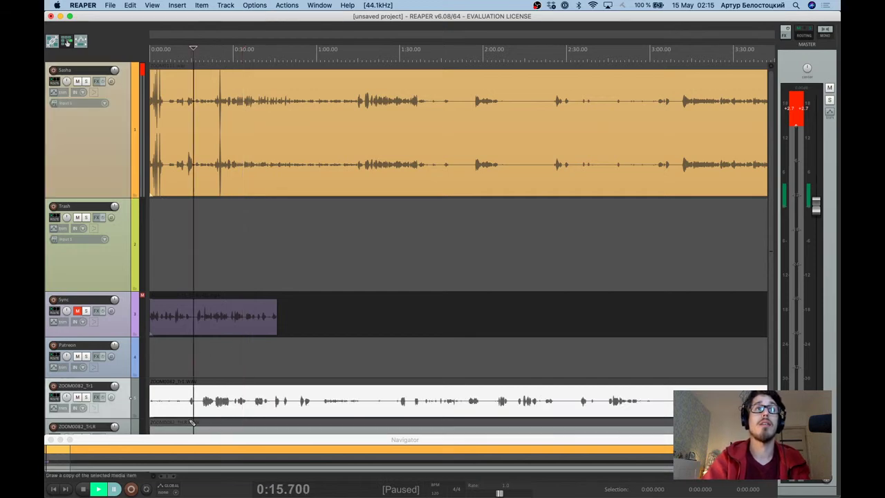
{"action": "key", "text": "super+z"}
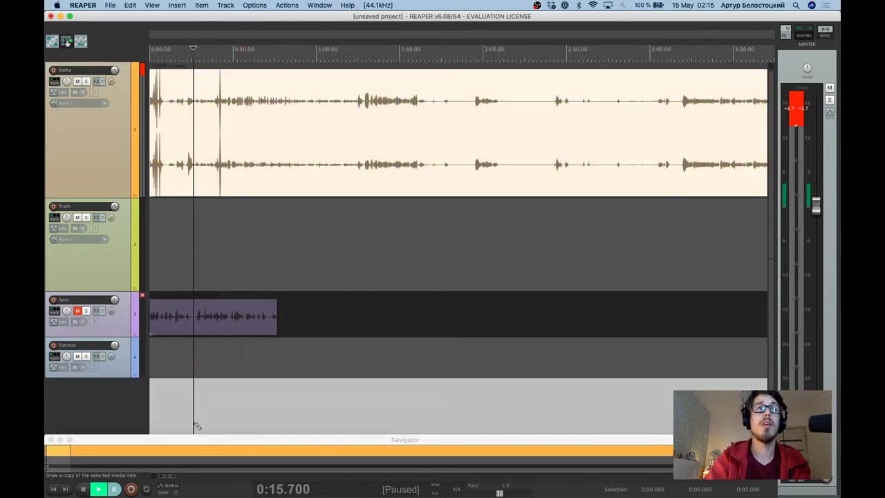
Switch to Finder and copy the two ZOOM0082 WAV files from the card into the S2EP15 folder.
{"action": "key", "text": "super+Tab"}
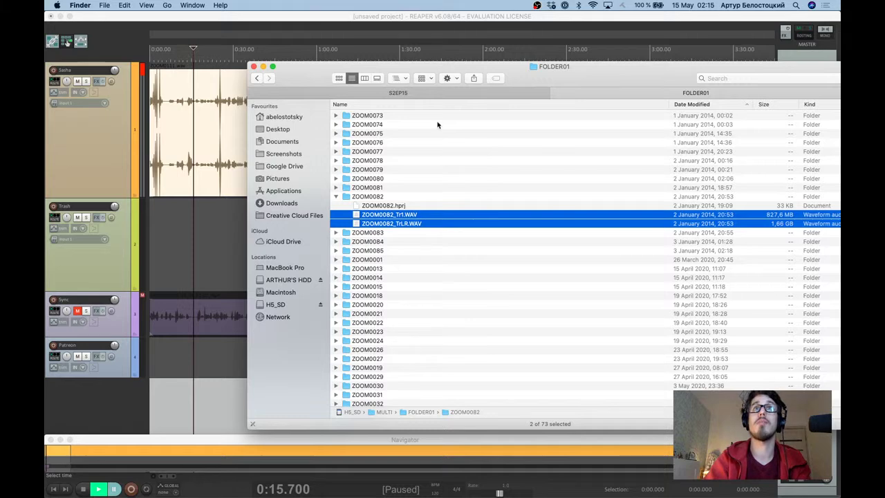
{"action": "left_click", "coordinate": [425, 94]}
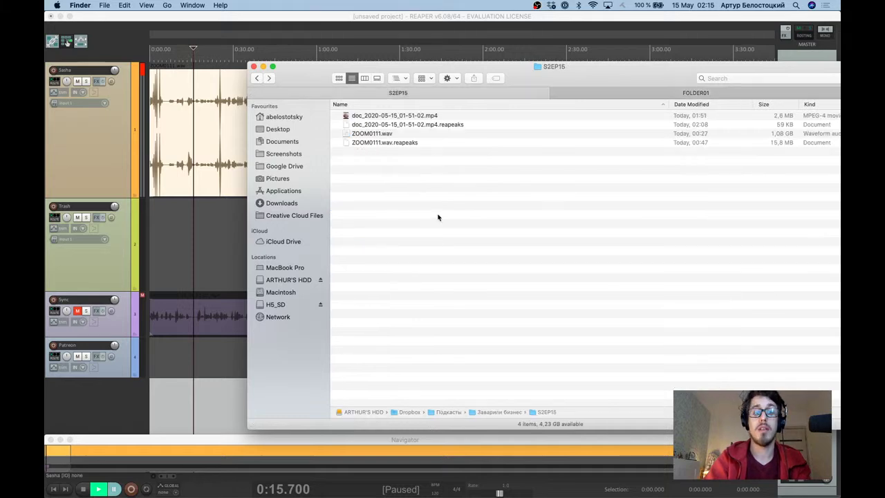
{"action": "key", "text": "super+v"}
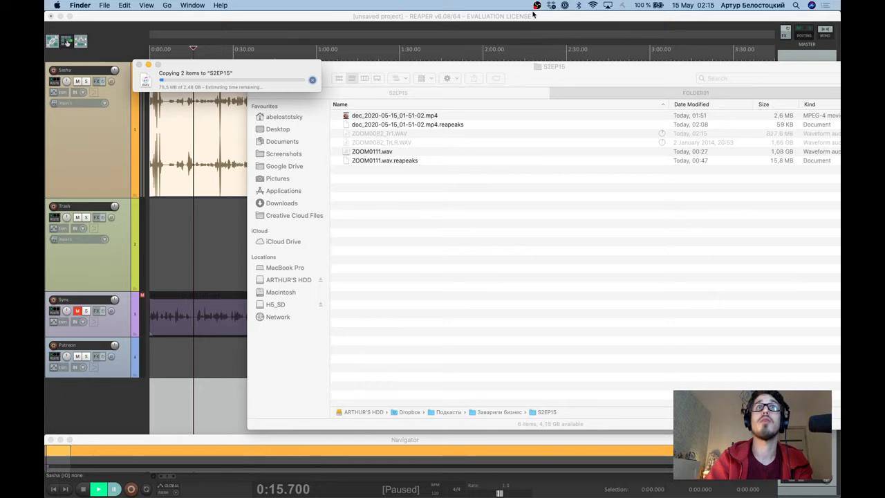
Switch to Sublime Text and write ЗАДАВАЙТЕ ВОПРОСИКИ on line 27, below the ТЕХНИЧЕСКИЙ ПЕРЕРЫВ line.
{"action": "key", "text": "super+Tab"}
{"action": "key", "text": "super+Tab"}
{"action": "key", "text": "super+Tab"}
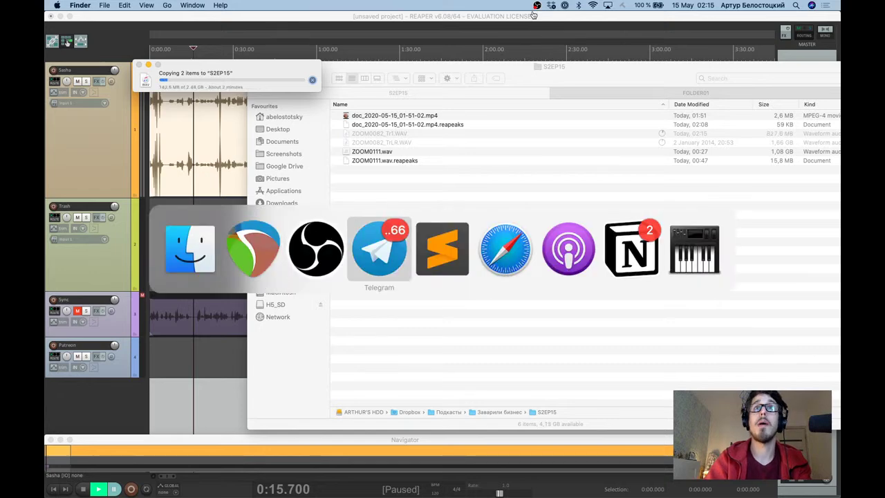
{"action": "key", "text": "super+Tab"}
{"action": "key", "text": "Down"}
{"action": "key", "text": "Down"}
{"action": "key", "text": "Down"}
{"action": "key", "text": "Down"}
{"action": "key", "text": "Down"}
{"action": "key", "text": "Down"}
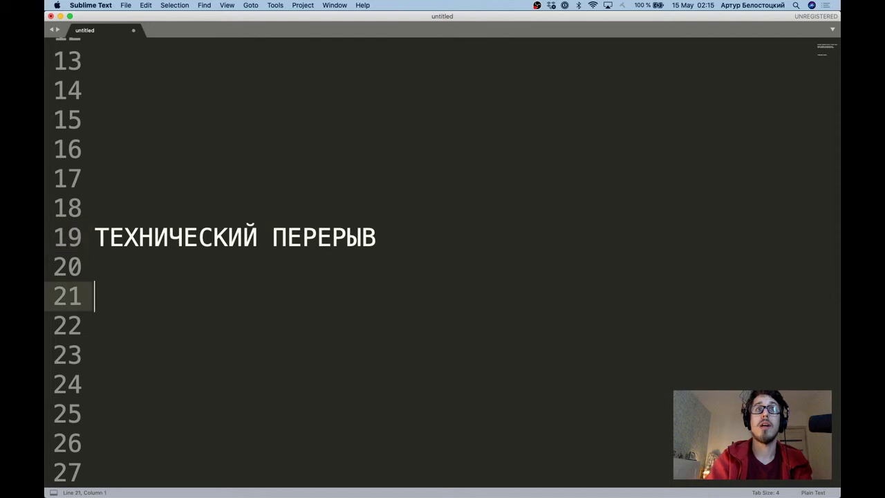
{"action": "key", "text": "Down"}
{"action": "key", "text": "Down"}
{"action": "key", "text": "Down"}
{"action": "key", "text": "Down"}
{"action": "key", "text": "Down"}
{"action": "key", "text": "Down"}
{"action": "key", "text": "Down"}
{"action": "key", "text": "Down"}
{"action": "key", "text": "Down"}
{"action": "key", "text": "Down"}
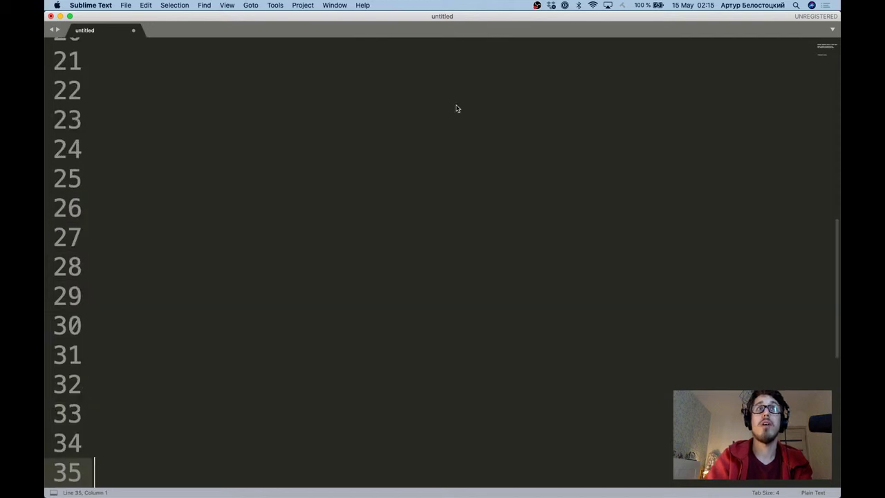
{"action": "left_click", "coordinate": [256, 225]}
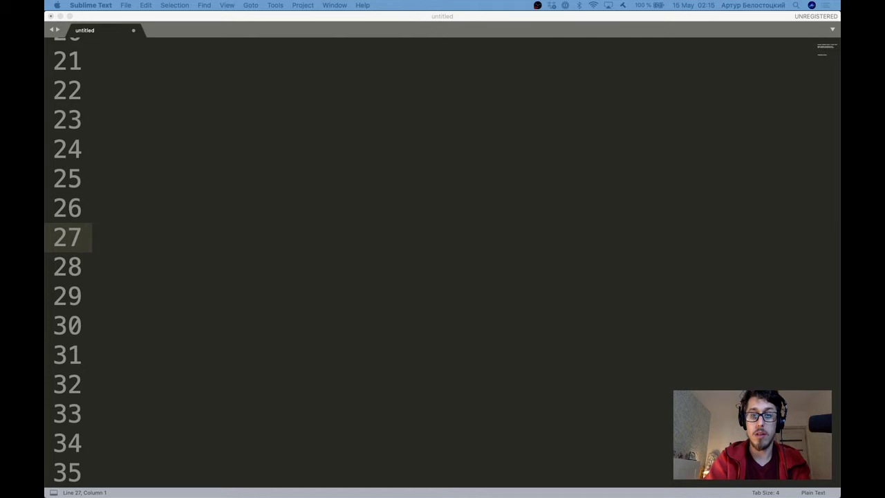
{"action": "left_click", "coordinate": [105, 212]}
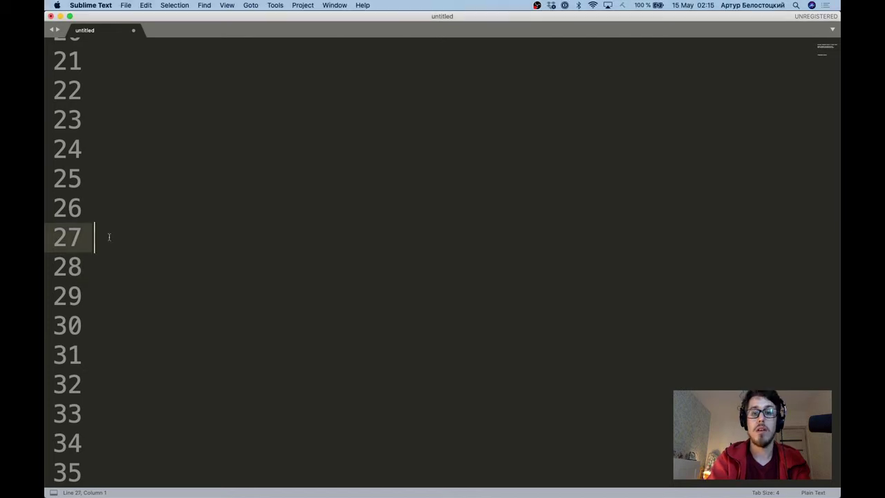
{"action": "type", "text": "PFLFDFQNT"}
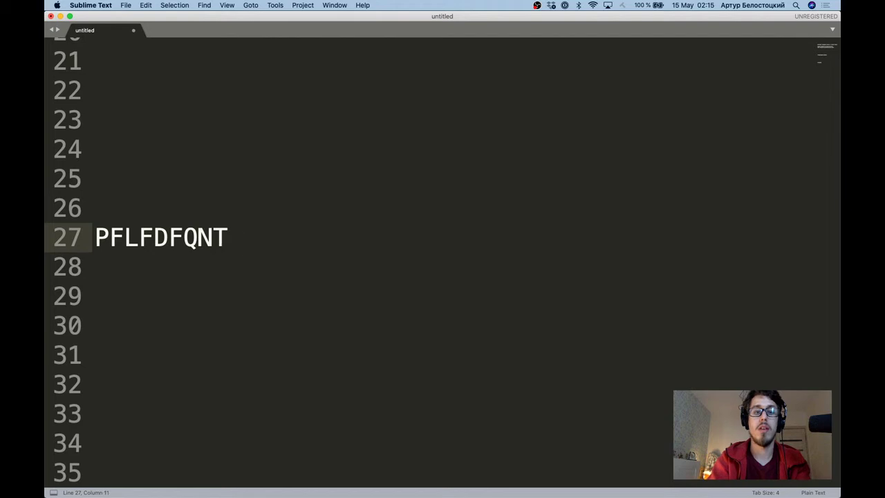
{"action": "key", "text": "super+shift+Left"}
{"action": "type", "text": "ЗАДАВАЙ"}
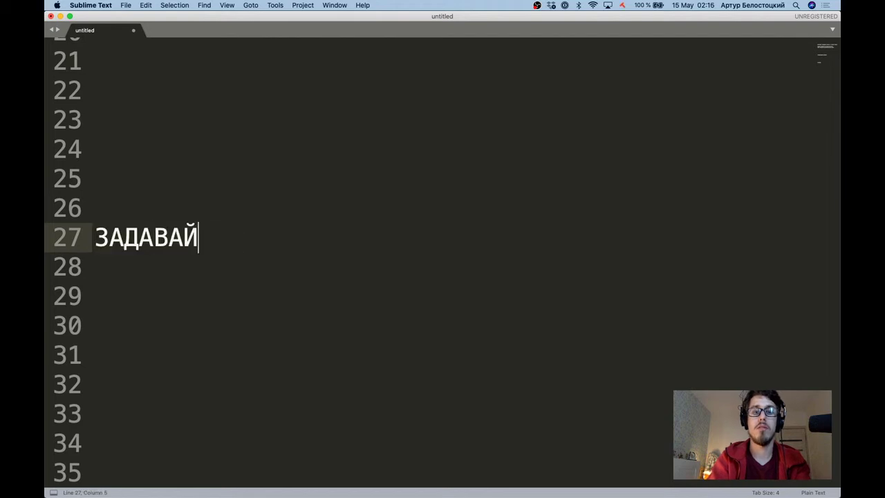
{"action": "type", "text": "ТЕ ВОПРОСИКИ"}
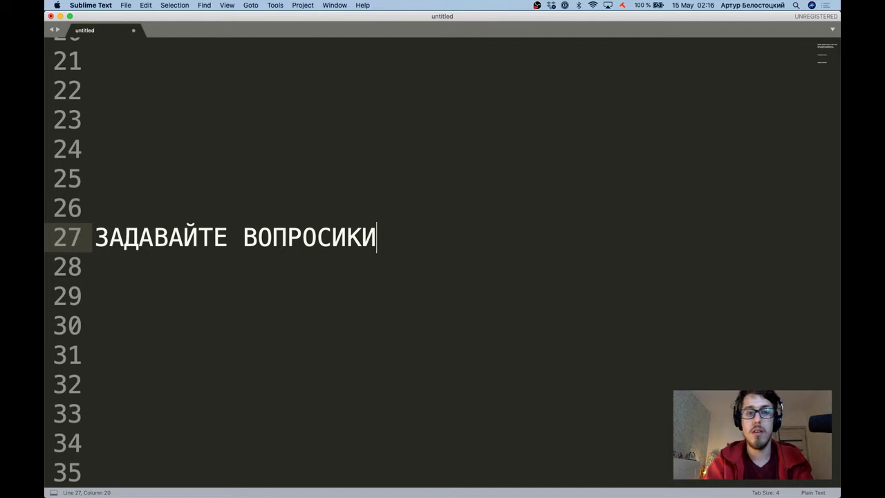
{"action": "left_click", "coordinate": [379, 283]}
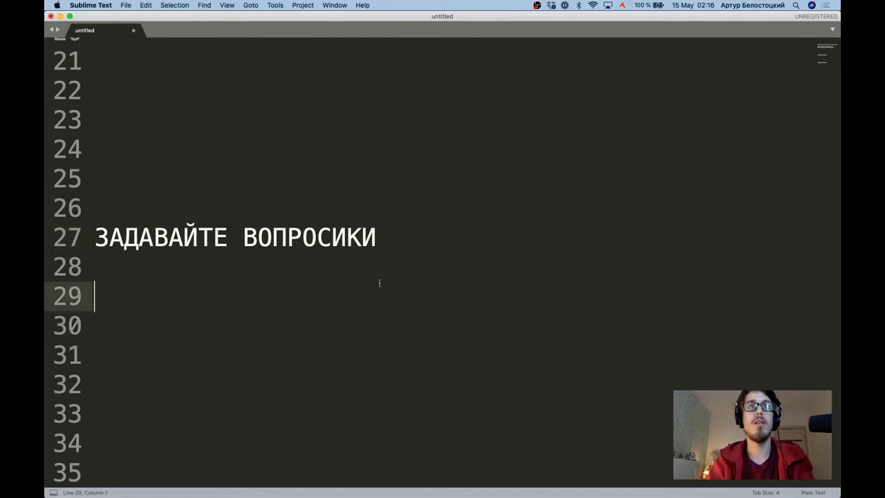
Check the progress of the file copy in Finder and return to the Sublime Text note.
{"action": "key", "text": "super+Tab"}
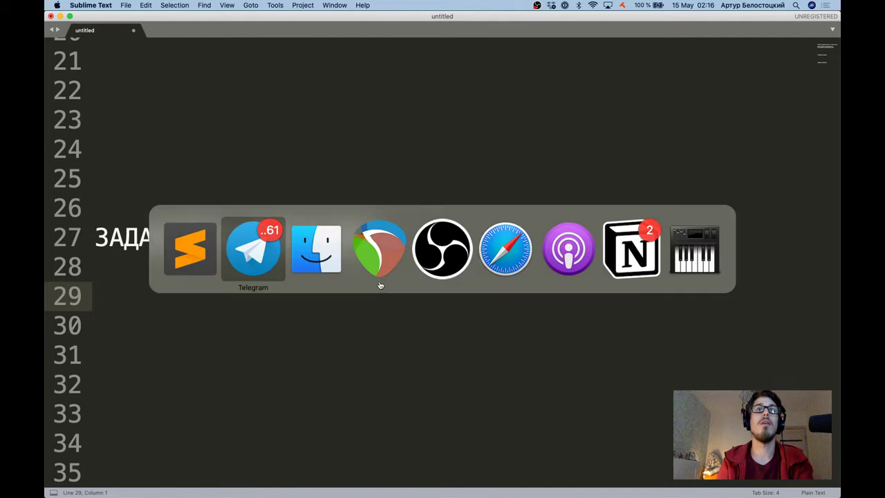
{"action": "key", "text": "super+Tab"}
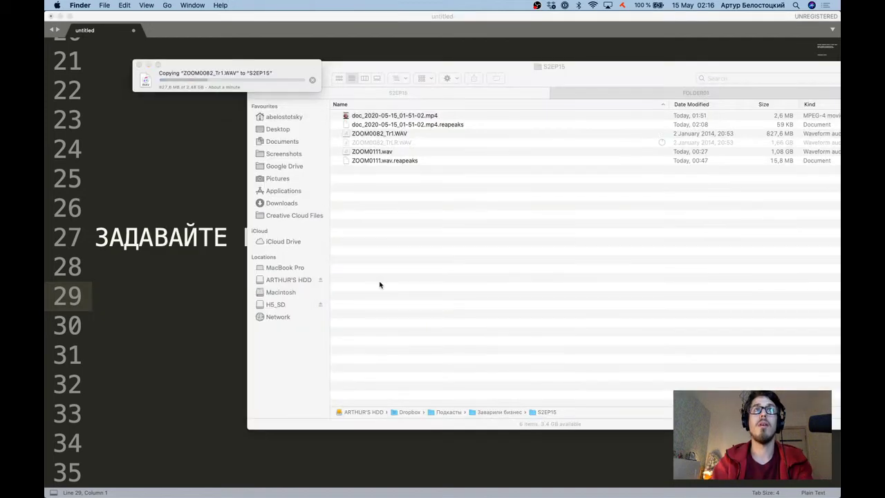
{"action": "key", "text": "super+Tab"}
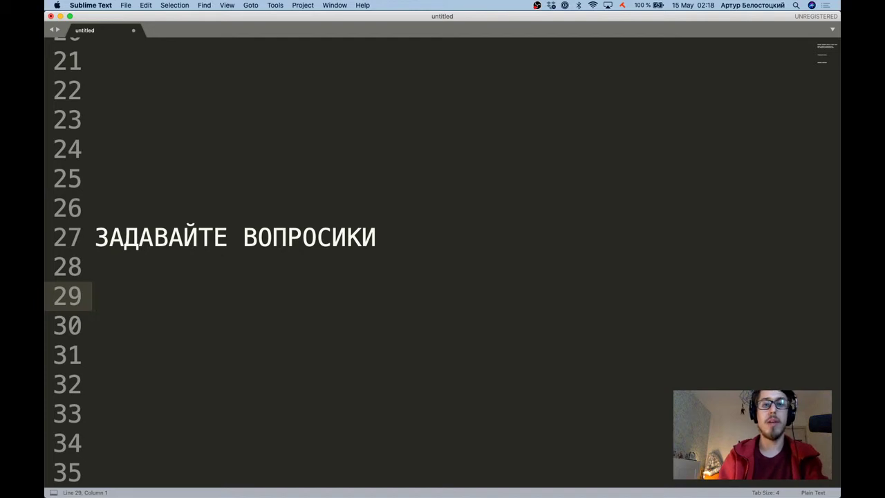
Show the broadcast title and the channel and chat links on lines 8 to 11 of the note.
{"action": "scroll", "coordinate": [430, 238], "scroll_direction": "up", "scroll_amount": 10}
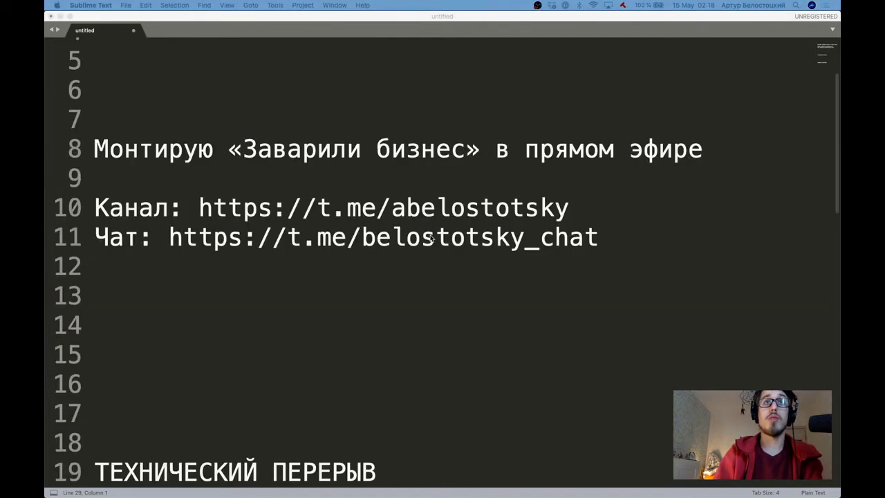
{"action": "scroll", "coordinate": [431, 239], "scroll_direction": "up", "scroll_amount": 1}
{"action": "scroll", "coordinate": [430, 238], "scroll_direction": "down", "scroll_amount": 1}
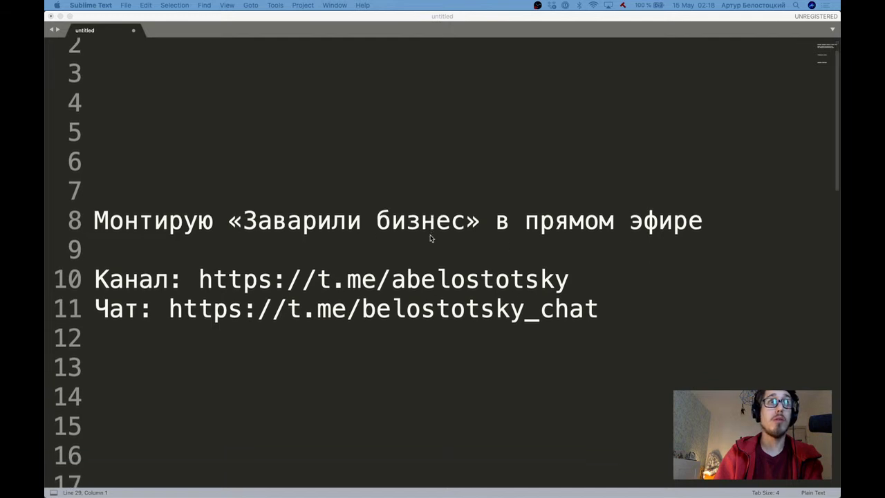
{"action": "left_click", "coordinate": [216, 235]}
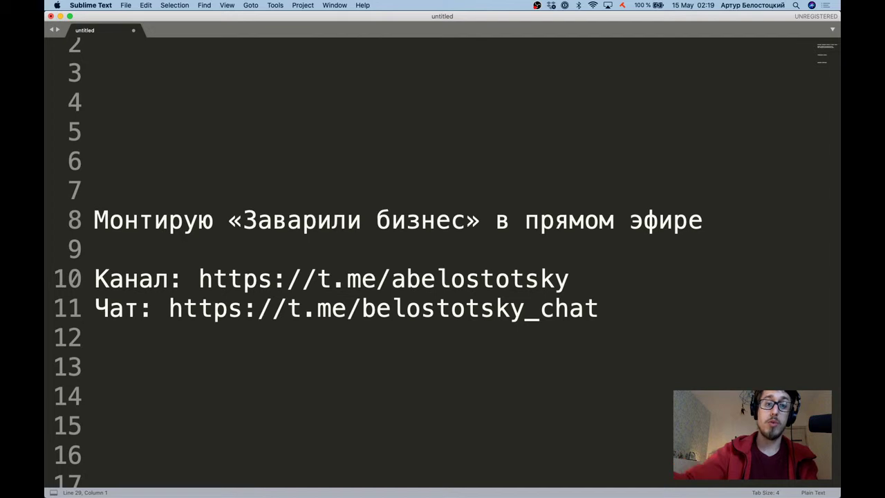
Switch to Finder and eject the H5_SD card.
{"action": "key", "text": "super+Tab"}
{"action": "key", "text": "super+Tab"}
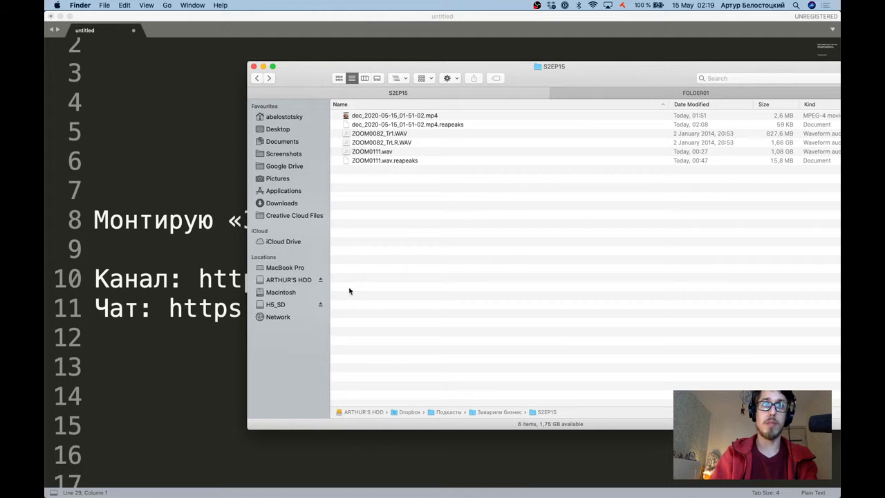
{"action": "left_click", "coordinate": [144, 324]}
{"action": "key", "text": "super+Tab"}
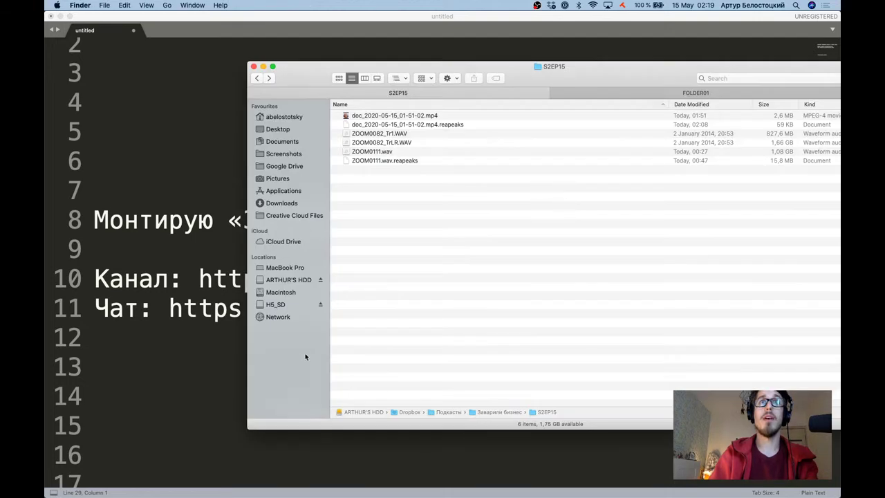
{"action": "left_click", "coordinate": [320, 305]}
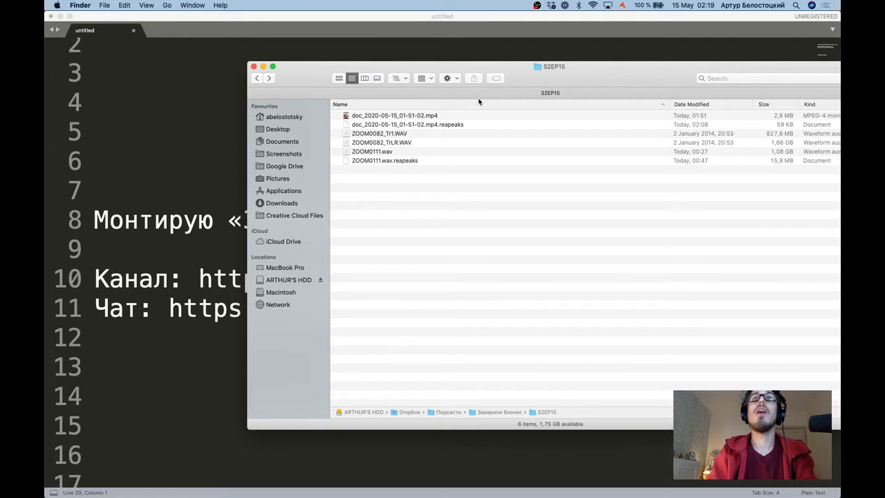
Insert ZOOM0082_Tr1.WAV and ZOOM0082_TrLR.WAV from the S2EP15 folder into the REAPER project on separate tracks below Patreon.
{"action": "left_click", "coordinate": [406, 135]}
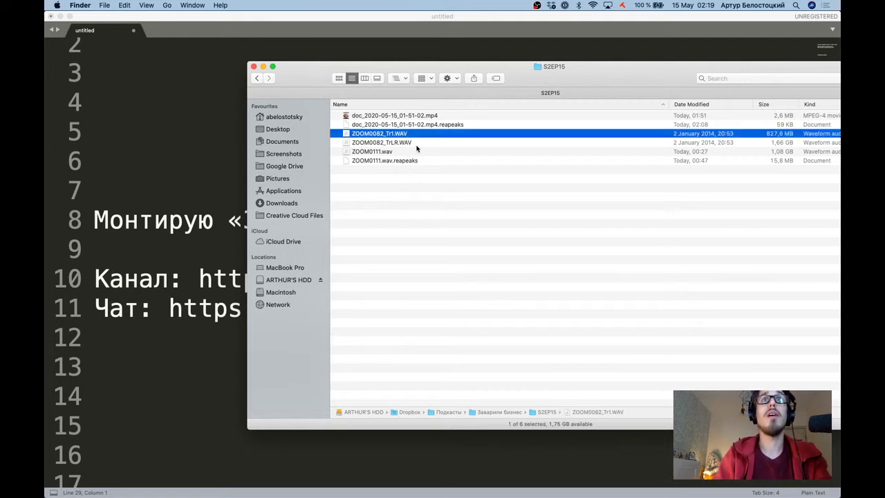
{"action": "left_click", "coordinate": [406, 144]}
{"action": "left_click", "coordinate": [396, 136], "text": "shift"}
{"action": "left_click_drag", "start_coordinate": [394, 135], "coordinate": [87, 394]}
{"action": "key", "text": "super+Tab"}
{"action": "key", "text": "Tab"}
{"action": "key", "text": "Tab"}
{"action": "key", "text": "Tab"}
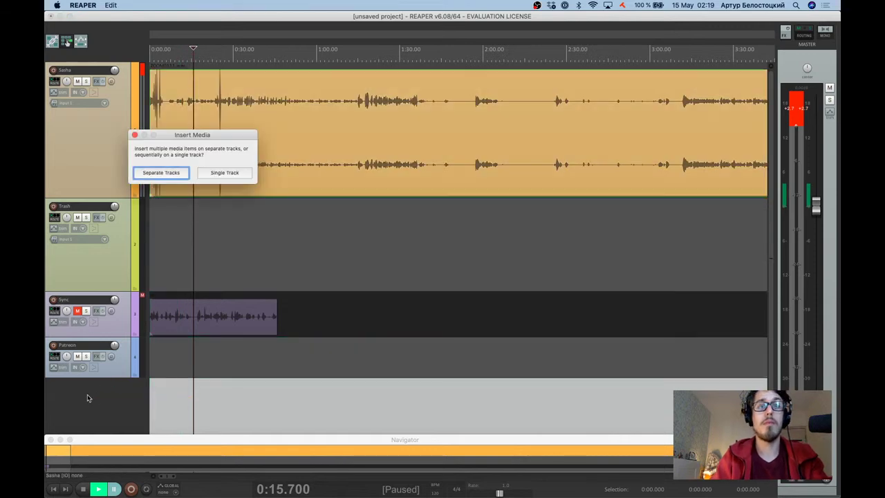
{"action": "left_click", "coordinate": [162, 172]}
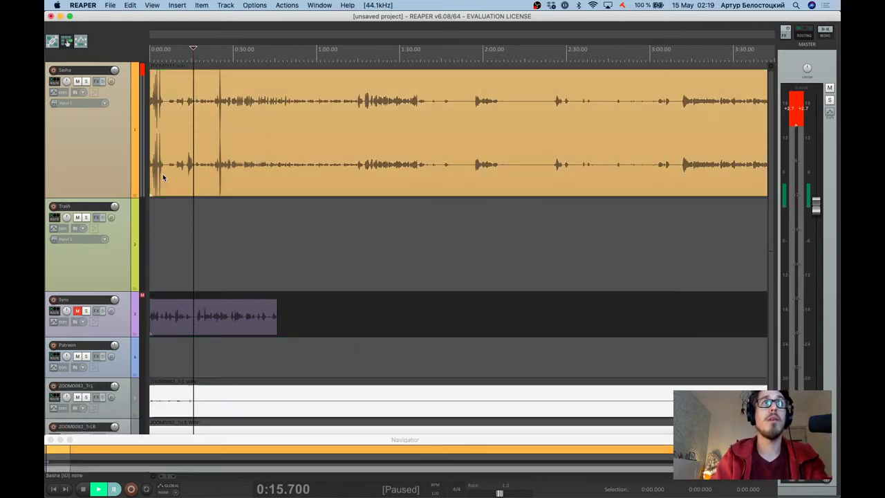
{"action": "key", "text": "super+Tab"}
{"action": "key", "text": "super+Tab"}
{"action": "key", "text": "super+Tab"}
{"action": "key", "text": "super+Tab"}
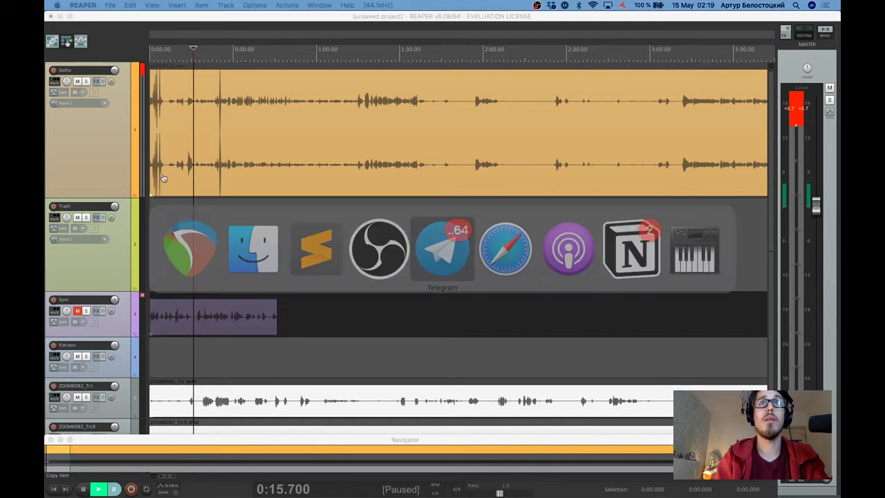
{"action": "key", "text": "super+Tab"}
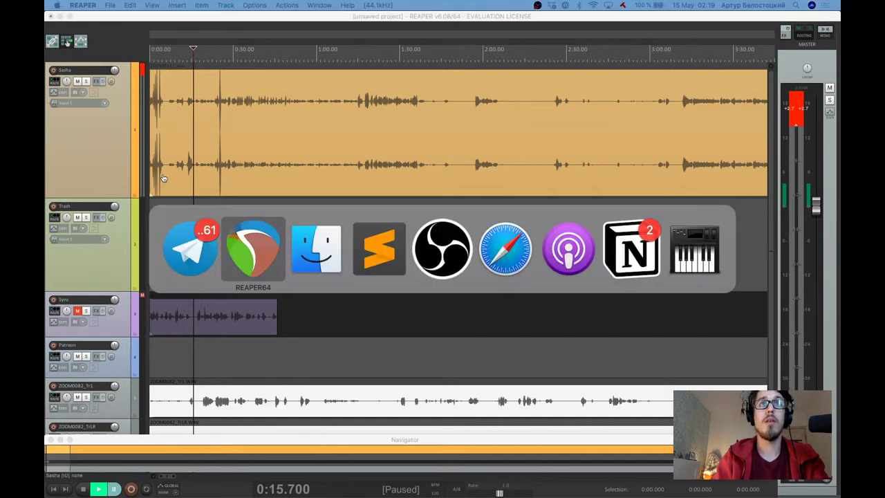
{"action": "key", "text": "super+Tab"}
{"action": "key", "text": "super+Tab"}
{"action": "key", "text": "super+shift+Tab"}
{"action": "key", "text": "super+shift+Tab"}
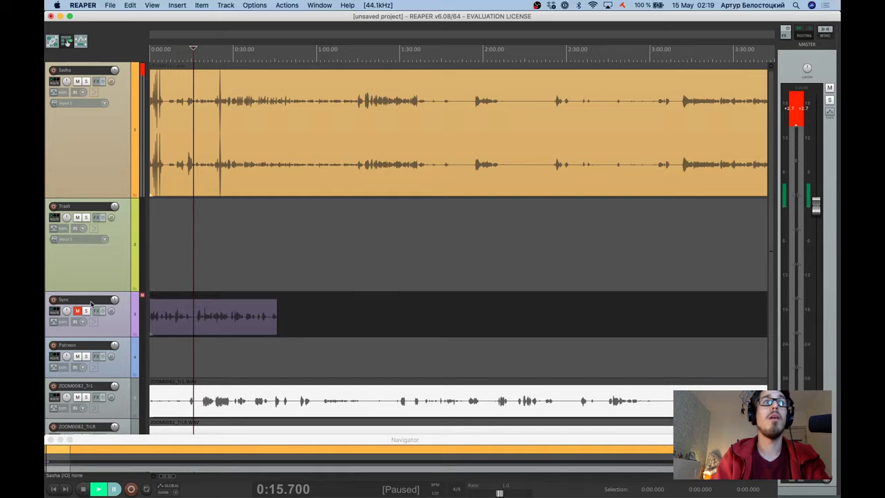
Rename the ZOOM0082_Tr1 track with the first speaker's first name in Latin letters.
{"action": "scroll", "coordinate": [91, 291], "scroll_direction": "down", "scroll_amount": 1}
{"action": "double_click", "coordinate": [76, 369]}
{"action": "type", "text": "Фкергк"}
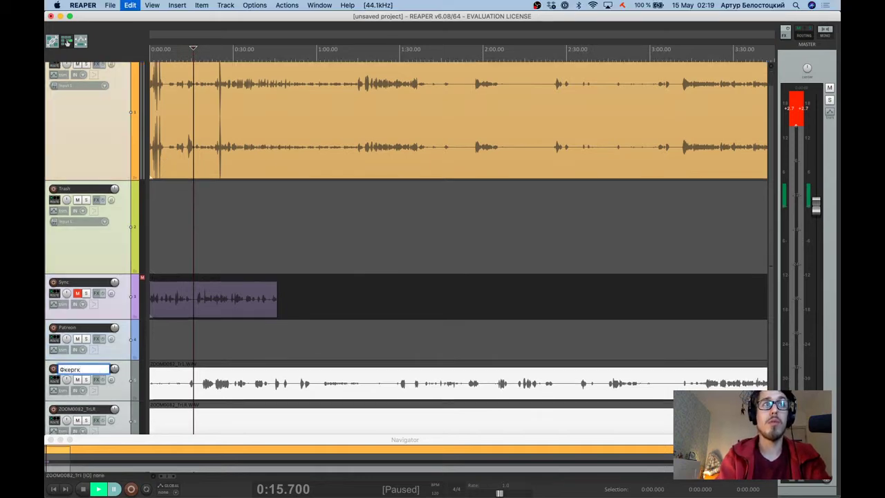
{"action": "key", "text": "BackSpace"}
{"action": "key", "text": "BackSpace"}
{"action": "key", "text": "BackSpace"}
{"action": "key", "text": "BackSpace"}
{"action": "key", "text": "BackSpace"}
{"action": "key", "text": "BackSpace"}
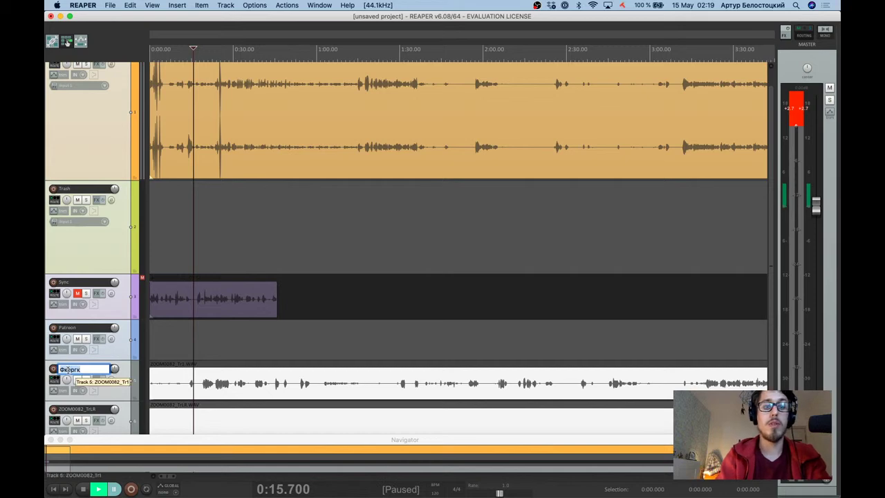
{"action": "type", "text": "Arthur"}
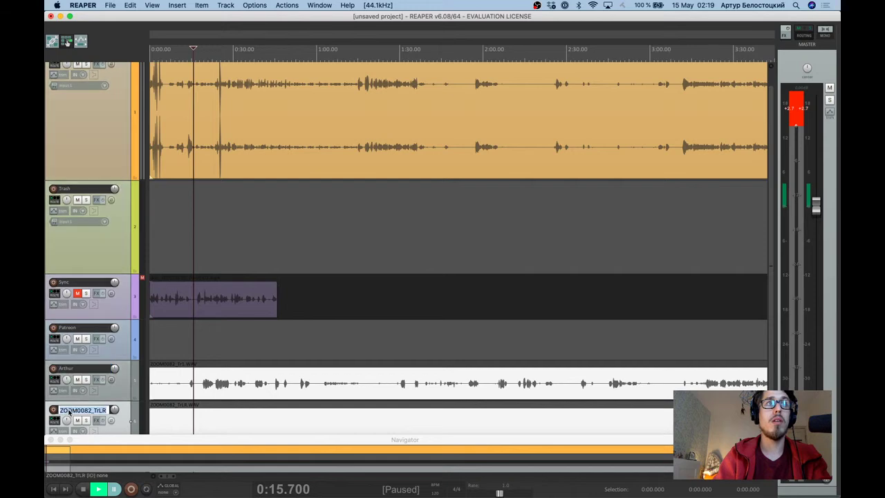
Rename the ZOOM0082_TrLR track with the other speaker's first name followed by "-Zoom".
{"action": "double_click", "coordinate": [69, 411]}
{"action": "type", "text": "S"}
{"action": "key", "text": "BackSpace"}
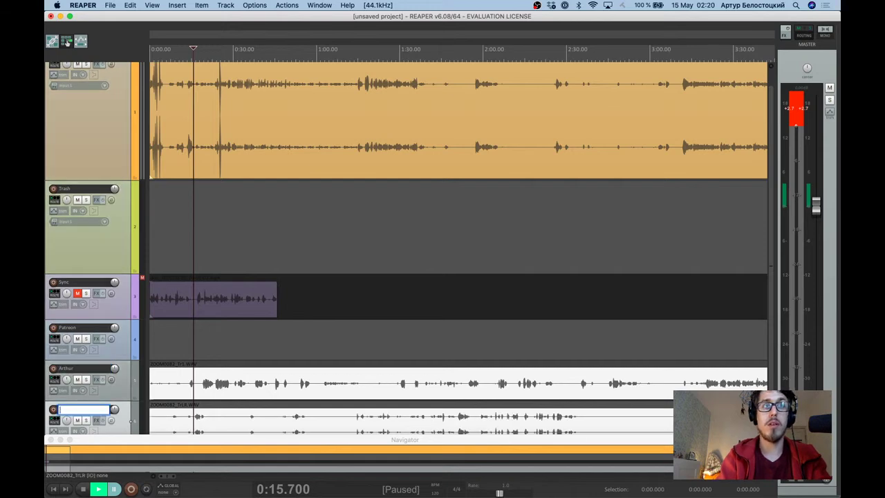
{"action": "type", "text": "Sasha"}
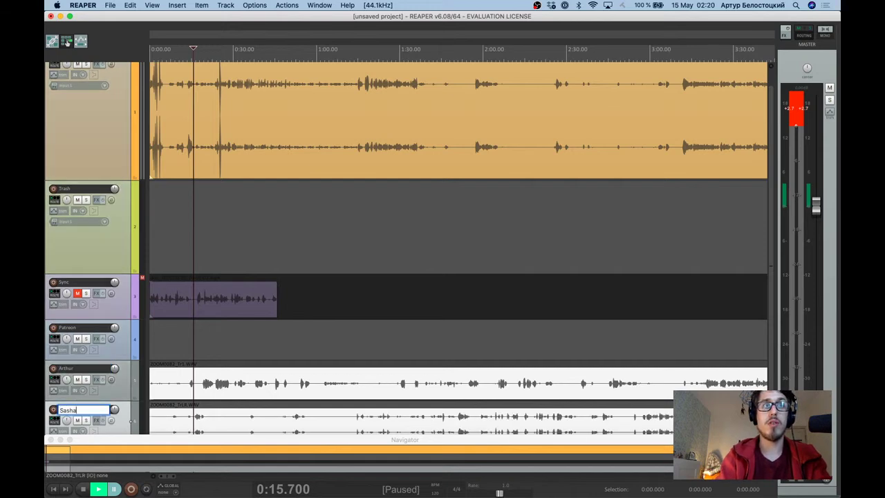
{"action": "type", "text": "-Zoom"}
{"action": "key", "text": "Return"}
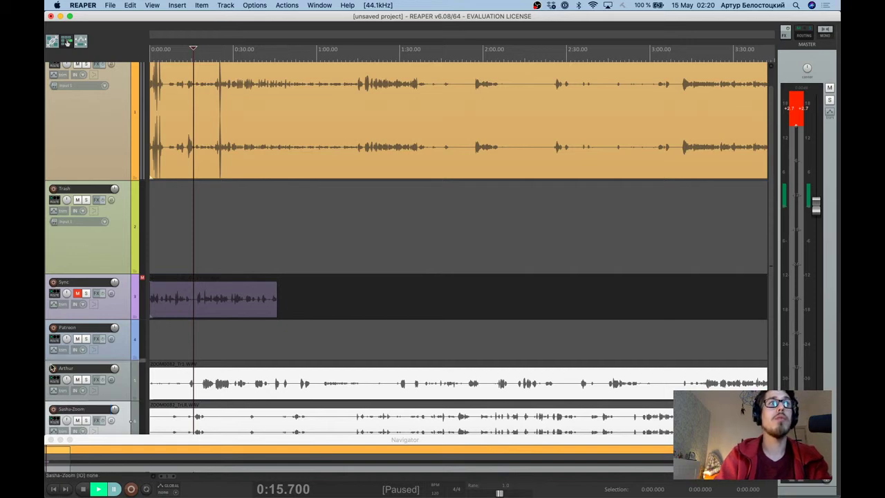
Move the ZOOM0082_TrLR and ZOOM0082_Tr1 tracks directly above Trash, in that order, and set them to random colors.
{"action": "left_click_drag", "start_coordinate": [58, 283], "coordinate": [59, 181]}
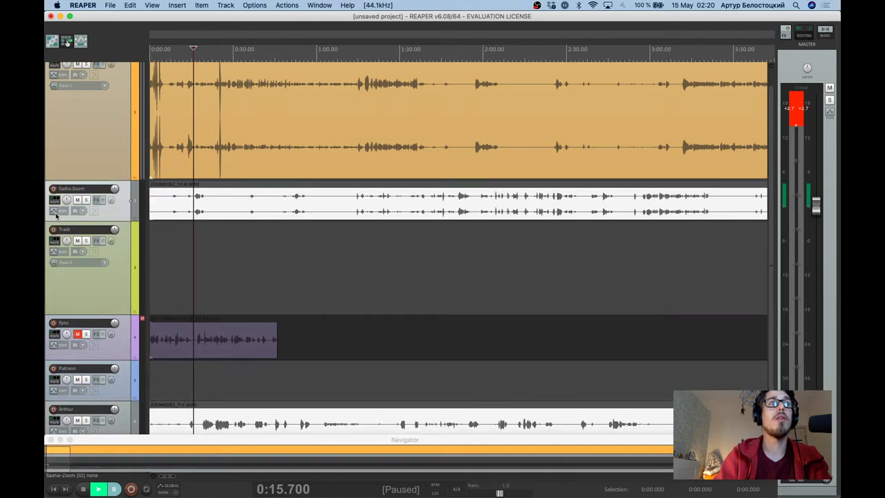
{"action": "left_click_drag", "start_coordinate": [49, 404], "coordinate": [58, 225]}
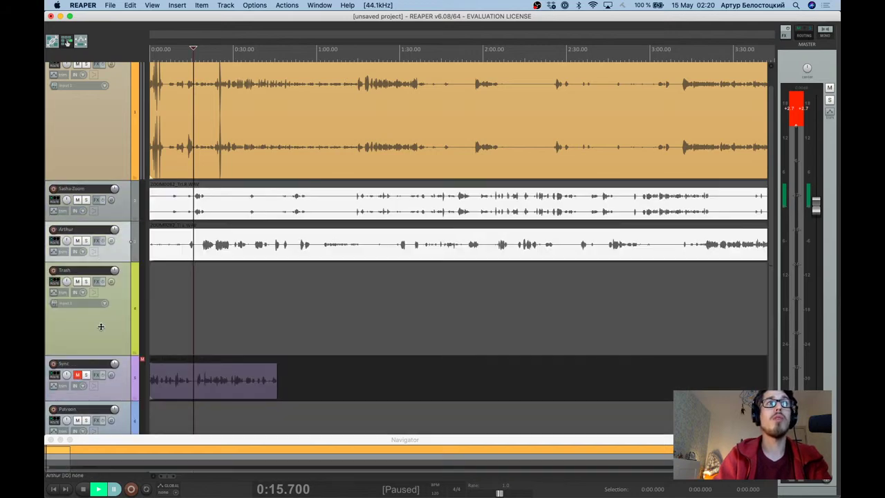
{"action": "right_click", "coordinate": [124, 242]}
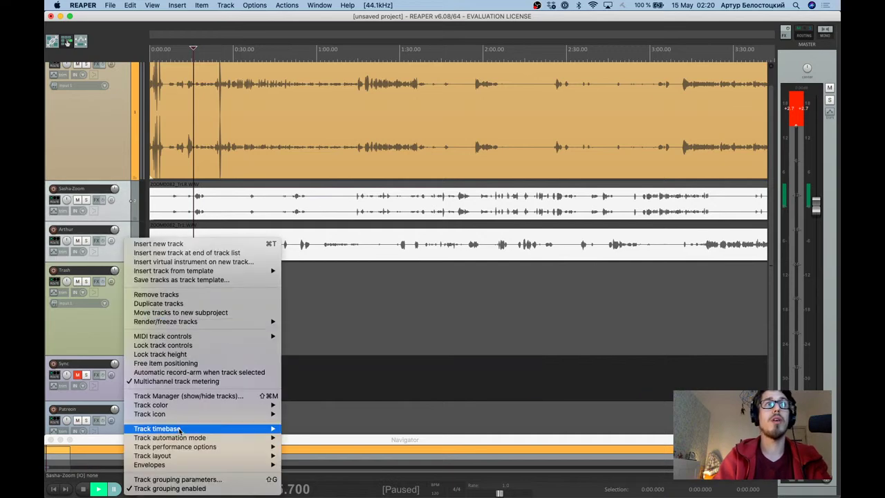
{"action": "mouse_move", "coordinate": [178, 406]}
{"action": "left_click", "coordinate": [333, 413]}
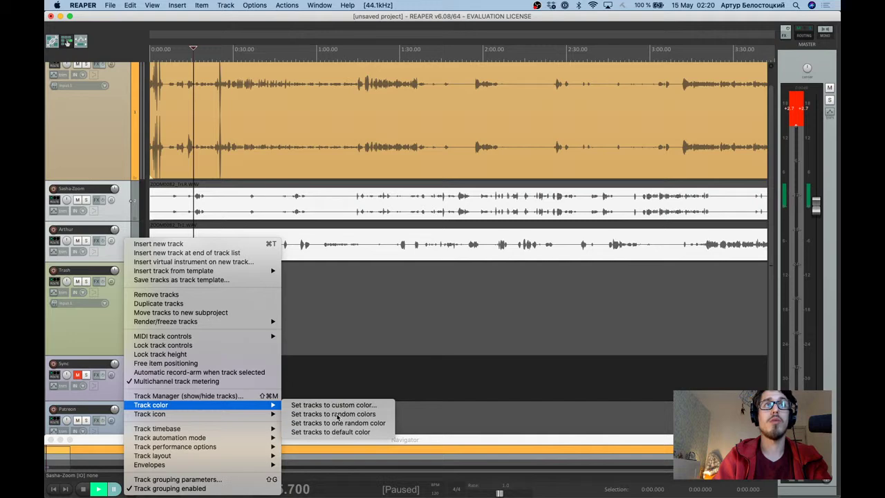
{"action": "left_click", "coordinate": [189, 308]}
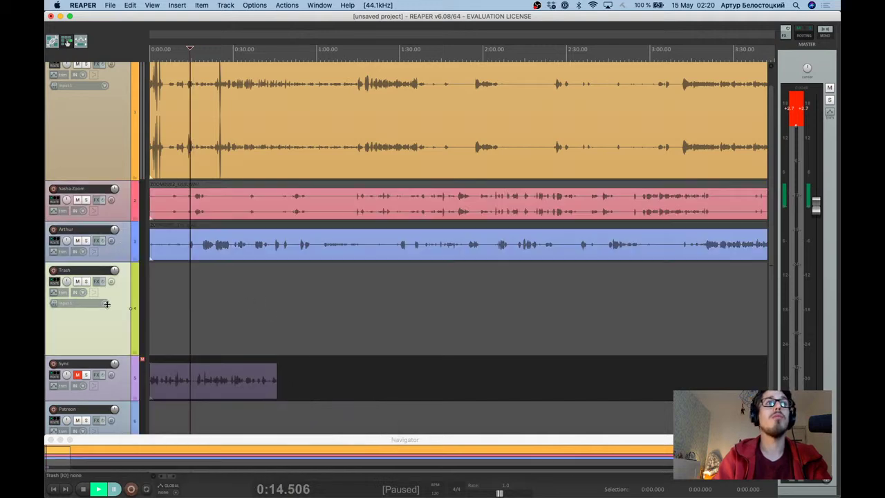
Solo the three speaker tracks above Trash.
{"action": "scroll", "coordinate": [108, 309], "scroll_direction": "up", "scroll_amount": 1}
{"action": "left_click", "coordinate": [85, 81]}
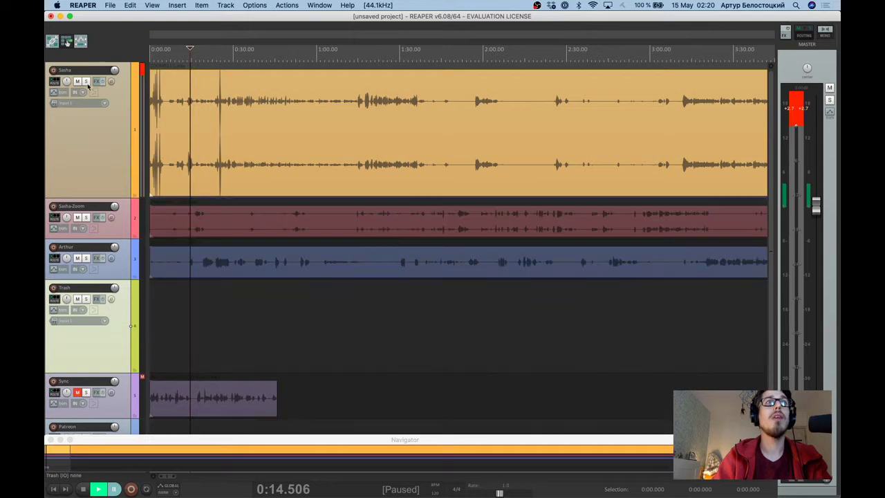
{"action": "left_click", "coordinate": [85, 217]}
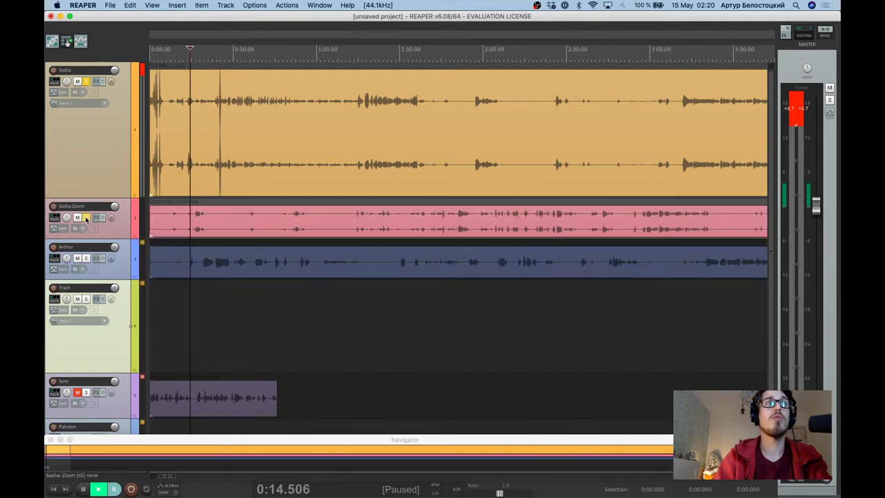
{"action": "left_click", "coordinate": [87, 258]}
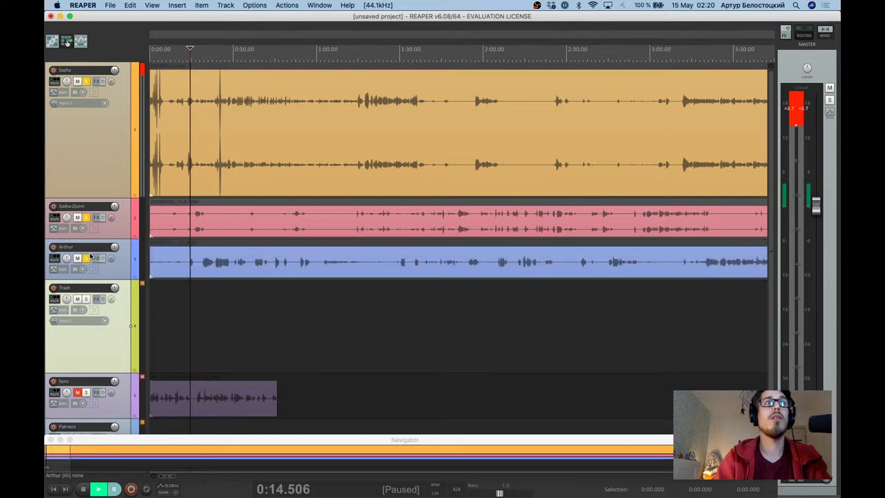
Take the ZOOM0082_Tr1 track out of solo and play the other two soloed recordings briefly from about 3:11.
{"action": "left_click", "coordinate": [223, 136]}
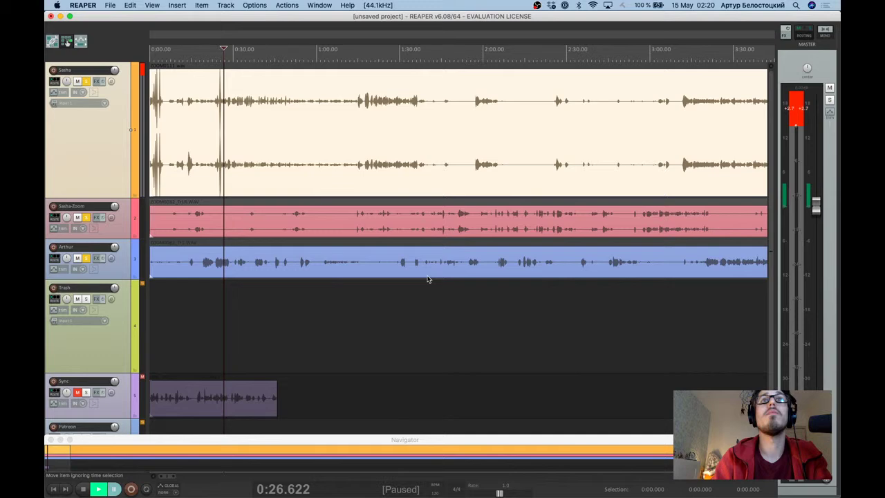
{"action": "scroll", "coordinate": [427, 279], "scroll_direction": "down", "scroll_amount": 2}
{"action": "scroll", "coordinate": [429, 280], "scroll_direction": "right", "scroll_amount": 5}
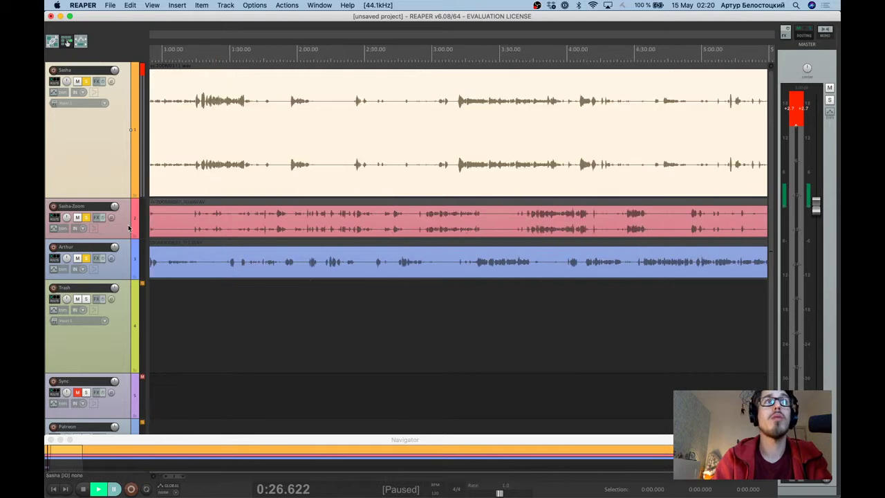
{"action": "left_click", "coordinate": [194, 235]}
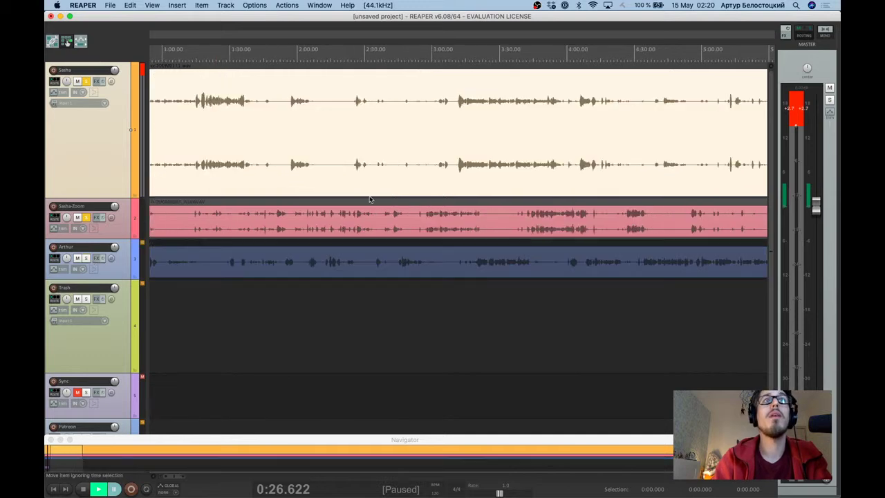
{"action": "scroll", "coordinate": [377, 222], "scroll_direction": "up", "scroll_amount": 1}
{"action": "left_click", "coordinate": [480, 90]}
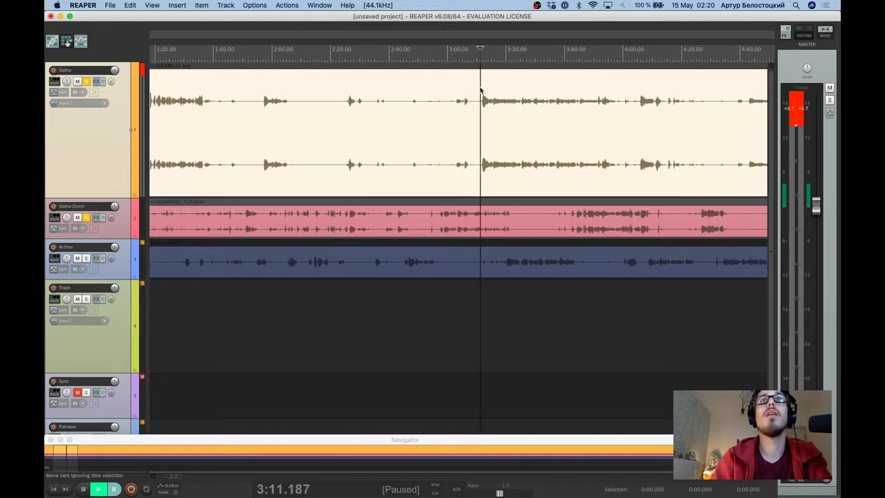
{"action": "key", "text": "space"}
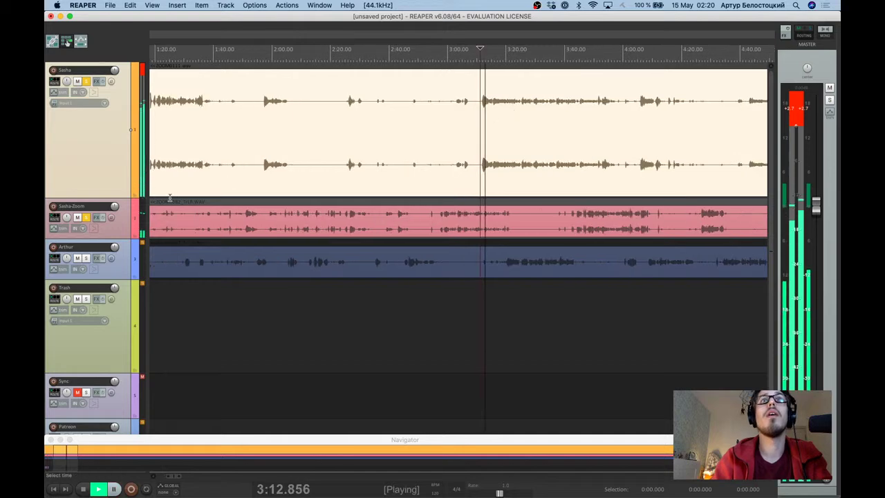
{"action": "key", "text": "space"}
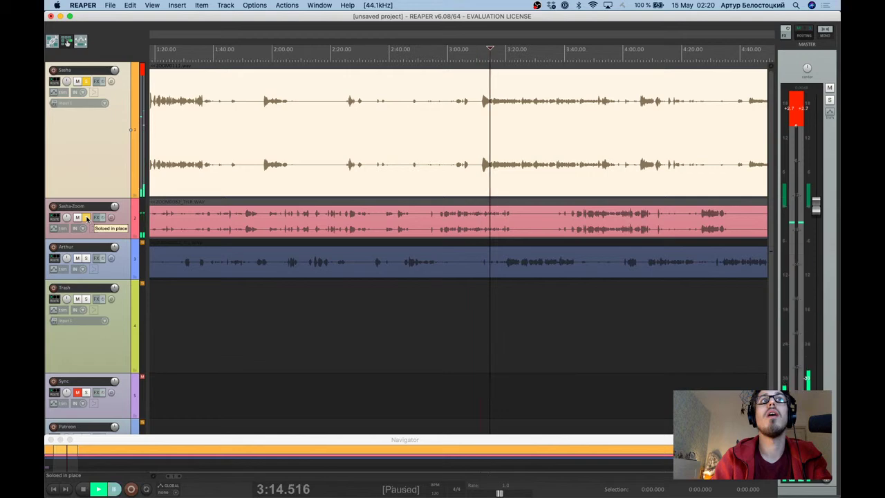
Leave only the ZOOM0082_TrLR track soloed and play it at several points between about 2:24 and 5:42.
{"action": "left_click", "coordinate": [97, 194]}
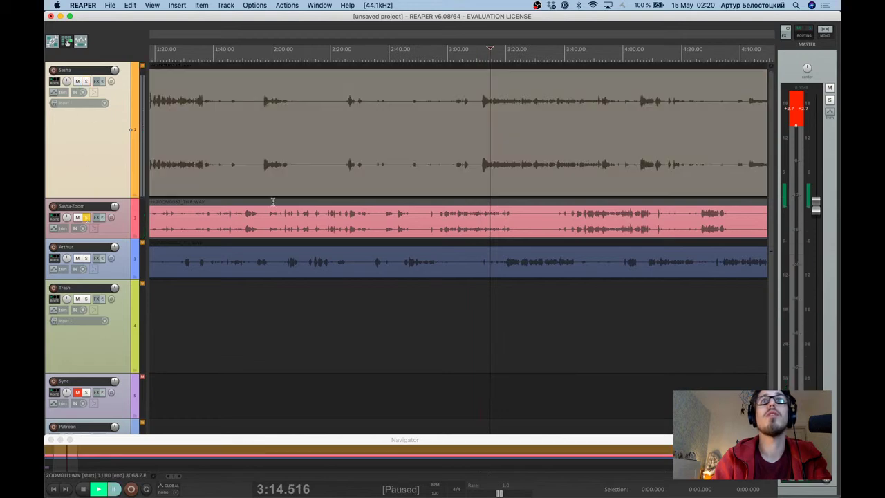
{"action": "scroll", "coordinate": [499, 201], "scroll_direction": "down", "scroll_amount": 5}
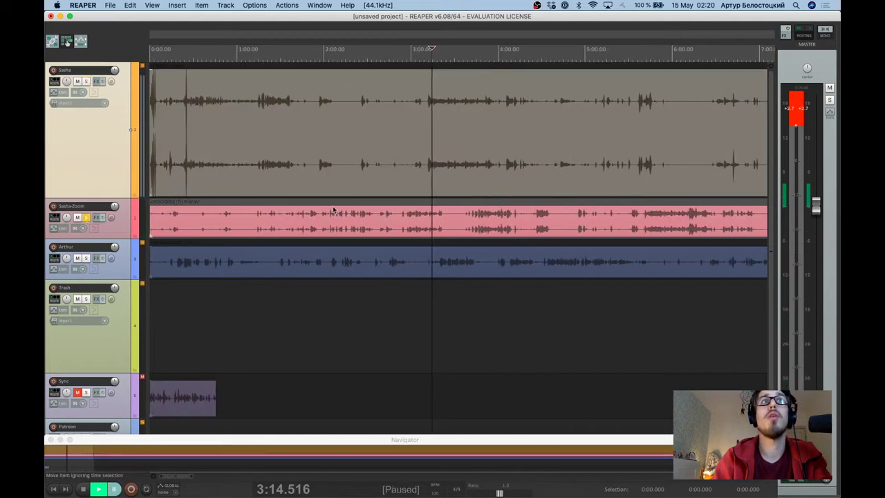
{"action": "left_click", "coordinate": [472, 58]}
{"action": "key", "text": "space"}
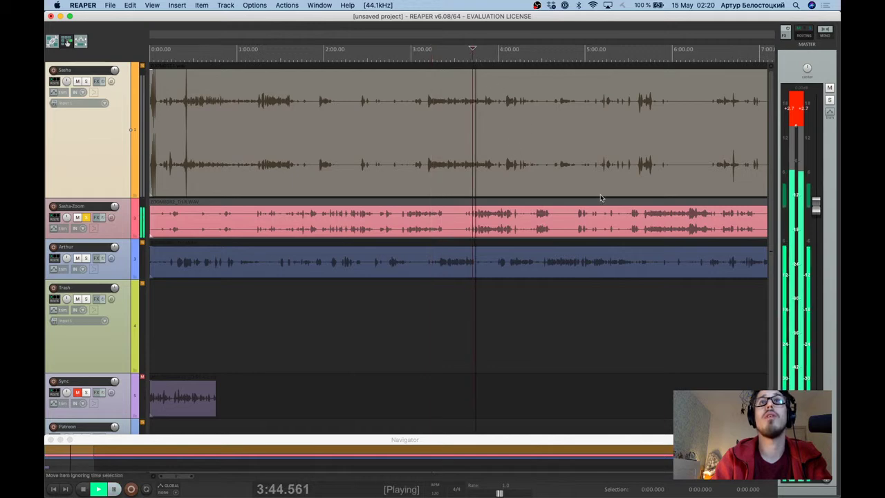
{"action": "left_click", "coordinate": [410, 56]}
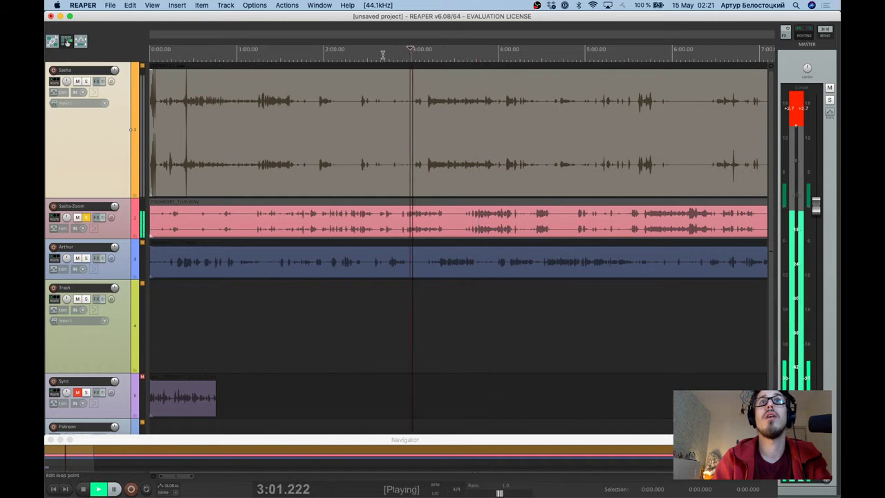
{"action": "left_click", "coordinate": [358, 55]}
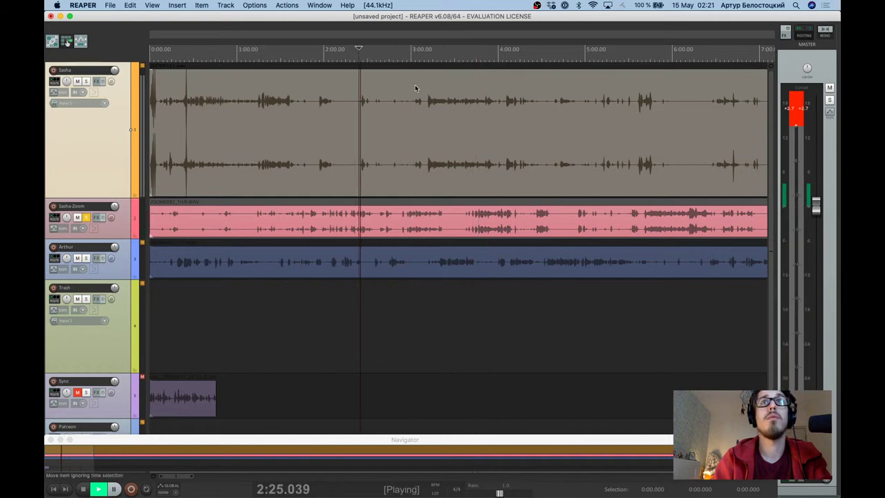
{"action": "left_click", "coordinate": [646, 56]}
{"action": "scroll", "coordinate": [646, 55], "scroll_direction": "up", "scroll_amount": 2}
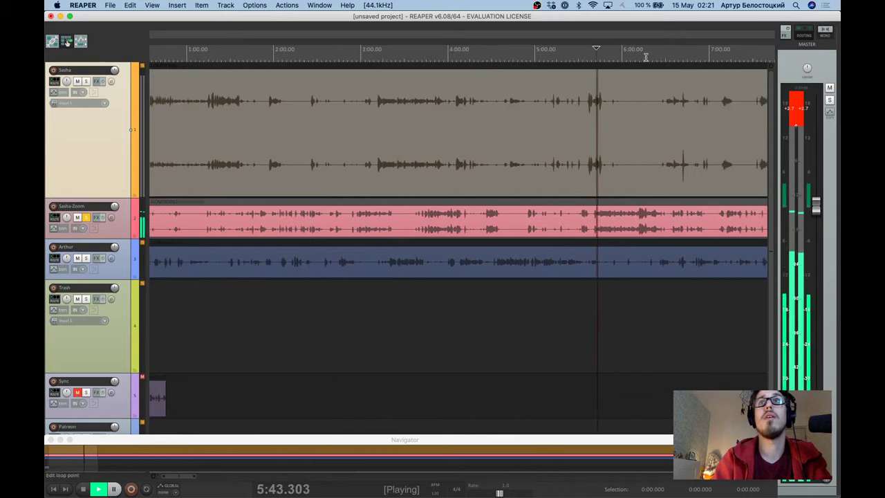
Replay the soloed ZOOM0082_TrLR recording from about 5:30 onward to locate the start of a distinct spoken phrase.
{"action": "key", "text": "ctrl+space"}
{"action": "scroll", "coordinate": [580, 59], "scroll_direction": "up", "scroll_amount": 2}
{"action": "left_click", "coordinate": [561, 54]}
{"action": "key", "text": "space"}
{"action": "scroll", "coordinate": [575, 129], "scroll_direction": "up", "scroll_amount": 2}
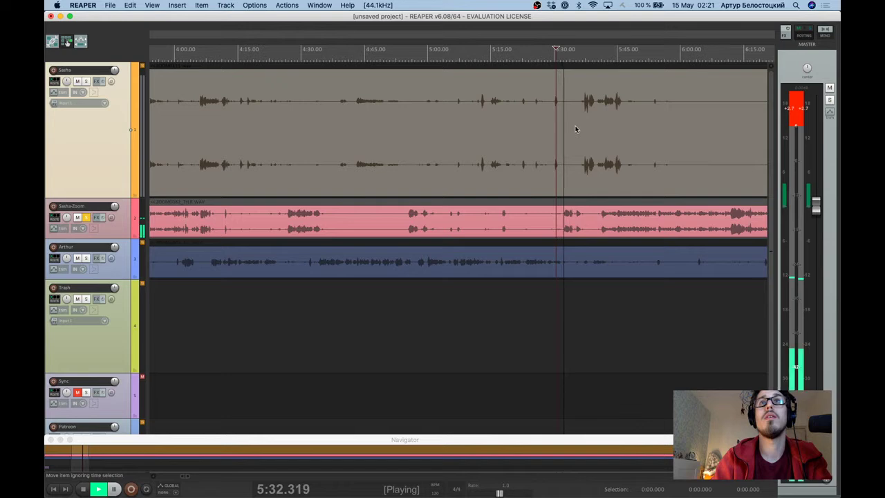
{"action": "scroll", "coordinate": [575, 131], "scroll_direction": "down", "scroll_amount": 3}
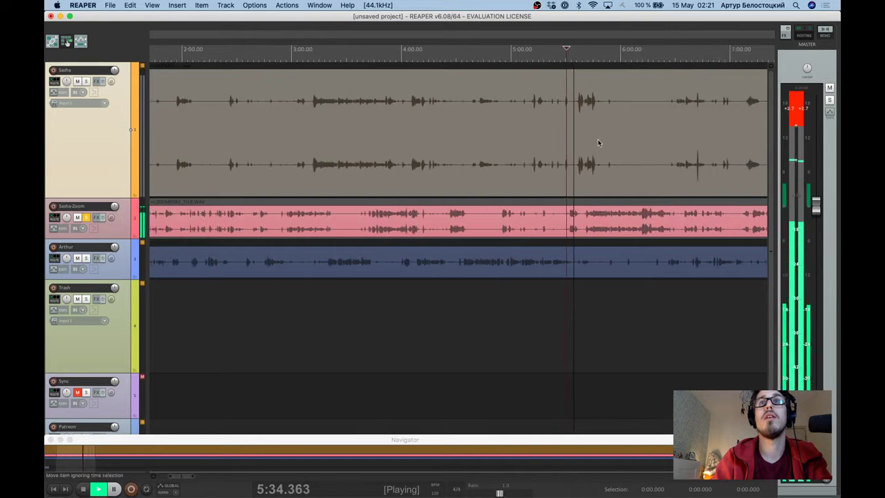
{"action": "scroll", "coordinate": [613, 136], "scroll_direction": "up", "scroll_amount": 2}
{"action": "key", "text": "ctrl+space"}
{"action": "left_click", "coordinate": [560, 53]}
{"action": "key", "text": "space"}
{"action": "key", "text": "ctrl+space"}
{"action": "scroll", "coordinate": [551, 243], "scroll_direction": "up", "scroll_amount": 1}
{"action": "scroll", "coordinate": [563, 223], "scroll_direction": "up", "scroll_amount": 3}
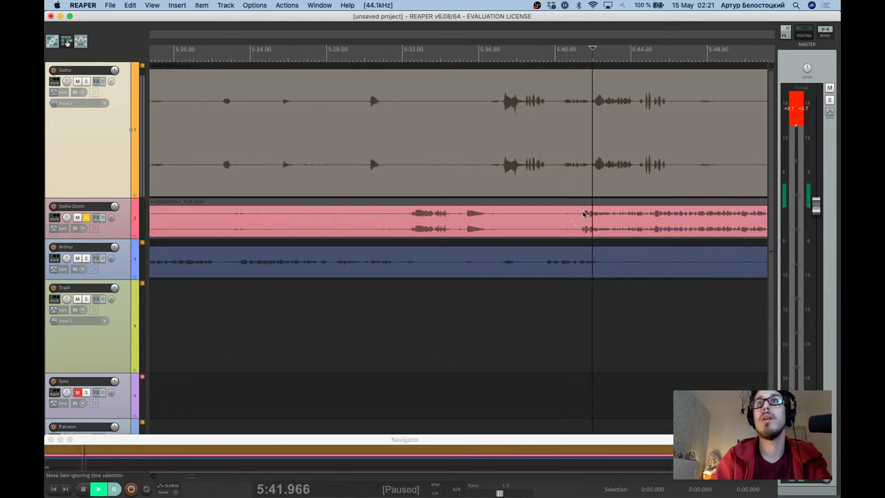
Place the edit cursor precisely at the phrase onset in the ZOOM0082_TrLR item, at 5:41.457.
{"action": "left_click", "coordinate": [584, 213]}
{"action": "scroll", "coordinate": [582, 213], "scroll_direction": "up", "scroll_amount": 3}
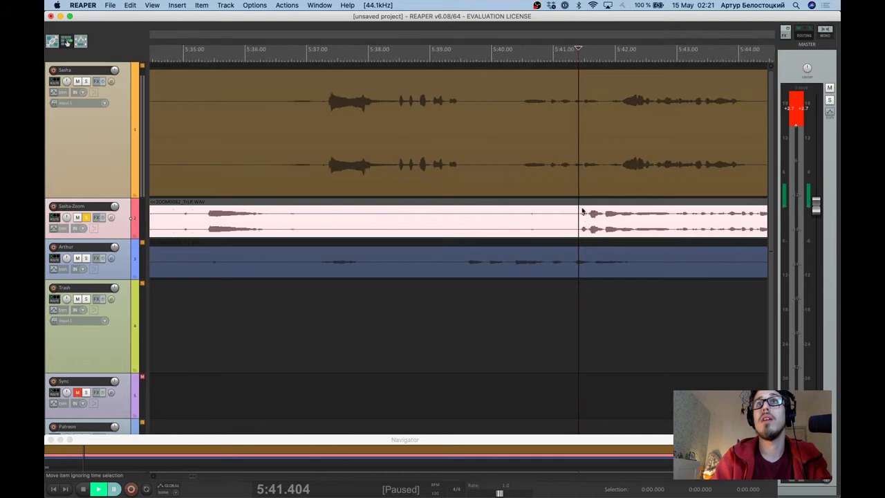
{"action": "left_click", "coordinate": [582, 214]}
{"action": "scroll", "coordinate": [582, 225], "scroll_direction": "up", "scroll_amount": 1}
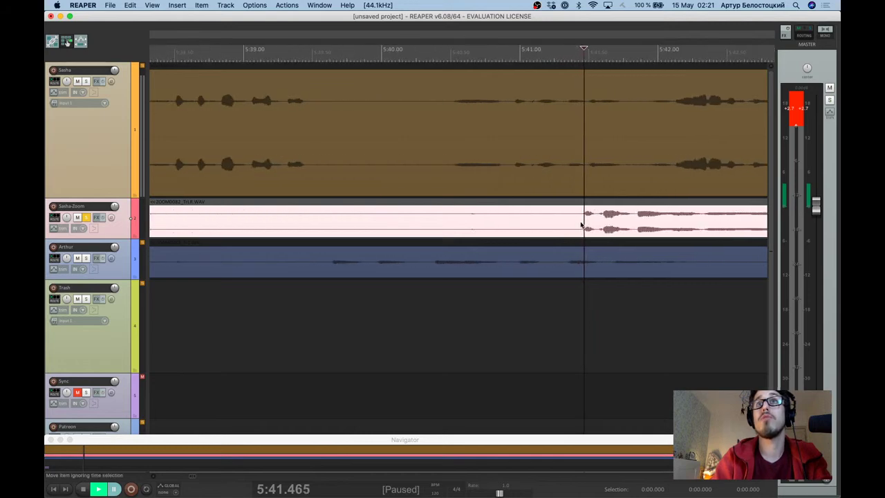
{"action": "left_click", "coordinate": [584, 214]}
{"action": "scroll", "coordinate": [584, 213], "scroll_direction": "down", "scroll_amount": 10}
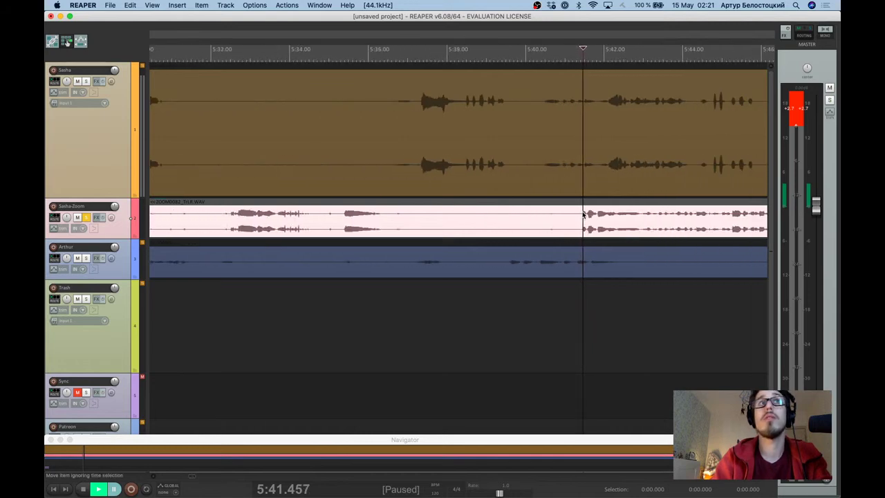
{"action": "scroll", "coordinate": [583, 214], "scroll_direction": "down", "scroll_amount": 10}
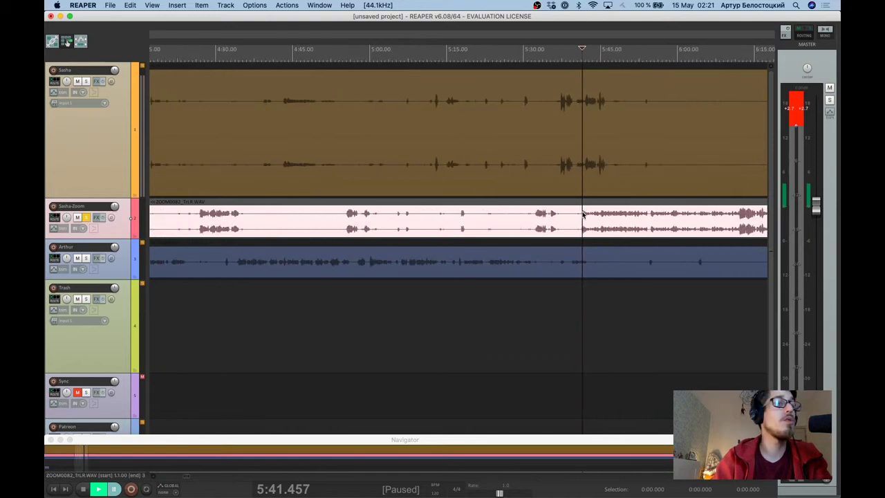
{"action": "scroll", "coordinate": [583, 215], "scroll_direction": "down", "scroll_amount": 3}
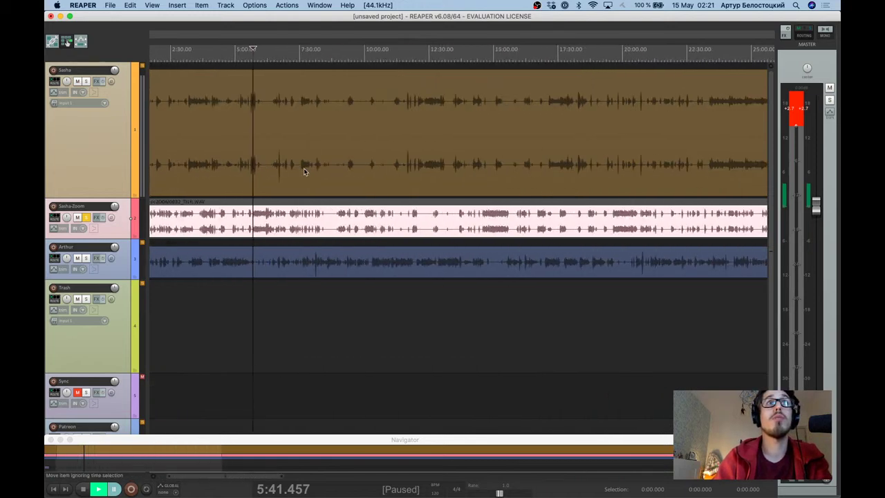
{"action": "scroll", "coordinate": [207, 176], "scroll_direction": "down", "scroll_amount": 2}
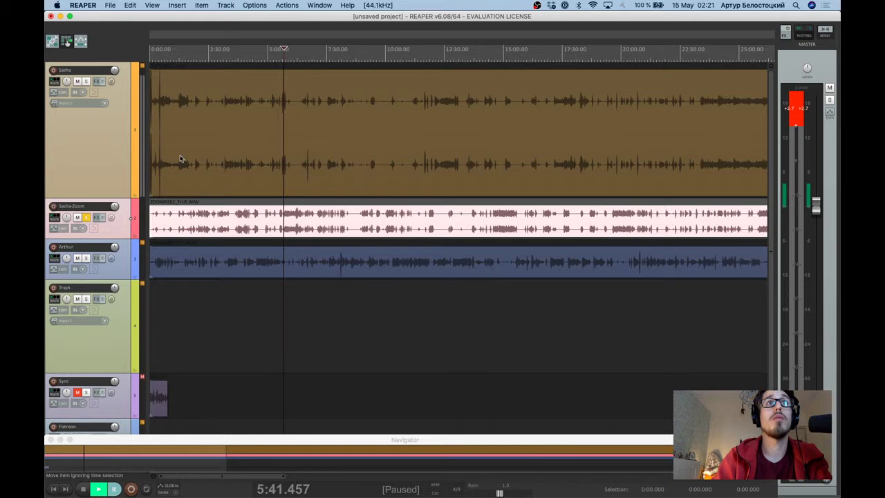
Shift the ZOOM0111 item along the timeline so its matching phrase starts at the edit cursor at 5:41.457.
{"action": "left_click_drag", "start_coordinate": [251, 157], "coordinate": [324, 165]}
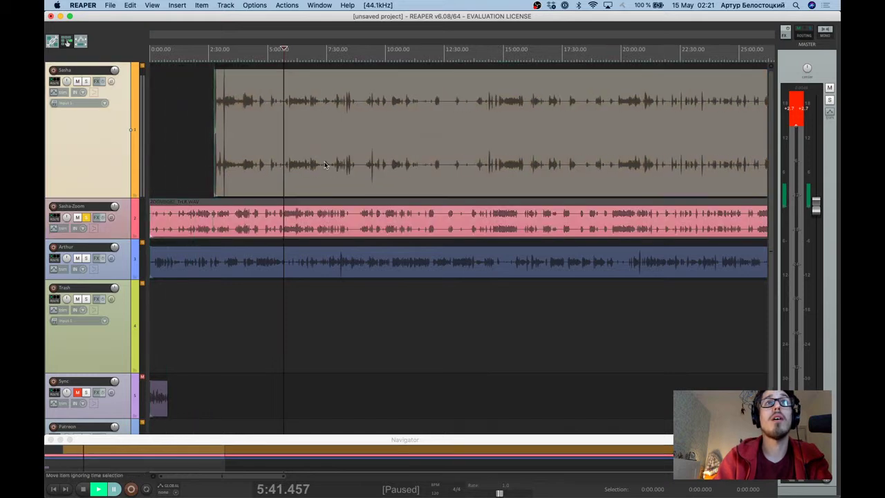
{"action": "scroll", "coordinate": [325, 165], "scroll_direction": "up", "scroll_amount": 5}
{"action": "scroll", "coordinate": [325, 164], "scroll_direction": "left", "scroll_amount": 5}
{"action": "scroll", "coordinate": [390, 173], "scroll_direction": "up", "scroll_amount": 3}
{"action": "left_click_drag", "start_coordinate": [390, 173], "coordinate": [360, 168]}
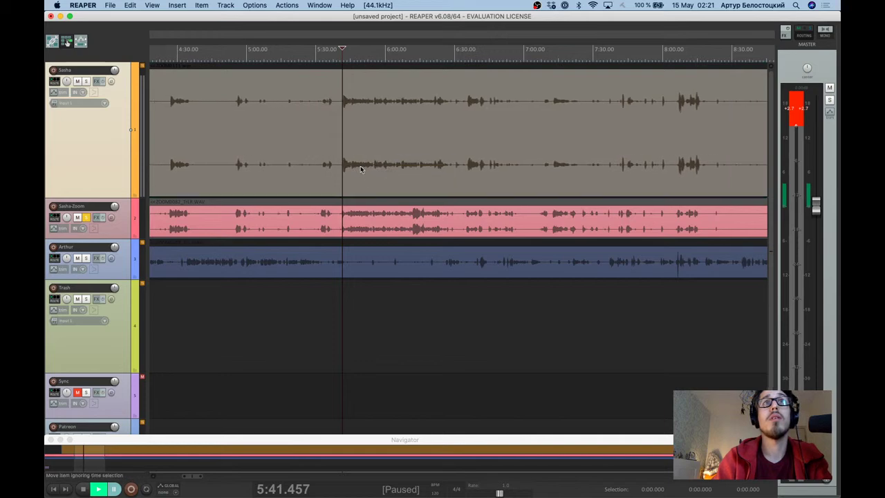
Solo the ZOOM0111 track too and play it briefly together with the ZOOM0082_TrLR recording from 5:41.457.
{"action": "left_click", "coordinate": [87, 81]}
{"action": "key", "text": "space"}
{"action": "scroll", "coordinate": [366, 197], "scroll_direction": "up", "scroll_amount": 3}
{"action": "key", "text": "space"}
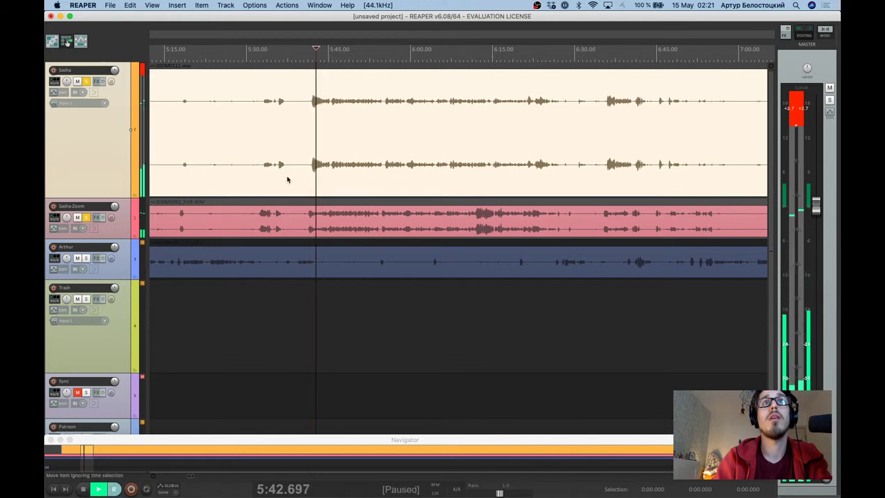
Shift the ZOOM0111 item slightly earlier to match the phrase onset in ZOOM0082_TrLR, and play both recordings briefly.
{"action": "scroll", "coordinate": [287, 180], "scroll_direction": "up", "scroll_amount": 5}
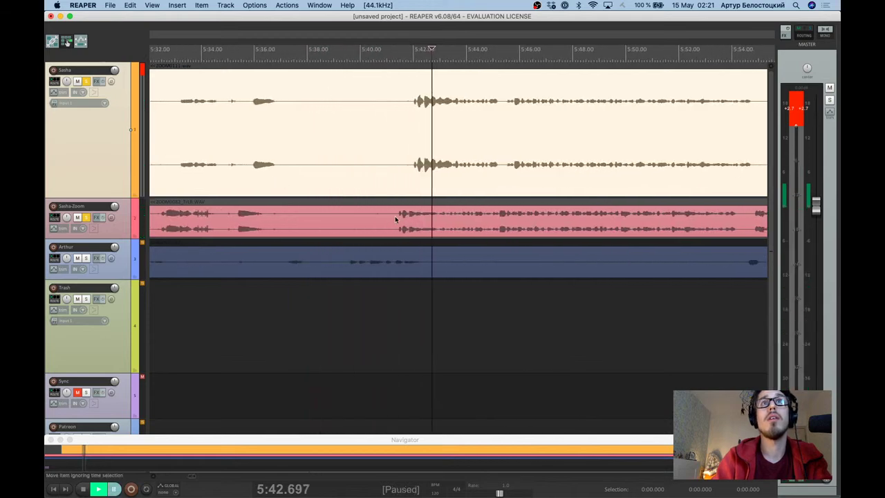
{"action": "left_click", "coordinate": [396, 220]}
{"action": "left_click_drag", "start_coordinate": [450, 173], "coordinate": [434, 172]}
{"action": "key", "text": "space"}
{"action": "key", "text": "space"}
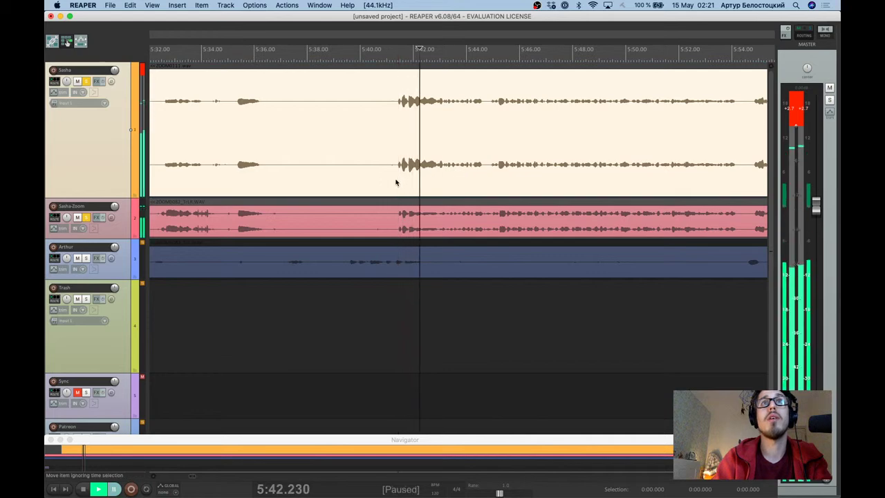
Place the edit cursor at the phrase onset in ZOOM0082_TrLR and fine-align the ZOOM0111 item's waveform to it.
{"action": "scroll", "coordinate": [396, 182], "scroll_direction": "up", "scroll_amount": 8}
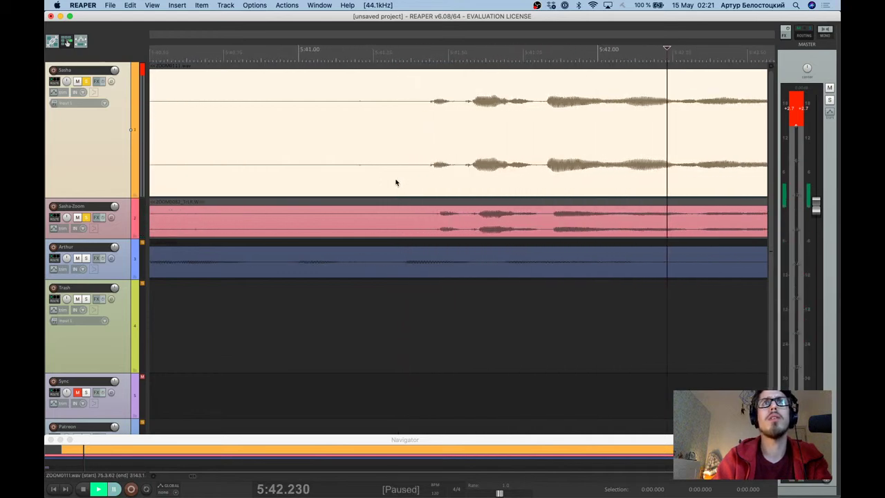
{"action": "left_click", "coordinate": [436, 217]}
{"action": "left_click_drag", "start_coordinate": [441, 183], "coordinate": [447, 181]}
{"action": "left_click", "coordinate": [434, 161]}
Play the two soloed recordings from about 5:41 to check that the phrase is synchronized.
{"action": "scroll", "coordinate": [433, 161], "scroll_direction": "down", "scroll_amount": 1}
{"action": "key", "text": "space"}
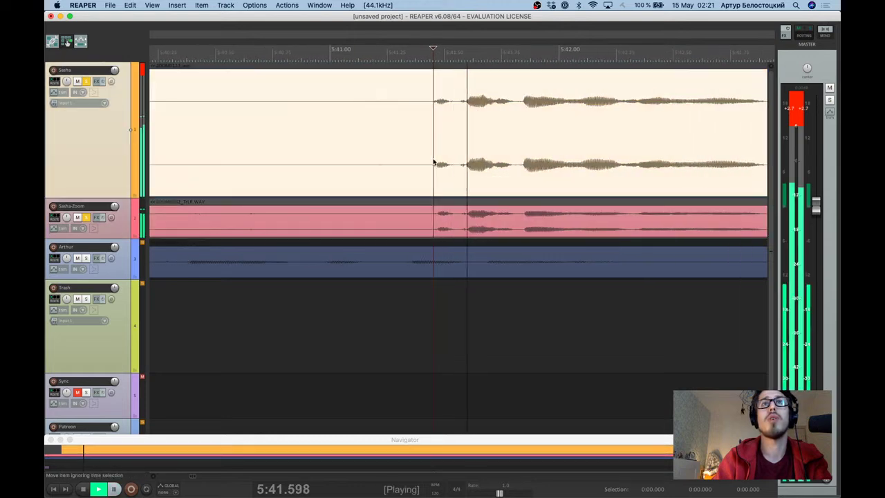
{"action": "scroll", "coordinate": [434, 162], "scroll_direction": "down", "scroll_amount": 5}
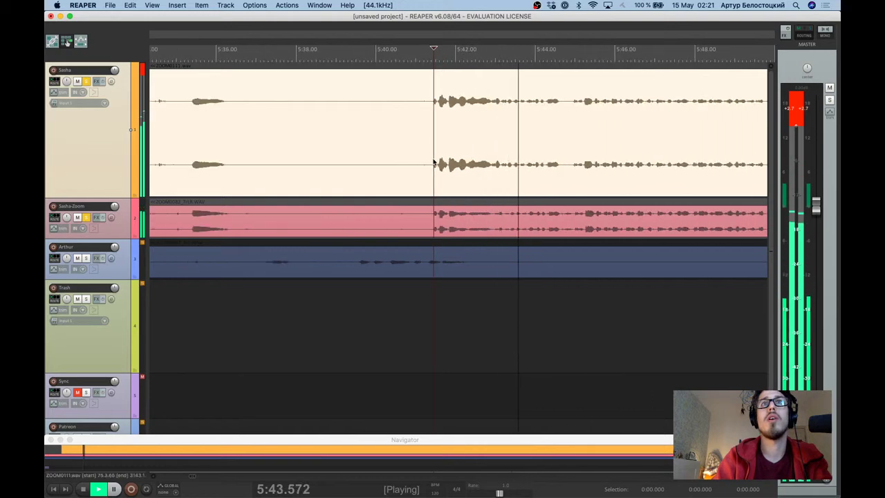
{"action": "scroll", "coordinate": [430, 152], "scroll_direction": "up", "scroll_amount": 2}
{"action": "key", "text": "space"}
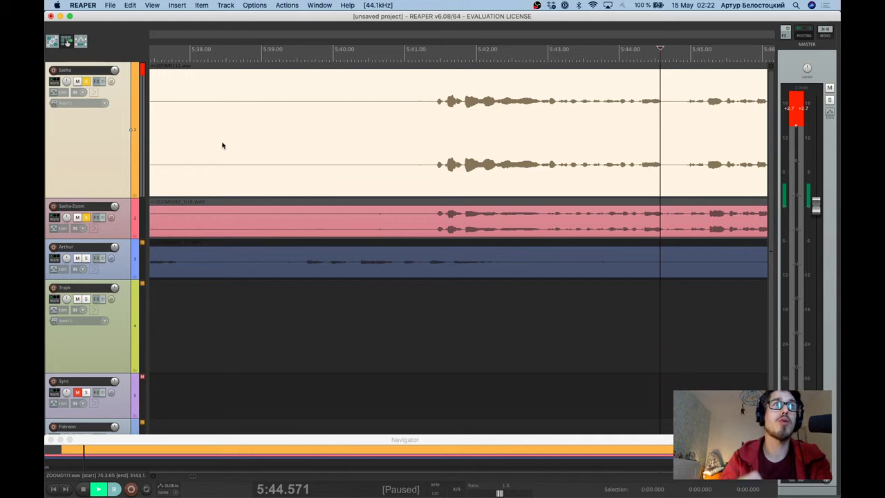
Remove the reference track containing the ZOOM0082_TrLR recording and reduce the height of the ZOOM0111 track.
{"action": "left_click", "coordinate": [278, 229]}
{"action": "right_click", "coordinate": [115, 230]}
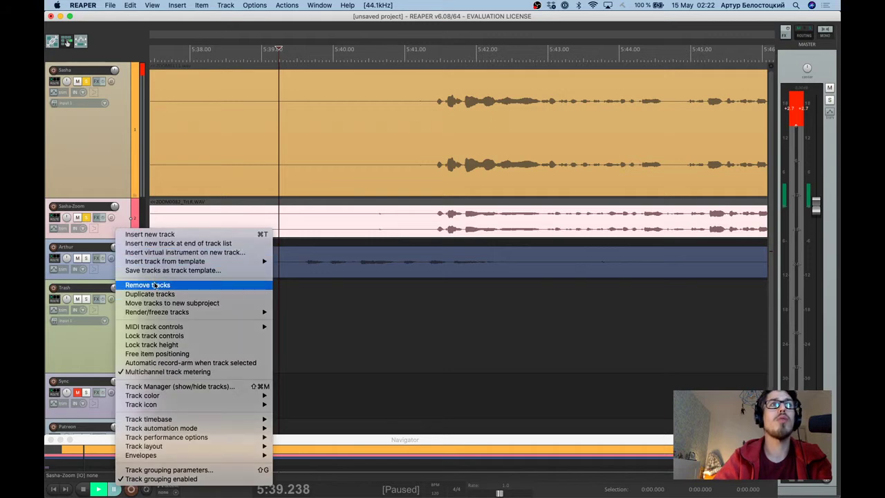
{"action": "left_click", "coordinate": [147, 285]}
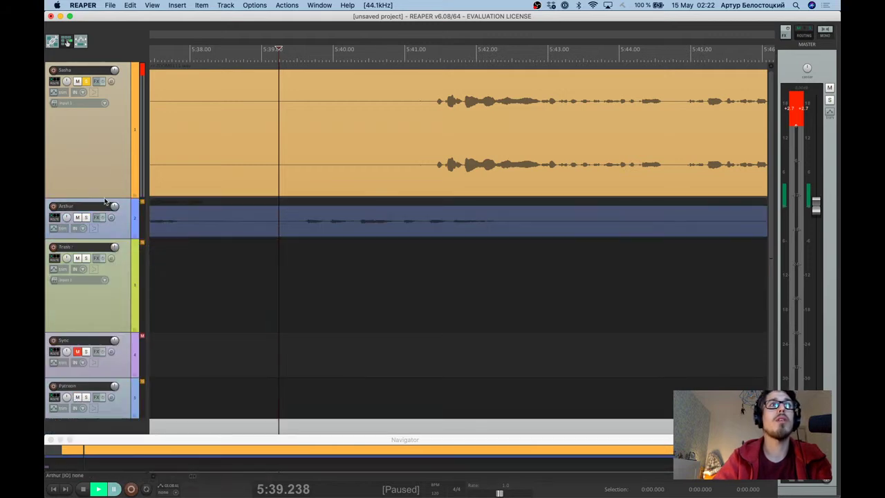
{"action": "left_click_drag", "start_coordinate": [104, 197], "coordinate": [107, 134]}
Solo the ZOOM0082_Tr1 track alongside the ZOOM0111 track and play both from about 5:40.
{"action": "scroll", "coordinate": [215, 181], "scroll_direction": "down", "scroll_amount": 3}
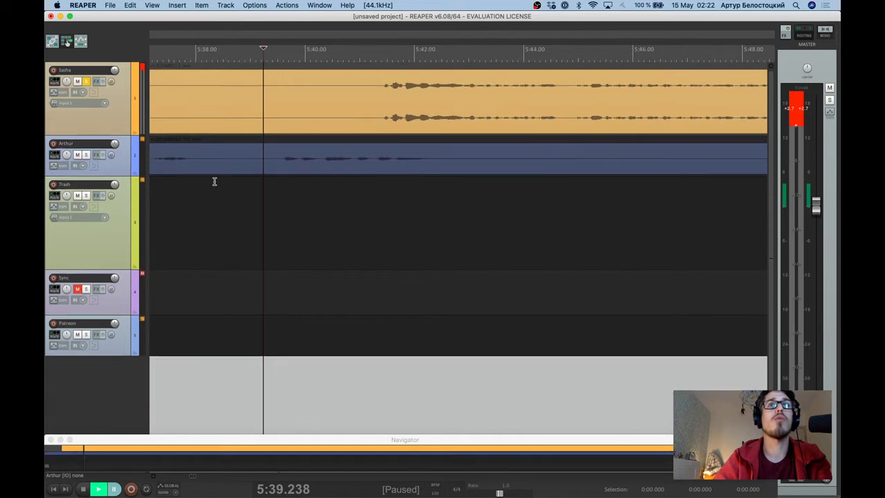
{"action": "scroll", "coordinate": [214, 181], "scroll_direction": "down", "scroll_amount": 3}
{"action": "key", "text": "space"}
{"action": "key", "text": "ctrl+space"}
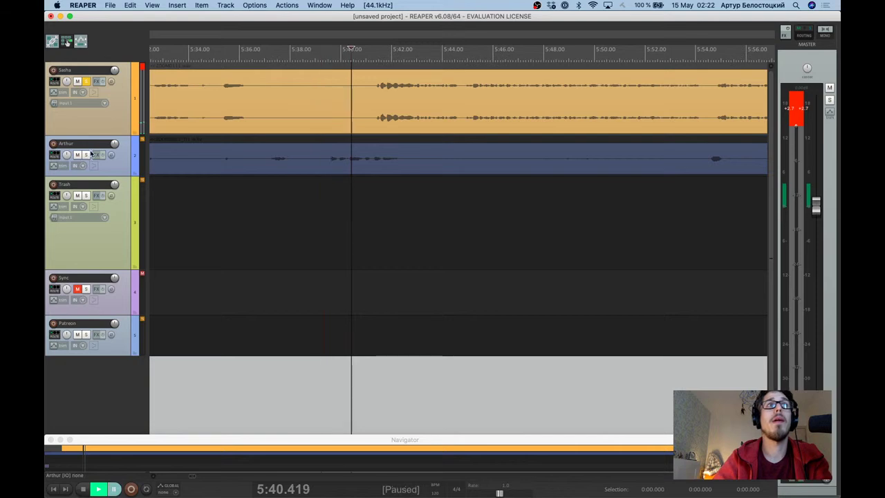
{"action": "left_click", "coordinate": [88, 154]}
{"action": "key", "text": "space"}
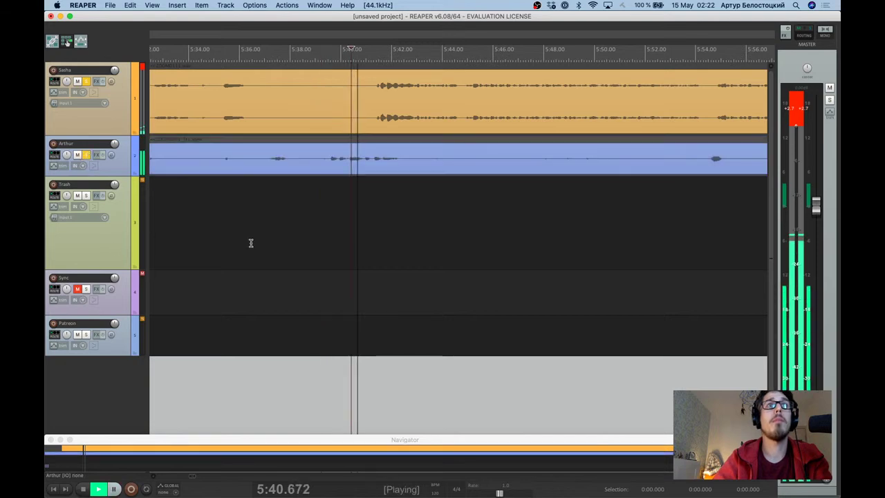
Listen on to the two soloed speaker tracks and replay them from about 5:53 to check their synchronization.
{"action": "scroll", "coordinate": [376, 235], "scroll_direction": "down", "scroll_amount": 5}
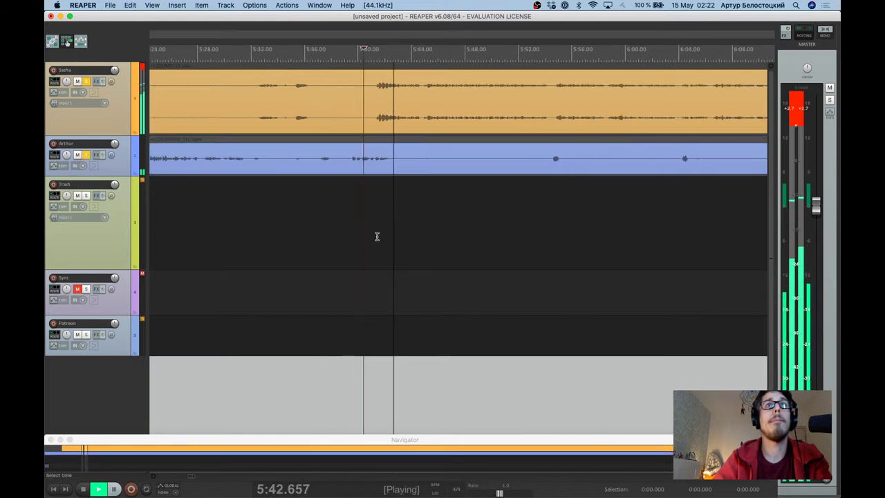
{"action": "scroll", "coordinate": [437, 189], "scroll_direction": "left", "scroll_amount": 10}
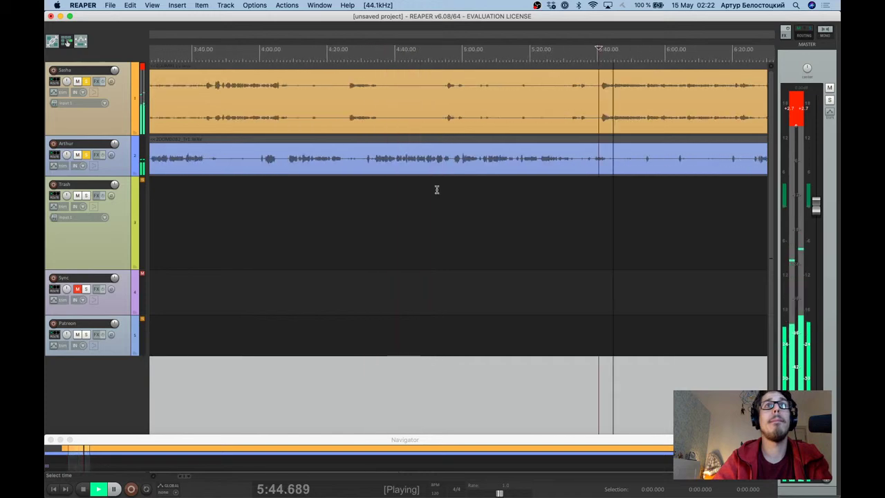
{"action": "scroll", "coordinate": [437, 190], "scroll_direction": "down", "scroll_amount": 3}
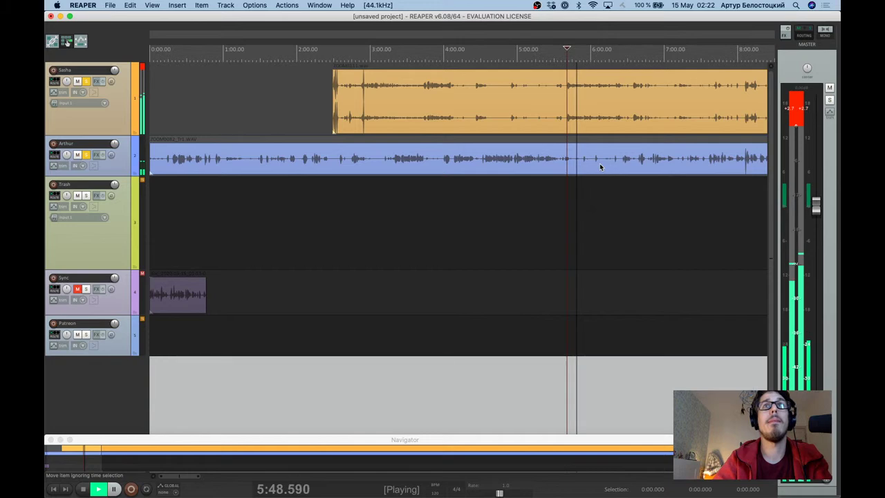
{"action": "scroll", "coordinate": [599, 163], "scroll_direction": "up", "scroll_amount": 5}
{"action": "scroll", "coordinate": [600, 166], "scroll_direction": "up", "scroll_amount": 1}
{"action": "left_click", "coordinate": [530, 49]}
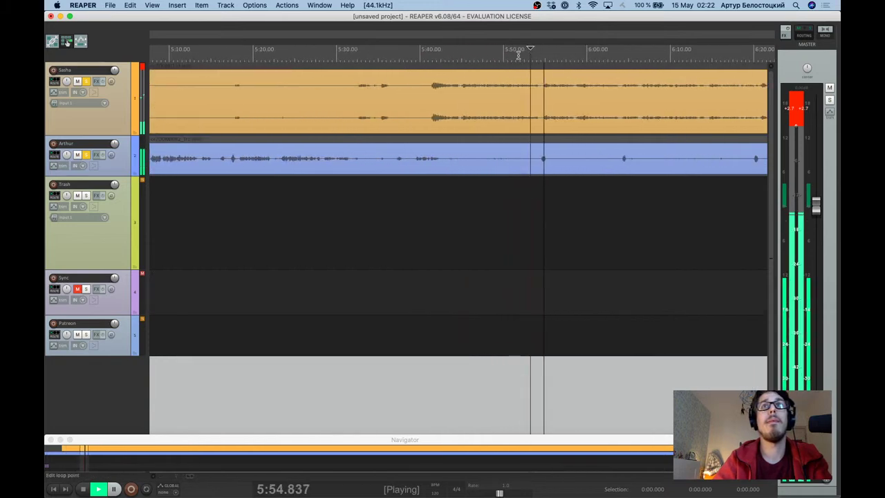
{"action": "scroll", "coordinate": [455, 69], "scroll_direction": "down", "scroll_amount": 2}
{"action": "key", "text": "space"}
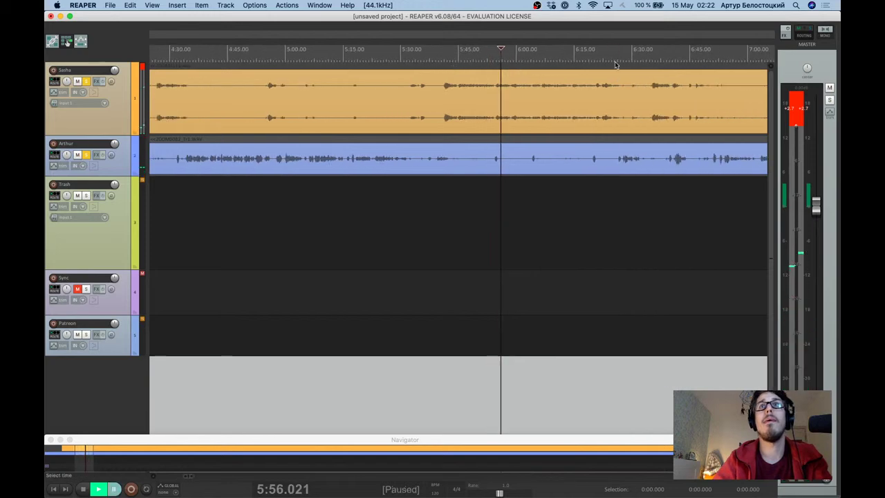
Play both speaker tracks from about 6:22 to check the synchronization where the speakers alternate.
{"action": "left_click", "coordinate": [615, 63]}
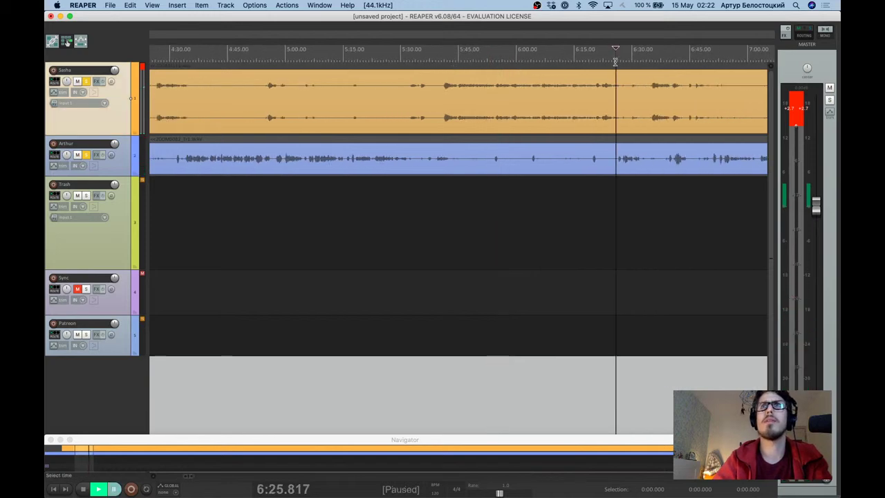
{"action": "left_click", "coordinate": [602, 53]}
{"action": "key", "text": "space"}
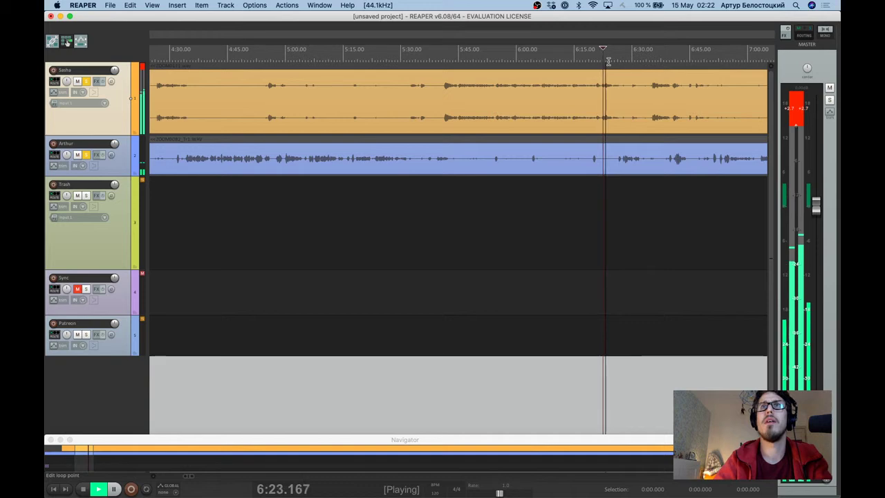
{"action": "scroll", "coordinate": [614, 74], "scroll_direction": "up", "scroll_amount": 2}
{"action": "scroll", "coordinate": [612, 73], "scroll_direction": "up", "scroll_amount": 1}
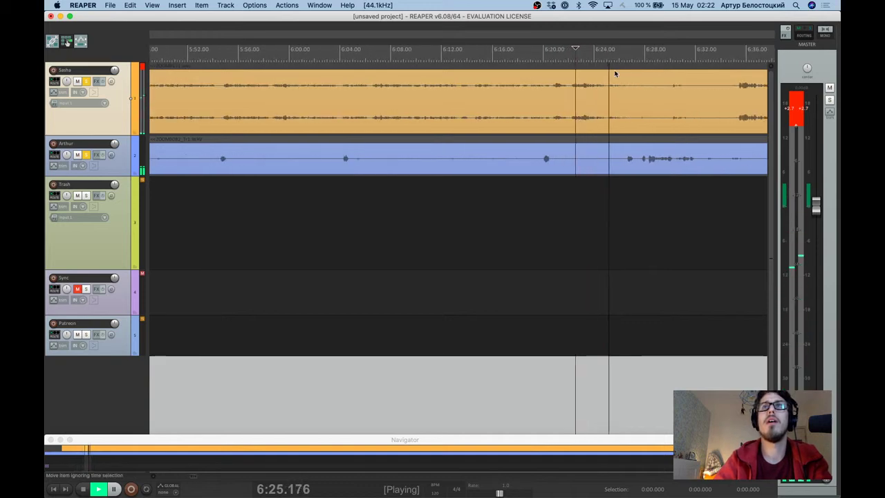
{"action": "scroll", "coordinate": [635, 82], "scroll_direction": "up", "scroll_amount": 1}
{"action": "scroll", "coordinate": [637, 80], "scroll_direction": "down", "scroll_amount": 3}
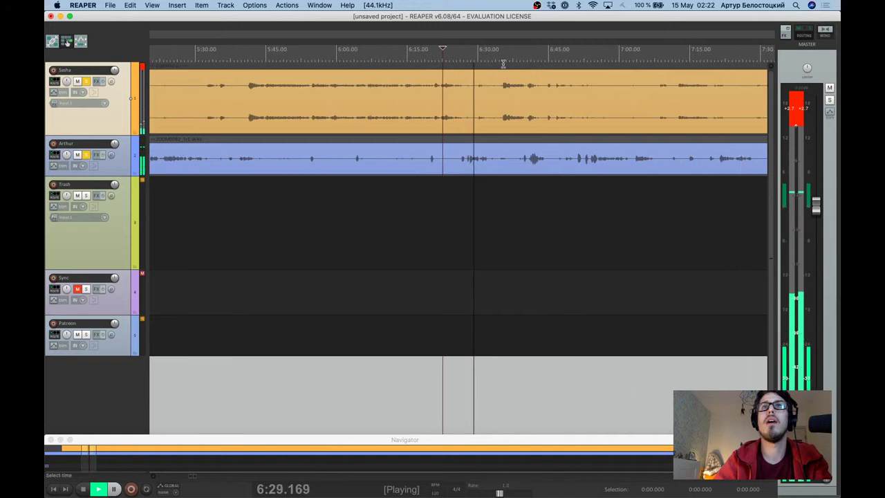
{"action": "key", "text": "ctrl+space"}
{"action": "scroll", "coordinate": [503, 54], "scroll_direction": "down", "scroll_amount": 2}
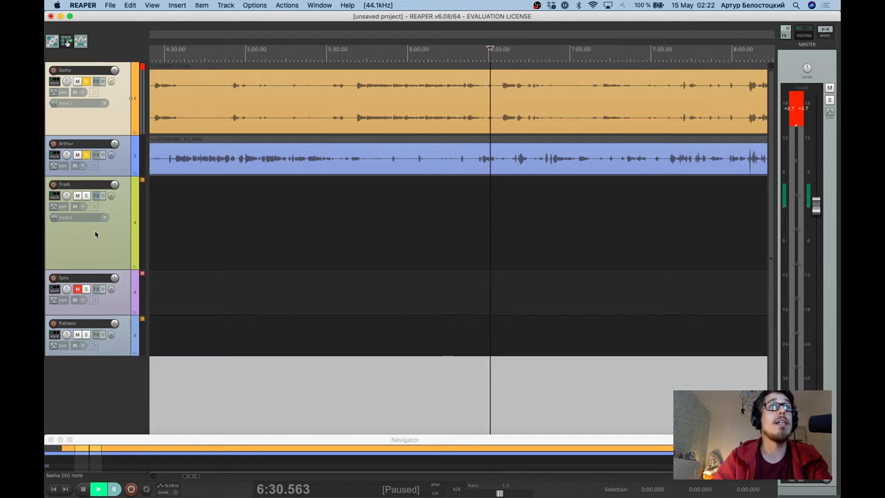
Enlarge the ZOOM0082_Tr1 and ZOOM0111 tracks to about the same height.
{"action": "left_click_drag", "start_coordinate": [92, 174], "coordinate": [96, 259]}
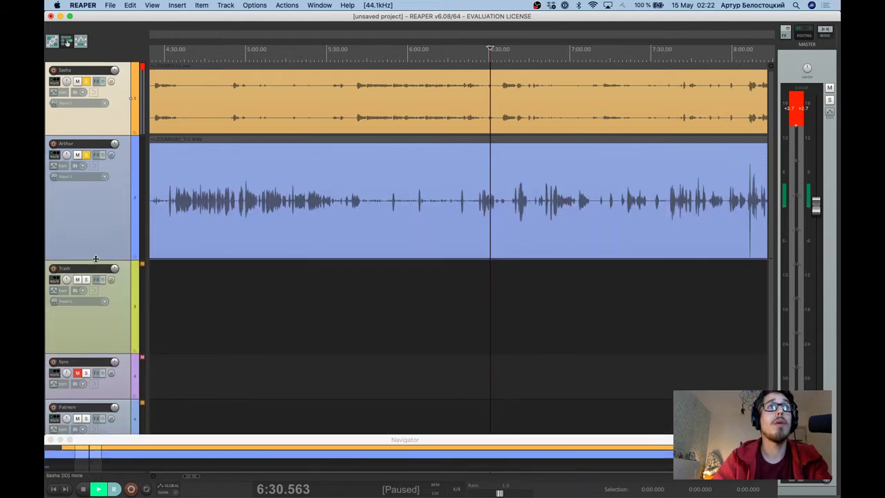
{"action": "left_click", "coordinate": [119, 140]}
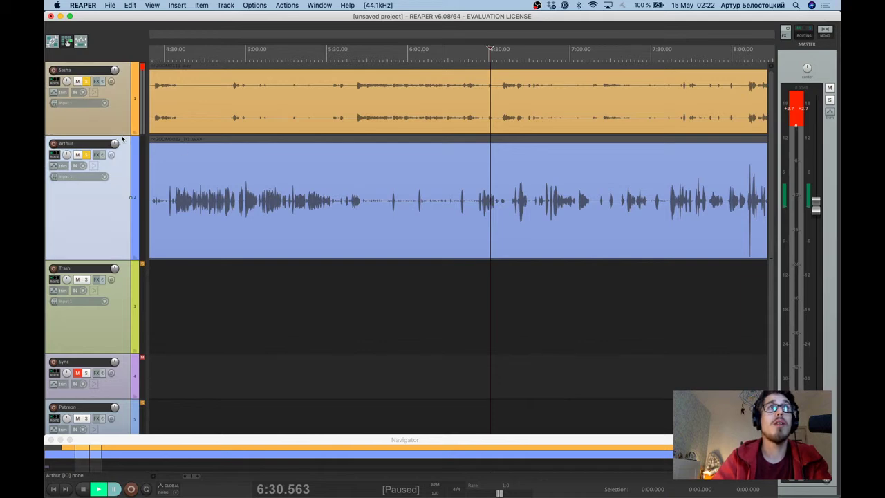
{"action": "left_click", "coordinate": [122, 134]}
{"action": "left_click_drag", "start_coordinate": [120, 134], "coordinate": [120, 185]}
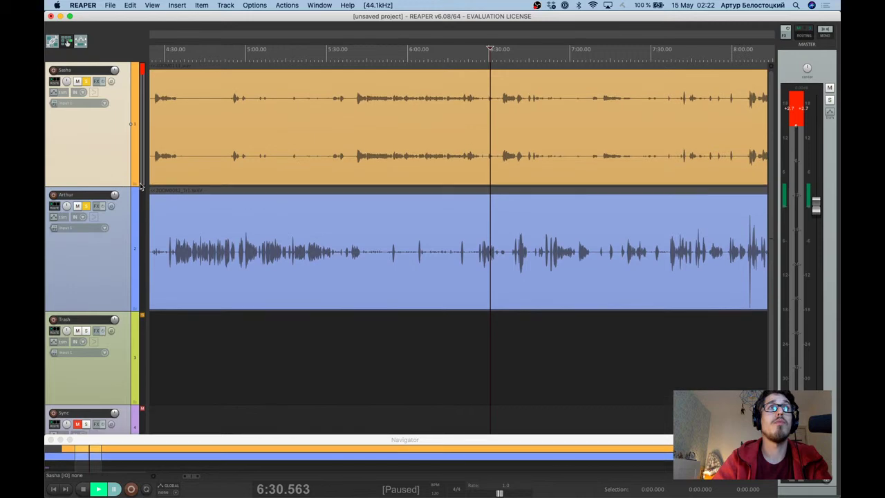
Trim the beginning of the ZOOM0082_Tr1 item to line up with the start of the ZOOM0111 item at about 2:29.
{"action": "scroll", "coordinate": [373, 214], "scroll_direction": "left", "scroll_amount": 10}
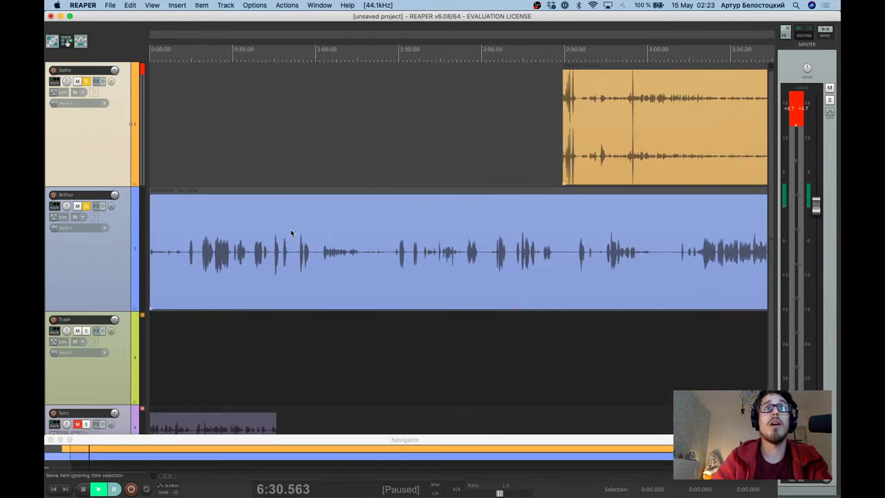
{"action": "left_click", "coordinate": [291, 232]}
{"action": "left_click_drag", "start_coordinate": [150, 222], "coordinate": [562, 214]}
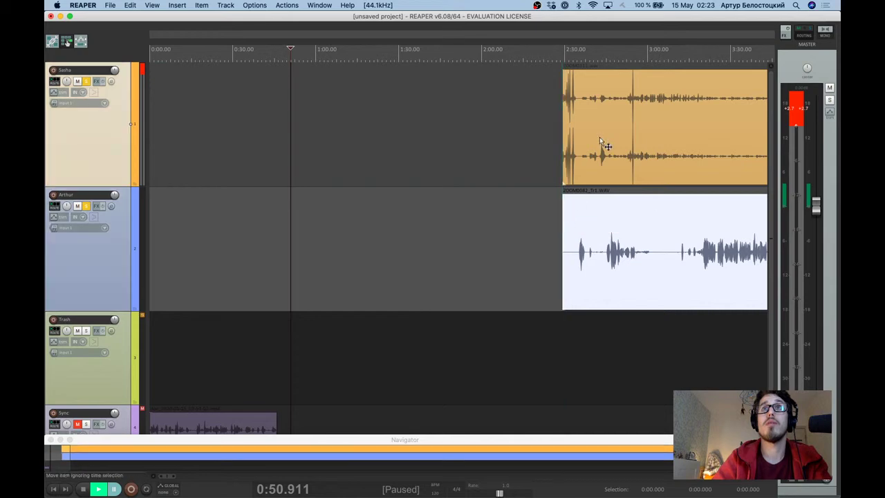
Move the ZOOM0111 and ZOOM0082_Tr1 items together to the project start and return the edit cursor to 0:00.000.
{"action": "left_click", "coordinate": [599, 138]}
{"action": "left_click_drag", "start_coordinate": [604, 160], "coordinate": [153, 151]}
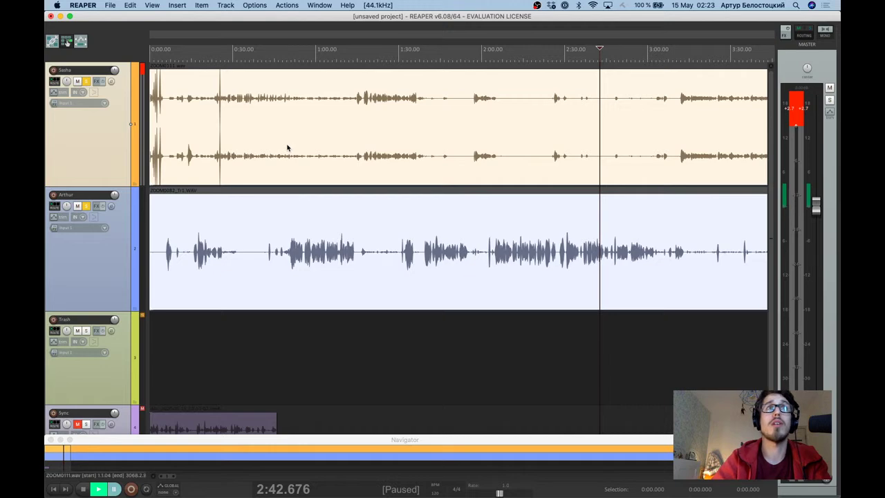
{"action": "left_click", "coordinate": [160, 61]}
{"action": "key", "text": "Home"}
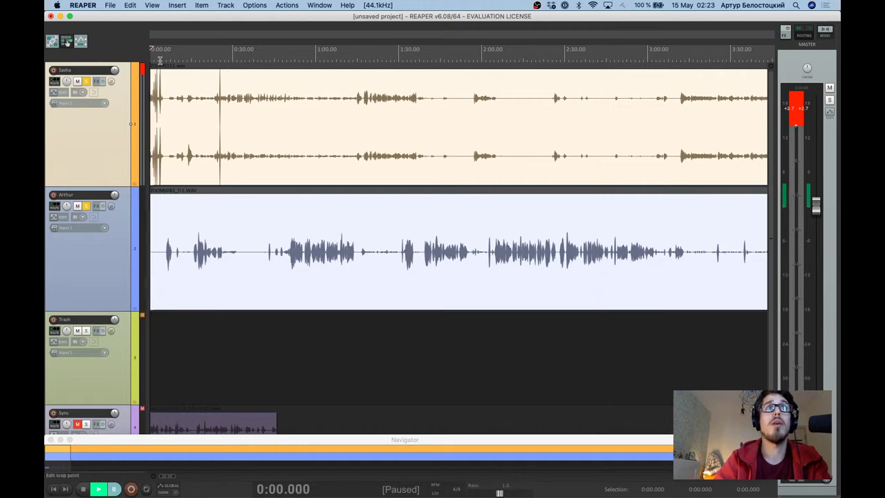
Set the project tempo to 240 BPM.
{"action": "left_click", "coordinate": [231, 228]}
{"action": "left_click", "coordinate": [220, 353]}
{"action": "left_click", "coordinate": [226, 133]}
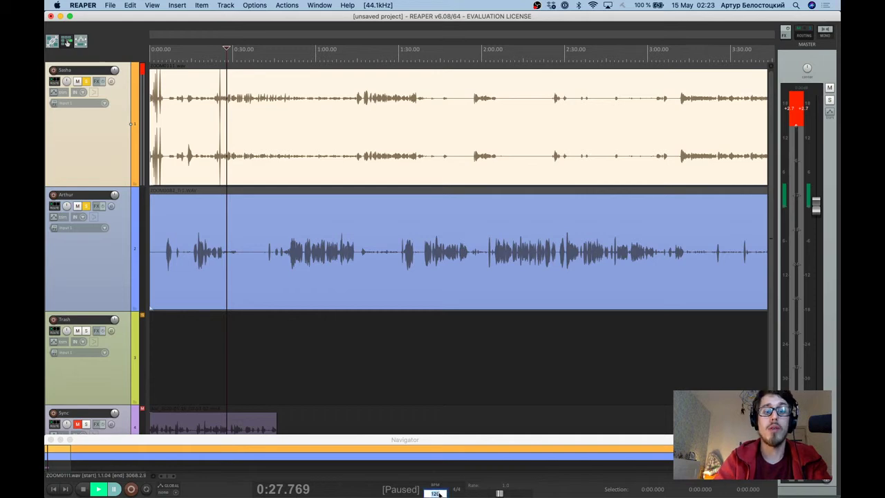
{"action": "type", "text": "240"}
{"action": "key", "text": "Return"}
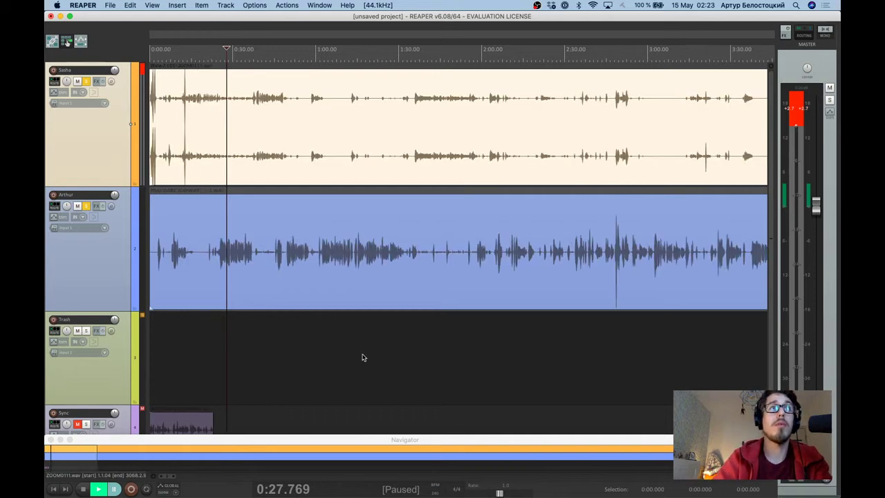
Select the ZOOM0082_Tr1 item and return the edit cursor to the project start.
{"action": "left_click", "coordinate": [255, 198]}
{"action": "left_click", "coordinate": [211, 41]}
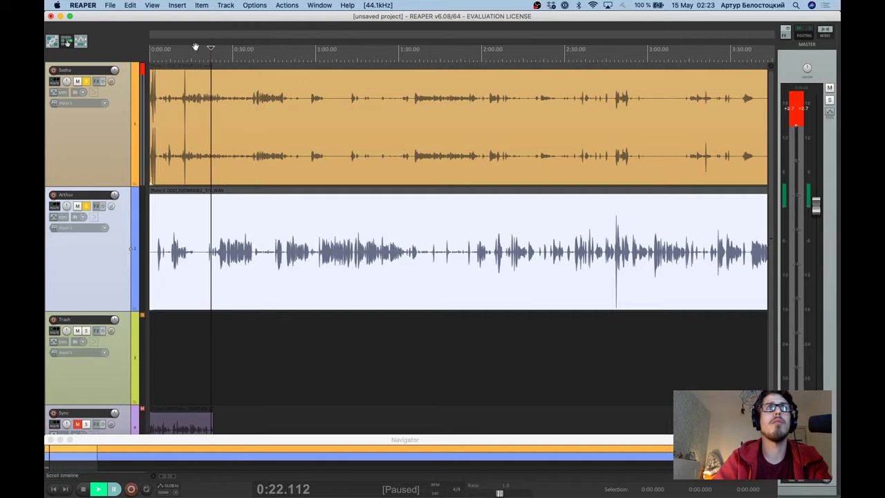
{"action": "key", "text": "Left"}
{"action": "key", "text": "Home"}
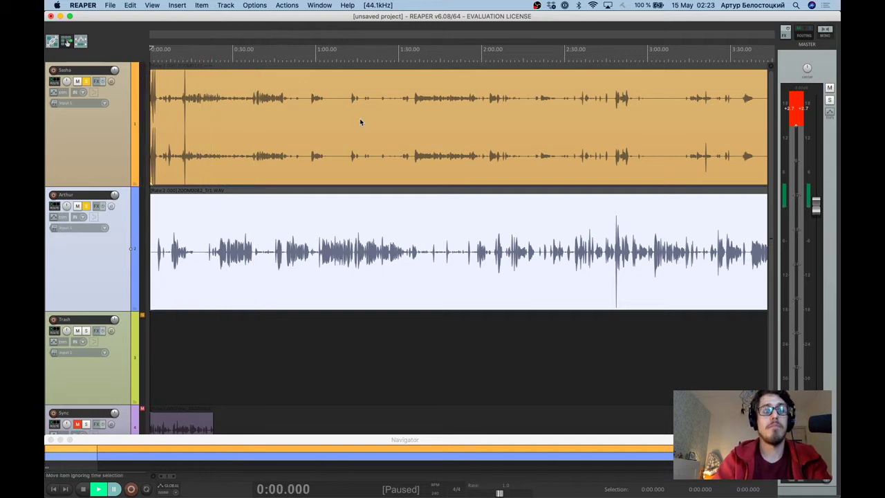
Play both synchronized recordings from the project start and from about 0:24 and 0:38 to check how they sound together.
{"action": "key", "text": "ctrl+space"}
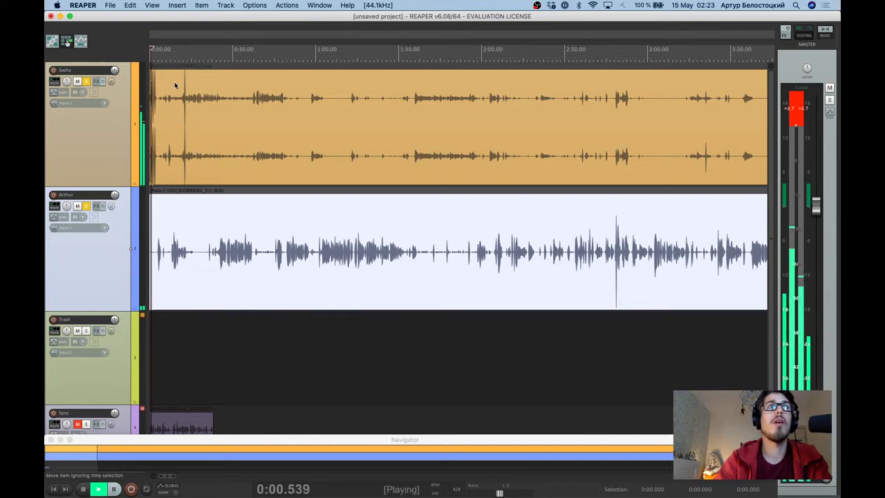
{"action": "left_click", "coordinate": [309, 49]}
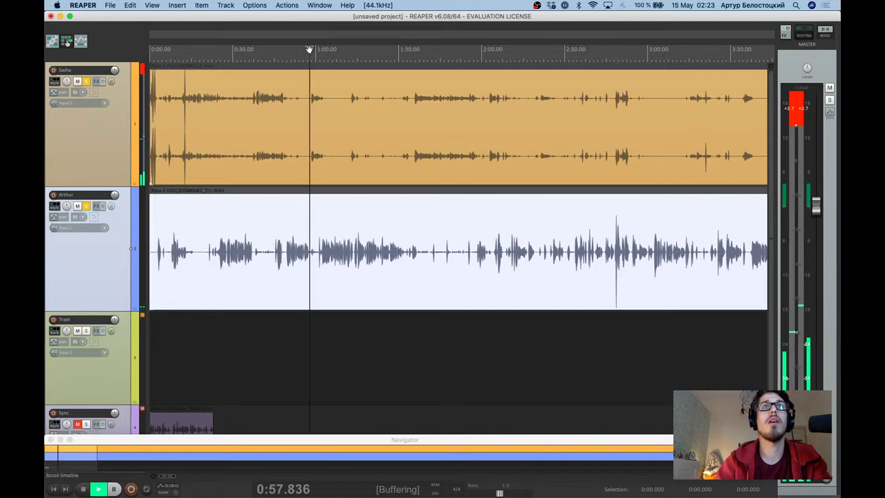
{"action": "left_click", "coordinate": [216, 45]}
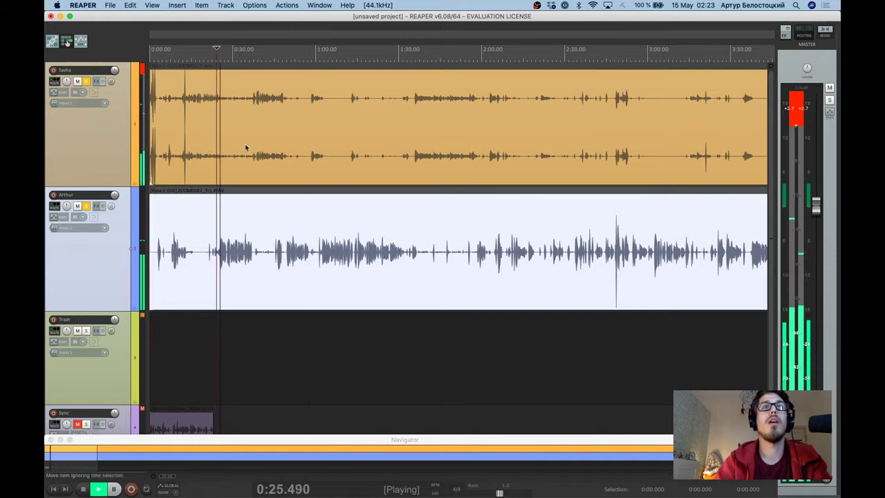
{"action": "key", "text": "ctrl+space"}
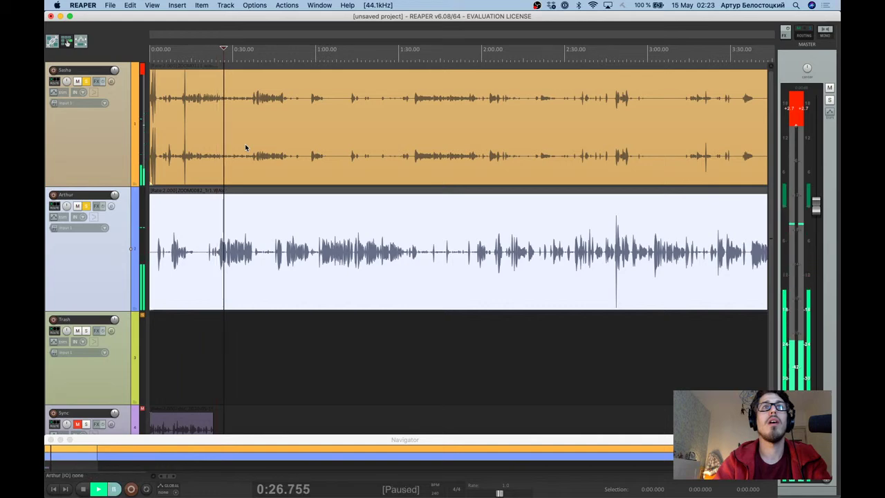
{"action": "left_click", "coordinate": [253, 62]}
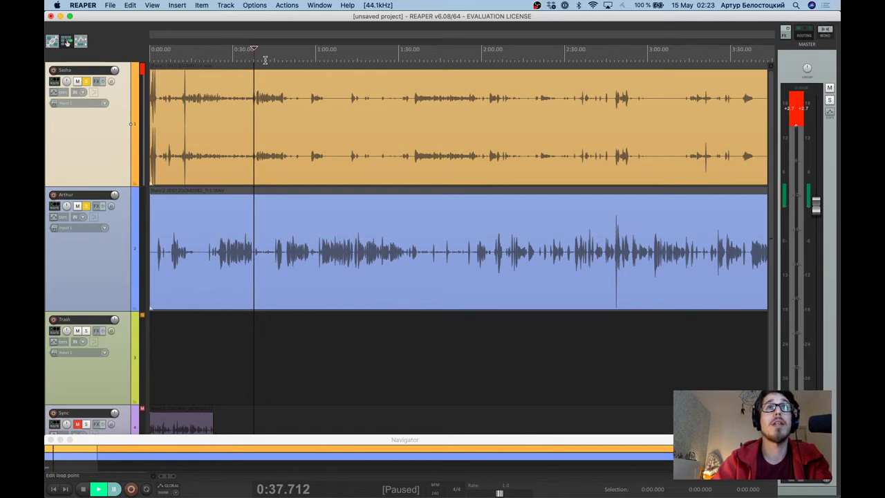
{"action": "key", "text": "space"}
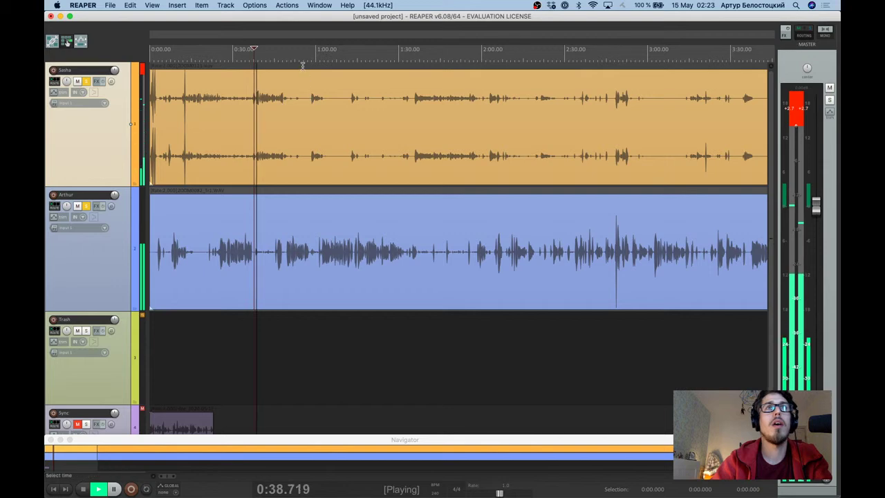
{"action": "key", "text": "space"}
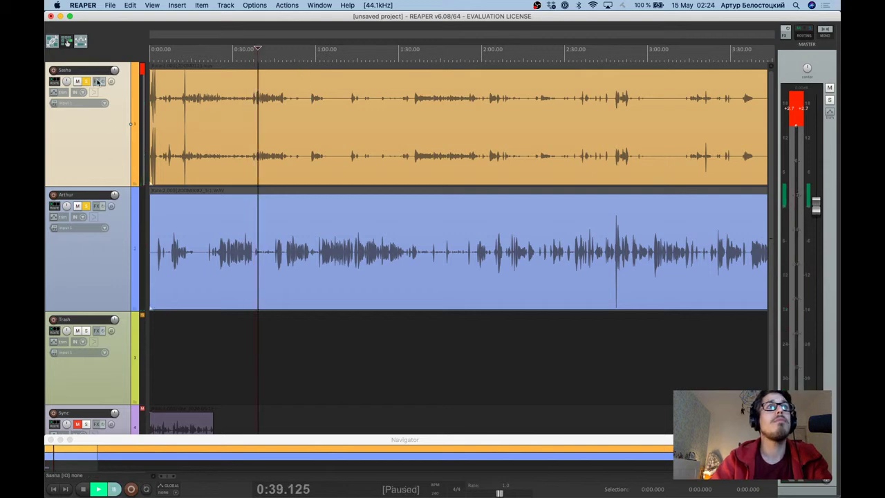
Add the VST3 S1 Imager Stereo (Waves) effect to track 1, filtering the plugin list by "imager".
{"action": "left_click", "coordinate": [99, 82]}
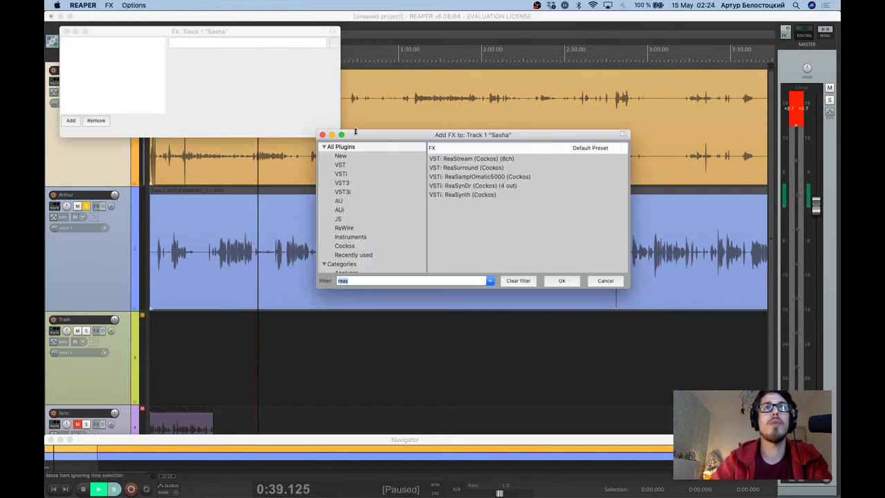
{"action": "left_click", "coordinate": [65, 32]}
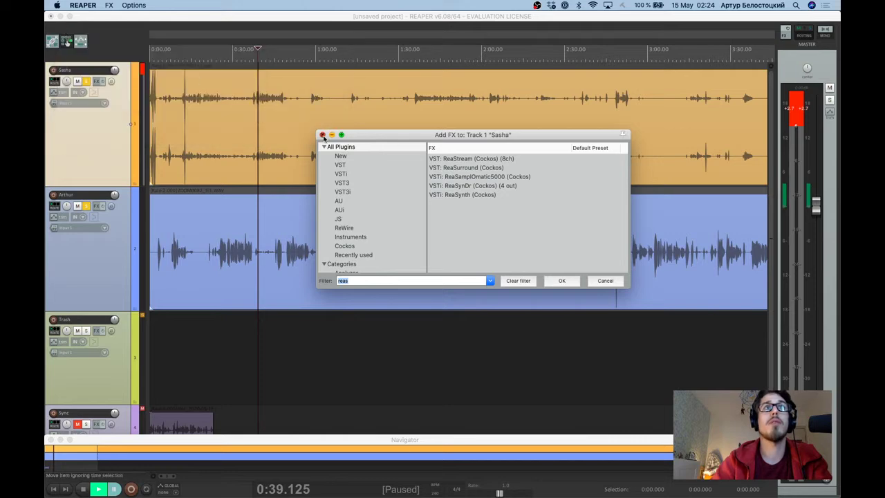
{"action": "left_click", "coordinate": [322, 135]}
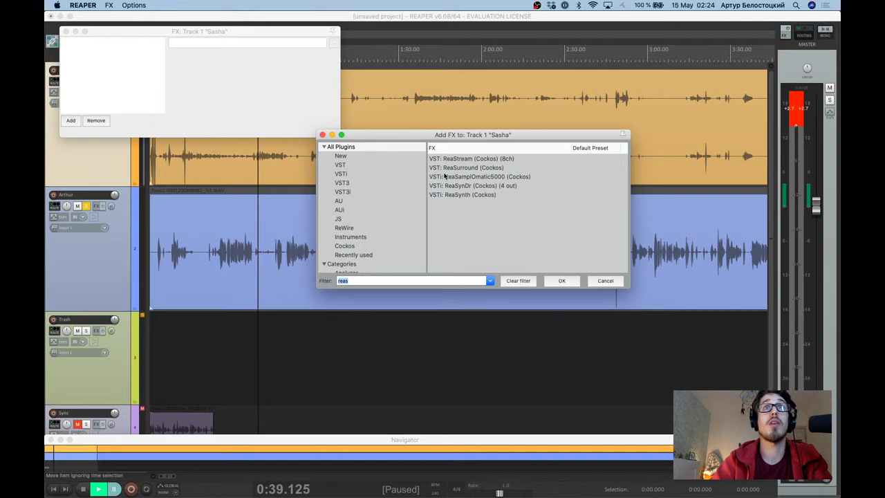
{"action": "left_click", "coordinate": [464, 281]}
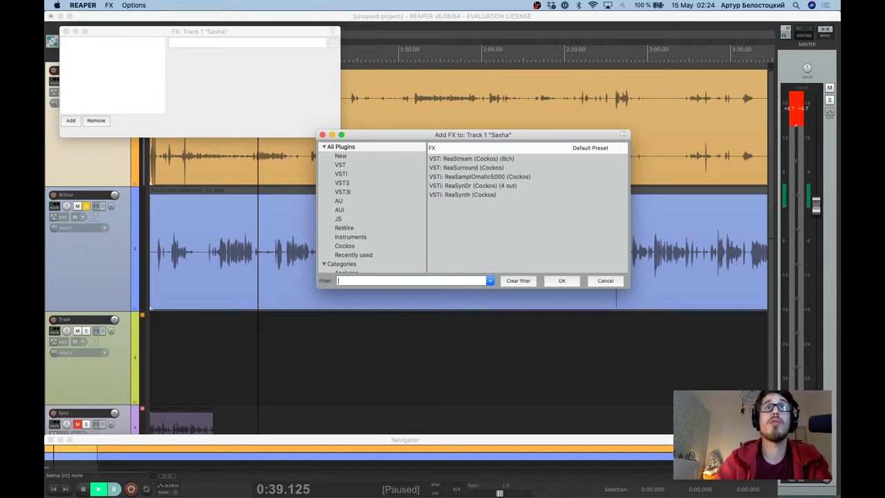
{"action": "left_click", "coordinate": [215, 137]}
{"action": "left_click_drag", "start_coordinate": [214, 137], "coordinate": [215, 214]}
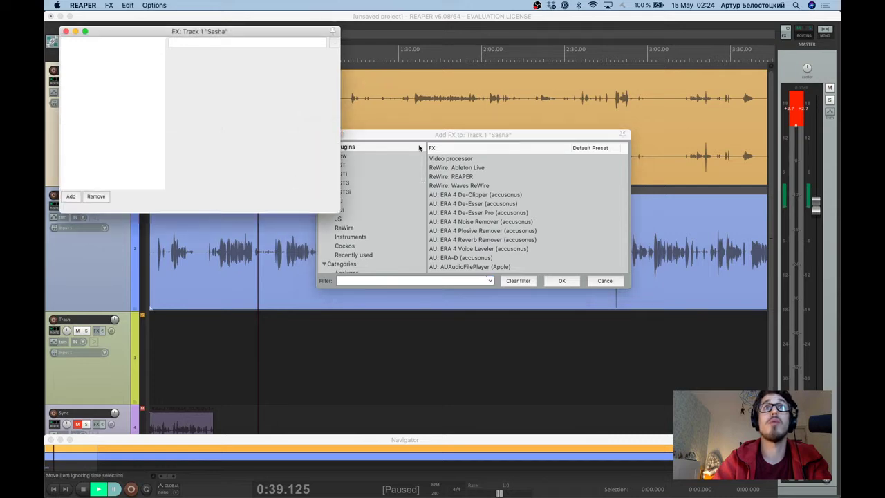
{"action": "left_click", "coordinate": [421, 148]}
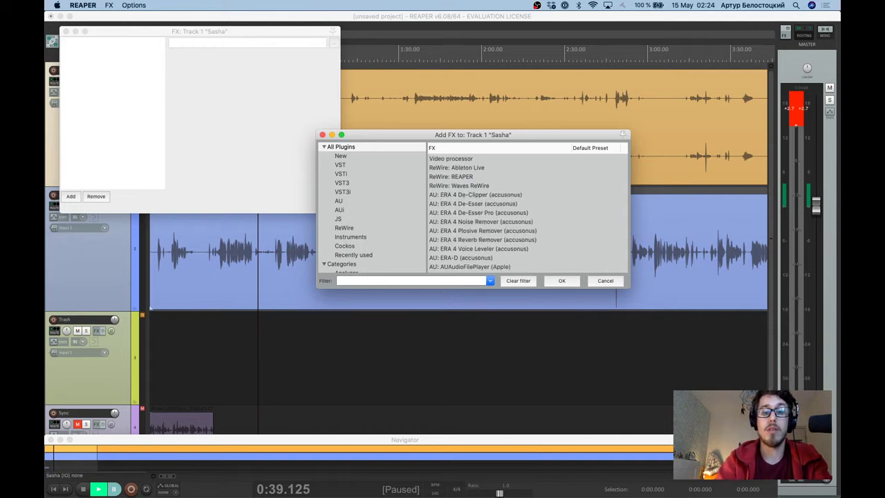
{"action": "type", "text": "imager"}
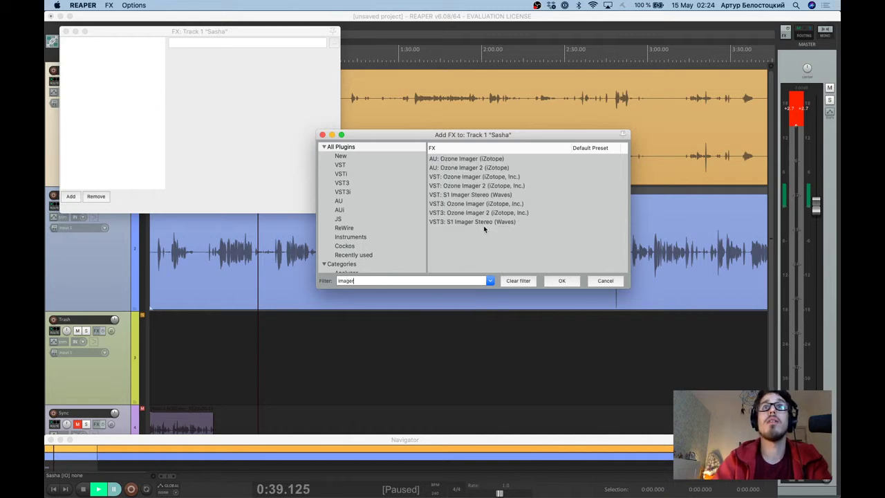
{"action": "left_click", "coordinate": [485, 222]}
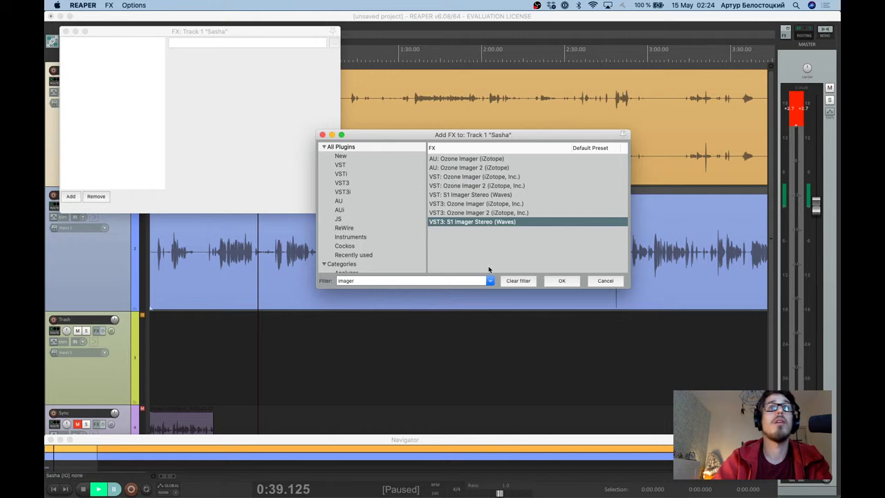
{"action": "key", "text": "Return"}
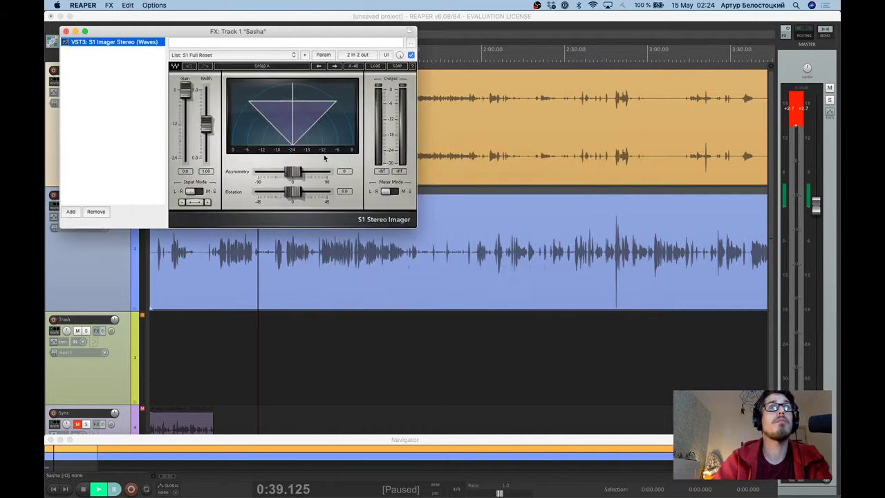
Set the S1 Imager width on track 1 to 0.00 and play from about 0:37.
{"action": "mouse_move", "coordinate": [209, 140]}
{"action": "left_mouse_down"}
{"action": "mouse_move", "coordinate": [208, 163]}
{"action": "mouse_move", "coordinate": [207, 92]}
{"action": "mouse_move", "coordinate": [207, 158]}
{"action": "left_mouse_up"}
{"action": "left_click_drag", "start_coordinate": [218, 28], "coordinate": [461, 90]}
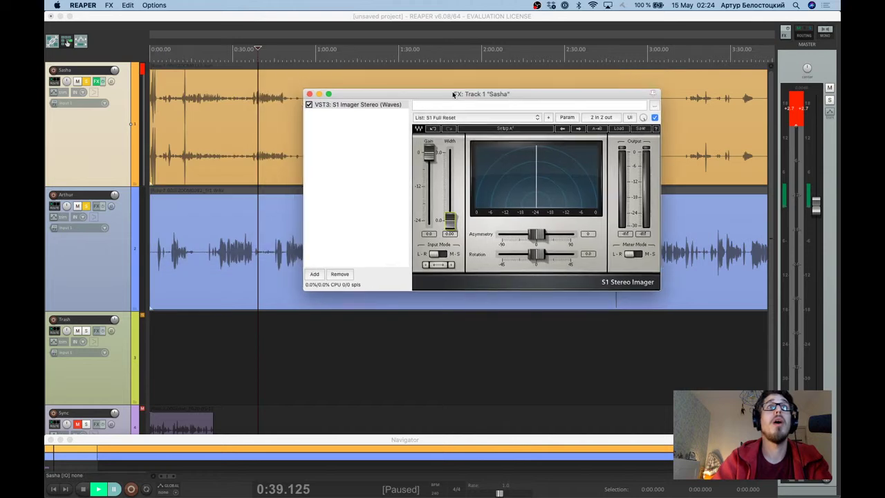
{"action": "left_click", "coordinate": [253, 54]}
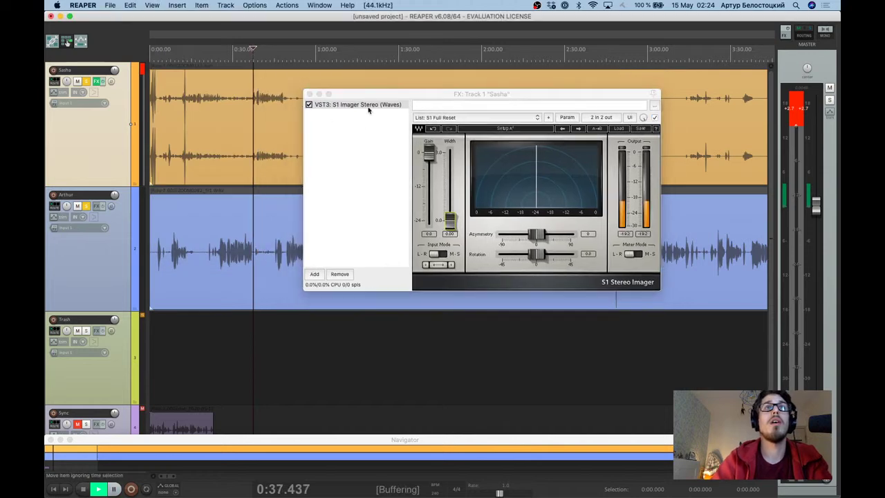
{"action": "left_click_drag", "start_coordinate": [382, 94], "coordinate": [343, 78]}
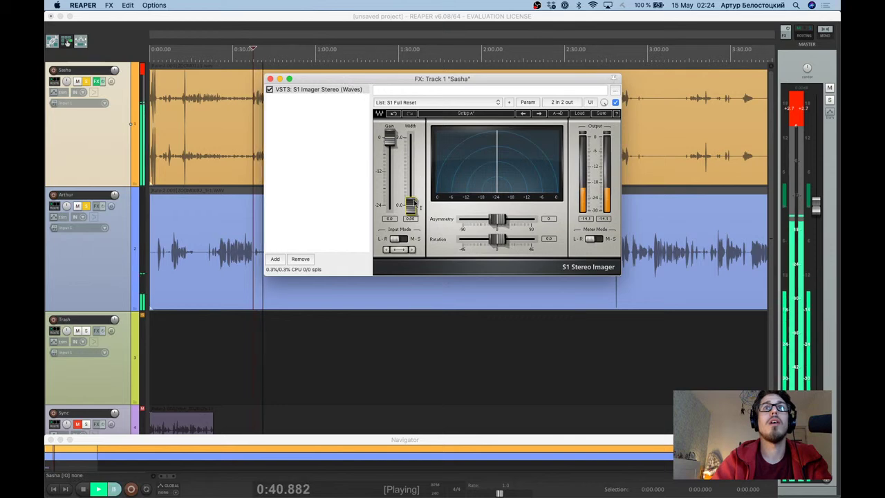
Raise the S1 Imager width to about 0.96, play the result for comparison, and return the width to 0.00.
{"action": "key", "text": "ctrl+space"}
{"action": "left_click_drag", "start_coordinate": [410, 205], "coordinate": [410, 171]}
{"action": "key", "text": "ctrl+space"}
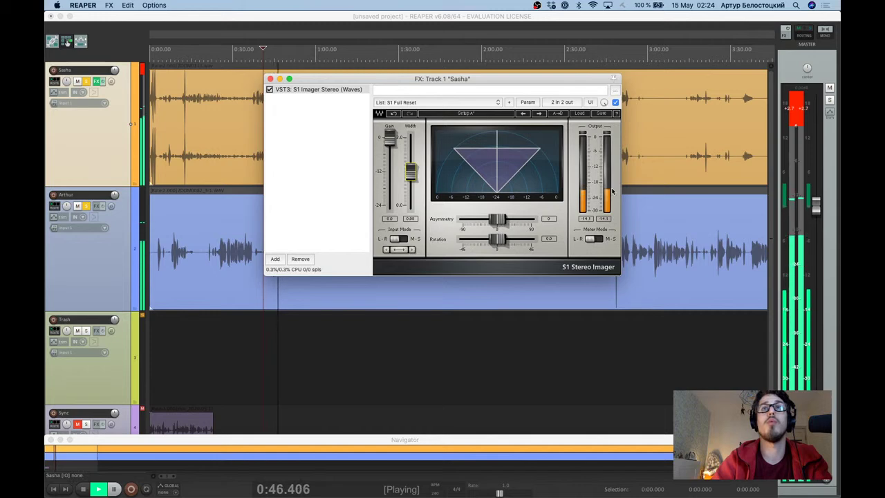
{"action": "key", "text": "ctrl+space"}
{"action": "left_click_drag", "start_coordinate": [413, 174], "coordinate": [415, 210]}
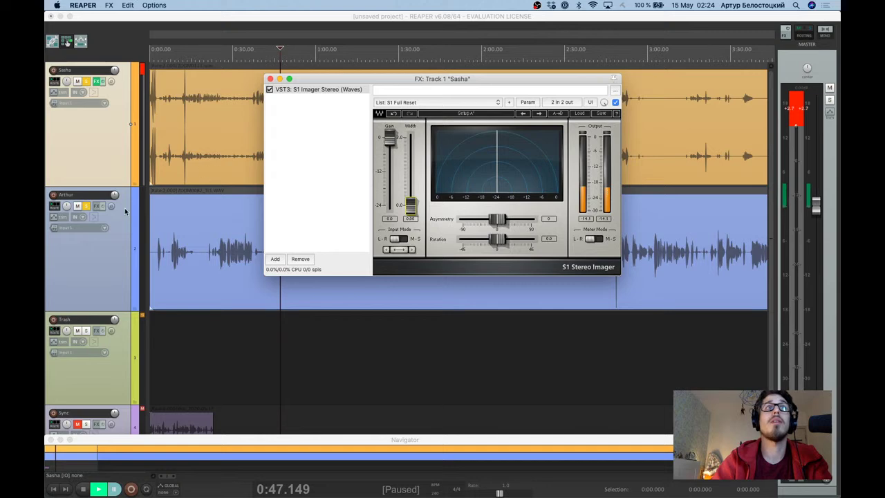
Turn off solo on track 2 and play track 1 on its own.
{"action": "left_click", "coordinate": [86, 206]}
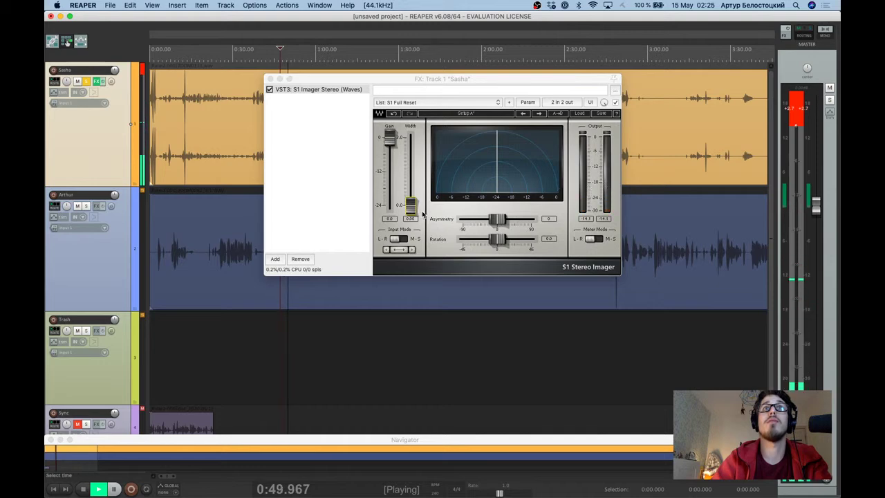
{"action": "key", "text": "ctrl+space"}
{"action": "left_click", "coordinate": [297, 233]}
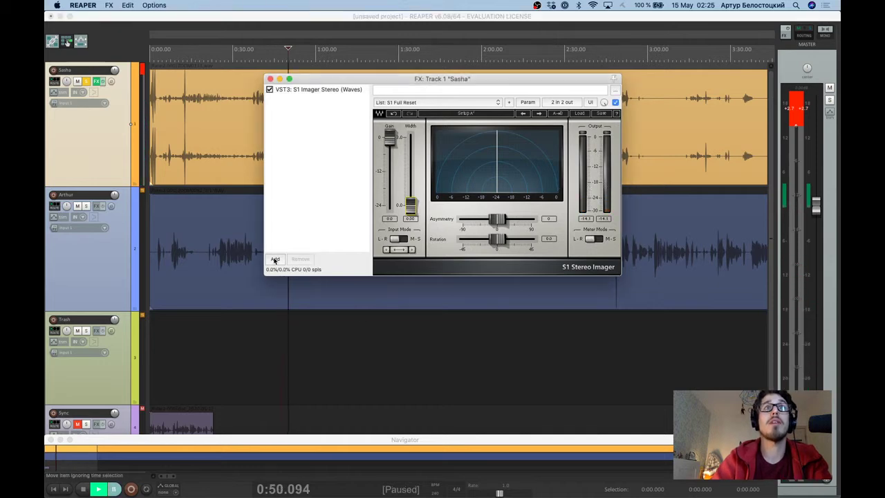
Open the effect browser for track 1 and clear its filter text.
{"action": "left_click", "coordinate": [275, 259]}
{"action": "left_click", "coordinate": [443, 284]}
{"action": "key", "text": "BackSpace"}
{"action": "key", "text": "BackSpace"}
{"action": "key", "text": "BackSpace"}
{"action": "key", "text": "BackSpace"}
{"action": "key", "text": "BackSpace"}
{"action": "key", "text": "BackSpace"}
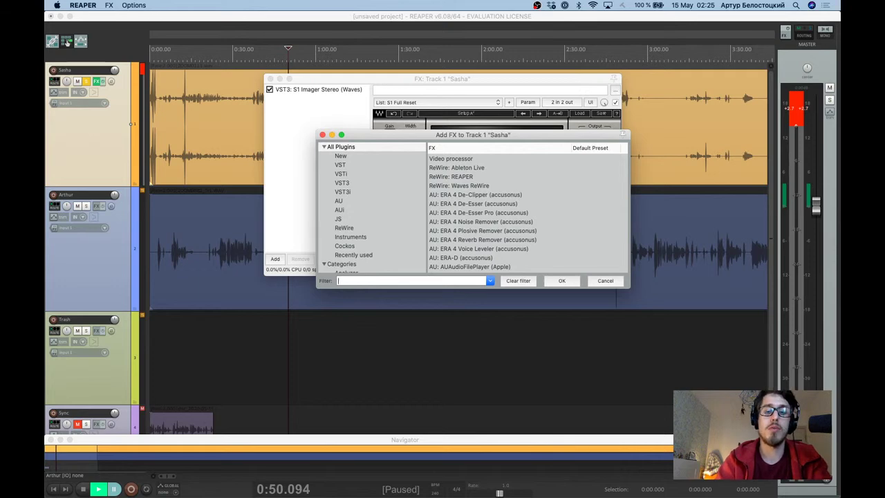
{"action": "type", "text": "compre"}
{"action": "key", "text": "BackSpace"}
{"action": "key", "text": "BackSpace"}
{"action": "key", "text": "BackSpace"}
{"action": "key", "text": "BackSpace"}
{"action": "key", "text": "BackSpace"}
{"action": "key", "text": "BackSpace"}
Add the saved FX chain Voice Basic to track 1 and decline reopening the Updater windows.
{"action": "scroll", "coordinate": [360, 257], "scroll_direction": "down", "scroll_amount": 5}
{"action": "scroll", "coordinate": [361, 257], "scroll_direction": "down", "scroll_amount": 5}
{"action": "left_click", "coordinate": [349, 250]}
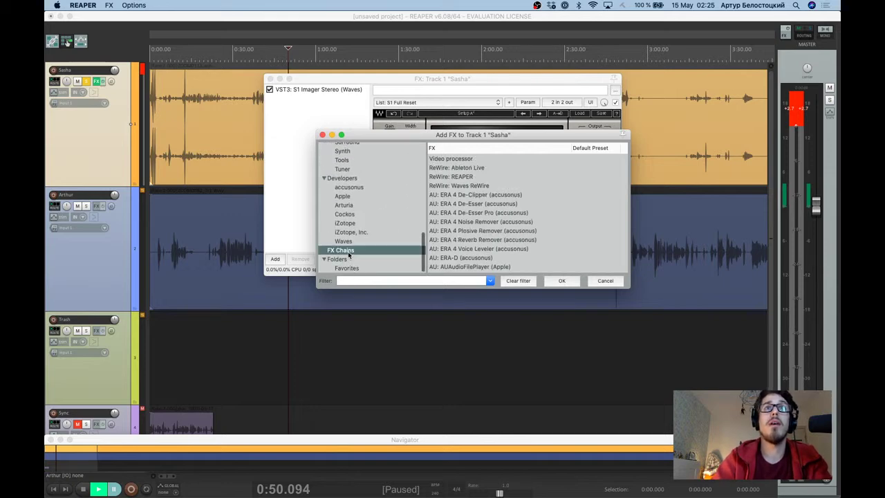
{"action": "left_click", "coordinate": [475, 158]}
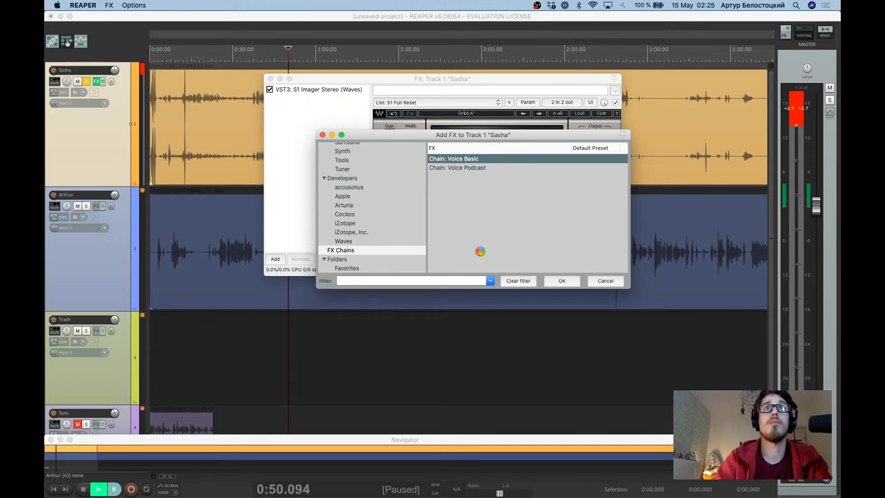
{"action": "left_click", "coordinate": [559, 282]}
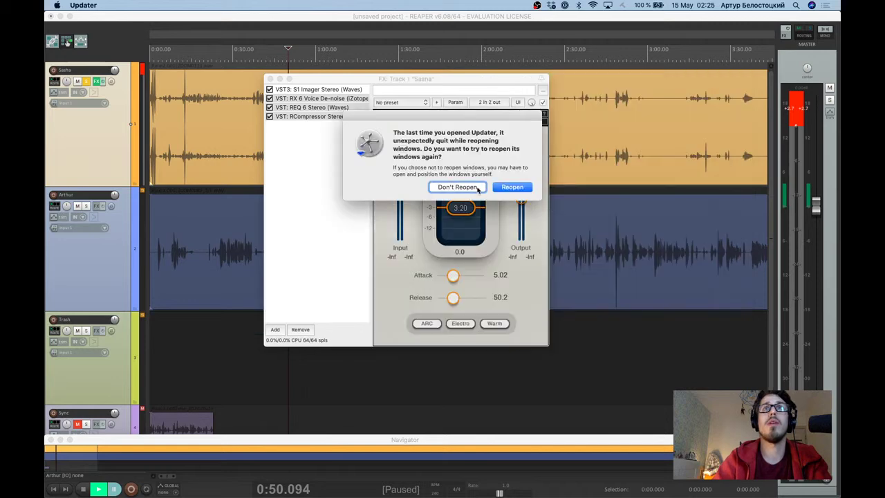
{"action": "left_click", "coordinate": [471, 188]}
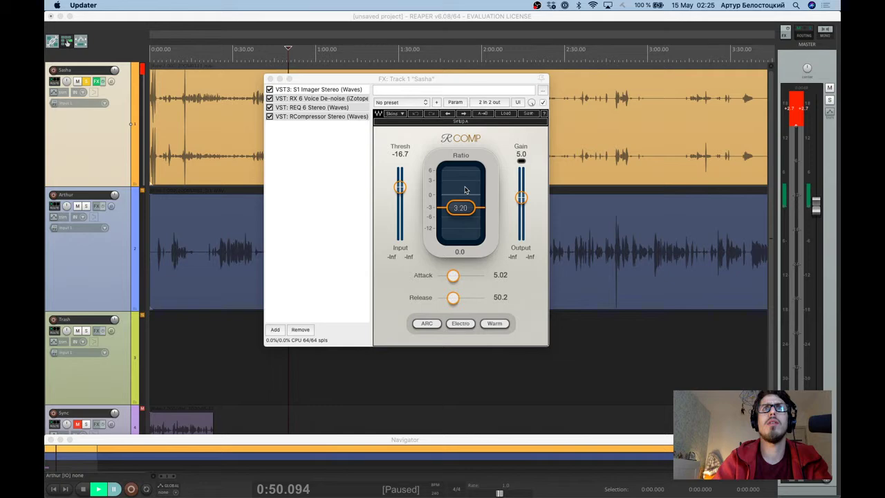
Disable RX 6 Voice De-noise on track 1 and lower the REQ 6 band 1 low-cut frequency to 59 Hz.
{"action": "left_click", "coordinate": [349, 99]}
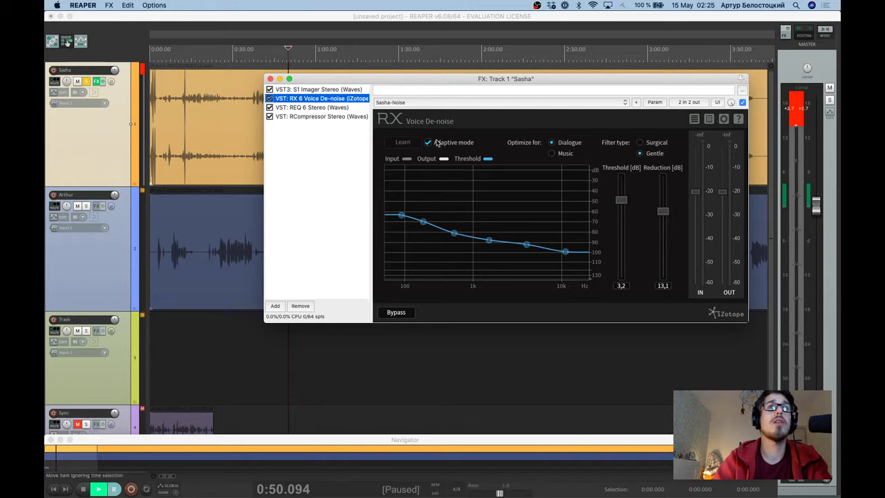
{"action": "left_click", "coordinate": [271, 99]}
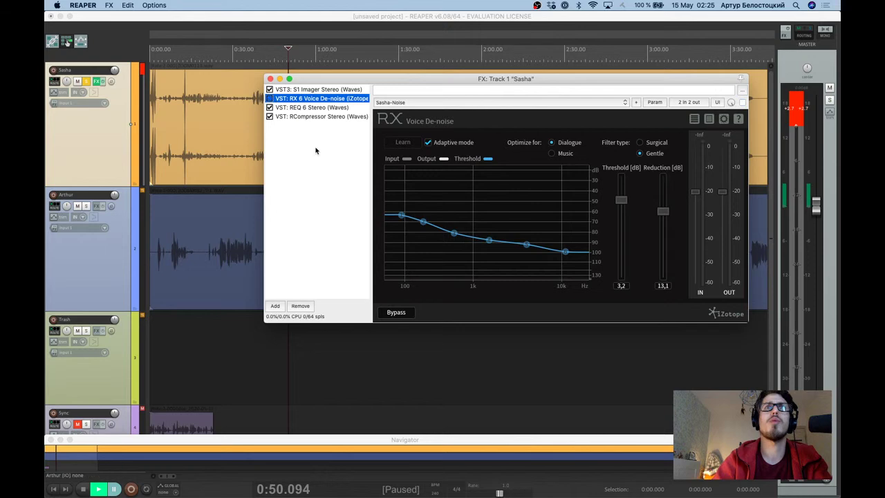
{"action": "left_click", "coordinate": [331, 108]}
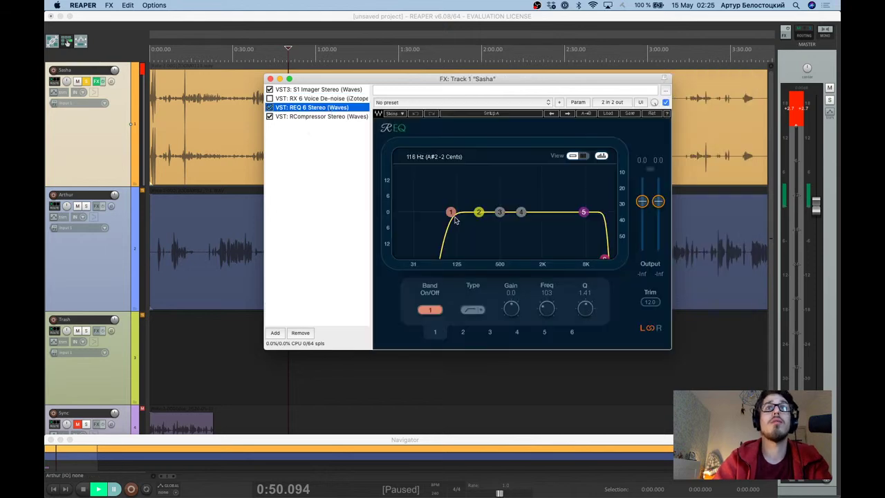
{"action": "left_click_drag", "start_coordinate": [451, 213], "coordinate": [433, 213]}
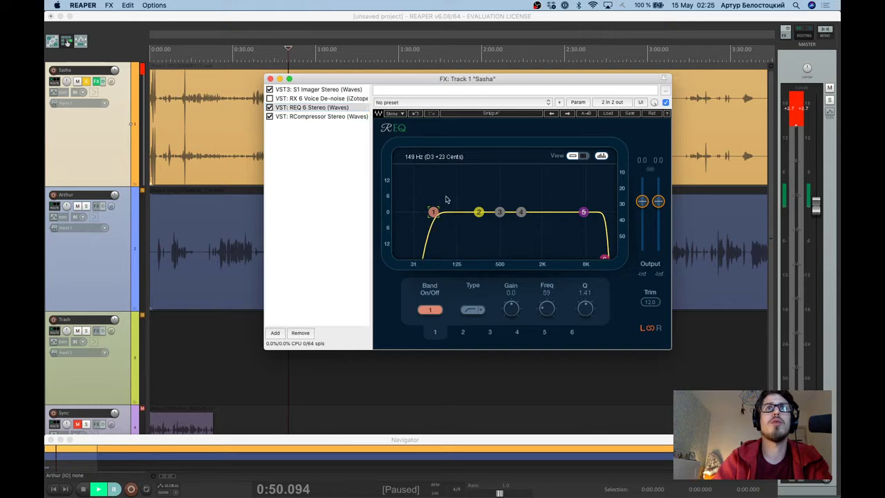
Open RCompressor on track 1, play from about 0:39 to check the compression, and close the effects window.
{"action": "left_click", "coordinate": [334, 117]}
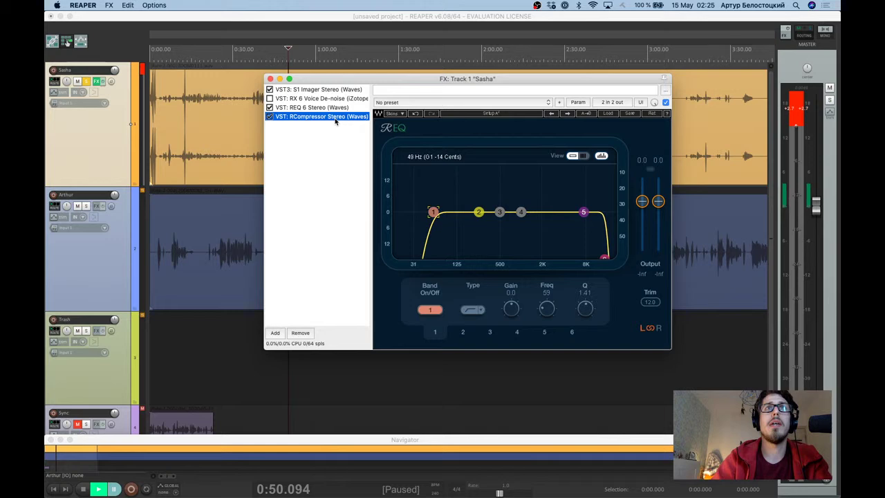
{"action": "left_click", "coordinate": [256, 54]}
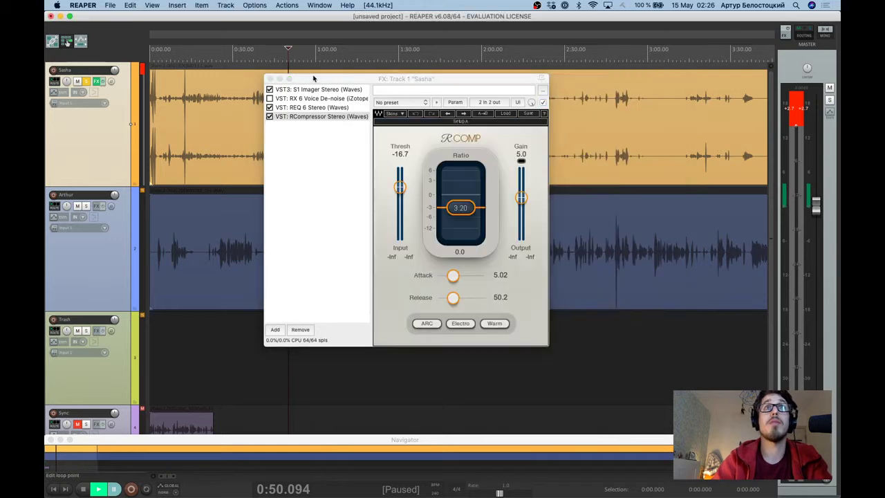
{"action": "left_click_drag", "start_coordinate": [314, 78], "coordinate": [371, 101]}
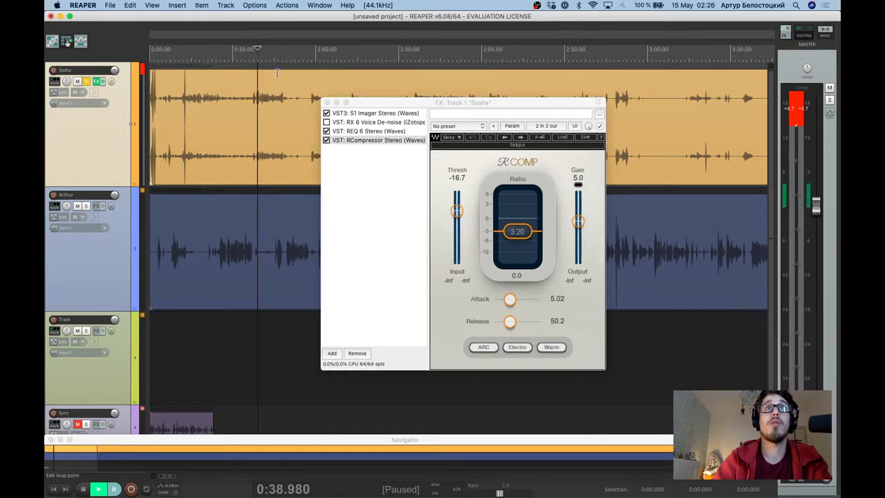
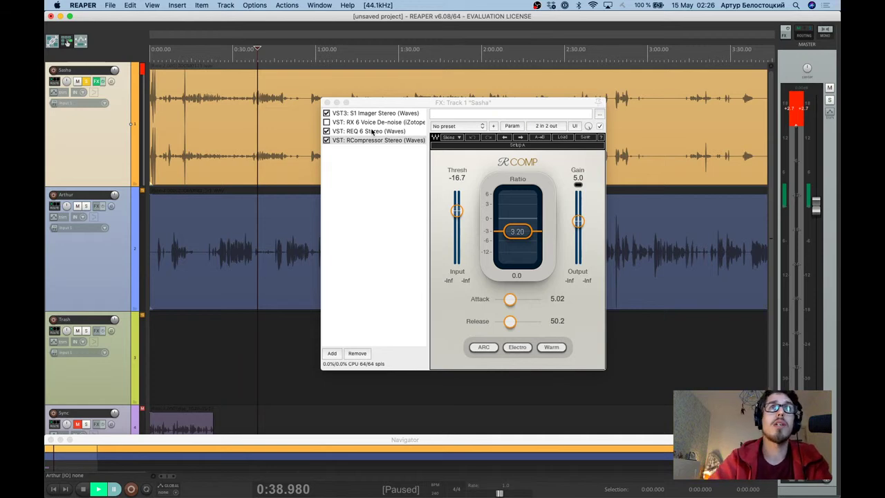
{"action": "key", "text": "space"}
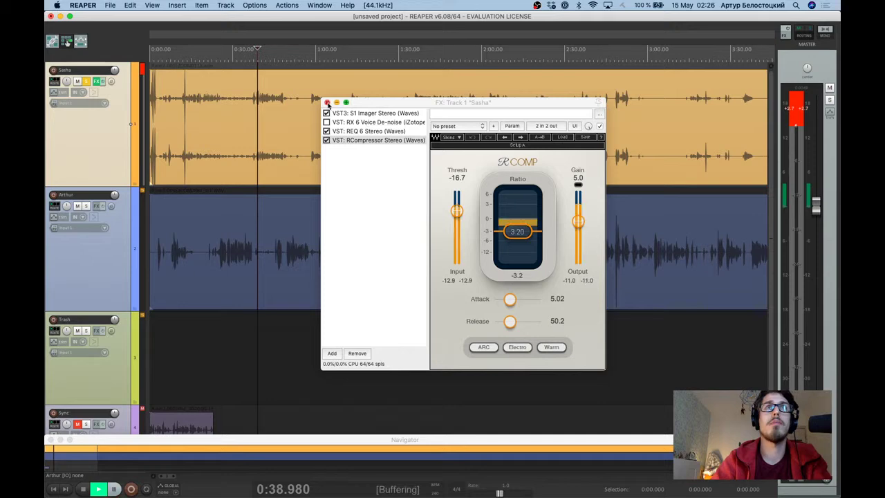
{"action": "left_click", "coordinate": [302, 109]}
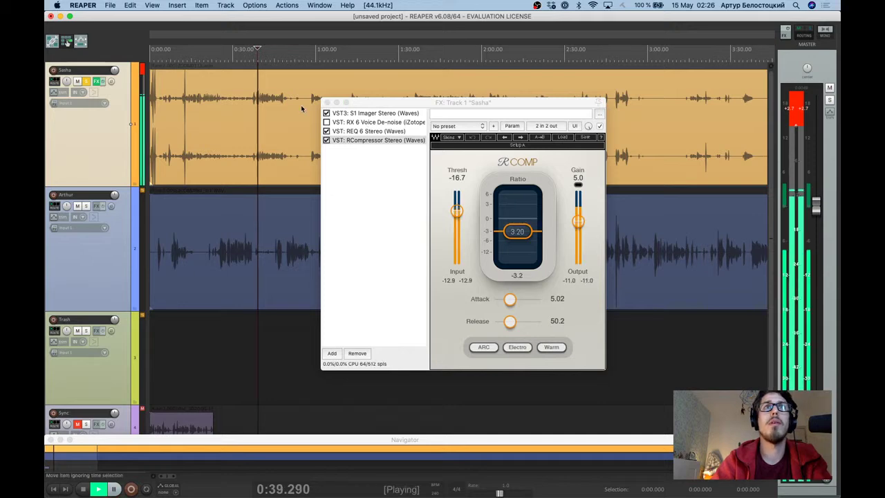
{"action": "key", "text": "space"}
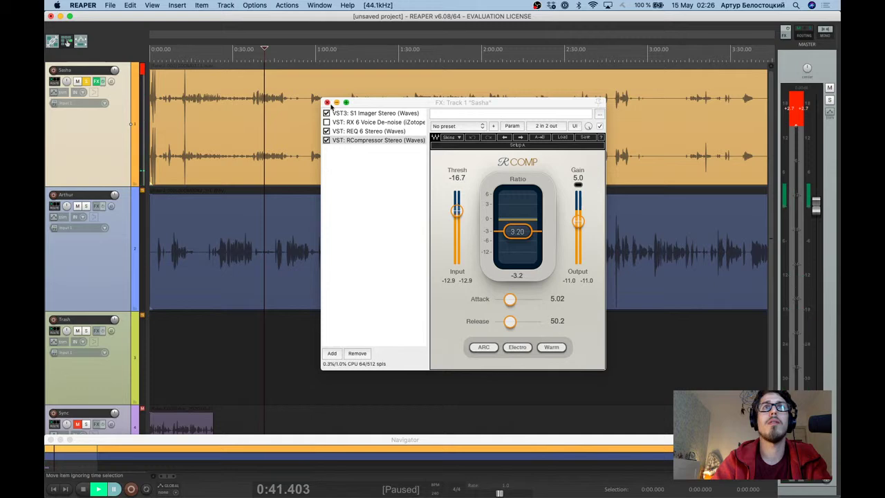
{"action": "left_click", "coordinate": [327, 102]}
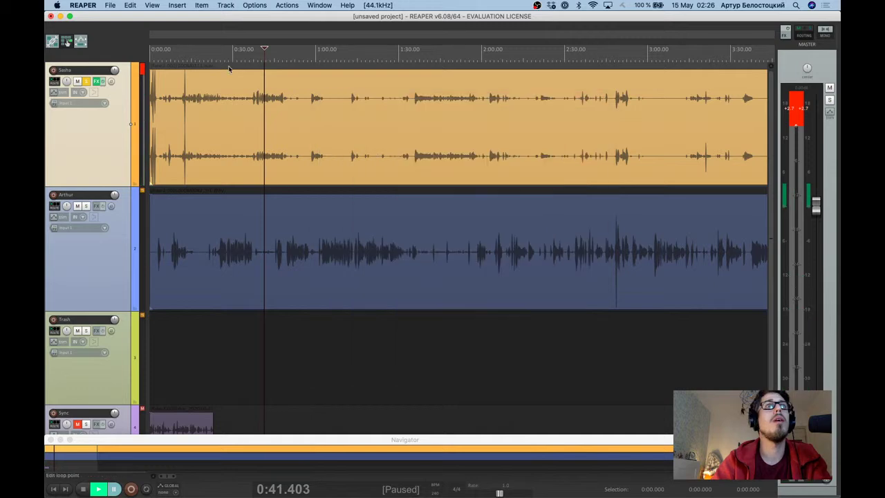
Add the saved FX chain Voice Basic to track 2 and decline reopening the Updater windows.
{"action": "left_click", "coordinate": [272, 61]}
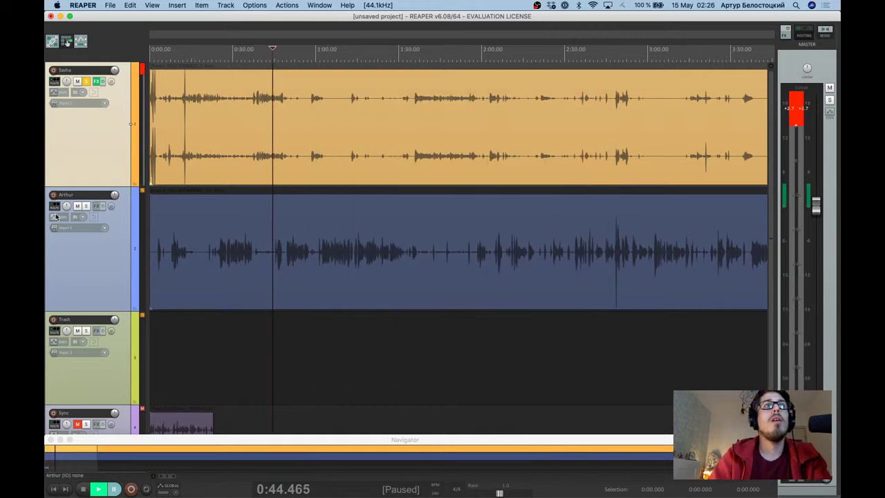
{"action": "left_click", "coordinate": [97, 206]}
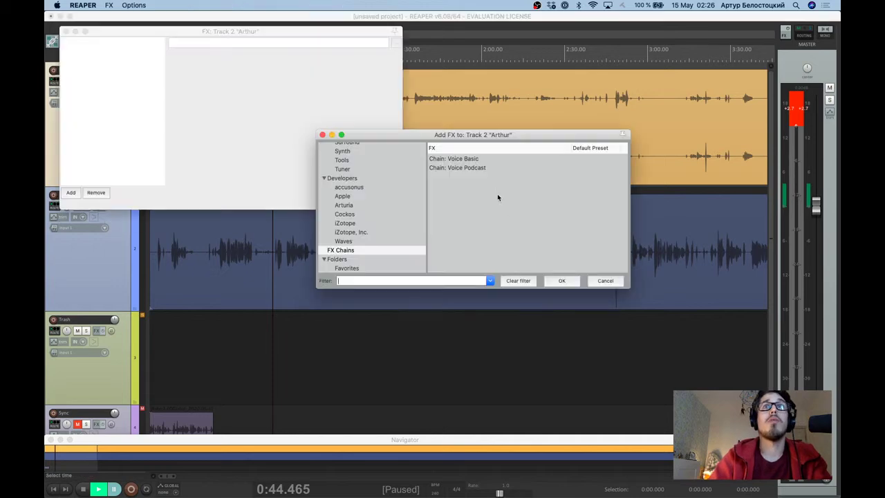
{"action": "left_click", "coordinate": [477, 159]}
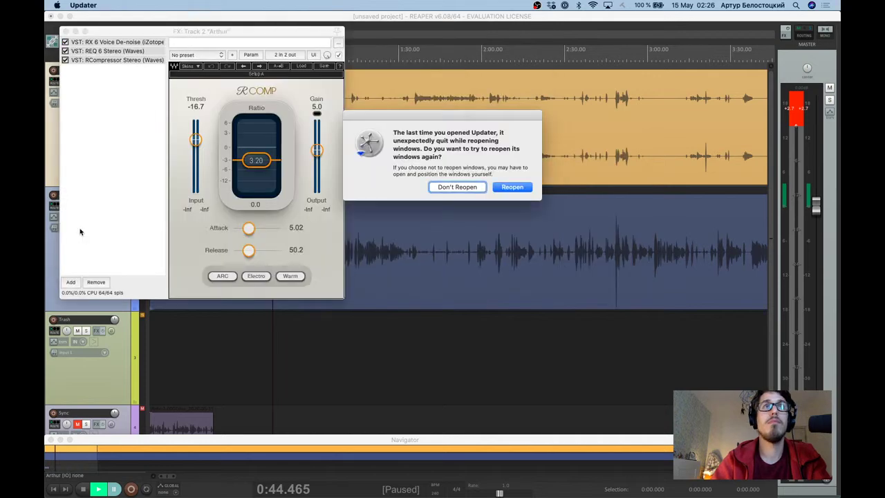
{"action": "left_click", "coordinate": [456, 190]}
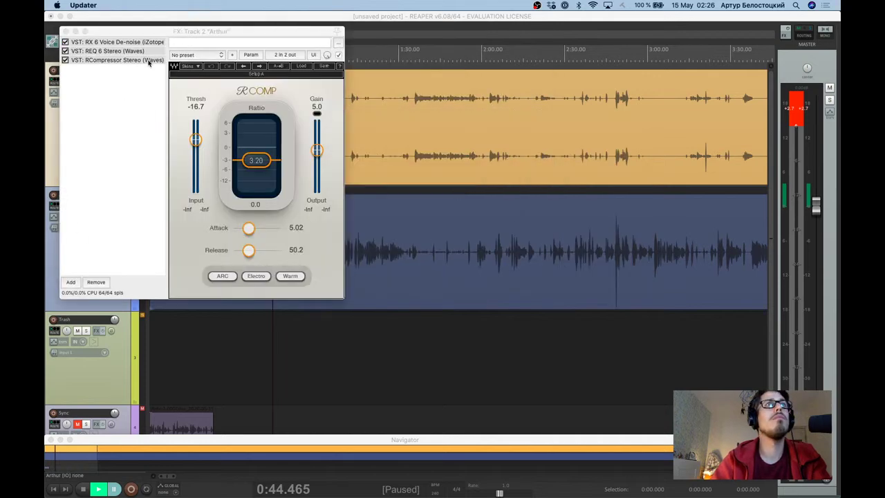
Disable RX 6 Voice De-noise on track 2 and place the edit cursor at about 1:18.
{"action": "left_click", "coordinate": [81, 60]}
{"action": "left_click", "coordinate": [369, 50]}
{"action": "left_click_drag", "start_coordinate": [258, 29], "coordinate": [618, 89]}
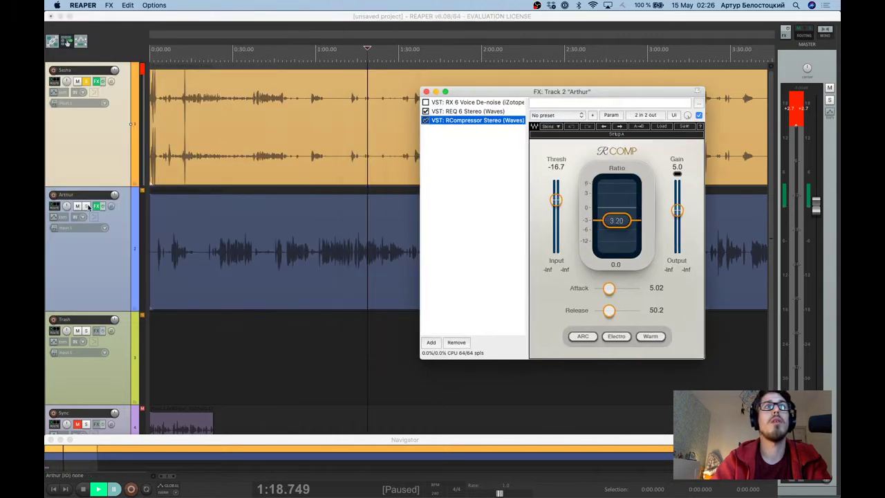
Solo track 2, set its RCompressor threshold to -14.8 during playback, and close the effects window.
{"action": "left_click", "coordinate": [396, 261]}
{"action": "key", "text": "space"}
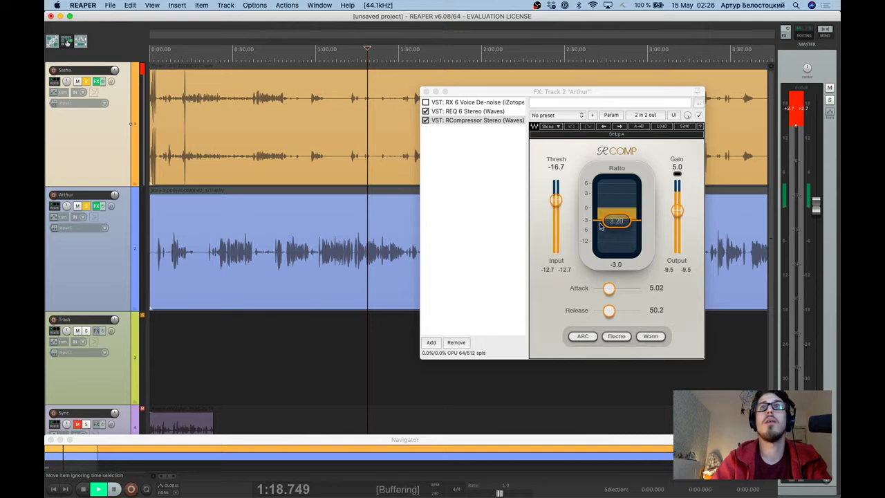
{"action": "left_click_drag", "start_coordinate": [557, 201], "coordinate": [557, 218]}
{"action": "key", "text": "ctrl+space"}
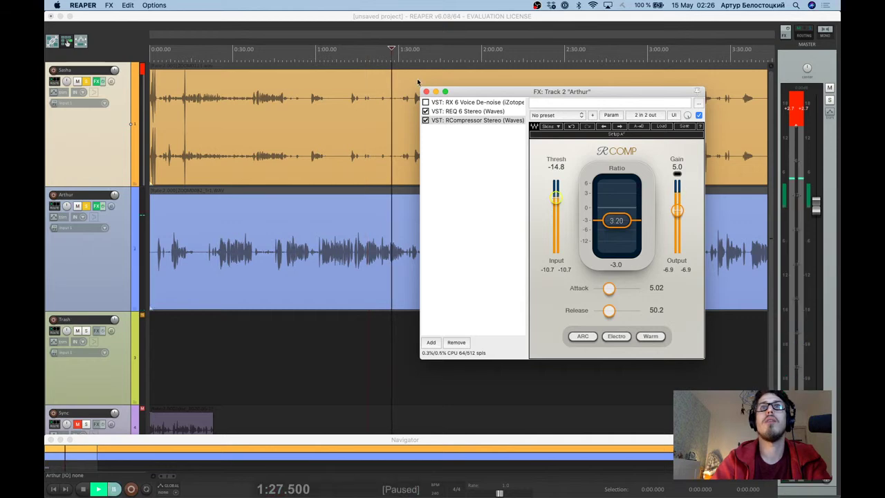
{"action": "left_click", "coordinate": [426, 91]}
{"action": "left_click", "coordinate": [426, 96]}
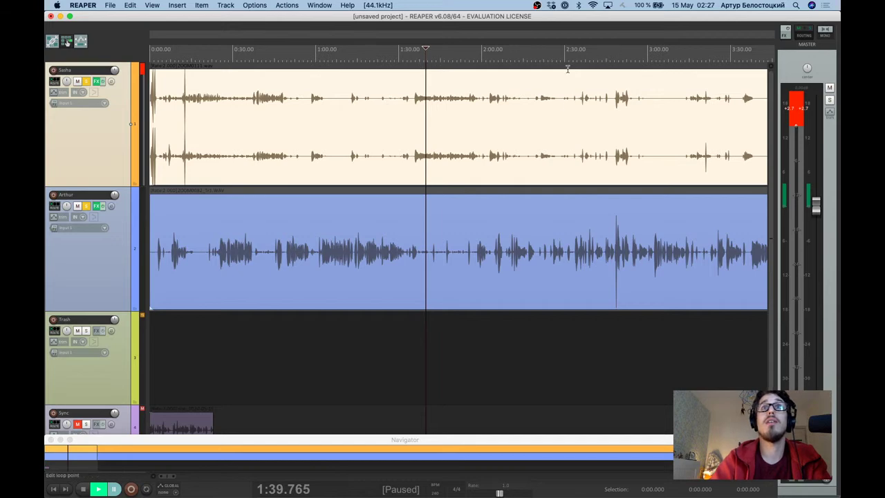
Insert a new empty track directly below the Trash track.
{"action": "scroll", "coordinate": [566, 69], "scroll_direction": "down", "scroll_amount": 3}
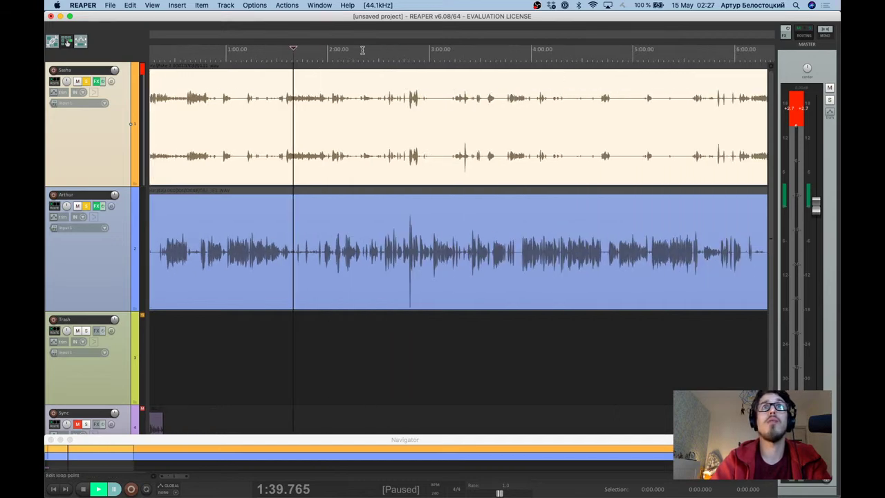
{"action": "scroll", "coordinate": [432, 171], "scroll_direction": "down", "scroll_amount": 3}
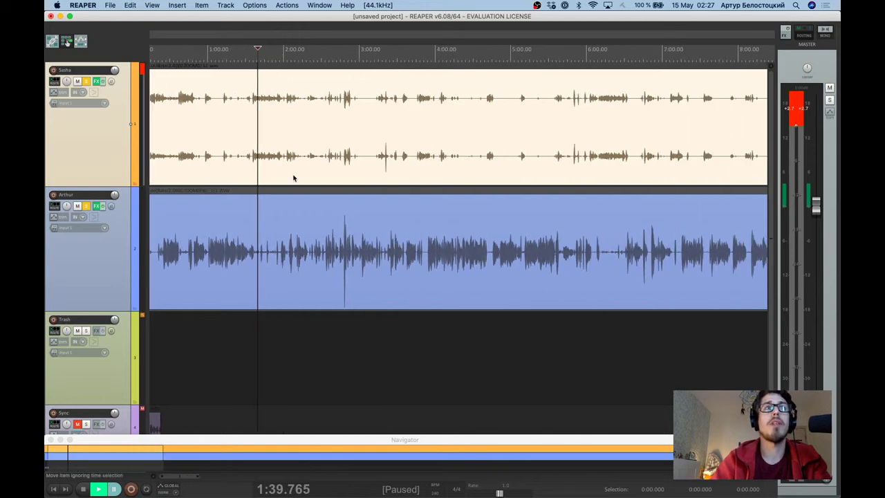
{"action": "scroll", "coordinate": [141, 356], "scroll_direction": "down", "scroll_amount": 2}
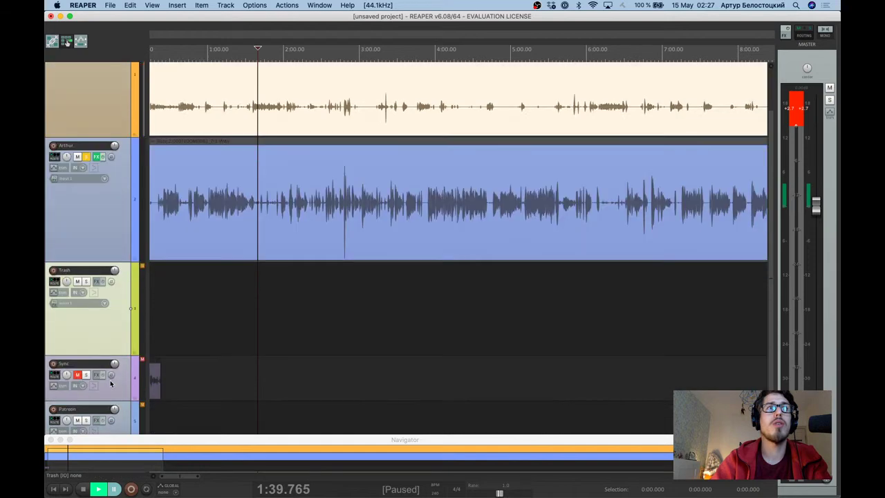
{"action": "scroll", "coordinate": [142, 304], "scroll_direction": "left", "scroll_amount": 1}
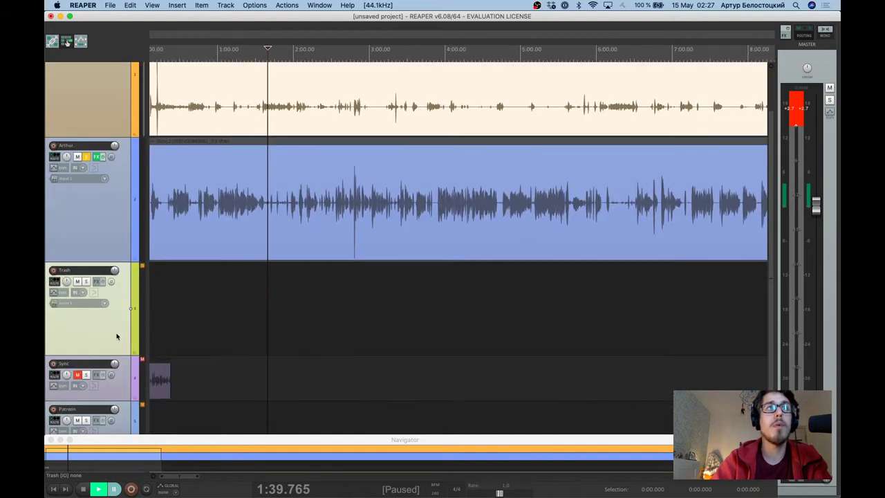
{"action": "key", "text": "super+t"}
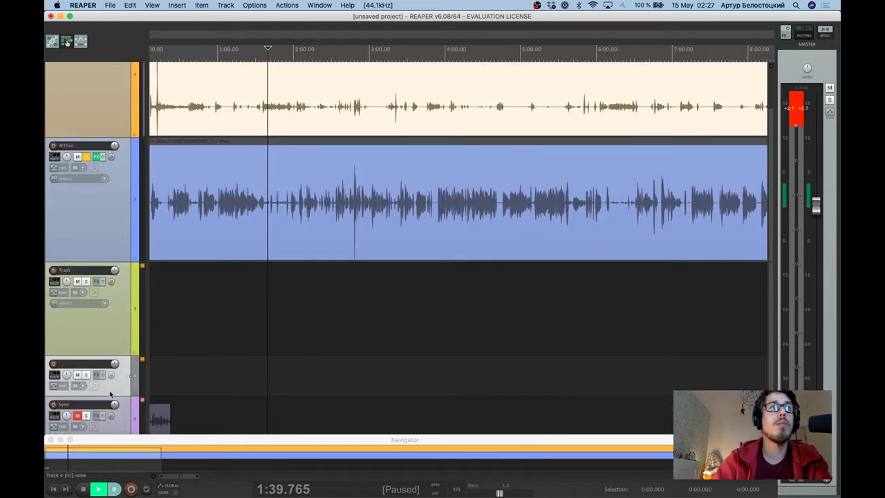
Try turning the Trash track into a folder, and undo it.
{"action": "left_click", "coordinate": [136, 353]}
{"action": "scroll", "coordinate": [123, 416], "scroll_direction": "down", "scroll_amount": 2}
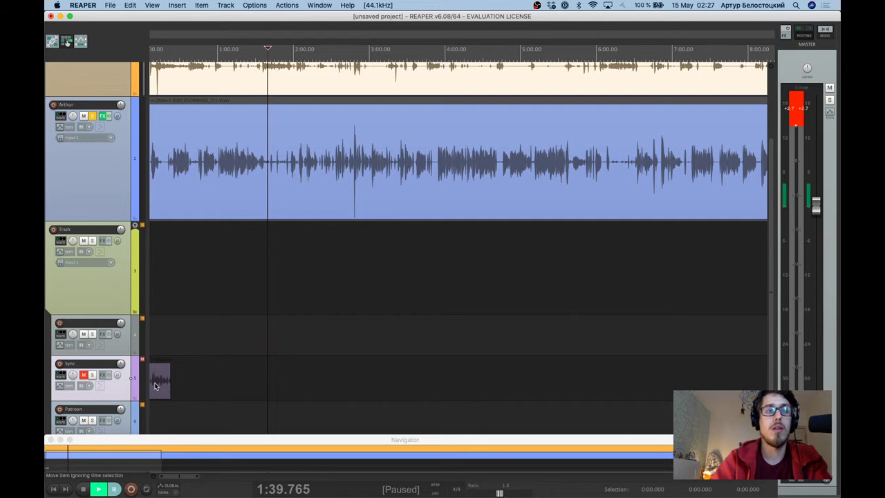
{"action": "key", "text": "super+z"}
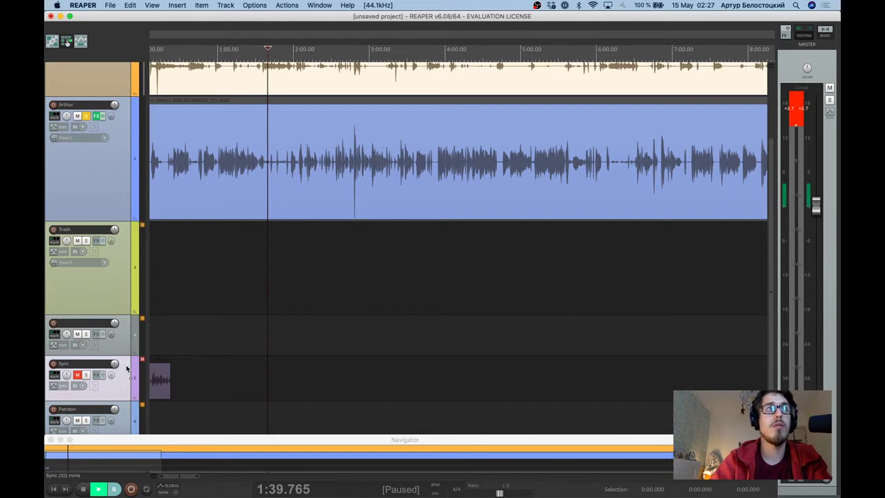
Make the Trash track a folder and move the Sync and Patreon tracks above it.
{"action": "left_click", "coordinate": [135, 313]}
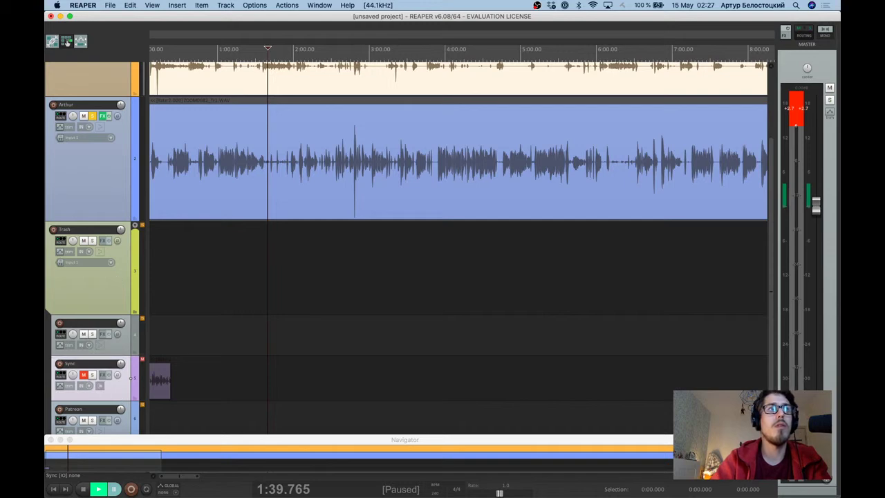
{"action": "left_click_drag", "start_coordinate": [104, 377], "coordinate": [123, 268]}
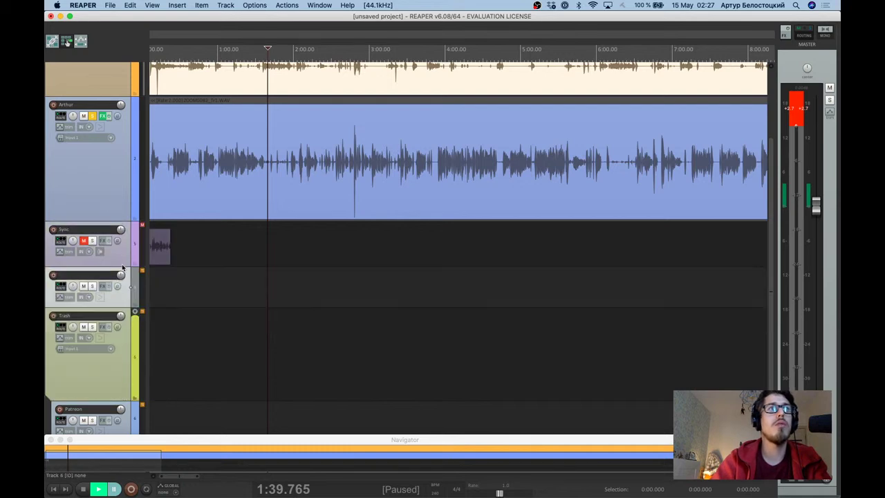
{"action": "left_click", "coordinate": [125, 423]}
{"action": "left_click_drag", "start_coordinate": [126, 300], "coordinate": [109, 313]}
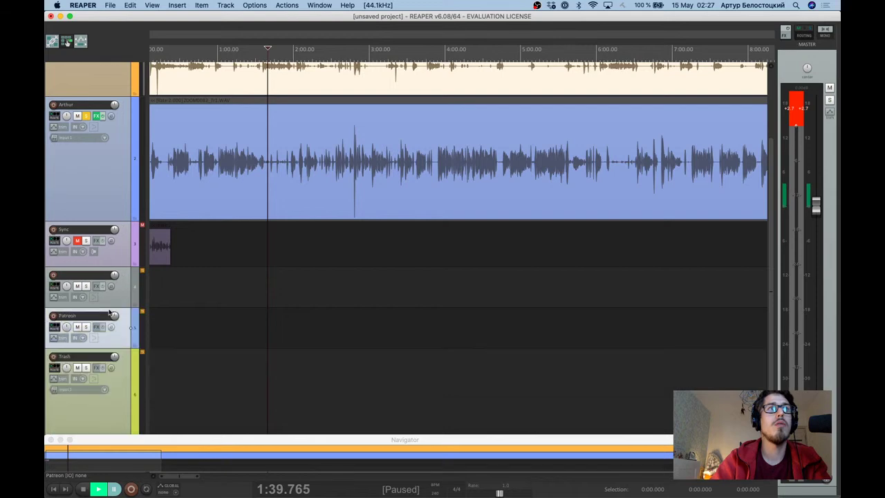
Move the unnamed track below Trash and make Trash a folder containing it.
{"action": "scroll", "coordinate": [105, 402], "scroll_direction": "left", "scroll_amount": 1}
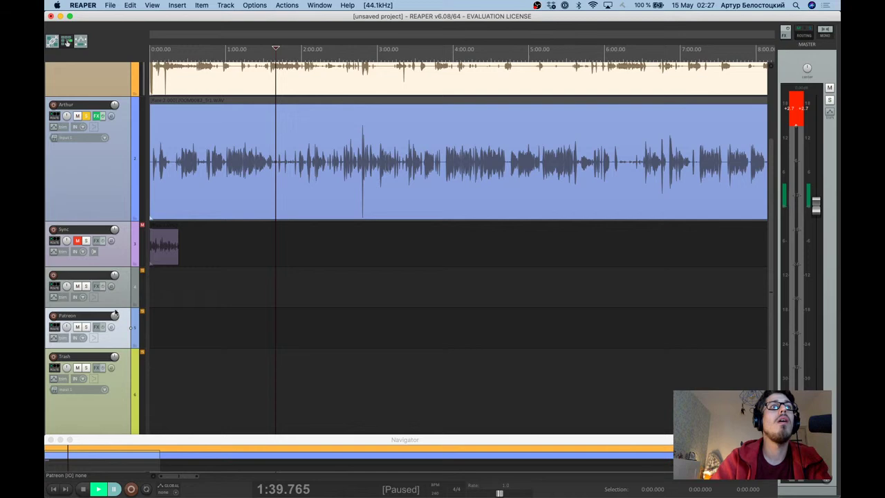
{"action": "left_click_drag", "start_coordinate": [115, 312], "coordinate": [103, 440]}
{"action": "left_click", "coordinate": [102, 397]}
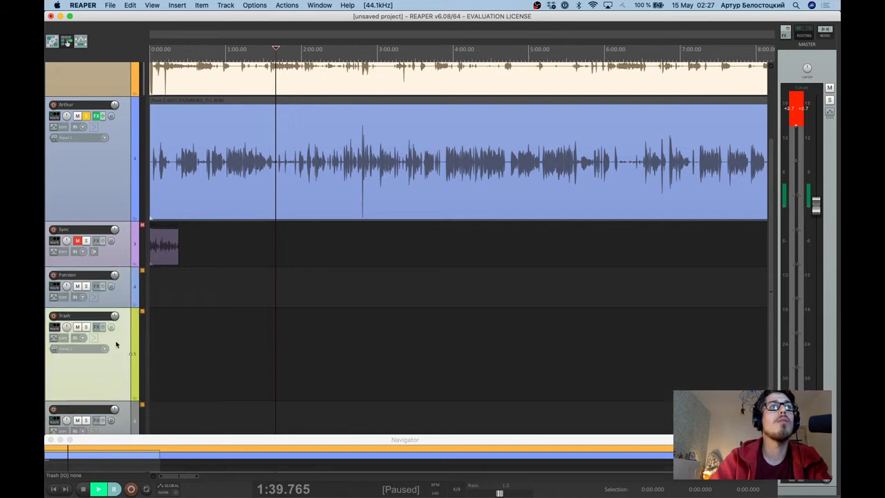
{"action": "left_click", "coordinate": [135, 399]}
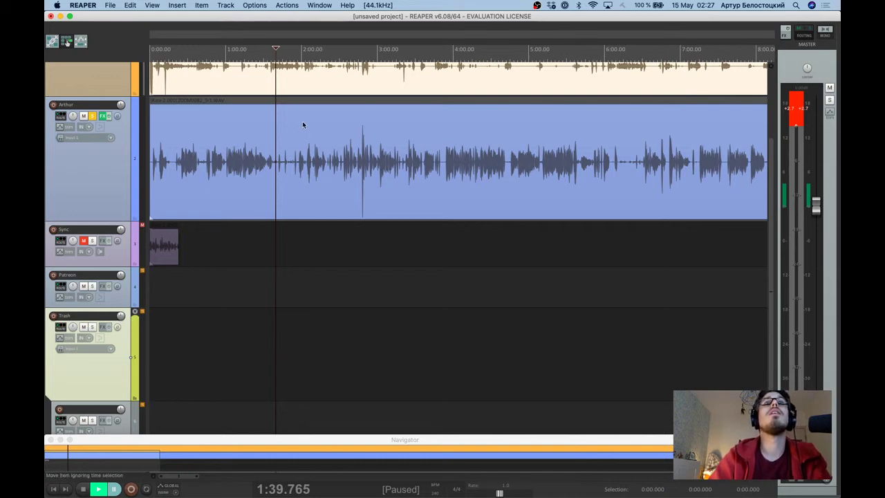
Play both processed voice tracks together from about 1:49, 2:48, 3:22 and 3:36 to check how they sound.
{"action": "left_click", "coordinate": [287, 49]}
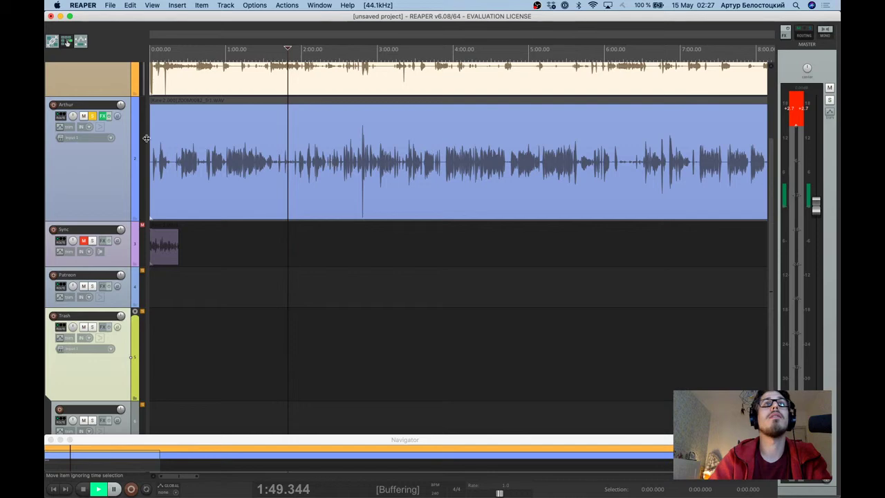
{"action": "scroll", "coordinate": [105, 179], "scroll_direction": "up", "scroll_amount": 3}
{"action": "scroll", "coordinate": [293, 142], "scroll_direction": "up", "scroll_amount": 1}
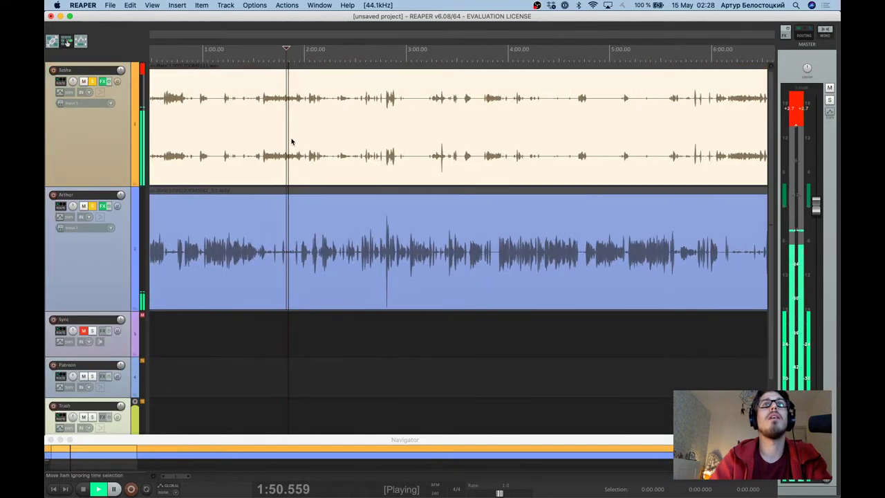
{"action": "left_click", "coordinate": [386, 48]}
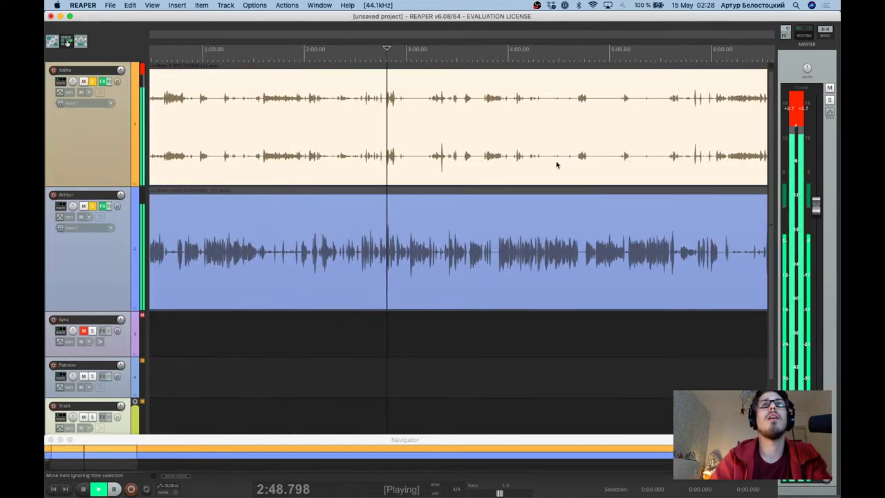
{"action": "scroll", "coordinate": [437, 109], "scroll_direction": "up", "scroll_amount": 1}
{"action": "scroll", "coordinate": [438, 109], "scroll_direction": "up", "scroll_amount": 1}
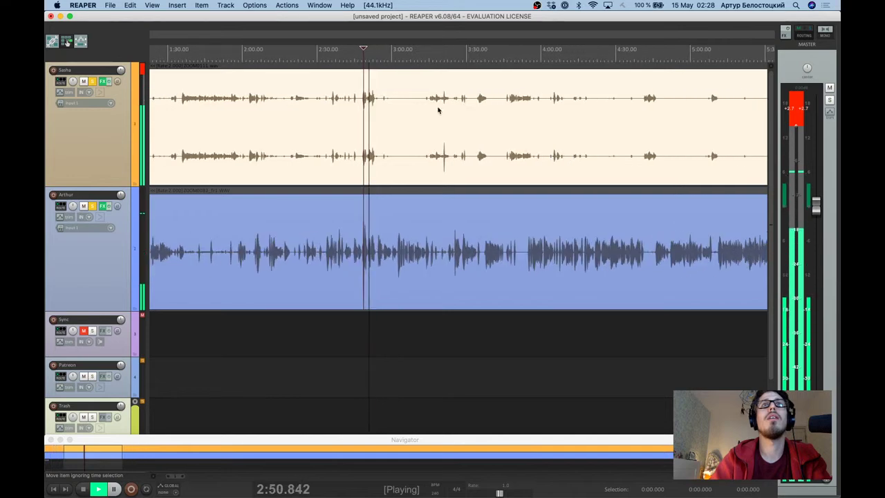
{"action": "scroll", "coordinate": [436, 109], "scroll_direction": "up", "scroll_amount": 2}
{"action": "left_click", "coordinate": [448, 58]}
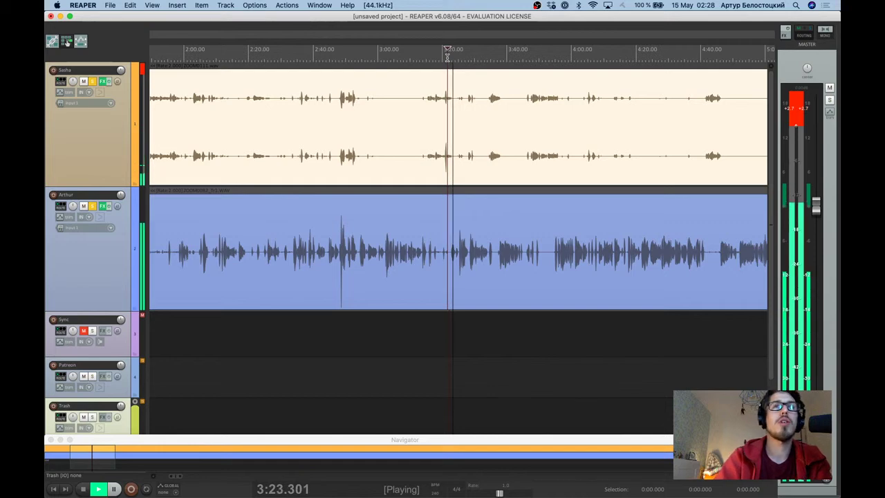
{"action": "left_click", "coordinate": [493, 57]}
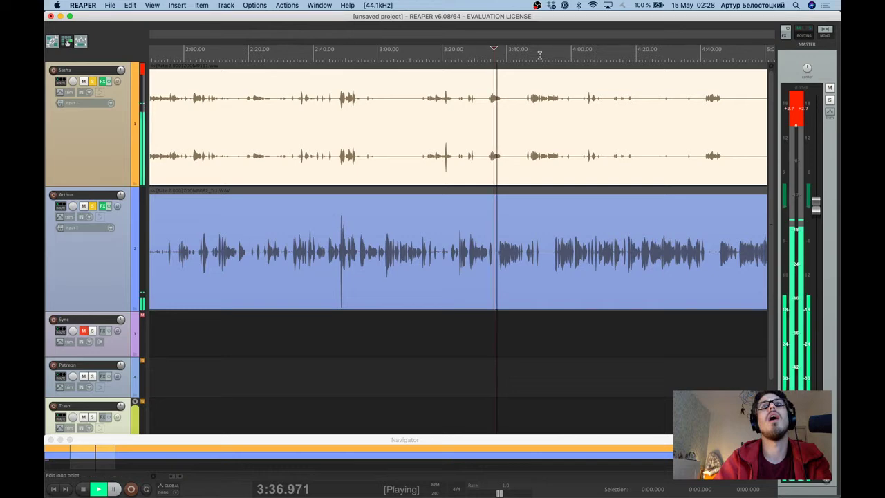
Play both voice tracks from about 4:41, 6:17, 5:34 and 5:08 to search for where the episode should begin.
{"action": "left_click", "coordinate": [539, 53]}
{"action": "left_click", "coordinate": [552, 58]}
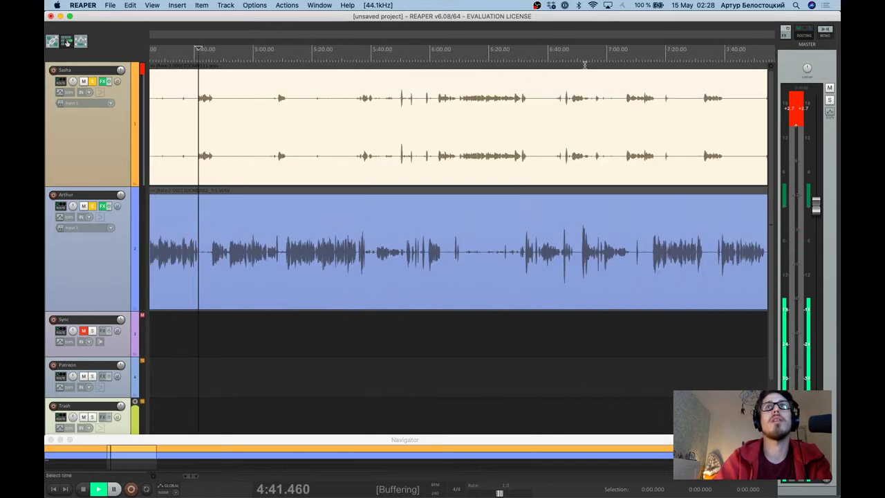
{"action": "left_click", "coordinate": [482, 53]}
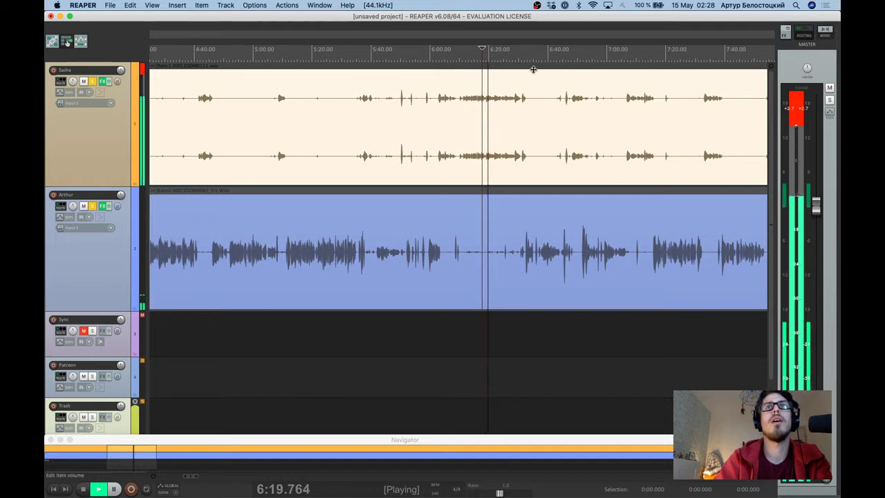
{"action": "left_click", "coordinate": [354, 53]}
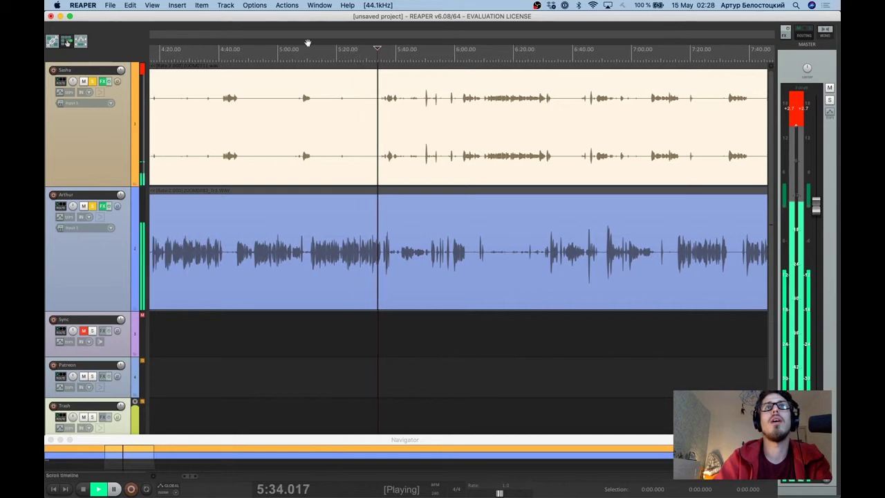
{"action": "left_click", "coordinate": [302, 54]}
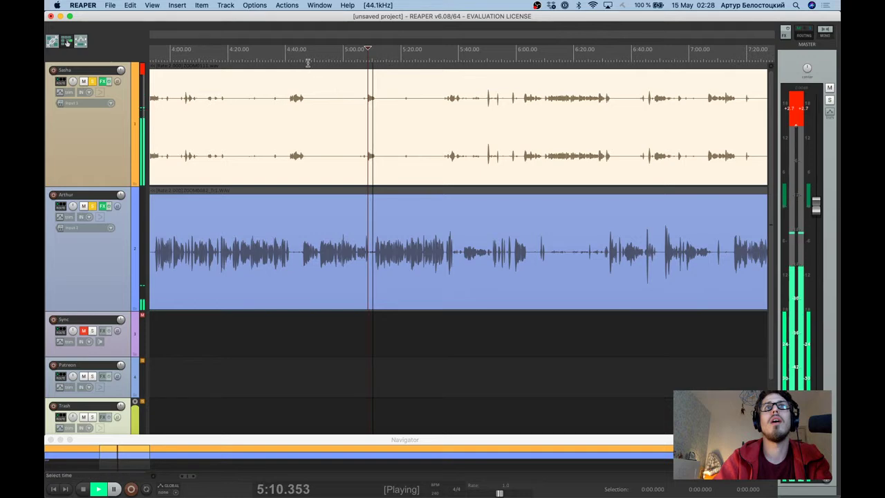
{"action": "key", "text": "ctrl+space"}
Play both voice tracks from about 5:14, 5:33 and 5:50 to narrow down the cut point, and pause playback.
{"action": "left_click", "coordinate": [385, 56]}
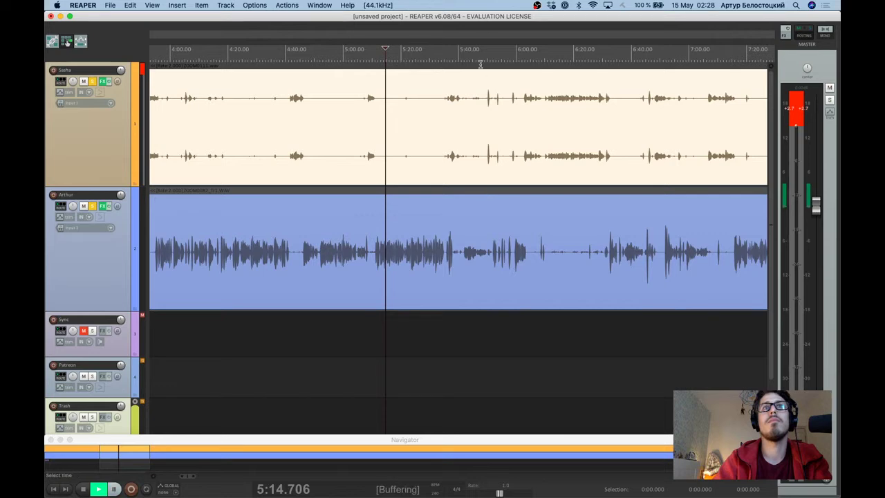
{"action": "left_click", "coordinate": [439, 56]}
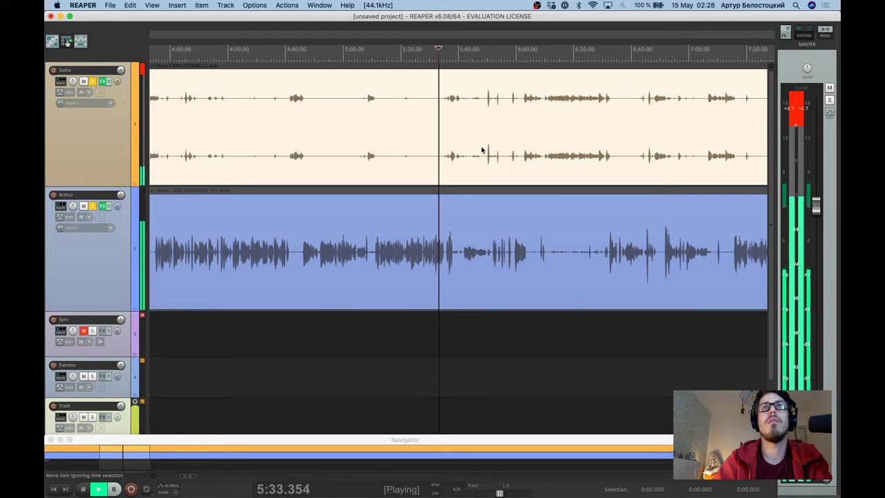
{"action": "scroll", "coordinate": [473, 135], "scroll_direction": "up", "scroll_amount": 2}
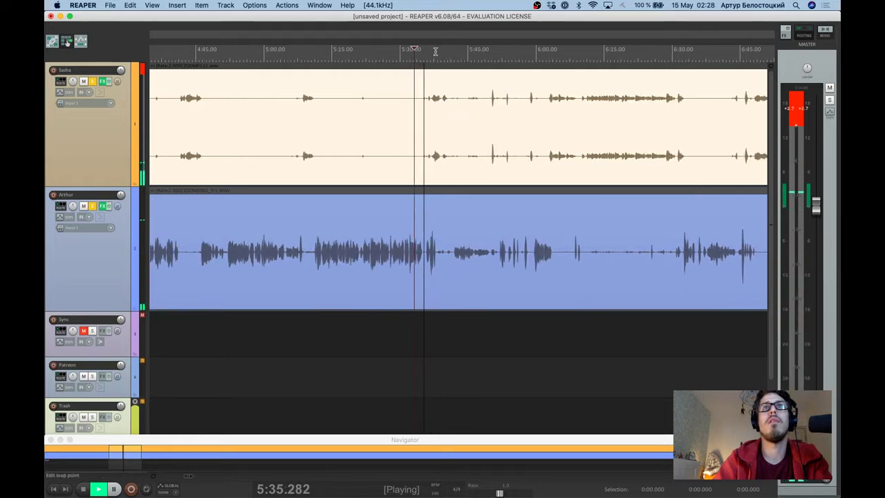
{"action": "left_click", "coordinate": [490, 53]}
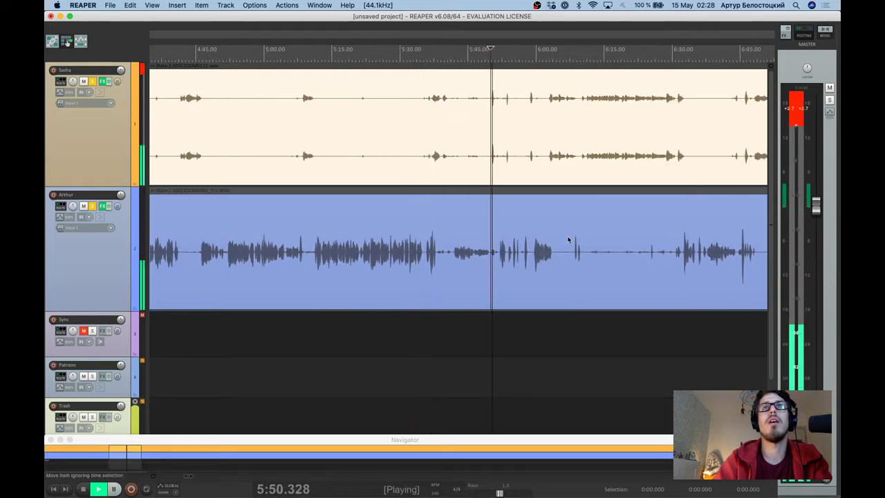
{"action": "scroll", "coordinate": [565, 225], "scroll_direction": "up", "scroll_amount": 3}
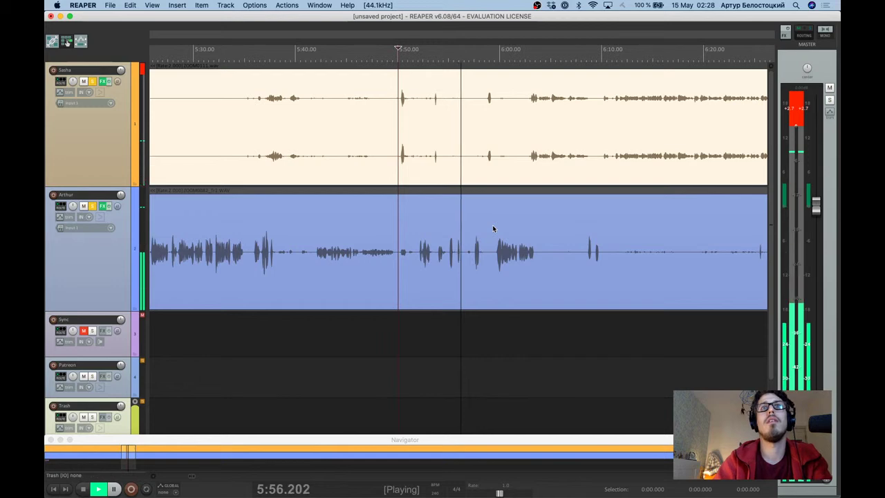
{"action": "scroll", "coordinate": [493, 226], "scroll_direction": "up", "scroll_amount": 2}
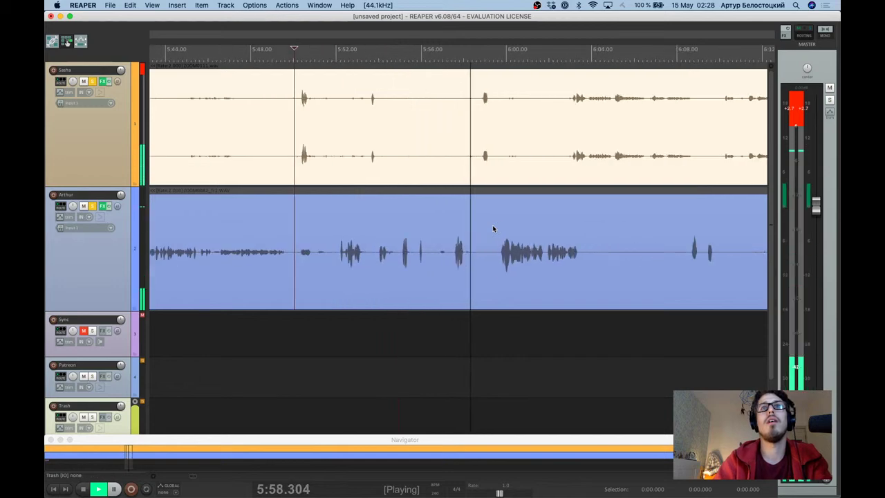
{"action": "key", "text": "ctrl+space"}
Split the recordings on both voice tracks at about 5:57, just before the second voice resumes speaking.
{"action": "left_click", "coordinate": [450, 257]}
{"action": "scroll", "coordinate": [450, 257], "scroll_direction": "up", "scroll_amount": 2}
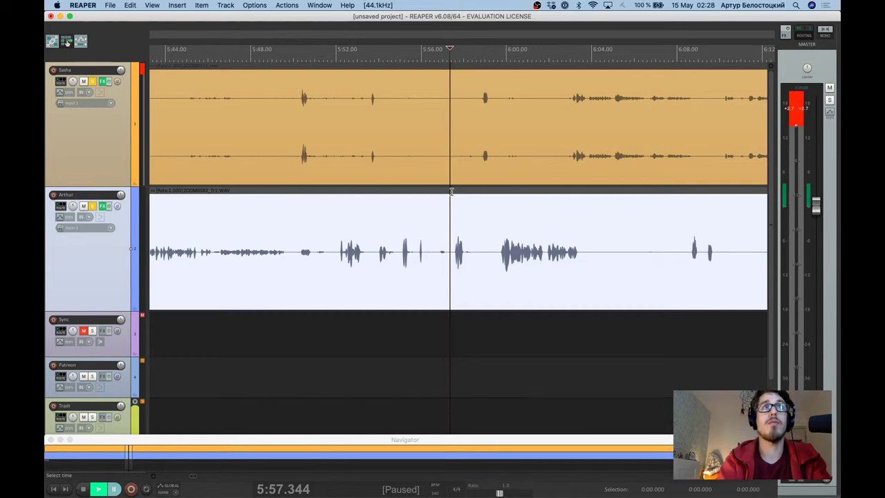
{"action": "key", "text": "ctrl+a"}
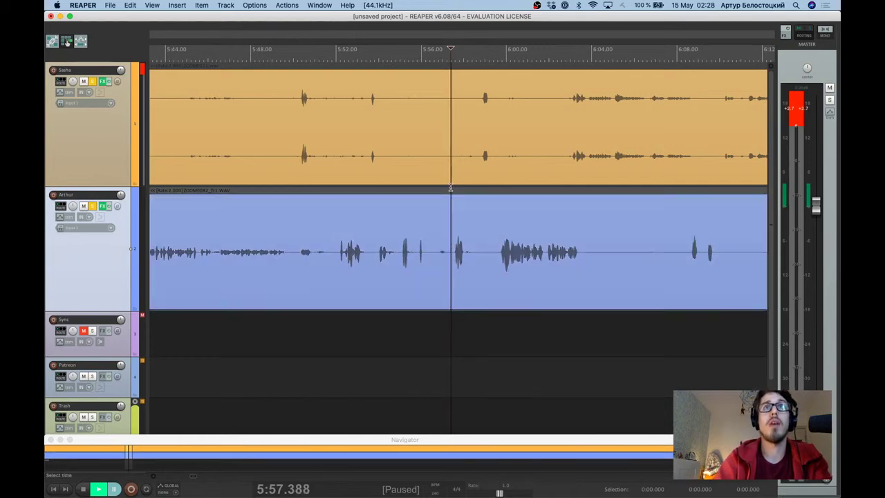
{"action": "key", "text": "s"}
Cut the parts before the split from both voice tracks with ripple editing so the remaining audio moves to the project start.
{"action": "left_click", "coordinate": [439, 150]}
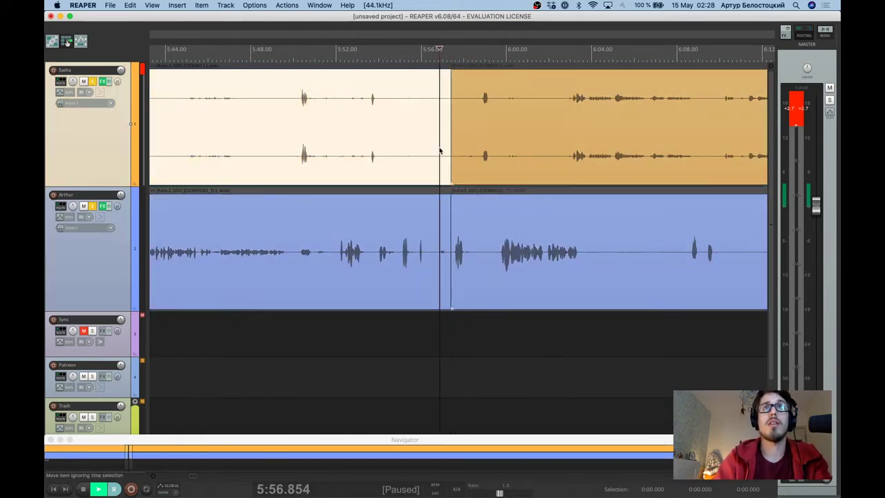
{"action": "left_click", "coordinate": [402, 240], "text": "ctrl"}
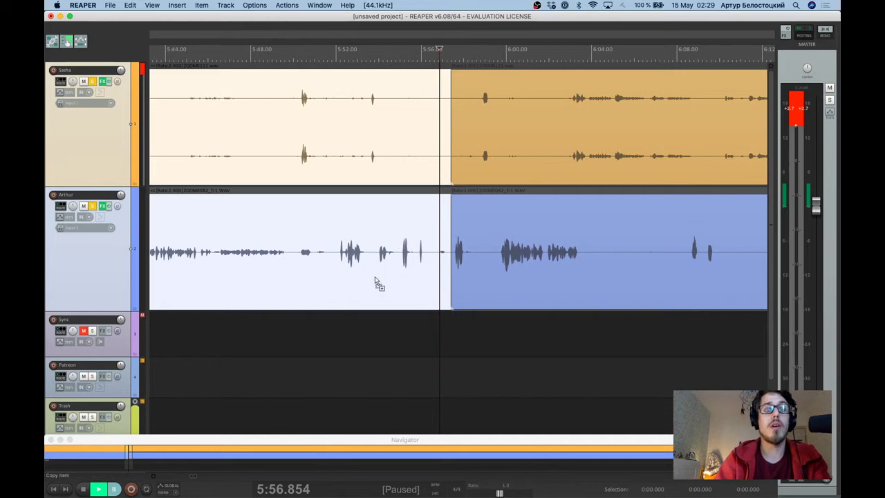
{"action": "key", "text": "super+z"}
Paste the cut parts at the project start on the Trash track and the unnamed track inside it, with ripple editing off.
{"action": "scroll", "coordinate": [360, 274], "scroll_direction": "left", "scroll_amount": 5}
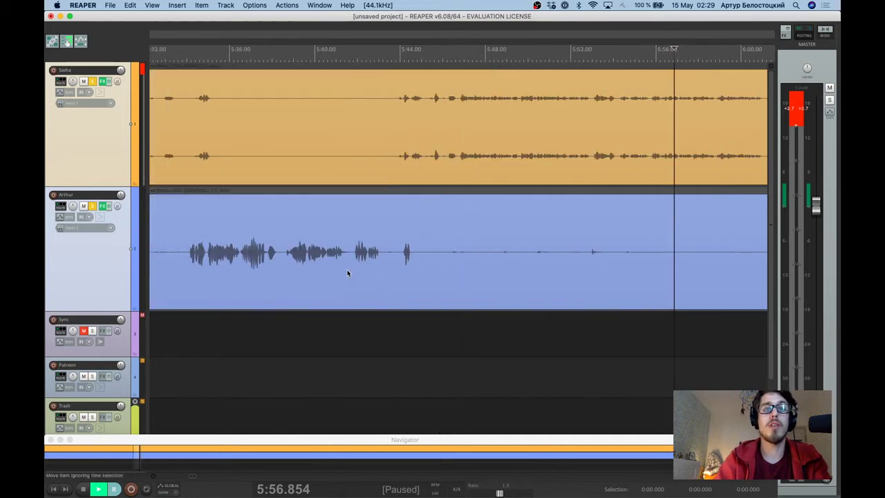
{"action": "scroll", "coordinate": [340, 276], "scroll_direction": "left", "scroll_amount": 15}
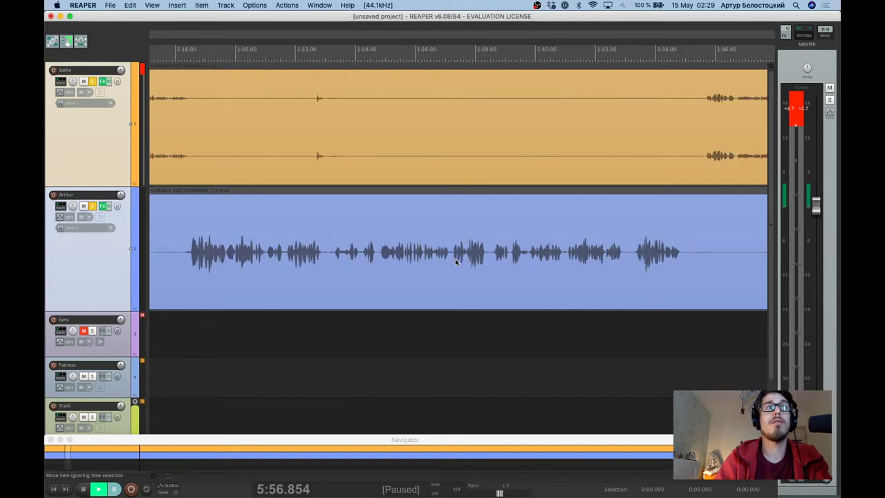
{"action": "scroll", "coordinate": [455, 262], "scroll_direction": "left", "scroll_amount": 2}
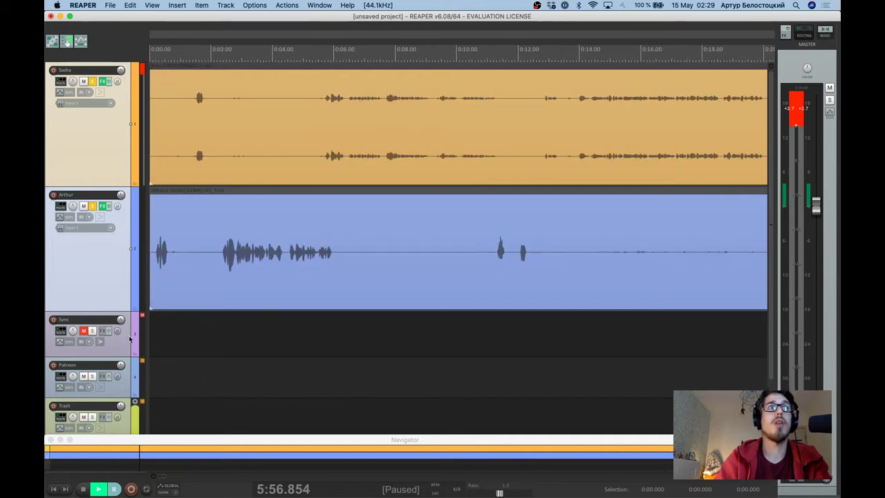
{"action": "scroll", "coordinate": [129, 338], "scroll_direction": "down", "scroll_amount": 3}
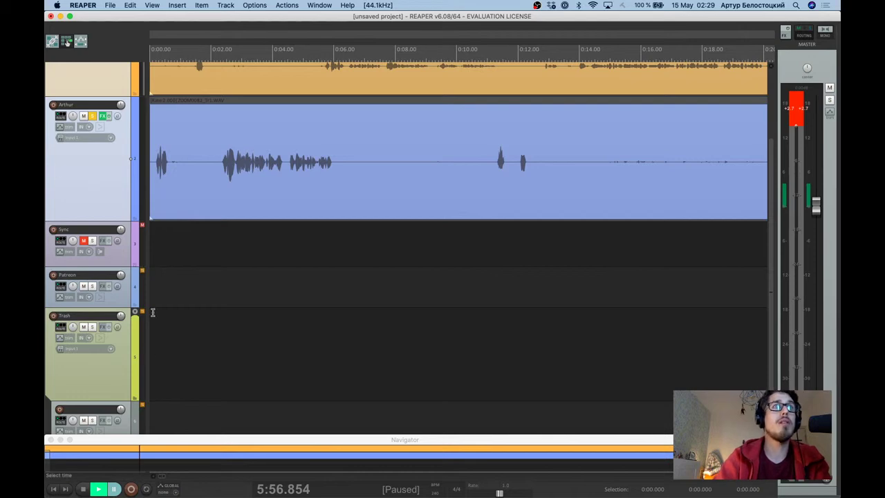
{"action": "scroll", "coordinate": [149, 364], "scroll_direction": "down", "scroll_amount": 4}
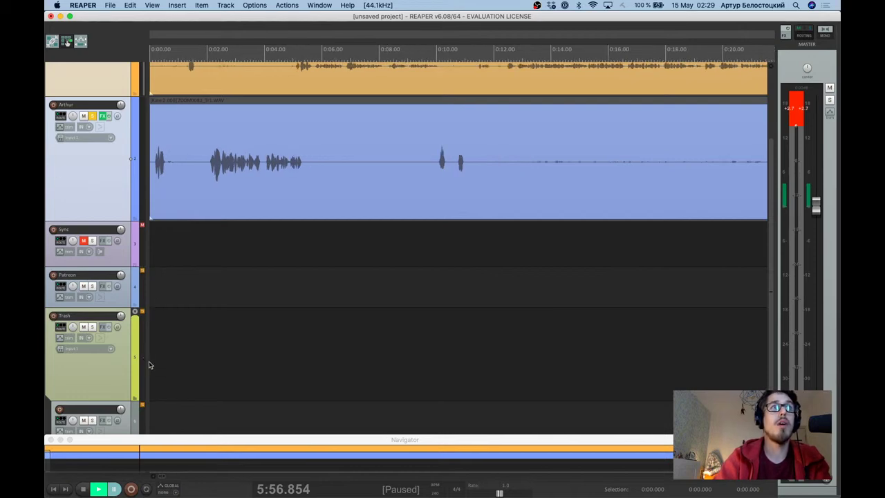
{"action": "left_click", "coordinate": [154, 364]}
{"action": "key", "text": "Home"}
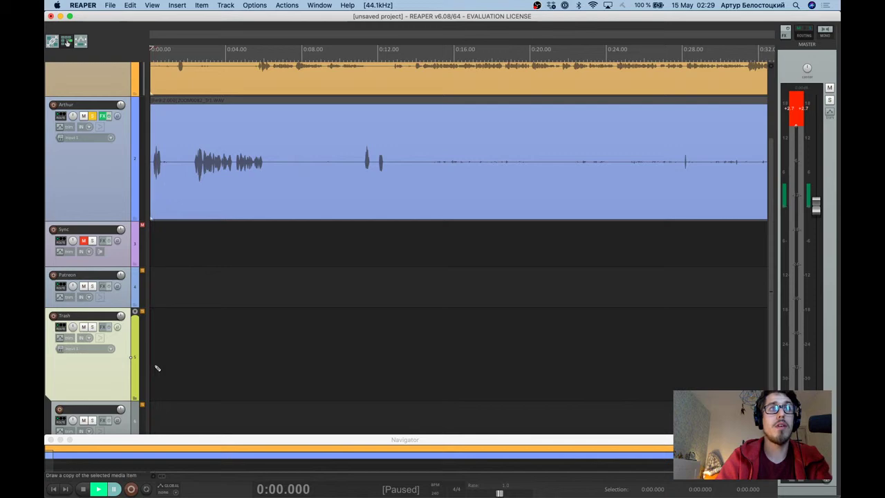
{"action": "key", "text": "End"}
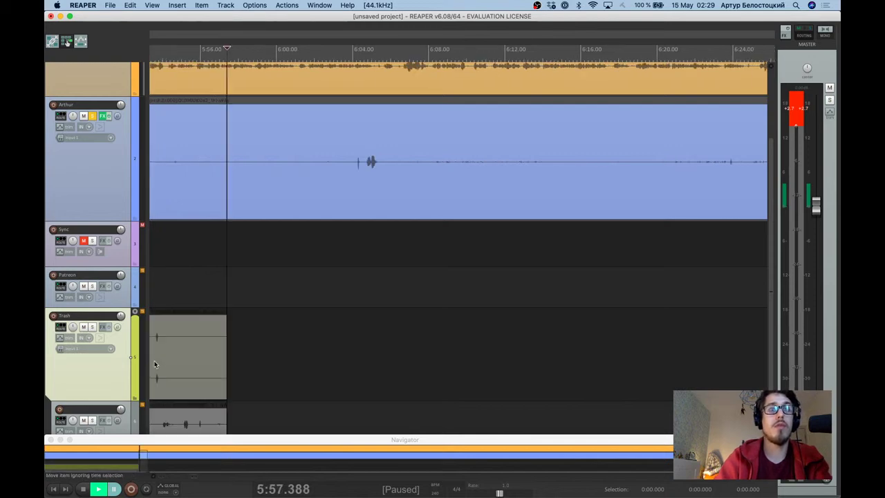
{"action": "scroll", "coordinate": [323, 346], "scroll_direction": "down", "scroll_amount": 10}
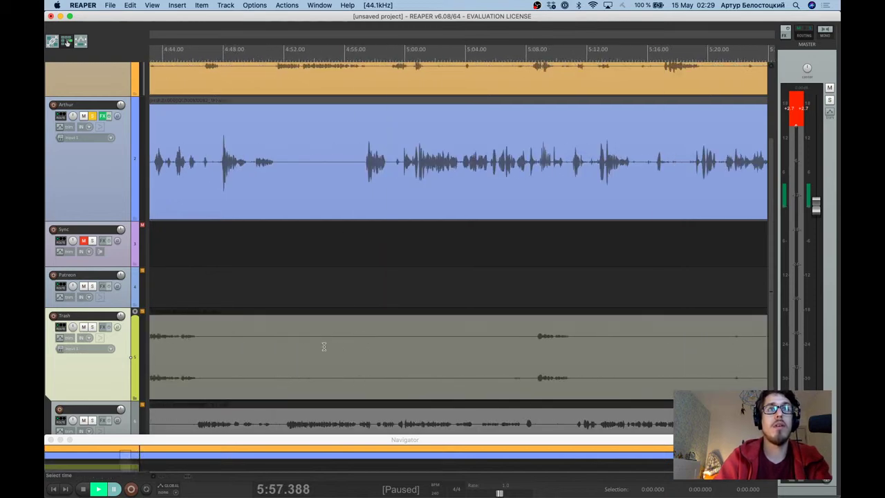
{"action": "scroll", "coordinate": [324, 347], "scroll_direction": "down", "scroll_amount": 1}
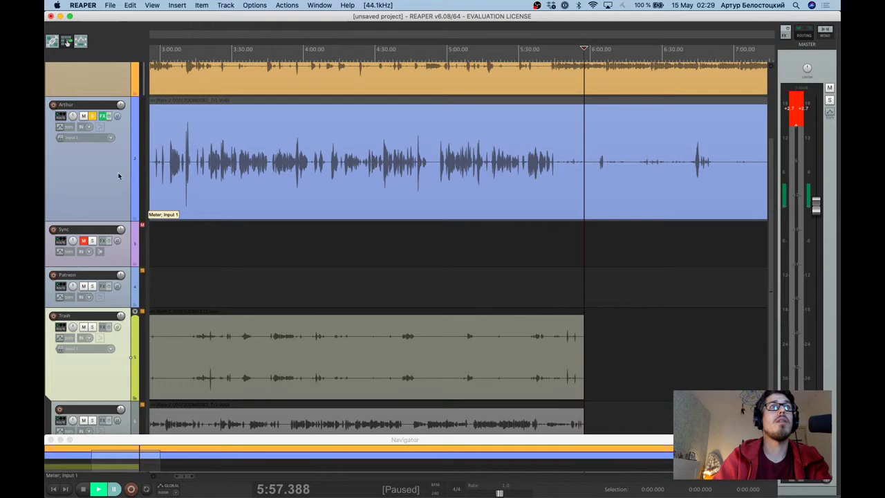
Move the pasted items on the Trash tracks well past the end of the episode, to about 1:27:15.
{"action": "scroll", "coordinate": [230, 132], "scroll_direction": "up", "scroll_amount": 3}
{"action": "scroll", "coordinate": [238, 124], "scroll_direction": "left", "scroll_amount": 6}
{"action": "left_click", "coordinate": [158, 48]}
{"action": "scroll", "coordinate": [178, 162], "scroll_direction": "down", "scroll_amount": 12}
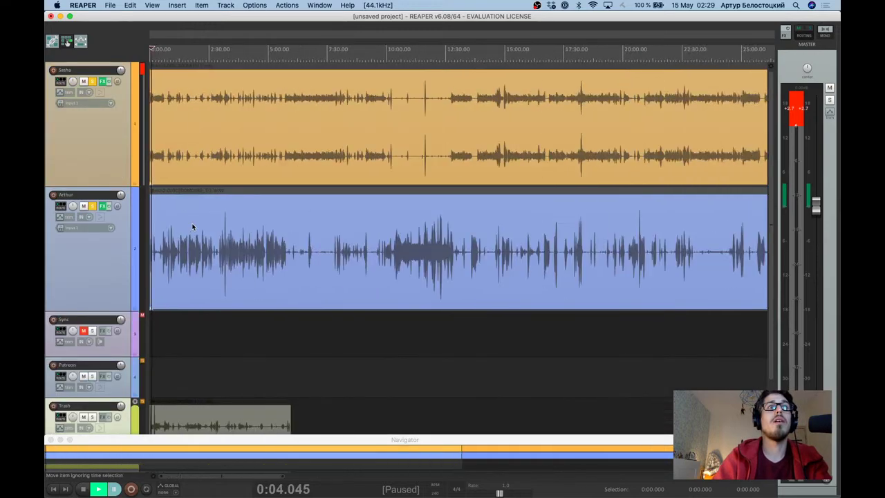
{"action": "scroll", "coordinate": [166, 401], "scroll_direction": "up", "scroll_amount": 4}
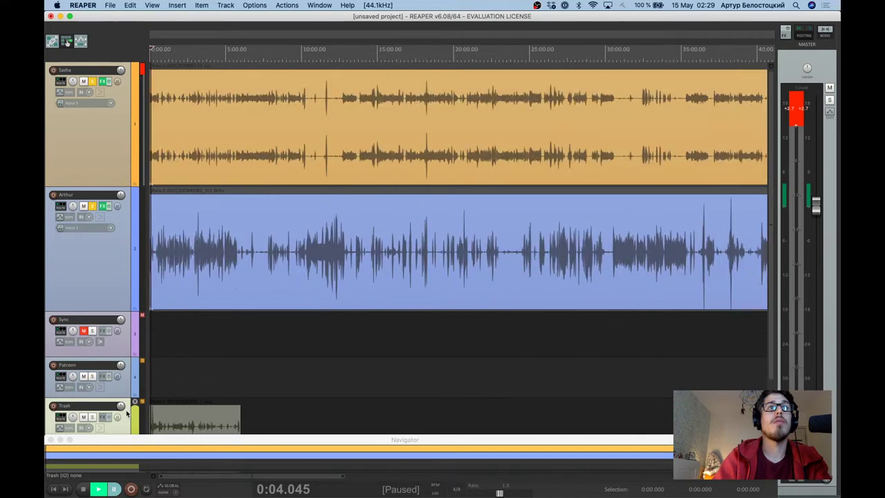
{"action": "scroll", "coordinate": [253, 411], "scroll_direction": "down", "scroll_amount": 1}
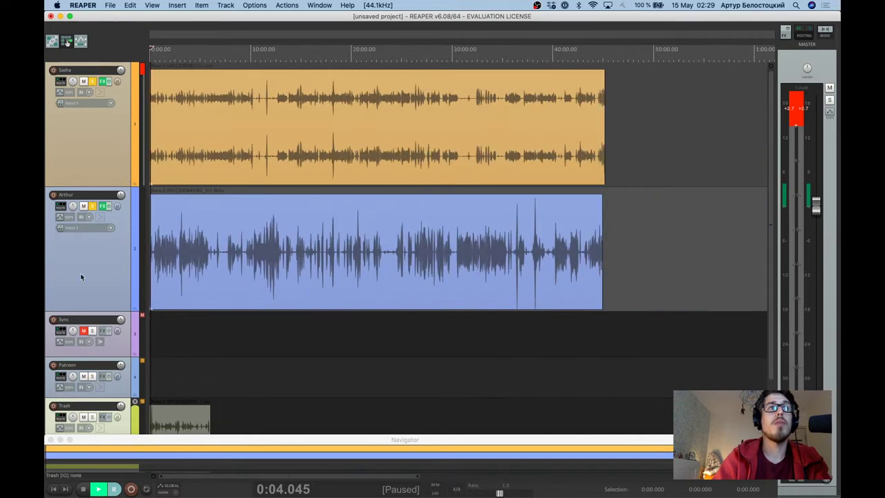
{"action": "scroll", "coordinate": [215, 336], "scroll_direction": "down", "scroll_amount": 3}
{"action": "left_click_drag", "start_coordinate": [250, 420], "coordinate": [804, 326]}
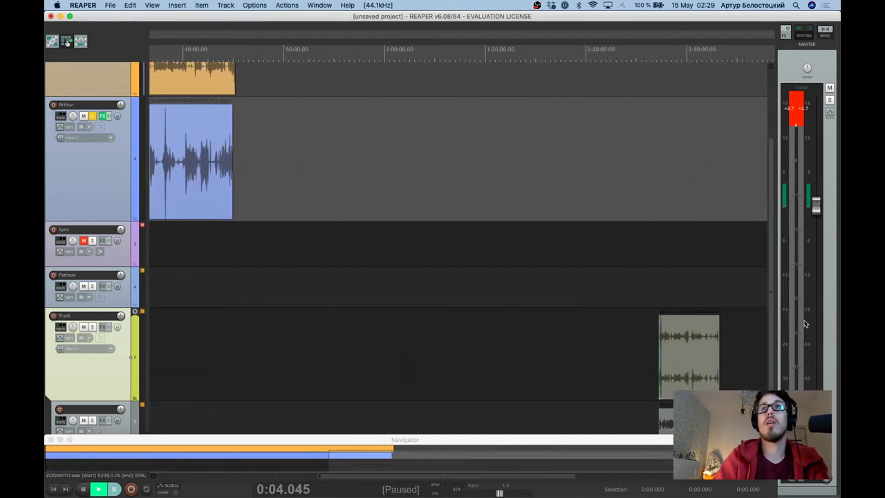
{"action": "scroll", "coordinate": [692, 276], "scroll_direction": "left", "scroll_amount": 10}
{"action": "scroll", "coordinate": [121, 162], "scroll_direction": "up", "scroll_amount": 3}
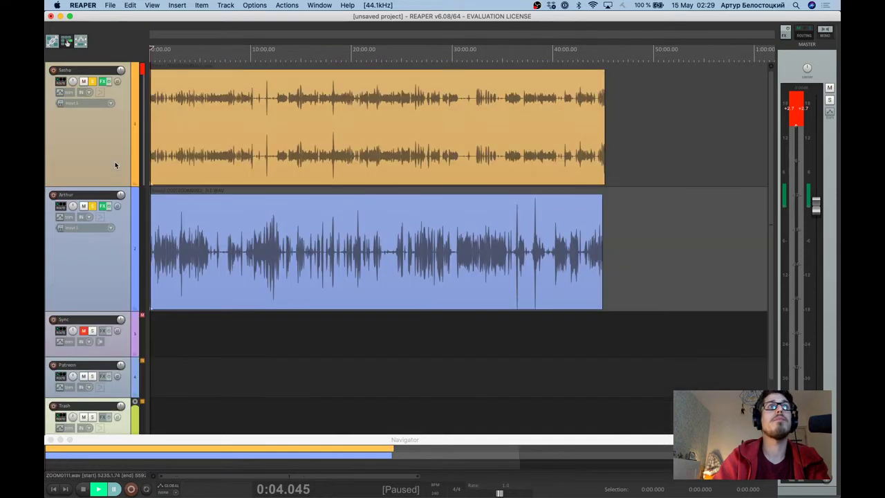
Play the episode from the project start and listen to the first minute on both voice tracks to find unwanted talk.
{"action": "key", "text": "Home"}
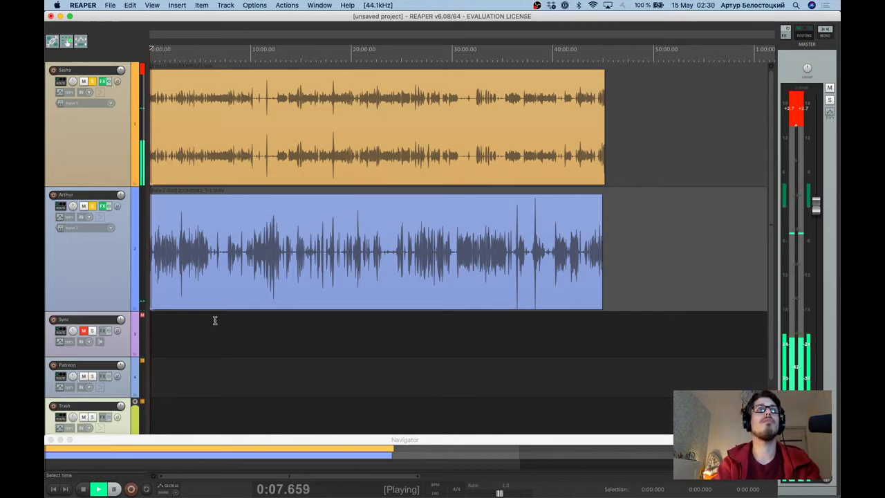
{"action": "scroll", "coordinate": [186, 251], "scroll_direction": "up", "scroll_amount": 5}
{"action": "scroll", "coordinate": [160, 138], "scroll_direction": "up", "scroll_amount": 3}
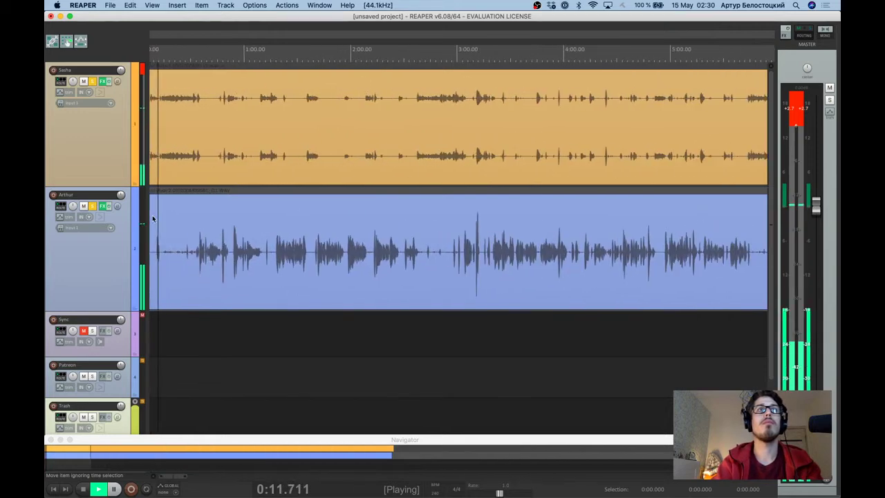
{"action": "scroll", "coordinate": [183, 194], "scroll_direction": "left", "scroll_amount": 2}
{"action": "scroll", "coordinate": [178, 176], "scroll_direction": "up", "scroll_amount": 3}
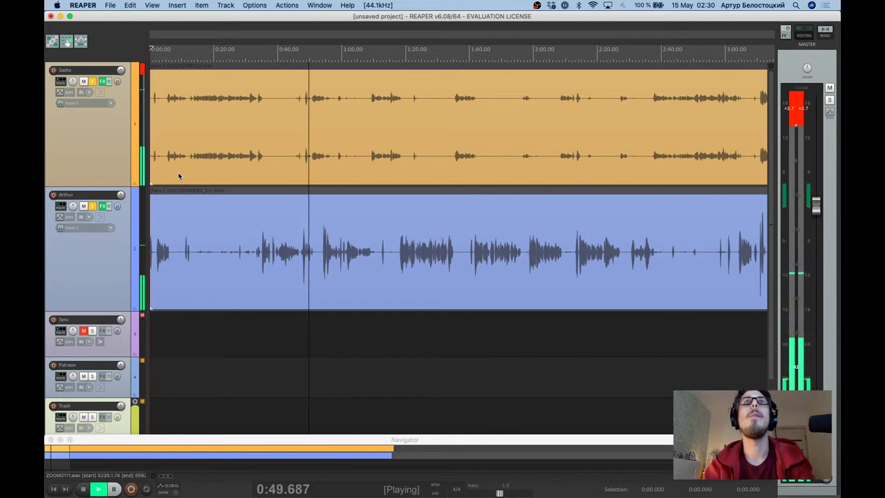
{"action": "scroll", "coordinate": [270, 176], "scroll_direction": "up", "scroll_amount": 5}
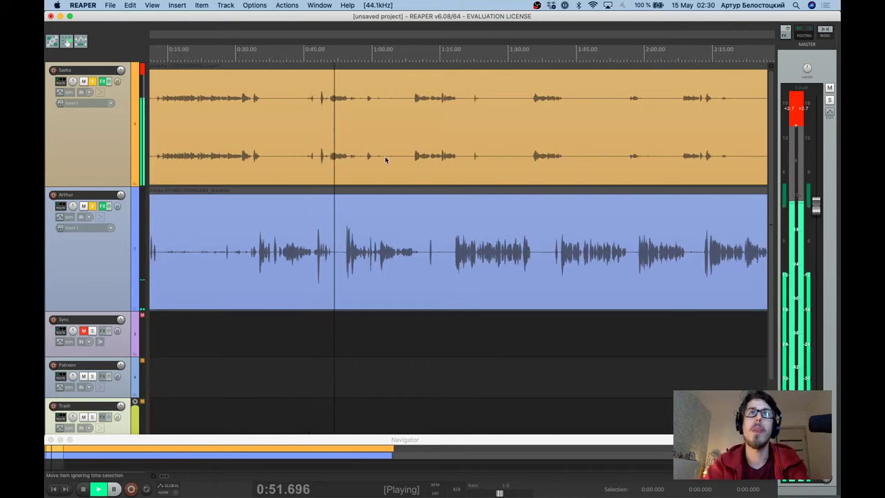
{"action": "scroll", "coordinate": [305, 163], "scroll_direction": "up", "scroll_amount": 2}
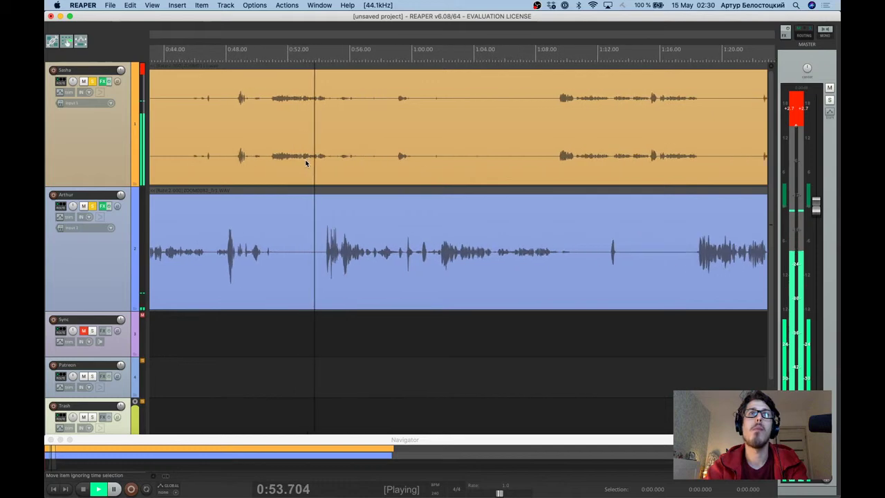
{"action": "scroll", "coordinate": [354, 200], "scroll_direction": "up", "scroll_amount": 6}
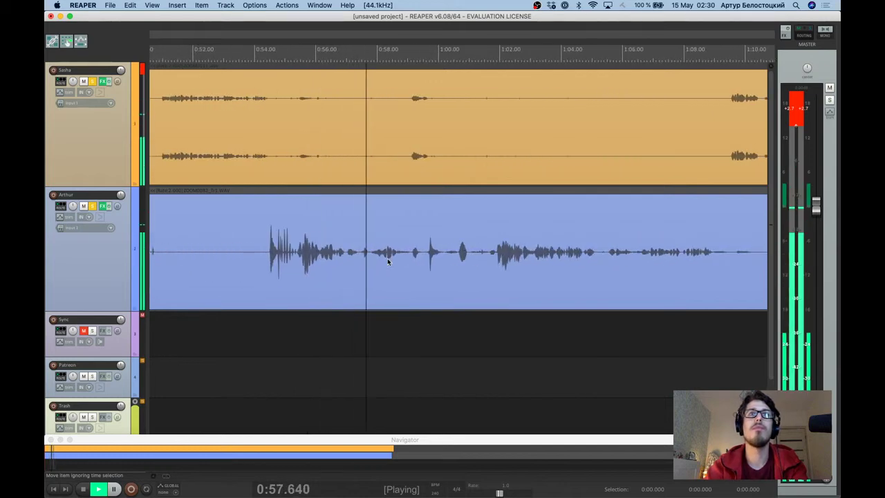
{"action": "scroll", "coordinate": [415, 201], "scroll_direction": "down", "scroll_amount": 2}
{"action": "scroll", "coordinate": [414, 200], "scroll_direction": "right", "scroll_amount": 5}
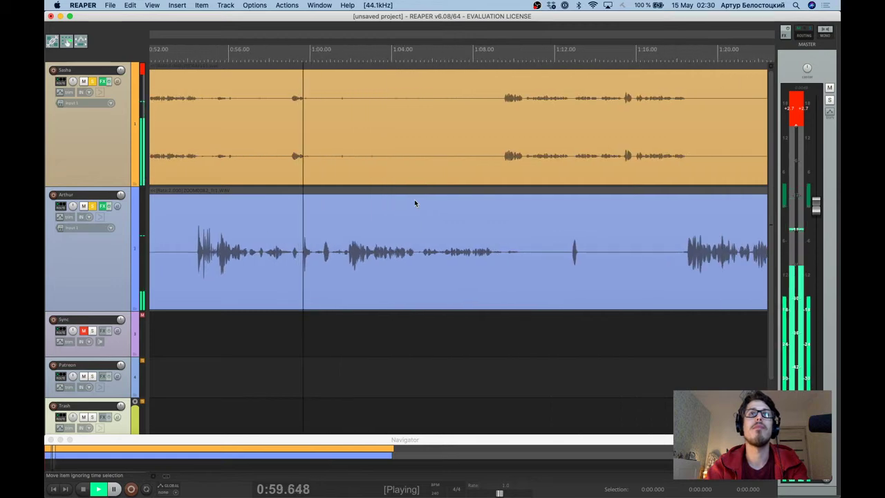
{"action": "scroll", "coordinate": [396, 230], "scroll_direction": "up", "scroll_amount": 2}
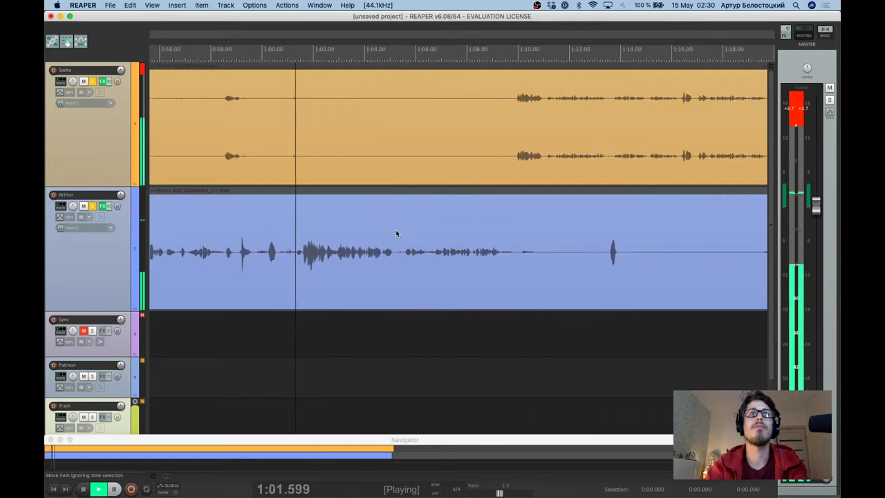
{"action": "scroll", "coordinate": [396, 230], "scroll_direction": "down", "scroll_amount": 4}
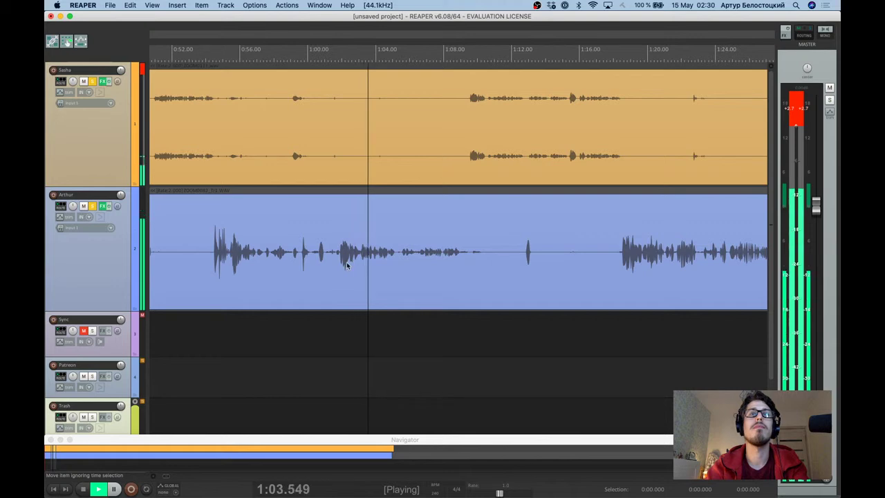
Split both voice tracks at about 1:01.7, just before the second voice starts its next phrase.
{"action": "scroll", "coordinate": [320, 270], "scroll_direction": "up", "scroll_amount": 3}
{"action": "key", "text": "ctrl+space"}
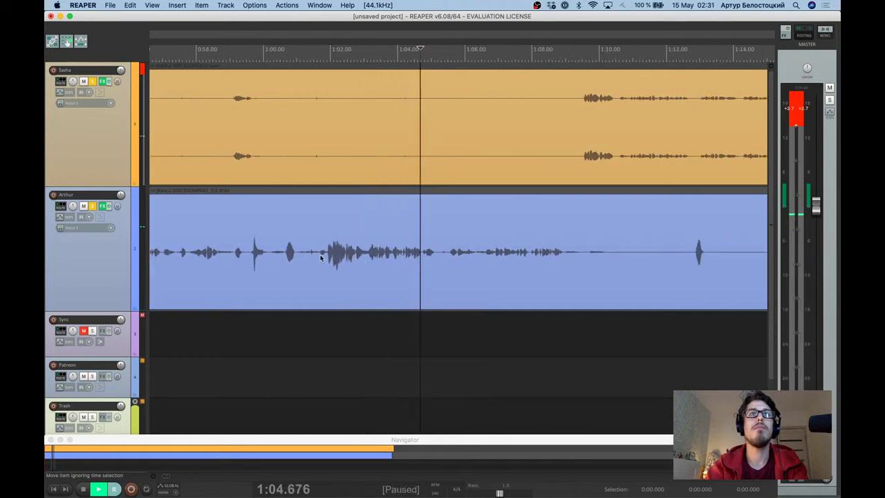
{"action": "left_click", "coordinate": [320, 258]}
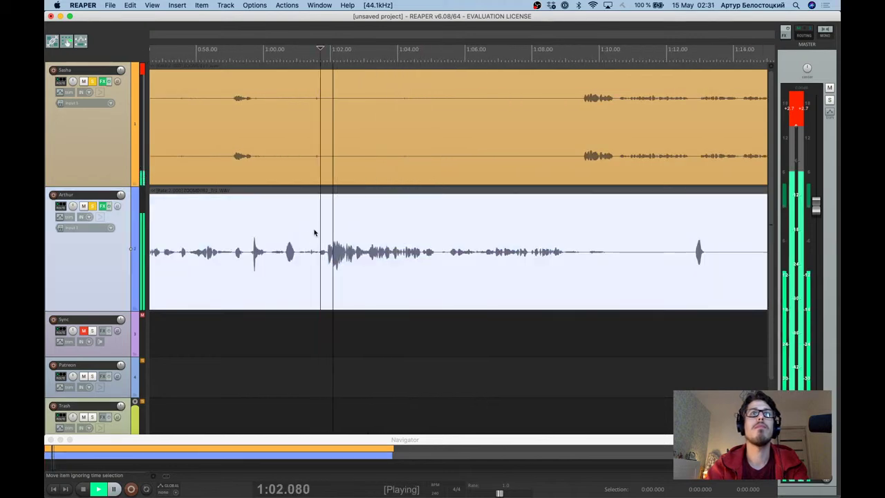
{"action": "key", "text": "ctrl+space"}
{"action": "scroll", "coordinate": [324, 253], "scroll_direction": "up", "scroll_amount": 2}
{"action": "left_click_drag", "start_coordinate": [325, 254], "coordinate": [322, 253]}
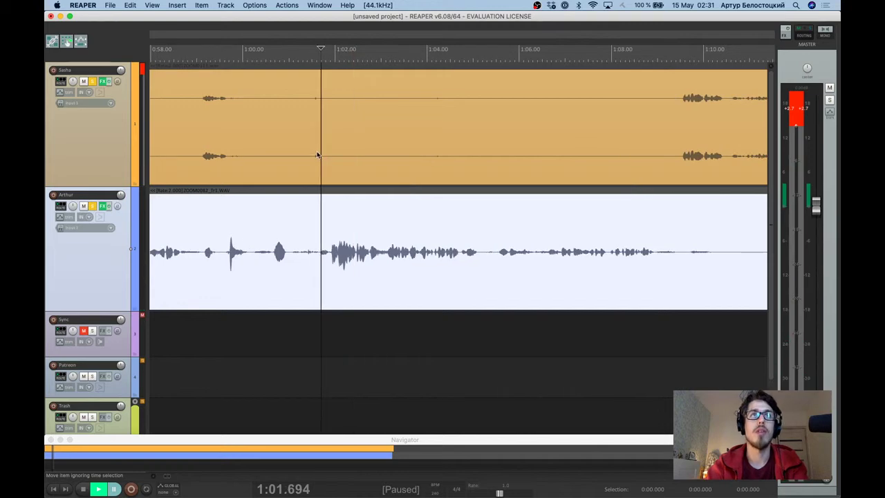
{"action": "left_click", "coordinate": [320, 190]}
{"action": "left_click", "coordinate": [320, 189]}
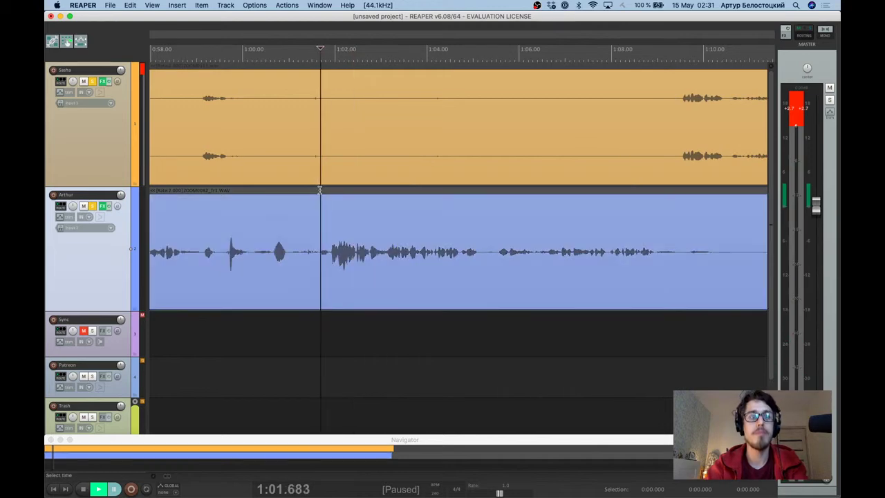
{"action": "key", "text": "s"}
{"action": "scroll", "coordinate": [320, 190], "scroll_direction": "down", "scroll_amount": 2}
{"action": "scroll", "coordinate": [319, 190], "scroll_direction": "down", "scroll_amount": 2}
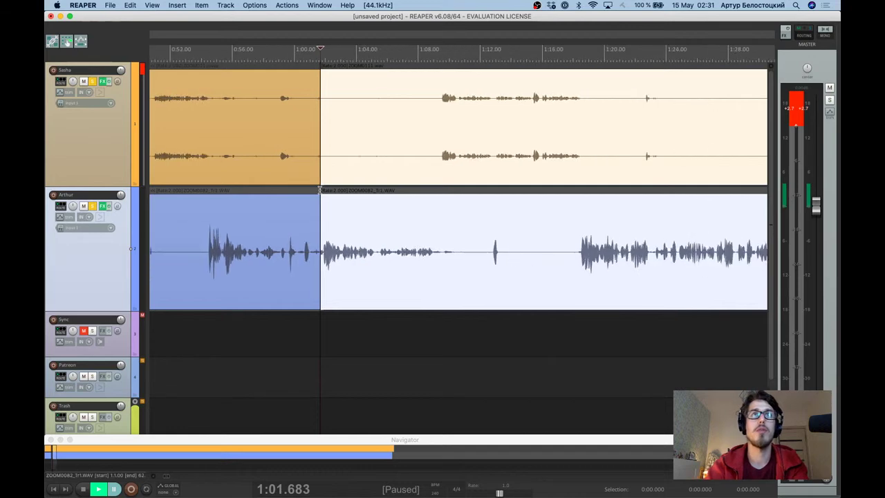
Audition both voice tracks at several points after the split, from about 1:07 to 2:02.
{"action": "key", "text": "ctrl+space"}
{"action": "left_click", "coordinate": [406, 59]}
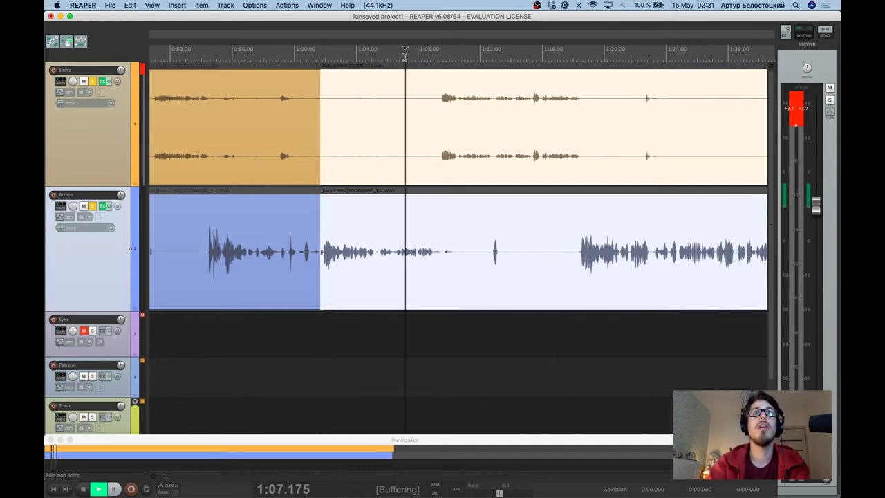
{"action": "key", "text": "ctrl+space"}
{"action": "left_click", "coordinate": [449, 61]}
{"action": "key", "text": "ctrl+space"}
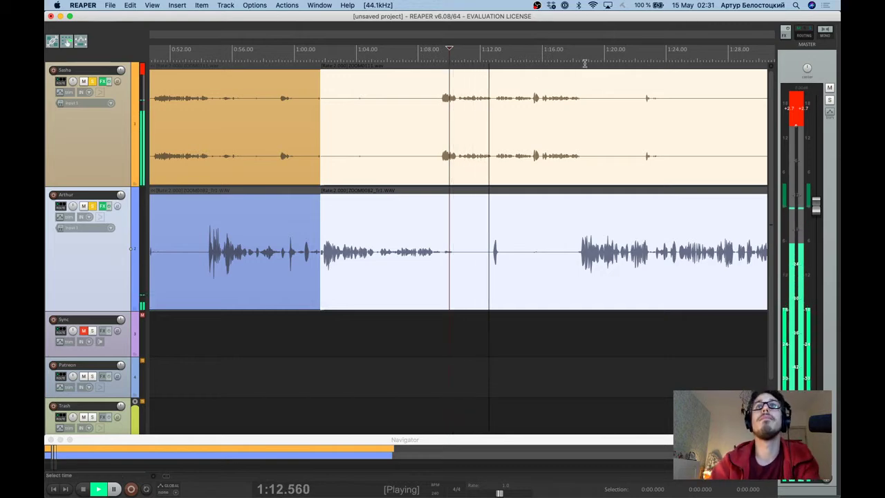
{"action": "left_click", "coordinate": [582, 107]}
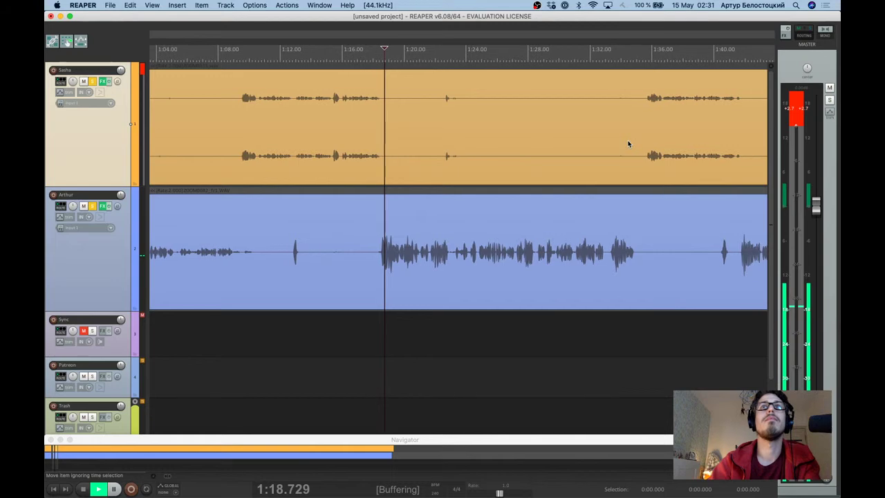
{"action": "scroll", "coordinate": [628, 85], "scroll_direction": "down", "scroll_amount": 3}
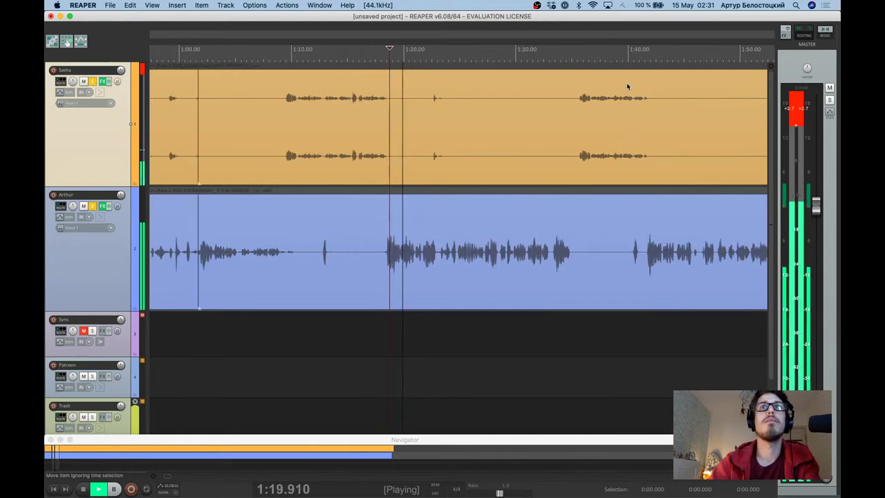
{"action": "left_click", "coordinate": [630, 61]}
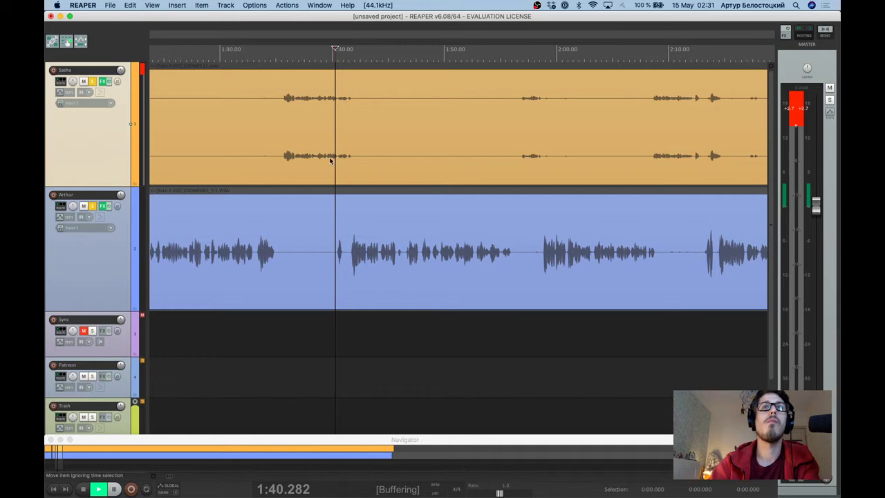
{"action": "scroll", "coordinate": [481, 163], "scroll_direction": "down", "scroll_amount": 3}
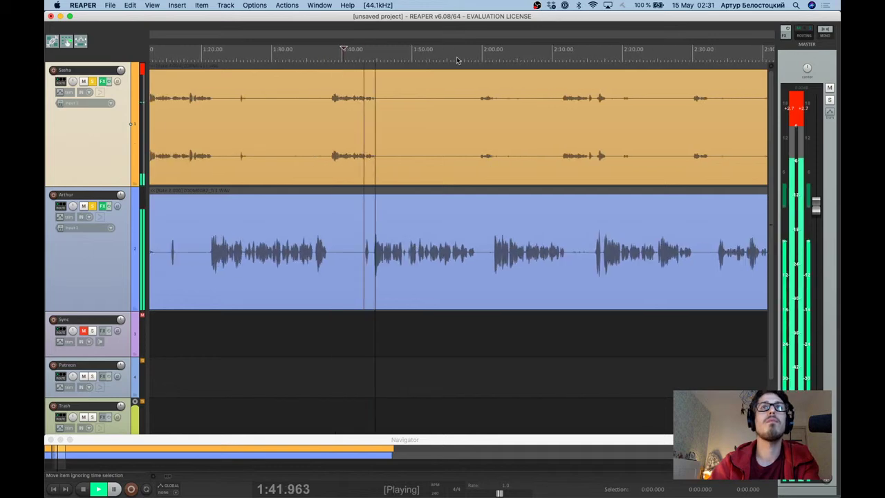
{"action": "left_click", "coordinate": [456, 60]}
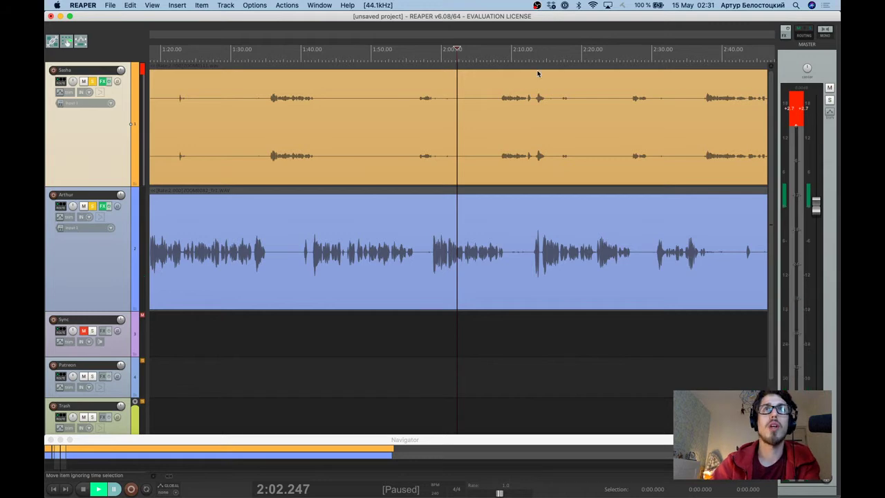
Audition both voice tracks between about 2:02 and 3:13 to find where the unwanted section ends.
{"action": "scroll", "coordinate": [538, 73], "scroll_direction": "down", "scroll_amount": 1}
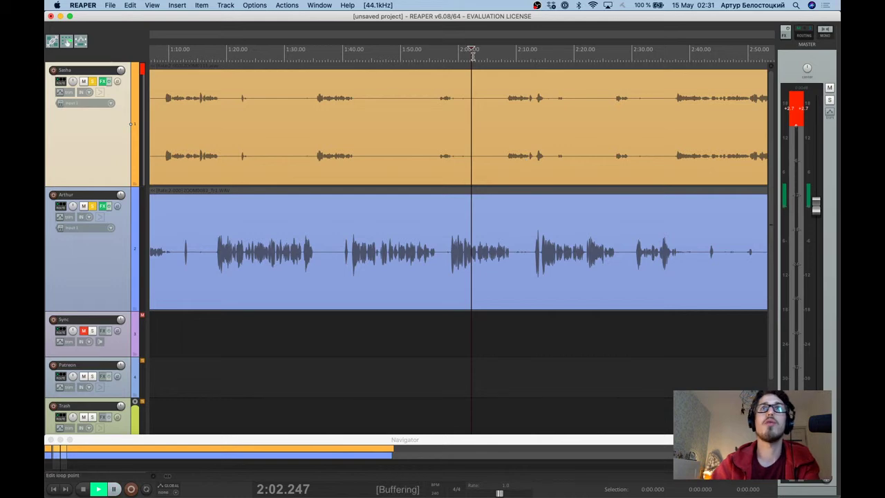
{"action": "key", "text": "ctrl+space"}
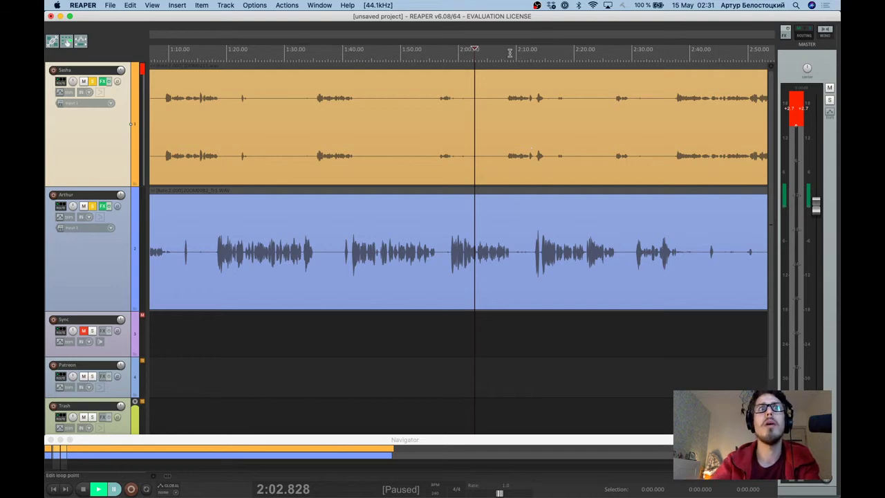
{"action": "key", "text": "ctrl+space"}
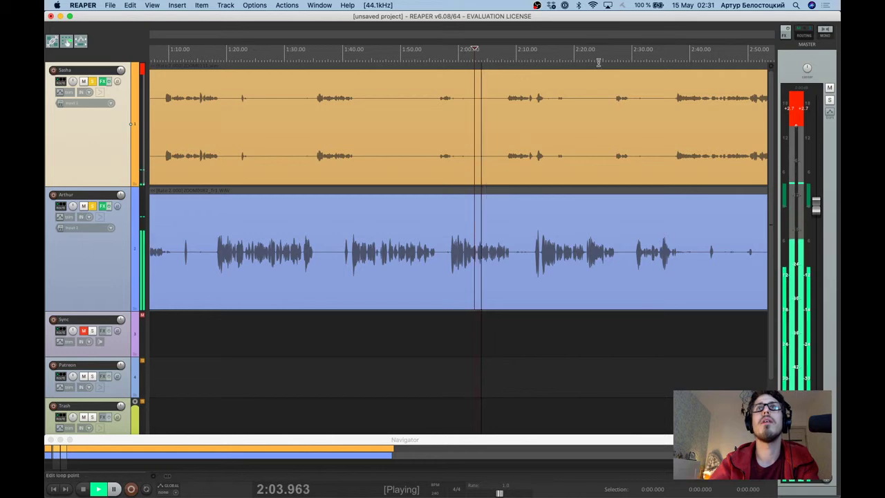
{"action": "left_click", "coordinate": [686, 56]}
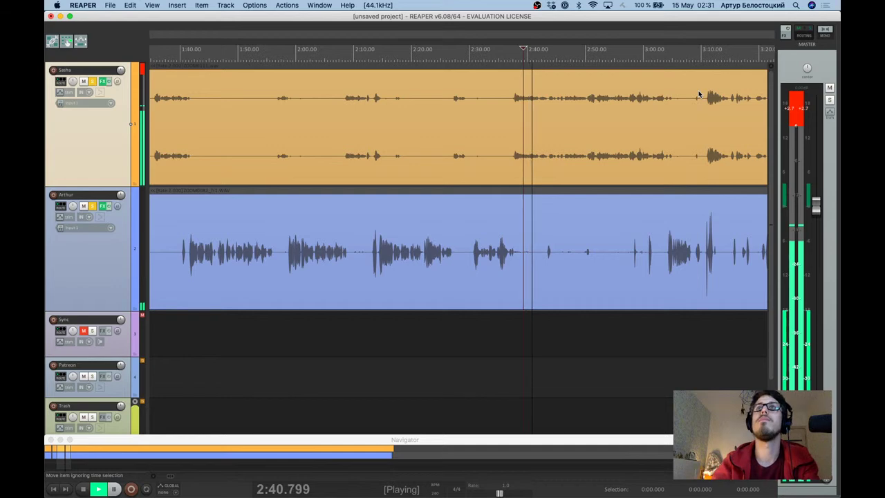
{"action": "left_click", "coordinate": [719, 58]}
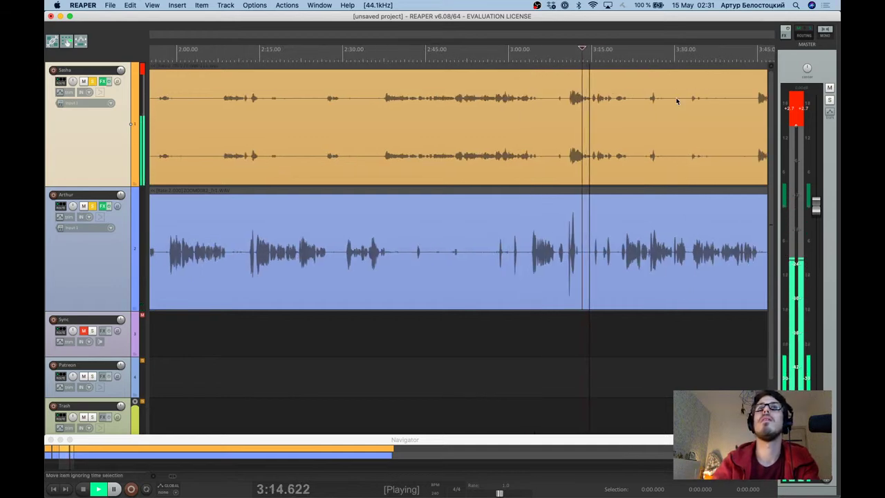
{"action": "scroll", "coordinate": [676, 101], "scroll_direction": "down", "scroll_amount": 3}
{"action": "left_click", "coordinate": [583, 59]}
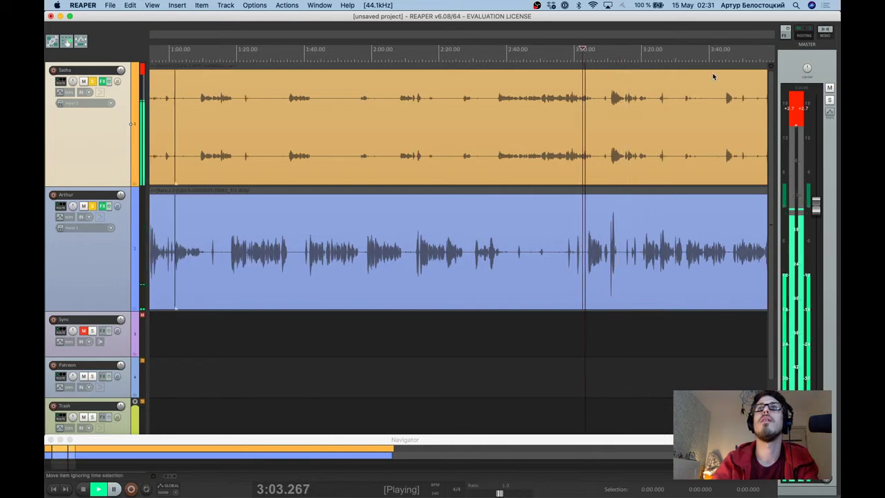
{"action": "scroll", "coordinate": [562, 110], "scroll_direction": "up", "scroll_amount": 3}
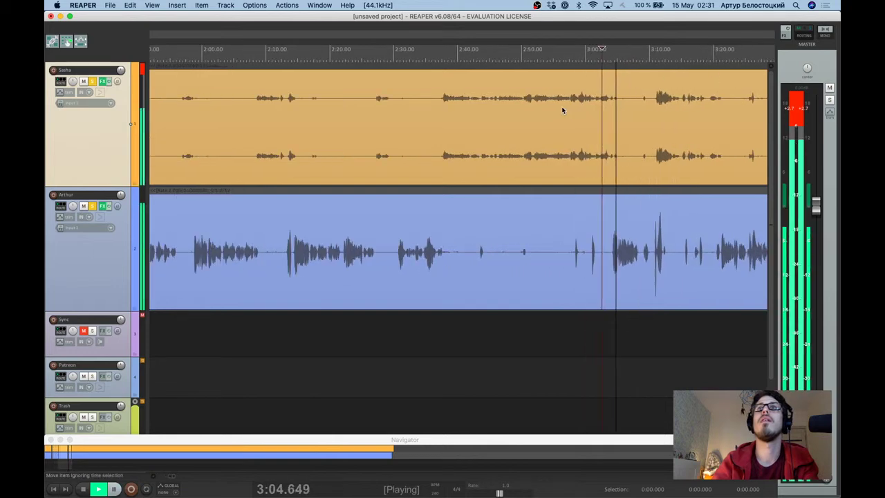
Split the second voice track at about 3:04, just before its speech resumes.
{"action": "key", "text": "Return"}
{"action": "left_click", "coordinate": [610, 256]}
{"action": "scroll", "coordinate": [611, 256], "scroll_direction": "up", "scroll_amount": 3}
{"action": "scroll", "coordinate": [610, 256], "scroll_direction": "up", "scroll_amount": 2}
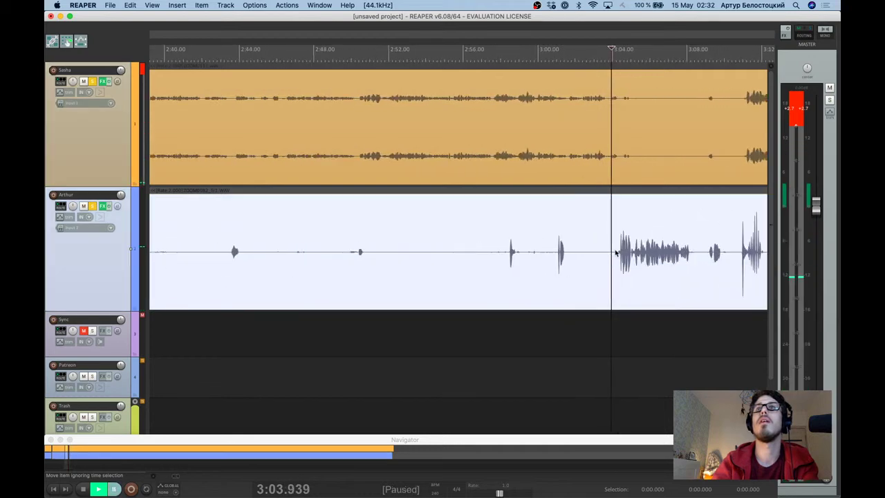
{"action": "left_click", "coordinate": [615, 251]}
{"action": "key", "text": "s"}
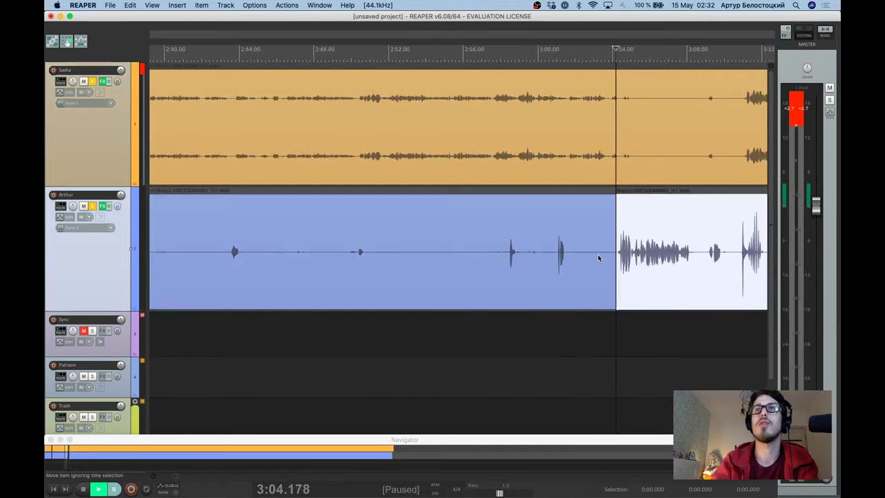
Try deleting the second voice's part before the split, and undo the deletion and the split.
{"action": "left_click", "coordinate": [598, 258]}
{"action": "key", "text": "Delete"}
{"action": "scroll", "coordinate": [598, 258], "scroll_direction": "left", "scroll_amount": 2}
{"action": "scroll", "coordinate": [599, 258], "scroll_direction": "left", "scroll_amount": 1}
{"action": "key", "text": "ctrl+z"}
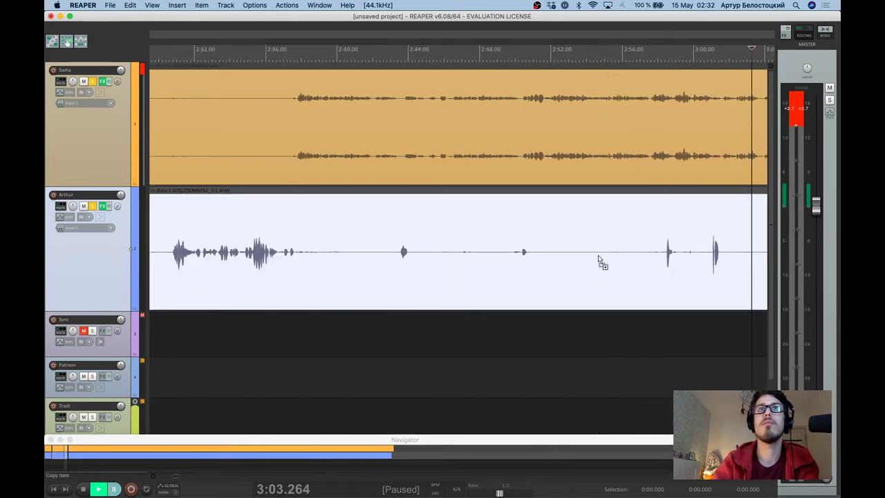
{"action": "key", "text": "ctrl+z"}
Split the second voice track at about 0:34.5 and 0:51, and delete the part between with ripple editing off.
{"action": "scroll", "coordinate": [598, 257], "scroll_direction": "down", "scroll_amount": 3}
{"action": "scroll", "coordinate": [597, 253], "scroll_direction": "left", "scroll_amount": 5}
{"action": "scroll", "coordinate": [399, 167], "scroll_direction": "left", "scroll_amount": 5}
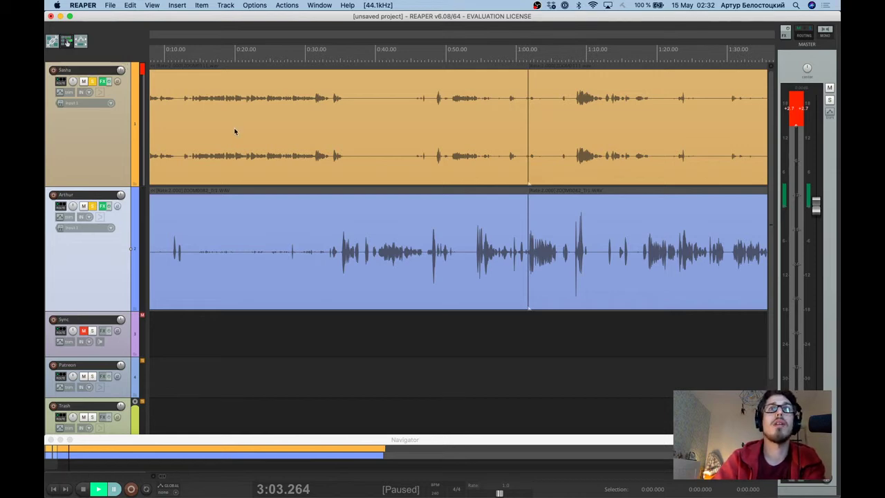
{"action": "left_click", "coordinate": [337, 257]}
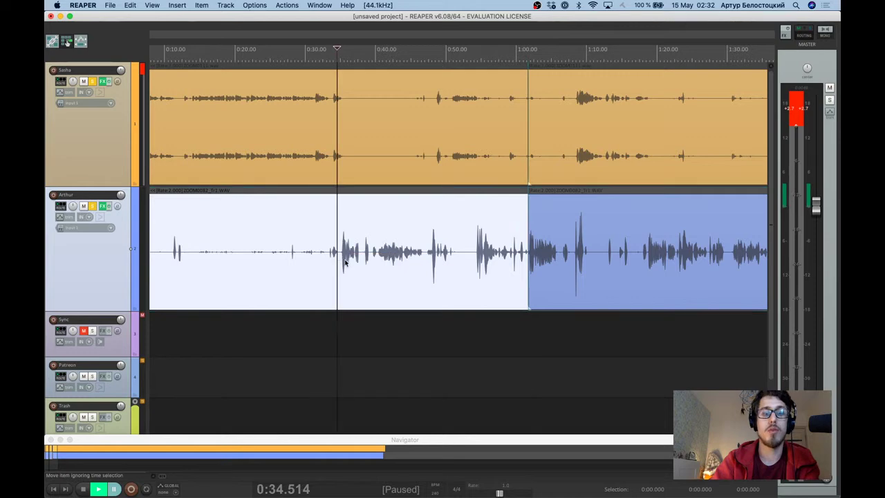
{"action": "key", "text": "s"}
{"action": "left_click", "coordinate": [452, 260]}
{"action": "key", "text": "s"}
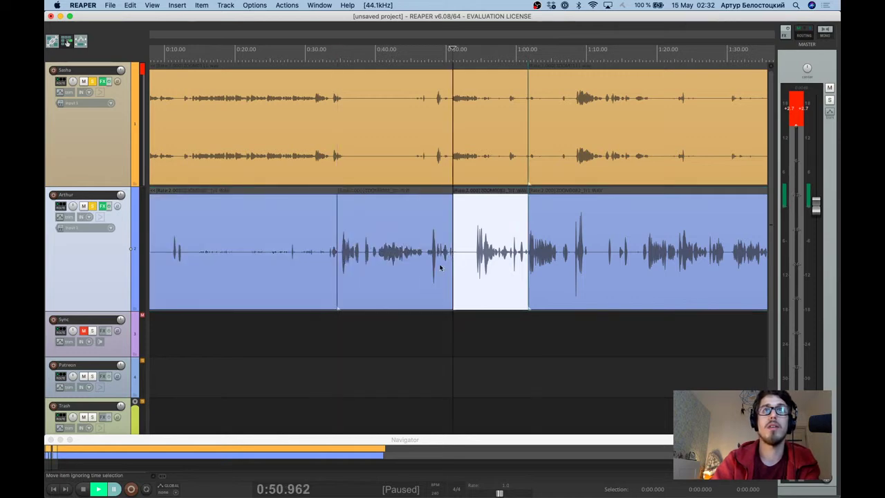
{"action": "left_click", "coordinate": [440, 268]}
{"action": "key", "text": "Delete"}
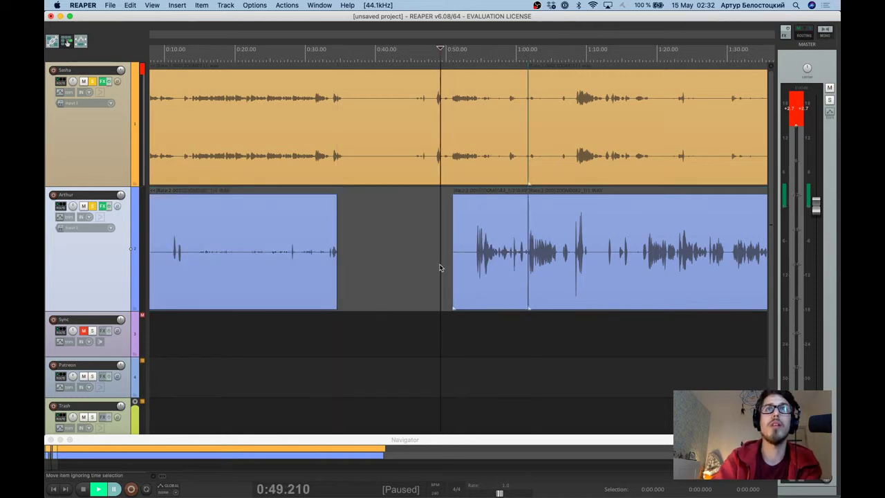
Undo the second voice's deletion, try deleting the same 0:34.5–0:51 part with per-track ripple editing, and undo that deletion.
{"action": "key", "text": "super+z"}
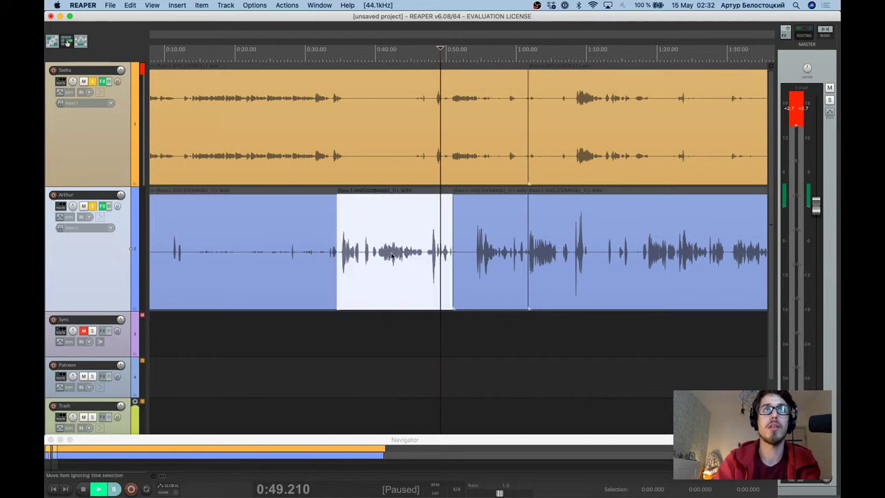
{"action": "key", "text": "super+z"}
{"action": "key", "text": "super+shift+z"}
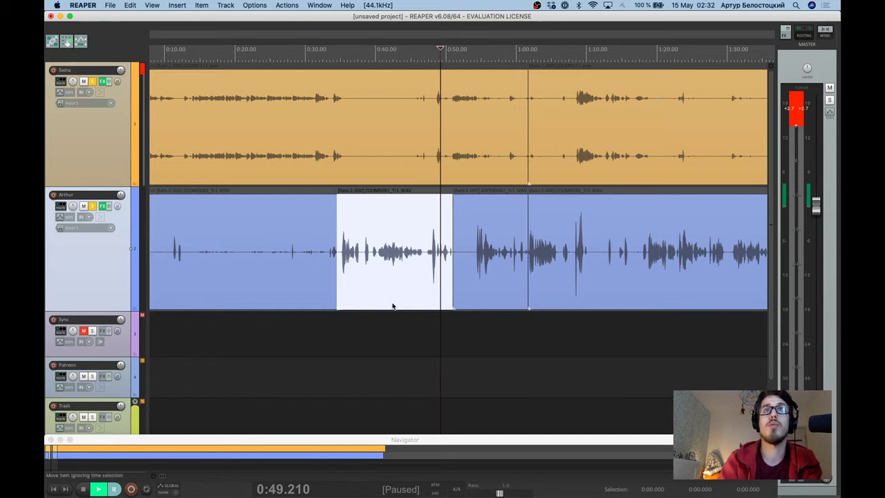
{"action": "key", "text": "Delete"}
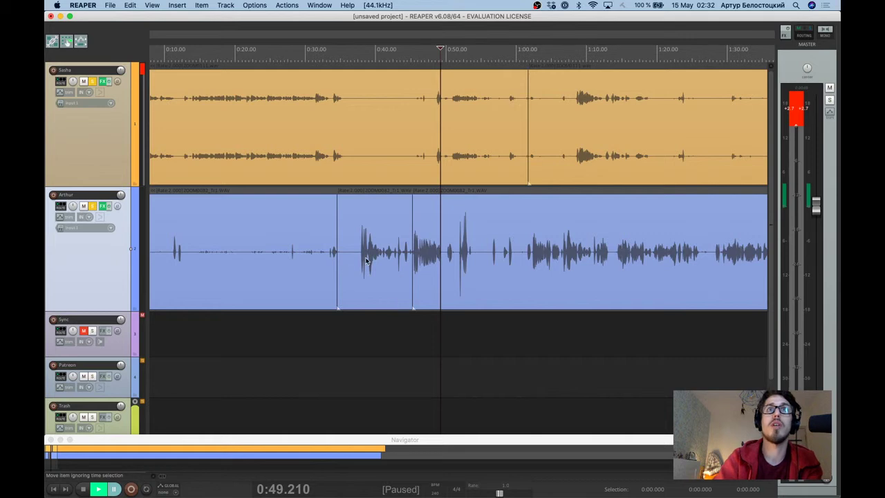
{"action": "key", "text": "super+z"}
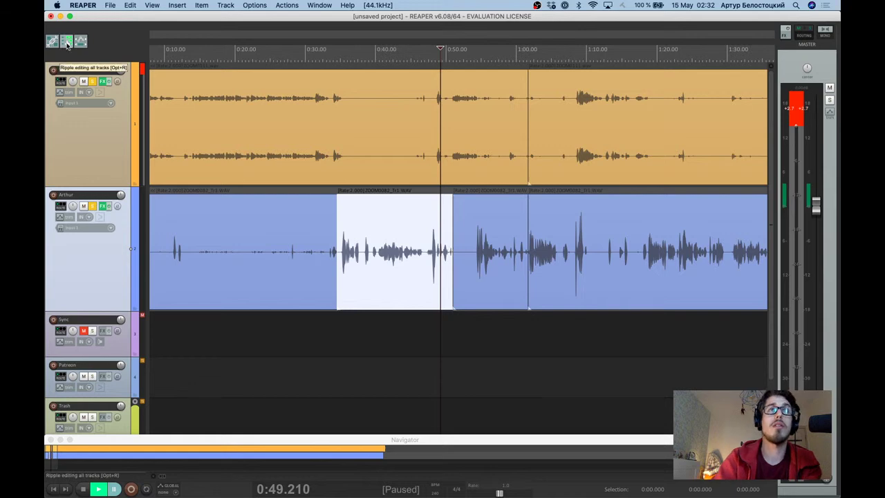
Switch ripple editing to all tracks, try deleting the selected second-voice part, and undo the deletion and the splits.
{"action": "left_click", "coordinate": [67, 42]}
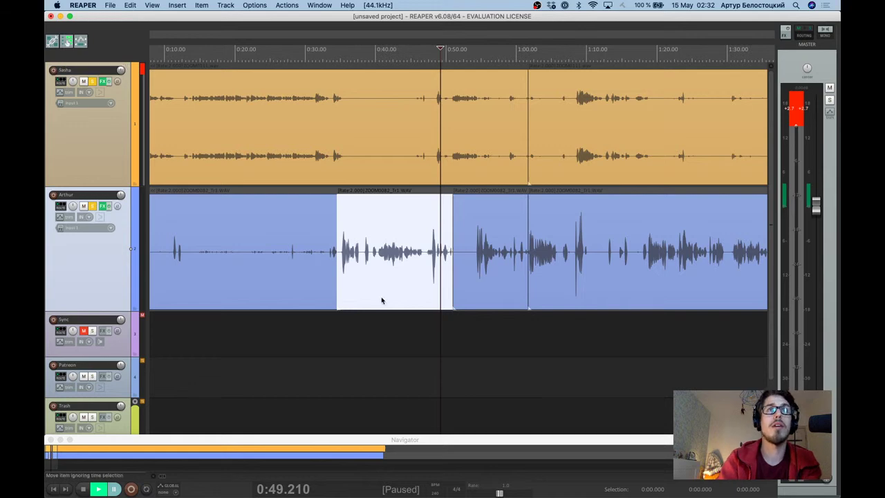
{"action": "key", "text": "Delete"}
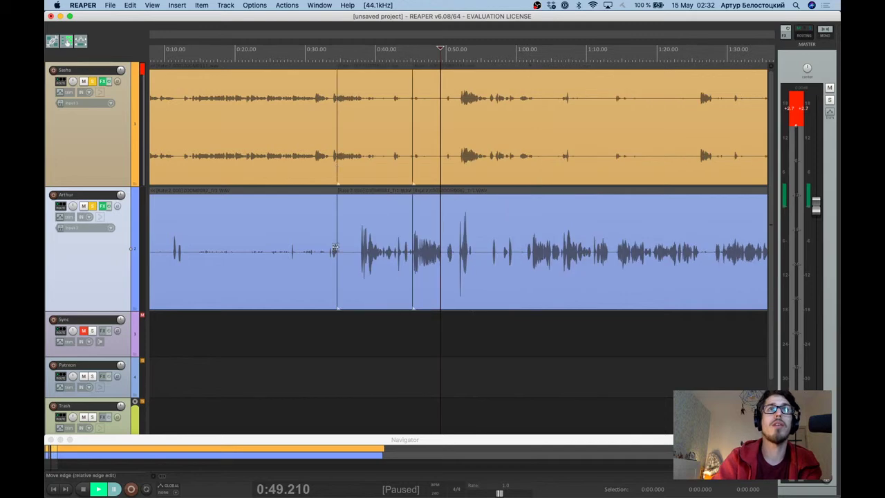
{"action": "key", "text": "super+z"}
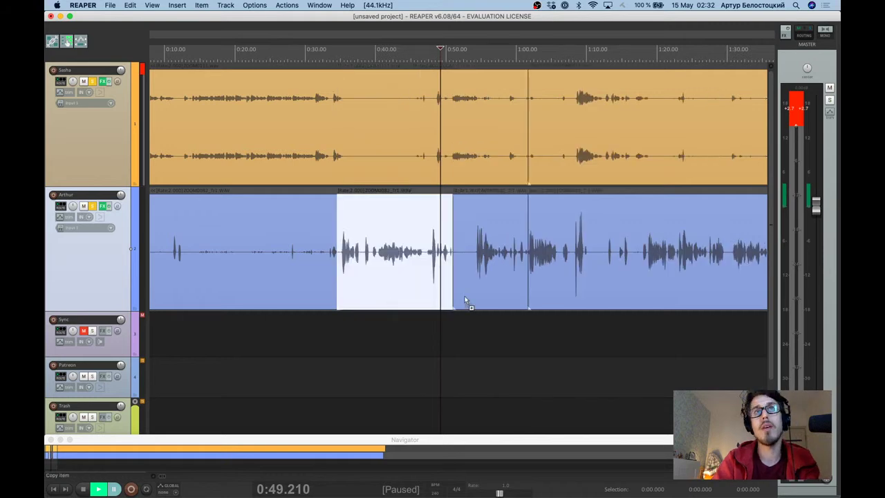
{"action": "key", "text": "super+z"}
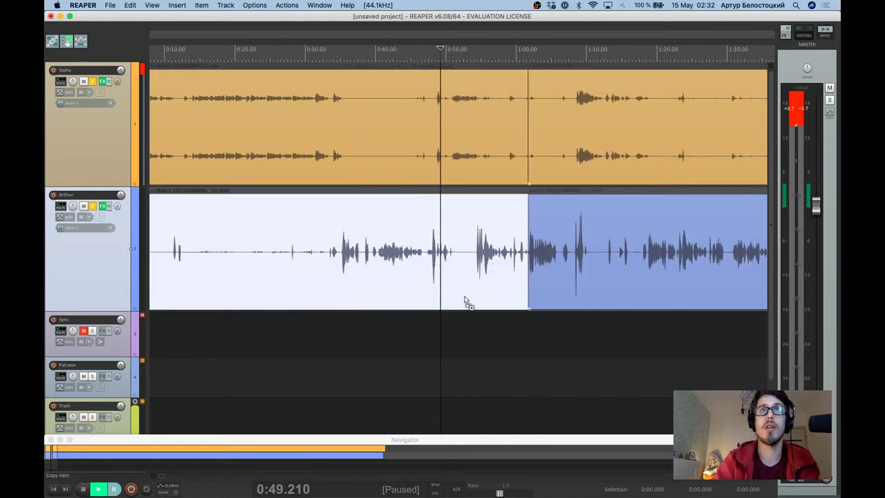
Audition both voice tracks from about 0:44, skip ahead to about 0:54, and pause at about 1:19.
{"action": "scroll", "coordinate": [464, 302], "scroll_direction": "down", "scroll_amount": 2}
{"action": "key", "text": "space"}
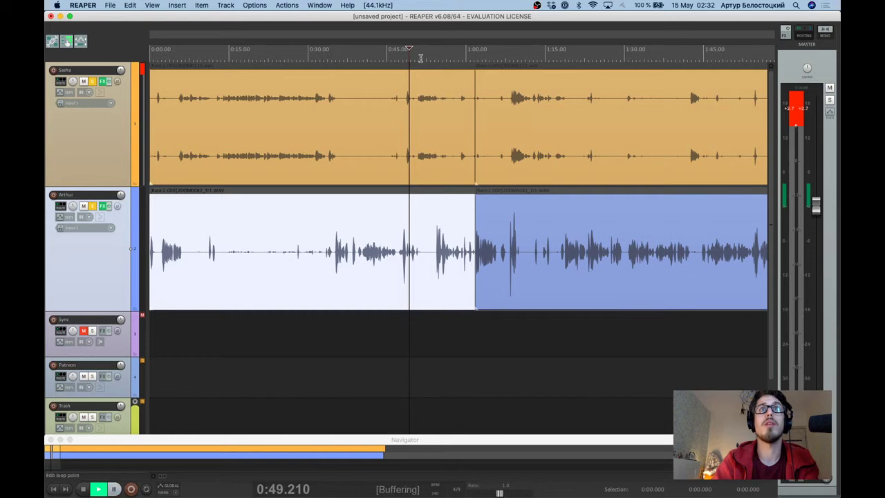
{"action": "left_click", "coordinate": [383, 53]}
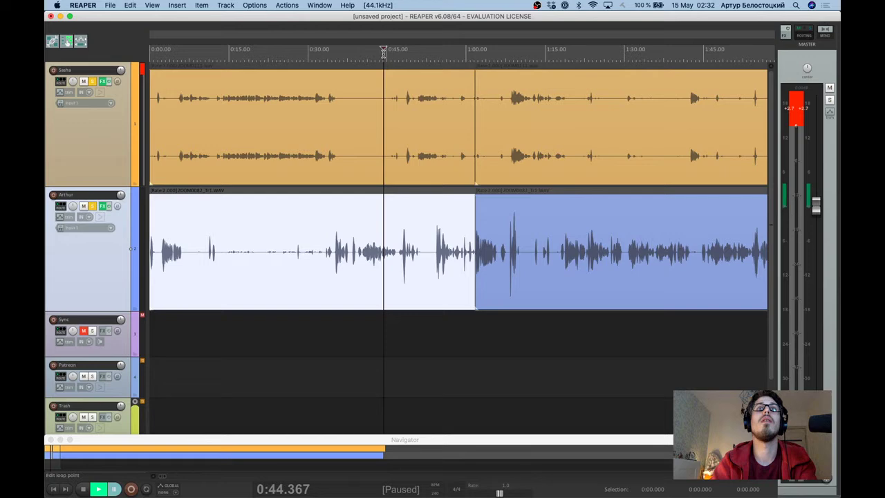
{"action": "left_click", "coordinate": [99, 490]}
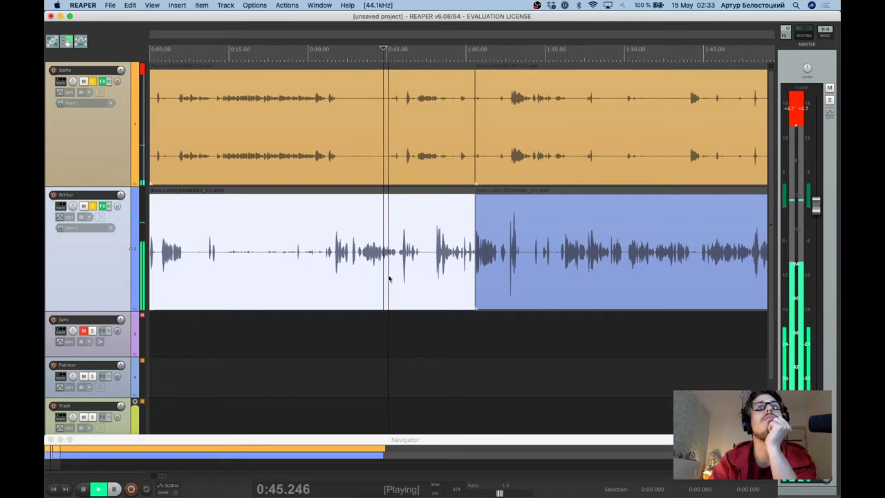
{"action": "left_click", "coordinate": [433, 55]}
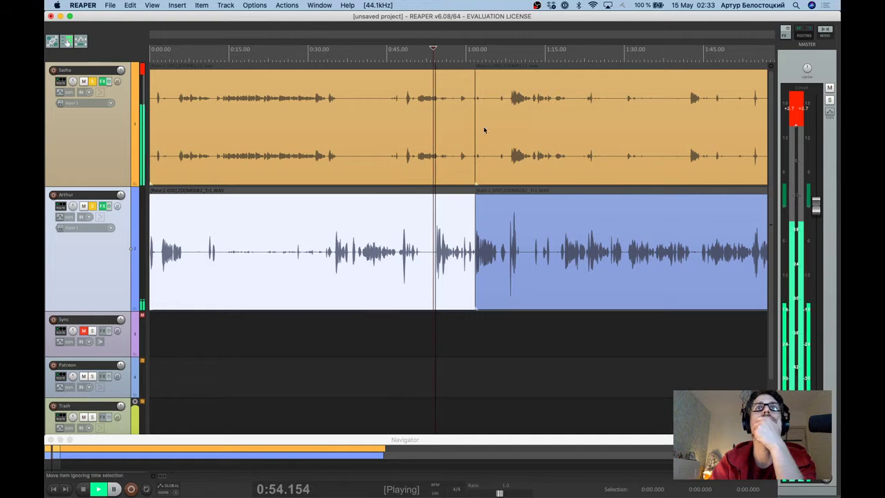
{"action": "scroll", "coordinate": [484, 130], "scroll_direction": "up", "scroll_amount": 2}
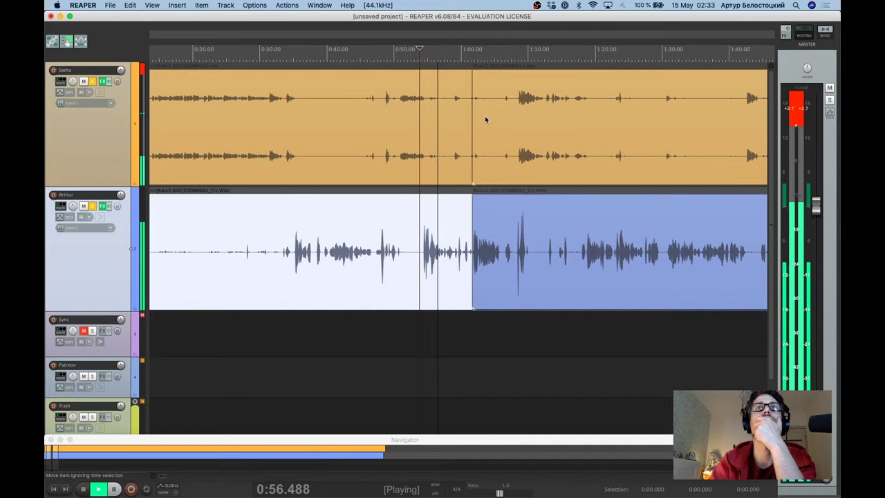
{"action": "scroll", "coordinate": [485, 115], "scroll_direction": "up", "scroll_amount": 3}
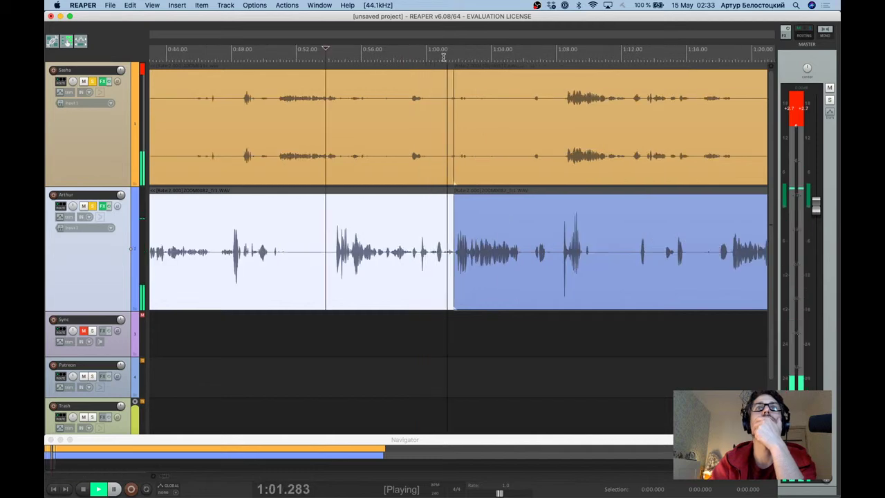
{"action": "scroll", "coordinate": [453, 69], "scroll_direction": "down", "scroll_amount": 2}
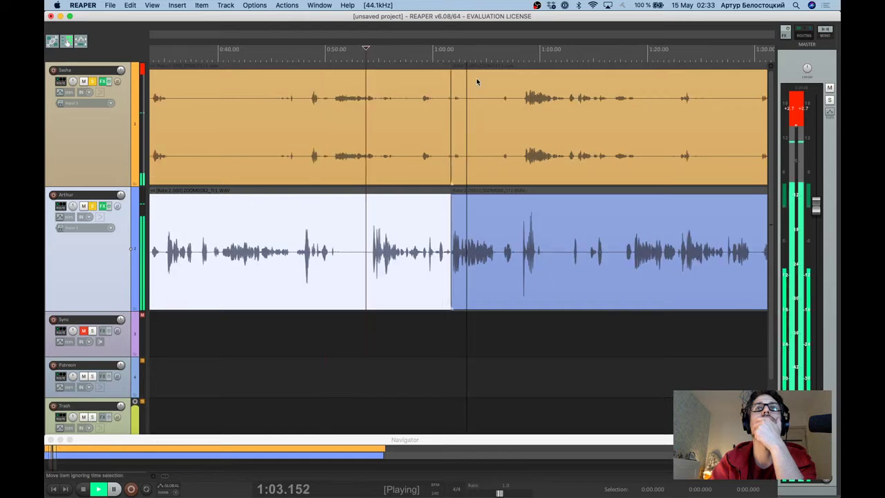
{"action": "scroll", "coordinate": [476, 81], "scroll_direction": "down", "scroll_amount": 1}
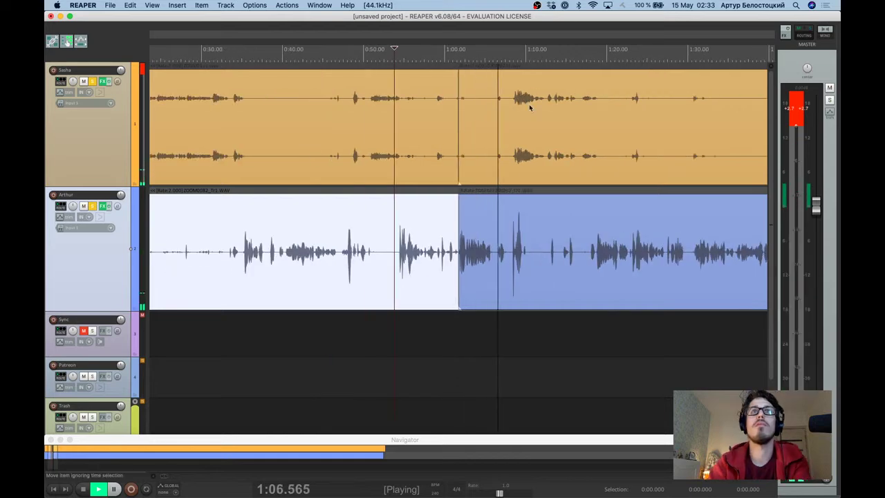
{"action": "scroll", "coordinate": [529, 104], "scroll_direction": "up", "scroll_amount": 1}
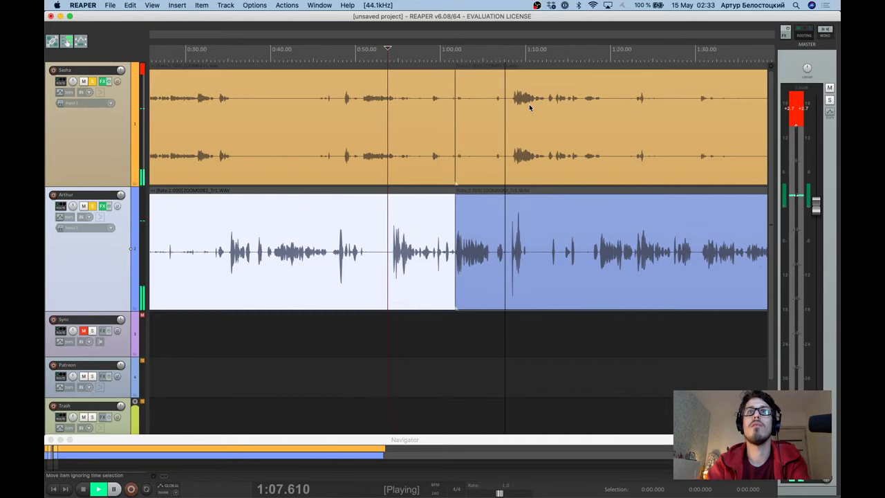
{"action": "scroll", "coordinate": [529, 103], "scroll_direction": "up", "scroll_amount": 2}
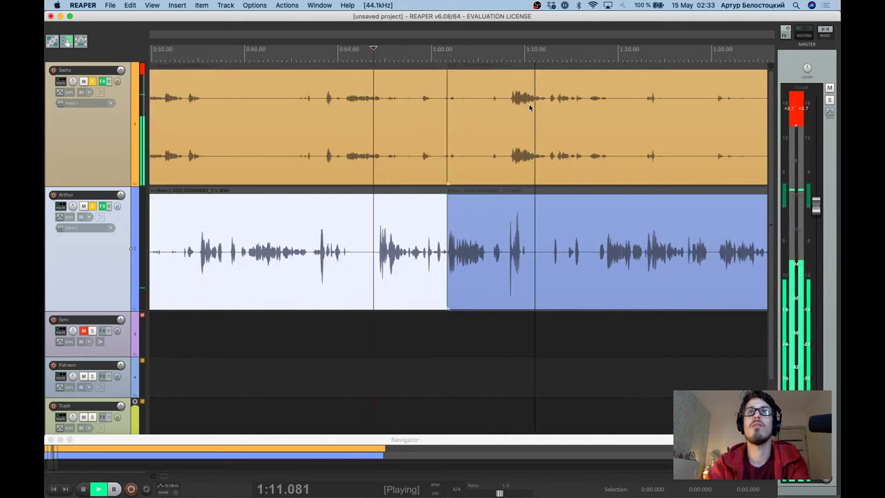
{"action": "scroll", "coordinate": [529, 103], "scroll_direction": "down", "scroll_amount": 3}
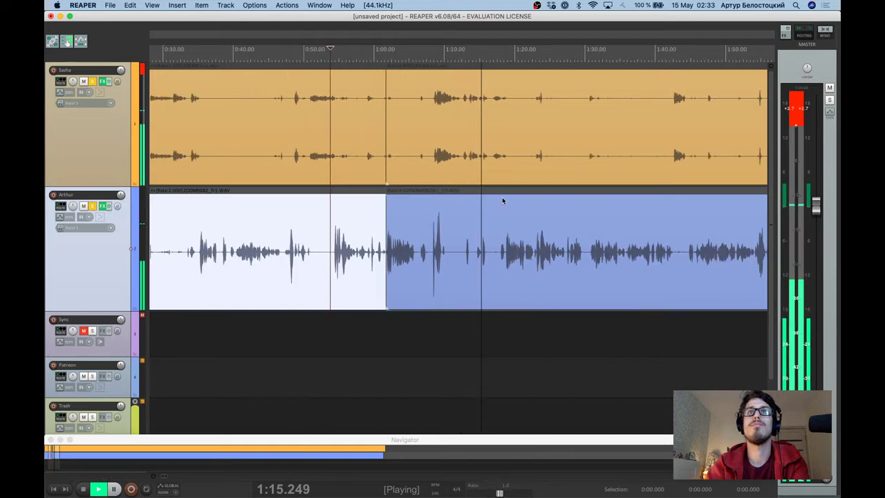
{"action": "scroll", "coordinate": [502, 201], "scroll_direction": "down", "scroll_amount": 1}
{"action": "scroll", "coordinate": [502, 200], "scroll_direction": "down", "scroll_amount": 2}
{"action": "scroll", "coordinate": [503, 200], "scroll_direction": "up", "scroll_amount": 2}
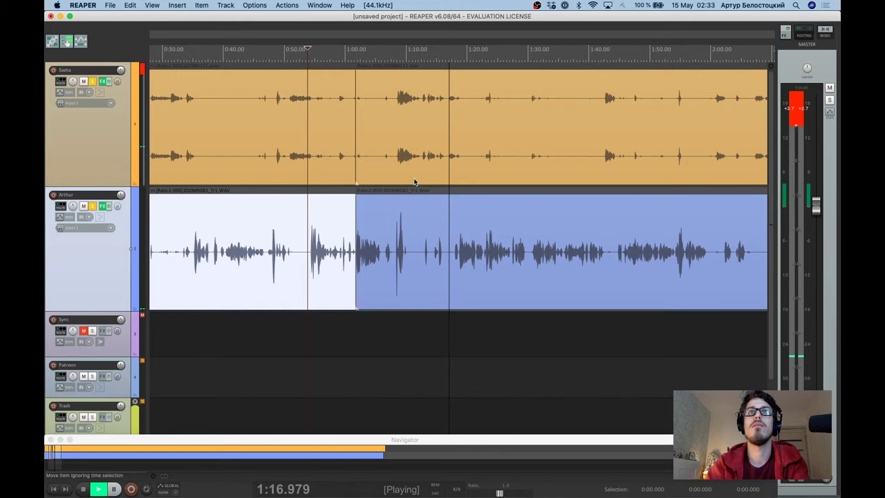
{"action": "key", "text": "Return"}
Audition the conversation from about 1:19 to 1:30, and examine the ends and the opening minutes of both voice tracks.
{"action": "scroll", "coordinate": [415, 182], "scroll_direction": "up", "scroll_amount": 3}
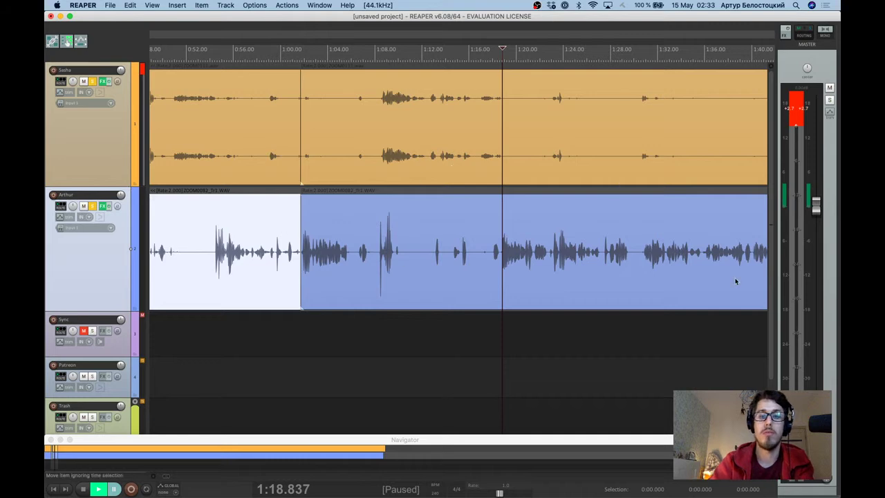
{"action": "key", "text": "space"}
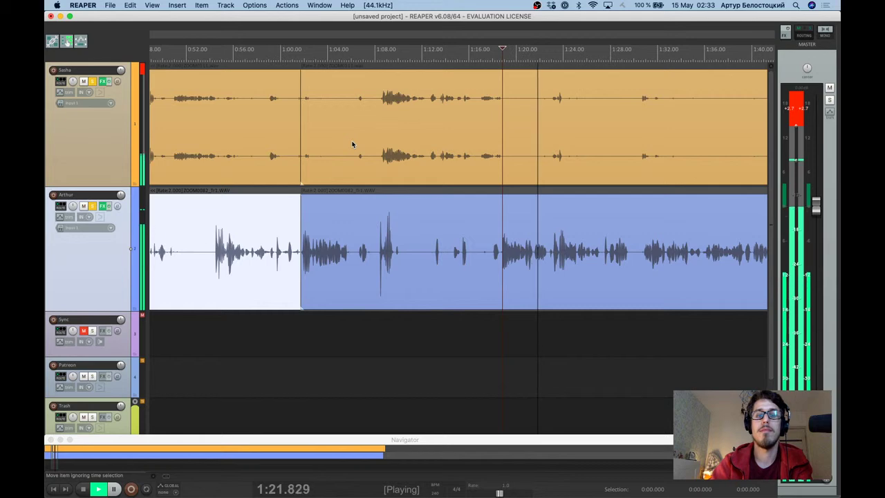
{"action": "scroll", "coordinate": [608, 211], "scroll_direction": "right", "scroll_amount": 5}
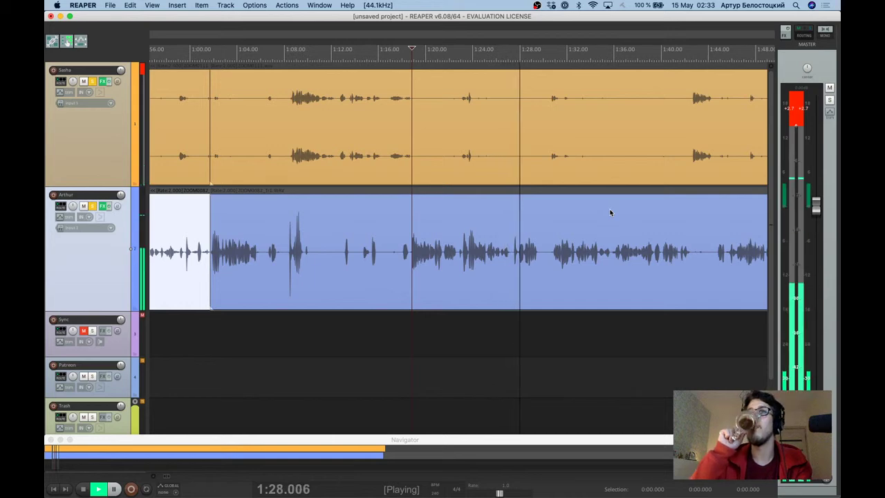
{"action": "key", "text": "ctrl+space"}
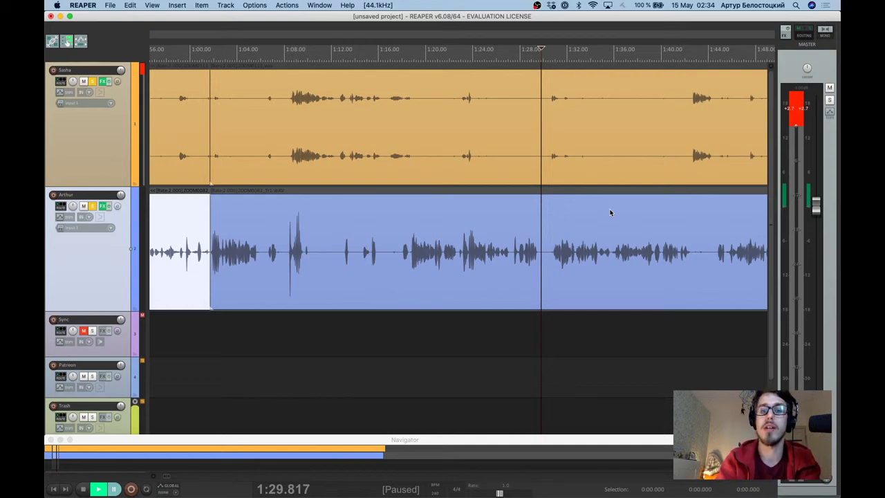
{"action": "scroll", "coordinate": [610, 212], "scroll_direction": "down", "scroll_amount": 8}
{"action": "scroll", "coordinate": [610, 212], "scroll_direction": "down", "scroll_amount": 4}
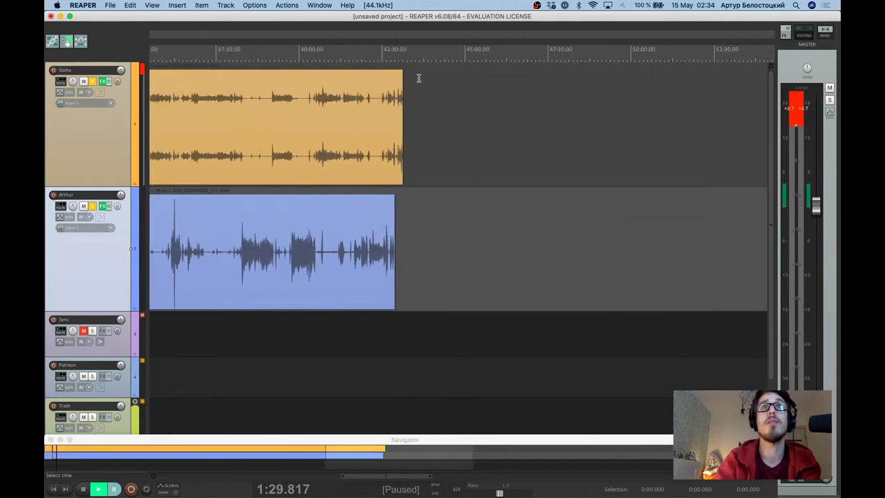
{"action": "scroll", "coordinate": [417, 78], "scroll_direction": "up", "scroll_amount": 4}
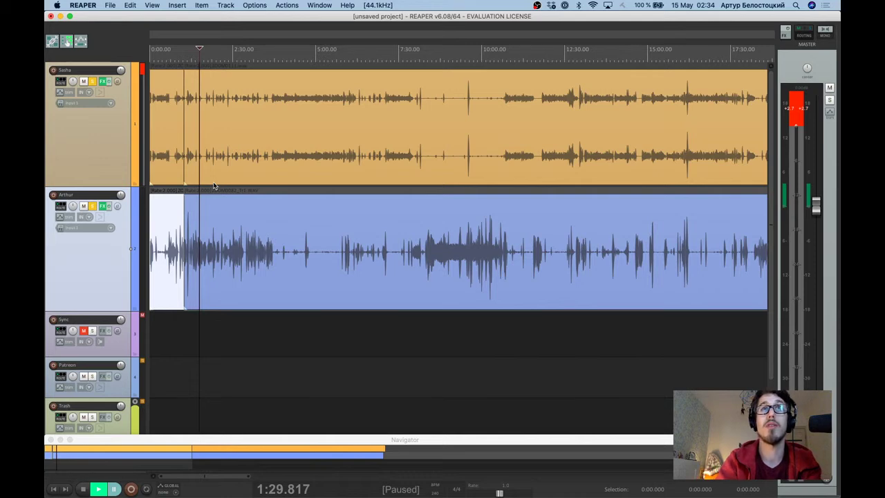
{"action": "scroll", "coordinate": [214, 185], "scroll_direction": "up", "scroll_amount": 3}
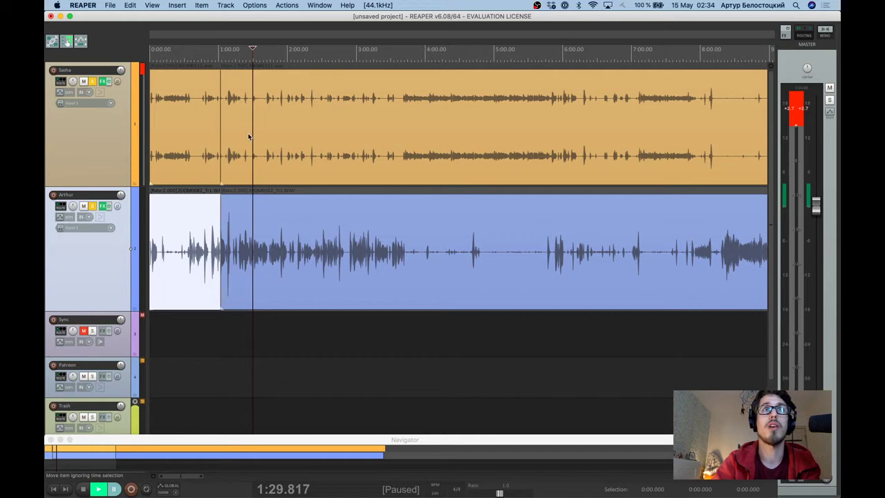
Audition both voice tracks from about 1:30 to about 2:49, and examine the waveforms around the second voice's pause.
{"action": "key", "text": "space"}
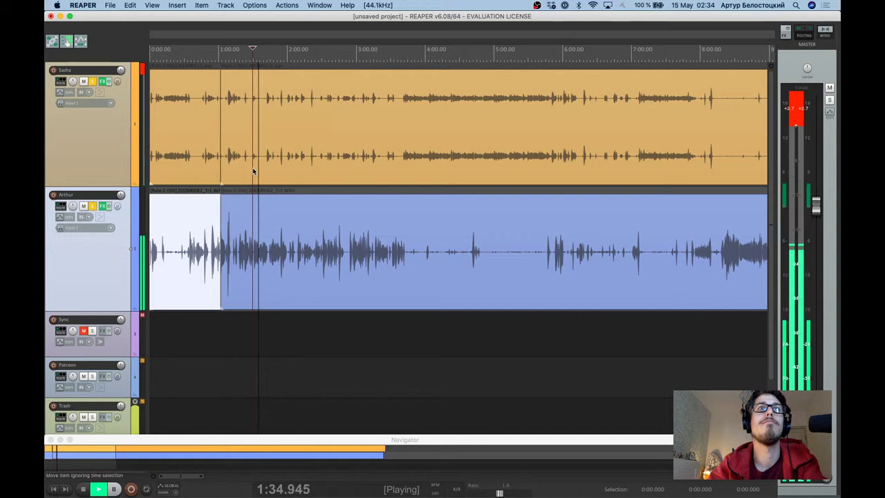
{"action": "key", "text": "super+r"}
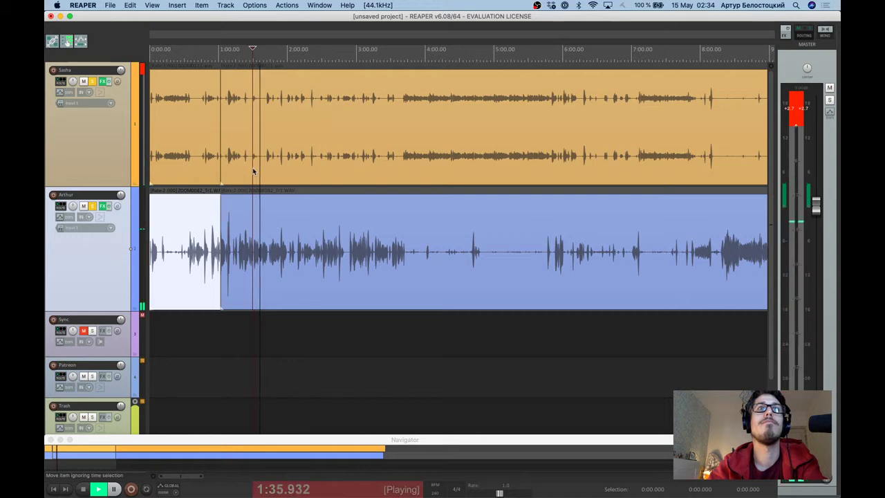
{"action": "scroll", "coordinate": [253, 171], "scroll_direction": "up", "scroll_amount": 3}
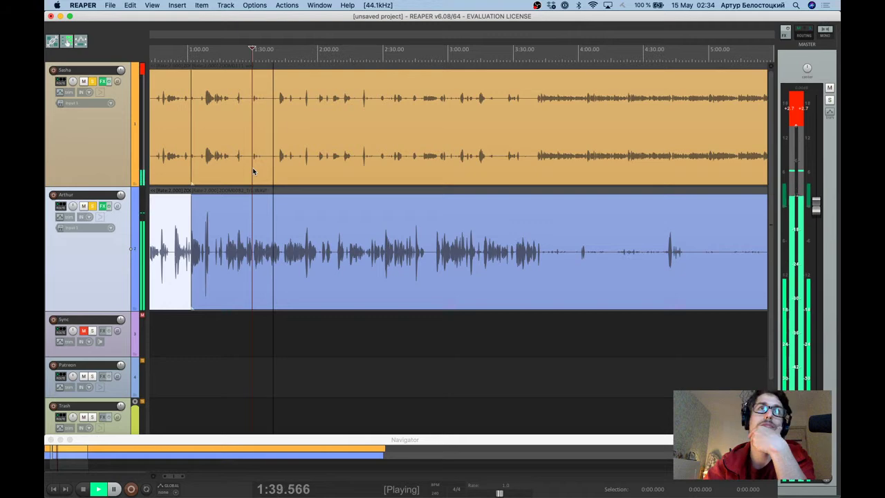
{"action": "scroll", "coordinate": [252, 171], "scroll_direction": "down", "scroll_amount": 2}
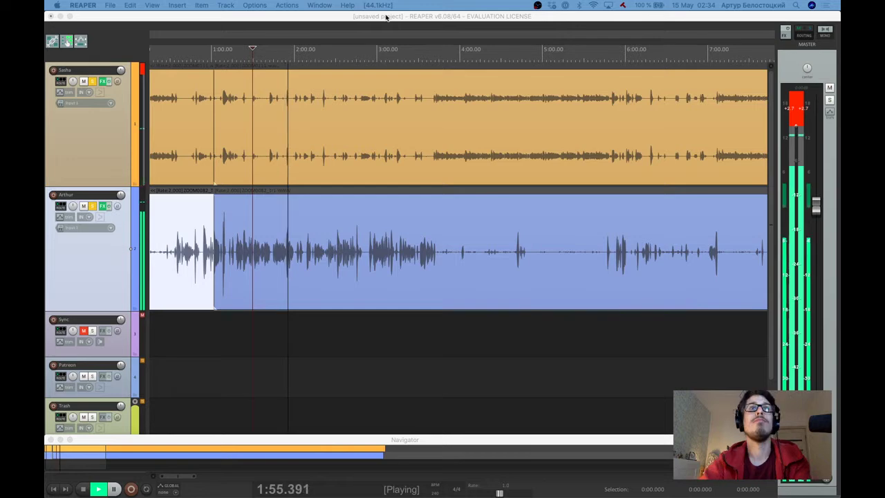
{"action": "left_click", "coordinate": [273, 101]}
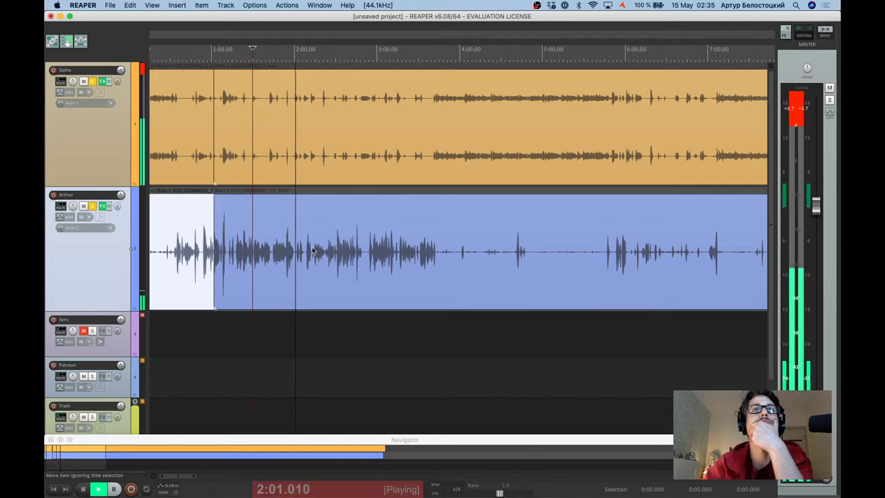
{"action": "scroll", "coordinate": [312, 250], "scroll_direction": "up", "scroll_amount": 3}
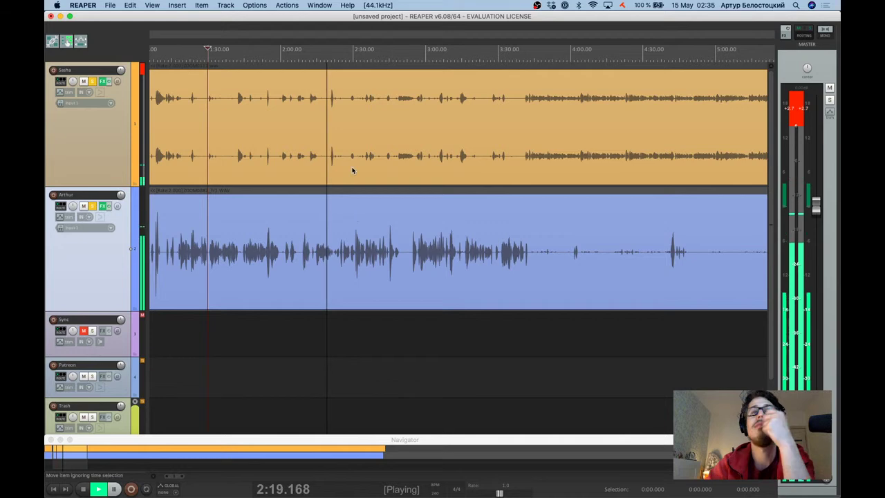
{"action": "scroll", "coordinate": [342, 148], "scroll_direction": "up", "scroll_amount": 4}
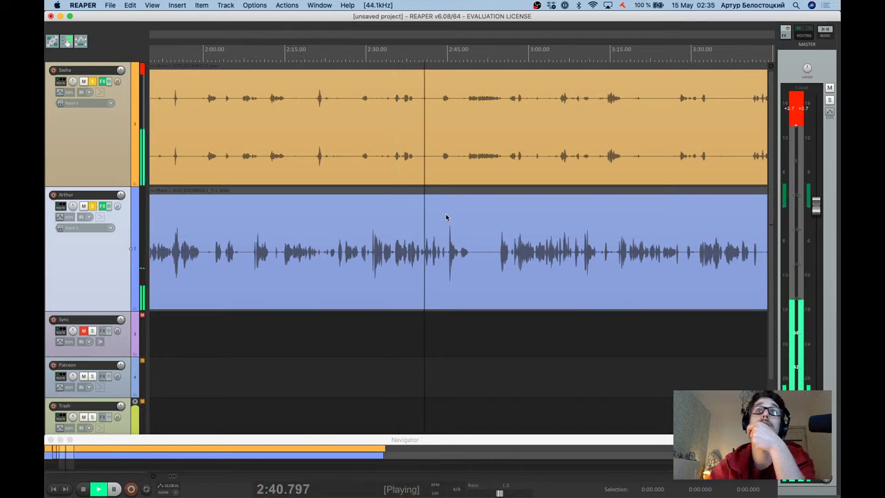
{"action": "scroll", "coordinate": [446, 217], "scroll_direction": "up", "scroll_amount": 3}
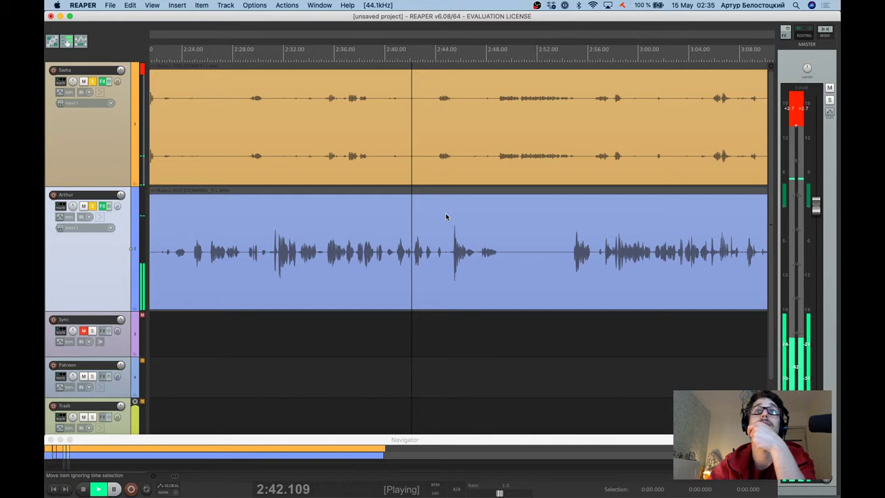
{"action": "scroll", "coordinate": [570, 241], "scroll_direction": "up", "scroll_amount": 1}
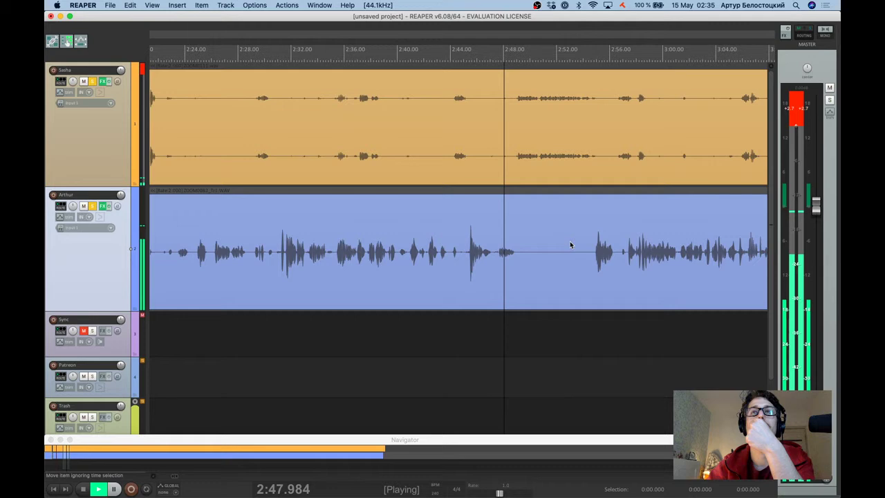
{"action": "scroll", "coordinate": [526, 298], "scroll_direction": "right", "scroll_amount": 2}
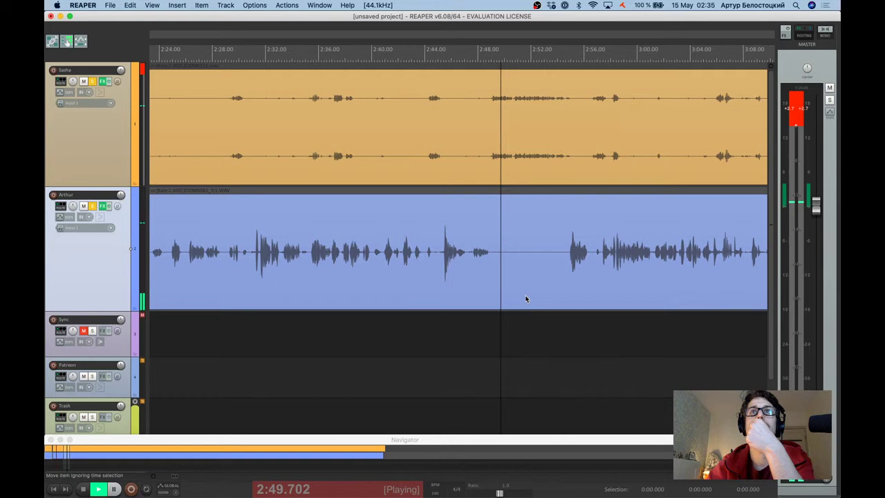
Pause playback at about 2:49, bypass the second voice track's effects, and keep the first voice track's effects enabled.
{"action": "key", "text": "Return"}
{"action": "left_click", "coordinate": [109, 205]}
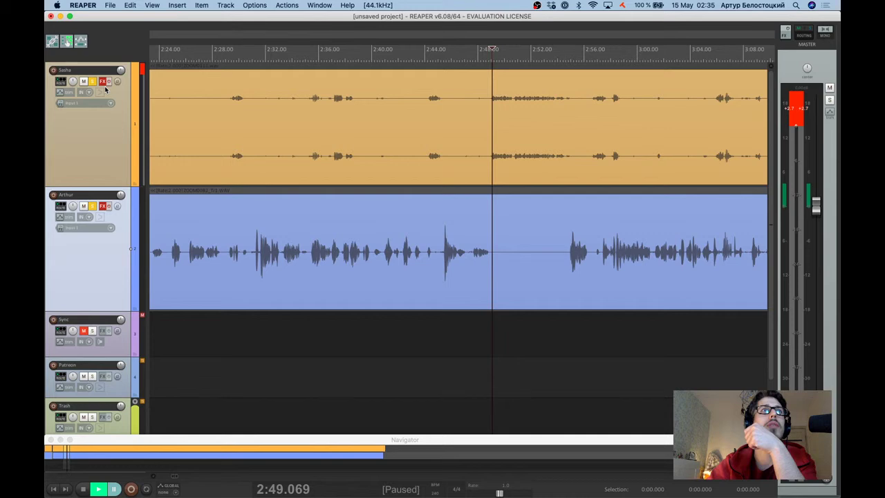
{"action": "left_click", "coordinate": [103, 81]}
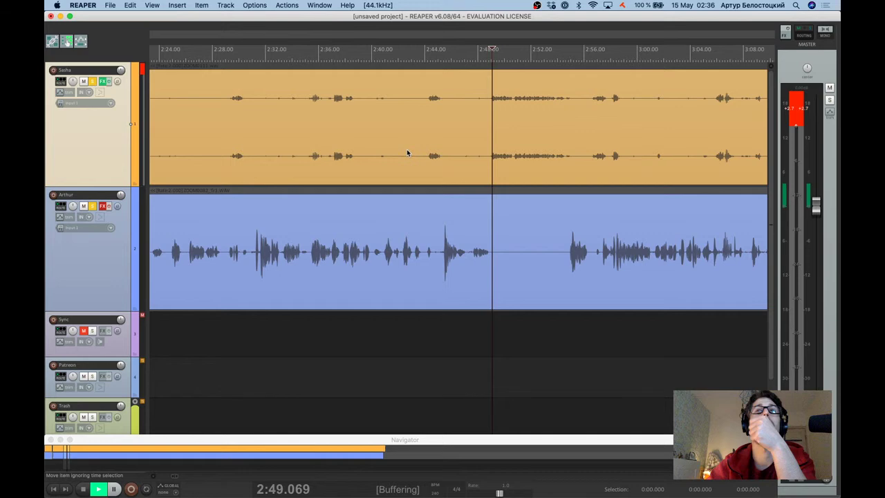
Audition the conversation from about 2:49 to 3:10, and split the second voice's item at about 3:09.6.
{"action": "scroll", "coordinate": [555, 131], "scroll_direction": "up", "scroll_amount": 2}
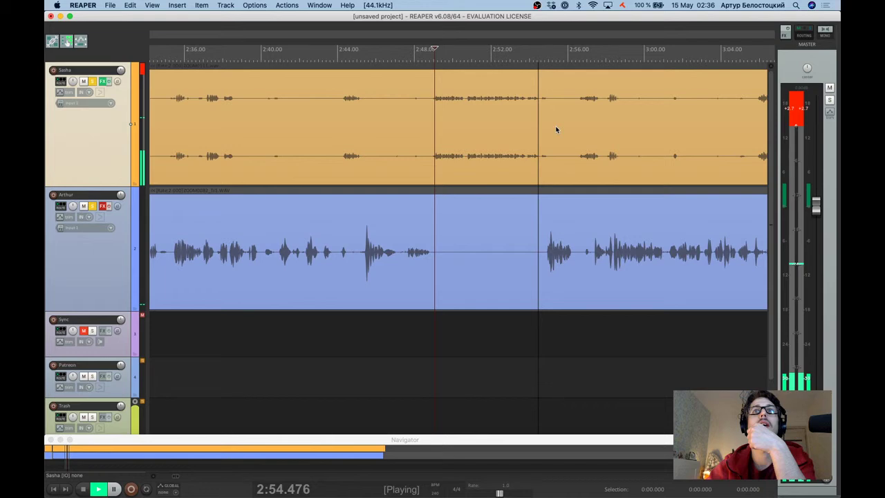
{"action": "scroll", "coordinate": [476, 200], "scroll_direction": "down", "scroll_amount": 5}
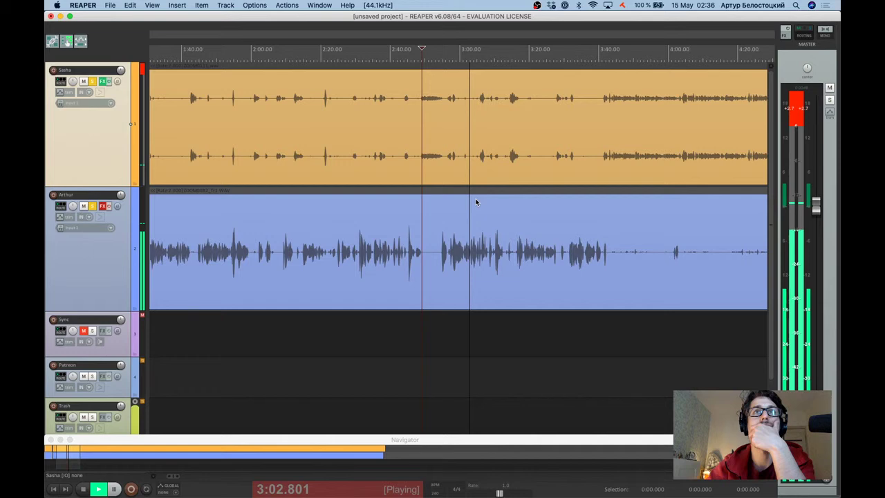
{"action": "scroll", "coordinate": [476, 202], "scroll_direction": "up", "scroll_amount": 3}
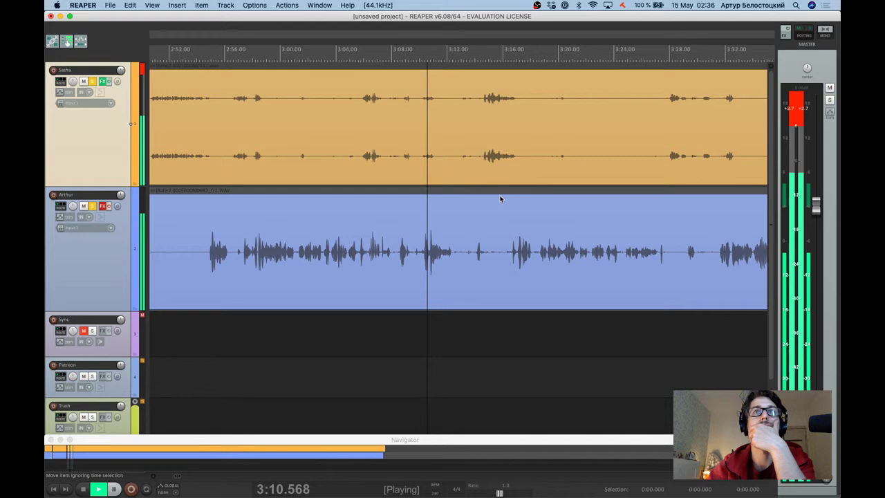
{"action": "key", "text": "s"}
{"action": "key", "text": "ctrl+space"}
{"action": "scroll", "coordinate": [463, 204], "scroll_direction": "up", "scroll_amount": 2}
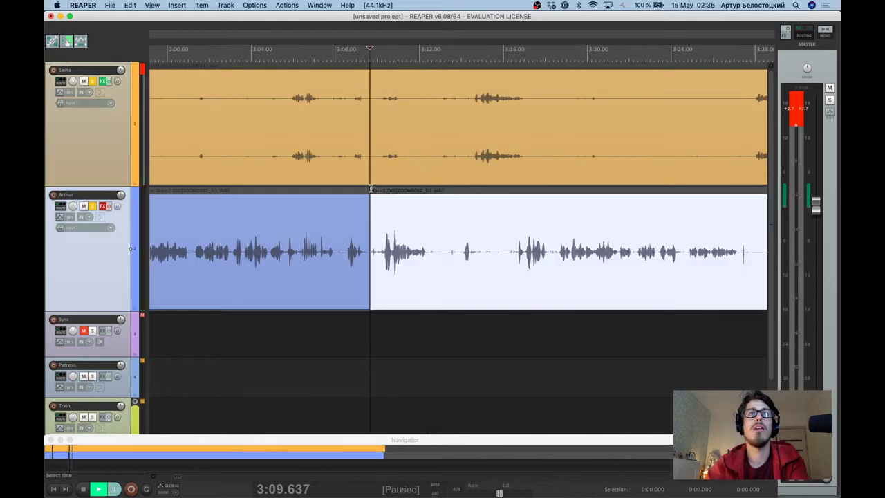
Audition both voices from about 3:12 to 3:21, and return to about 3:14.4 to examine the first voice's phrase.
{"action": "left_click", "coordinate": [428, 208]}
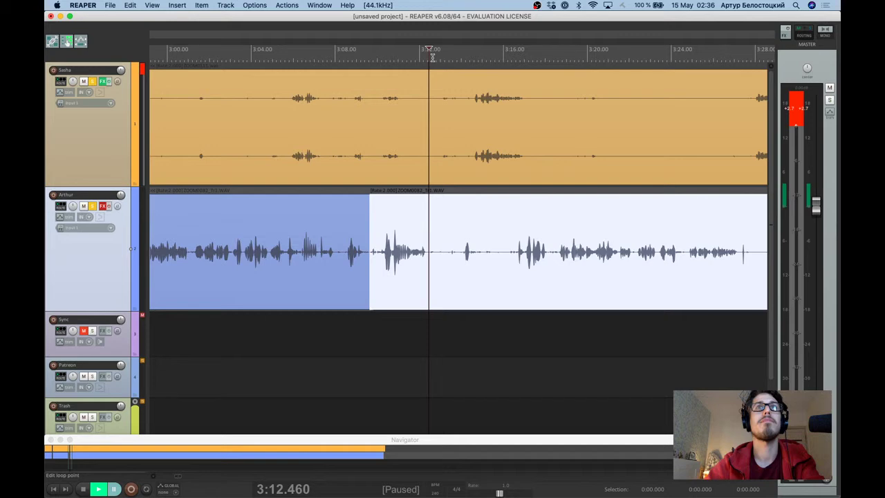
{"action": "key", "text": "space"}
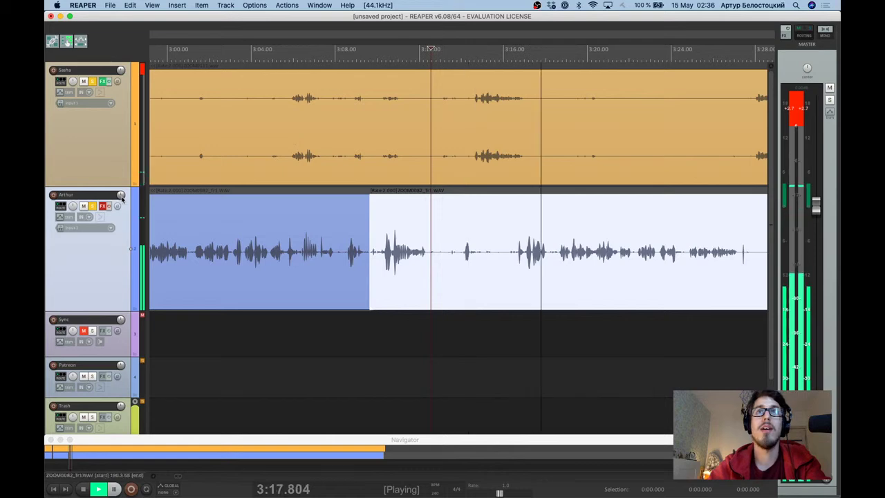
{"action": "scroll", "coordinate": [390, 223], "scroll_direction": "down", "scroll_amount": 4}
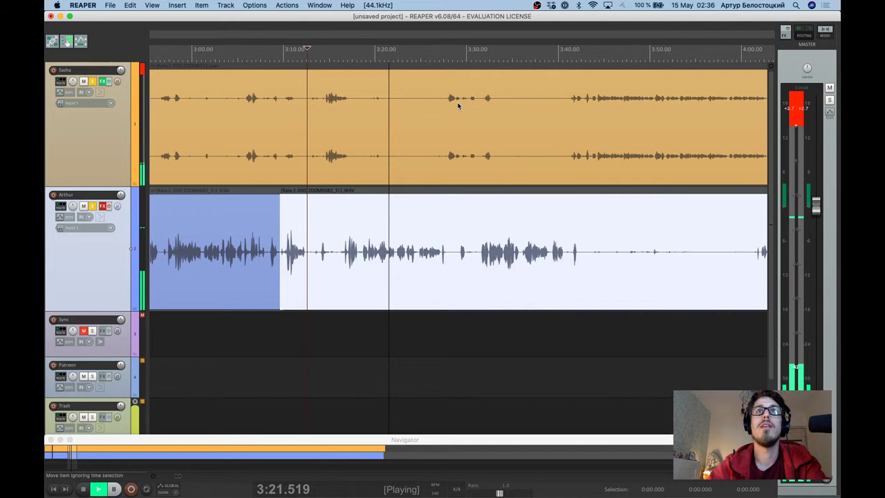
{"action": "left_click", "coordinate": [324, 52]}
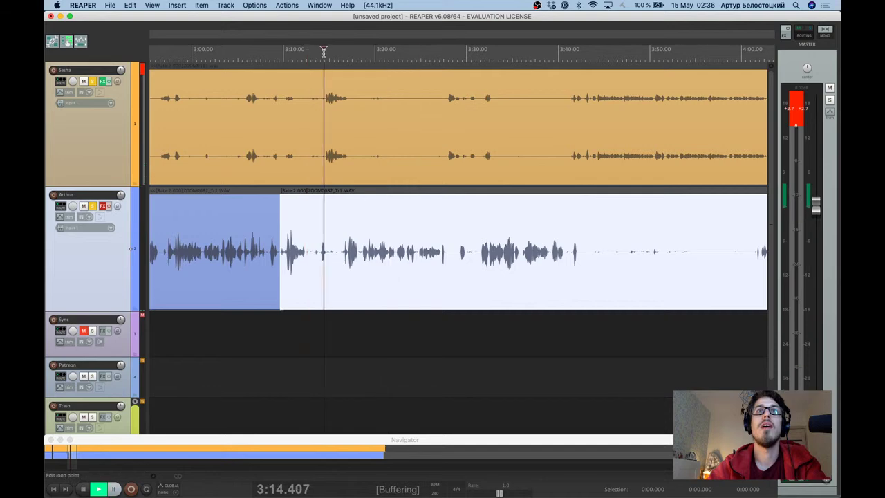
{"action": "scroll", "coordinate": [338, 154], "scroll_direction": "up", "scroll_amount": 4}
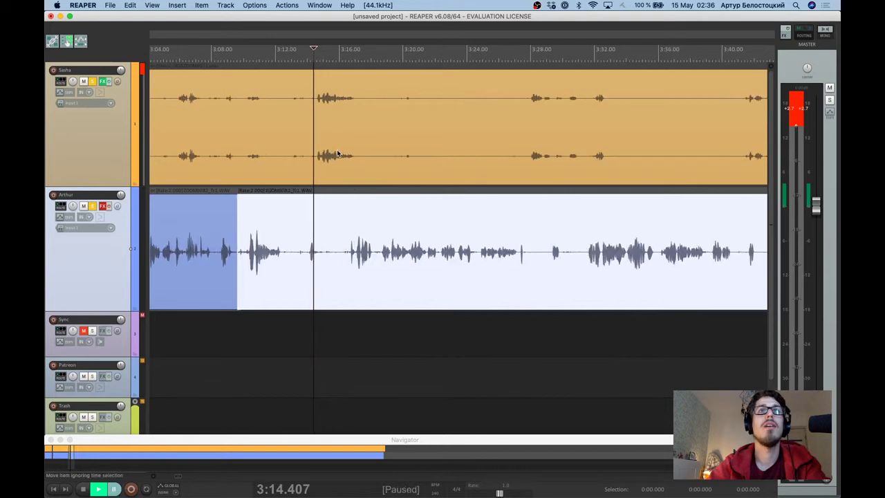
Play both tracks from about 3:14.5 to locate where the speech on track 1 starts.
{"action": "scroll", "coordinate": [338, 154], "scroll_direction": "up", "scroll_amount": 2}
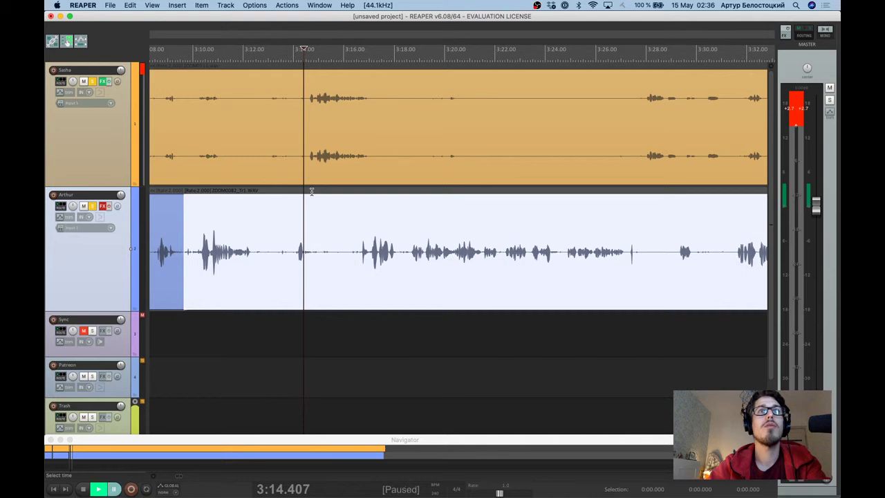
{"action": "scroll", "coordinate": [311, 191], "scroll_direction": "up", "scroll_amount": 3}
{"action": "left_click", "coordinate": [302, 60]}
{"action": "key", "text": "space"}
{"action": "mouse_move", "coordinate": [827, 206]}
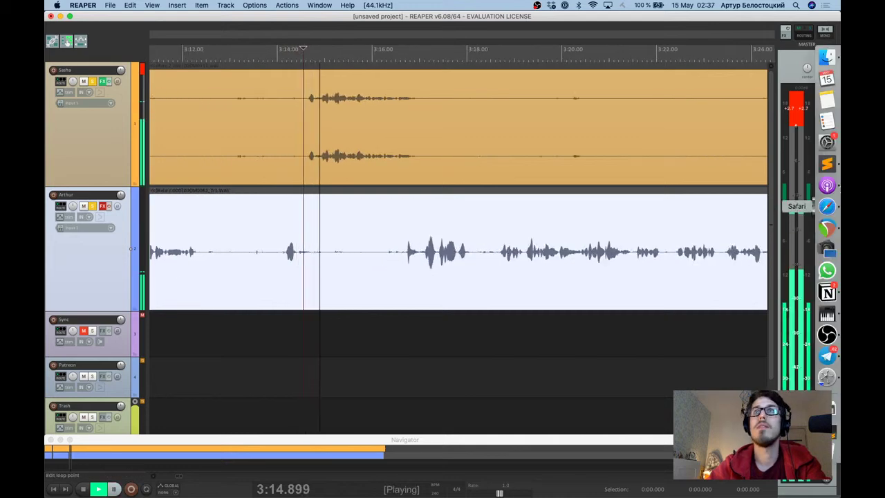
{"action": "key", "text": "ctrl+space"}
Split the track 1 item at 3:14.500 and delete the part before the cut.
{"action": "left_click", "coordinate": [309, 157]}
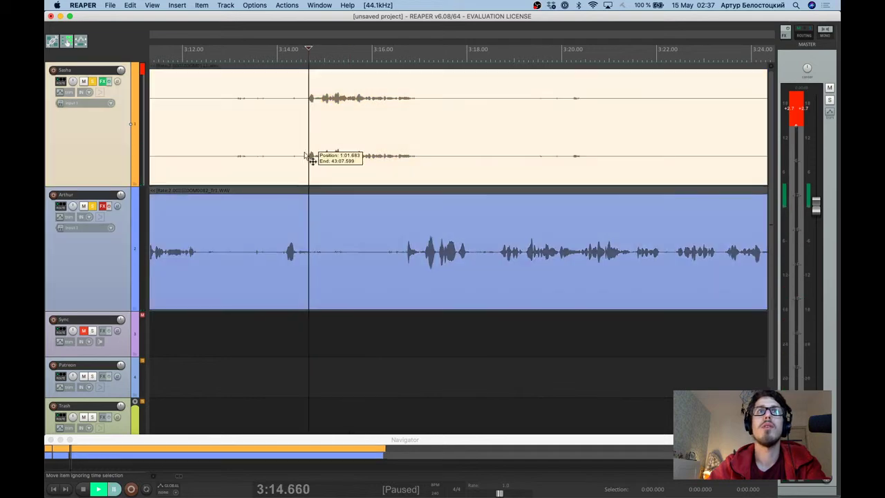
{"action": "left_click", "coordinate": [304, 156]}
{"action": "left_click", "coordinate": [301, 156]}
{"action": "key", "text": "s"}
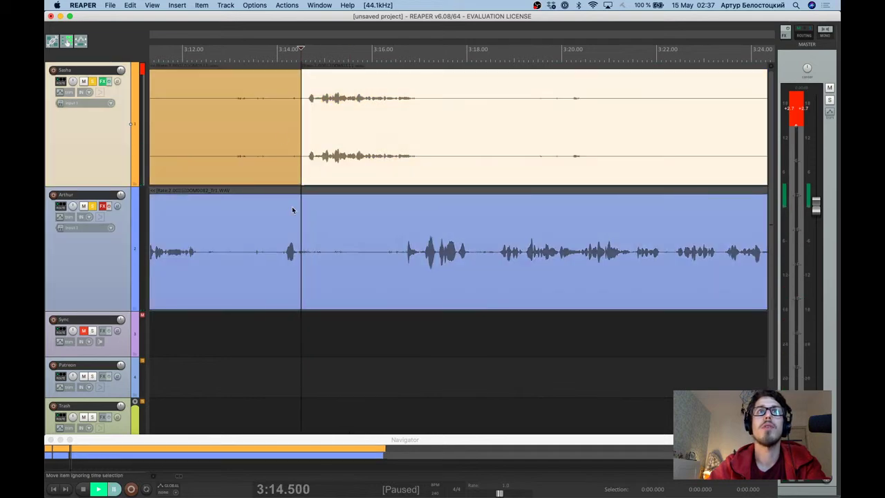
{"action": "left_click", "coordinate": [280, 129]}
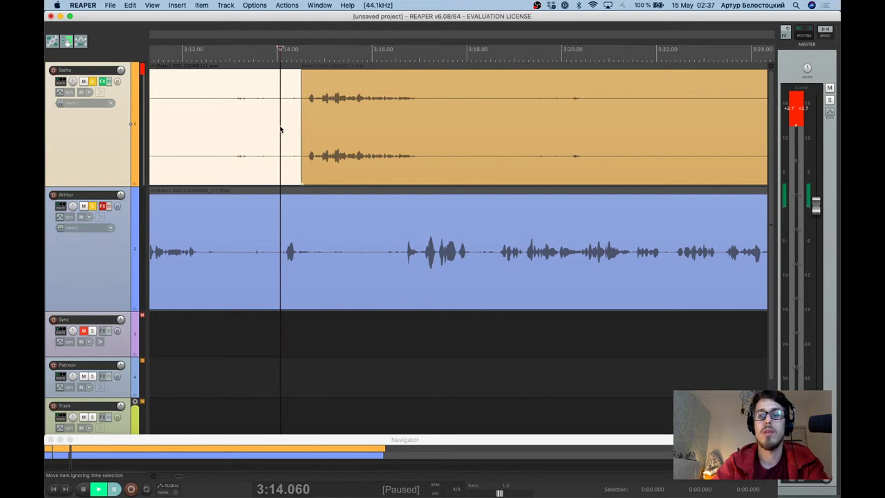
{"action": "key", "text": "Delete"}
Play both tracks around the join near 1:00 and undo the last item deletion.
{"action": "scroll", "coordinate": [366, 113], "scroll_direction": "down", "scroll_amount": 3}
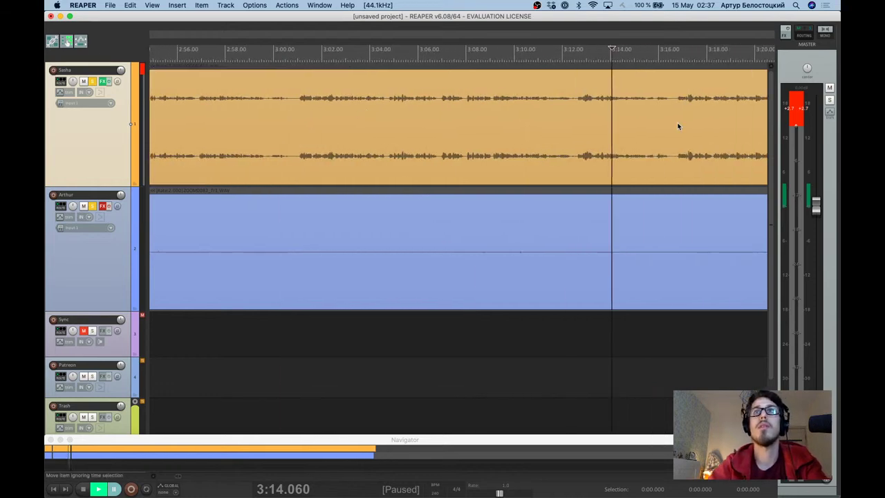
{"action": "left_click", "coordinate": [608, 113]}
{"action": "left_click", "coordinate": [530, 113]}
{"action": "scroll", "coordinate": [532, 104], "scroll_direction": "left", "scroll_amount": 5}
{"action": "scroll", "coordinate": [536, 95], "scroll_direction": "down", "scroll_amount": 8}
{"action": "left_click", "coordinate": [257, 57]}
{"action": "key", "text": "space"}
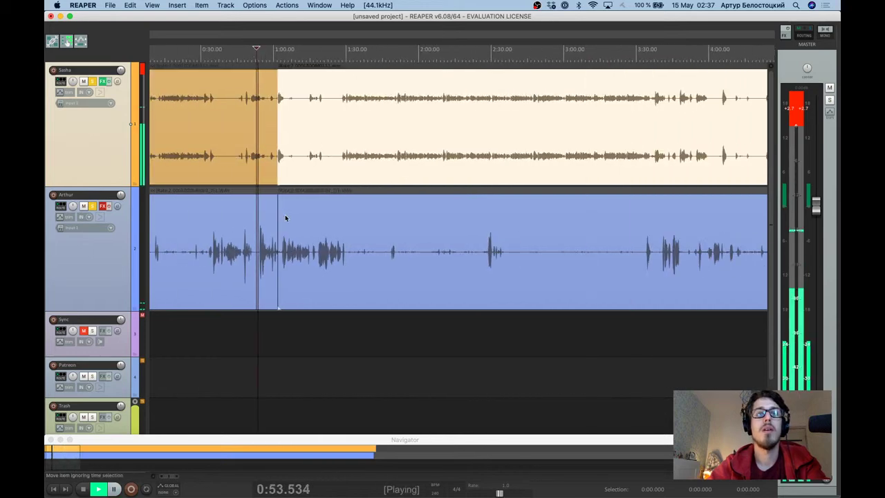
{"action": "scroll", "coordinate": [168, 67], "scroll_direction": "up", "scroll_amount": 2}
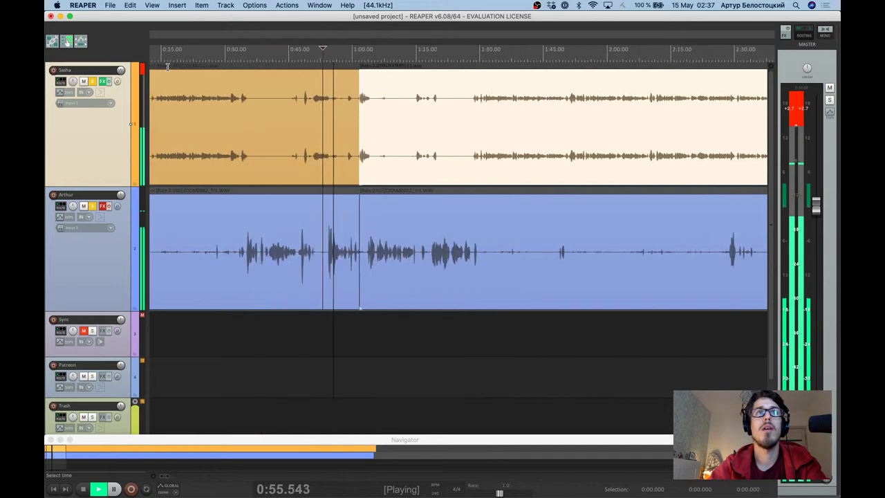
{"action": "left_click", "coordinate": [347, 56]}
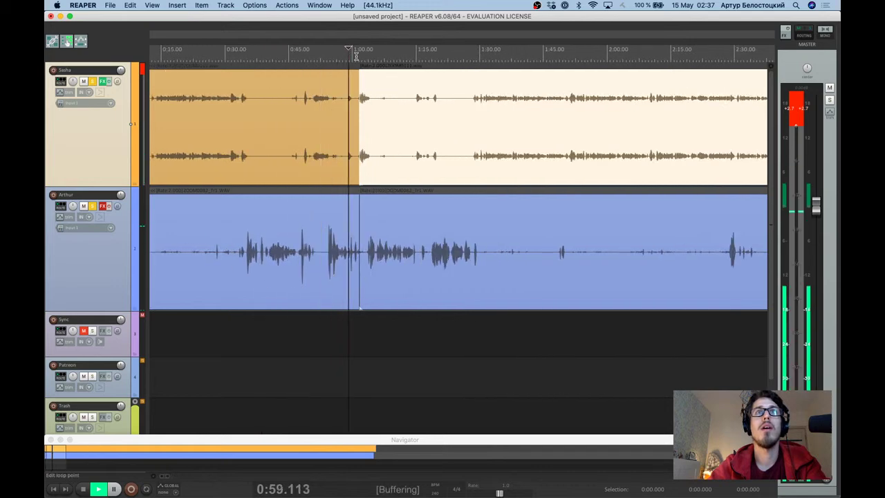
{"action": "left_click", "coordinate": [368, 82]}
{"action": "key", "text": "Return"}
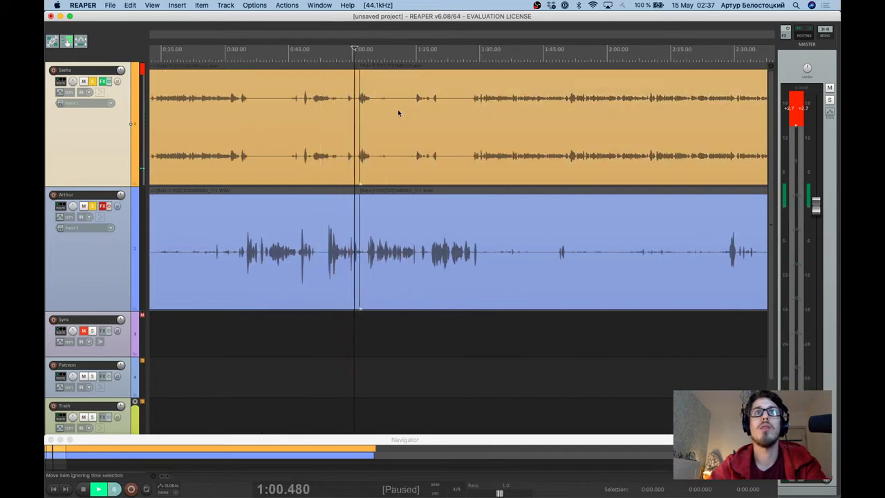
{"action": "left_click", "coordinate": [398, 114]}
{"action": "scroll", "coordinate": [513, 138], "scroll_direction": "down", "scroll_amount": 2}
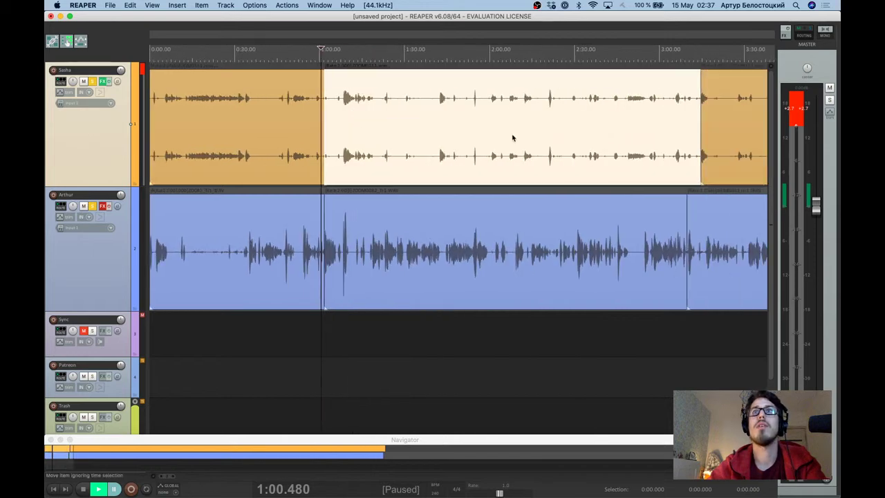
Play both tracks from about 2:54 and from 3:09, and undo the last split in the track 1 item.
{"action": "scroll", "coordinate": [512, 137], "scroll_direction": "right", "scroll_amount": 2}
{"action": "left_click", "coordinate": [569, 63]}
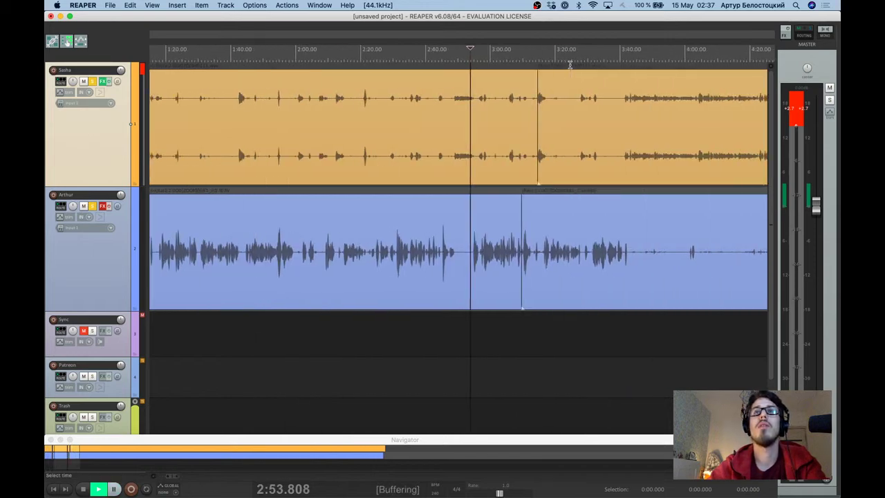
{"action": "scroll", "coordinate": [457, 105], "scroll_direction": "up", "scroll_amount": 3}
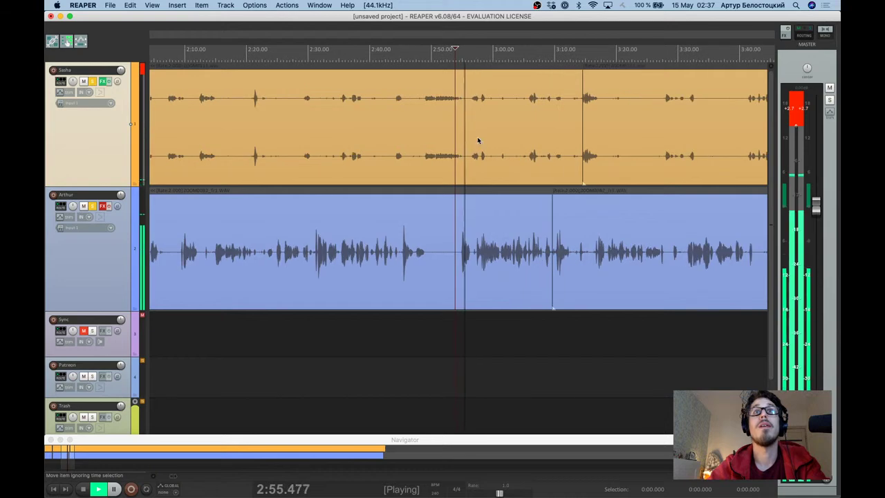
{"action": "key", "text": "ctrl+space"}
{"action": "left_click", "coordinate": [585, 125]}
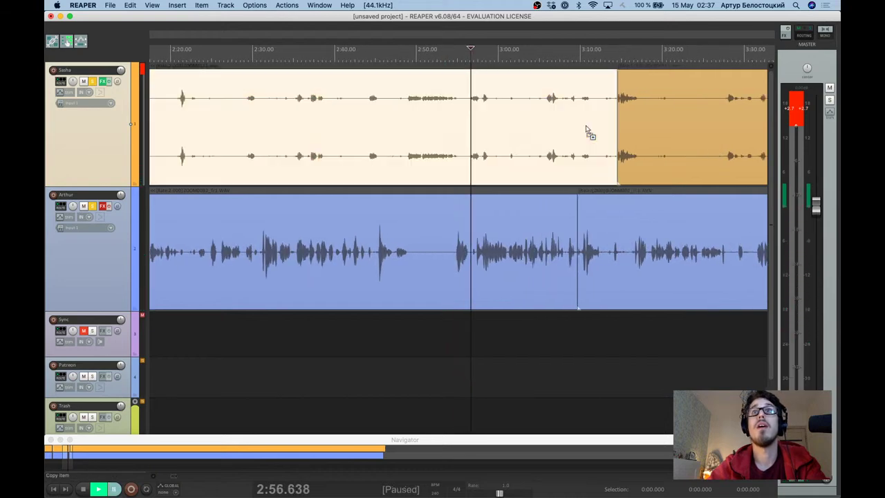
{"action": "left_click", "coordinate": [572, 52]}
{"action": "scroll", "coordinate": [611, 111], "scroll_direction": "up", "scroll_amount": 2}
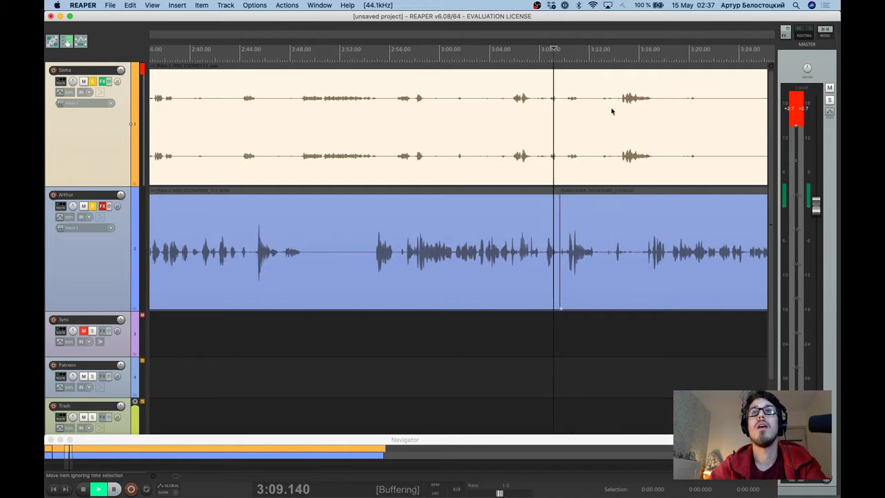
{"action": "key", "text": "ctrl+space"}
Split the track 2 item at 3:14.616 and ripple-delete the piece between its start near 3:09.6 and the cut.
{"action": "scroll", "coordinate": [613, 210], "scroll_direction": "right", "scroll_amount": 5}
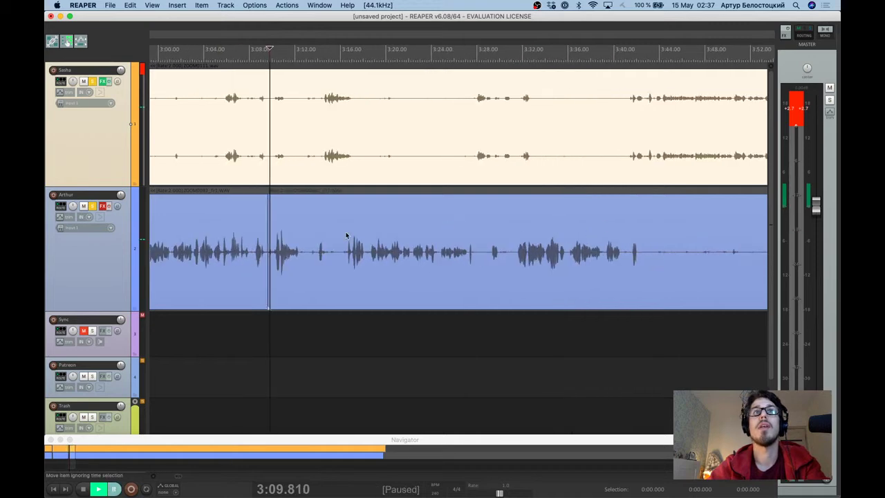
{"action": "scroll", "coordinate": [292, 150], "scroll_direction": "up", "scroll_amount": 2}
{"action": "key", "text": "s"}
{"action": "left_click", "coordinate": [343, 255]}
{"action": "left_click", "coordinate": [340, 255]}
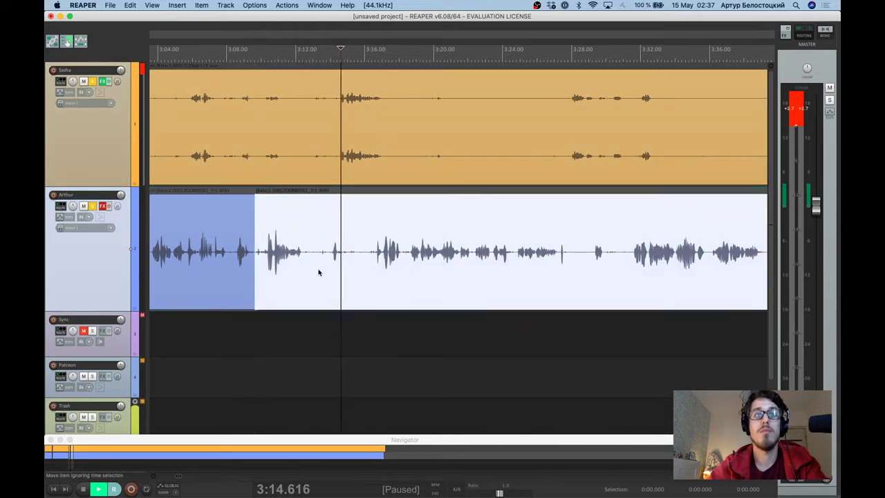
{"action": "key", "text": "s"}
{"action": "key", "text": "Delete"}
{"action": "left_click", "coordinate": [318, 271]}
Play both tracks across the join near 3:09.6 and on to about 3:30 to check the edit.
{"action": "left_click", "coordinate": [251, 180]}
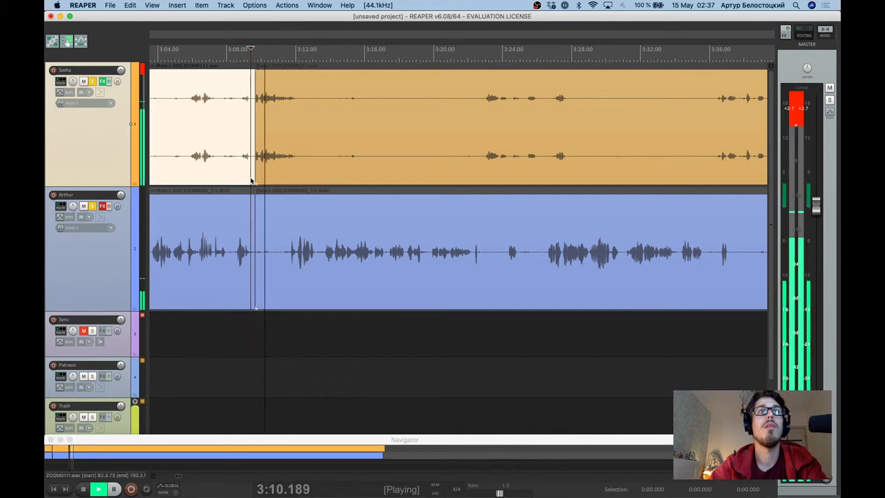
{"action": "left_click", "coordinate": [237, 50]}
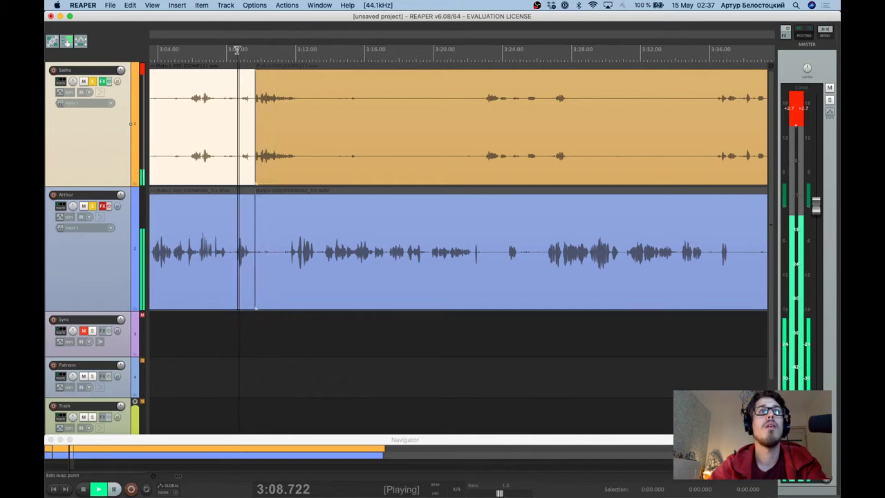
{"action": "scroll", "coordinate": [309, 166], "scroll_direction": "down", "scroll_amount": 2}
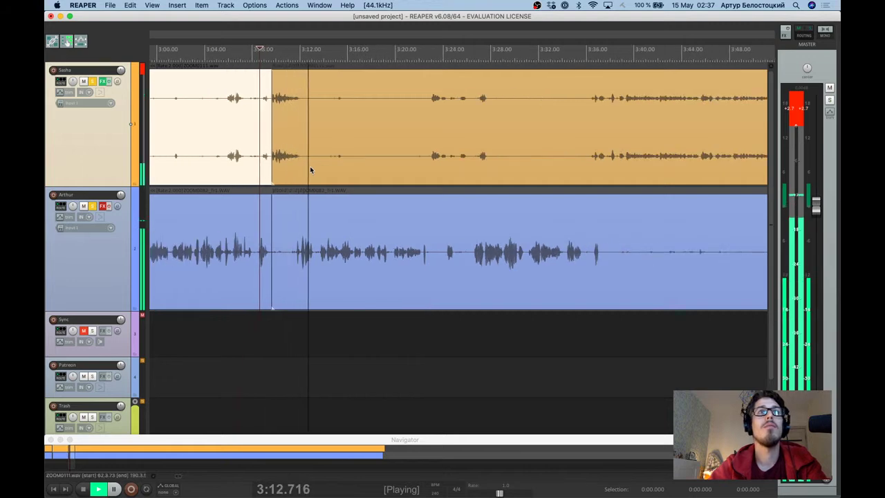
{"action": "scroll", "coordinate": [316, 178], "scroll_direction": "down", "scroll_amount": 2}
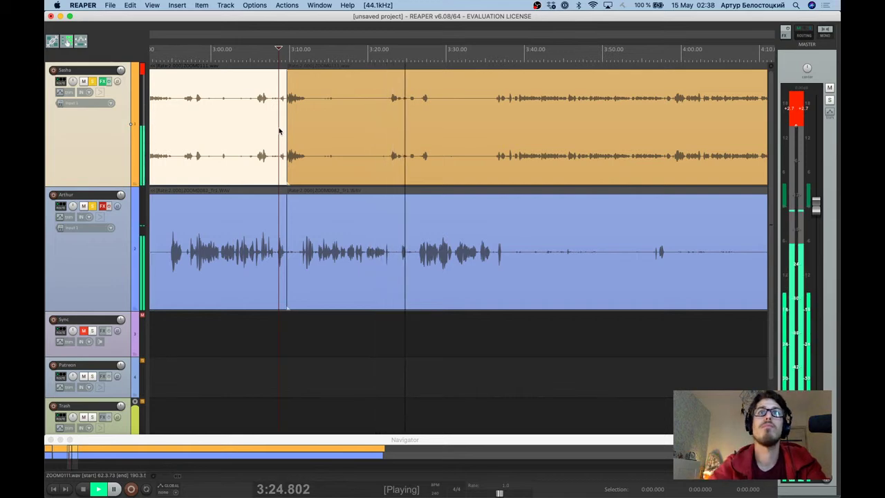
{"action": "scroll", "coordinate": [403, 220], "scroll_direction": "up", "scroll_amount": 5}
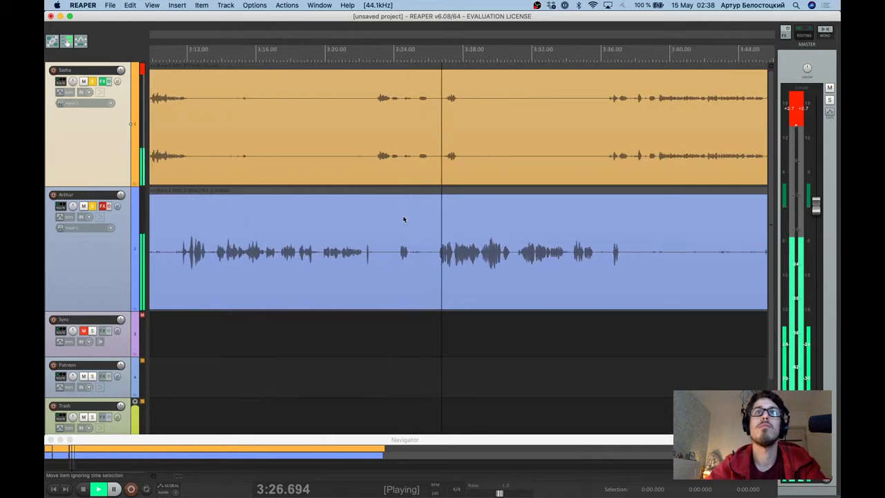
{"action": "scroll", "coordinate": [404, 219], "scroll_direction": "down", "scroll_amount": 2}
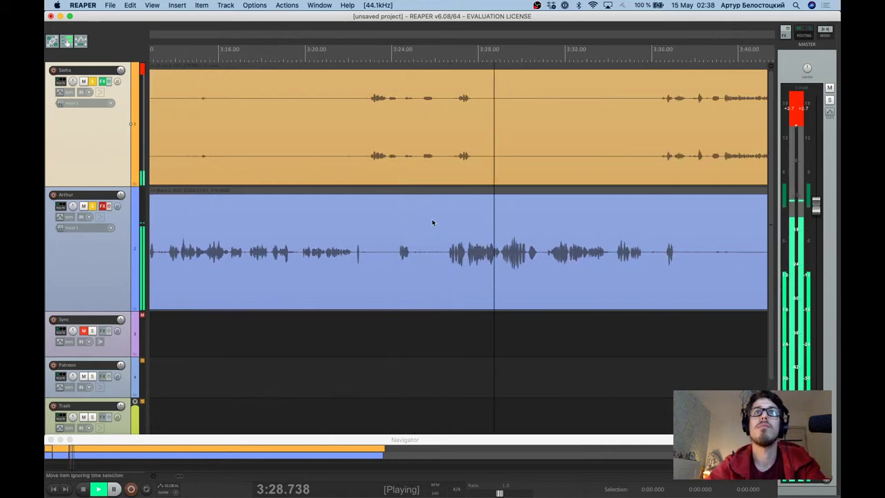
{"action": "key", "text": "ctrl+space"}
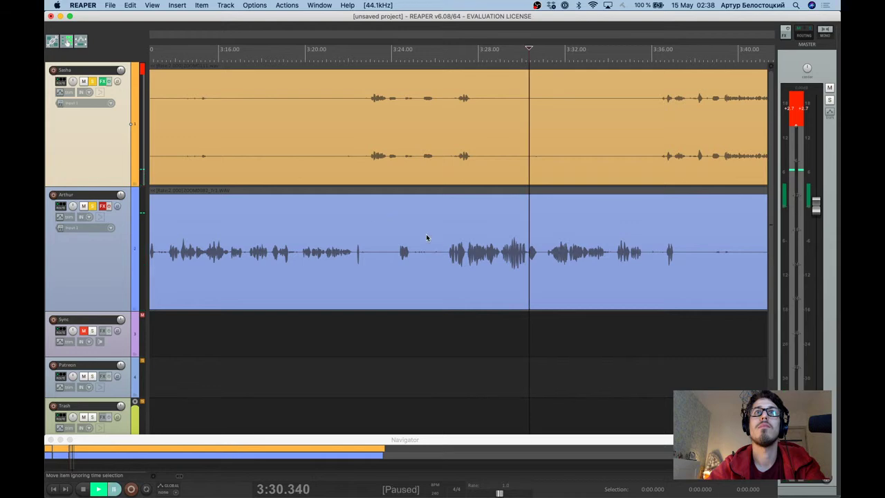
Replay both tracks from about 3:21.8 and again from just before 3:24 to find where the short track 2 phrase ends.
{"action": "left_click", "coordinate": [343, 209]}
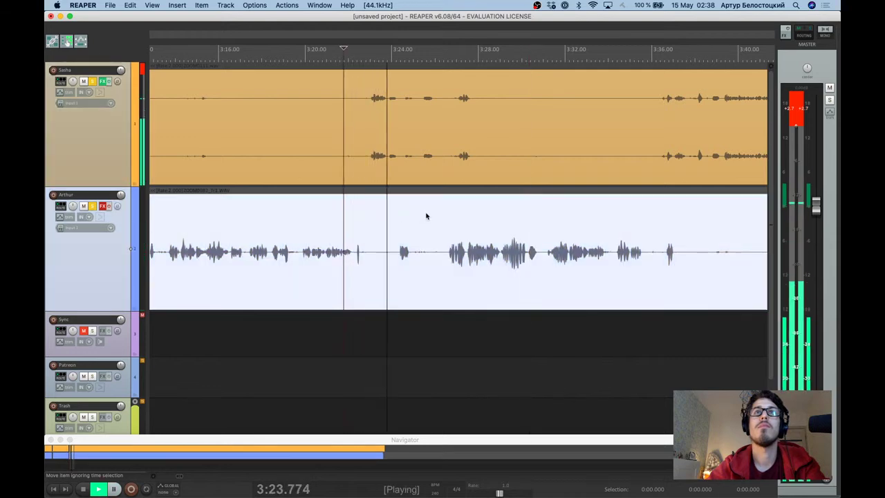
{"action": "key", "text": "ctrl+space"}
{"action": "left_click", "coordinate": [388, 171]}
{"action": "key", "text": "space"}
{"action": "scroll", "coordinate": [429, 223], "scroll_direction": "up", "scroll_amount": 2}
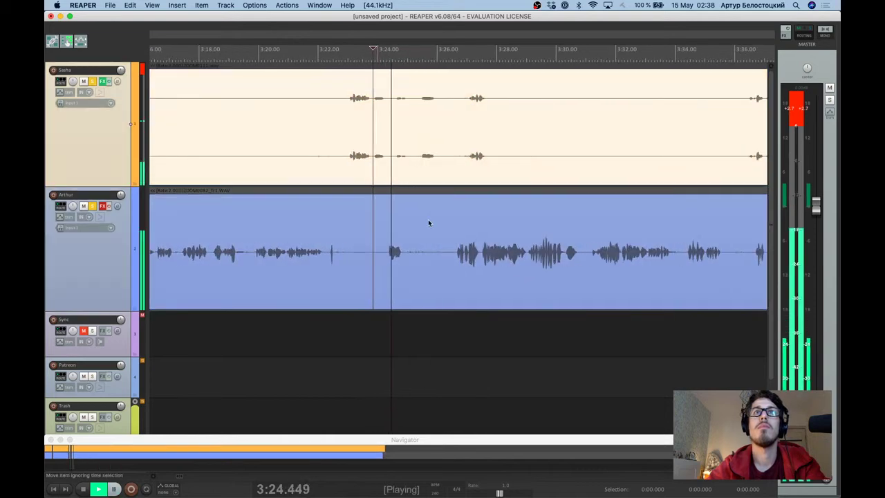
{"action": "key", "text": "ctrl+space"}
Split the track 2 item at 3:25.054 and again before the next phrase, and ripple-delete the pause between the cuts.
{"action": "left_click", "coordinate": [408, 253]}
{"action": "key", "text": "s"}
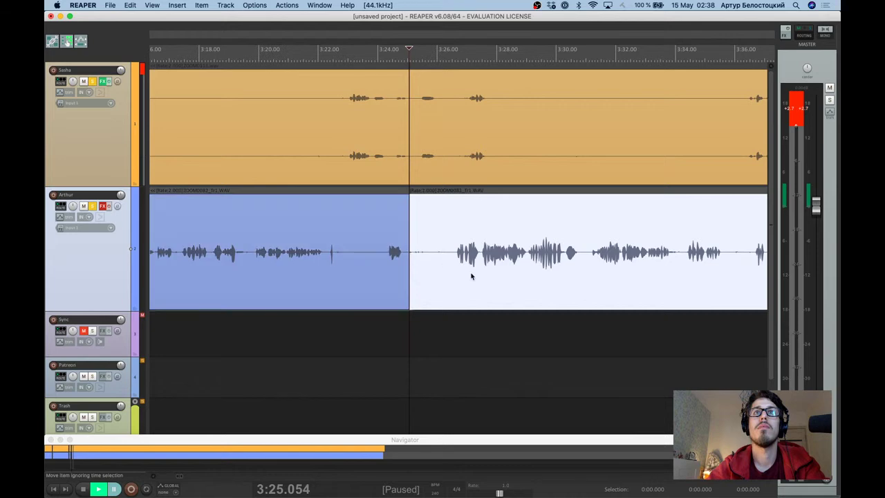
{"action": "key", "text": "s"}
{"action": "key", "text": "Delete"}
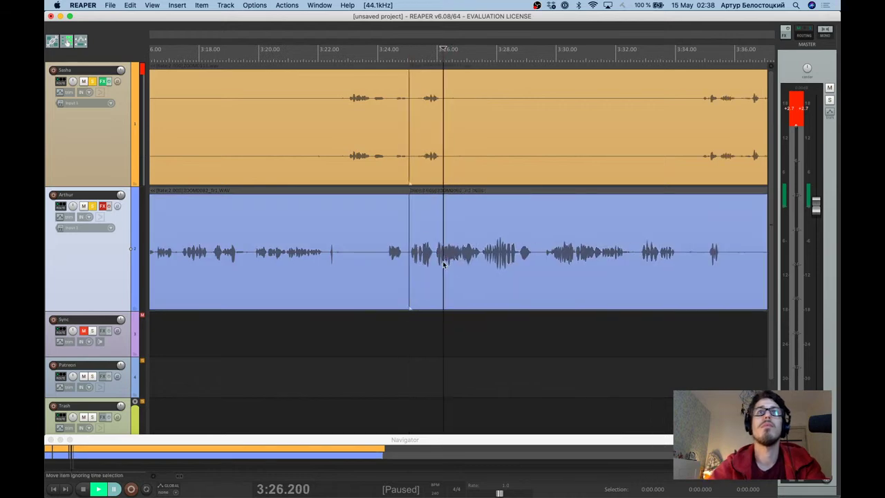
Play both tracks from just before the join near 3:25 to about 3:35 to check the cut and the following speech.
{"action": "left_click", "coordinate": [389, 215]}
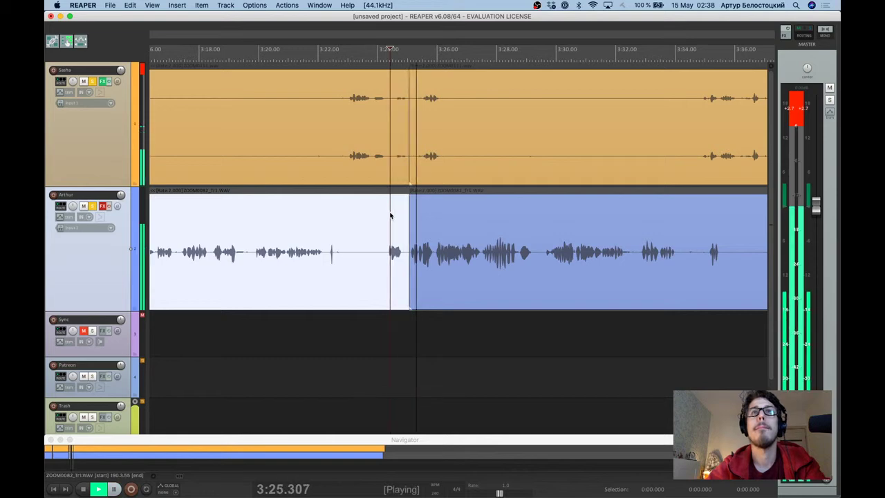
{"action": "scroll", "coordinate": [390, 215], "scroll_direction": "up", "scroll_amount": 2}
{"action": "scroll", "coordinate": [389, 215], "scroll_direction": "down", "scroll_amount": 4}
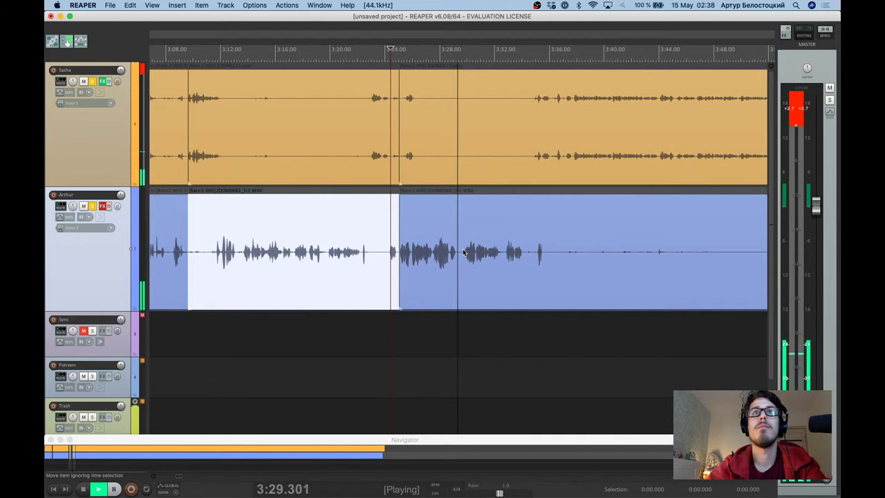
{"action": "scroll", "coordinate": [524, 239], "scroll_direction": "up", "scroll_amount": 1}
{"action": "scroll", "coordinate": [524, 238], "scroll_direction": "down", "scroll_amount": 2}
{"action": "scroll", "coordinate": [524, 237], "scroll_direction": "right", "scroll_amount": 3}
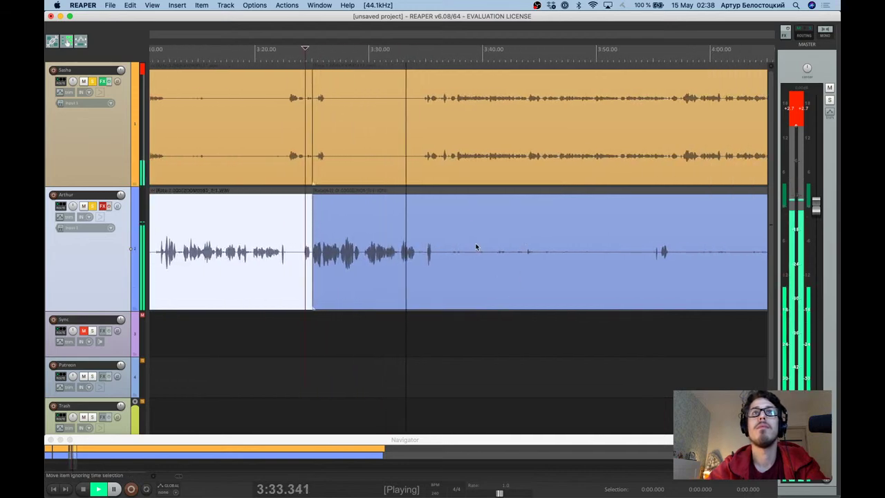
{"action": "scroll", "coordinate": [468, 211], "scroll_direction": "up", "scroll_amount": 2}
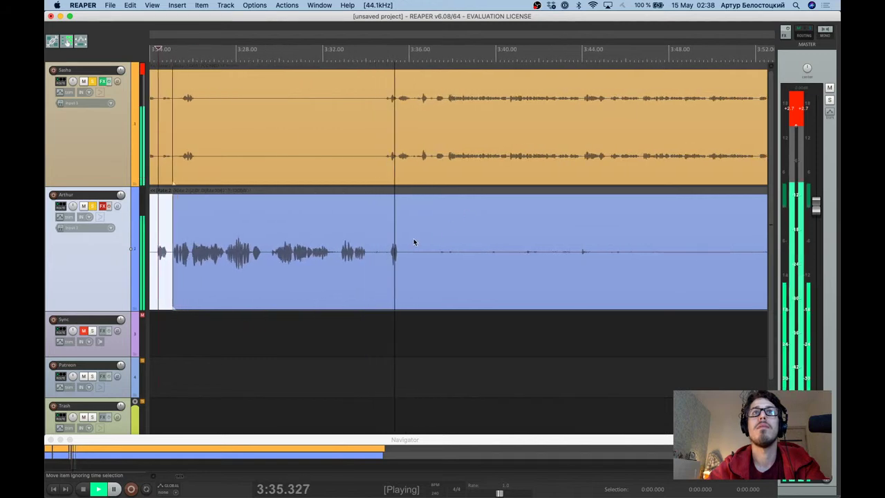
Split the track 2 item at 3:32.774 and after the following short phrase, ripple-delete that phrase, and play across the join.
{"action": "left_click", "coordinate": [355, 257]}
{"action": "left_click", "coordinate": [339, 256]}
{"action": "key", "text": "s"}
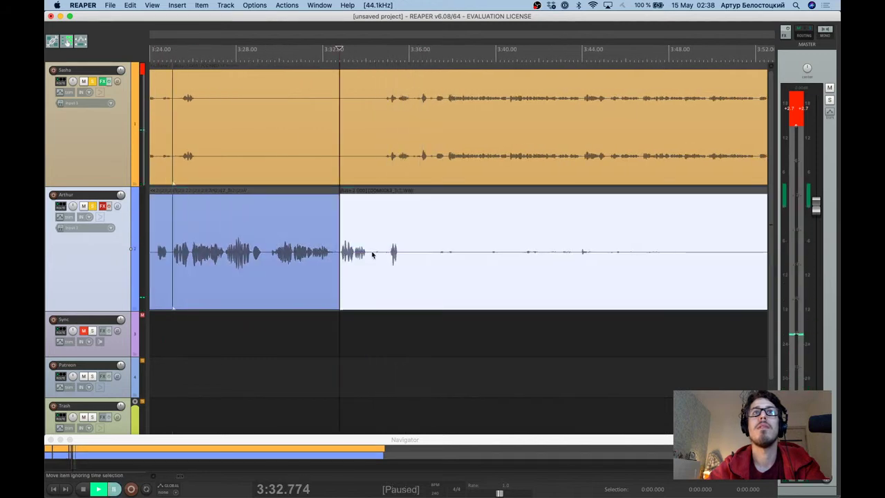
{"action": "key", "text": "s"}
{"action": "key", "text": "Return"}
{"action": "left_click", "coordinate": [354, 263]}
{"action": "key", "text": "Delete"}
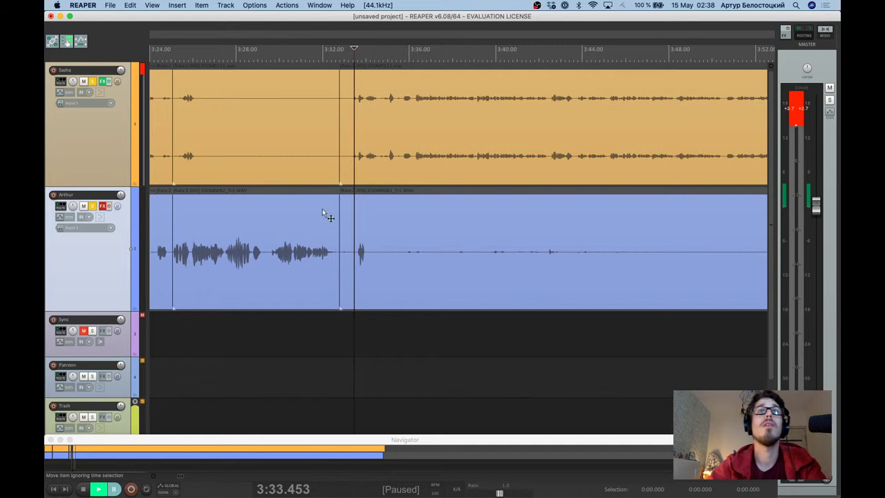
{"action": "left_click", "coordinate": [322, 213]}
{"action": "key", "text": "space"}
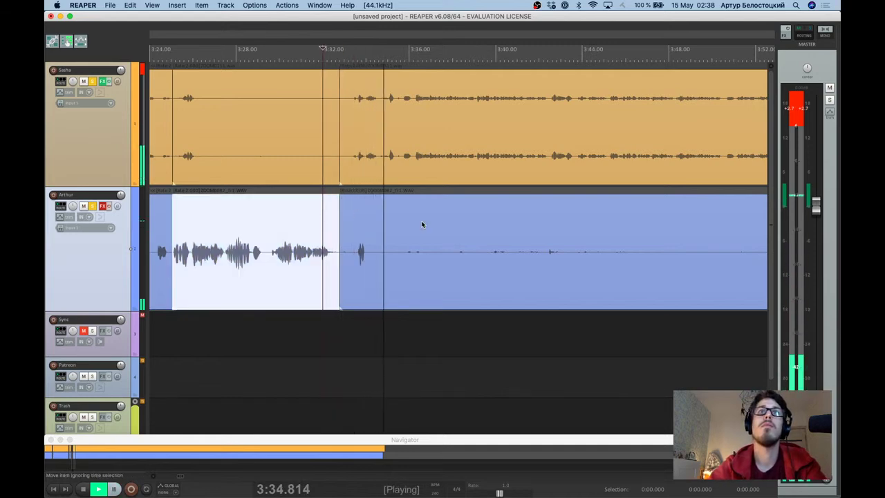
Keep playing both tracks past the join near 3:33 and pause at 3:41.571.
{"action": "scroll", "coordinate": [427, 217], "scroll_direction": "down", "scroll_amount": 1}
{"action": "scroll", "coordinate": [425, 227], "scroll_direction": "down", "scroll_amount": 2}
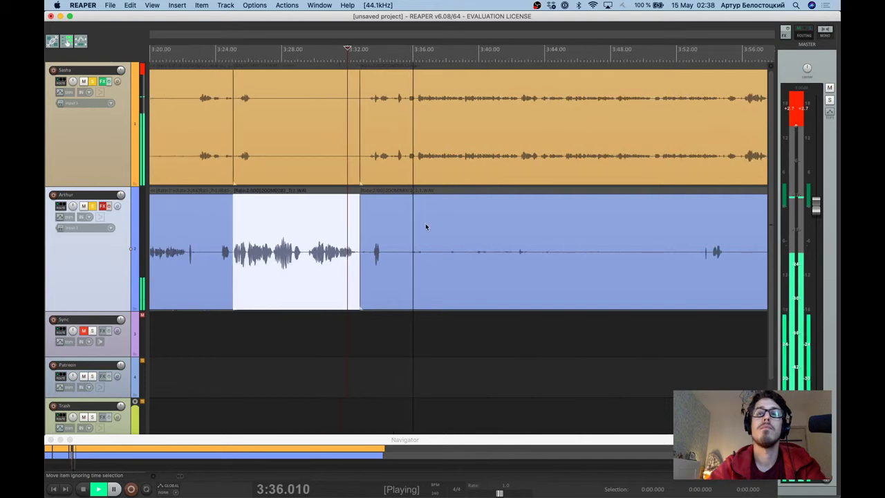
{"action": "scroll", "coordinate": [425, 226], "scroll_direction": "down", "scroll_amount": 3}
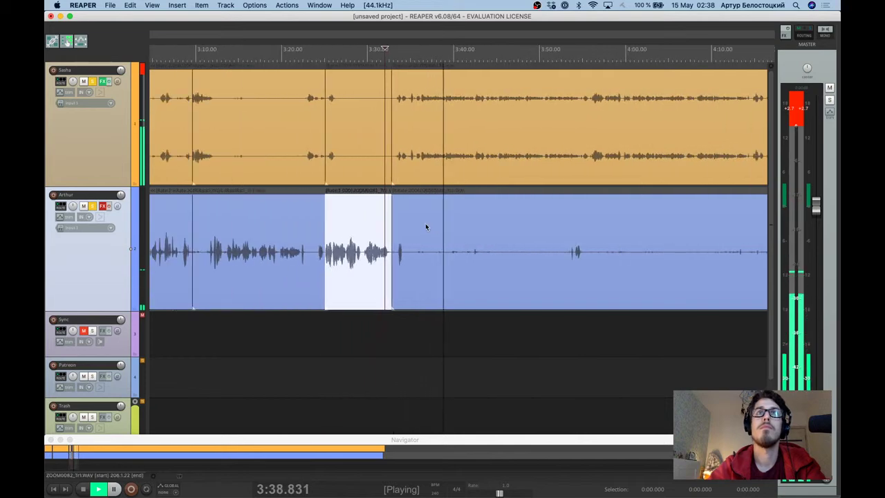
{"action": "scroll", "coordinate": [425, 226], "scroll_direction": "down", "scroll_amount": 2}
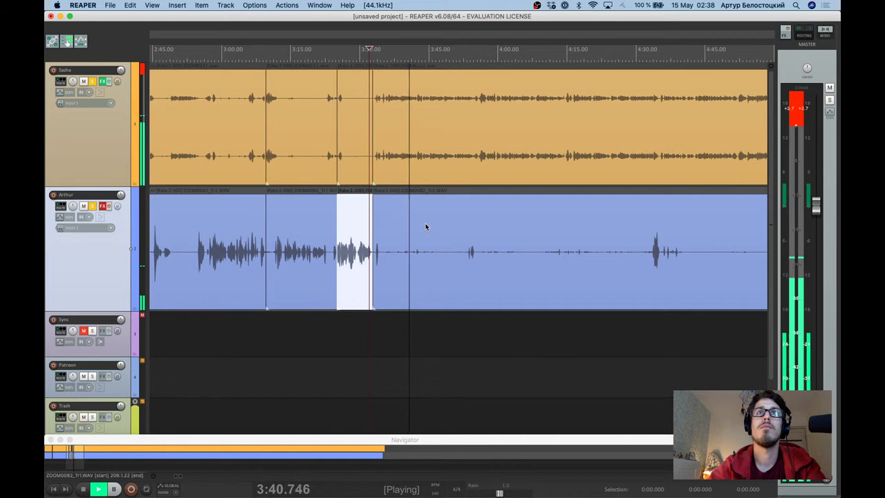
{"action": "key", "text": "ctrl+space"}
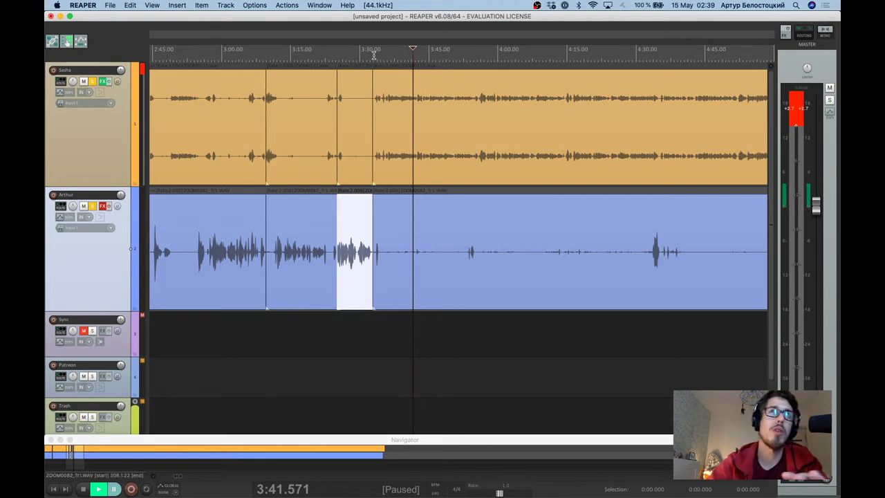
Play both tracks on from about 3:33 to past 4:00 and reset the master meter's peak indicator.
{"action": "left_click", "coordinate": [374, 54]}
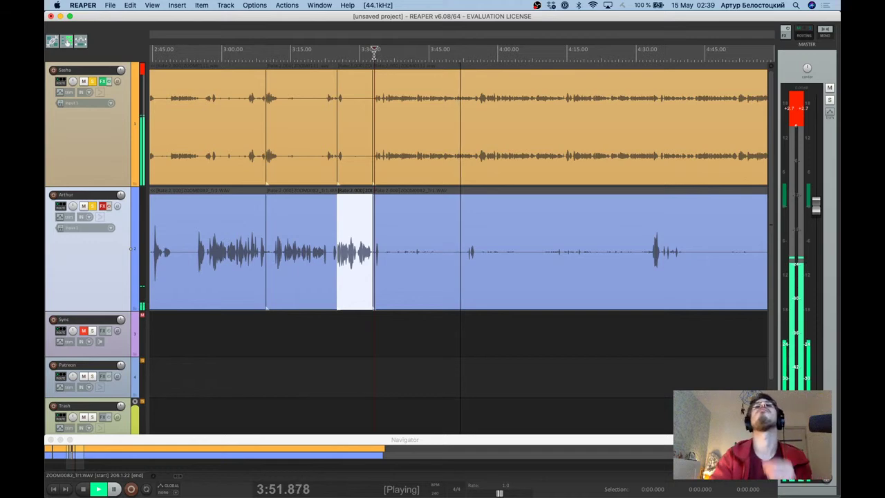
{"action": "scroll", "coordinate": [442, 222], "scroll_direction": "down", "scroll_amount": 3}
{"action": "scroll", "coordinate": [381, 244], "scroll_direction": "right", "scroll_amount": 6}
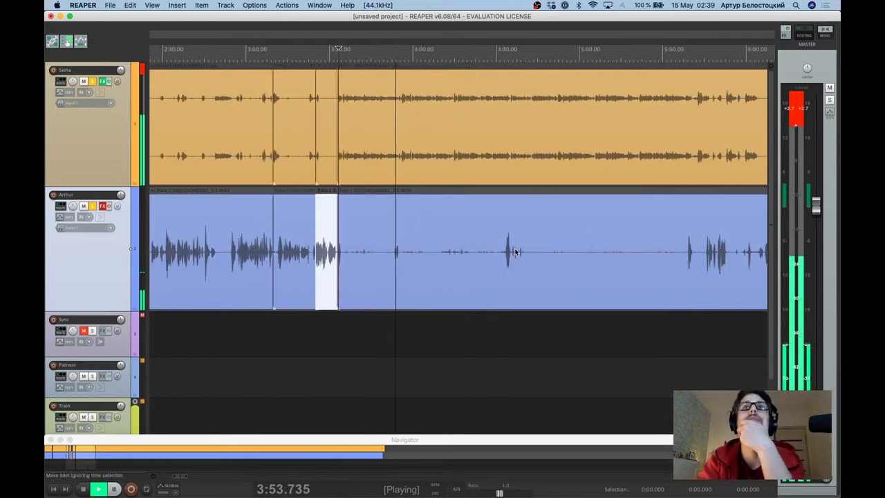
{"action": "scroll", "coordinate": [265, 188], "scroll_direction": "up", "scroll_amount": 4}
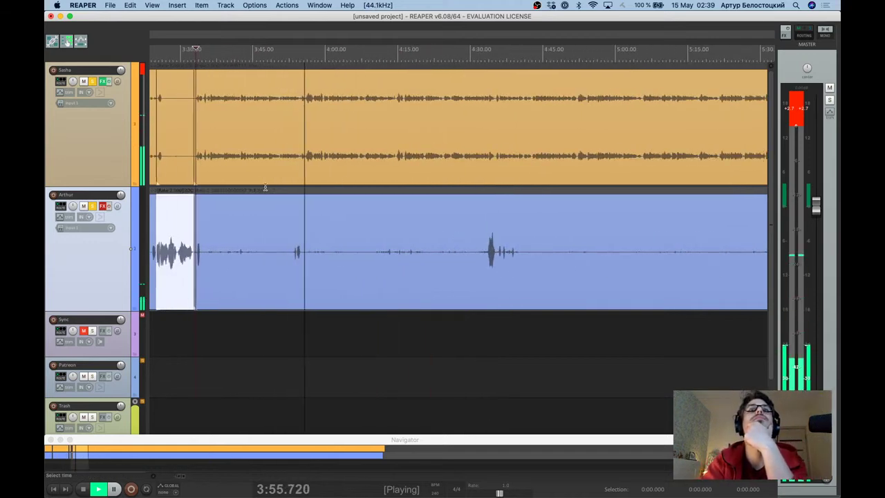
{"action": "scroll", "coordinate": [347, 186], "scroll_direction": "down", "scroll_amount": 2}
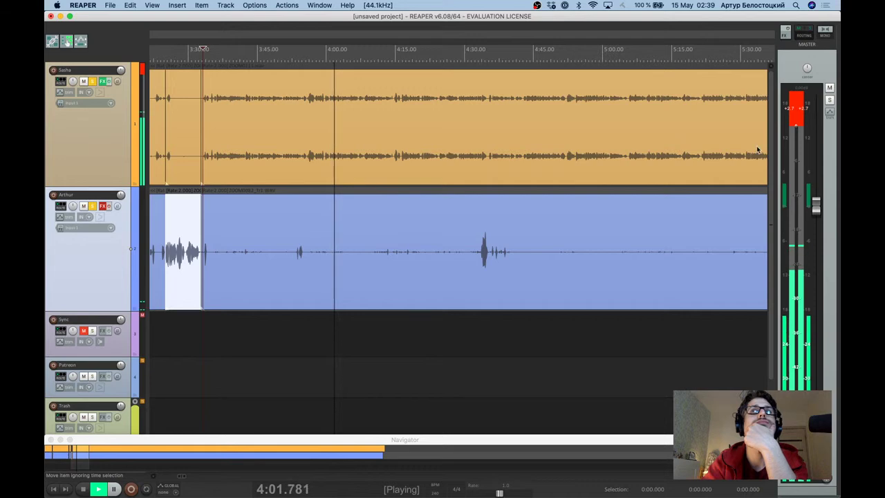
{"action": "left_click", "coordinate": [799, 108]}
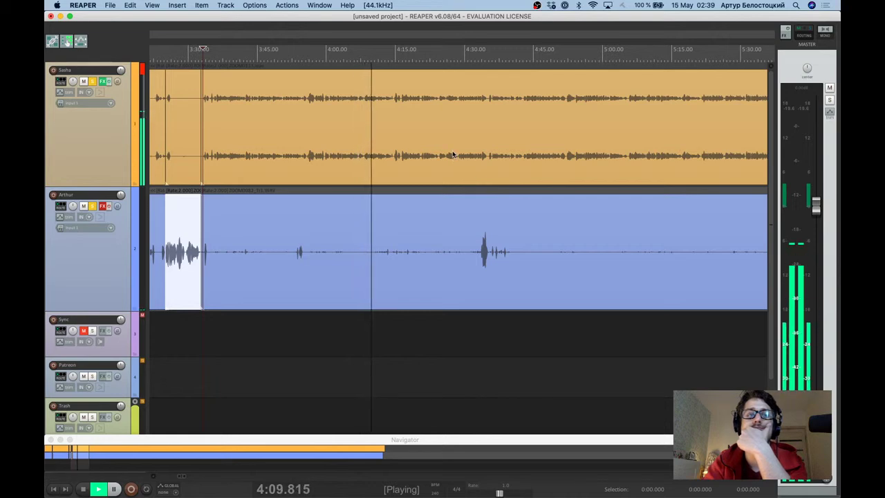
Switch to Sublime Text and place the text cursor on blank line 14 below the channel and chat links.
{"action": "mouse_move", "coordinate": [836, 227]}
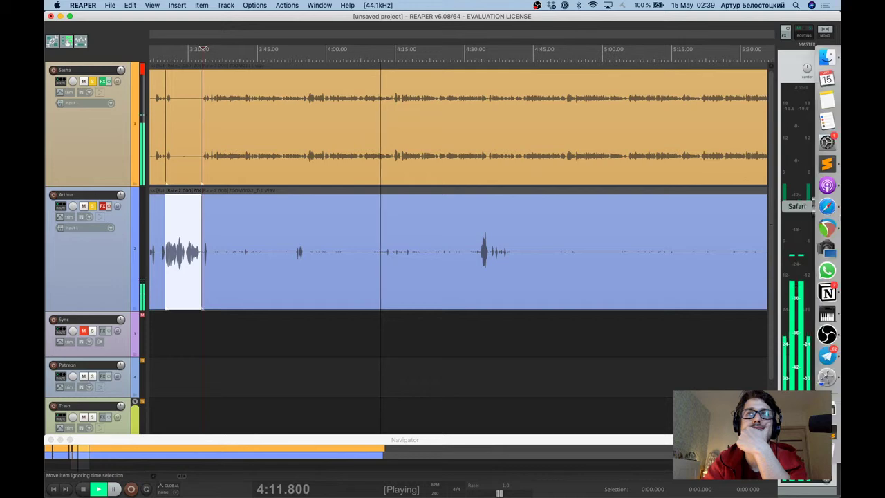
{"action": "left_click", "coordinate": [828, 167]}
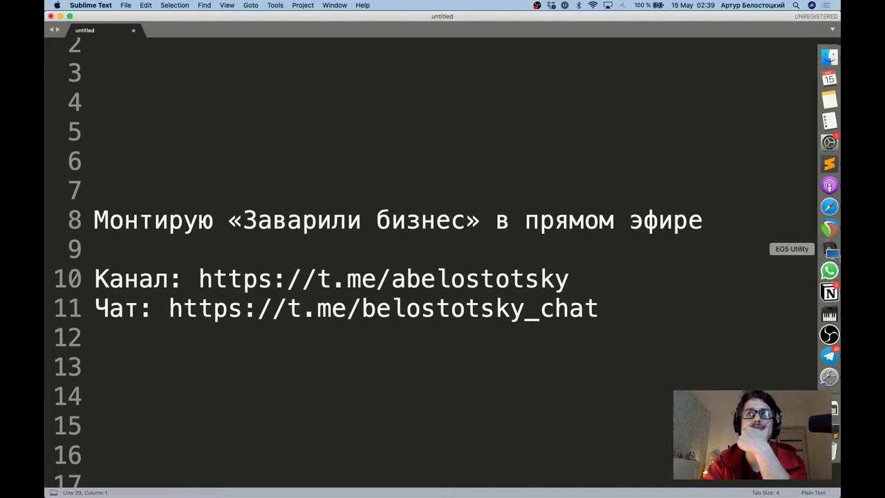
{"action": "left_click", "coordinate": [677, 355]}
{"action": "key", "text": "Down"}
{"action": "key", "text": "Down"}
{"action": "key", "text": "Down"}
{"action": "key", "text": "Down"}
{"action": "key", "text": "Down"}
{"action": "key", "text": "Down"}
{"action": "key", "text": "Down"}
{"action": "key", "text": "Down"}
{"action": "key", "text": "Down"}
{"action": "key", "text": "Down"}
{"action": "key", "text": "Down"}
{"action": "key", "text": "Down"}
{"action": "key", "text": "Down"}
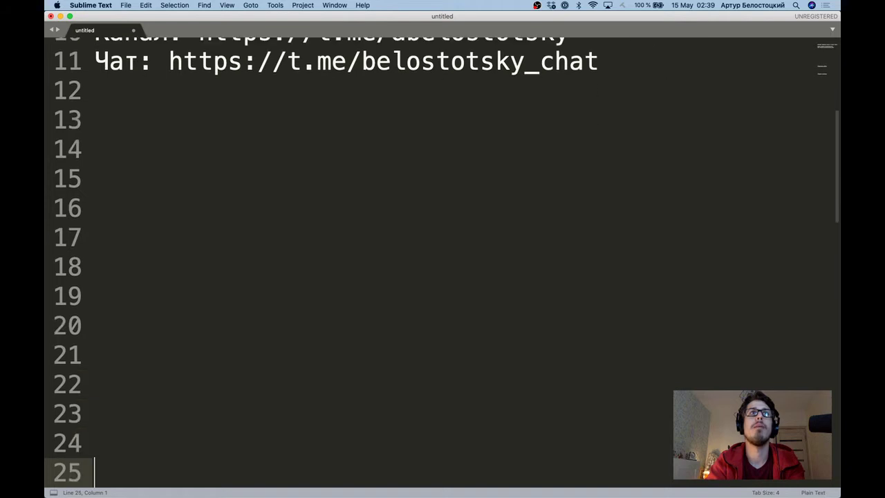
{"action": "key", "text": "Down"}
{"action": "key", "text": "Up"}
{"action": "key", "text": "Up"}
{"action": "key", "text": "Up"}
{"action": "key", "text": "Up"}
{"action": "key", "text": "Up"}
{"action": "key", "text": "Up"}
{"action": "key", "text": "Up"}
{"action": "key", "text": "Up"}
{"action": "key", "text": "Up"}
{"action": "key", "text": "Up"}
{"action": "key", "text": "Up"}
{"action": "key", "text": "Up"}
{"action": "key", "text": "Up"}
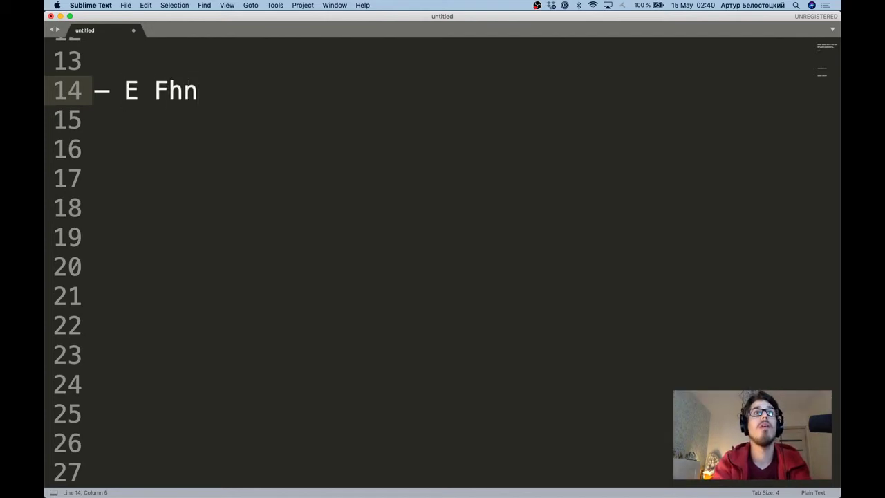
Replace the wrong-layout text on line 14 with a dashed Russian note about the birth of the male host's daughter.
{"action": "key", "text": "shift+Left"}
{"action": "key", "text": "shift+Left"}
{"action": "key", "text": "shift+Left"}
{"action": "type", "text": "у"}
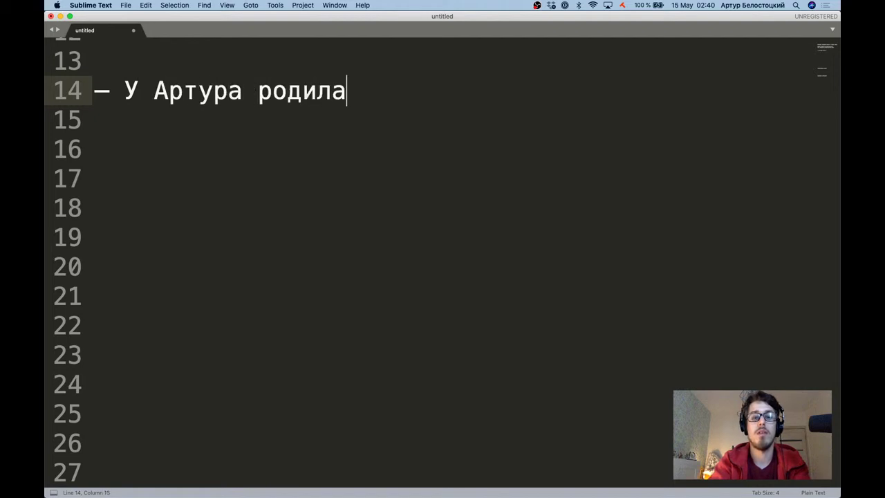
Add a dashed note on line 16 saying the co-host "открыла интернет-магазин и ищет точку роста", followed by blank lines.
{"action": "key", "text": "Return"}
{"action": "key", "text": "Return"}
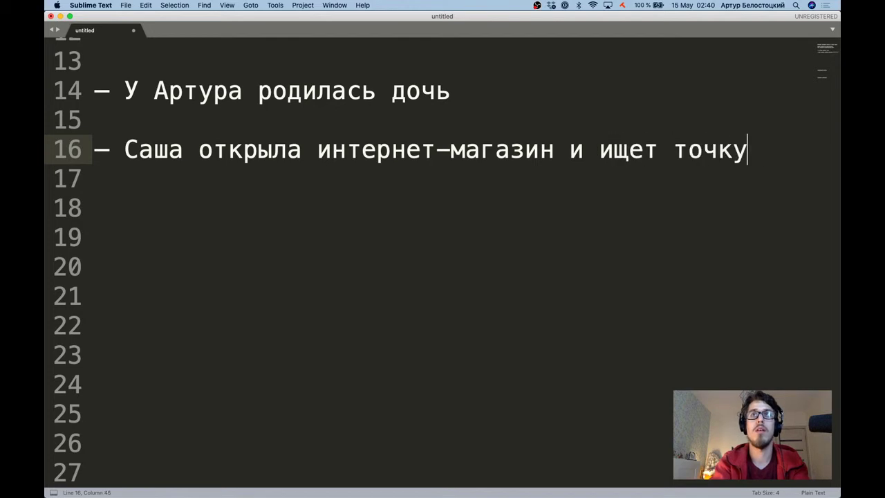
{"action": "type", "text": "та"}
{"action": "key", "text": "Return"}
{"action": "key", "text": "Return"}
{"action": "key", "text": "Return"}
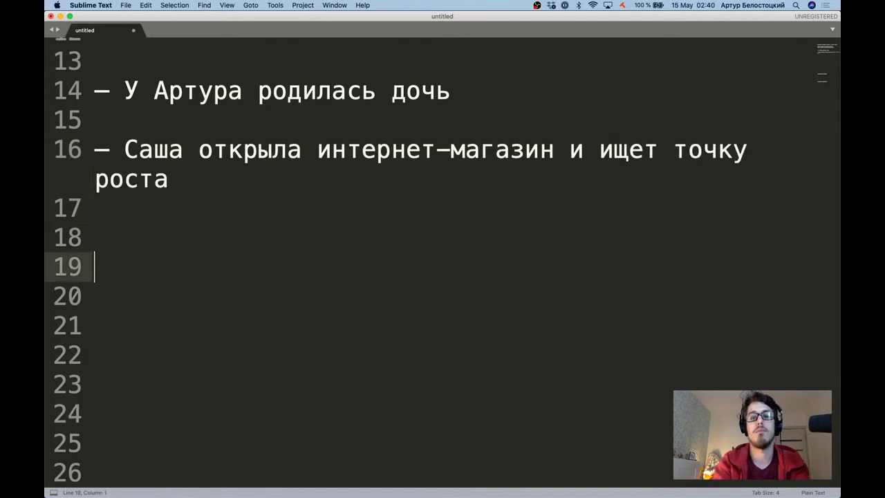
Reduce the editor's font size, start a new dashed item below the notes, and remove the extra blank line above it.
{"action": "key", "text": "super+minus"}
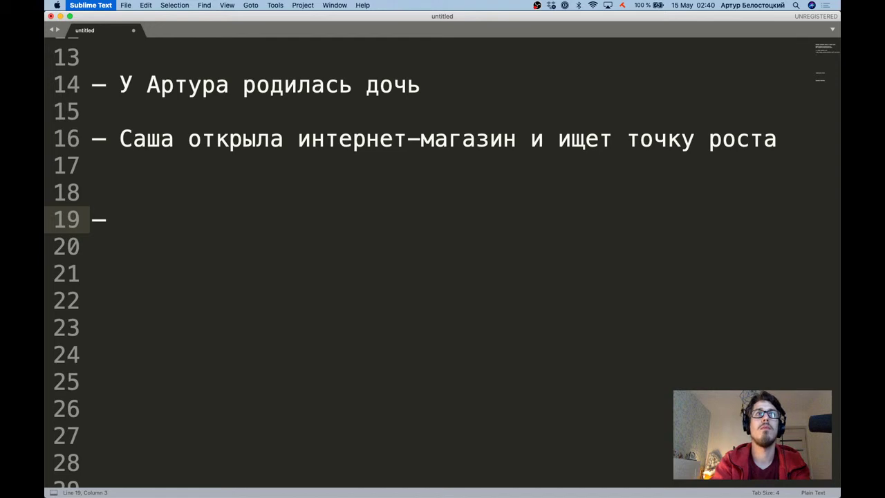
{"action": "key", "text": "super+minus"}
{"action": "key", "text": "super+minus"}
{"action": "left_click", "coordinate": [381, 155]}
{"action": "key", "text": "BackSpace"}
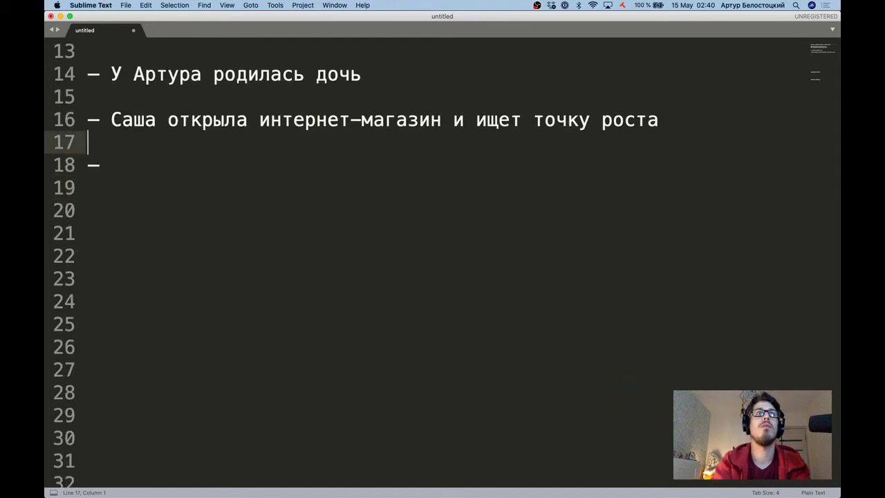
Append "(холодные продажи)" to the online-store note and return the cursor to the empty dashed item.
{"action": "key", "text": "super+Down"}
{"action": "scroll", "coordinate": [347, 143], "scroll_direction": "up", "scroll_amount": 7}
{"action": "scroll", "coordinate": [298, 109], "scroll_direction": "down", "scroll_amount": 7}
{"action": "scroll", "coordinate": [298, 109], "scroll_direction": "up", "scroll_amount": 14}
{"action": "scroll", "coordinate": [298, 109], "scroll_direction": "up", "scroll_amount": 1}
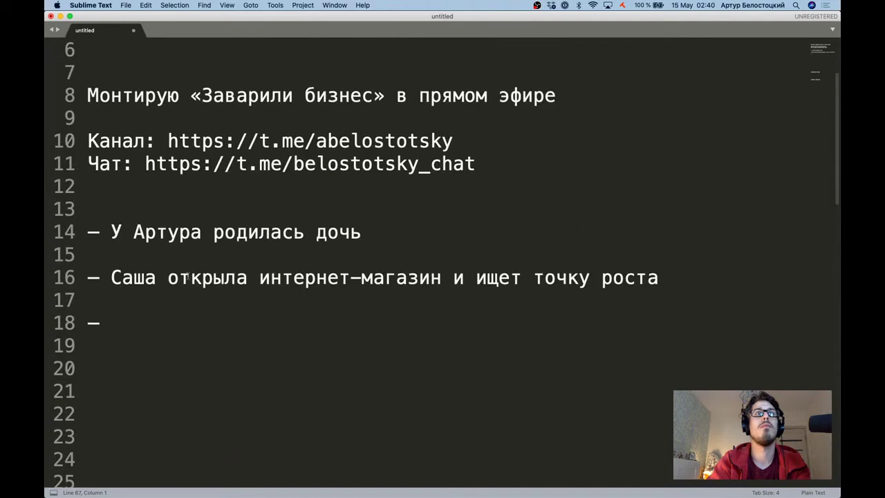
{"action": "left_click", "coordinate": [164, 309]}
{"action": "left_click", "coordinate": [156, 320]}
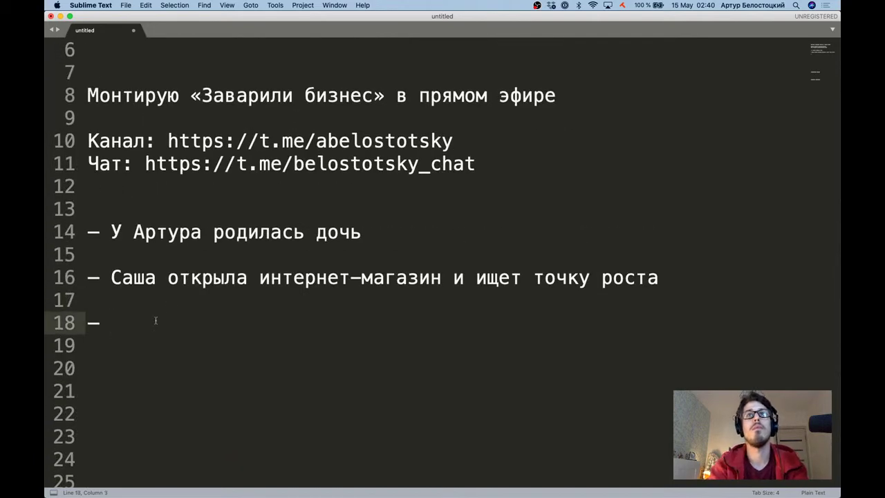
{"action": "left_click", "coordinate": [667, 280]}
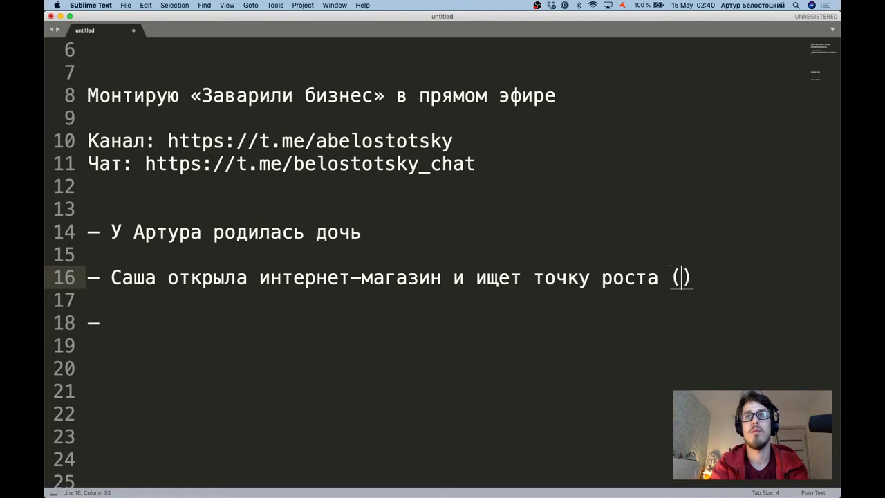
{"action": "type", "text": "(холодные "}
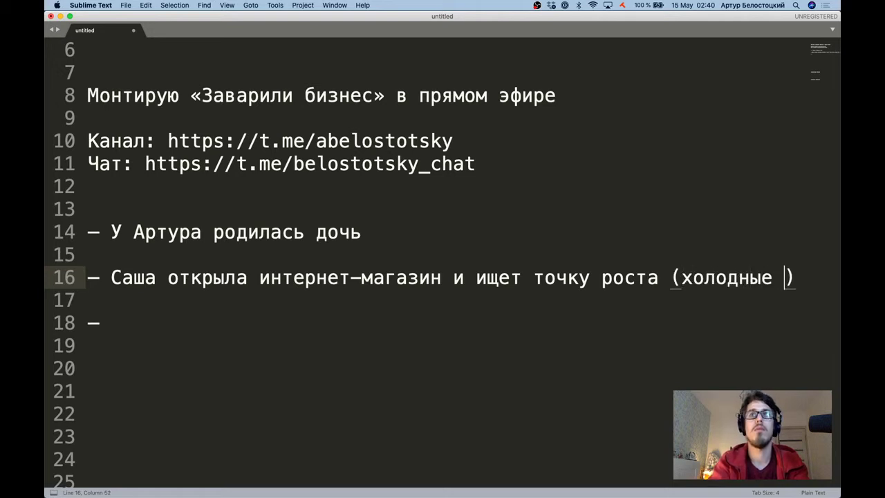
{"action": "type", "text": "продажи"}
{"action": "left_click", "coordinate": [88, 323]}
{"action": "left_click", "coordinate": [111, 345]}
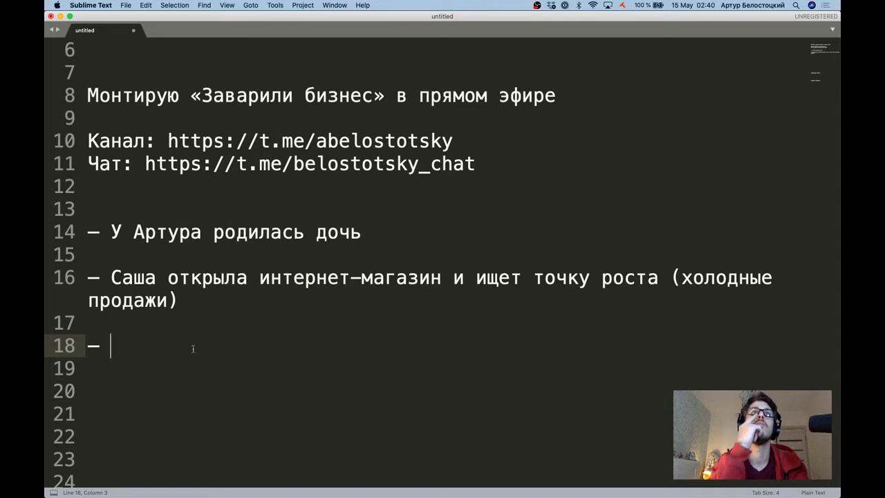
Insert the heading "# Конспект" above the first note, with a blank line beneath it.
{"action": "left_click", "coordinate": [138, 212]}
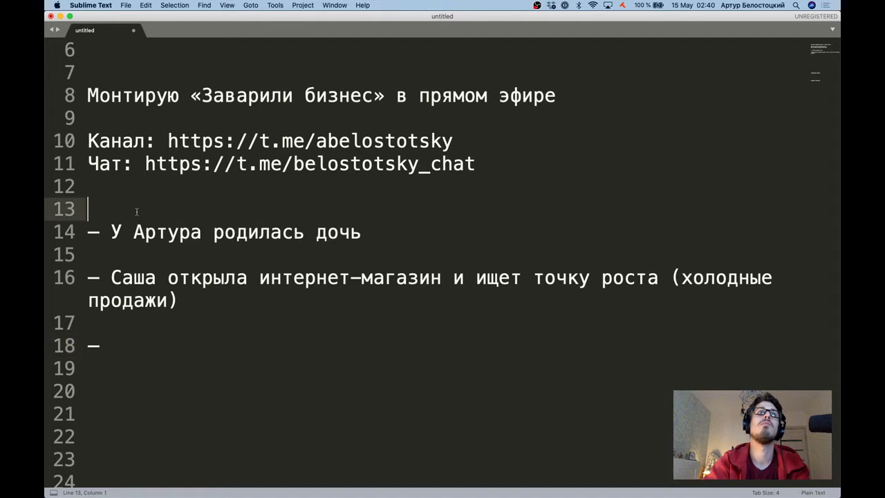
{"action": "key", "text": "Return"}
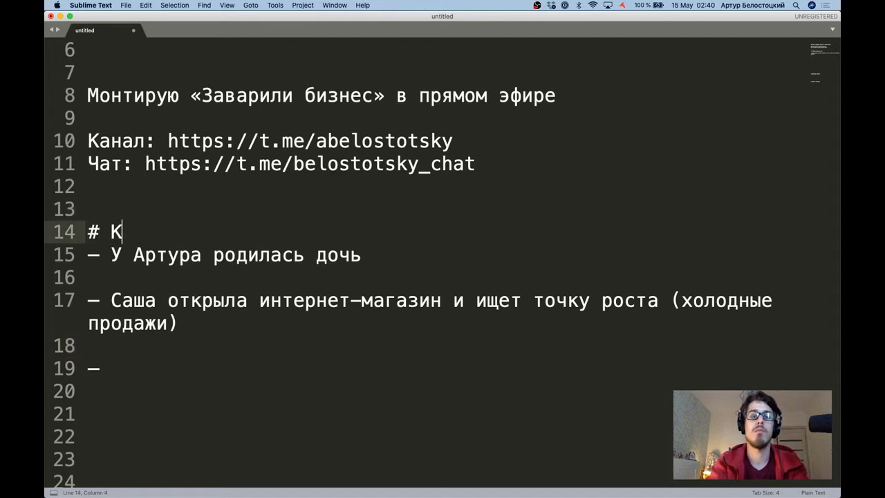
{"action": "key", "text": "Return"}
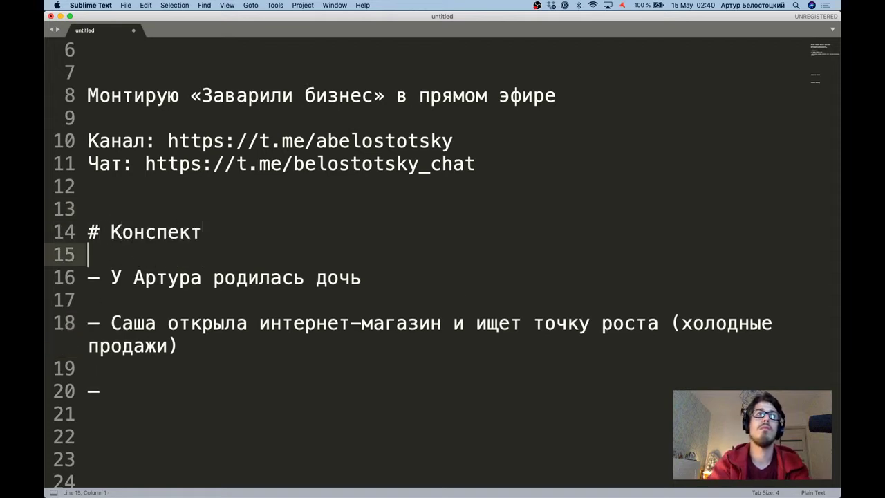
Fill in the empty dashed item on line 20 with "Противоречие".
{"action": "left_click", "coordinate": [122, 388]}
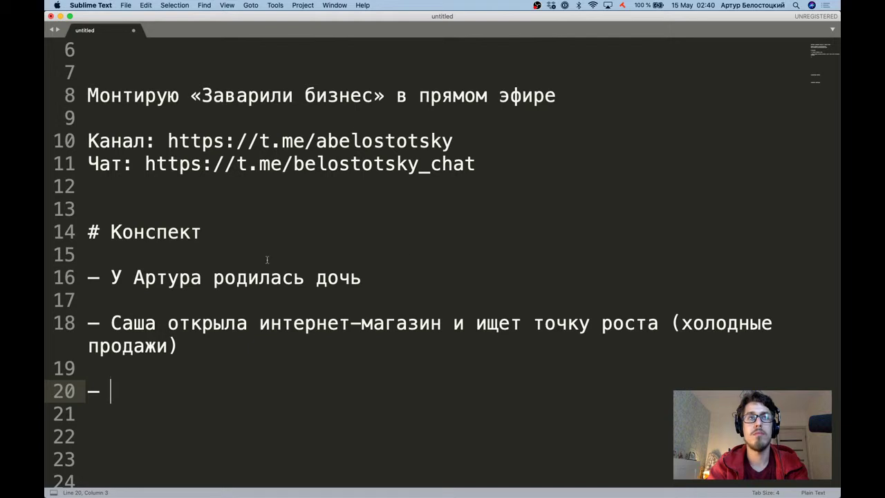
{"action": "left_click", "coordinate": [340, 350]}
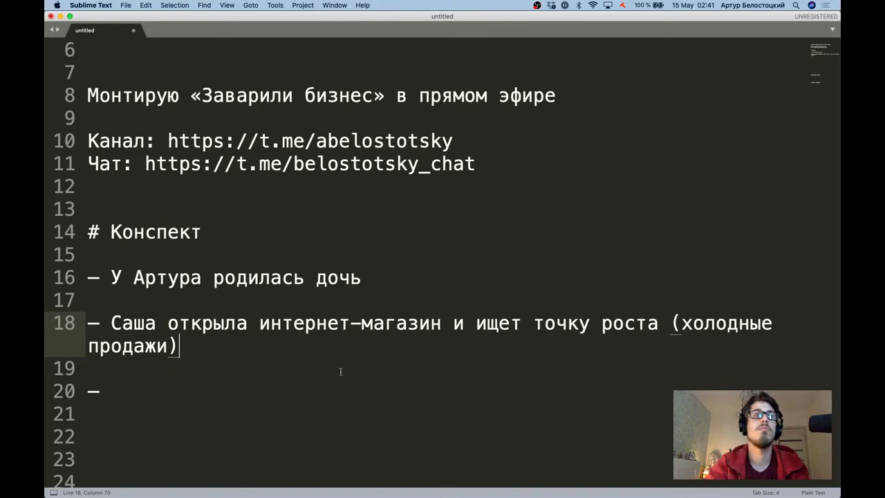
{"action": "left_click", "coordinate": [166, 410]}
{"action": "left_click", "coordinate": [164, 389]}
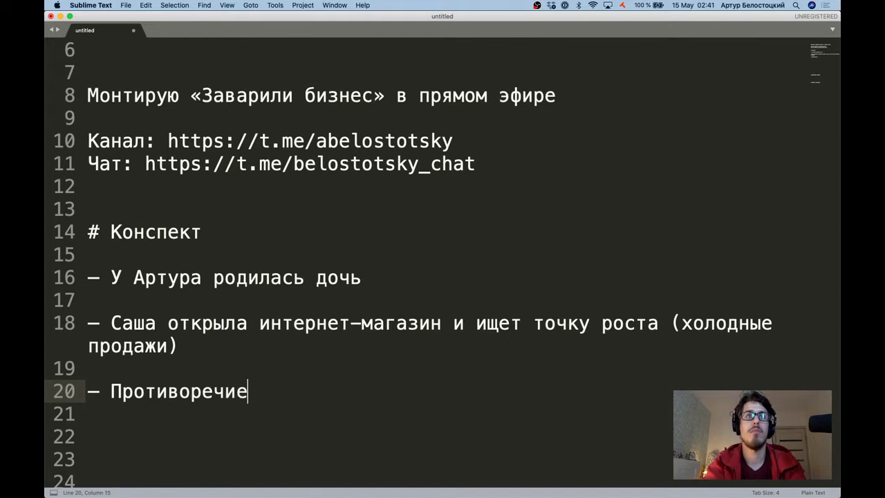
Add a dashed note on line 22 naming the guest as "СКА-грейдер" and saying the hosts are calling him.
{"action": "key", "text": "Down"}
{"action": "key", "text": "Down"}
{"action": "key", "text": "Down"}
{"action": "key", "text": "Up"}
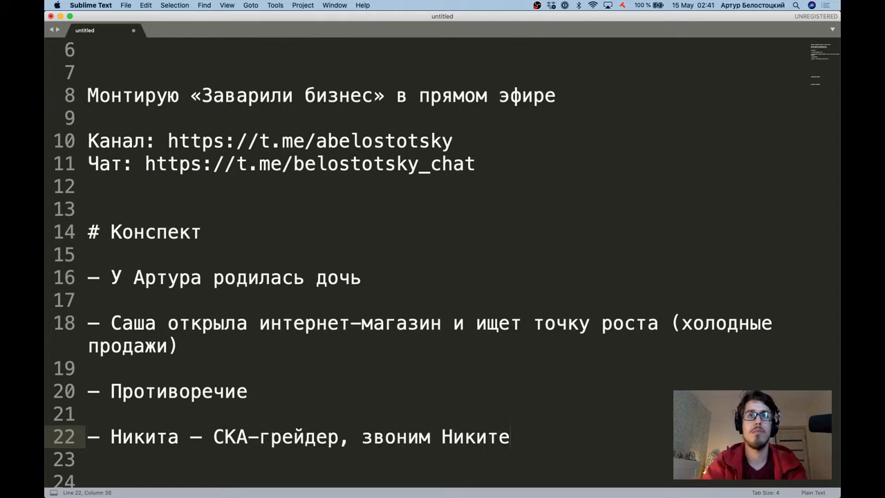
Switch back to REAPER and replay both tracks from about 5:39.
{"action": "key", "text": "super+Tab"}
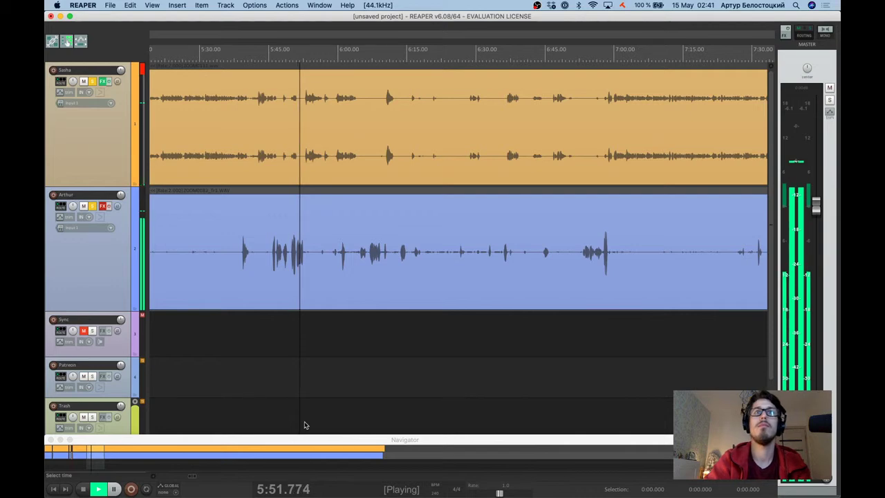
{"action": "scroll", "coordinate": [321, 163], "scroll_direction": "up", "scroll_amount": 8}
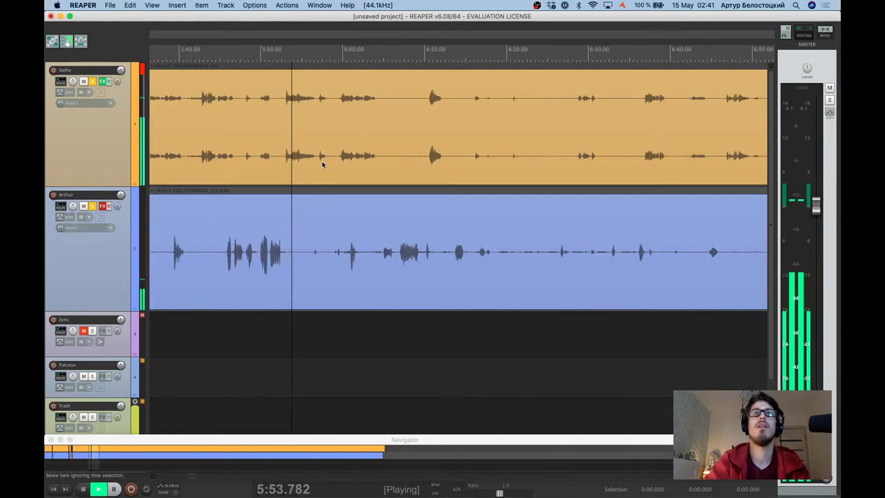
{"action": "scroll", "coordinate": [262, 165], "scroll_direction": "down", "scroll_amount": 3}
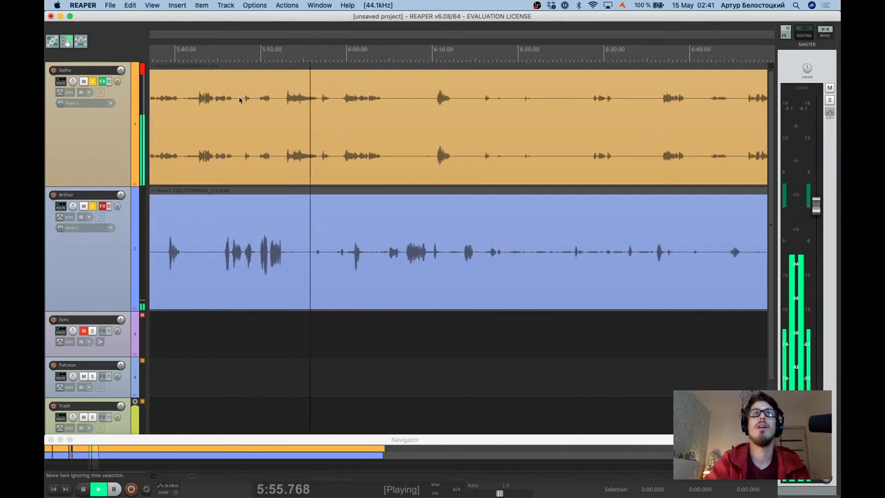
{"action": "key", "text": "ctrl+space"}
{"action": "left_click", "coordinate": [172, 59]}
{"action": "key", "text": "ctrl+space"}
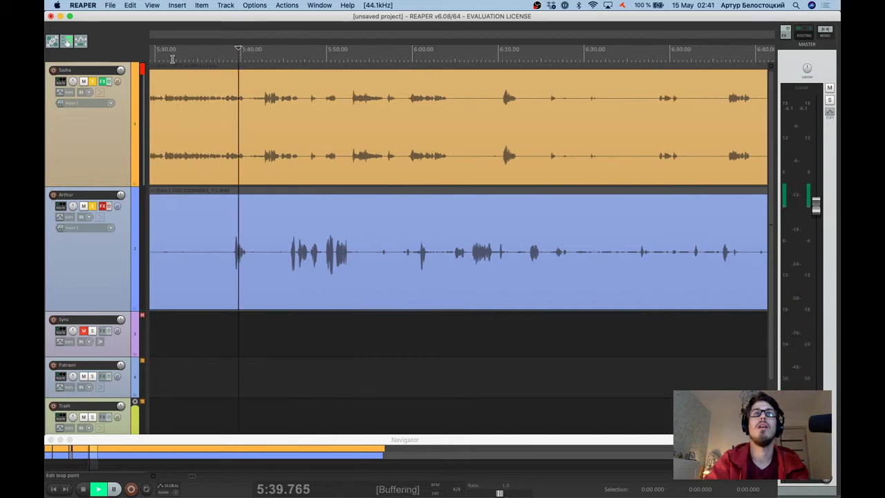
Move playback to about 6:00 and listen to both tracks from there.
{"action": "key", "text": "ctrl+space"}
{"action": "left_click", "coordinate": [422, 49]}
{"action": "key", "text": "ctrl+space"}
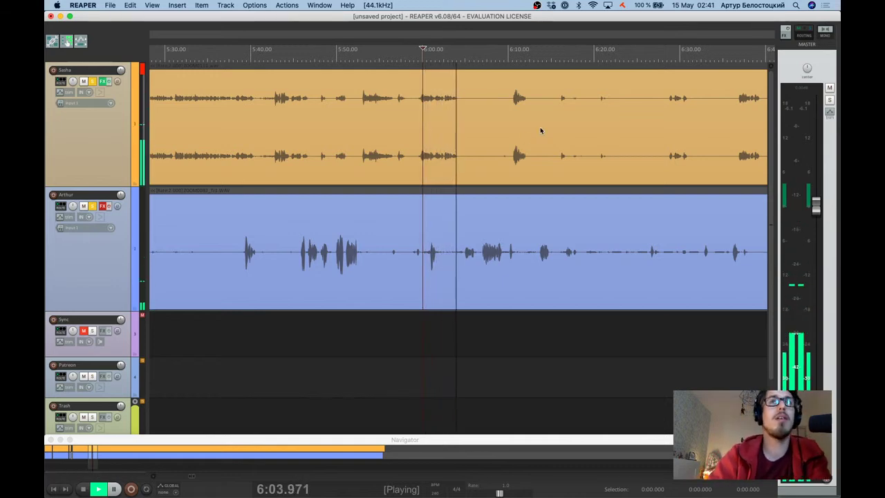
Replay both tracks from about 6:08 and again from about 6:07, pausing just before 6:10.
{"action": "left_click", "coordinate": [492, 49]}
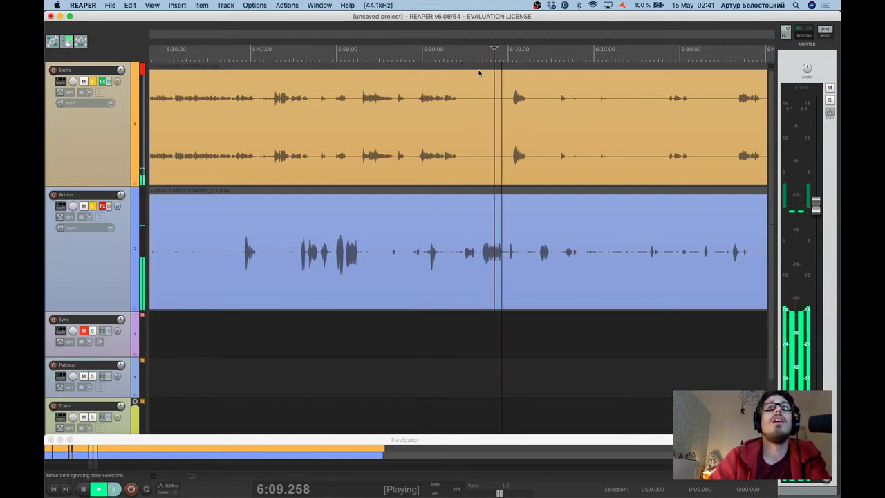
{"action": "scroll", "coordinate": [477, 55], "scroll_direction": "up", "scroll_amount": 1}
{"action": "left_click", "coordinate": [478, 54]}
{"action": "scroll", "coordinate": [509, 51], "scroll_direction": "up", "scroll_amount": 2}
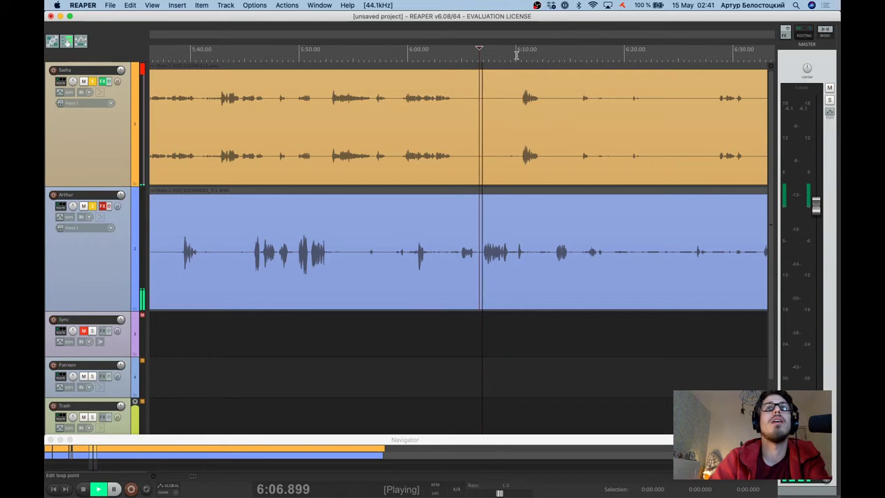
{"action": "scroll", "coordinate": [525, 79], "scroll_direction": "down", "scroll_amount": 1}
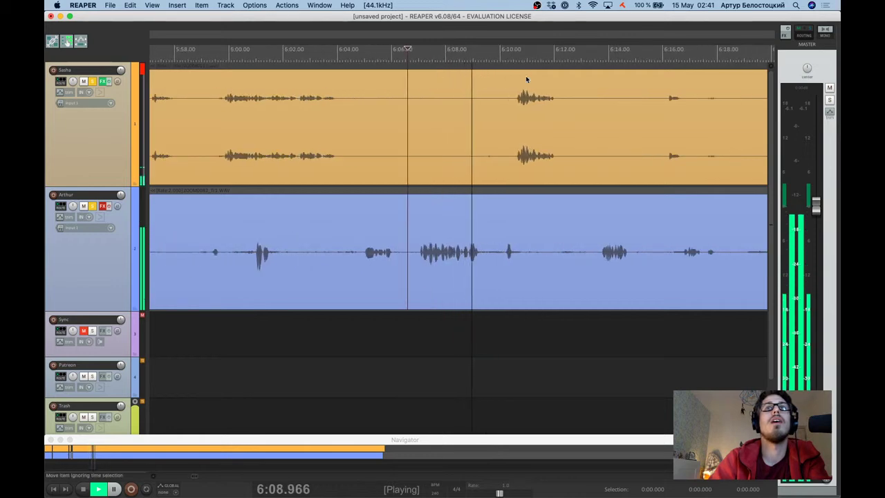
{"action": "key", "text": "ctrl+space"}
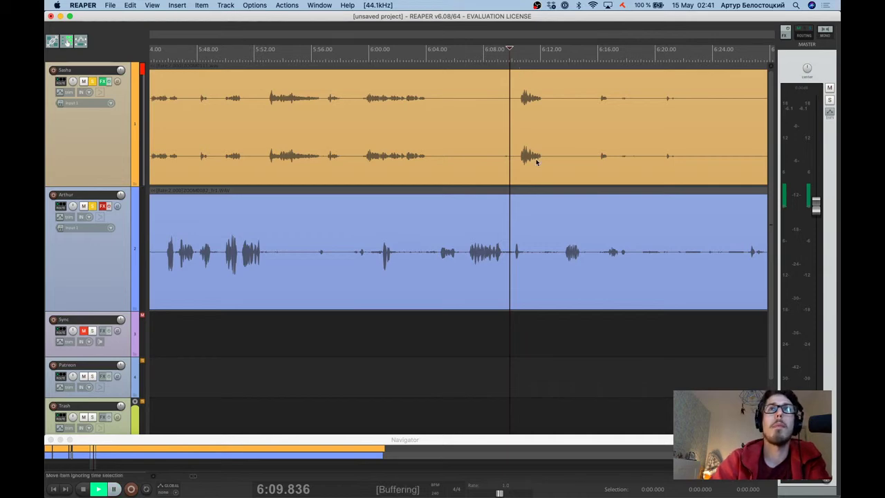
Listen to both tracks from about 6:10, move the cursor to about 6:13, and sample playback from about 6:19.
{"action": "scroll", "coordinate": [530, 164], "scroll_direction": "right", "scroll_amount": 5}
{"action": "scroll", "coordinate": [443, 140], "scroll_direction": "down", "scroll_amount": 2}
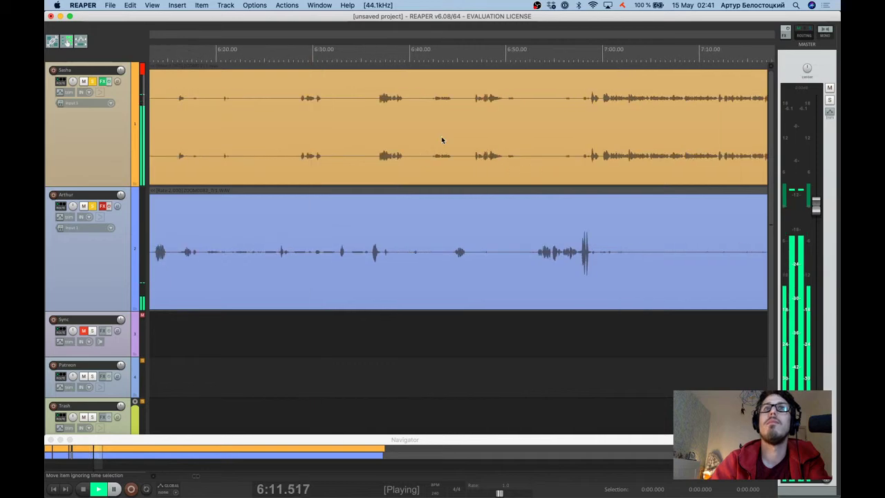
{"action": "scroll", "coordinate": [413, 115], "scroll_direction": "down", "scroll_amount": 1}
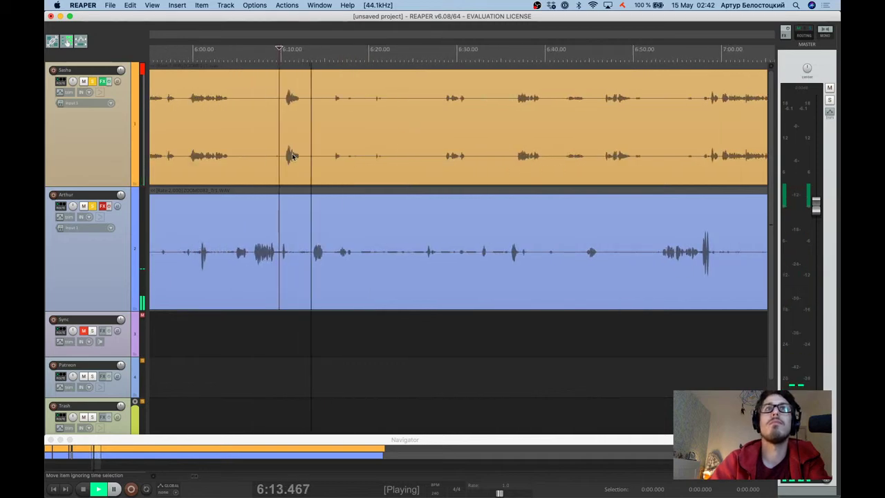
{"action": "scroll", "coordinate": [322, 165], "scroll_direction": "up", "scroll_amount": 2}
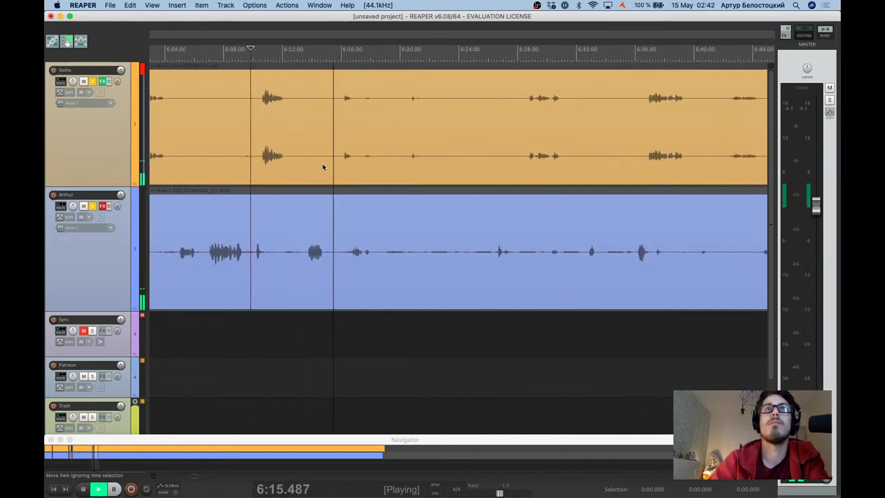
{"action": "key", "text": "ctrl+space"}
{"action": "left_click", "coordinate": [303, 256]}
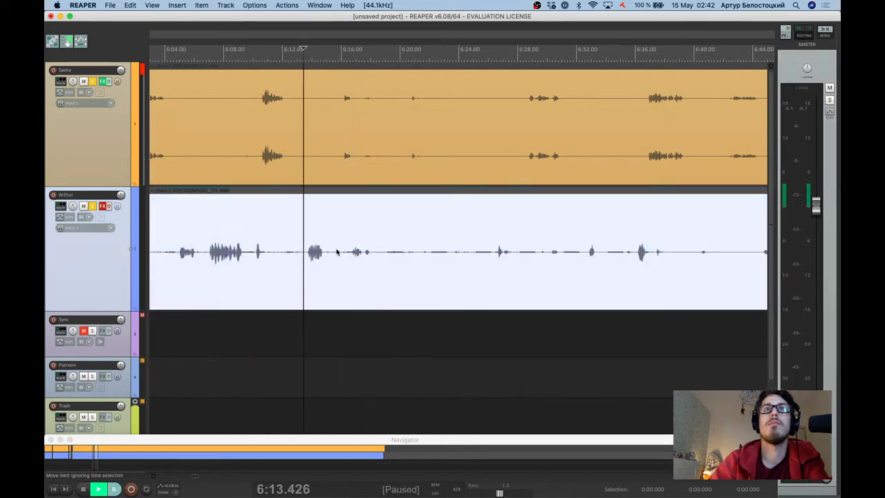
{"action": "left_click", "coordinate": [384, 252]}
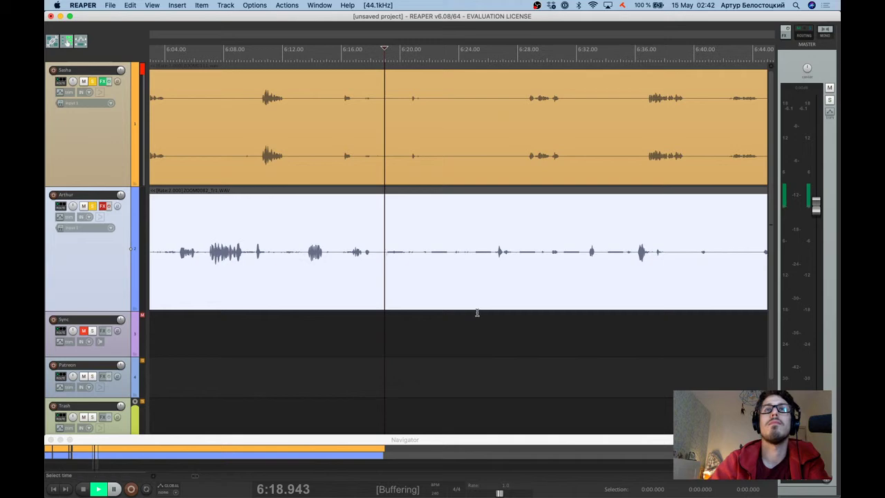
{"action": "key", "text": "ctrl+space"}
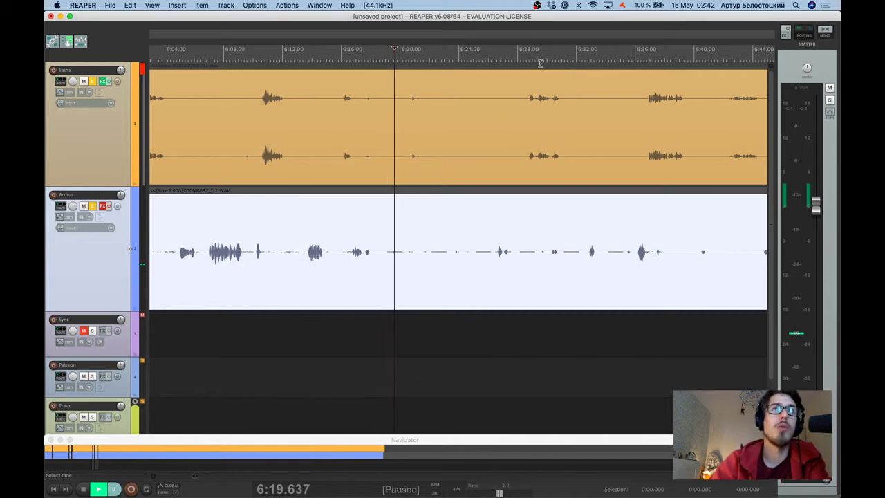
Sample both tracks from about 6:29, 6:37, 6:43 and 6:48 up to about 6:55.
{"action": "left_click", "coordinate": [530, 63]}
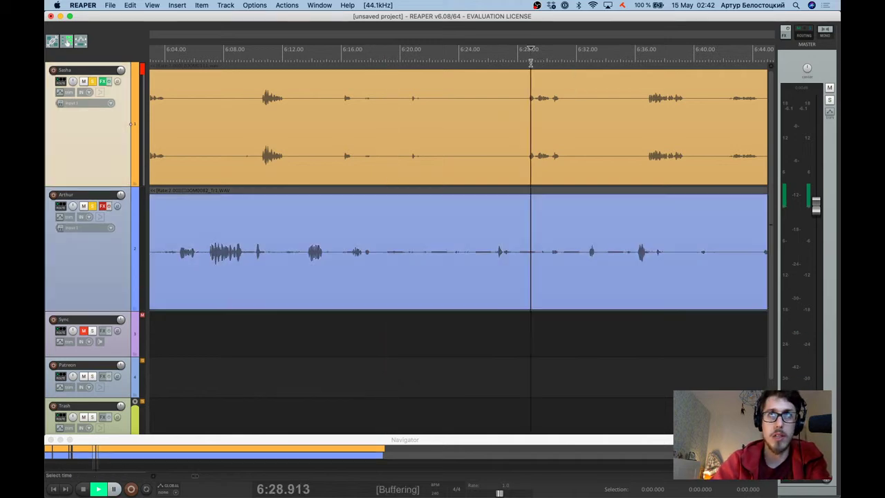
{"action": "scroll", "coordinate": [641, 105], "scroll_direction": "down", "scroll_amount": 3}
{"action": "scroll", "coordinate": [622, 104], "scroll_direction": "right", "scroll_amount": 2}
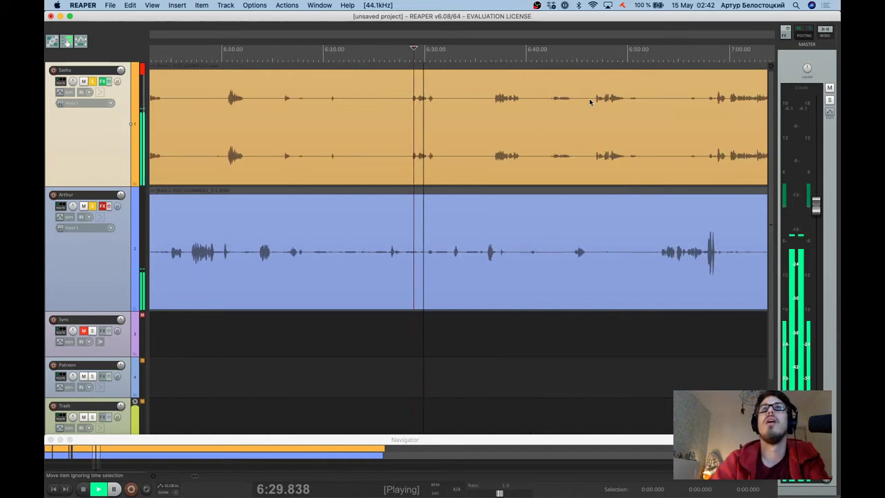
{"action": "left_click", "coordinate": [493, 56]}
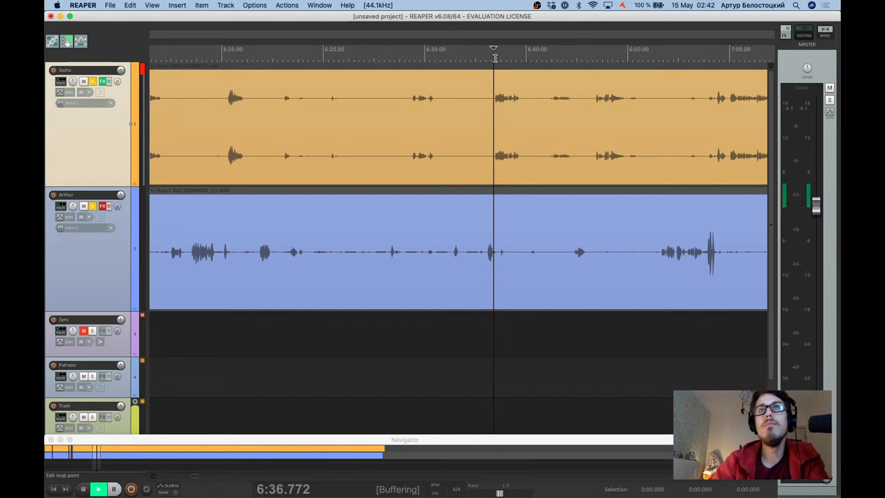
{"action": "left_click", "coordinate": [559, 53]}
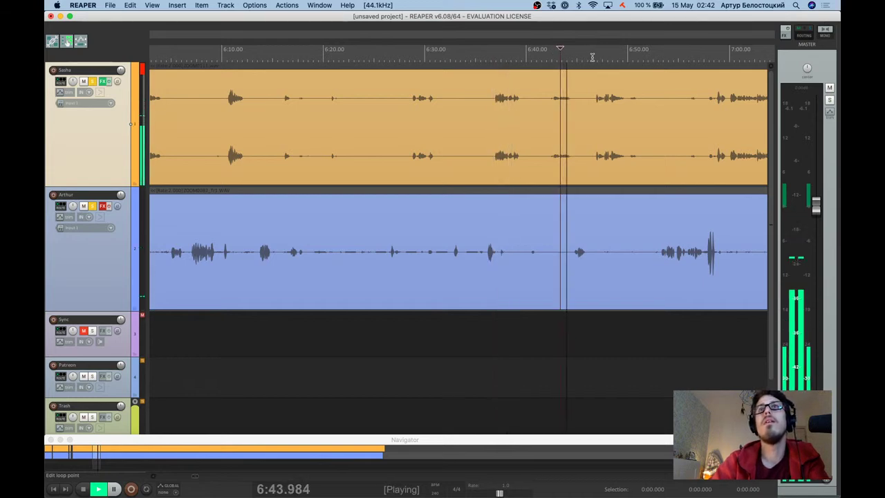
{"action": "left_click", "coordinate": [611, 56]}
{"action": "left_click", "coordinate": [679, 55]}
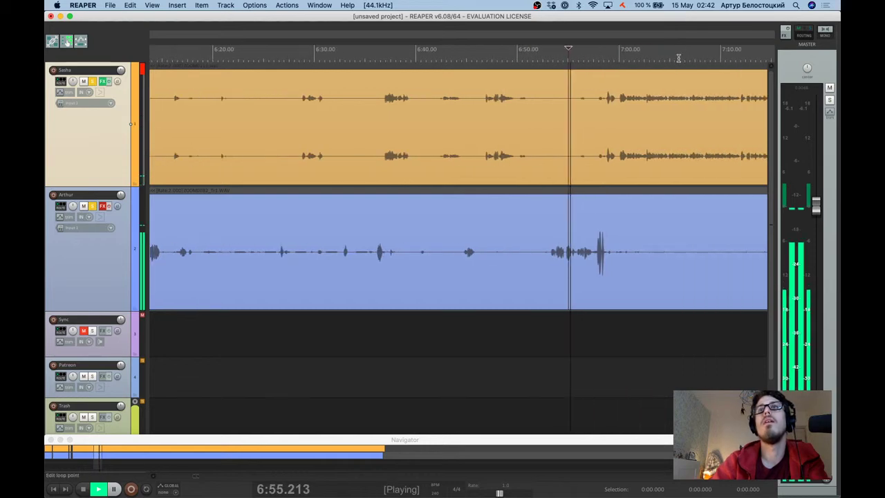
Split both tracks at about 6:58.7, just before the upper track's long phrase begins.
{"action": "left_click", "coordinate": [551, 57]}
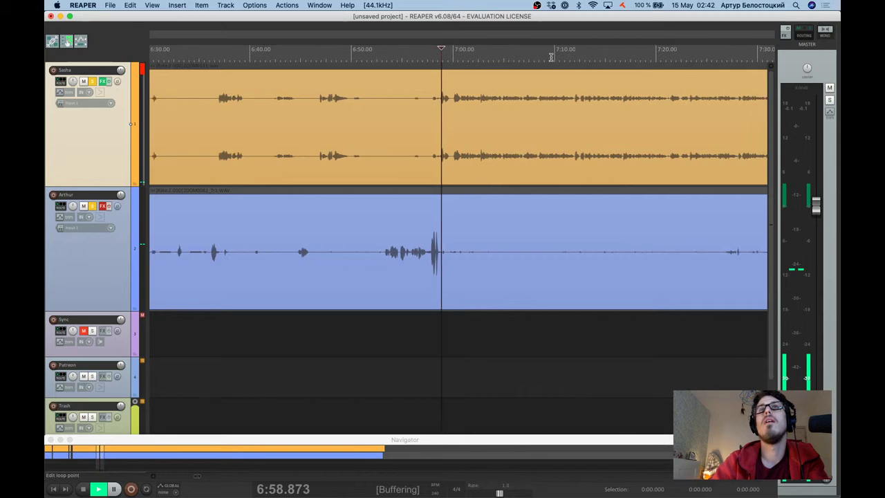
{"action": "scroll", "coordinate": [462, 123], "scroll_direction": "up", "scroll_amount": 3}
{"action": "key", "text": "ctrl+space"}
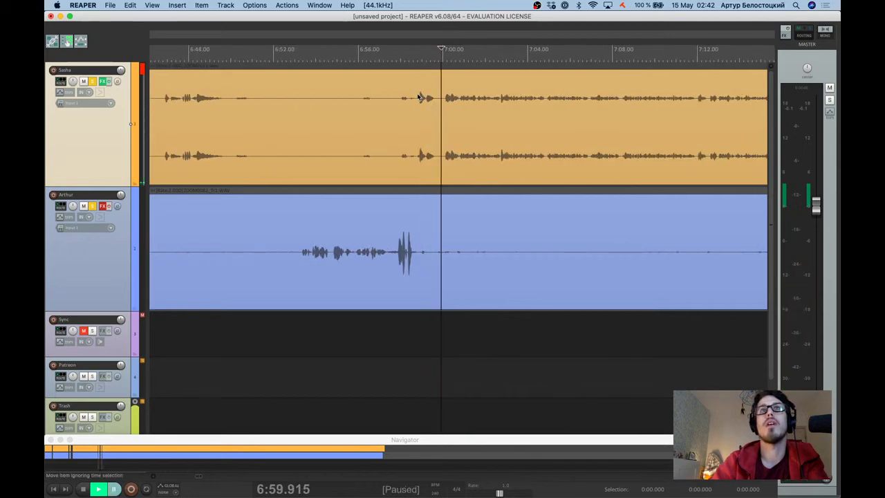
{"action": "left_click", "coordinate": [415, 189]}
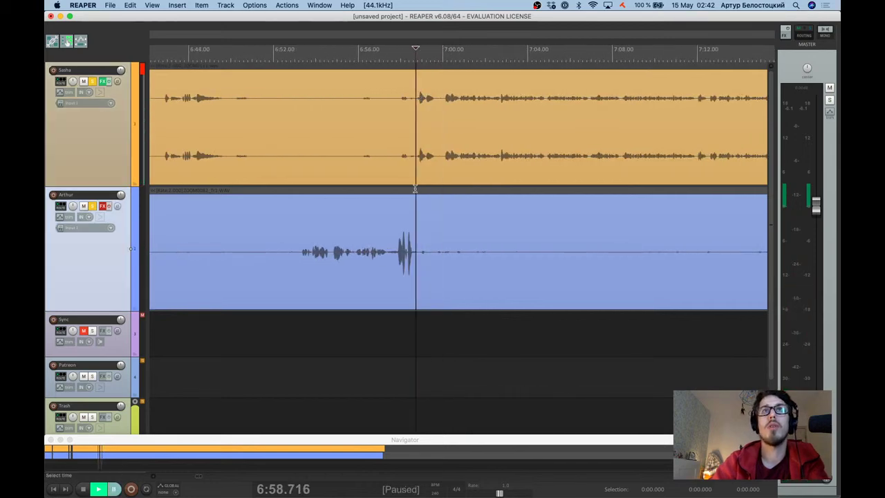
{"action": "key", "text": "s"}
{"action": "scroll", "coordinate": [415, 189], "scroll_direction": "down", "scroll_amount": 3}
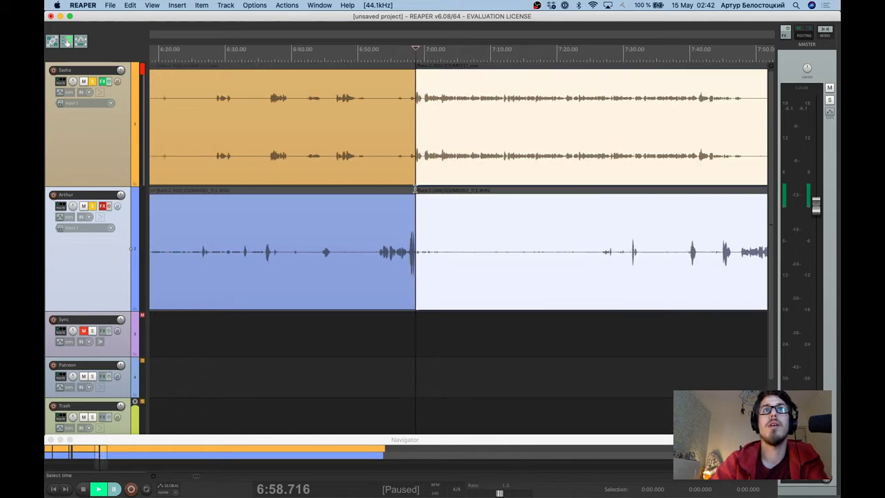
Look back over the earlier waveform and replay both tracks from about 5:57 to find where the cut starts.
{"action": "scroll", "coordinate": [414, 189], "scroll_direction": "left", "scroll_amount": 10}
{"action": "scroll", "coordinate": [425, 192], "scroll_direction": "down", "scroll_amount": 3}
{"action": "scroll", "coordinate": [428, 193], "scroll_direction": "left", "scroll_amount": 8}
{"action": "scroll", "coordinate": [431, 194], "scroll_direction": "right", "scroll_amount": 3}
{"action": "scroll", "coordinate": [433, 191], "scroll_direction": "left", "scroll_amount": 12}
{"action": "scroll", "coordinate": [435, 188], "scroll_direction": "right", "scroll_amount": 3}
{"action": "scroll", "coordinate": [432, 183], "scroll_direction": "up", "scroll_amount": 1}
{"action": "scroll", "coordinate": [431, 182], "scroll_direction": "right", "scroll_amount": 10}
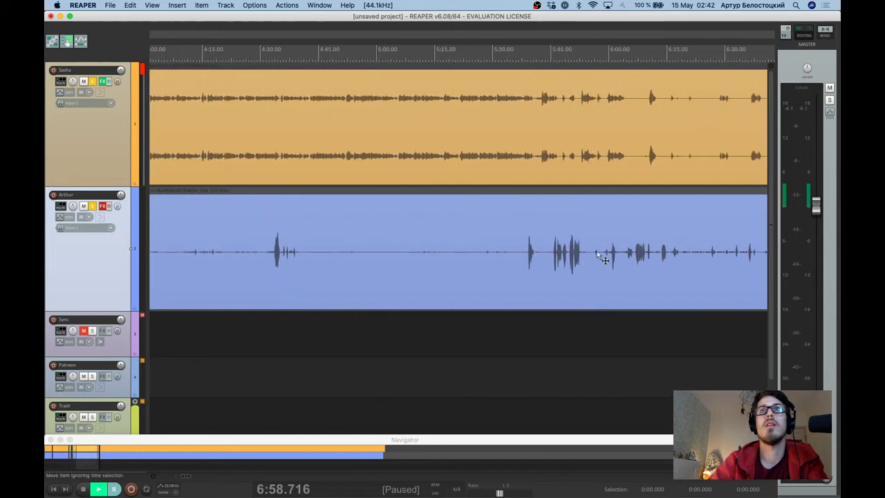
{"action": "left_click", "coordinate": [600, 258]}
{"action": "scroll", "coordinate": [535, 219], "scroll_direction": "right", "scroll_amount": 4}
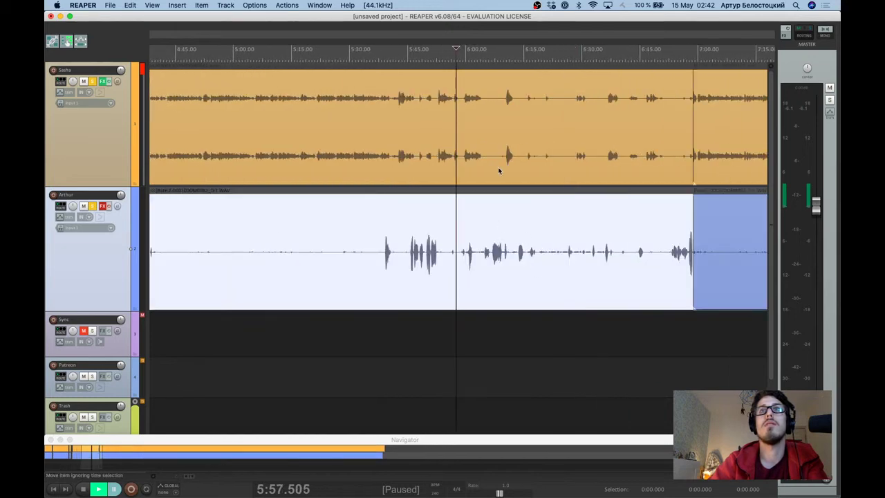
{"action": "key", "text": "space"}
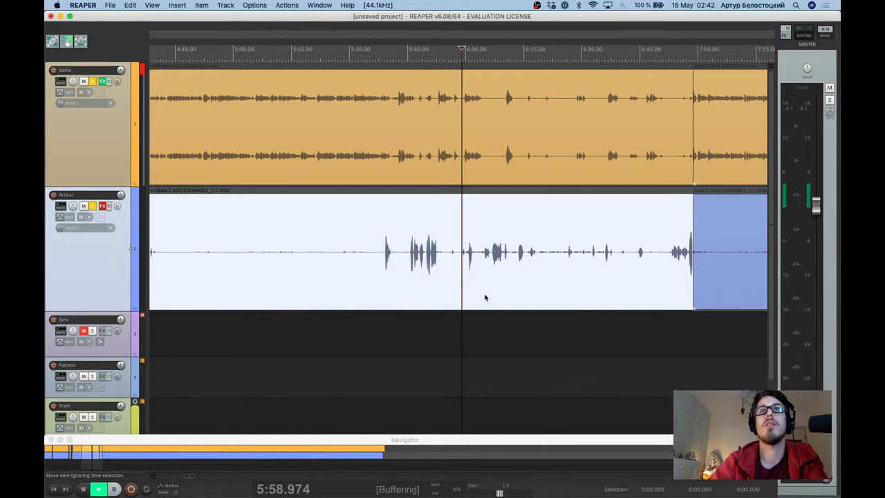
{"action": "scroll", "coordinate": [484, 295], "scroll_direction": "up", "scroll_amount": 2}
{"action": "scroll", "coordinate": [483, 196], "scroll_direction": "up", "scroll_amount": 1}
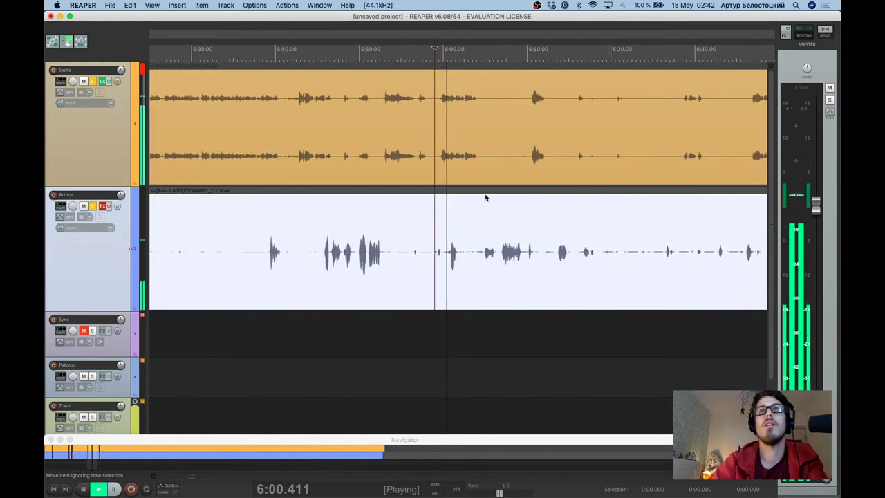
Audition both tracks from about 6:09 and about 6:16 to locate the cut's starting point.
{"action": "left_click", "coordinate": [519, 49]}
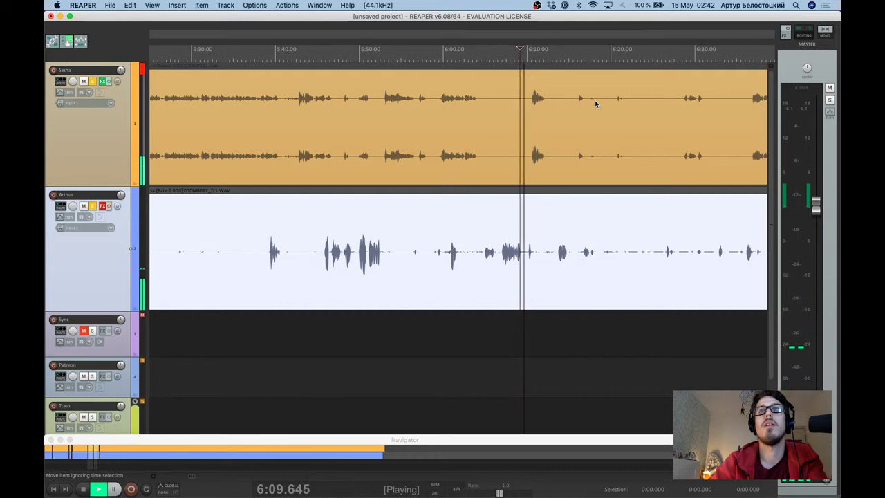
{"action": "scroll", "coordinate": [602, 138], "scroll_direction": "up", "scroll_amount": 1}
{"action": "scroll", "coordinate": [581, 208], "scroll_direction": "right", "scroll_amount": 2}
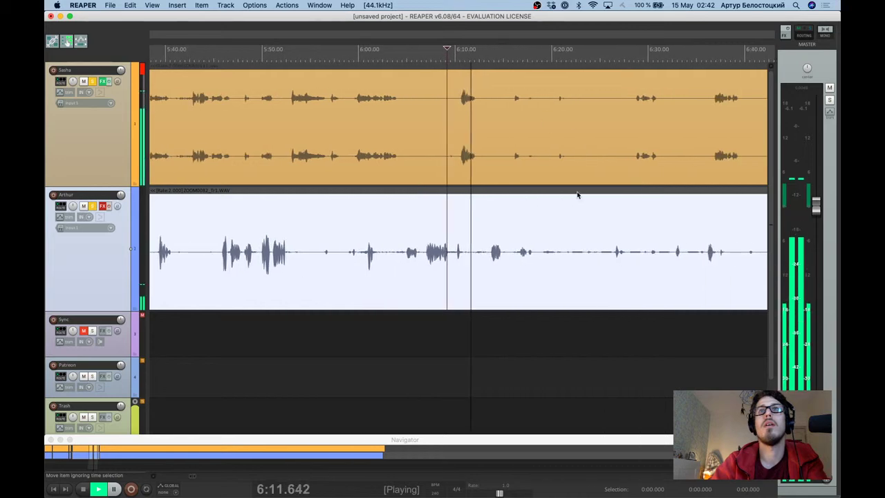
{"action": "left_click", "coordinate": [514, 50]}
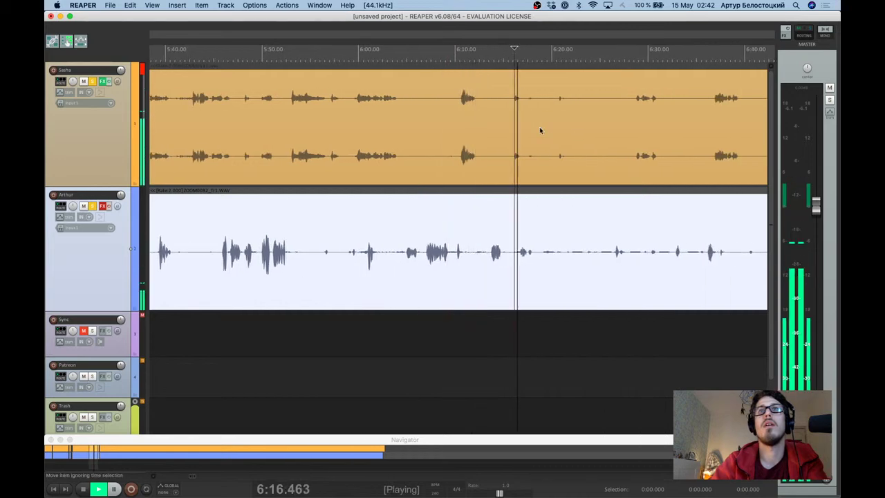
Split both tracks at about 6:18, remove the section up to the 6:58.7 split with the gap closed, and listen to the join.
{"action": "key", "text": "Return"}
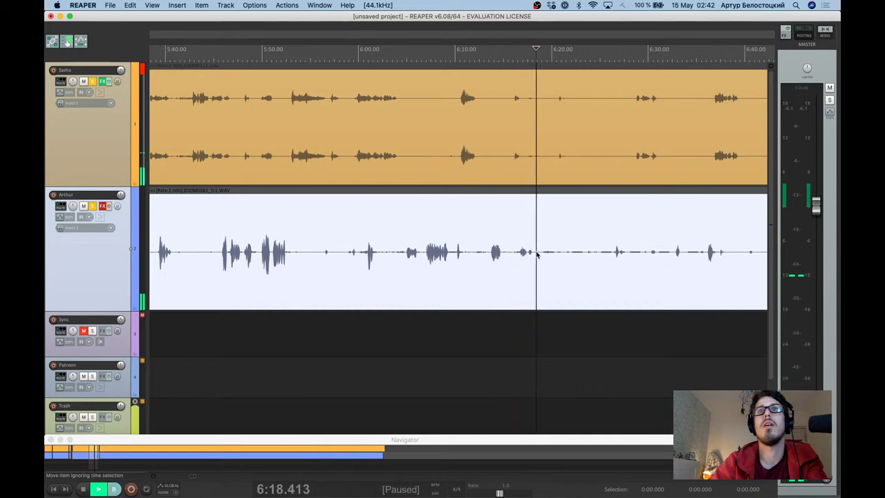
{"action": "key", "text": "s"}
{"action": "scroll", "coordinate": [533, 254], "scroll_direction": "down", "scroll_amount": 2}
{"action": "scroll", "coordinate": [534, 254], "scroll_direction": "down", "scroll_amount": 2}
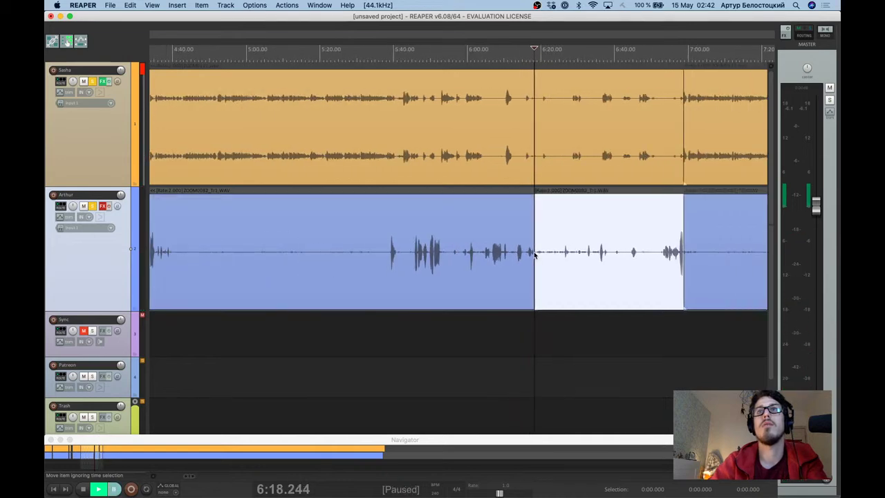
{"action": "key", "text": "ctrl+z"}
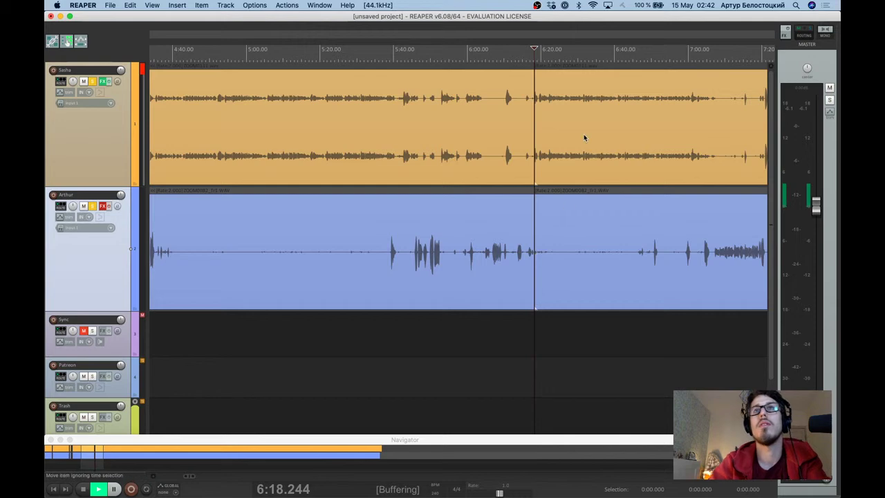
{"action": "scroll", "coordinate": [582, 125], "scroll_direction": "up", "scroll_amount": 2}
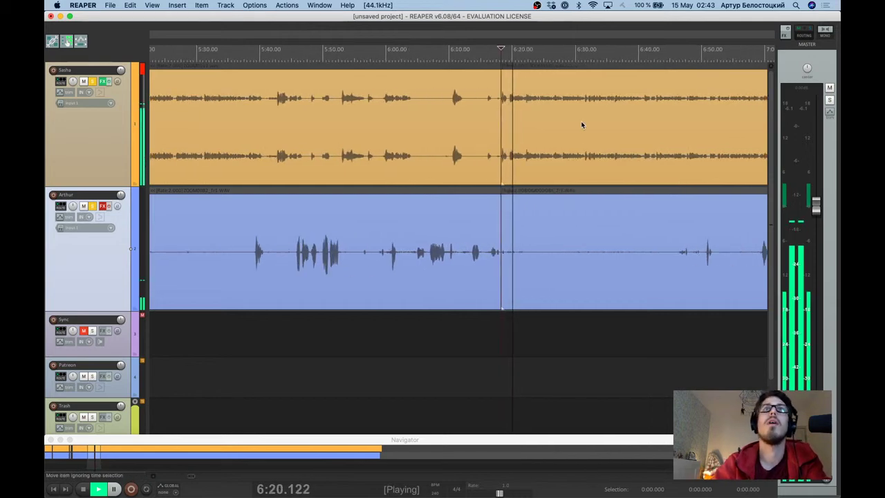
{"action": "scroll", "coordinate": [582, 125], "scroll_direction": "down", "scroll_amount": 2}
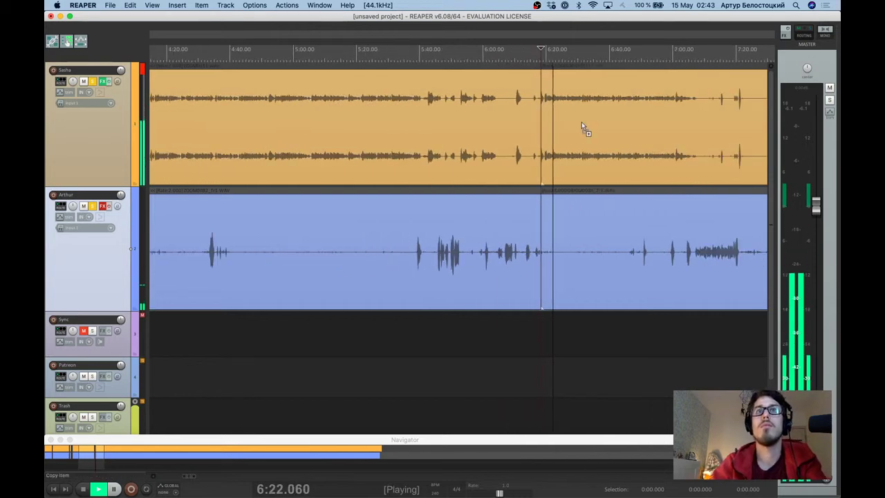
Switch to the outline in Sublime Text and go to the dashed item on line 24.
{"action": "key", "text": "super+Tab"}
{"action": "scroll", "coordinate": [558, 179], "scroll_direction": "down", "scroll_amount": 2}
{"action": "key", "text": "Down"}
{"action": "key", "text": "Down"}
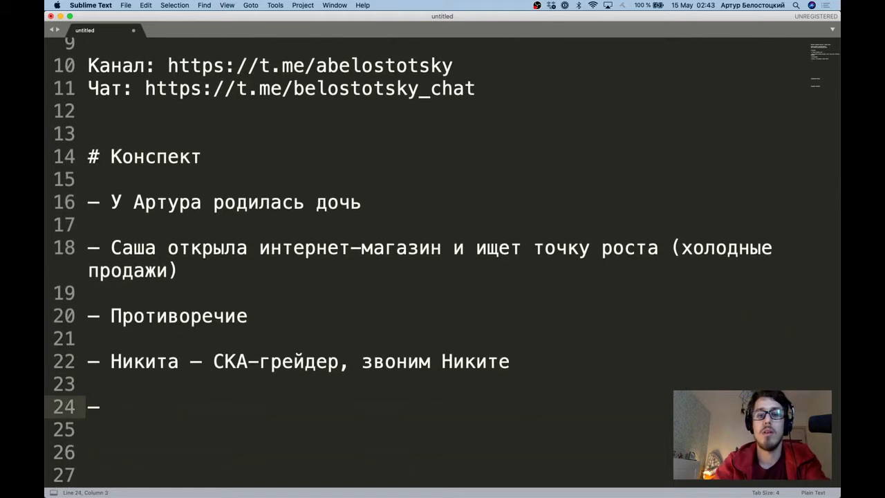
{"action": "type", "text": "- {jkjlyst ghj"}
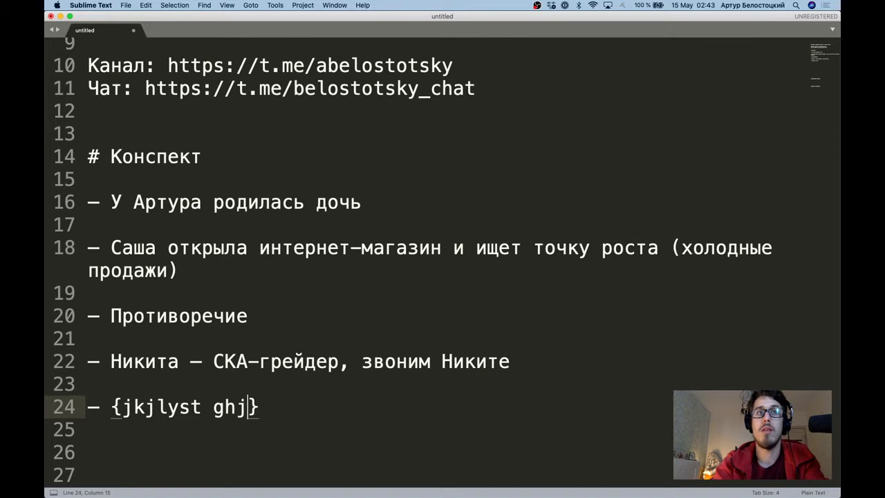
{"action": "key", "text": "super+z"}
{"action": "key", "text": "super+z"}
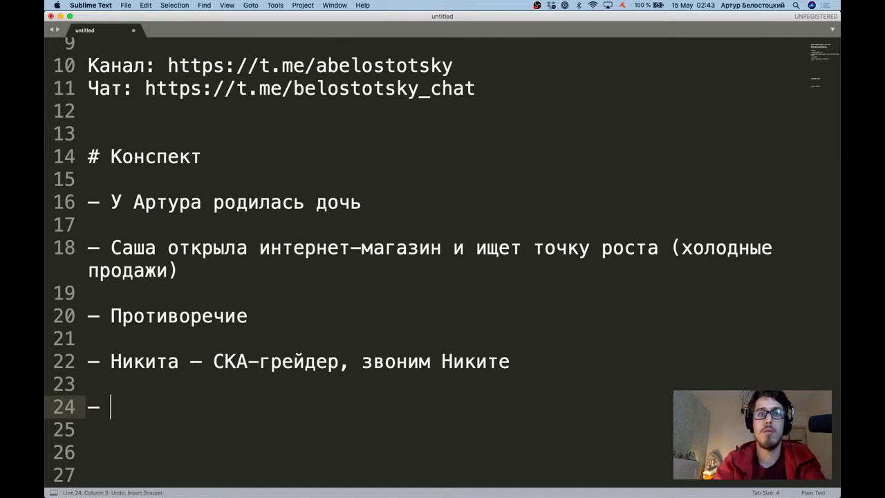
Fill in the dashed item on line 24 with "Холодные продажи — не наше?".
{"action": "type", "text": "Холодные продажи — не наше?"}
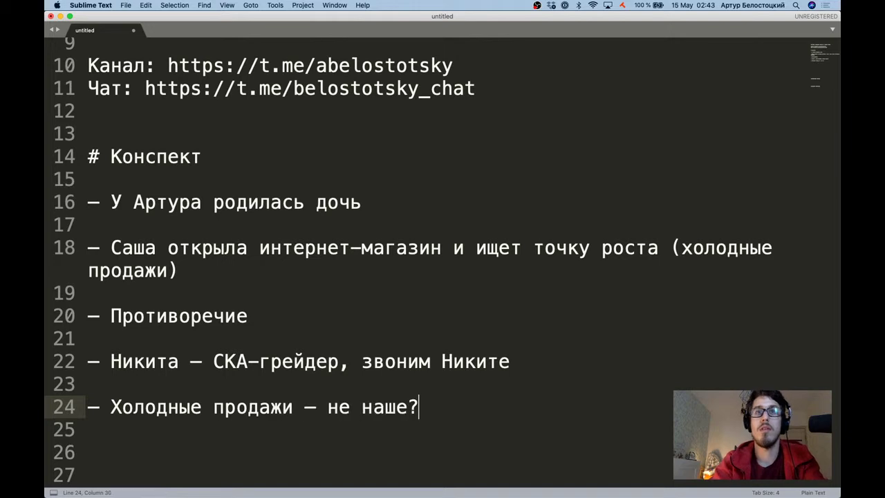
Switch to REAPER and listen to both tracks from the join at about 6:18.5 through to about 7:01.
{"action": "key", "text": "super+Tab"}
{"action": "left_click", "coordinate": [541, 53]}
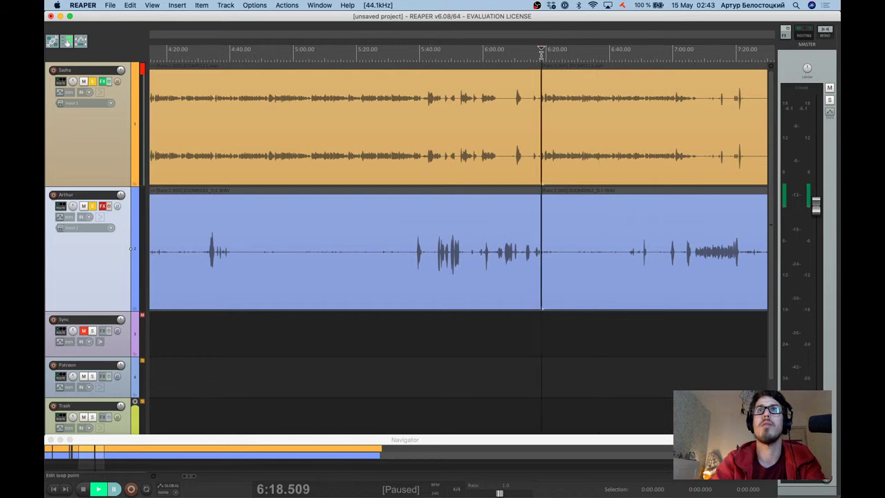
{"action": "key", "text": "space"}
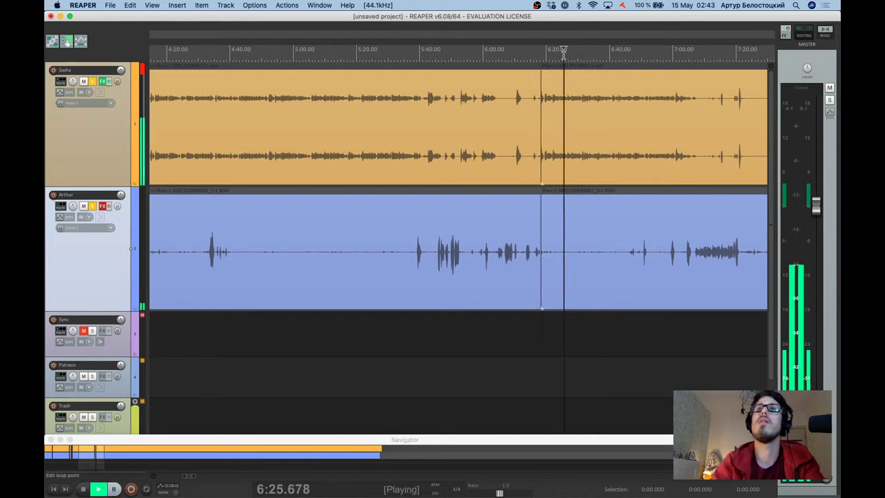
{"action": "key", "text": "super+Tab"}
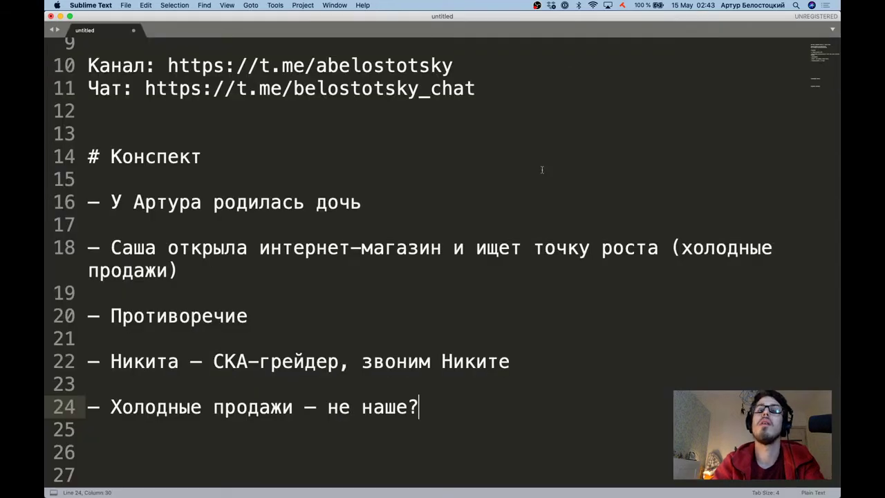
{"action": "key", "text": "super+Tab"}
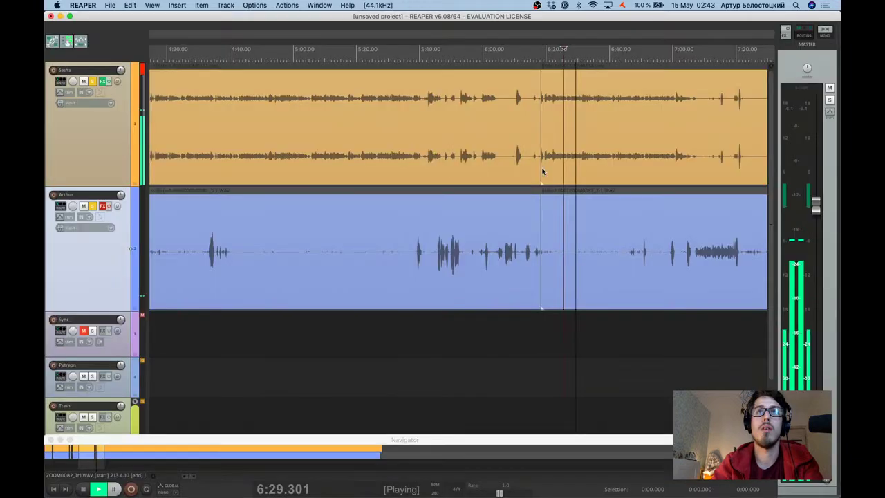
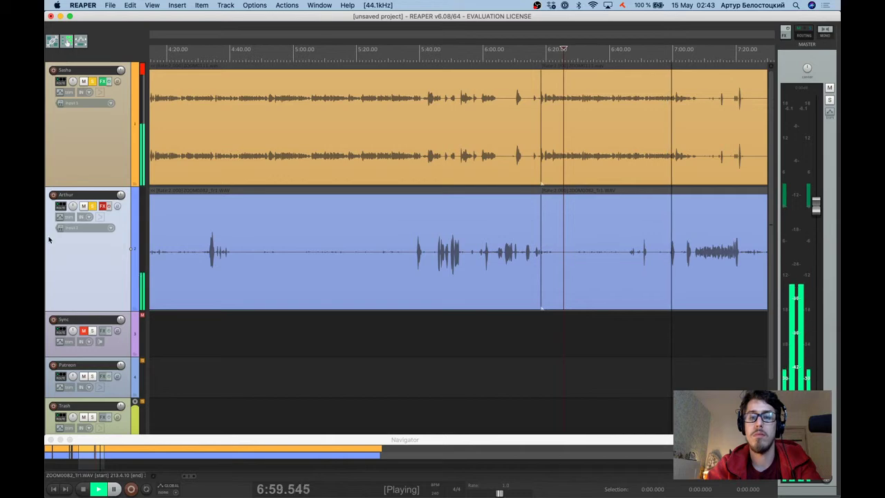
{"action": "scroll", "coordinate": [663, 129], "scroll_direction": "right", "scroll_amount": 5}
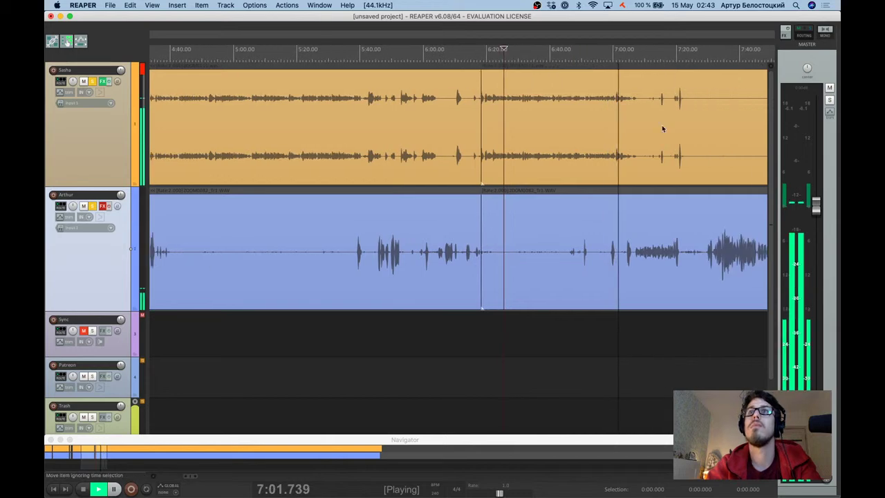
In the Sublime Text outline, add the item "– Фишки тиктока" on line 26 and return to REAPER.
{"action": "key", "text": "super+Tab"}
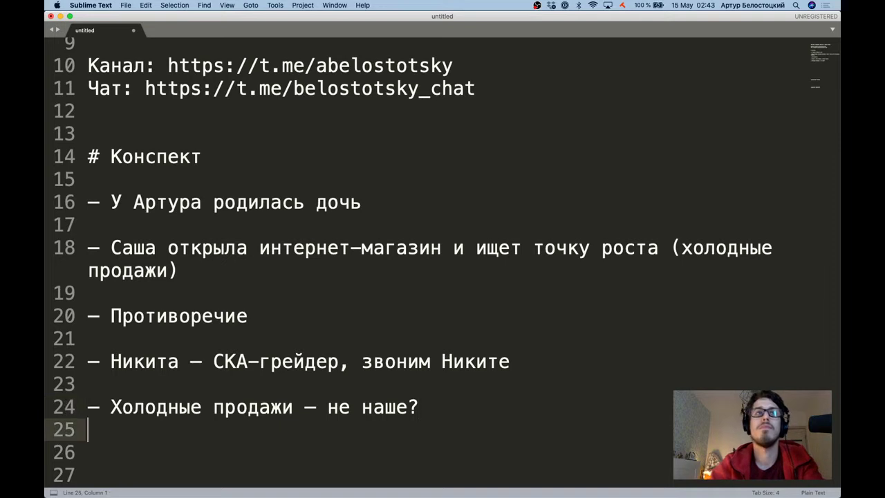
{"action": "key", "text": "Down"}
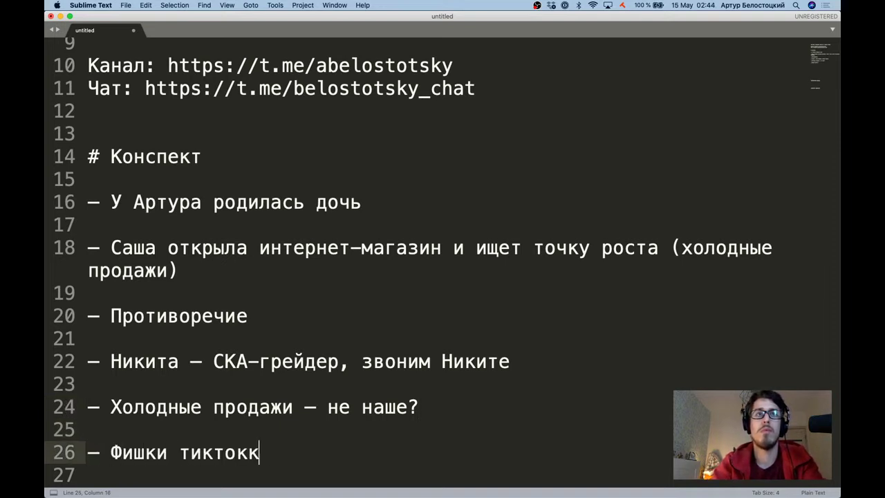
{"action": "key", "text": "super+Tab"}
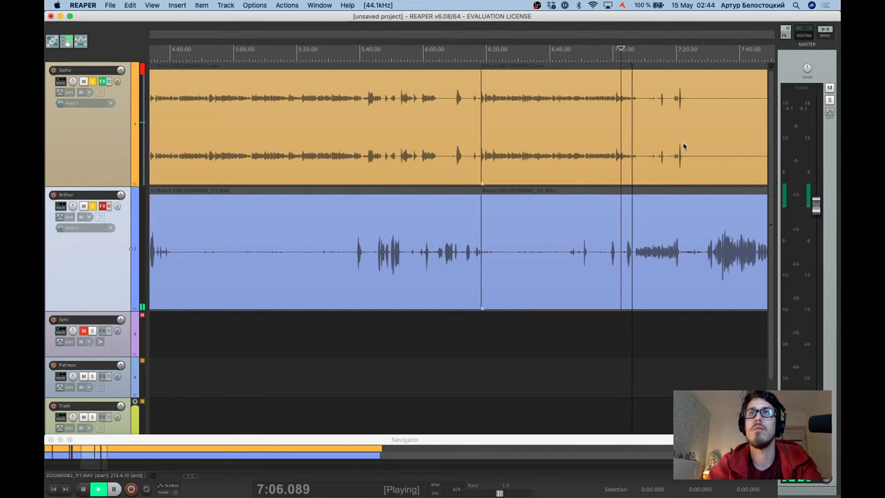
Audition both tracks from about 7:04.2, just before the short burst of speech on the lower track.
{"action": "scroll", "coordinate": [641, 227], "scroll_direction": "up", "scroll_amount": 2}
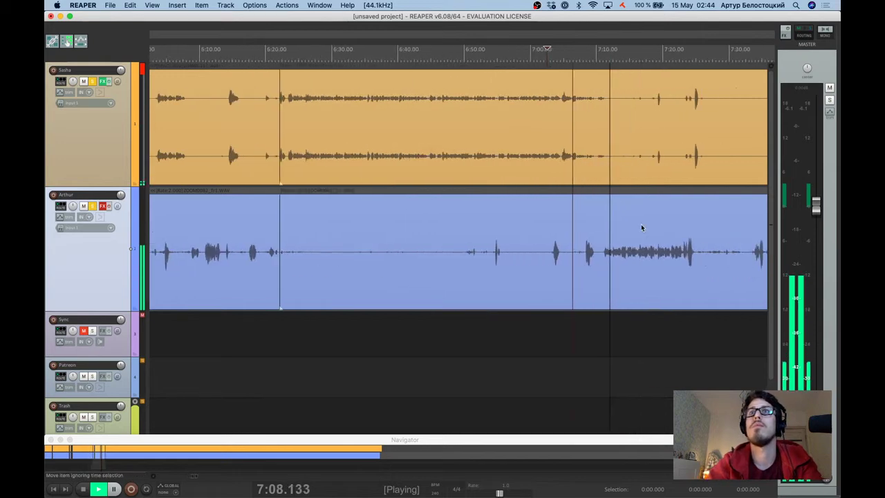
{"action": "scroll", "coordinate": [641, 228], "scroll_direction": "up", "scroll_amount": 1}
{"action": "left_click", "coordinate": [509, 247]}
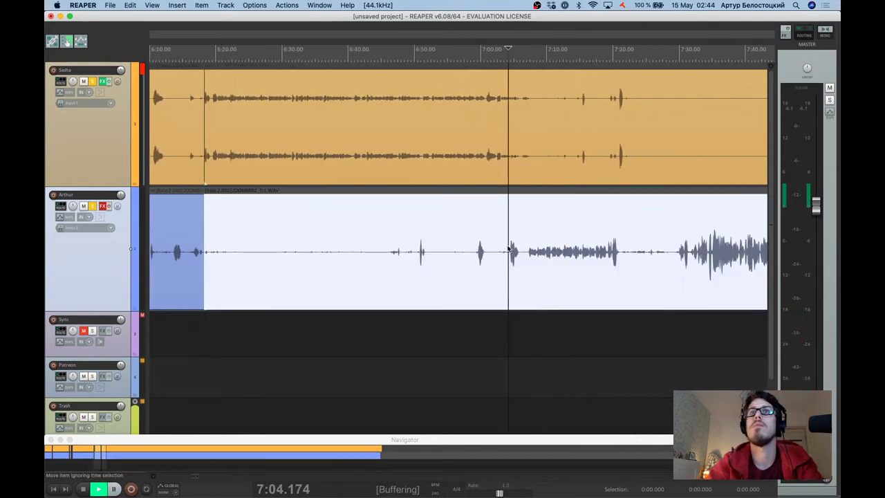
{"action": "scroll", "coordinate": [508, 247], "scroll_direction": "up", "scroll_amount": 1}
{"action": "scroll", "coordinate": [508, 249], "scroll_direction": "up", "scroll_amount": 1}
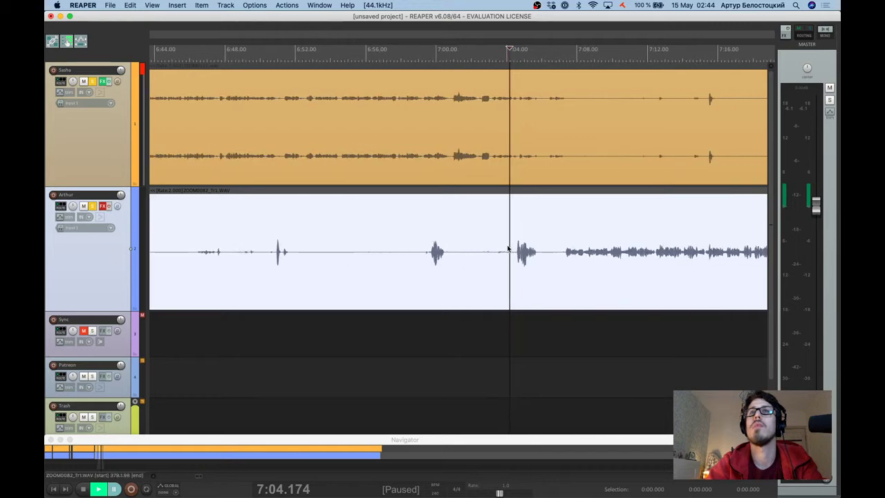
{"action": "key", "text": "space"}
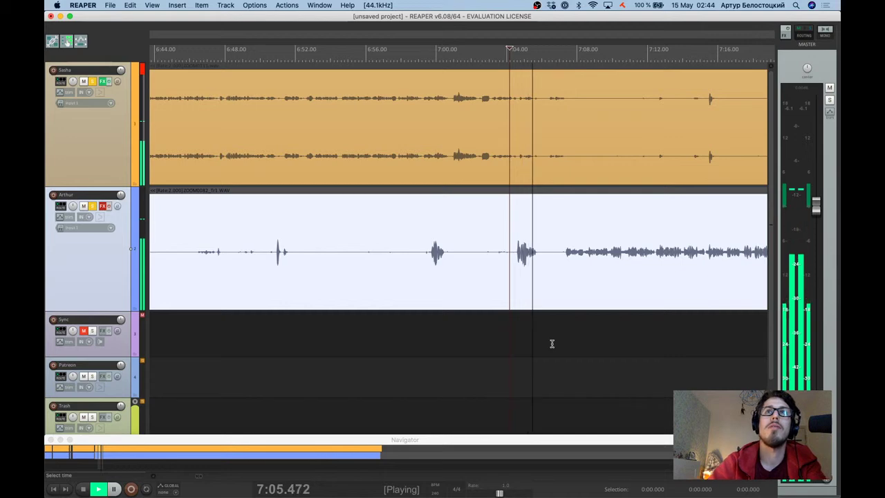
Split both tracks at about 7:06.2, in the pause before the long passage of speech.
{"action": "scroll", "coordinate": [558, 228], "scroll_direction": "up", "scroll_amount": 1}
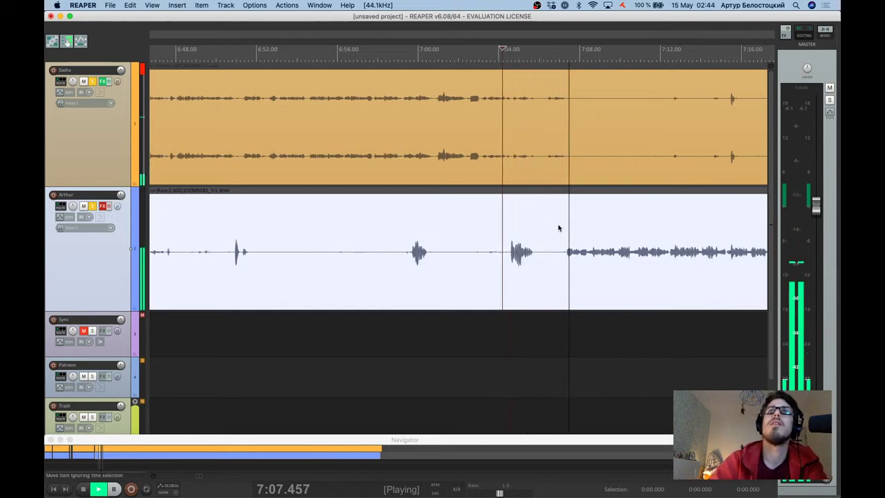
{"action": "scroll", "coordinate": [558, 228], "scroll_direction": "up", "scroll_amount": 1}
{"action": "key", "text": "space"}
{"action": "left_click", "coordinate": [536, 263]}
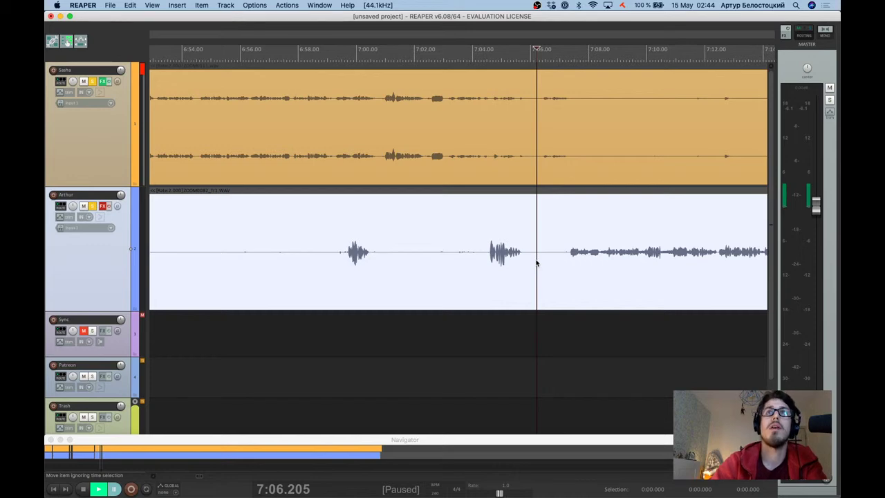
{"action": "left_click", "coordinate": [537, 189]}
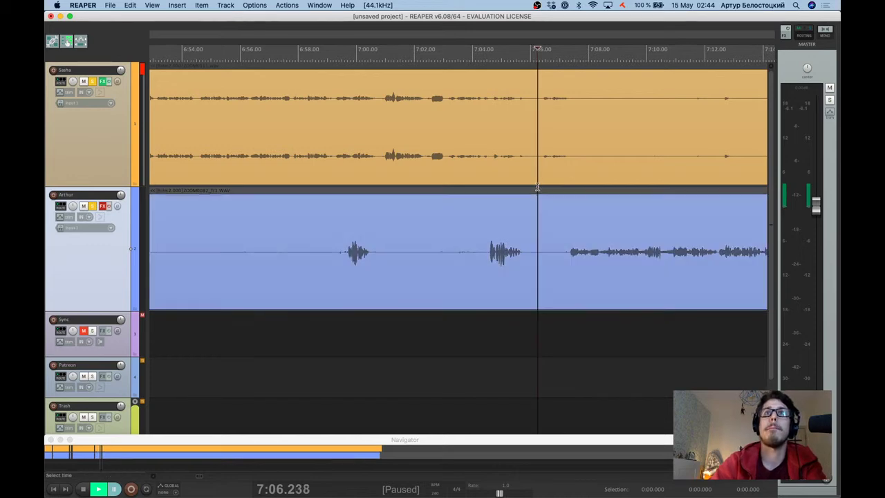
{"action": "key", "text": "s"}
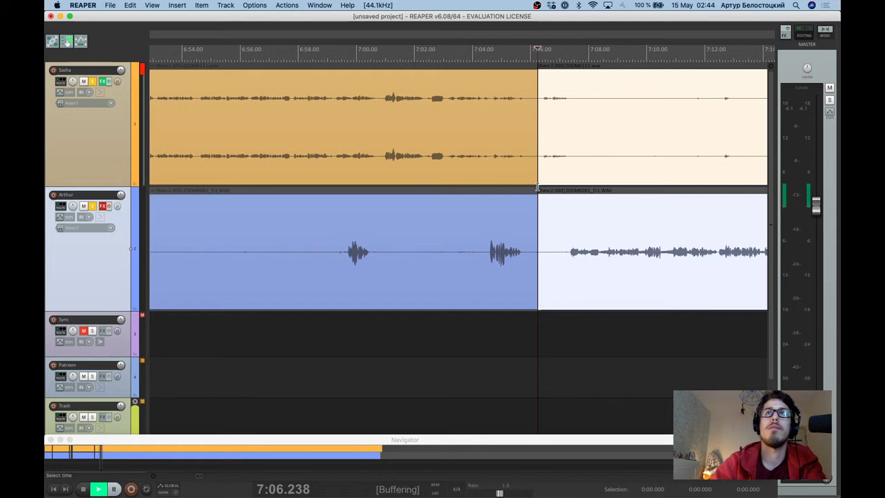
Audition the end of the passage around 7:20 and split both tracks at about 7:20.9.
{"action": "scroll", "coordinate": [569, 286], "scroll_direction": "right", "scroll_amount": 5}
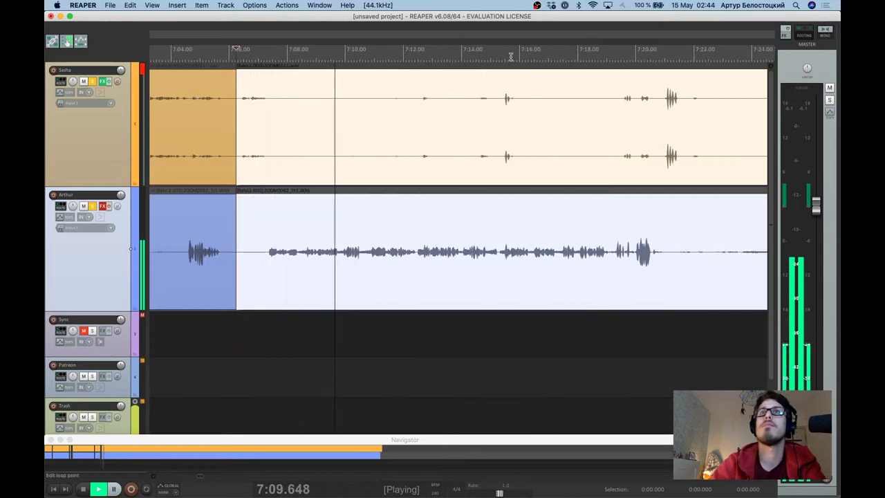
{"action": "left_click", "coordinate": [645, 52]}
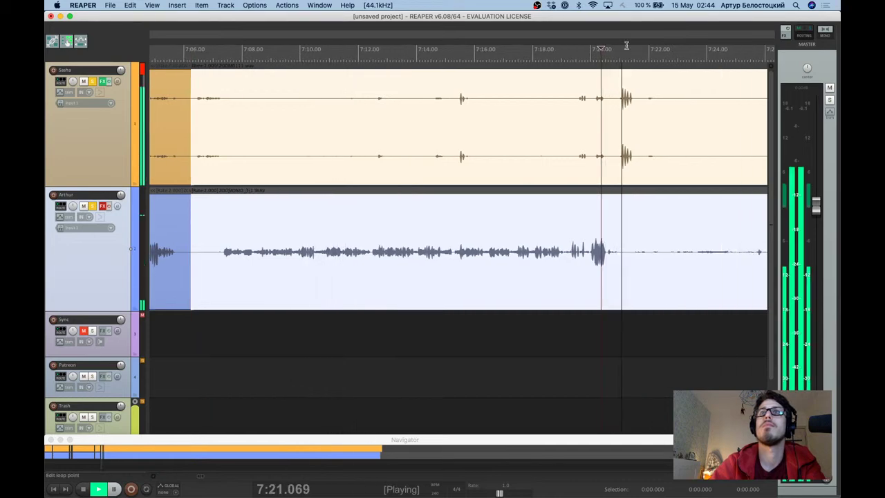
{"action": "left_click", "coordinate": [577, 52]}
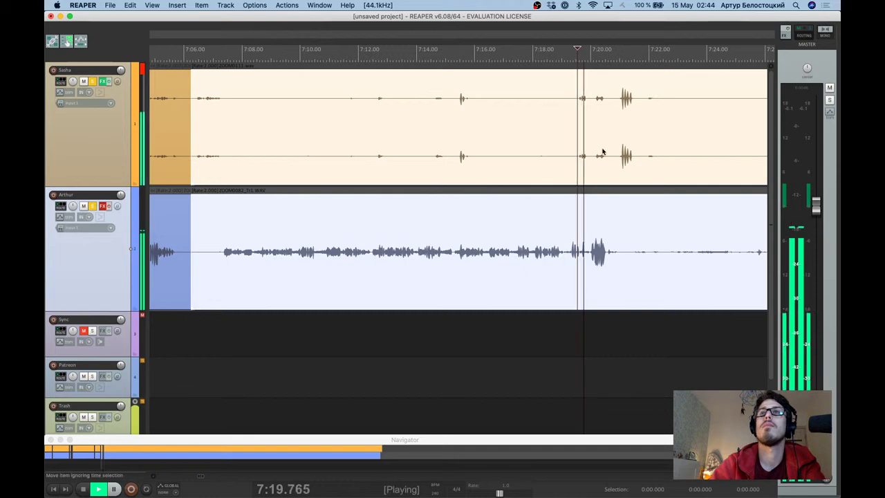
{"action": "key", "text": "ctrl+space"}
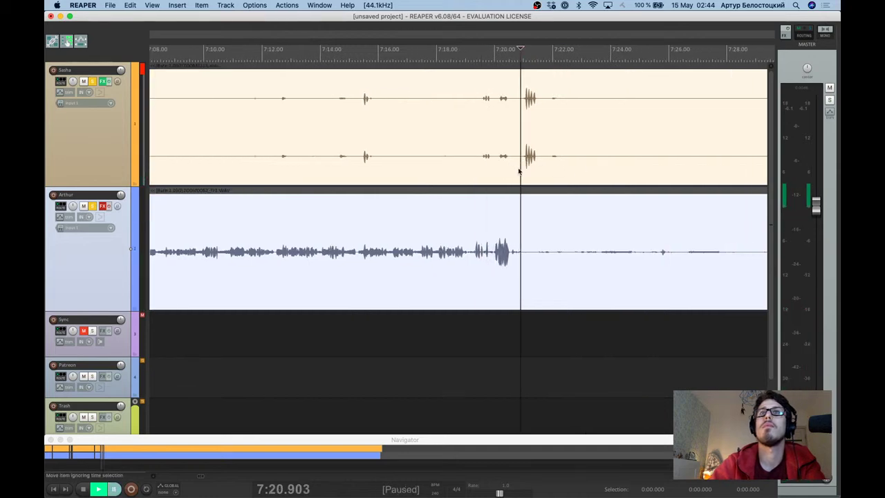
{"action": "key", "text": "s"}
{"action": "key", "text": "space"}
{"action": "scroll", "coordinate": [519, 169], "scroll_direction": "down", "scroll_amount": 3}
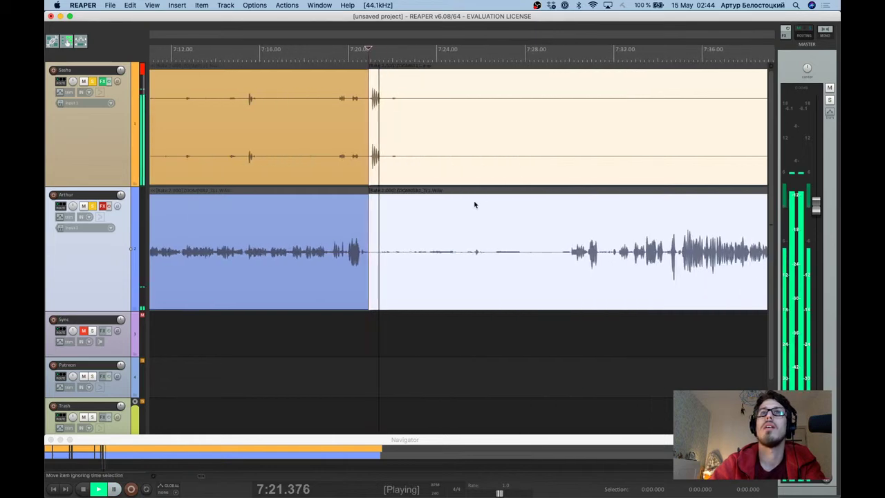
{"action": "key", "text": "ctrl+space"}
Switch to the outline in Sublime Text and append "(незаконченная)" to the "Фишки тиктока" item on line 26.
{"action": "key", "text": "super+Tab"}
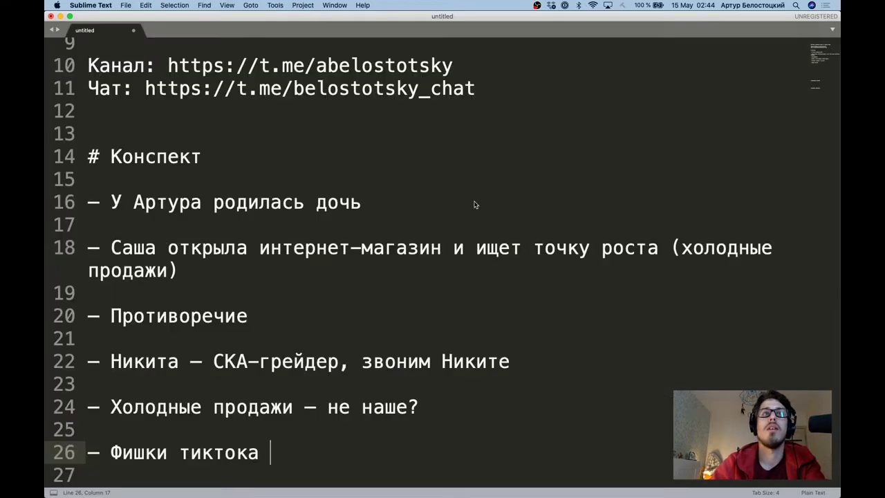
{"action": "key", "text": "Return"}
{"action": "key", "text": "Return"}
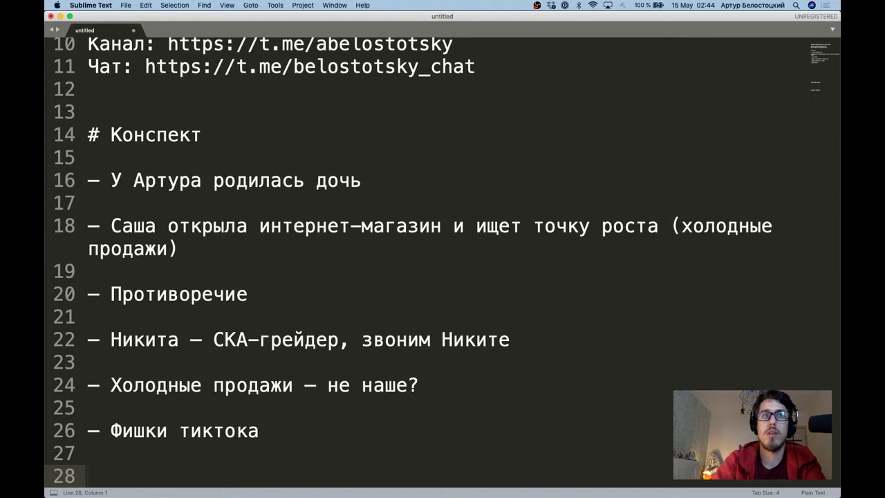
{"action": "key", "text": "Up"}
{"action": "key", "text": "Up"}
{"action": "key", "text": "Up"}
{"action": "key", "text": "Down"}
{"action": "key", "text": "super+Right"}
{"action": "type", "text": "(ytp"}
{"action": "key", "text": "BackSpace"}
{"action": "key", "text": "BackSpace"}
{"action": "key", "text": "BackSpace"}
{"action": "key", "text": "ctrl+space"}
{"action": "type", "text": "незаконченная"}
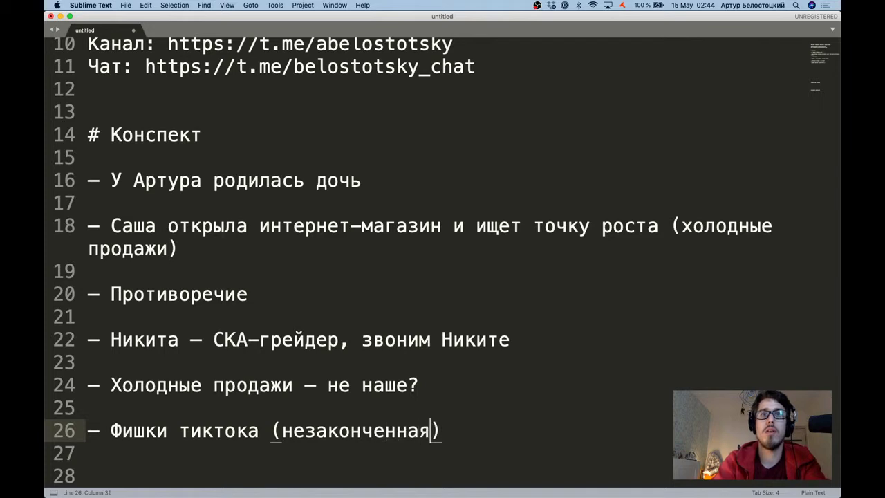
Add a dashed outline item on line 28 reading "Голосовые от" followed by the caller's first name.
{"action": "key", "text": "Down"}
{"action": "key", "text": "Down"}
{"action": "type", "text": "–"}
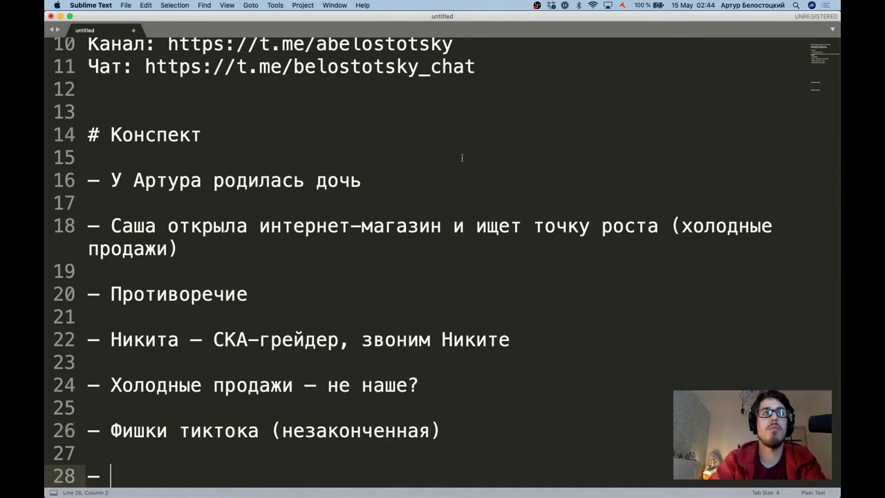
{"action": "scroll", "coordinate": [454, 124], "scroll_direction": "down", "scroll_amount": 4}
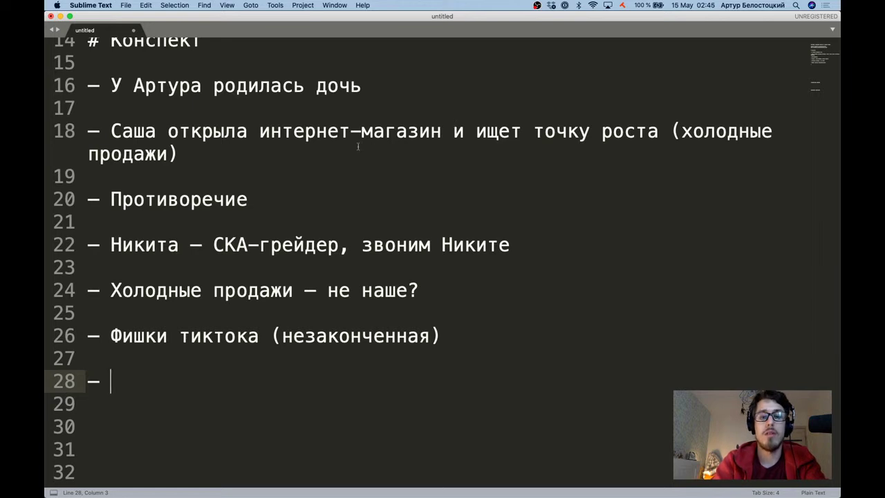
{"action": "type", "text": "До"}
{"action": "key", "text": "BackSpace"}
{"action": "key", "text": "BackSpace"}
{"action": "type", "text": "Голосвы"}
{"action": "key", "text": "BackSpace"}
{"action": "key", "text": "BackSpace"}
{"action": "type", "text": "овые от Н"}
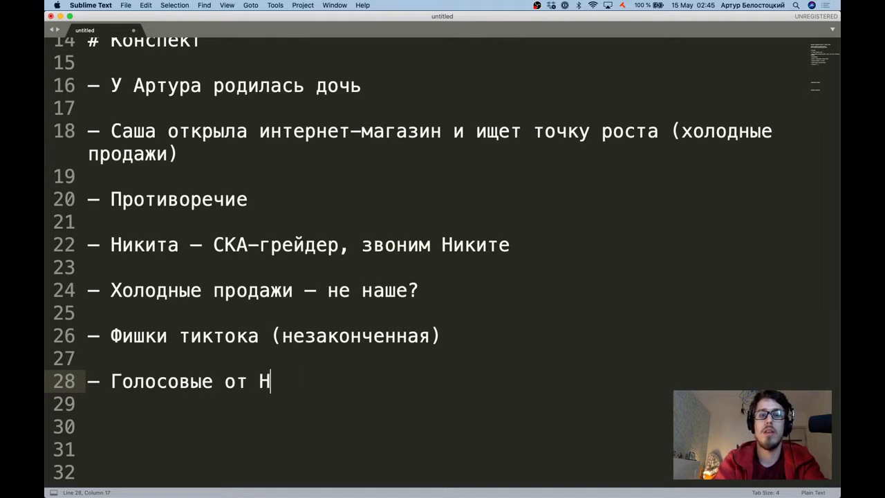
{"action": "type", "text": "икиты"}
Add a dashed outline item on line 30 reading "Дозвонился до" with the caller's first name, and start a new paragraph below.
{"action": "key", "text": "Return"}
{"action": "key", "text": "Return"}
{"action": "type", "text": "– До"}
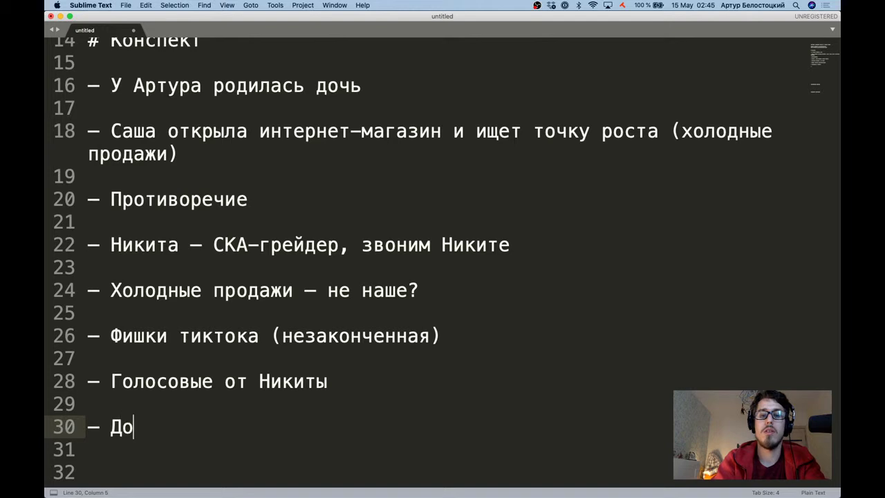
{"action": "type", "text": "звонился до Н"}
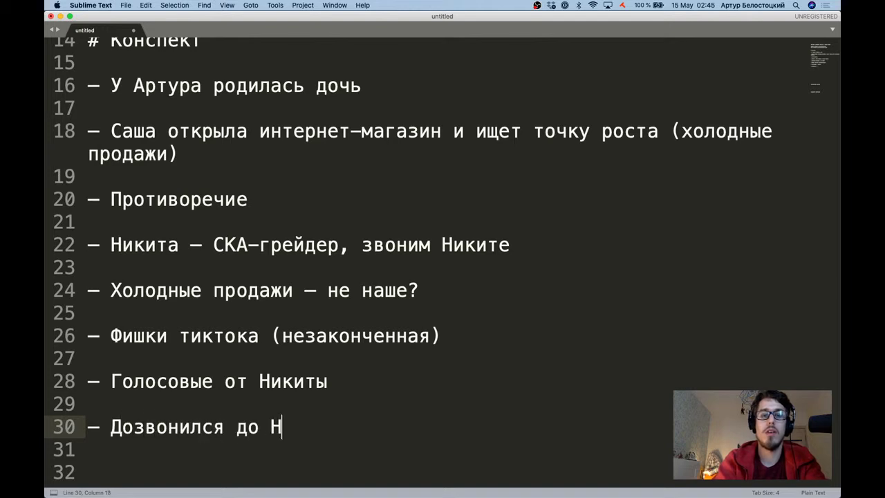
{"action": "type", "text": "икиты"}
{"action": "key", "text": "Return"}
{"action": "key", "text": "Return"}
Switch to REAPER, listen on from about 7:30, and look over the waveforms up to about 10:30.
{"action": "key", "text": "super+Tab"}
{"action": "key", "text": "space"}
{"action": "scroll", "coordinate": [573, 127], "scroll_direction": "down", "scroll_amount": 1}
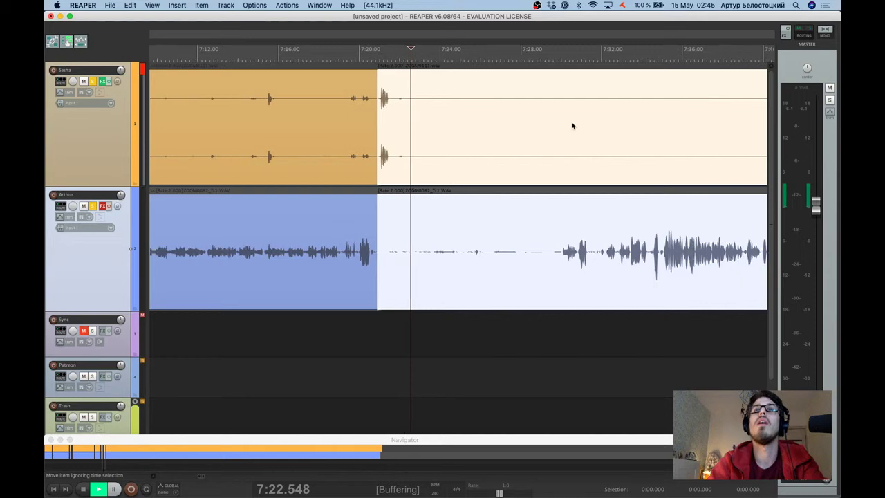
{"action": "scroll", "coordinate": [571, 125], "scroll_direction": "right", "scroll_amount": 10}
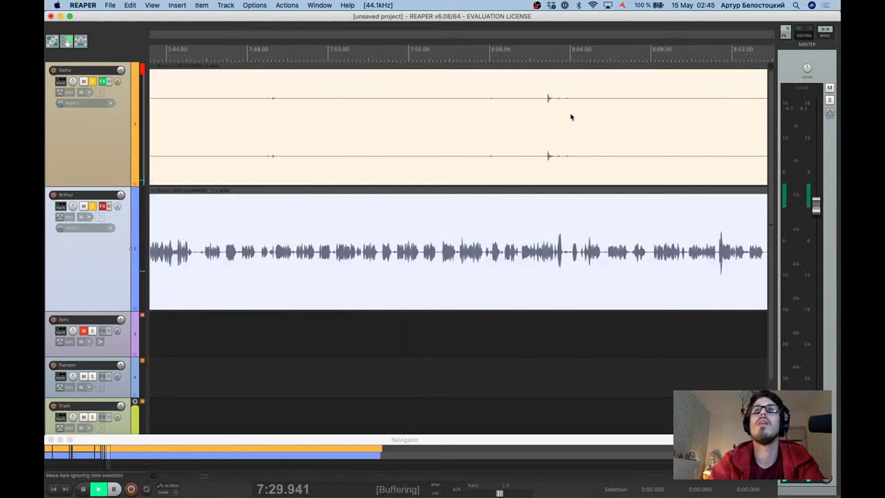
{"action": "scroll", "coordinate": [570, 118], "scroll_direction": "down", "scroll_amount": 3}
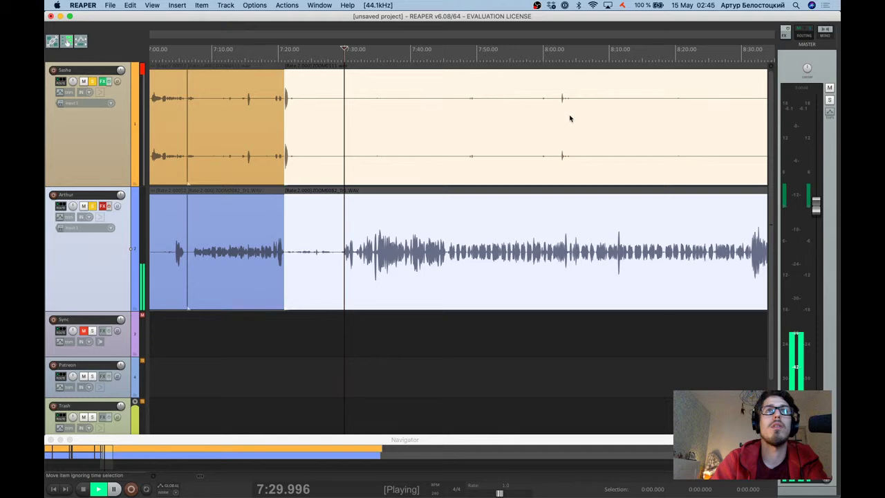
{"action": "scroll", "coordinate": [570, 118], "scroll_direction": "right", "scroll_amount": 1}
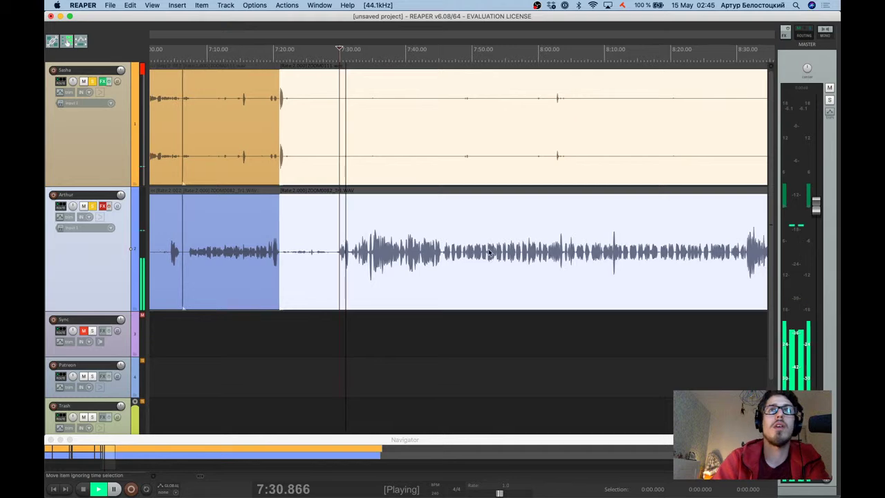
{"action": "scroll", "coordinate": [578, 150], "scroll_direction": "down", "scroll_amount": 2}
{"action": "scroll", "coordinate": [667, 75], "scroll_direction": "down", "scroll_amount": 2}
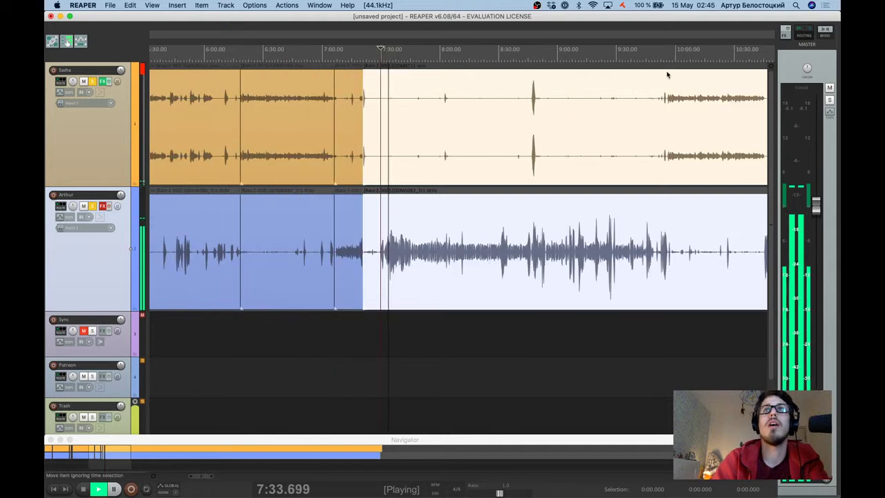
Listen from about 9:54 and split the second track's item just before the speech burst at about 9:53.
{"action": "left_click", "coordinate": [665, 80]}
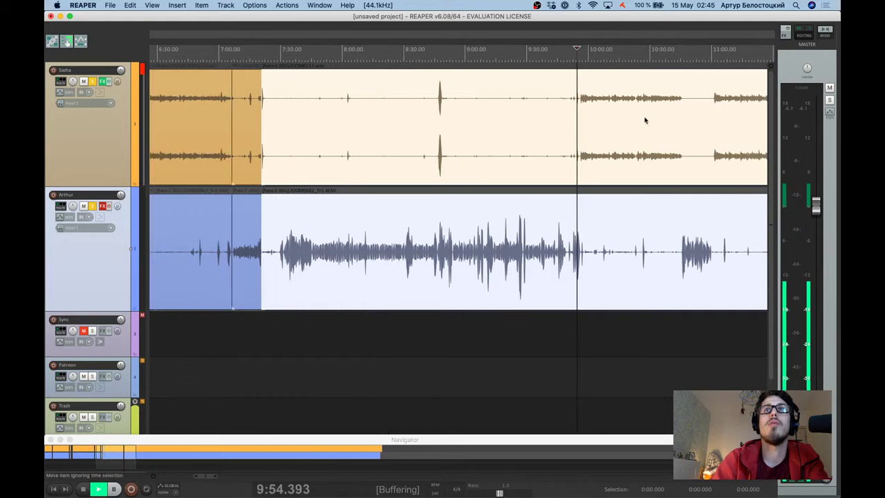
{"action": "key", "text": "ctrl+space"}
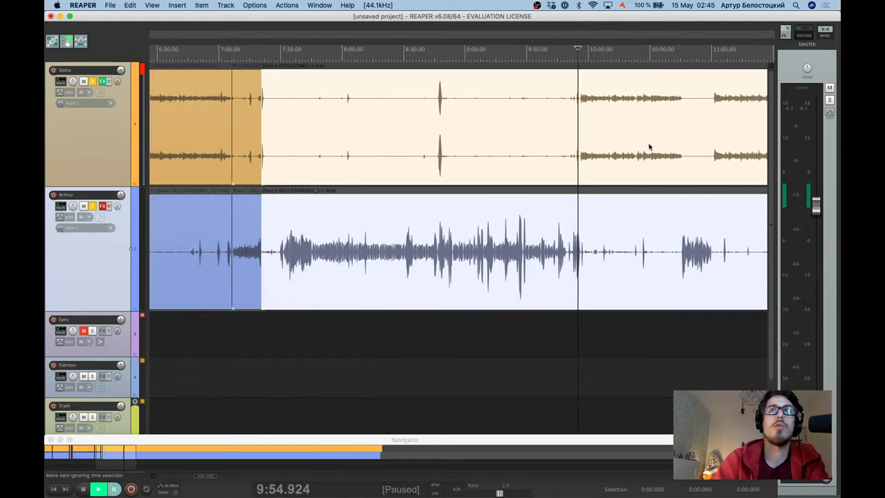
{"action": "scroll", "coordinate": [655, 164], "scroll_direction": "up", "scroll_amount": 2}
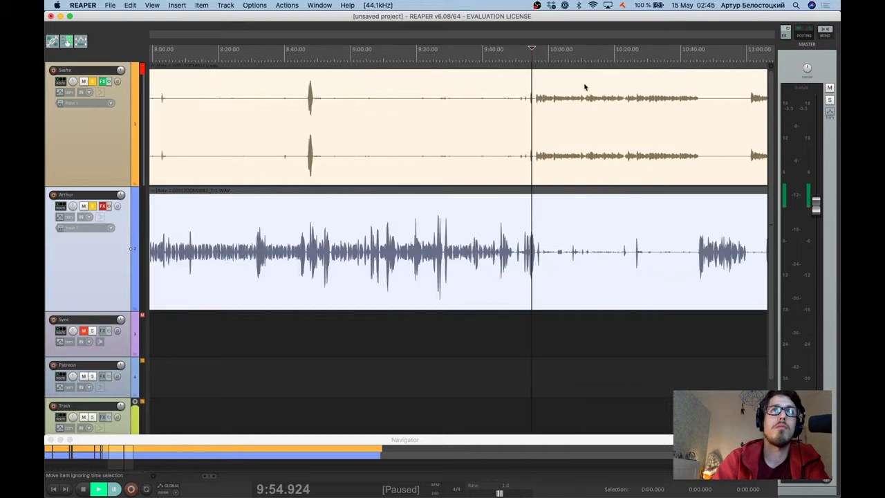
{"action": "key", "text": "space"}
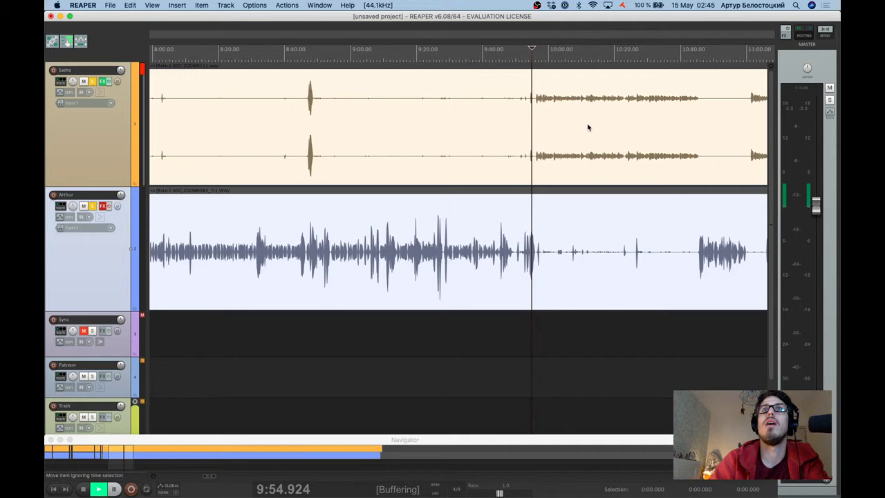
{"action": "scroll", "coordinate": [589, 127], "scroll_direction": "up", "scroll_amount": 2}
{"action": "scroll", "coordinate": [596, 187], "scroll_direction": "up", "scroll_amount": 3}
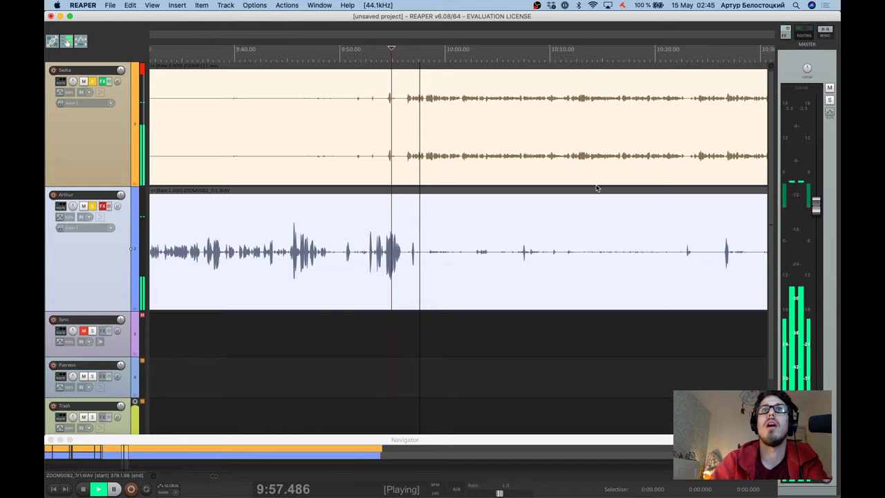
{"action": "scroll", "coordinate": [596, 187], "scroll_direction": "up", "scroll_amount": 1}
{"action": "left_click", "coordinate": [333, 223]}
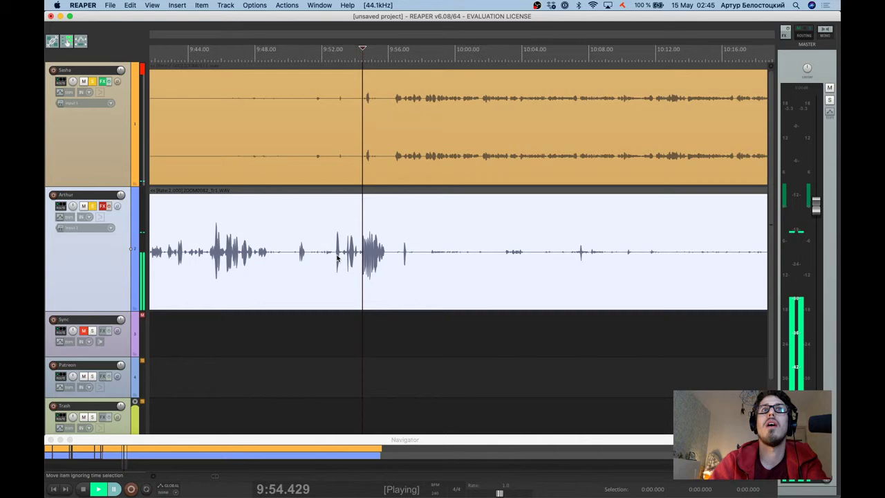
{"action": "left_click", "coordinate": [336, 256]}
{"action": "key", "text": "s"}
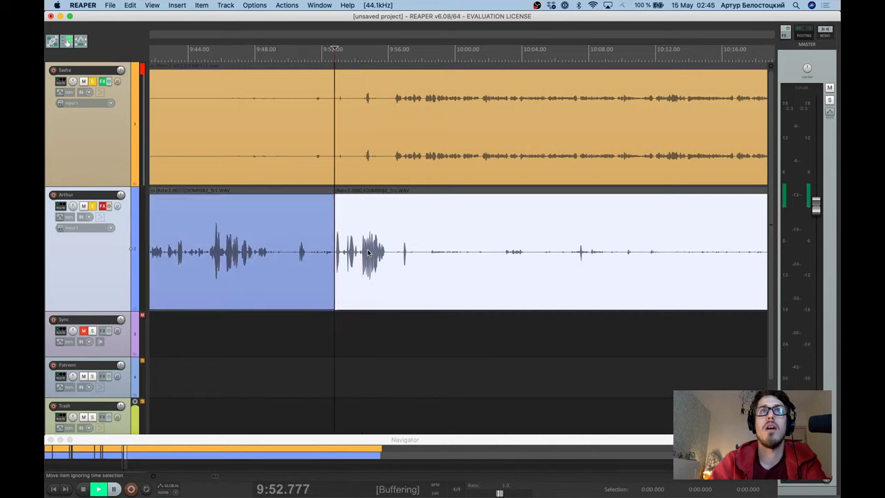
Split the items on both speaker tracks at about 9:58 and cut the section between 9:53 and 9:58, closing the gap.
{"action": "scroll", "coordinate": [384, 137], "scroll_direction": "down", "scroll_amount": 2}
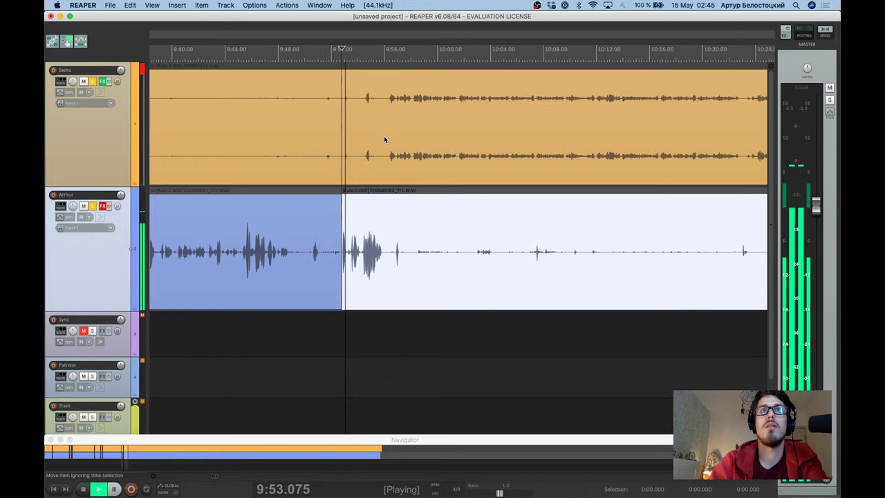
{"action": "scroll", "coordinate": [383, 138], "scroll_direction": "up", "scroll_amount": 2}
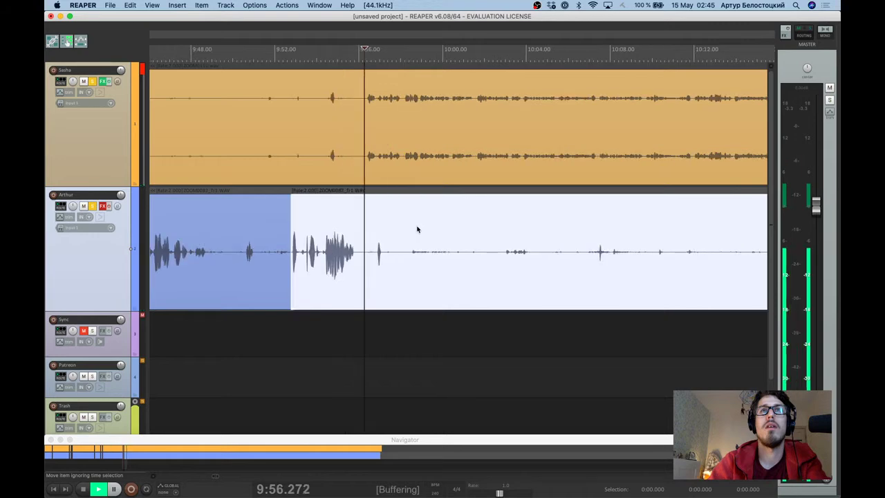
{"action": "key", "text": "space"}
{"action": "scroll", "coordinate": [408, 219], "scroll_direction": "up", "scroll_amount": 2}
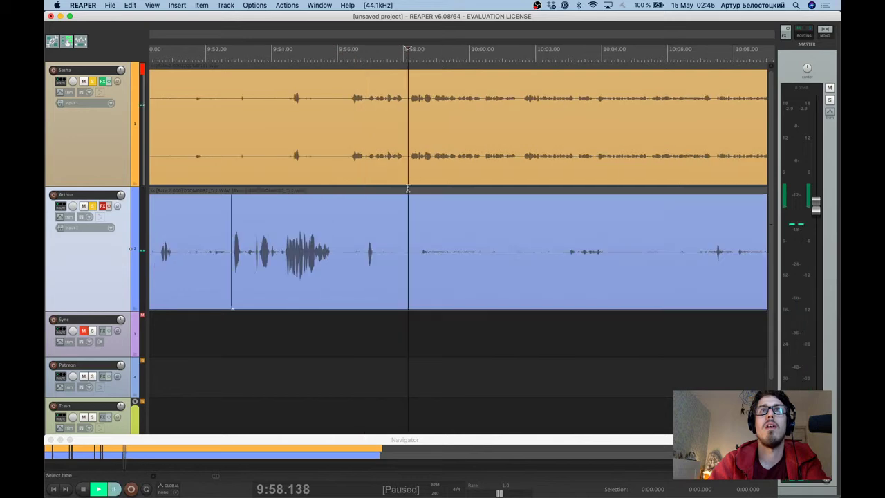
{"action": "key", "text": "s"}
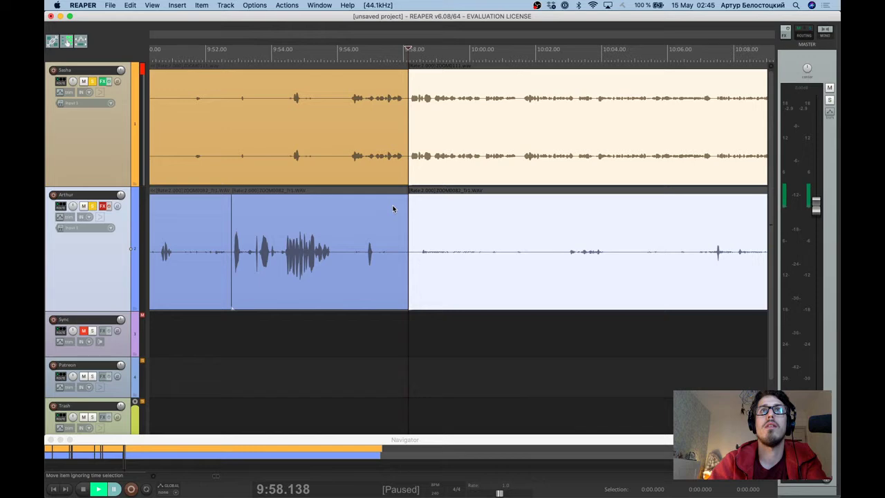
{"action": "key", "text": "Delete"}
Play across the new join at about 9:53 and listen on from about 10:01 to 10:08.
{"action": "key", "text": "space"}
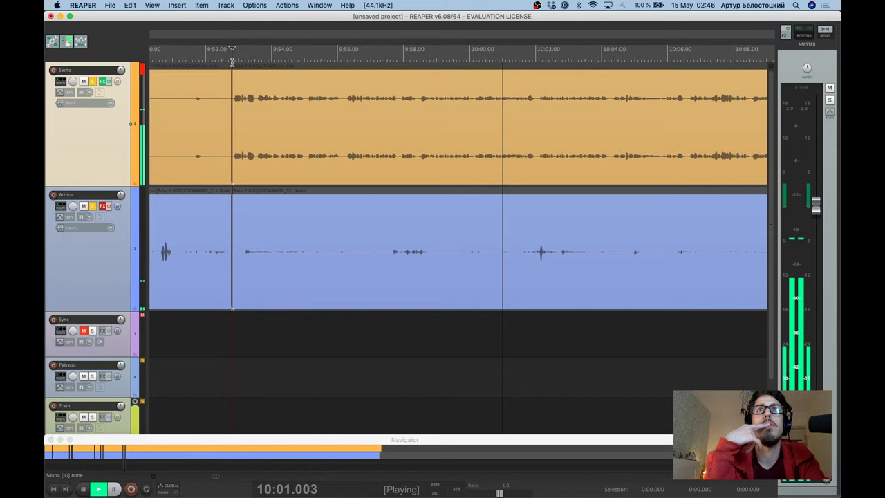
{"action": "left_click", "coordinate": [517, 187]}
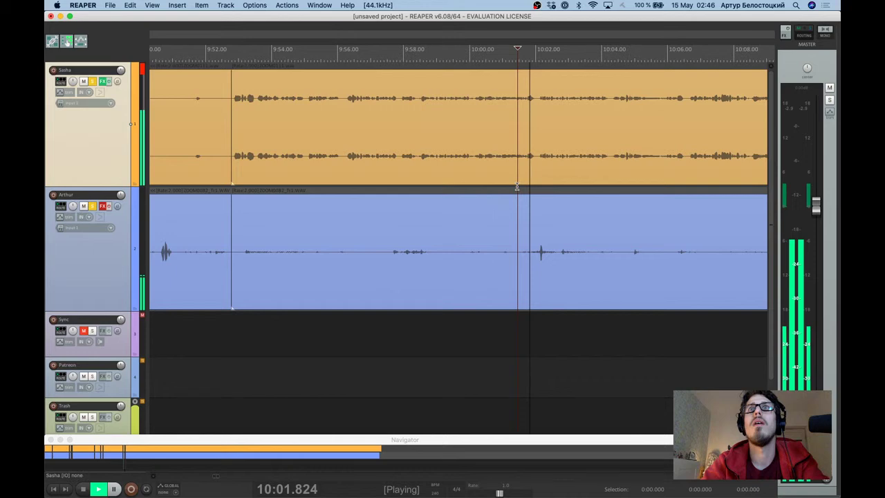
{"action": "key", "text": "ctrl+space"}
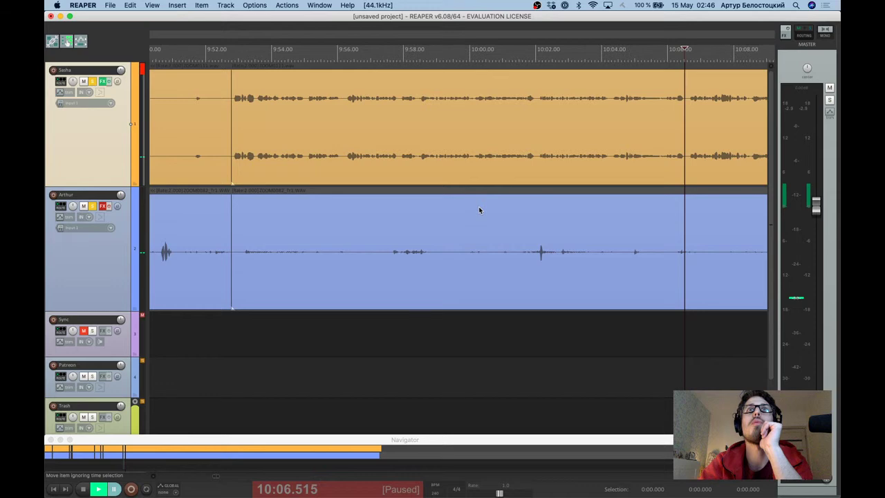
{"action": "key", "text": "space"}
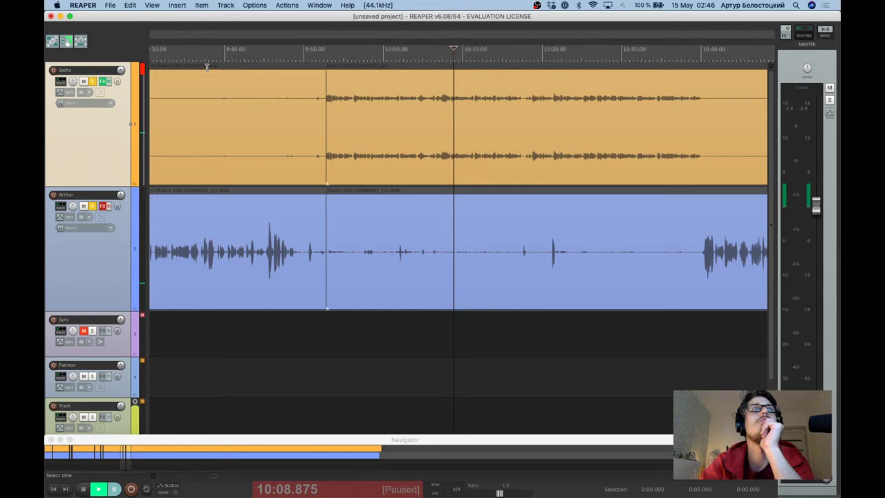
{"action": "right_click", "coordinate": [102, 80]}
{"action": "left_click", "coordinate": [251, 117]}
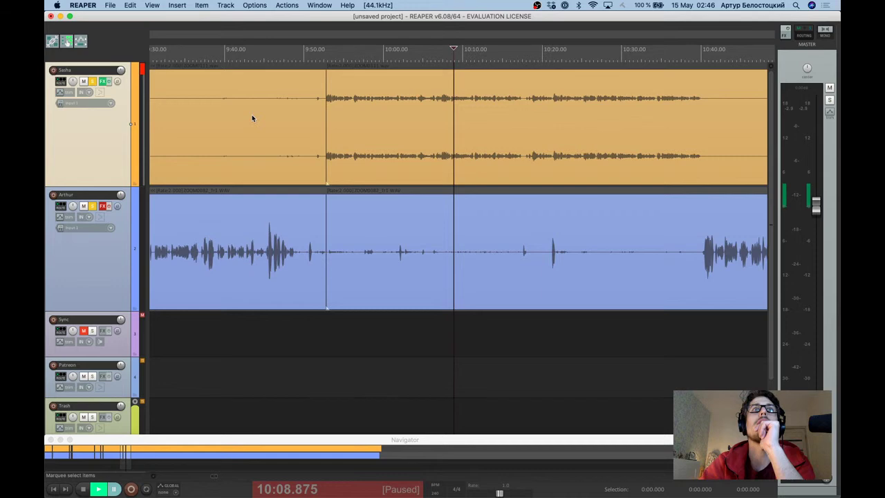
{"action": "right_click", "coordinate": [251, 114]}
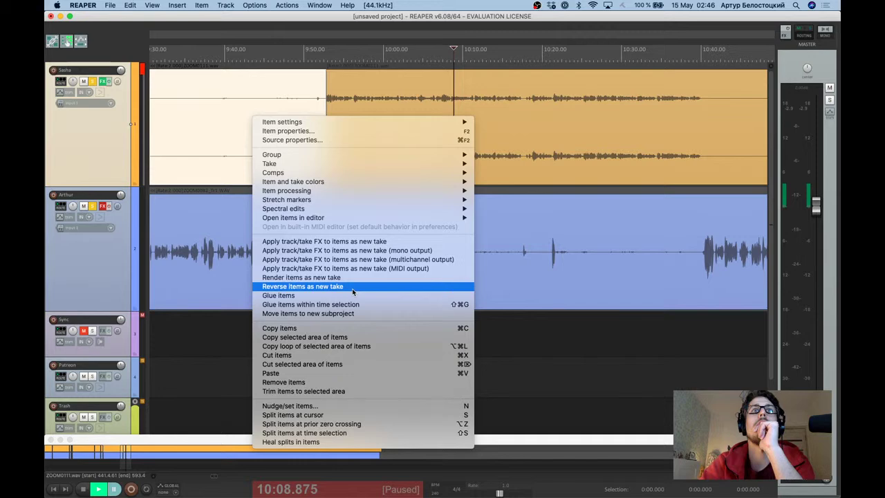
{"action": "mouse_move", "coordinate": [331, 159]}
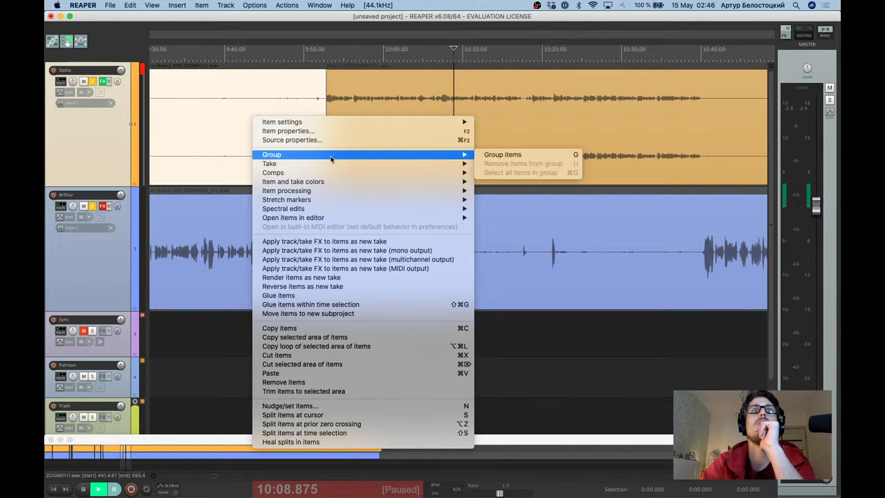
{"action": "left_click", "coordinate": [450, 62]}
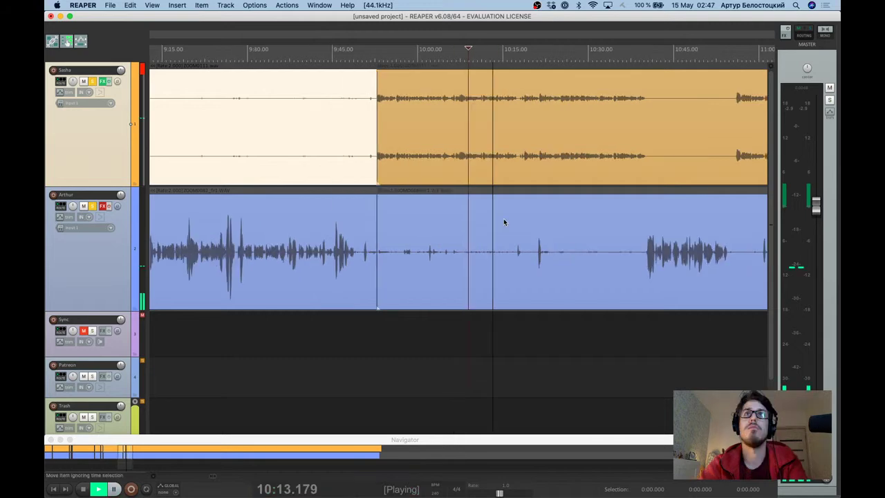
In the Sublime Text outline, complete the dashed item on line 32 with the female co-host's first name followed by "разделила площадки".
{"action": "key", "text": "space"}
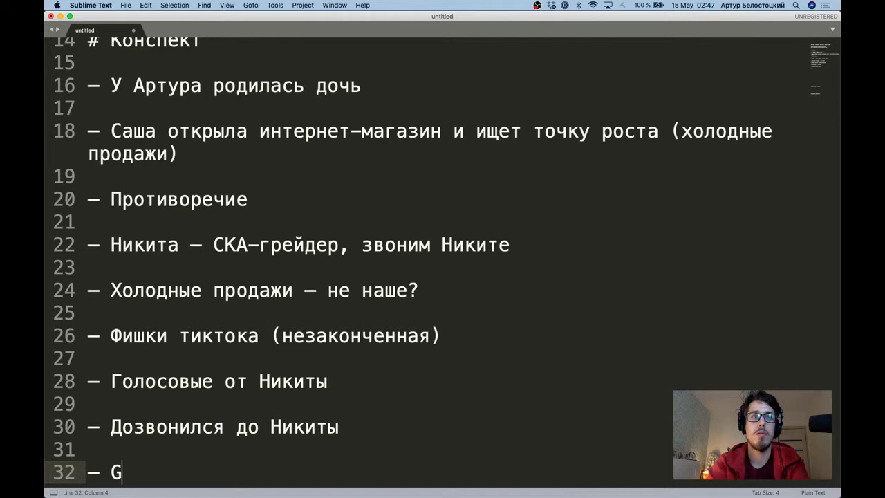
{"action": "key", "text": "BackSpace"}
{"action": "type", "text": "Саша разделила площадки"}
{"action": "key", "text": "Return"}
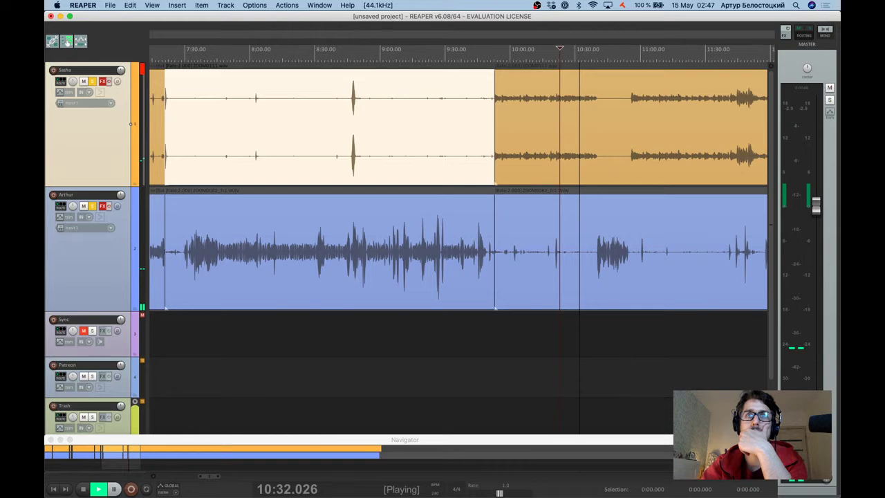
Listen on in REAPER from about 10:20, then return to the outline in Sublime Text.
{"action": "left_click", "coordinate": [569, 60]}
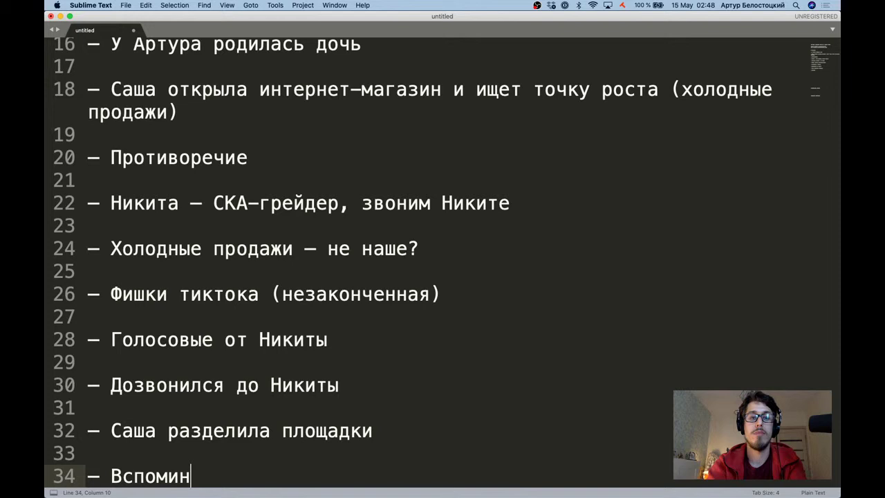
{"action": "key", "text": "super+Tab"}
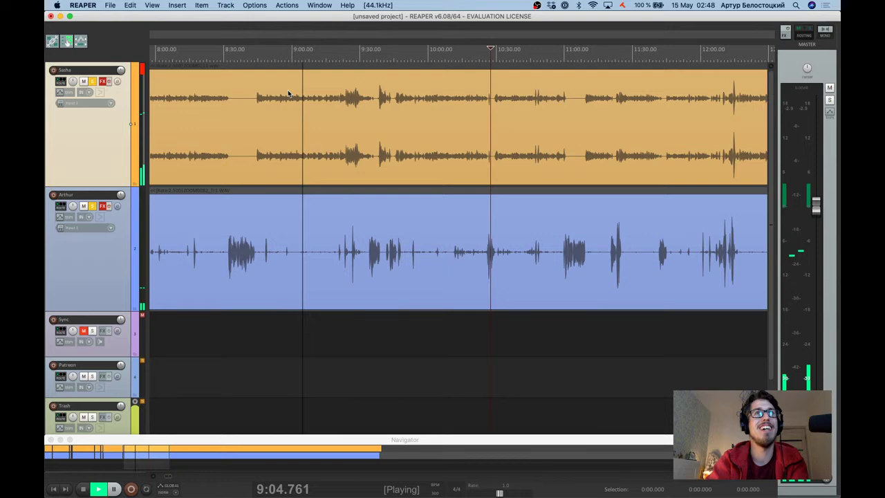
{"action": "key", "text": "super+Tab"}
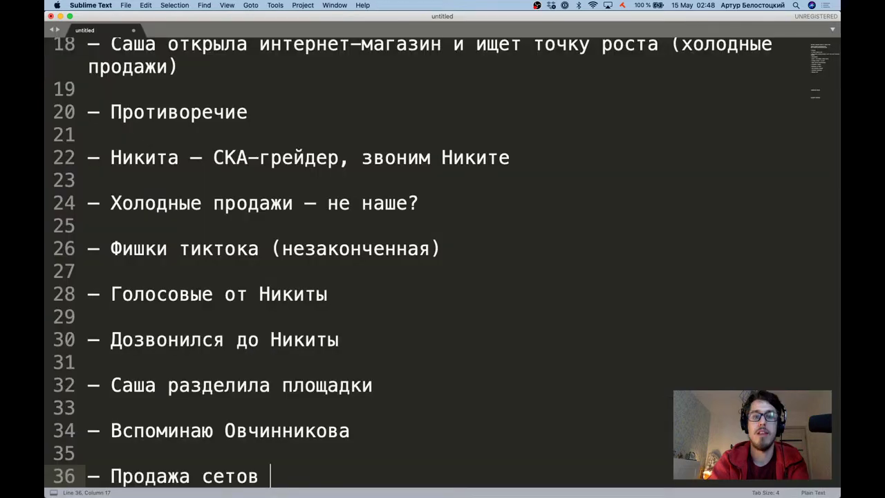
Complete the outline item on line 36 so it reads "Продажа сетов, видосы для инсты и телеграм".
{"action": "type", "text": "и вид"}
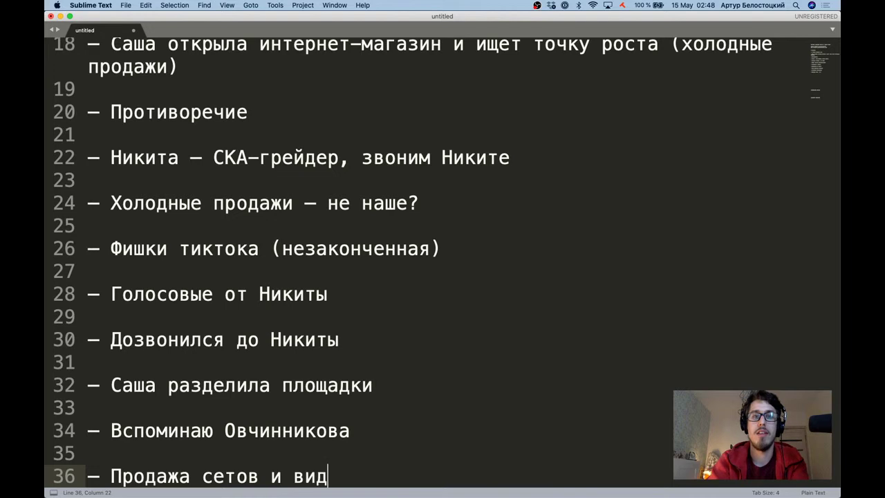
{"action": "key", "text": "BackSpace"}
{"action": "key", "text": "BackSpace"}
{"action": "key", "text": "BackSpace"}
{"action": "key", "text": "BackSpace"}
{"action": "key", "text": "BackSpace"}
{"action": "key", "text": "BackSpace"}
{"action": "type", "text": ", видосы для инст"}
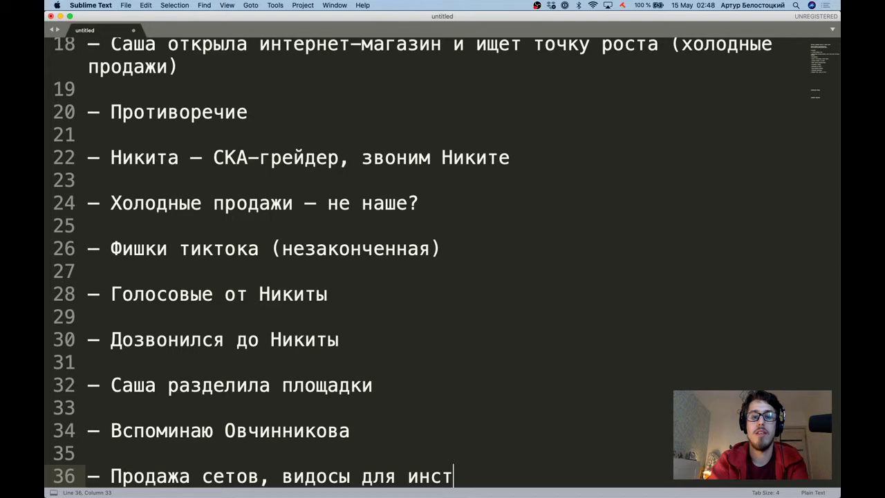
{"action": "type", "text": "ы и телеграм"}
Add a dashed outline item on line 38 reading "КАК МНЕ ЭТО РАЗВИДЕТ", leaving a blank line above it.
{"action": "key", "text": "Return"}
{"action": "key", "text": "Return"}
{"action": "type", "text": "–"}
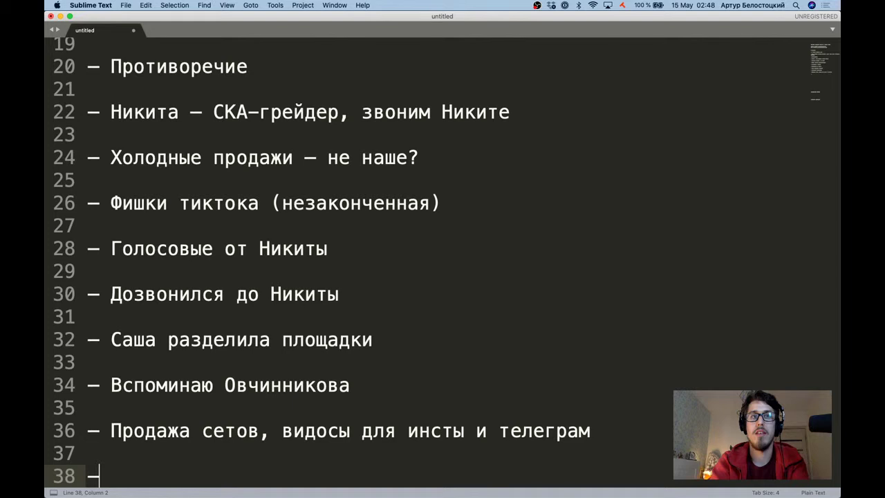
{"action": "type", "text": "КАК МНЕ ЭТО РАЗВИДЕТ"}
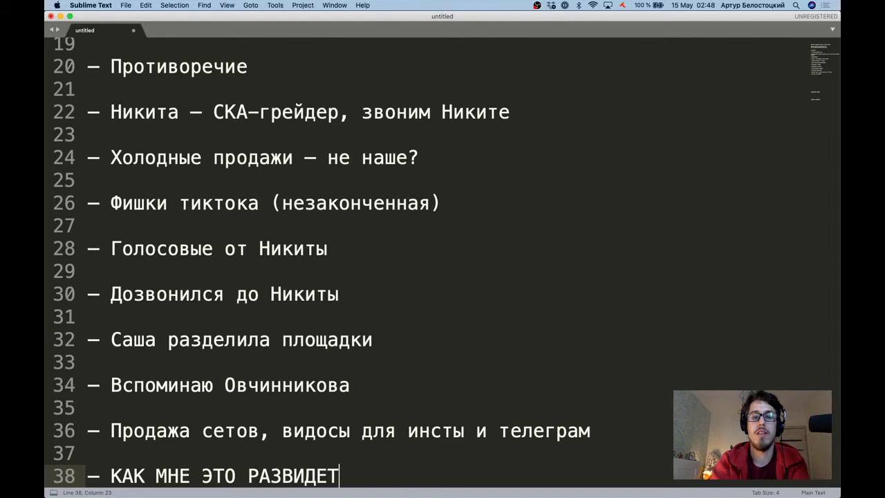
Switch to REAPER, listen on from about 9:40 to 10:15, and replay the passage from about 9:54.
{"action": "key", "text": "super+Tab"}
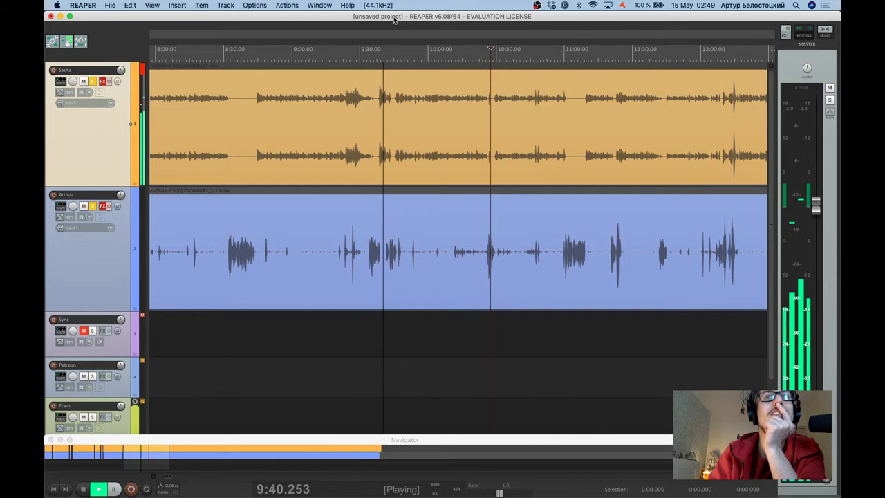
{"action": "scroll", "coordinate": [420, 134], "scroll_direction": "down", "scroll_amount": 3}
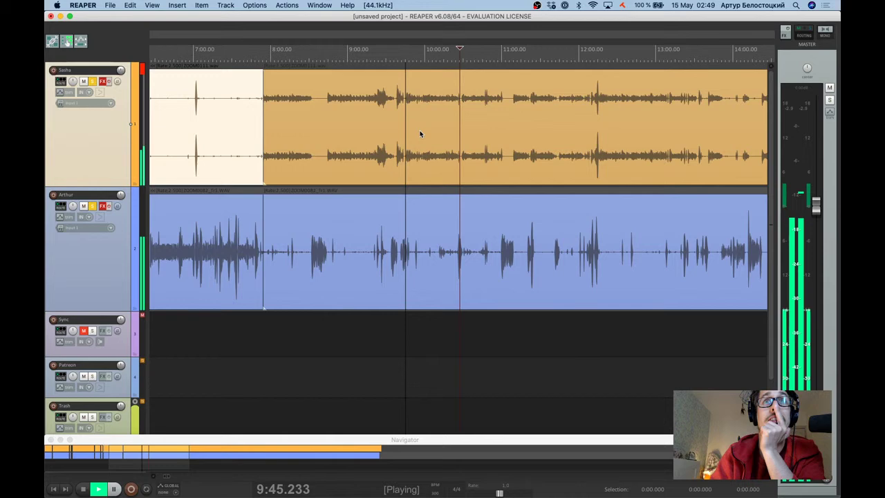
{"action": "key", "text": "space"}
{"action": "scroll", "coordinate": [349, 339], "scroll_direction": "down", "scroll_amount": 3}
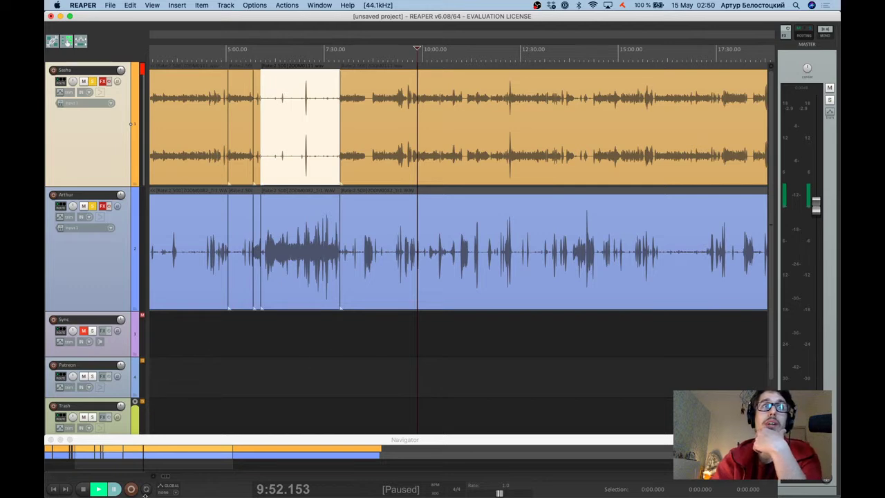
{"action": "left_click", "coordinate": [98, 489]}
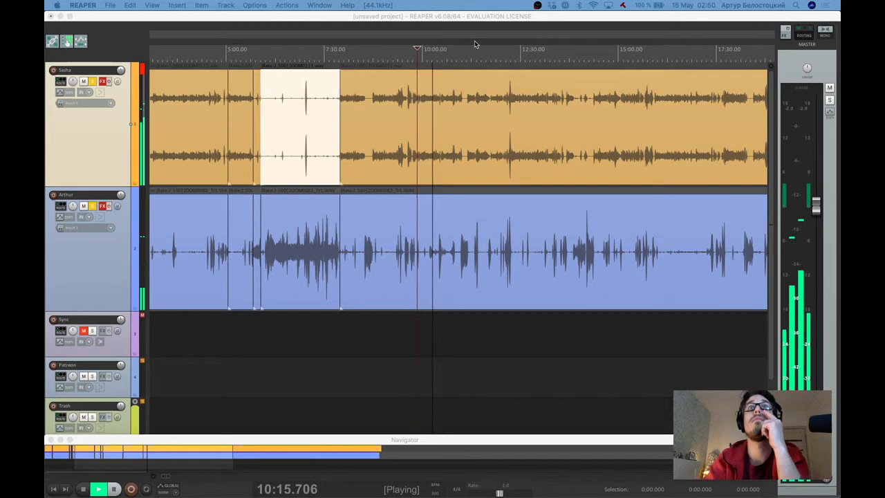
{"action": "left_click", "coordinate": [418, 56]}
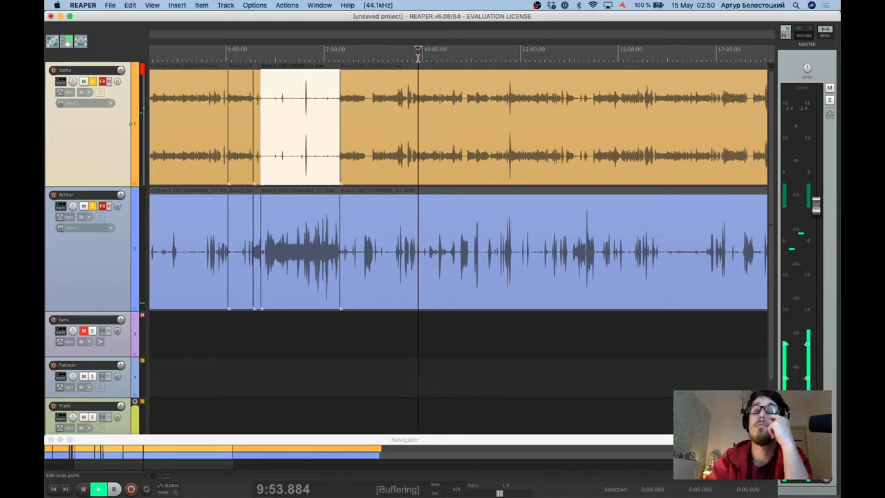
{"action": "scroll", "coordinate": [417, 57], "scroll_direction": "up", "scroll_amount": 3}
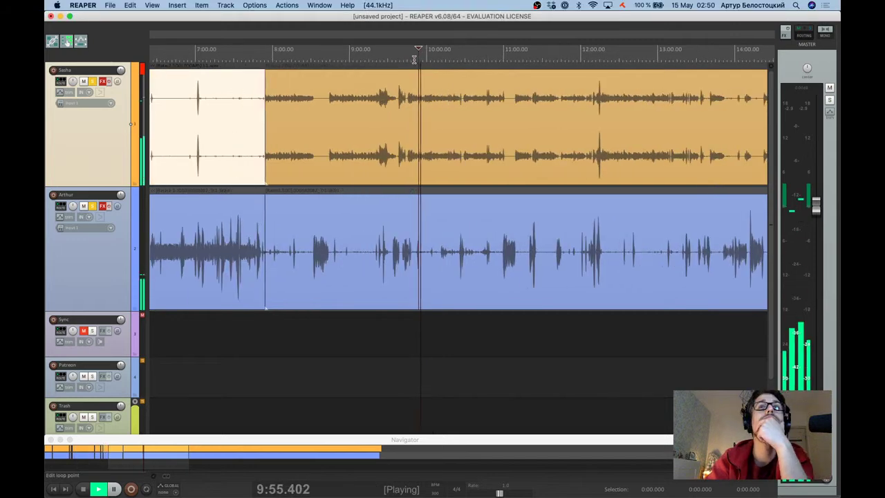
{"action": "scroll", "coordinate": [441, 85], "scroll_direction": "up", "scroll_amount": 3}
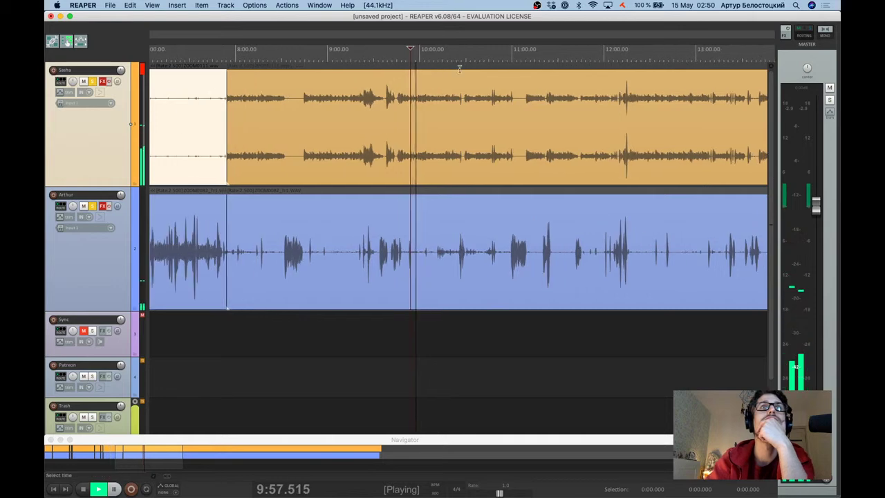
Listen on through the passage from about 9:57 and pause at about 10:05.
{"action": "scroll", "coordinate": [356, 122], "scroll_direction": "up", "scroll_amount": 2}
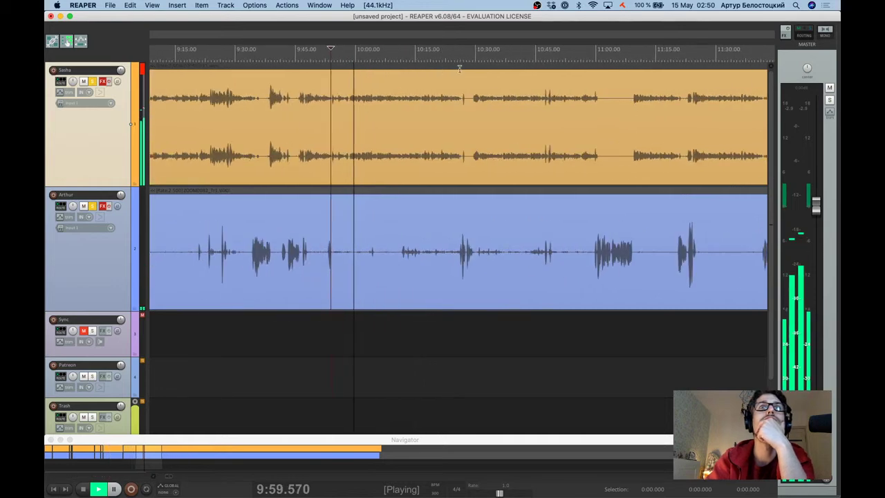
{"action": "scroll", "coordinate": [354, 123], "scroll_direction": "up", "scroll_amount": 2}
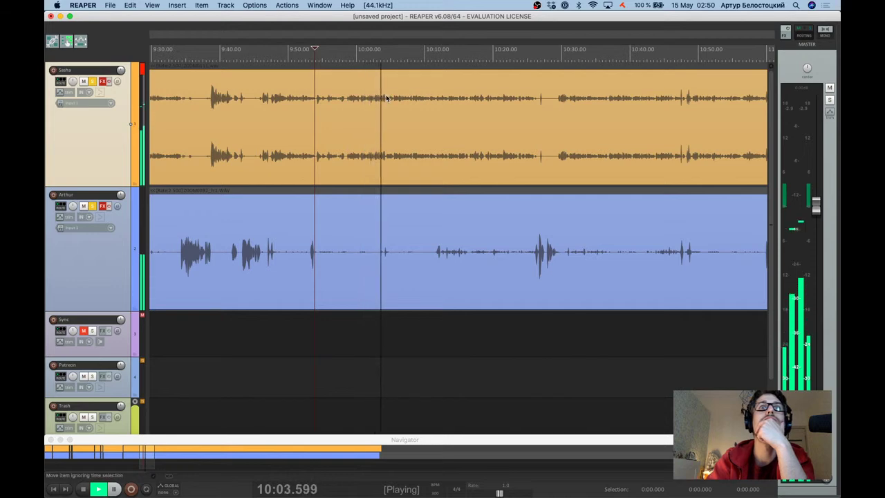
{"action": "key", "text": "ctrl+space"}
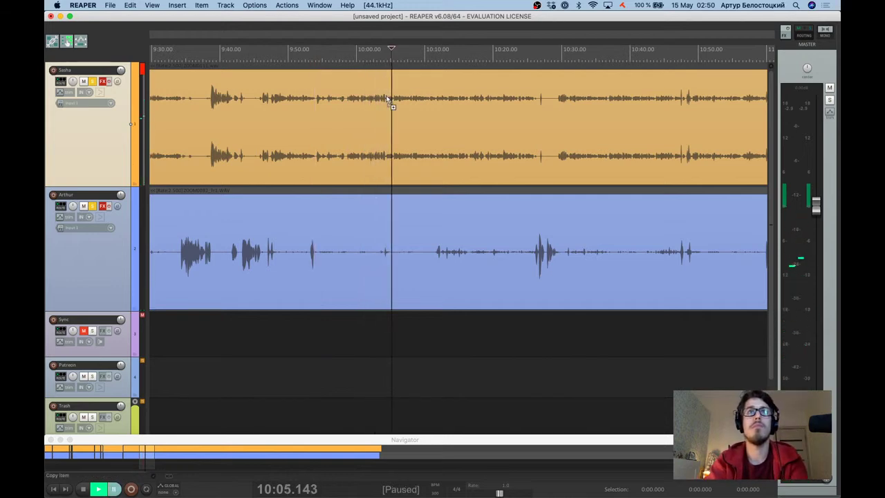
Switch to Sublime Text and add a dashed outline item on line 40 reading "Хочется научиться делать рекламу", leaving a blank line above it.
{"action": "key", "text": "super+Tab"}
{"action": "key", "text": "super+Tab"}
{"action": "key", "text": "super+Tab"}
{"action": "key", "text": "super+Tab"}
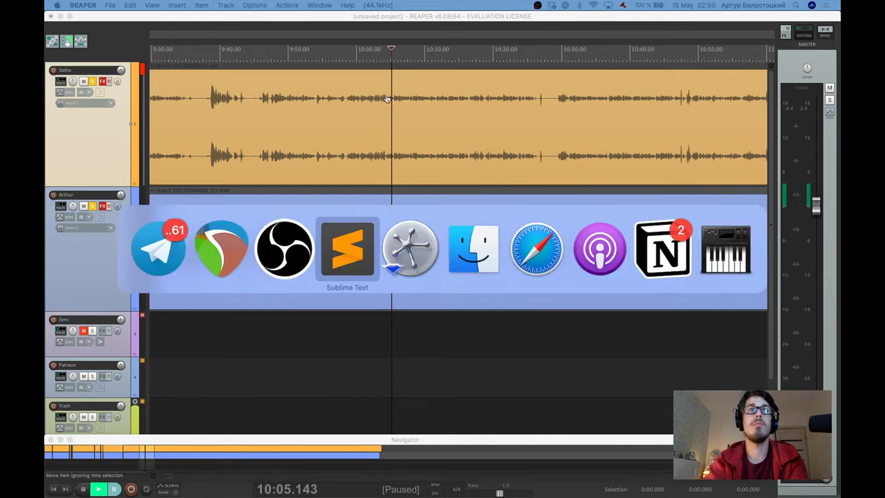
{"action": "type", "text": "Хочется научиться д"}
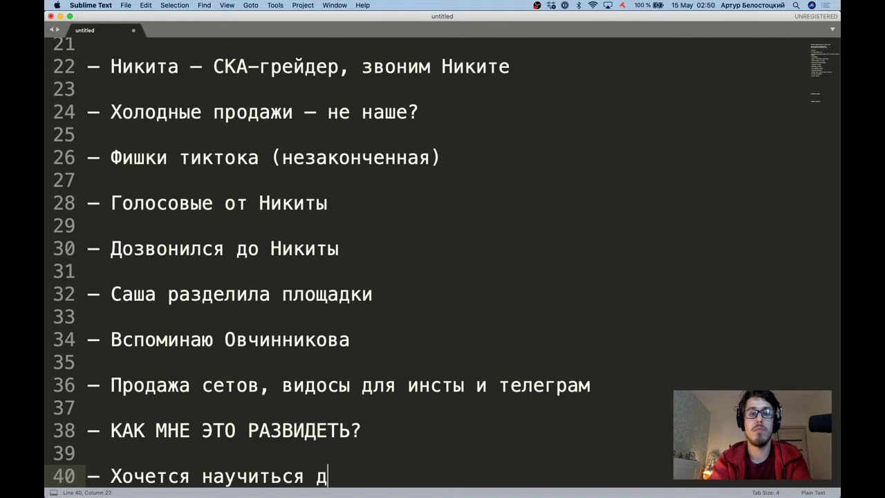
{"action": "type", "text": "елать рекламу"}
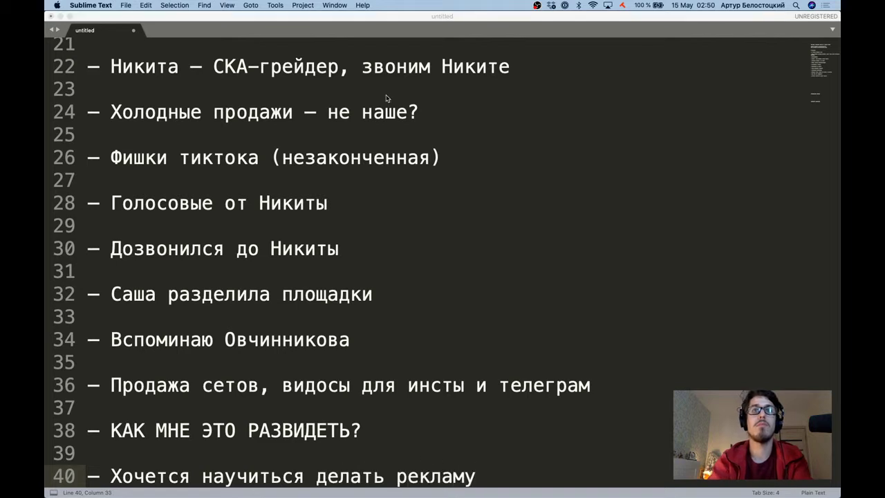
Return to REAPER and listen on from about 10:05 to 10:17.
{"action": "key", "text": "super+Tab"}
{"action": "key", "text": "super+Tab"}
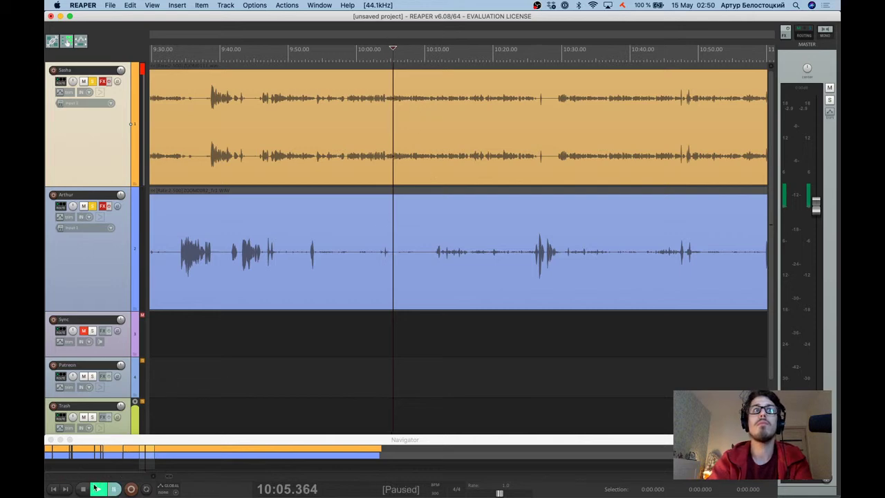
{"action": "left_click", "coordinate": [100, 488]}
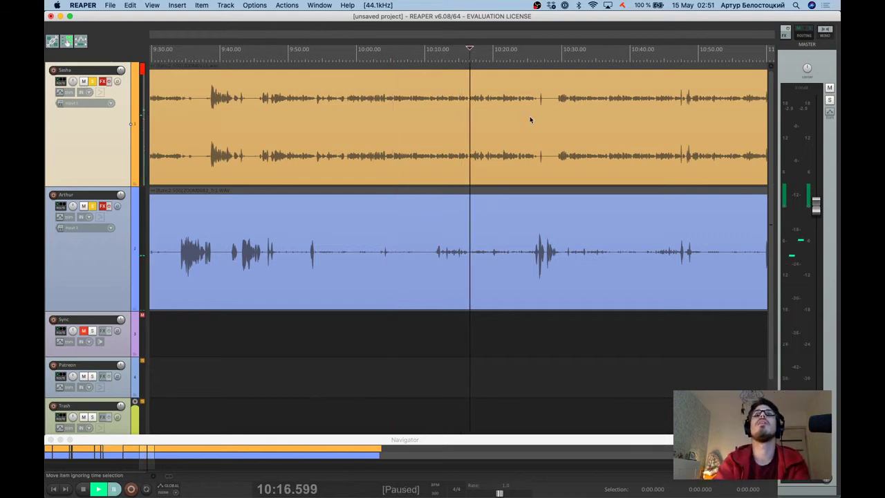
{"action": "scroll", "coordinate": [526, 114], "scroll_direction": "up", "scroll_amount": 2}
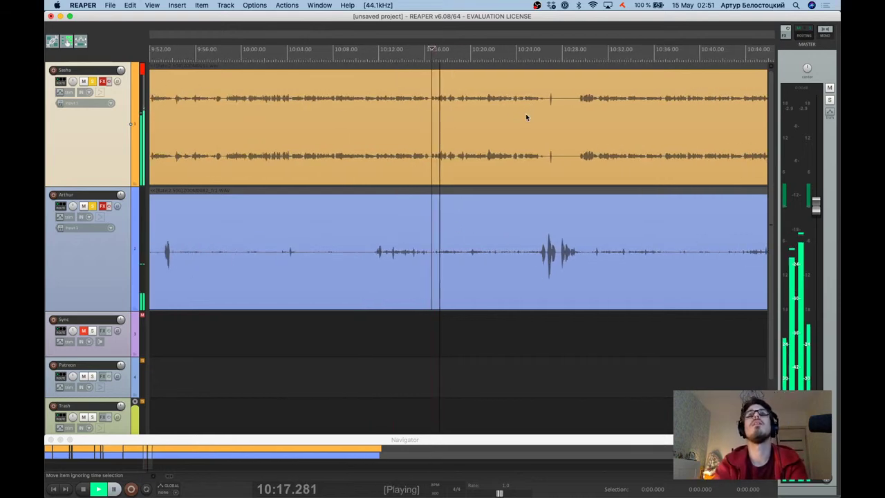
{"action": "key", "text": "space"}
Replay from about 10:14 to find the cut point, and split the items on both voice tracks at about 10:15.
{"action": "left_click", "coordinate": [417, 87]}
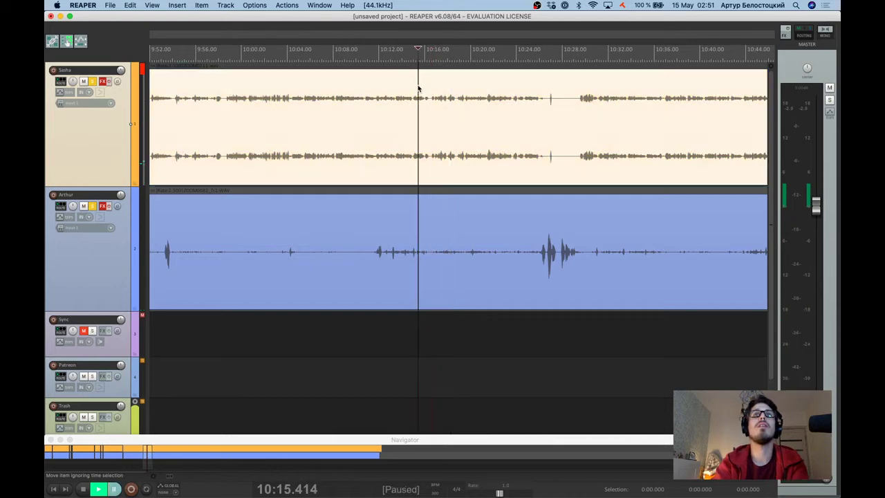
{"action": "scroll", "coordinate": [417, 87], "scroll_direction": "up", "scroll_amount": 2}
{"action": "left_click", "coordinate": [394, 54]}
{"action": "key", "text": "space"}
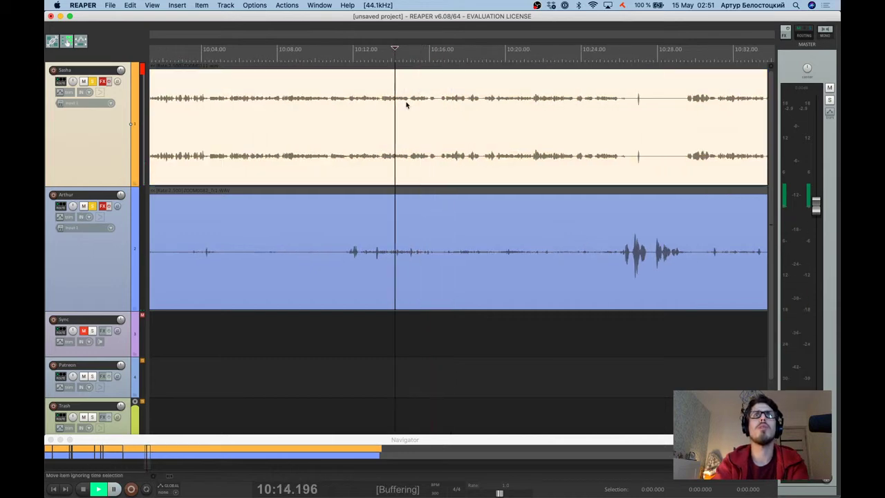
{"action": "scroll", "coordinate": [407, 104], "scroll_direction": "up", "scroll_amount": 1}
{"action": "scroll", "coordinate": [418, 126], "scroll_direction": "up", "scroll_amount": 1}
{"action": "key", "text": "space"}
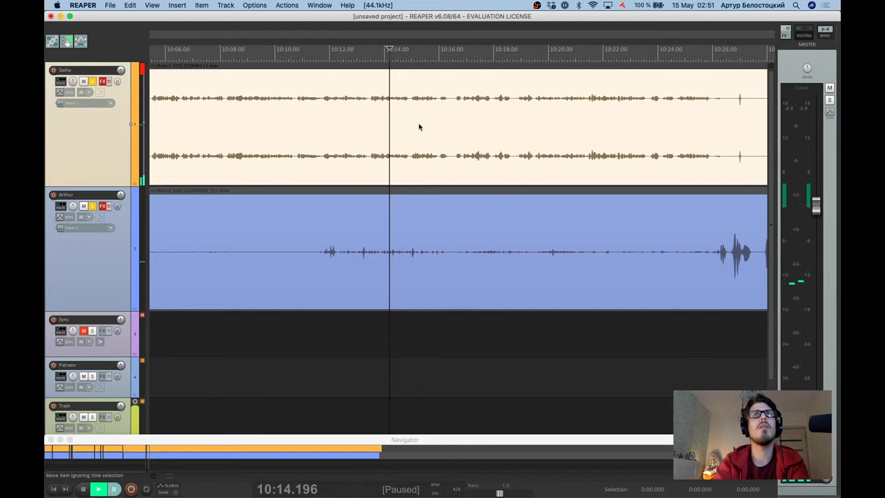
{"action": "key", "text": "space"}
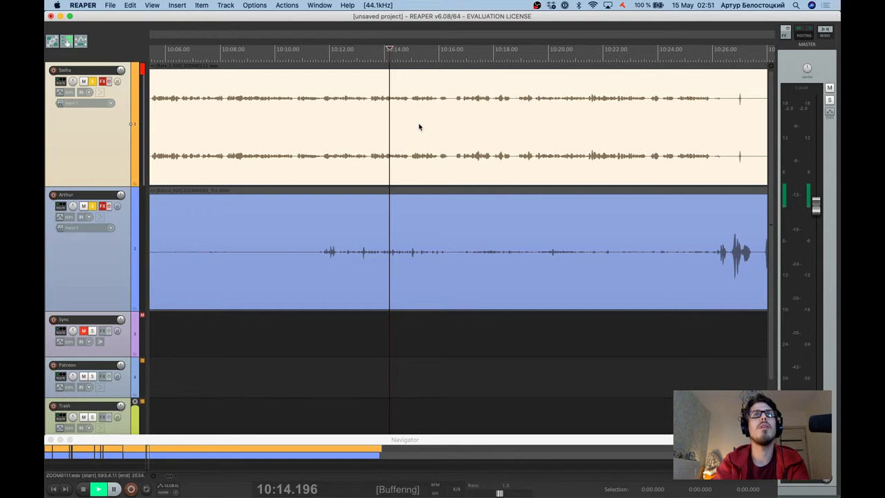
{"action": "key", "text": "space"}
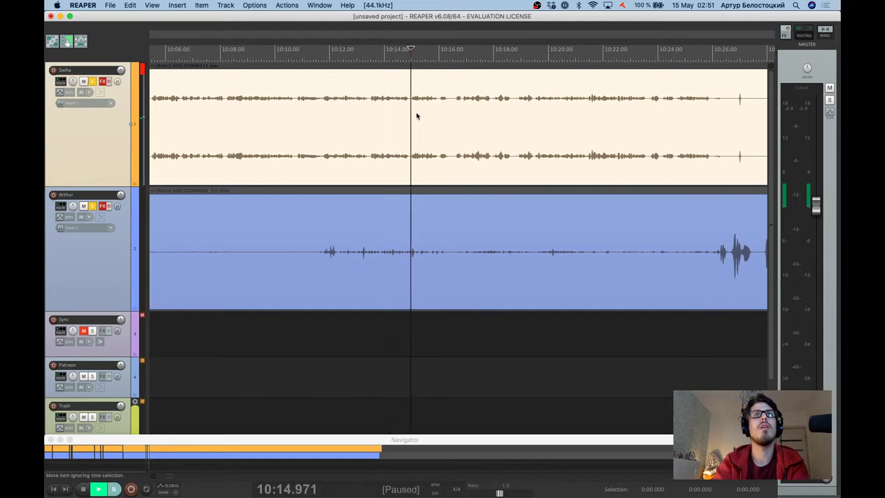
{"action": "left_click", "coordinate": [410, 187]}
{"action": "key", "text": "s"}
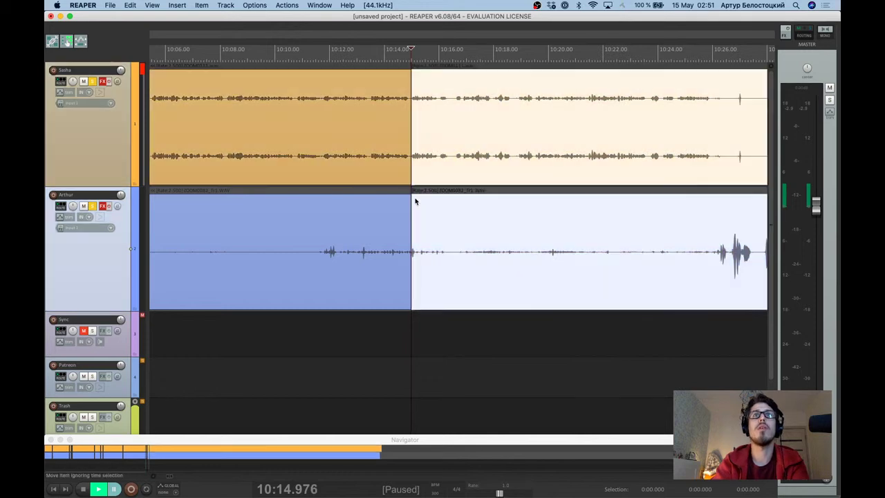
Replay from about 10:25, 10:23.7 and 10:21.5 to locate the end of the unwanted section.
{"action": "left_click", "coordinate": [685, 51]}
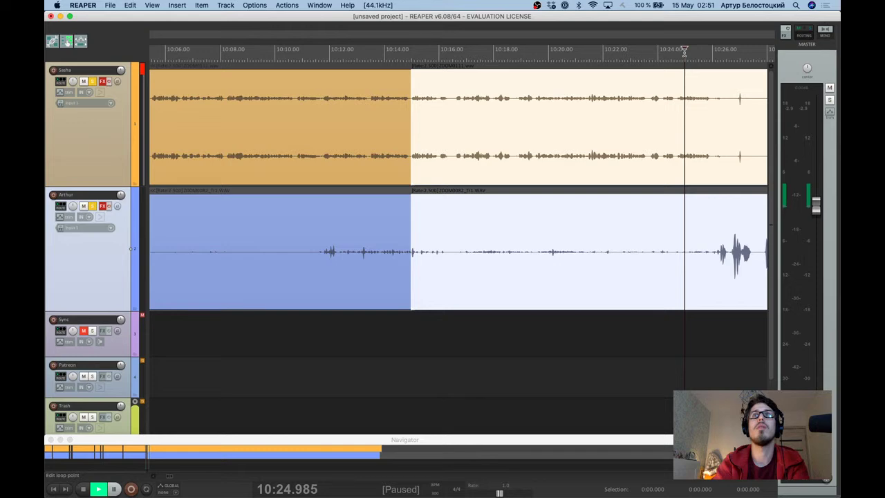
{"action": "key", "text": "space"}
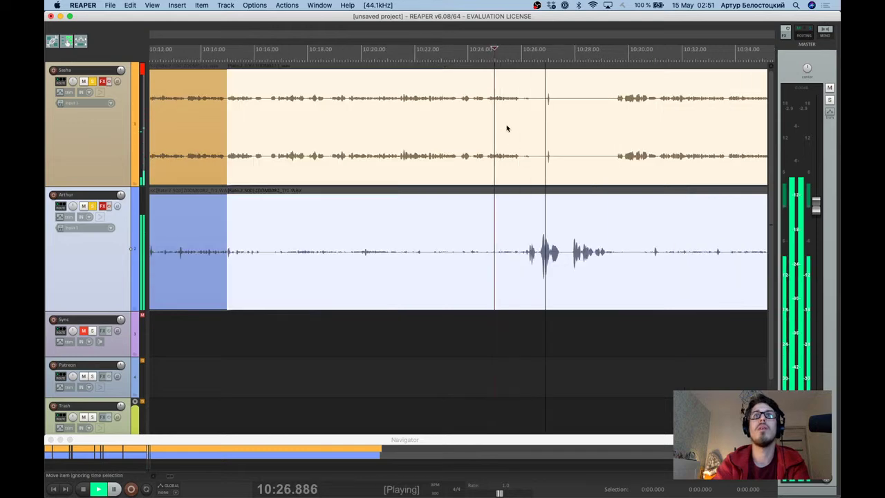
{"action": "left_click", "coordinate": [459, 54]}
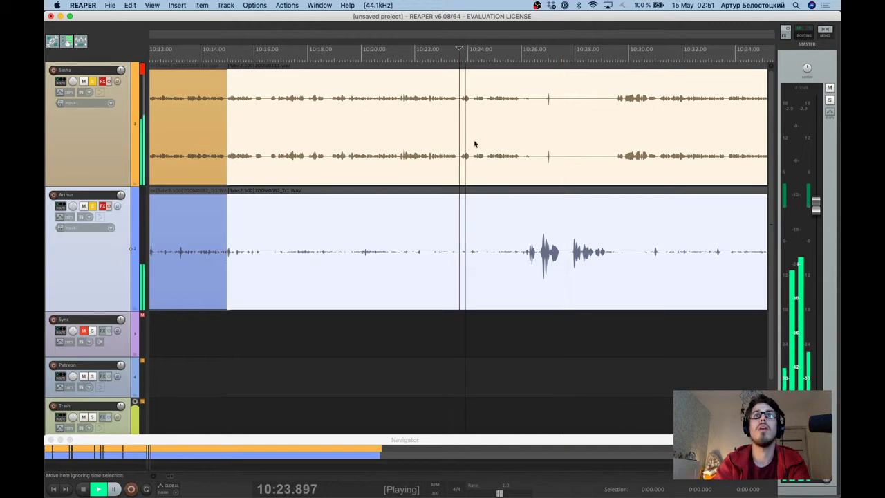
{"action": "left_click", "coordinate": [401, 137]}
{"action": "scroll", "coordinate": [397, 137], "scroll_direction": "up", "scroll_amount": 3}
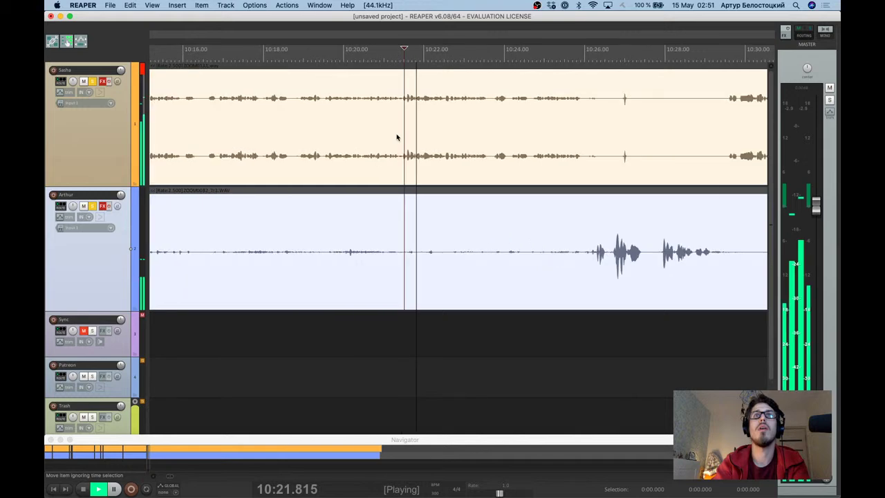
{"action": "key", "text": "ctrl+space"}
{"action": "left_click", "coordinate": [407, 97]}
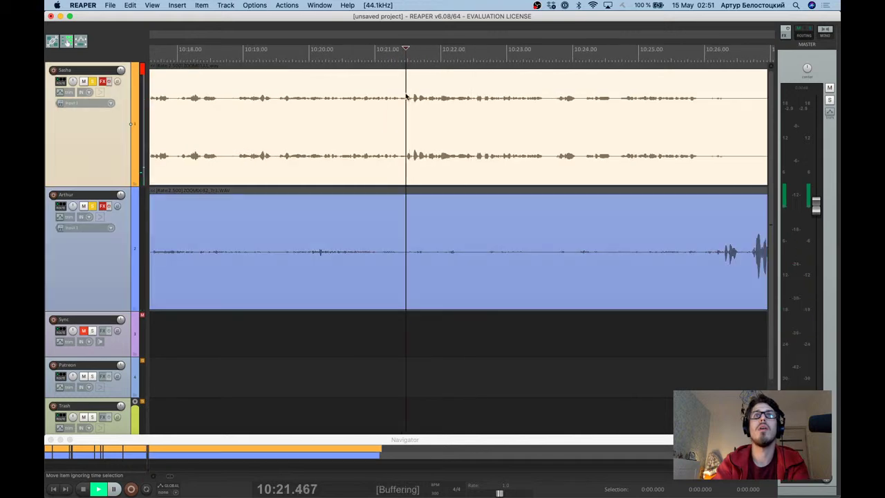
Split the orange track's item at about 10:21.5 and delete the section from about 10:15, closing the gap on both voice tracks.
{"action": "left_click", "coordinate": [393, 123]}
{"action": "key", "text": "ctrl+space"}
{"action": "scroll", "coordinate": [394, 122], "scroll_direction": "down", "scroll_amount": 3}
{"action": "left_click", "coordinate": [394, 122]}
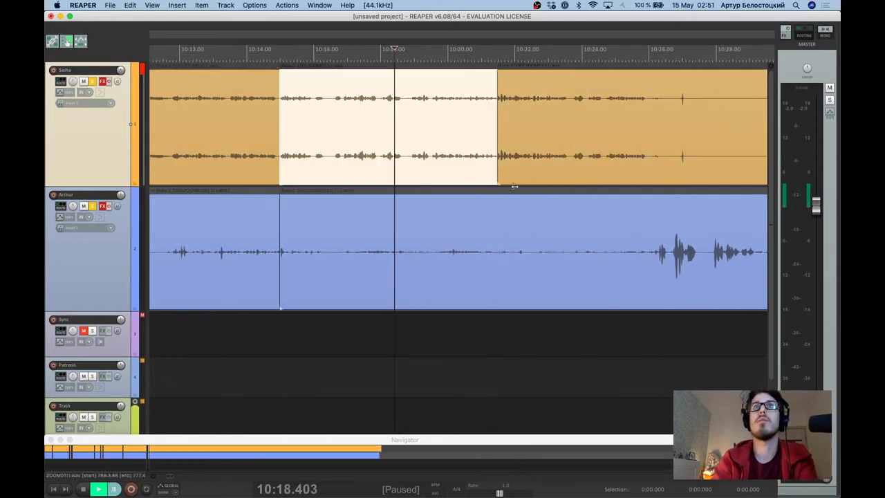
{"action": "key", "text": "Delete"}
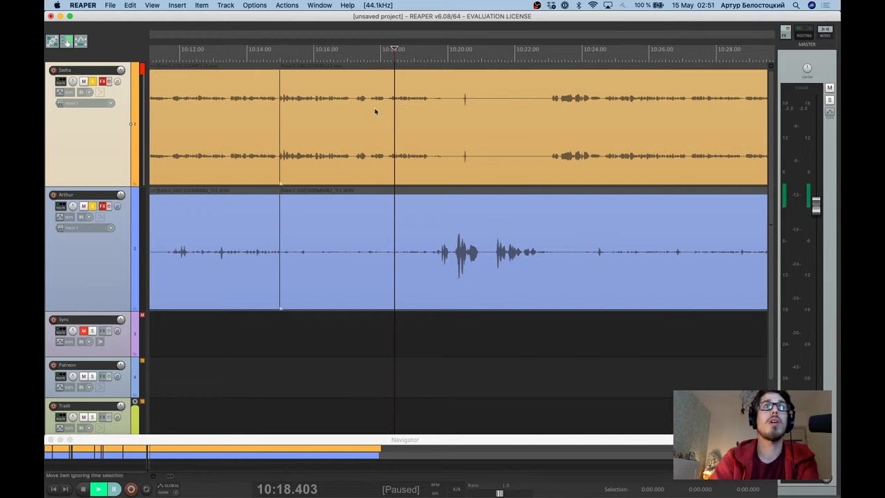
Play across the join at about 10:15 and listen on to about 10:22 to check the cut.
{"action": "left_click", "coordinate": [269, 58]}
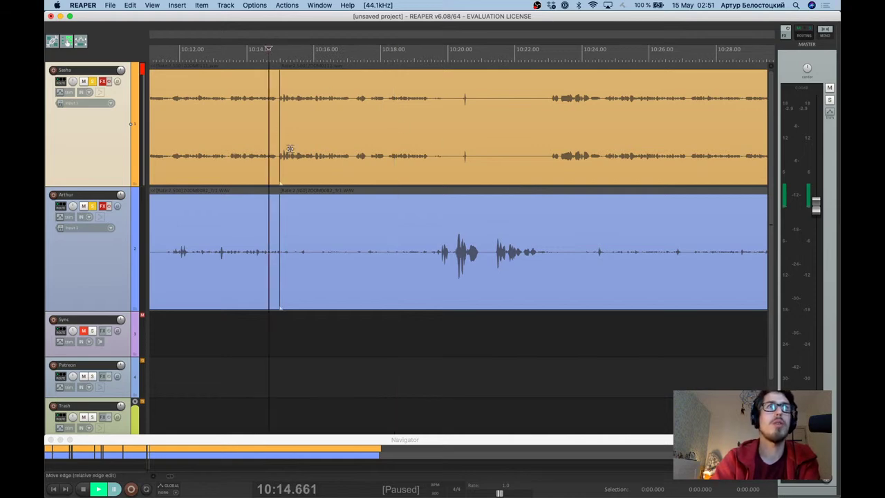
{"action": "left_click_drag", "start_coordinate": [280, 135], "coordinate": [277, 135]}
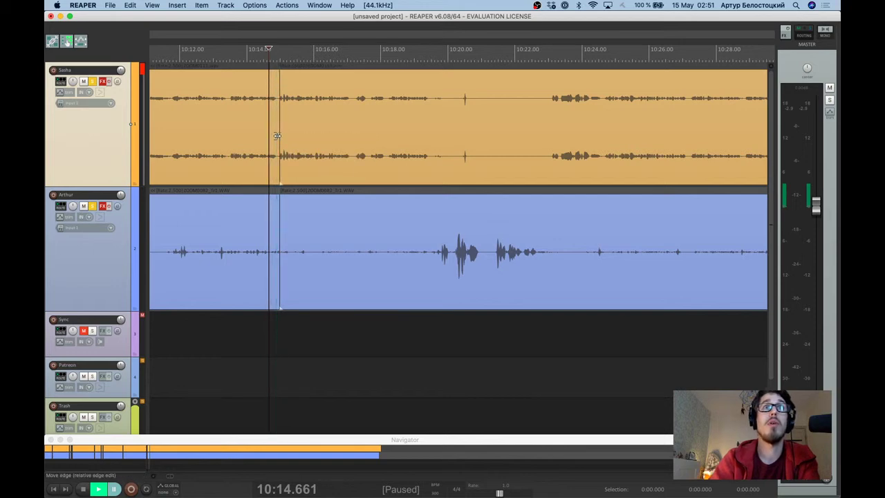
{"action": "left_click", "coordinate": [271, 142]}
{"action": "double_click", "coordinate": [271, 141]}
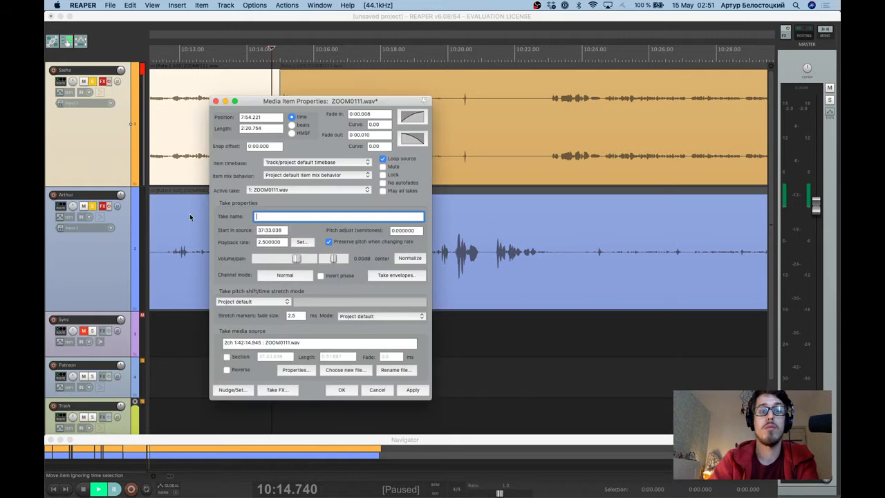
{"action": "left_click", "coordinate": [216, 101]}
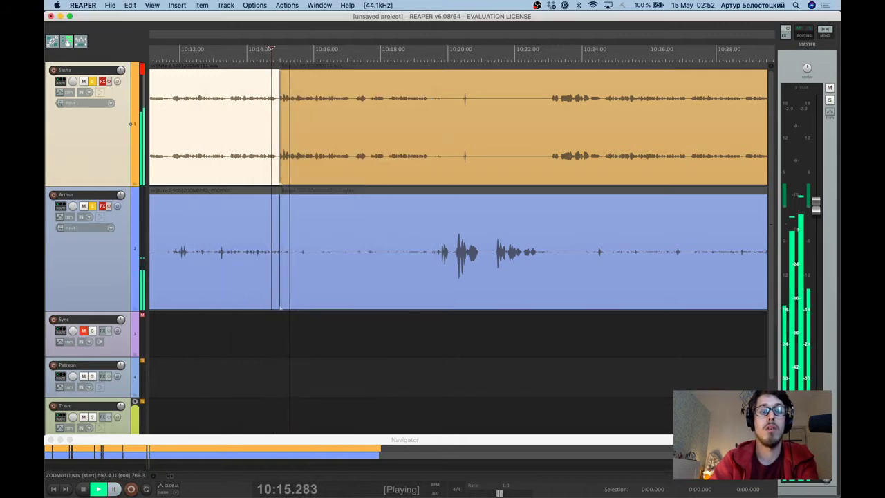
{"action": "scroll", "coordinate": [449, 212], "scroll_direction": "down", "scroll_amount": 2}
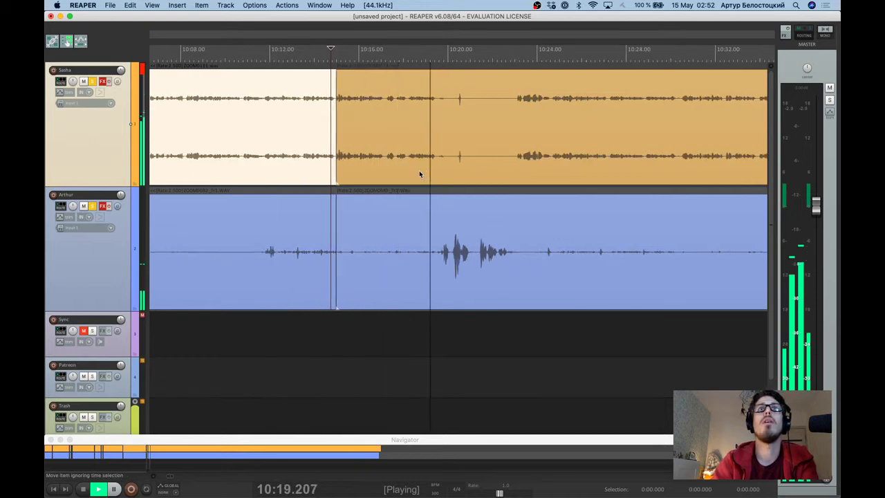
{"action": "scroll", "coordinate": [419, 170], "scroll_direction": "right", "scroll_amount": 2}
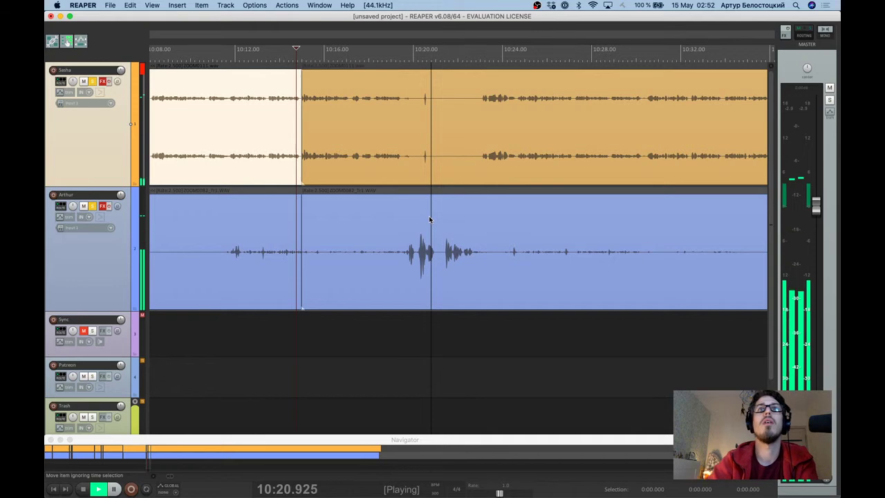
{"action": "scroll", "coordinate": [476, 271], "scroll_direction": "right", "scroll_amount": 2}
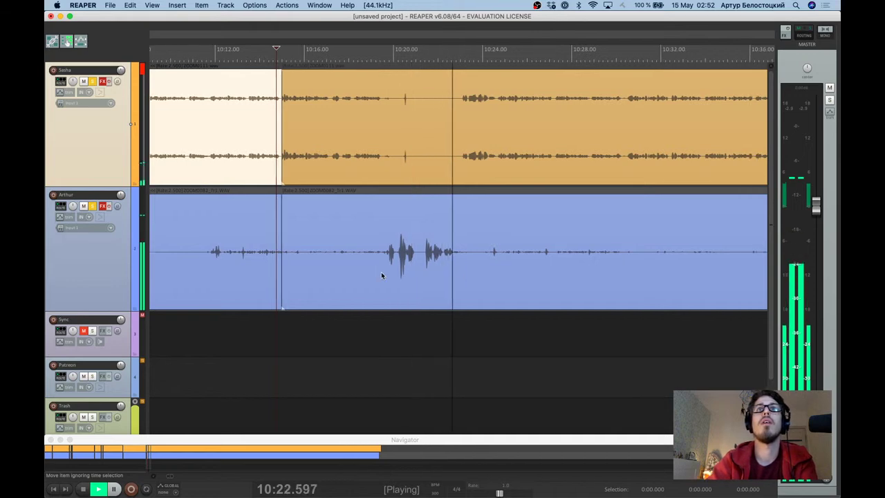
Split the blue track's item at about 10:19.6, just before the short burst of speech.
{"action": "scroll", "coordinate": [381, 274], "scroll_direction": "right", "scroll_amount": 1}
{"action": "key", "text": "Return"}
{"action": "left_click", "coordinate": [370, 253]}
{"action": "key", "text": "s"}
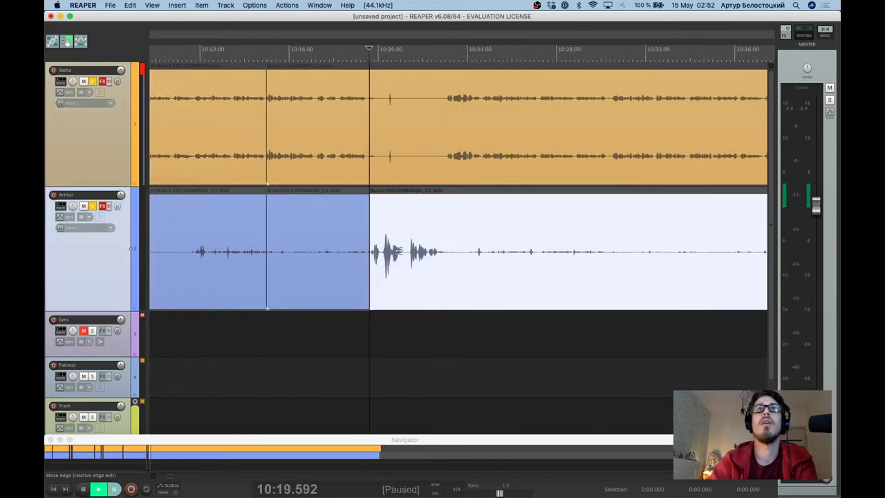
Split the blue track's item again at about 10:20.1, between the first short peak and the louder one.
{"action": "left_click", "coordinate": [380, 255]}
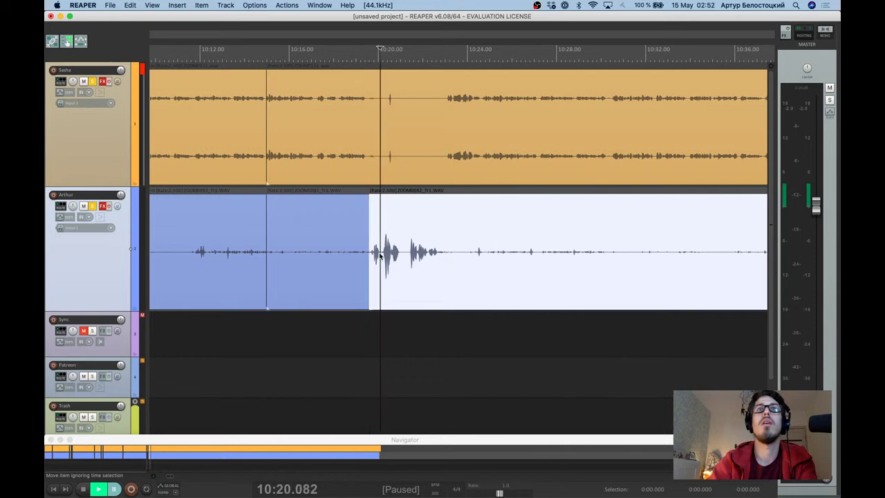
{"action": "double_click", "coordinate": [454, 261]}
{"action": "type", "text": "s"}
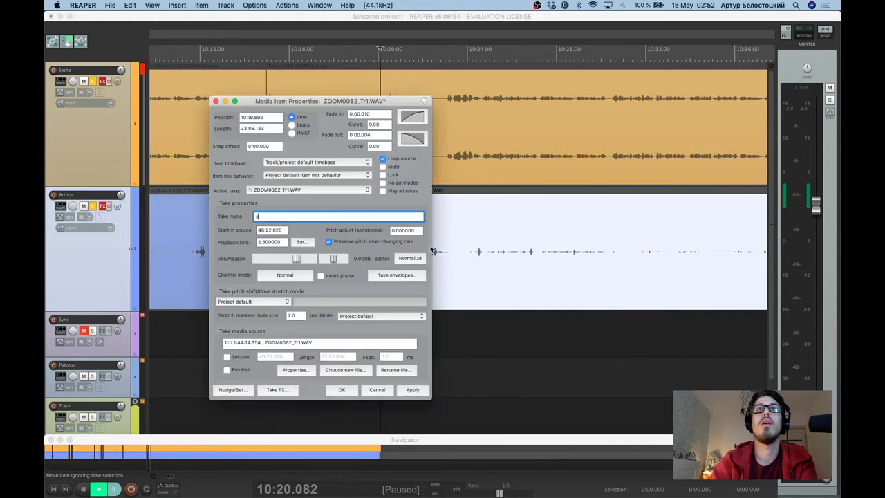
{"action": "left_click", "coordinate": [376, 389]}
{"action": "left_click", "coordinate": [379, 291]}
{"action": "left_click_drag", "start_coordinate": [381, 286], "coordinate": [395, 280]}
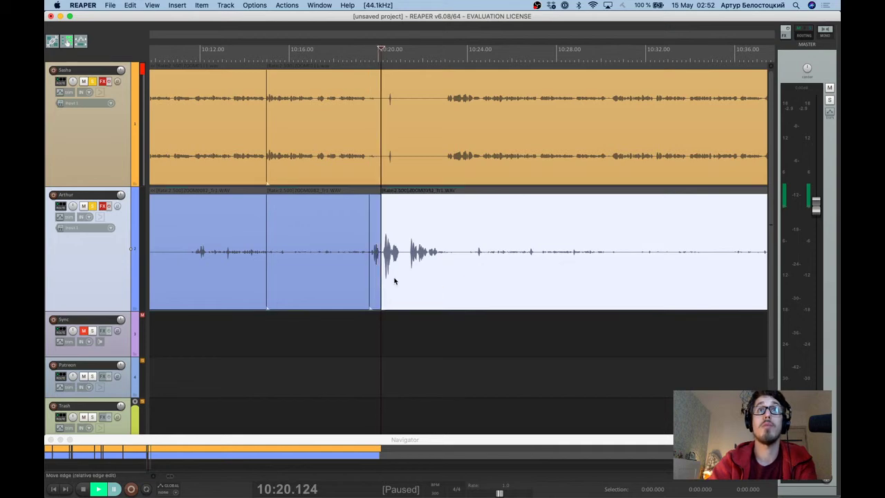
Split the blue item at about 10:23, delete the section from about 10:20.1 with the gap closed, and play across the new join.
{"action": "left_click", "coordinate": [446, 259]}
{"action": "key", "text": "s"}
{"action": "left_click", "coordinate": [427, 263]}
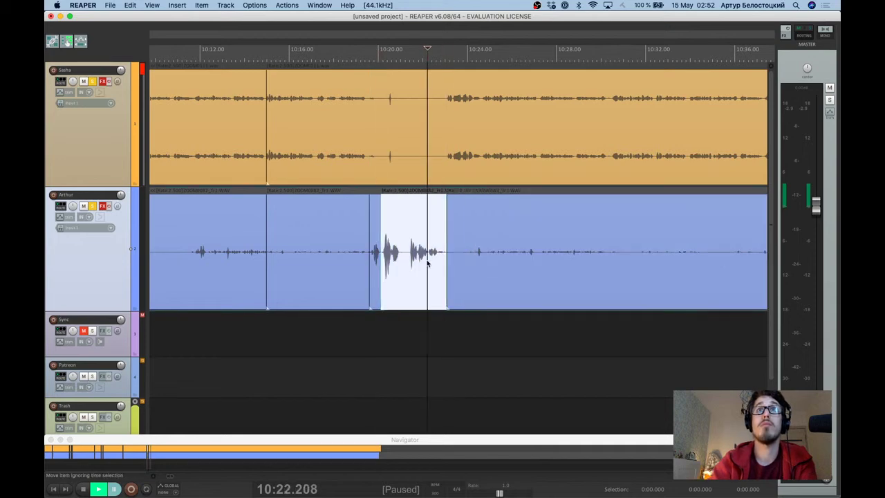
{"action": "key", "text": "Delete"}
{"action": "left_click", "coordinate": [377, 202]}
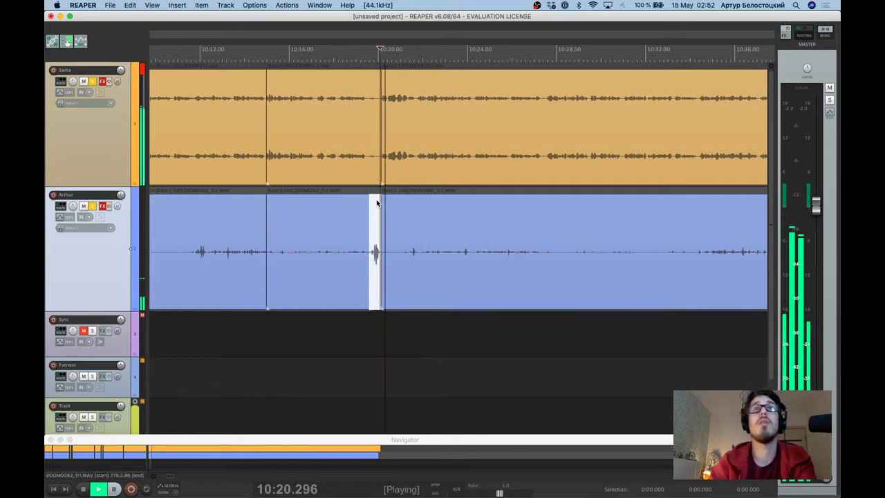
Listen on from about 10:20 to 10:36, skipping ahead to about 10:28, to check the conversation for unwanted parts.
{"action": "scroll", "coordinate": [377, 203], "scroll_direction": "up", "scroll_amount": 2}
{"action": "scroll", "coordinate": [377, 201], "scroll_direction": "down", "scroll_amount": 2}
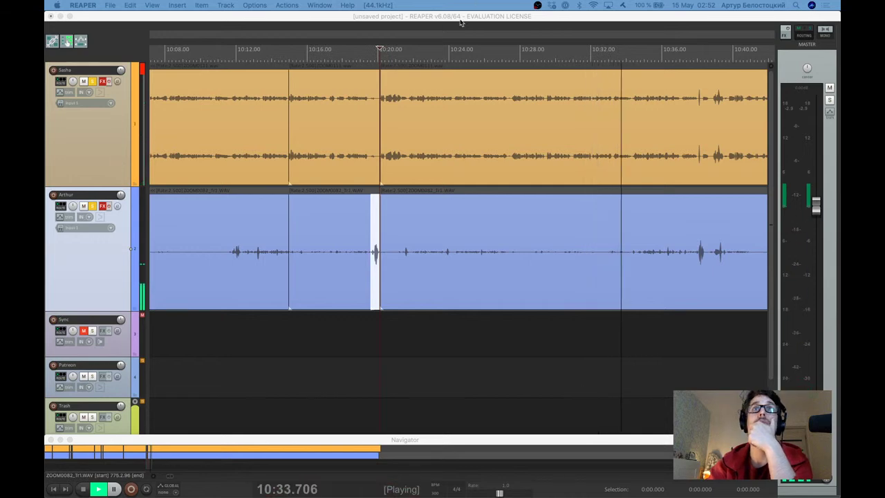
{"action": "left_click", "coordinate": [454, 74]}
{"action": "key", "text": "ctrl+space"}
{"action": "left_click", "coordinate": [454, 55]}
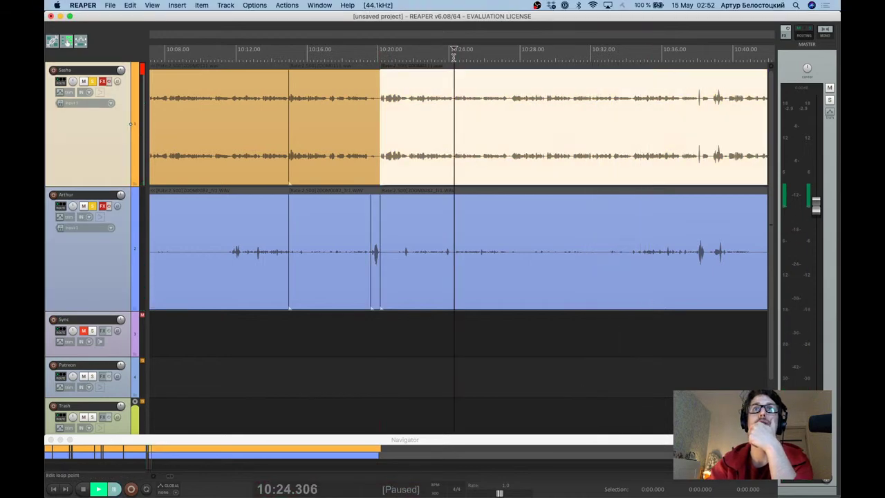
{"action": "left_click", "coordinate": [531, 50]}
{"action": "key", "text": "ctrl+space"}
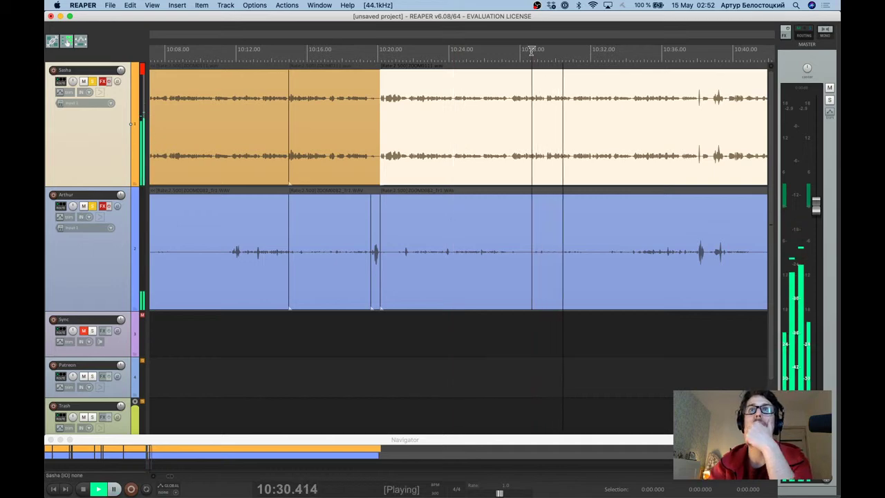
{"action": "scroll", "coordinate": [497, 235], "scroll_direction": "down", "scroll_amount": 1}
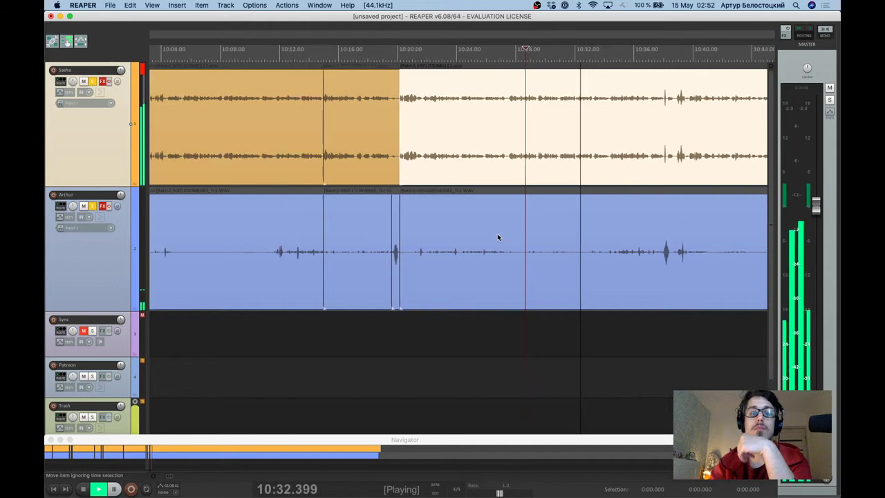
{"action": "scroll", "coordinate": [497, 238], "scroll_direction": "down", "scroll_amount": 7}
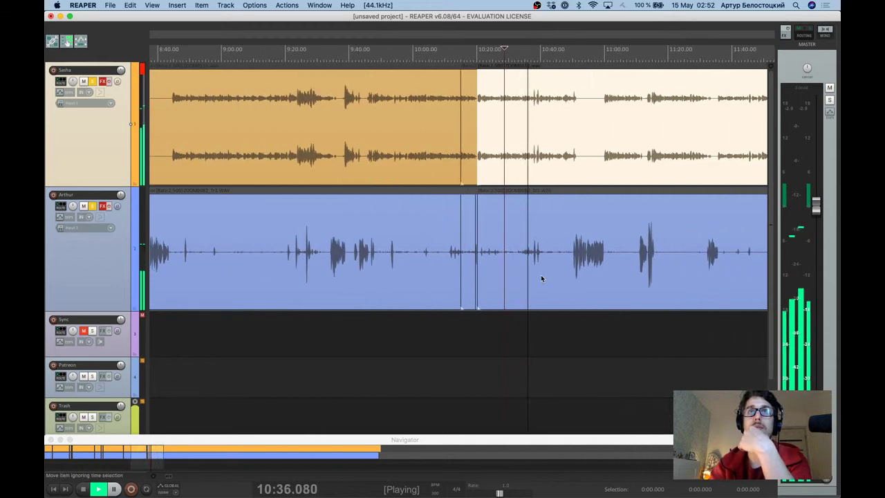
Switch to the outline in Sublime Text and add the topic "– Реклама в соцсетях" below the last entry.
{"action": "key", "text": "super+Tab"}
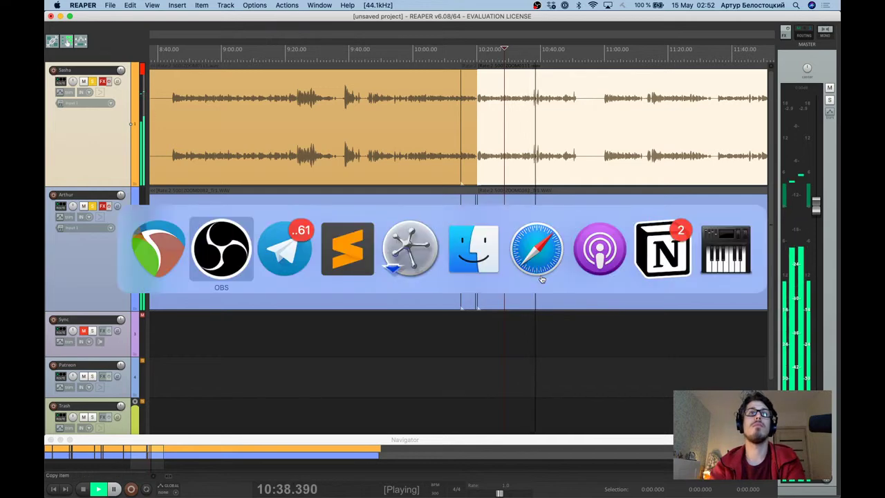
{"action": "key", "text": "super+Tab"}
{"action": "key", "text": "super+Tab"}
{"action": "key", "text": "Return"}
{"action": "key", "text": "Return"}
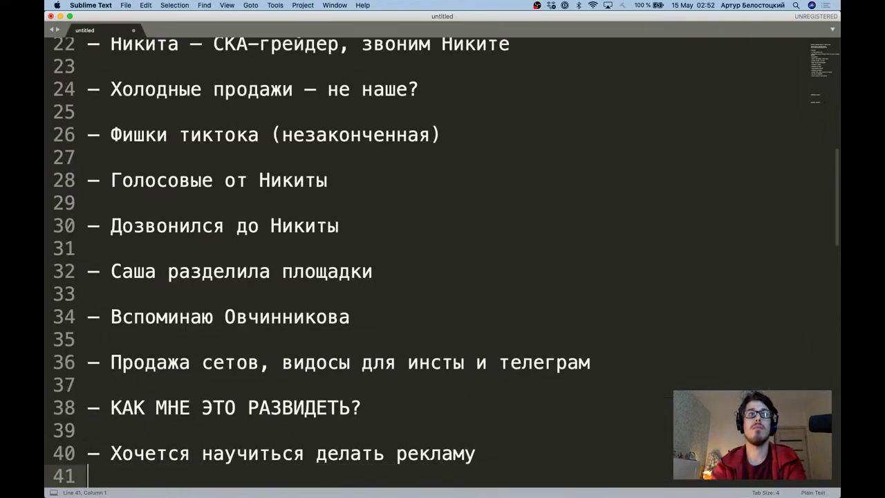
{"action": "type", "text": "–"}
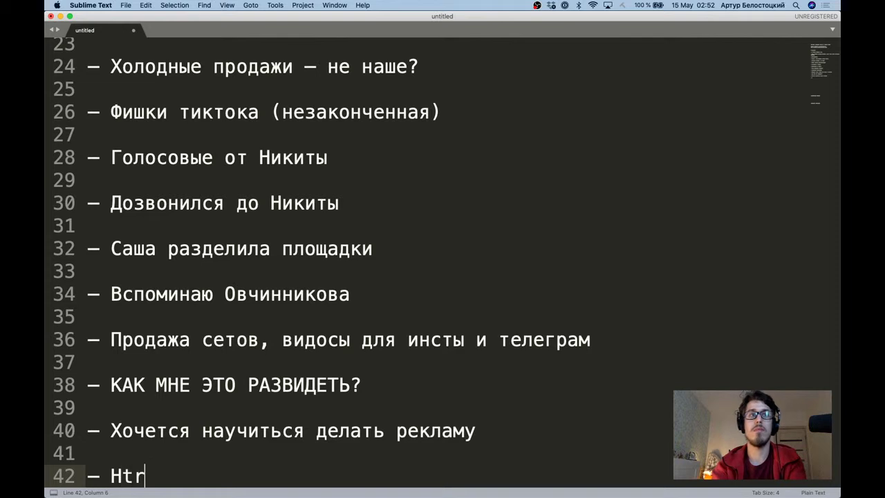
{"action": "type", "text": " Реклама в соцсетях"}
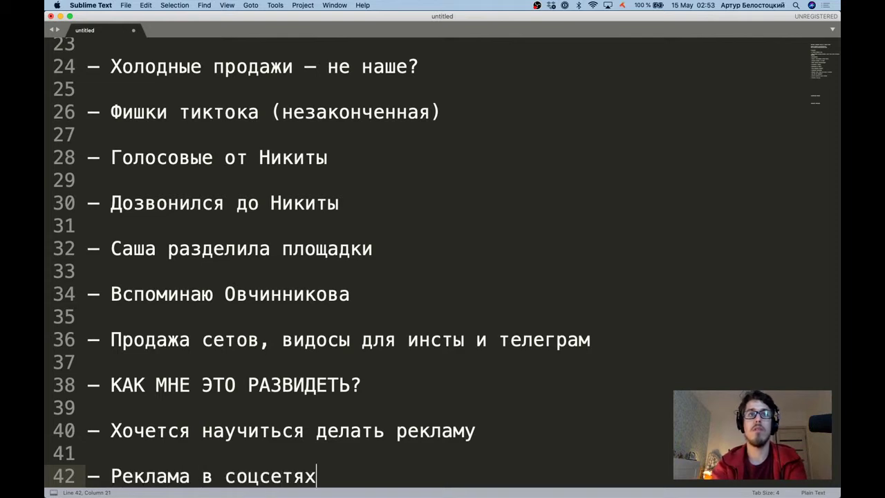
Switch back to REAPER and follow the playback at about 10:52.
{"action": "key", "text": "super+Tab"}
{"action": "key", "text": "super+Tab"}
{"action": "key", "text": "super+Tab"}
{"action": "key", "text": "super+shift+Tab"}
{"action": "key", "text": "super+shift+Tab"}
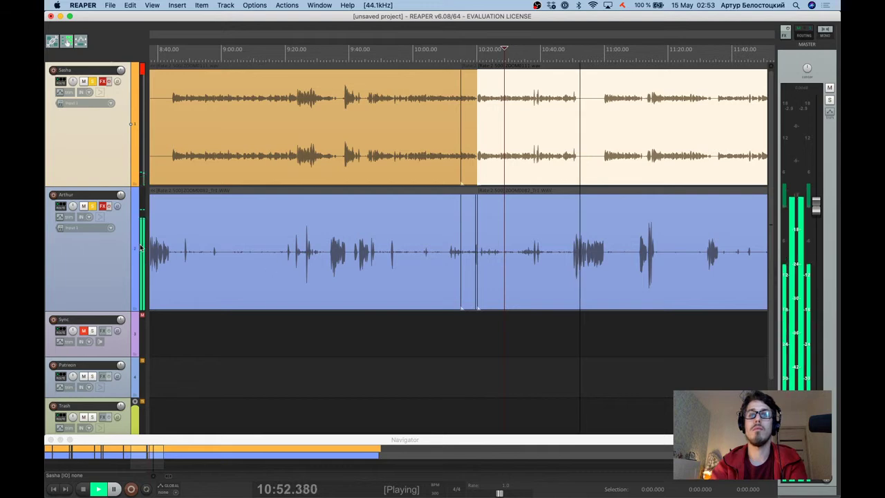
Return to the Sublime Text outline, add the topic "– Зачем рекламироваться по брендовым запросам?" and begin another dashed entry below it.
{"action": "key", "text": "super+Tab"}
{"action": "key", "text": "super+Tab"}
{"action": "key", "text": "super+Tab"}
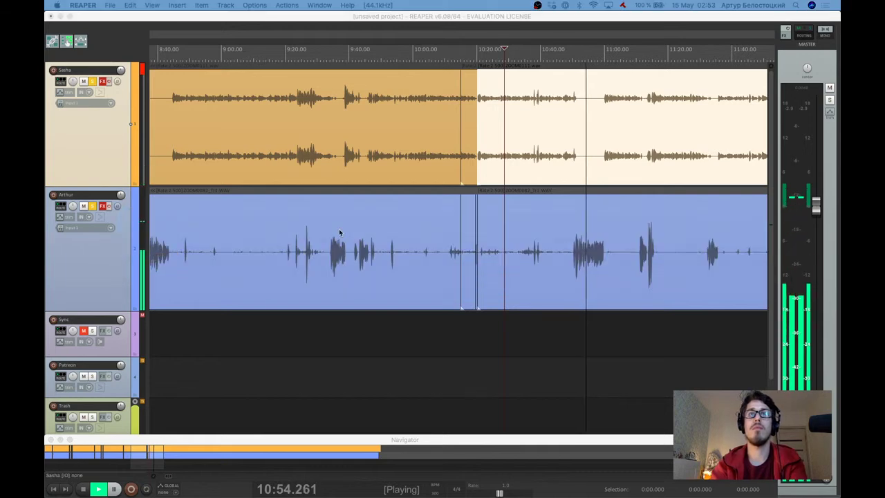
{"action": "key", "text": "super+Tab"}
{"action": "key", "text": "super+Tab"}
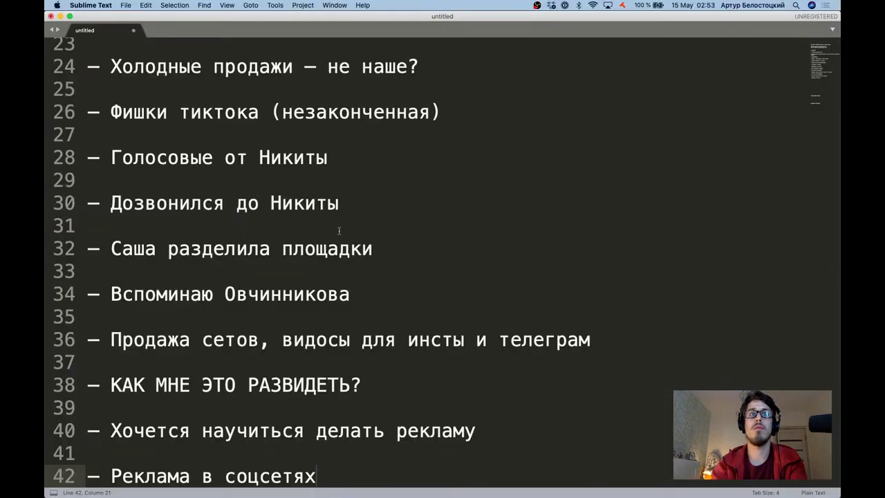
{"action": "key", "text": "Return"}
{"action": "key", "text": "Return"}
{"action": "type", "text": "– Заче"}
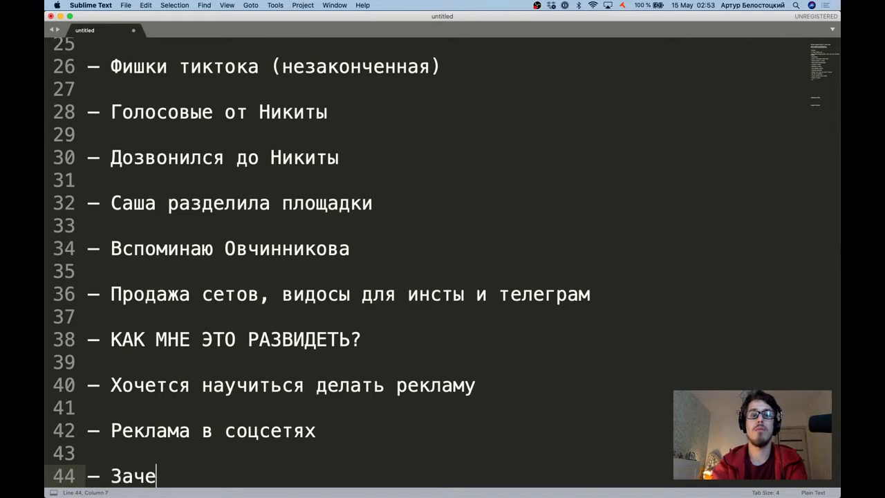
{"action": "type", "text": "м рекламироваться по б"}
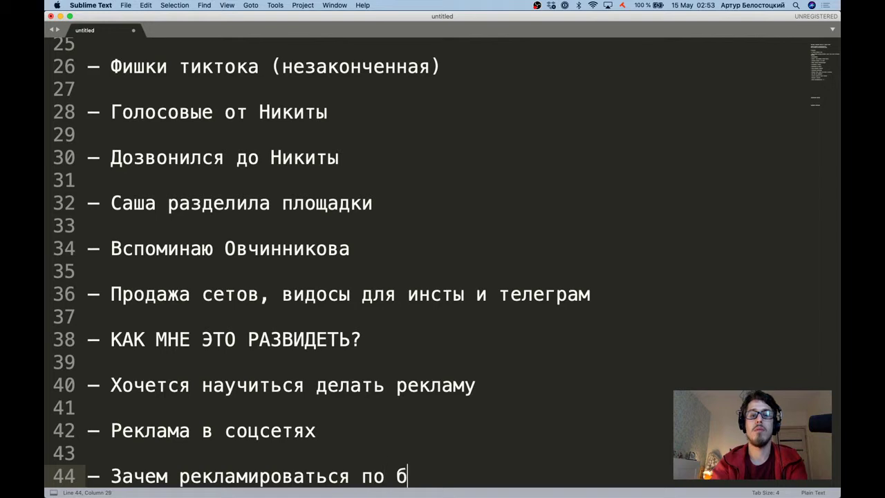
{"action": "type", "text": "рендовым запросам?"}
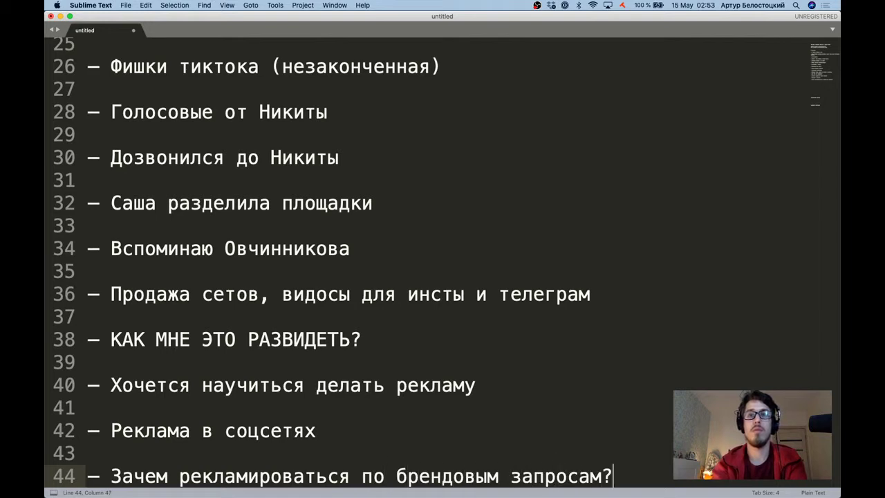
{"action": "key", "text": "Return"}
{"action": "key", "text": "Return"}
{"action": "type", "text": "–"}
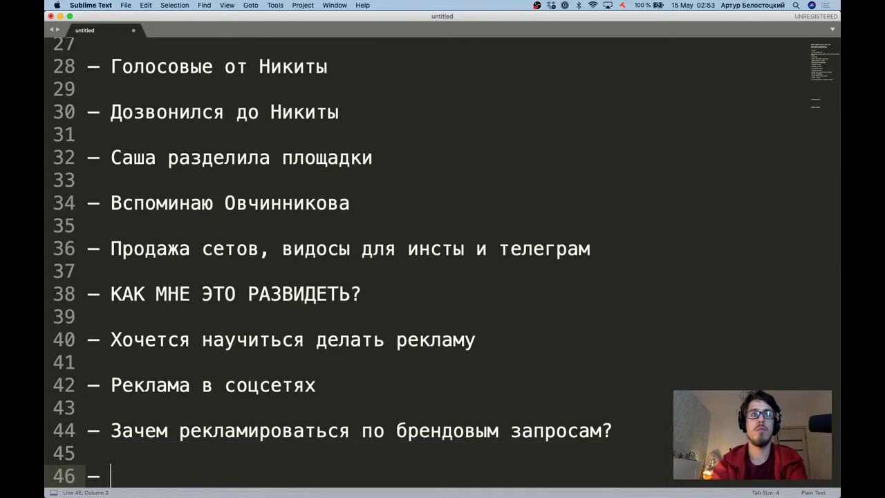
Switch to REAPER and follow the playback from about 11:12, bringing the upcoming audio into view.
{"action": "key", "text": "super+Tab"}
{"action": "key", "text": "super+Tab"}
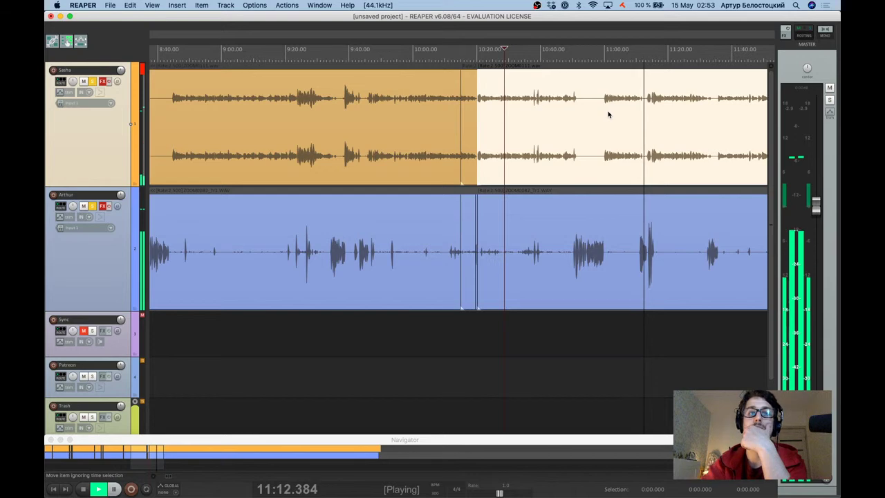
{"action": "scroll", "coordinate": [617, 170], "scroll_direction": "right", "scroll_amount": 3}
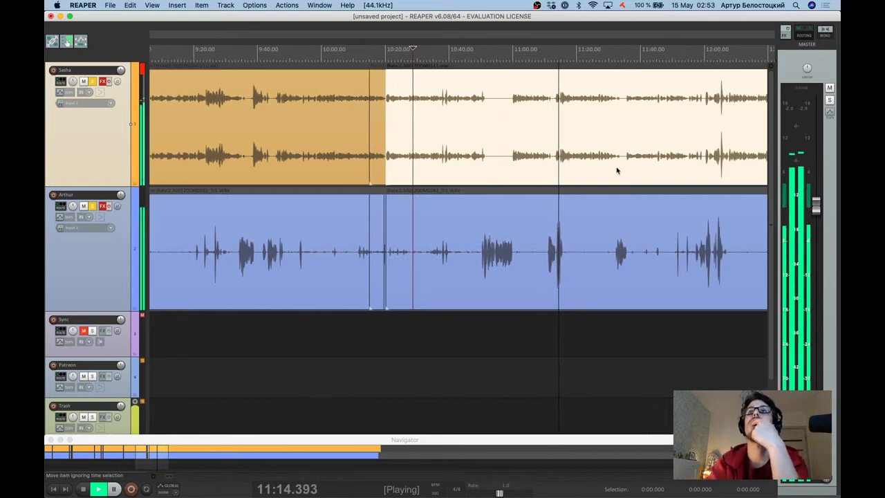
In the Sublime Text outline, complete the open entry as "– Интегрировать подкаст и магазин" and leave a blank line after it.
{"action": "key", "text": "super+Tab"}
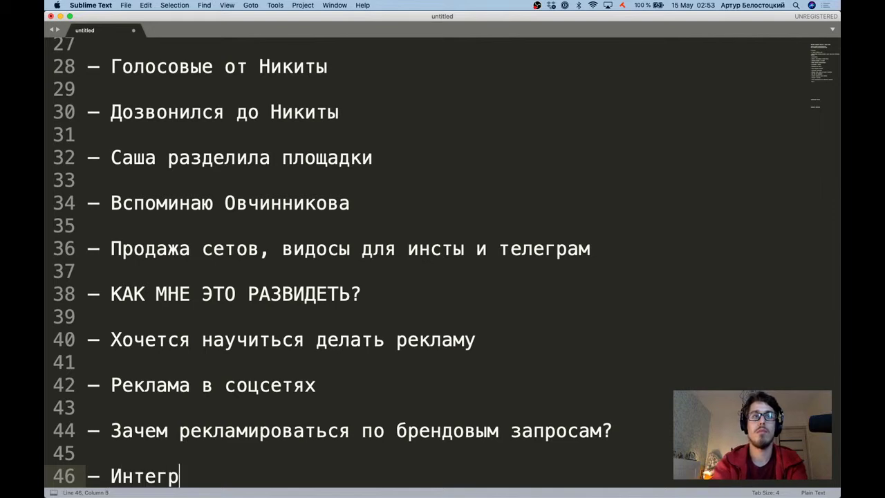
{"action": "type", "text": "вать подка"}
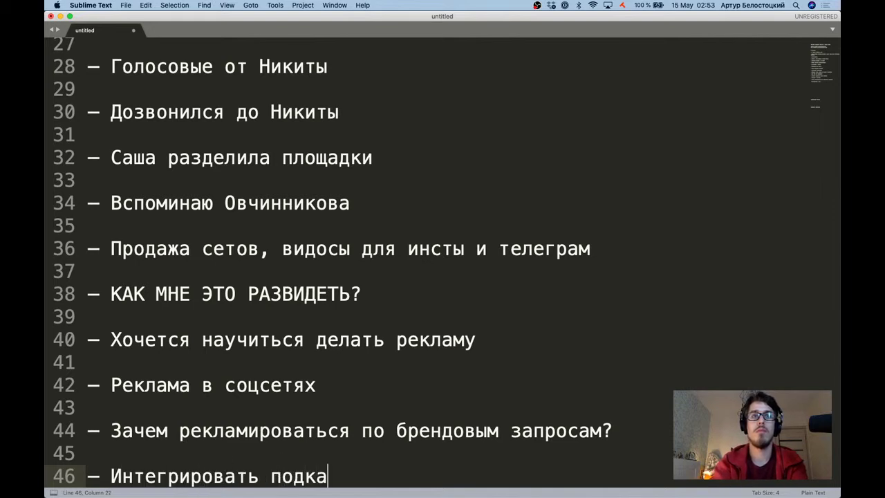
{"action": "type", "text": "ст и инстаграм"}
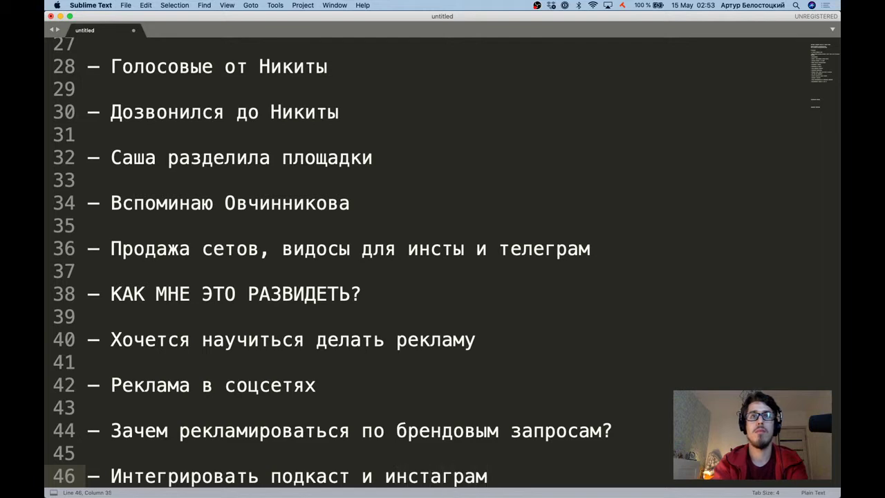
{"action": "key", "text": "BackSpace"}
{"action": "key", "text": "BackSpace"}
{"action": "key", "text": "BackSpace"}
{"action": "key", "text": "BackSpace"}
{"action": "key", "text": "BackSpace"}
{"action": "key", "text": "BackSpace"}
{"action": "key", "text": "BackSpace"}
{"action": "type", "text": "магаз"}
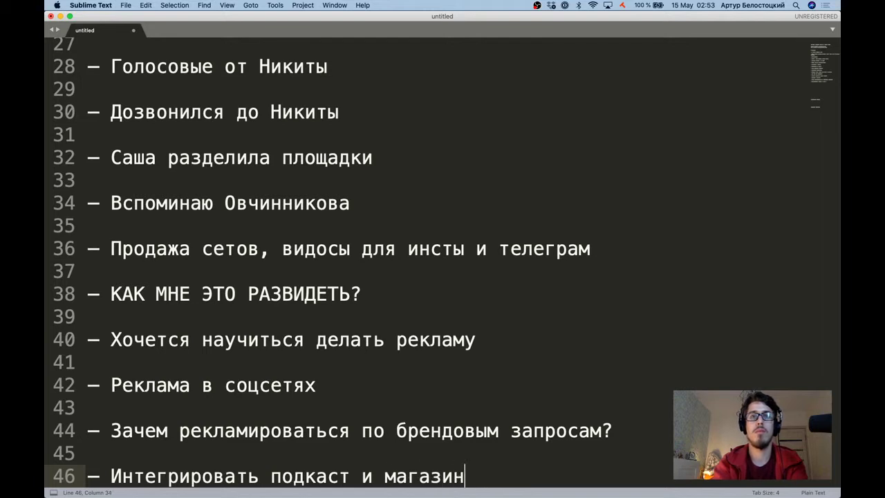
{"action": "type", "text": "ин"}
{"action": "key", "text": "Return"}
{"action": "key", "text": "Return"}
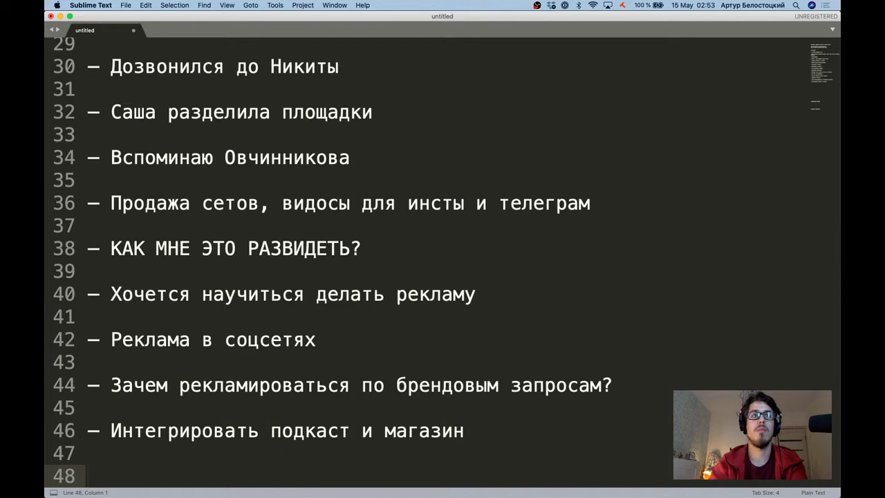
Switch to REAPER and listen to the conversation from about 11:32 to 11:40 with the waveforms enlarged.
{"action": "key", "text": "super+Tab"}
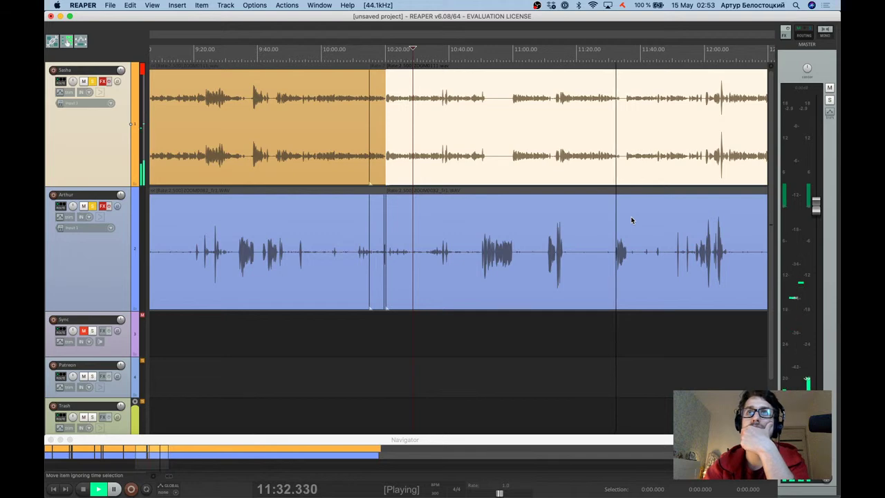
{"action": "scroll", "coordinate": [631, 220], "scroll_direction": "up", "scroll_amount": 1}
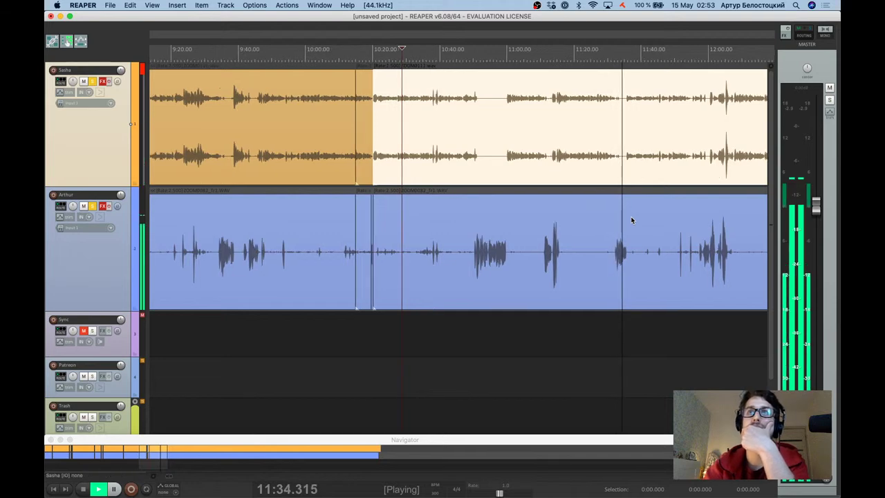
{"action": "scroll", "coordinate": [631, 220], "scroll_direction": "up", "scroll_amount": 10}
{"action": "scroll", "coordinate": [631, 220], "scroll_direction": "down", "scroll_amount": 4}
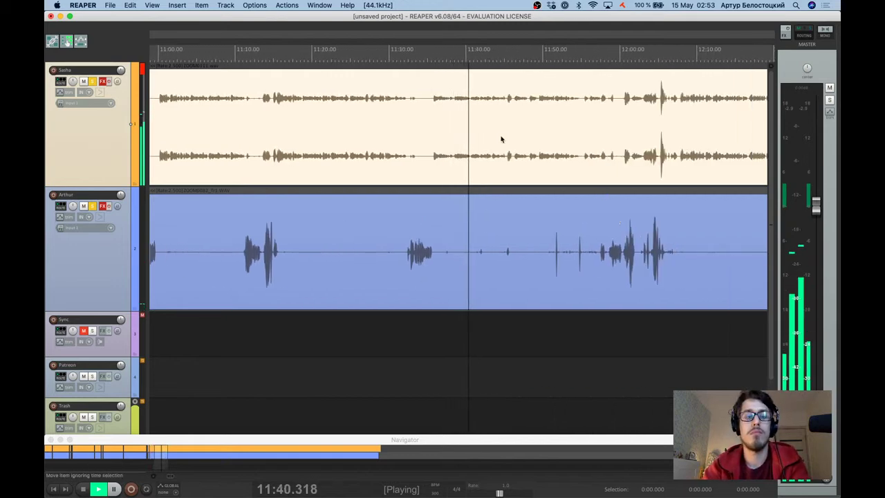
Add the topic "– Привыкла думать об кого-то" to the Sublime Text outline and start another dashed entry.
{"action": "key", "text": "super+Tab"}
{"action": "type", "text": "Пр"}
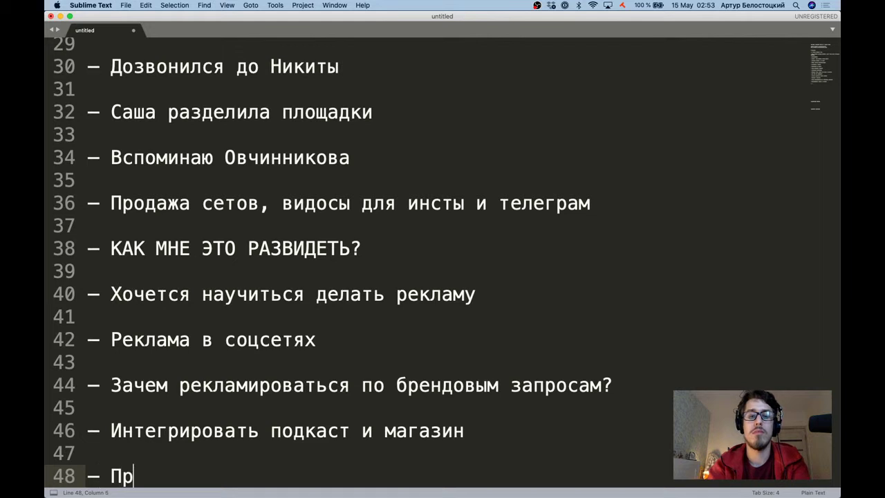
{"action": "type", "text": "ивыкла дум"}
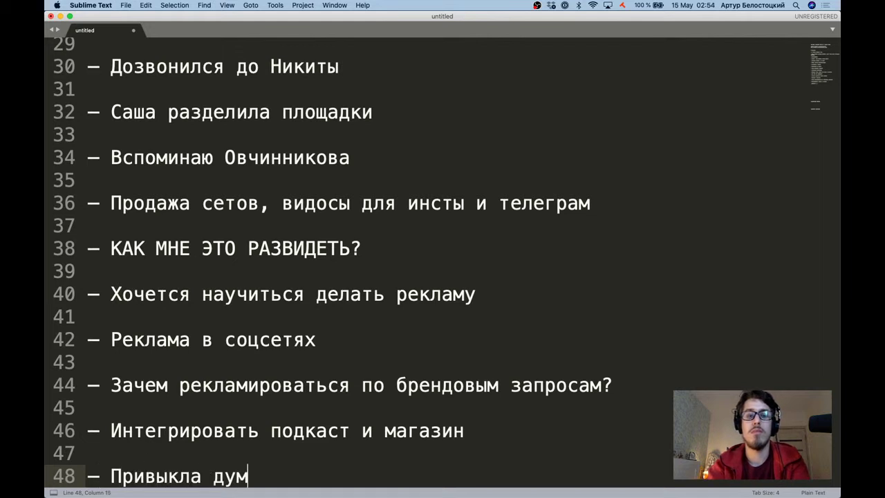
{"action": "type", "text": "ать об кого-то"}
{"action": "key", "text": "Return"}
{"action": "key", "text": "Return"}
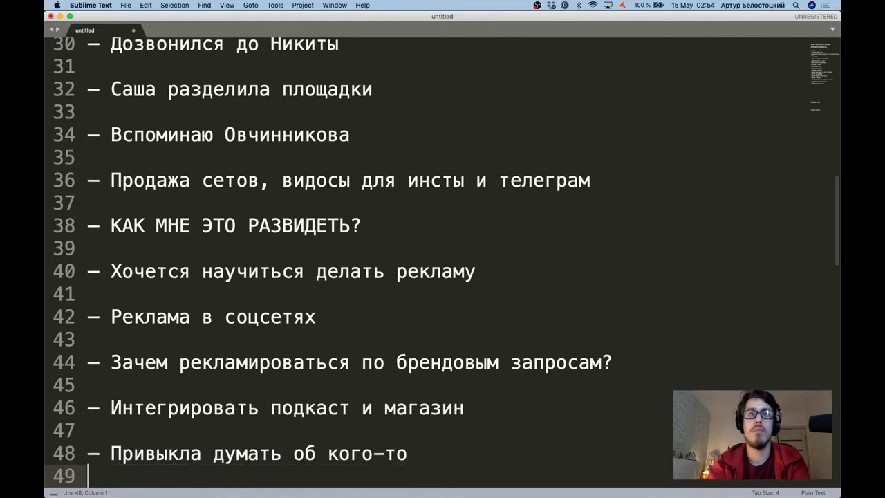
{"action": "type", "text": "—"}
Back in REAPER, replay from about 11:45.4 to find the pause, split both speakers' items at about 11:46.2, and resume playback.
{"action": "key", "text": "super+Tab"}
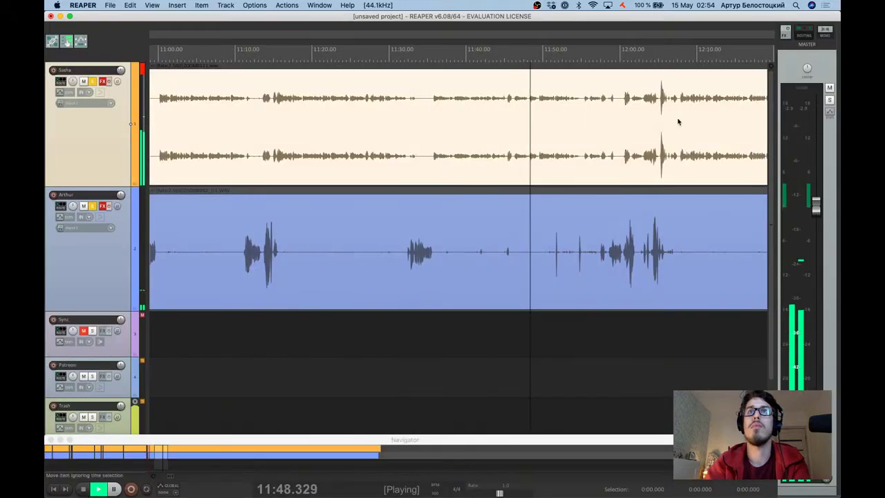
{"action": "scroll", "coordinate": [523, 170], "scroll_direction": "up", "scroll_amount": 3}
{"action": "key", "text": "ctrl+space"}
{"action": "left_click", "coordinate": [497, 159]}
{"action": "left_click", "coordinate": [491, 161]}
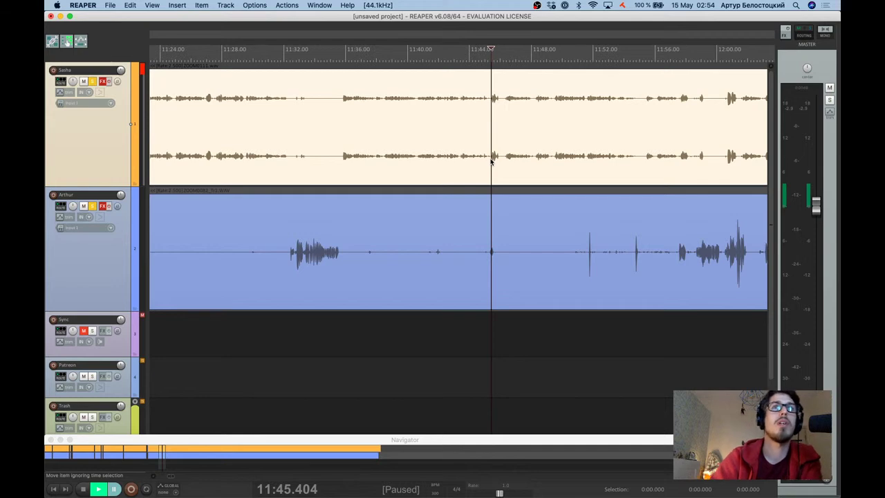
{"action": "key", "text": "space"}
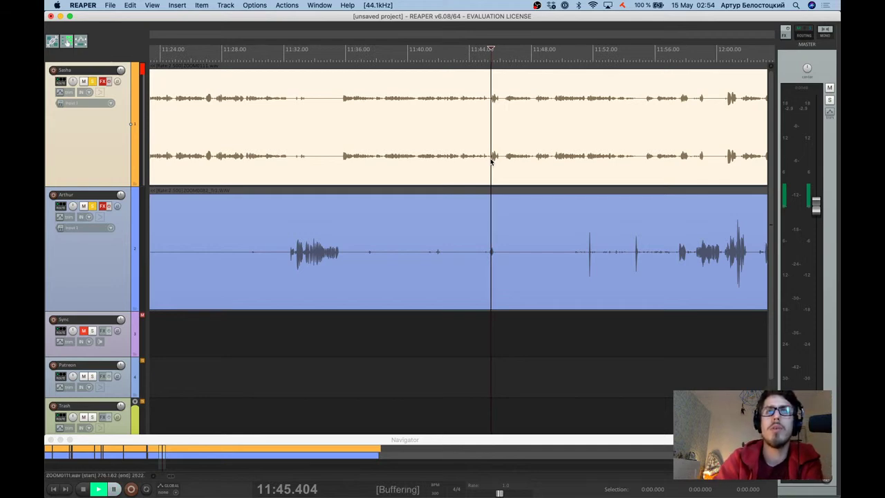
{"action": "key", "text": "space"}
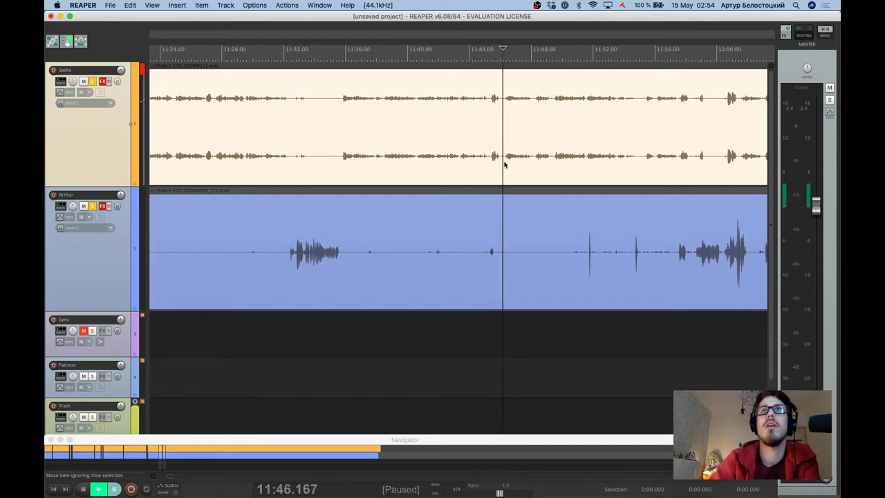
{"action": "left_click", "coordinate": [501, 172]}
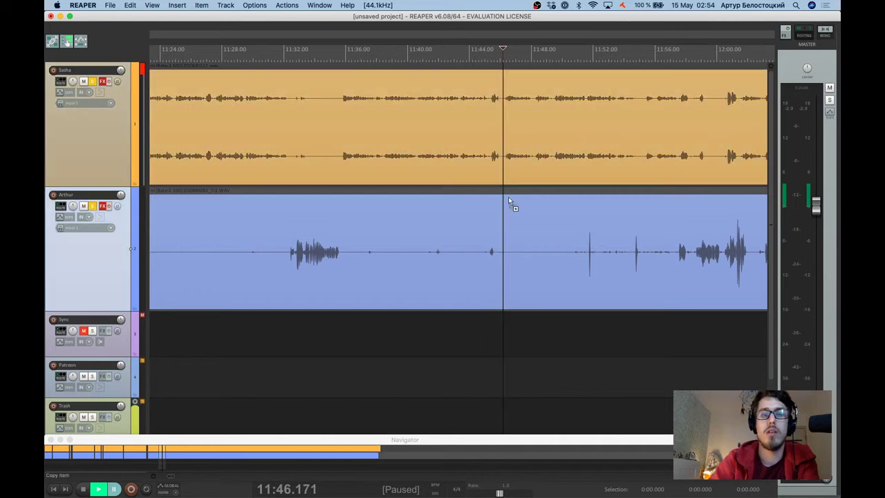
{"action": "key", "text": "s"}
{"action": "key", "text": "space"}
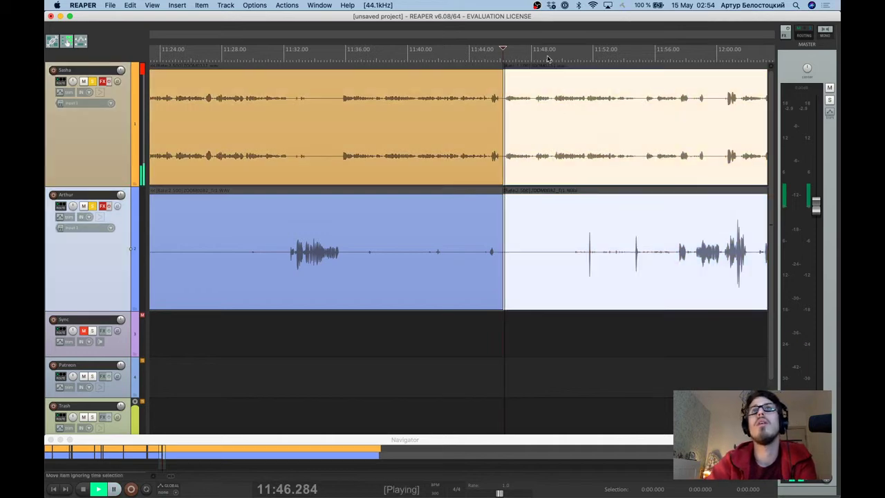
Pause playback, split the upper speaker's item at about 11:45.4 and 11:48.1, and delete the two pieces between those points.
{"action": "scroll", "coordinate": [573, 64], "scroll_direction": "up", "scroll_amount": 3}
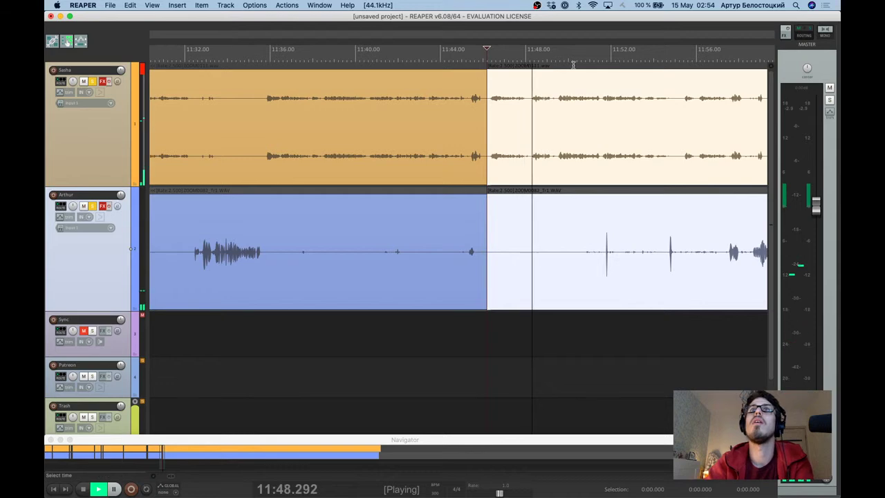
{"action": "key", "text": "space"}
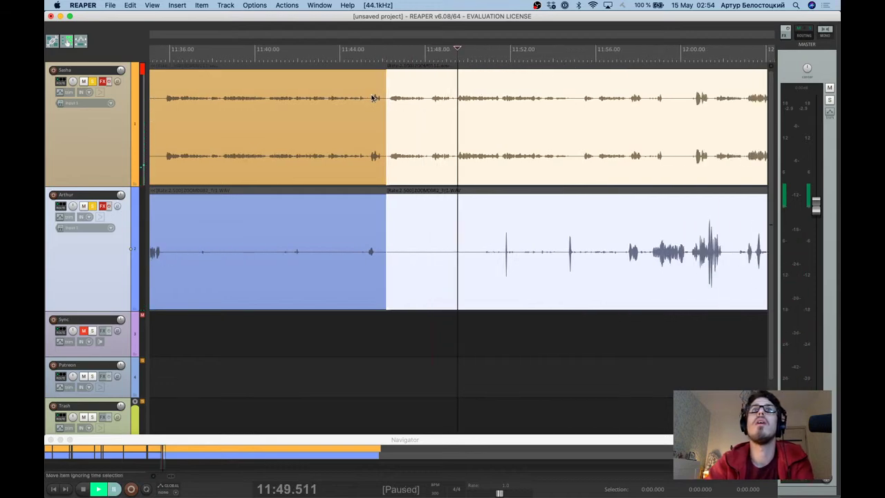
{"action": "left_click", "coordinate": [372, 97]}
{"action": "key", "text": "s"}
{"action": "left_click", "coordinate": [428, 104]}
{"action": "key", "text": "s"}
{"action": "left_click", "coordinate": [405, 139]}
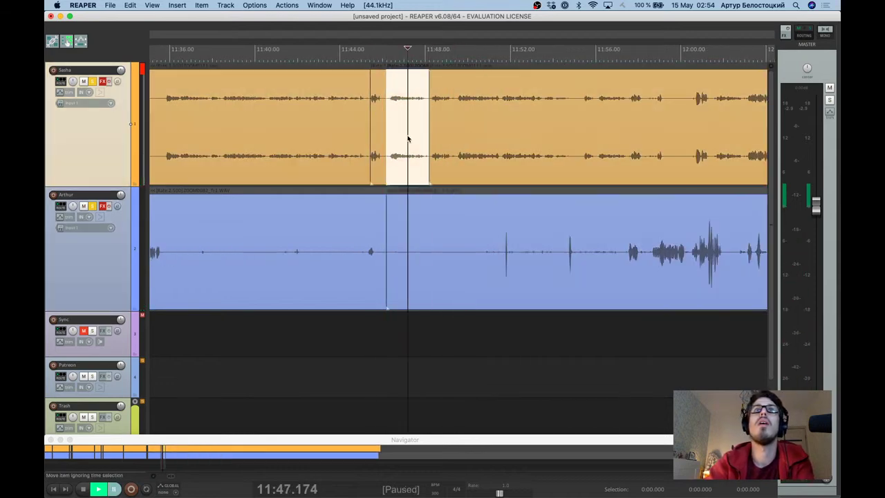
{"action": "key", "text": "Delete"}
{"action": "left_click", "coordinate": [379, 149]}
{"action": "key", "text": "Delete"}
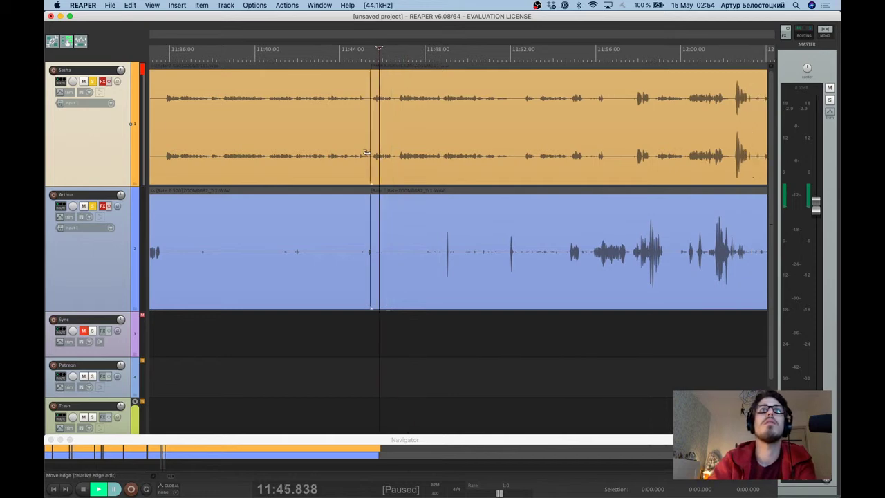
Play the conversation from about 11:45.1 across the new join and on to about 12:05.8.
{"action": "left_click", "coordinate": [362, 155]}
{"action": "key", "text": "space"}
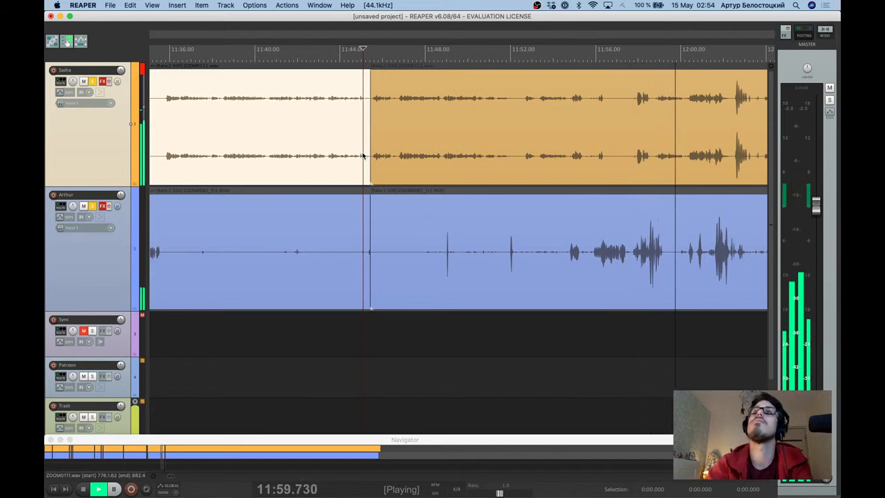
{"action": "scroll", "coordinate": [487, 240], "scroll_direction": "right", "scroll_amount": 3}
{"action": "scroll", "coordinate": [487, 240], "scroll_direction": "right", "scroll_amount": 3}
{"action": "scroll", "coordinate": [562, 257], "scroll_direction": "up", "scroll_amount": 2}
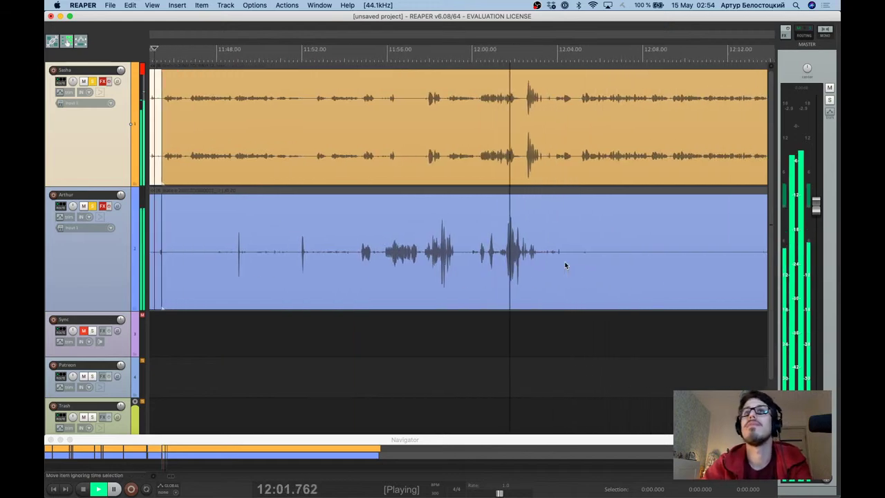
{"action": "scroll", "coordinate": [578, 203], "scroll_direction": "up", "scroll_amount": 3}
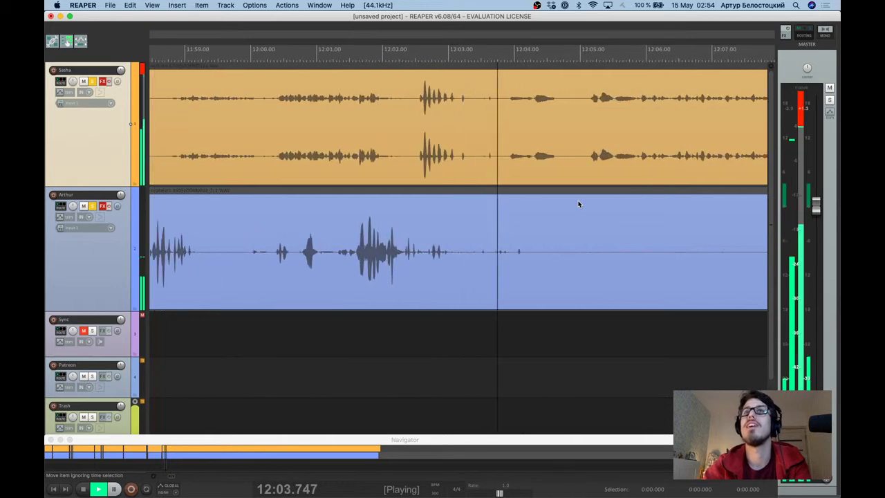
{"action": "scroll", "coordinate": [564, 201], "scroll_direction": "down", "scroll_amount": 1}
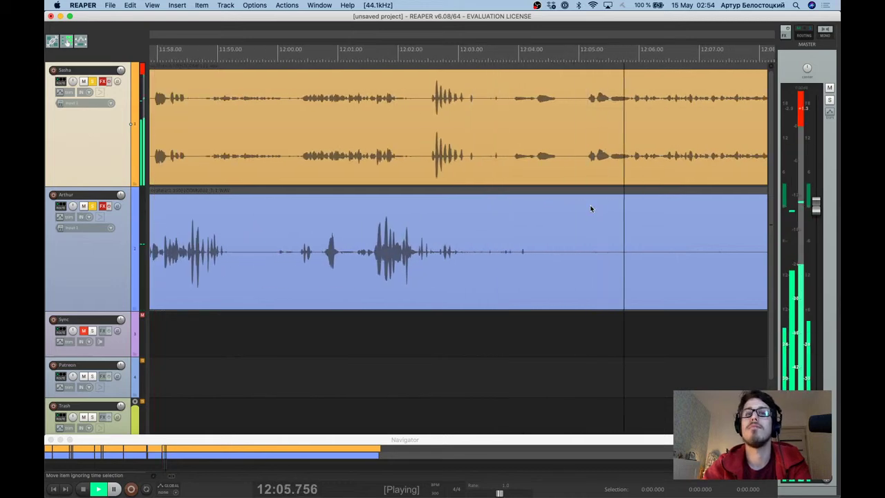
{"action": "key", "text": "ctrl+space"}
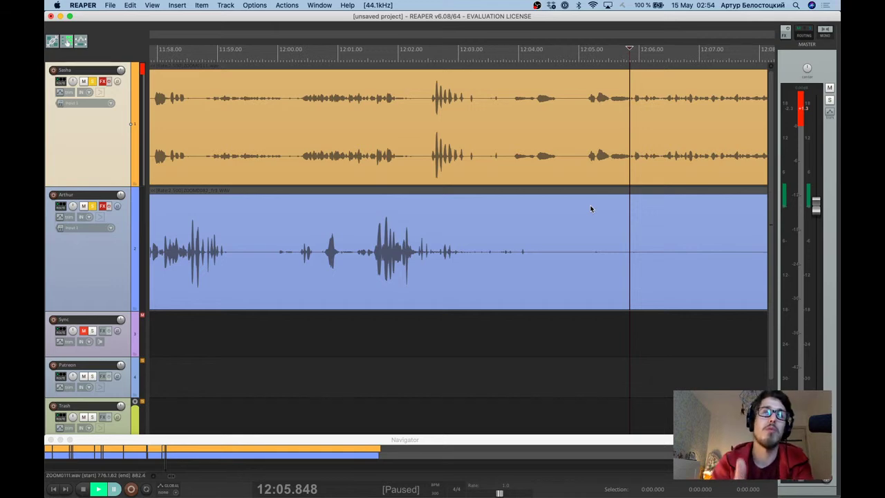
Replay the conversation from about 12:03.8 and listen on to about 12:29 with more of the timeline in view.
{"action": "left_click", "coordinate": [507, 188]}
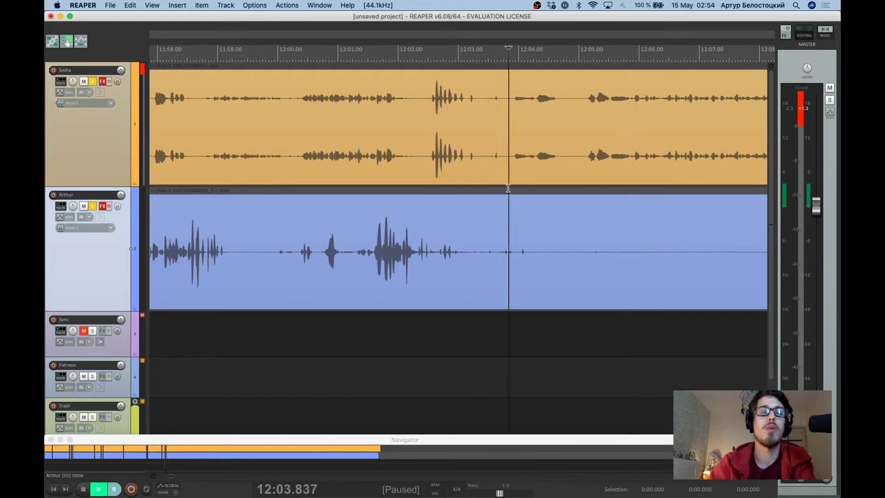
{"action": "key", "text": "space"}
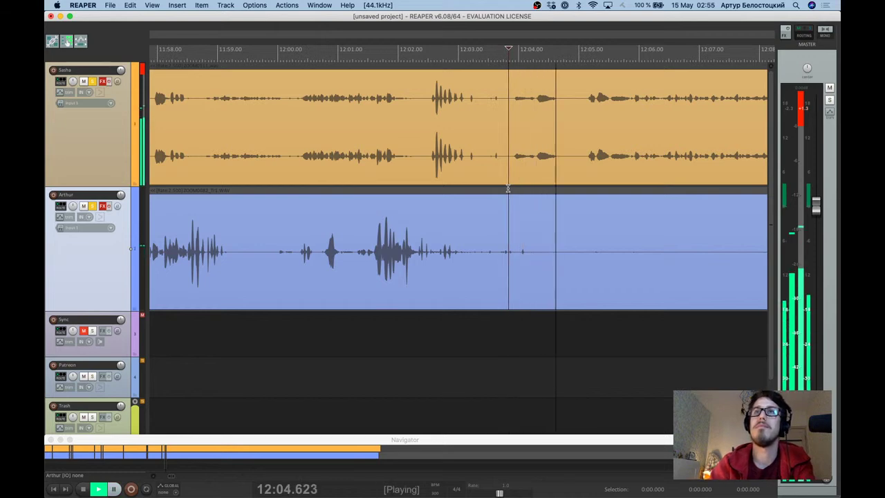
{"action": "scroll", "coordinate": [552, 188], "scroll_direction": "down", "scroll_amount": 6}
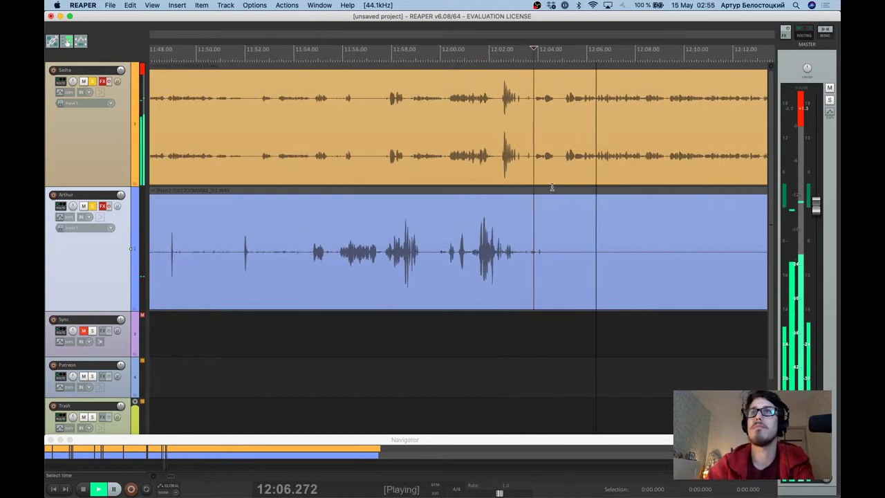
{"action": "scroll", "coordinate": [607, 214], "scroll_direction": "down", "scroll_amount": 2}
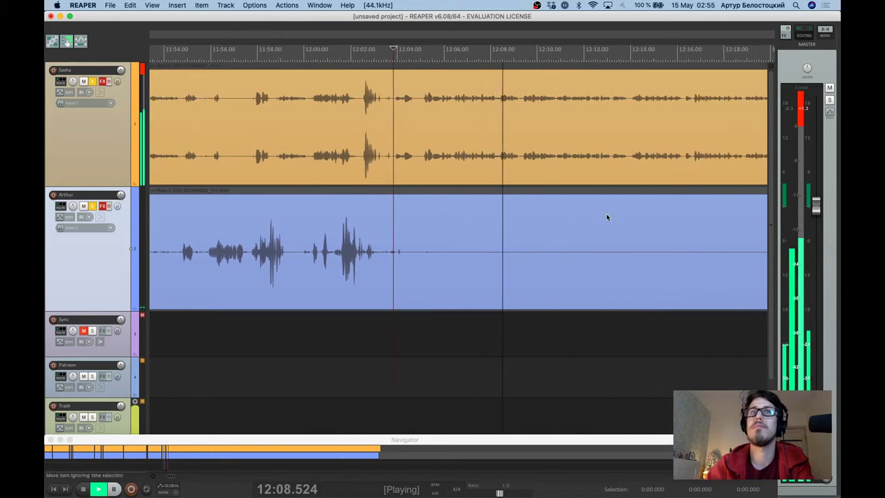
{"action": "scroll", "coordinate": [551, 124], "scroll_direction": "down", "scroll_amount": 6}
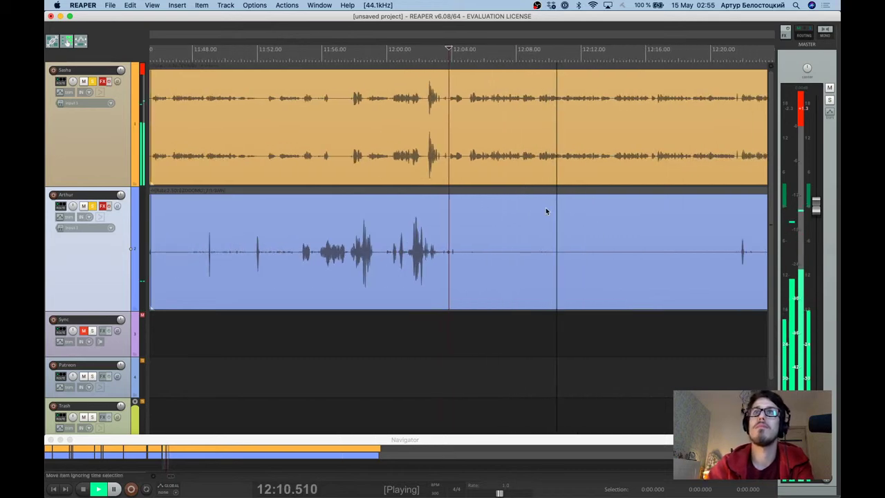
{"action": "scroll", "coordinate": [602, 201], "scroll_direction": "down", "scroll_amount": 1}
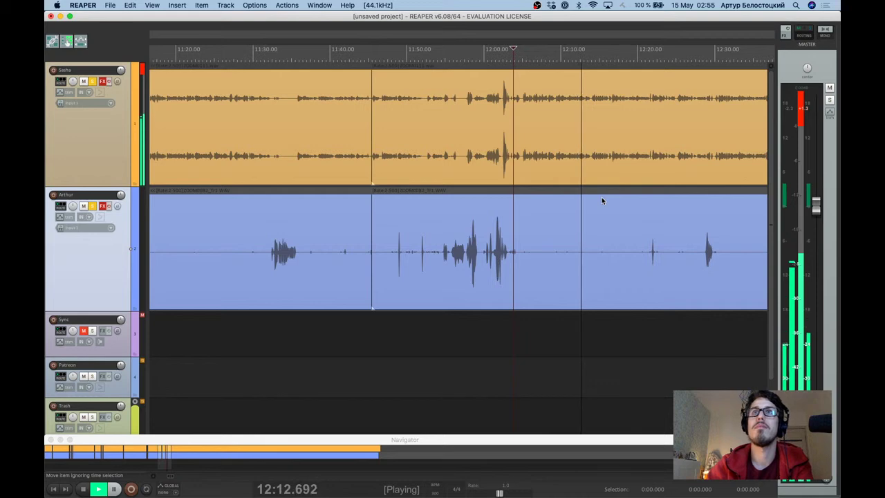
{"action": "scroll", "coordinate": [601, 201], "scroll_direction": "right", "scroll_amount": 5}
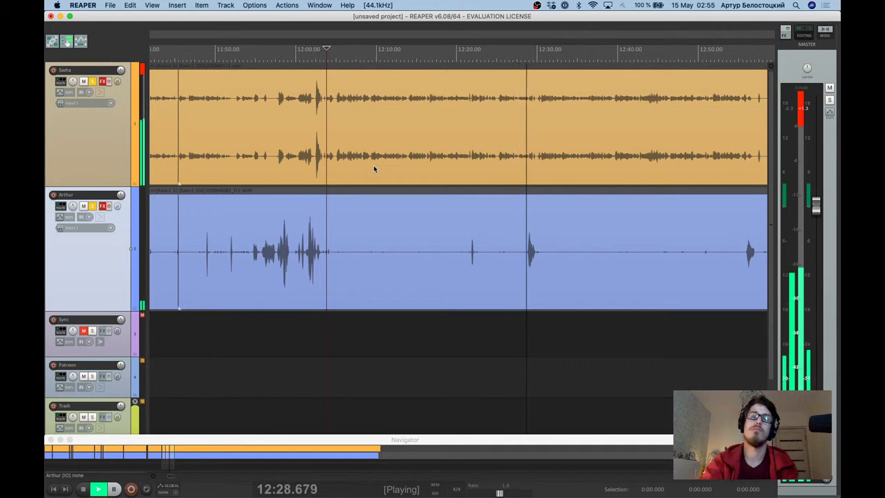
{"action": "key", "text": "ctrl+space"}
Enlarge the waveforms around the lower speaker's interjection and replay the passage from about 12:25.2 to find where to cut.
{"action": "scroll", "coordinate": [508, 185], "scroll_direction": "up", "scroll_amount": 6}
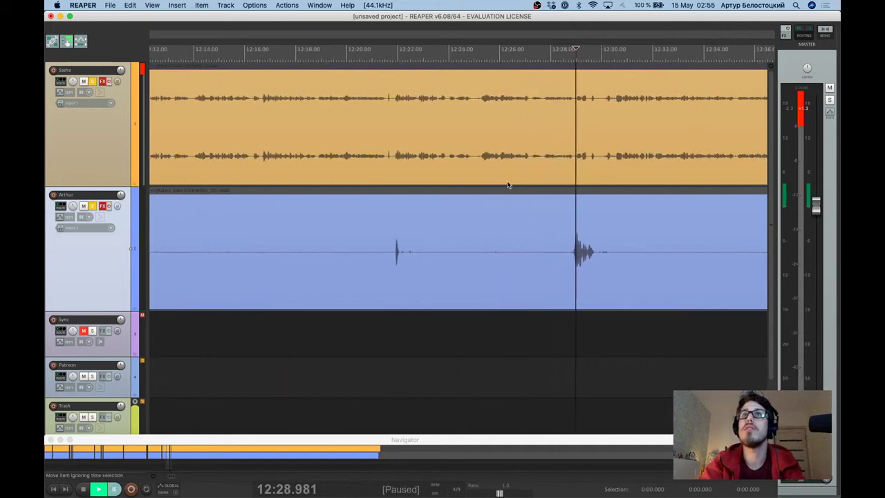
{"action": "left_click", "coordinate": [477, 156]}
{"action": "key", "text": "space"}
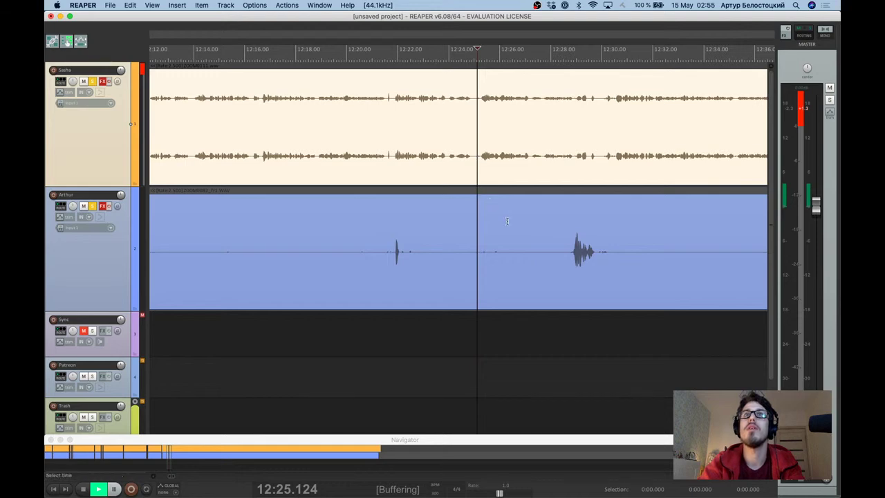
{"action": "left_click", "coordinate": [551, 259]}
{"action": "key", "text": "space"}
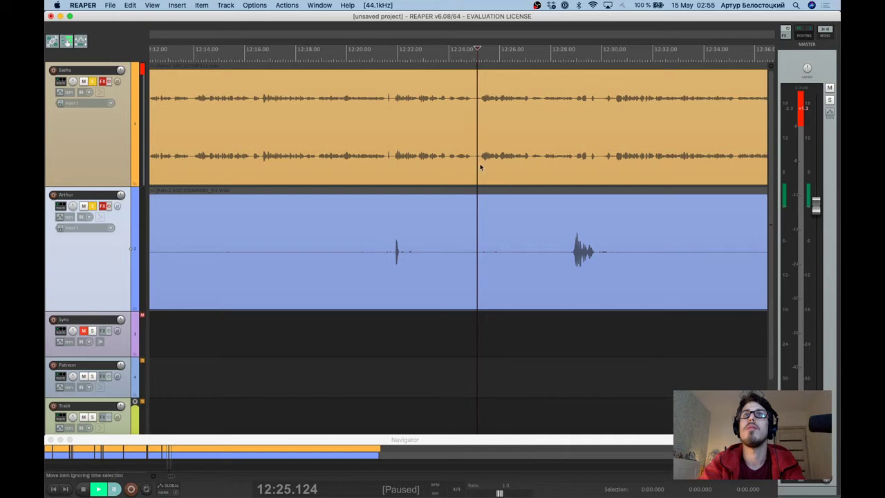
{"action": "left_click", "coordinate": [480, 191]}
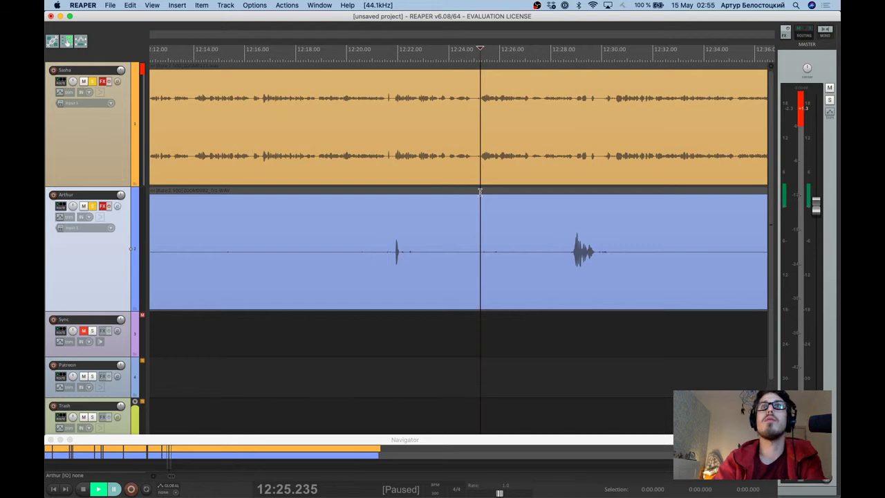
{"action": "key", "text": "space"}
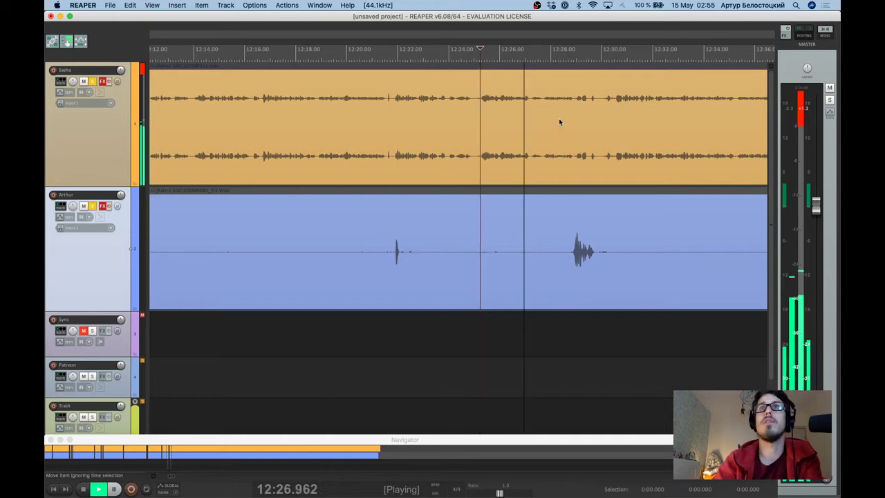
{"action": "scroll", "coordinate": [559, 123], "scroll_direction": "right", "scroll_amount": 3}
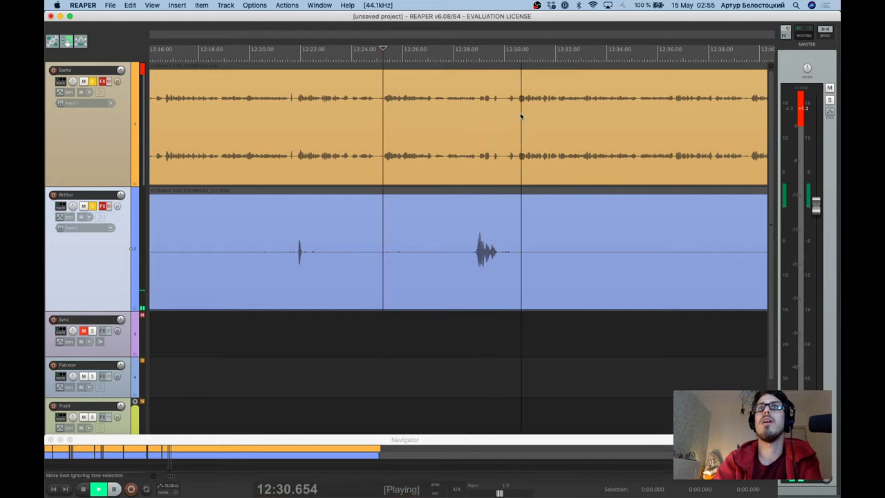
Find the pause after the lower speaker's interjection and split the upper speaker's item there at about 12:30.5.
{"action": "left_click", "coordinate": [551, 164]}
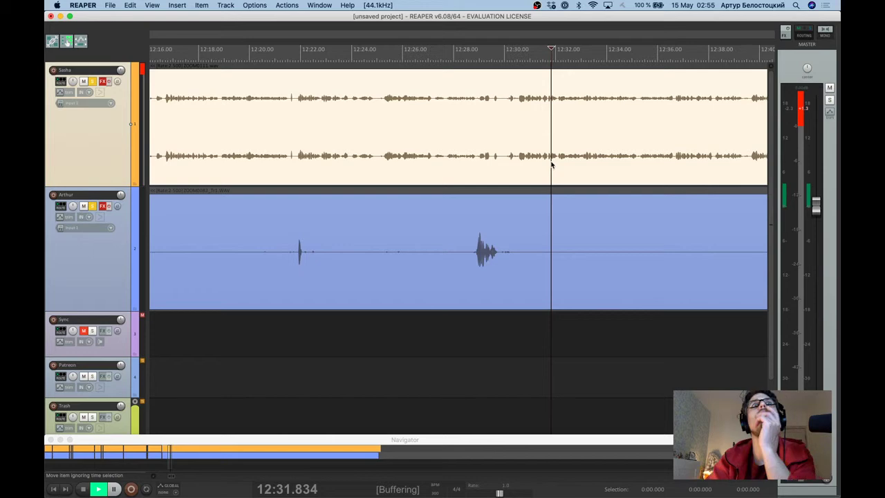
{"action": "left_click", "coordinate": [486, 56]}
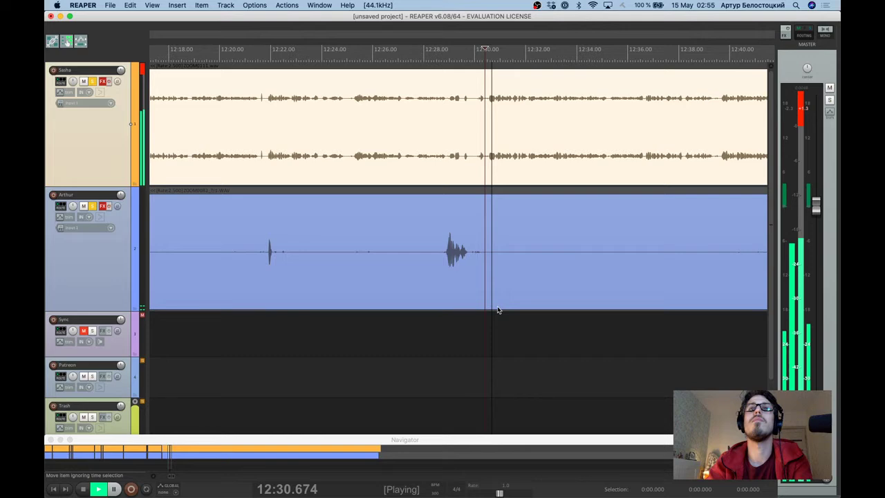
{"action": "key", "text": "s"}
Locate the cut's starting point, split at about 12:27.2, and remove the section up to the 12:30.5 split from both tracks.
{"action": "left_click", "coordinate": [353, 110]}
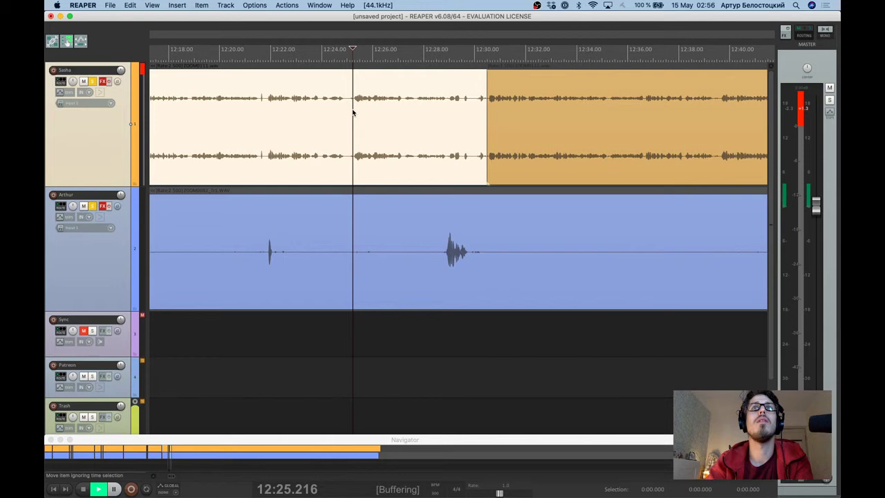
{"action": "scroll", "coordinate": [373, 117], "scroll_direction": "up", "scroll_amount": 2}
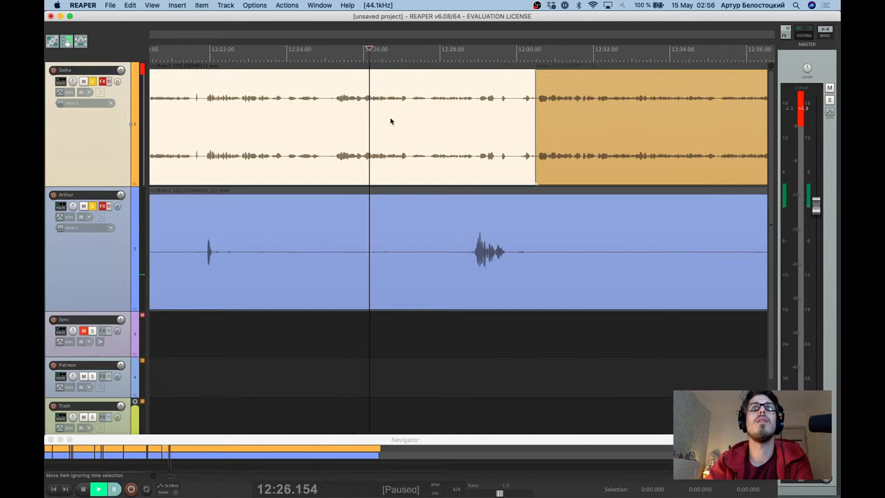
{"action": "scroll", "coordinate": [391, 121], "scroll_direction": "up", "scroll_amount": 1}
{"action": "left_click", "coordinate": [357, 97]}
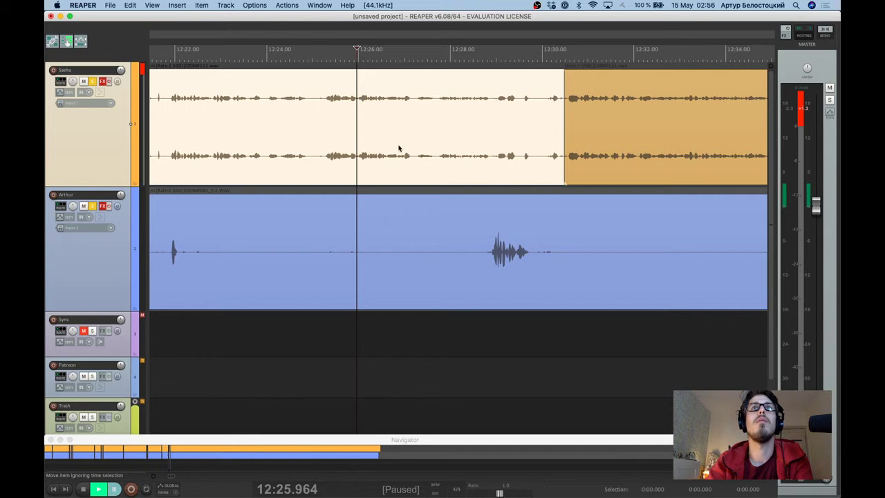
{"action": "key", "text": "s"}
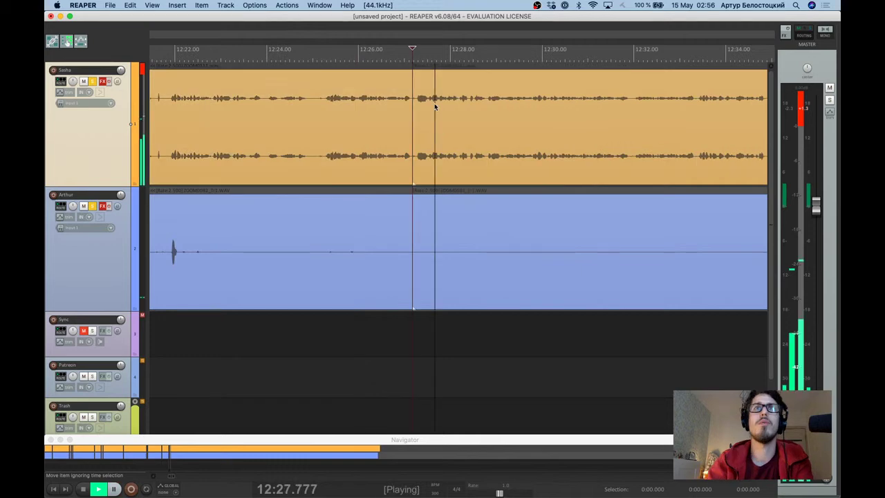
Check the new join by ear, replaying from about 12:29.5 and listening on to about 12:37.5.
{"action": "scroll", "coordinate": [457, 83], "scroll_direction": "down", "scroll_amount": 3}
{"action": "key", "text": "ctrl+space"}
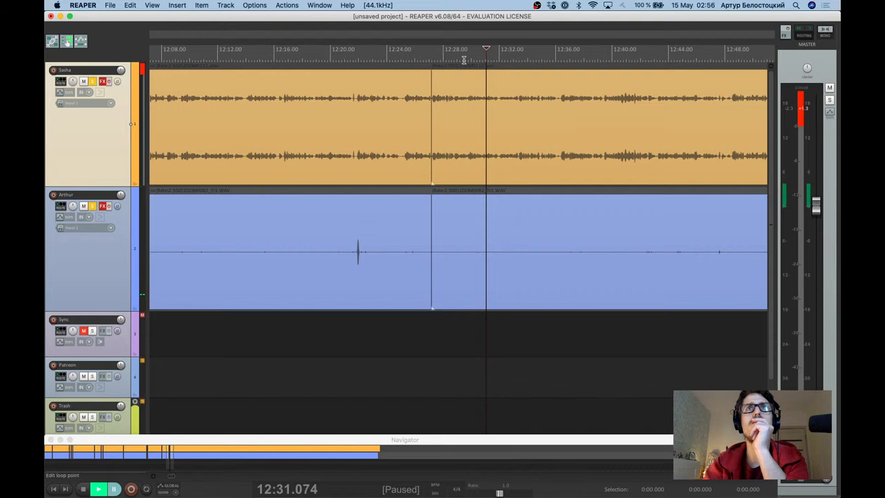
{"action": "left_click", "coordinate": [463, 60]}
{"action": "key", "text": "space"}
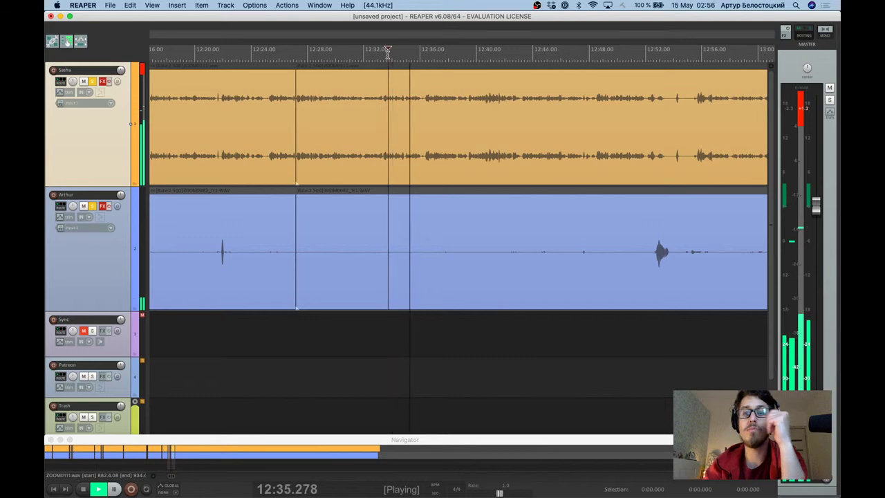
{"action": "key", "text": "ctrl+space"}
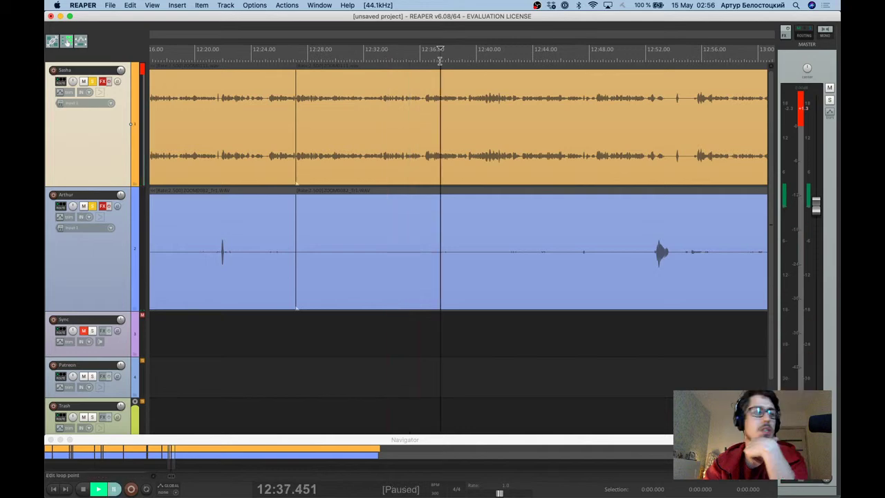
Replay the phrase from about 12:36.5, pause near 12:40, and resume playback from about 12:40.2.
{"action": "left_click", "coordinate": [426, 50]}
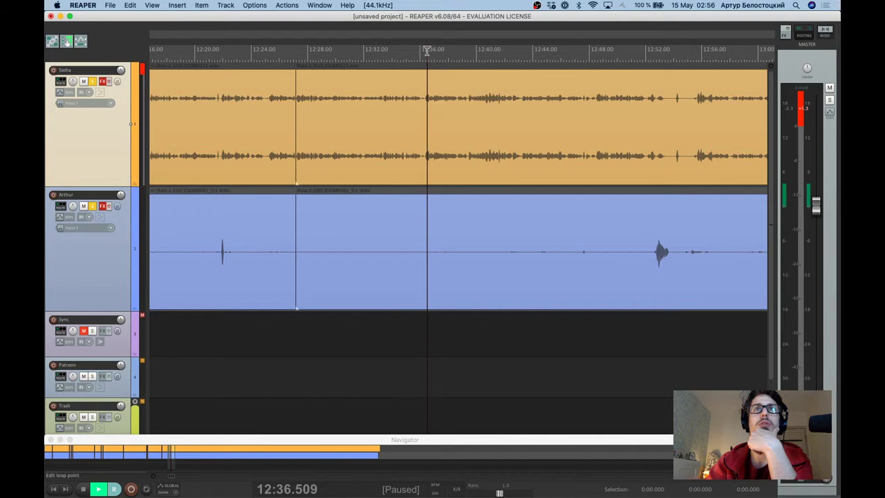
{"action": "key", "text": "space"}
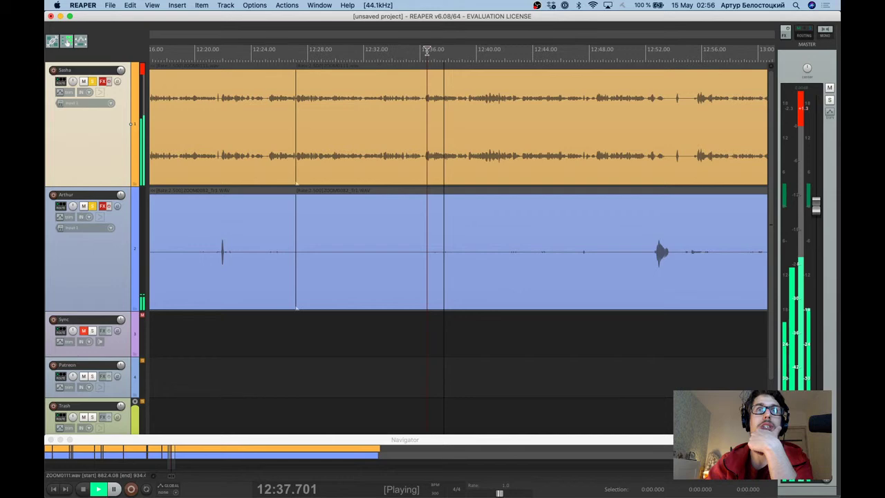
{"action": "key", "text": "ctrl+space"}
{"action": "mouse_move", "coordinate": [837, 391]}
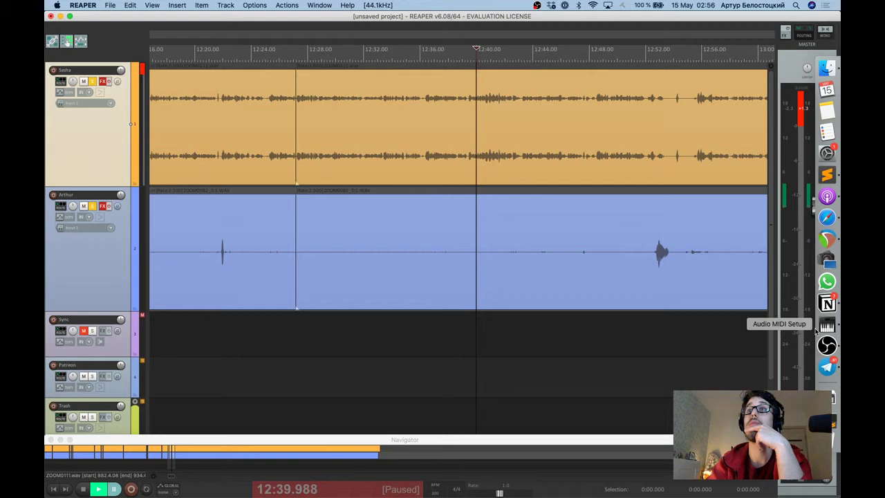
{"action": "key", "text": "space"}
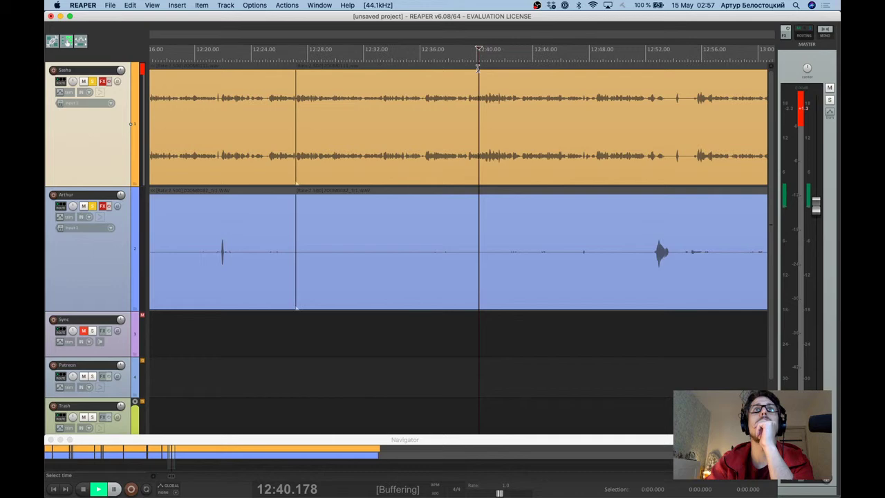
Listen on to about 12:44.7, pause, and replay the passage from about 12:43.1.
{"action": "scroll", "coordinate": [477, 67], "scroll_direction": "down", "scroll_amount": 2}
{"action": "key", "text": "ctrl+space"}
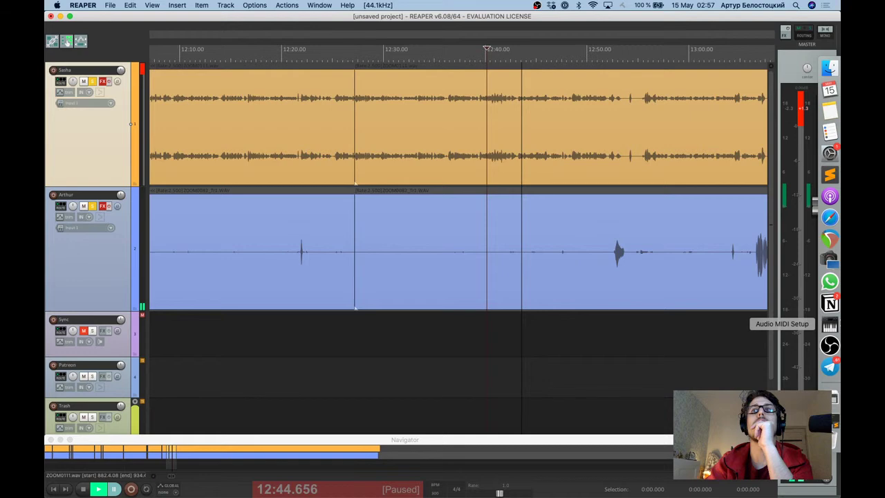
{"action": "left_click", "coordinate": [518, 49]}
{"action": "key", "text": "space"}
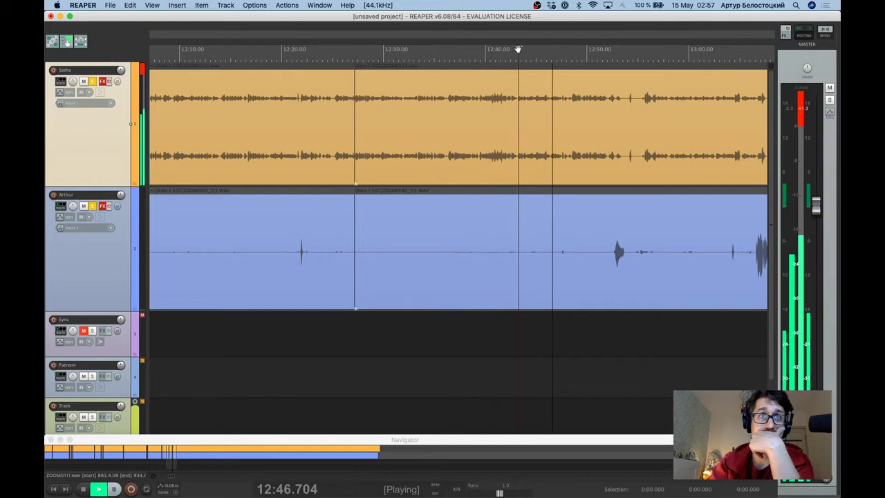
Look at the topic outline in Sublime Text, return to REAPER, and pause playback at about 12:55.6.
{"action": "key", "text": "super+Tab"}
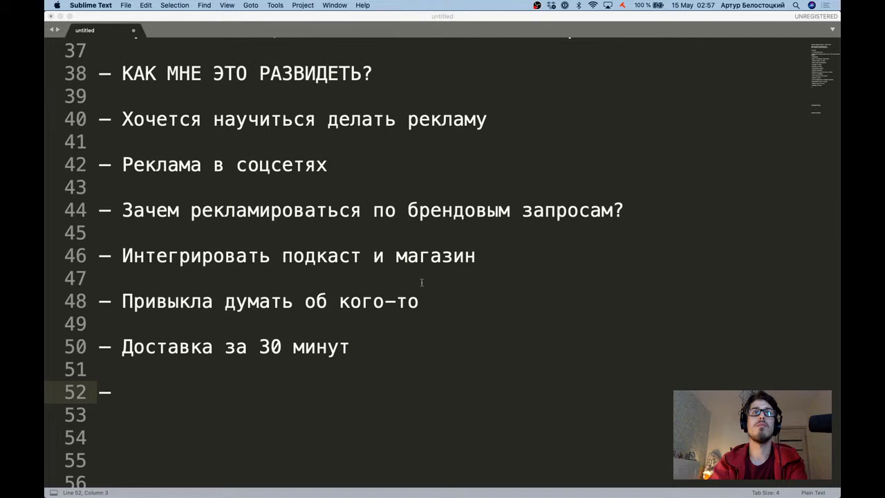
{"action": "key", "text": "super+Tab"}
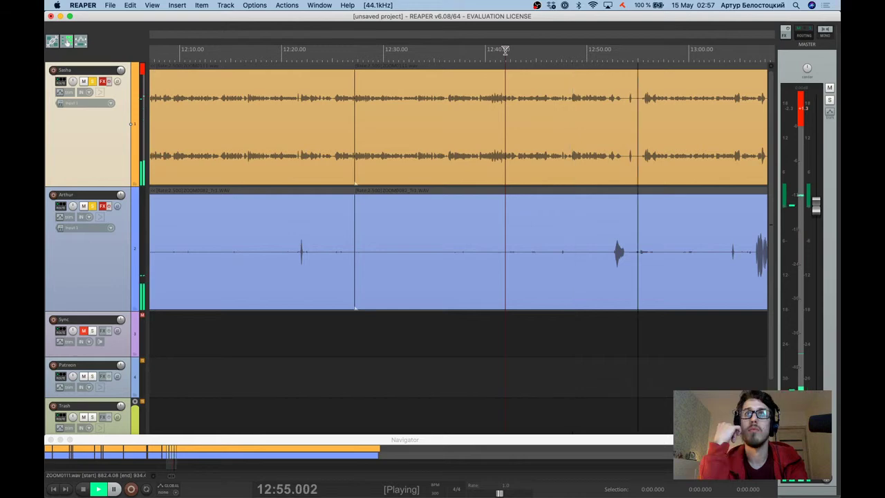
{"action": "key", "text": "ctrl+space"}
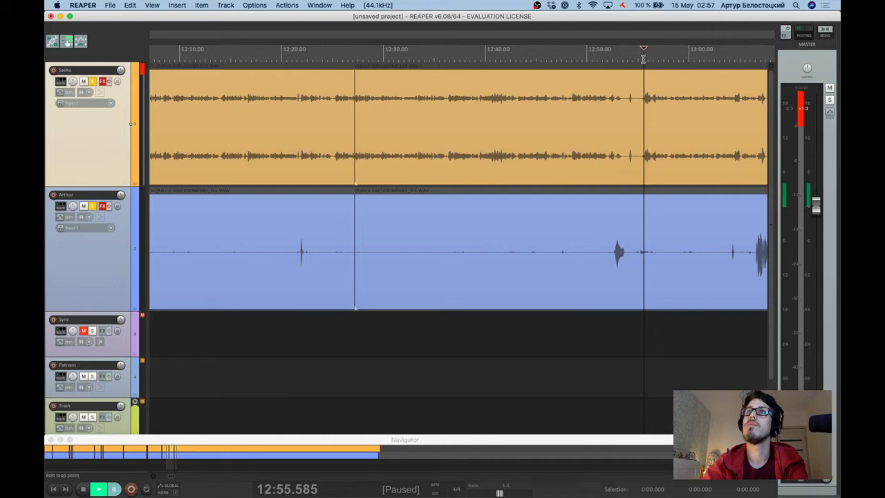
Listen on from about 12:59.5 and split both tracks at about 13:20.6, just after the lower speaker's short interjection.
{"action": "scroll", "coordinate": [642, 208], "scroll_direction": "right", "scroll_amount": 3}
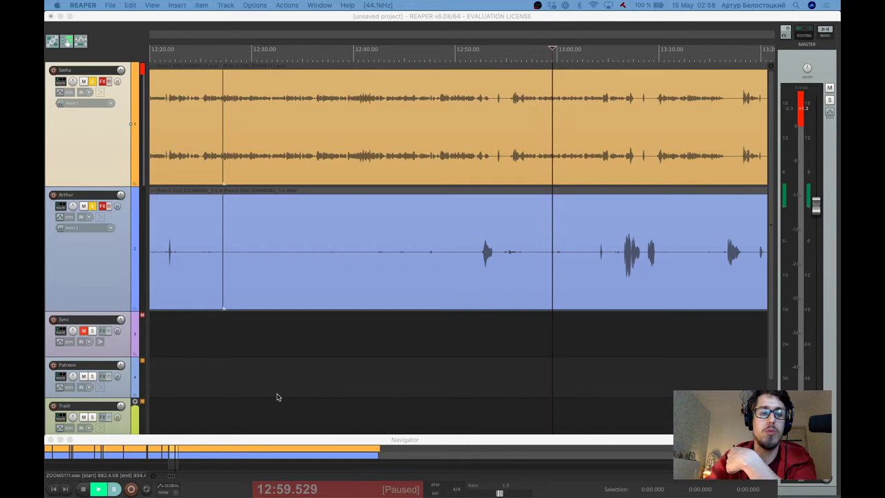
{"action": "left_click", "coordinate": [389, 365]}
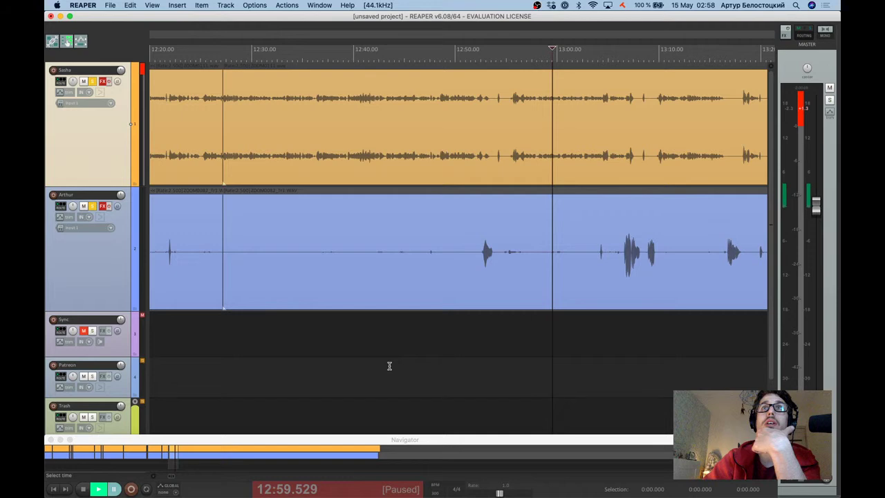
{"action": "key", "text": "space"}
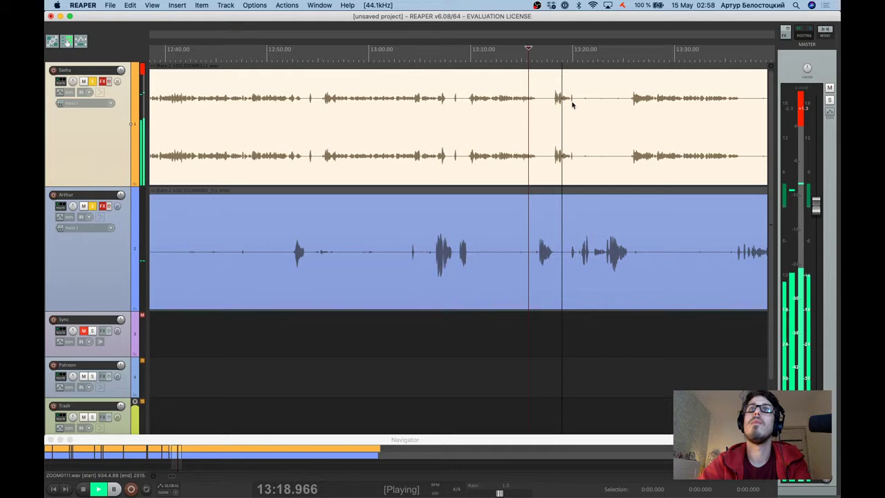
{"action": "key", "text": "ctrl+space"}
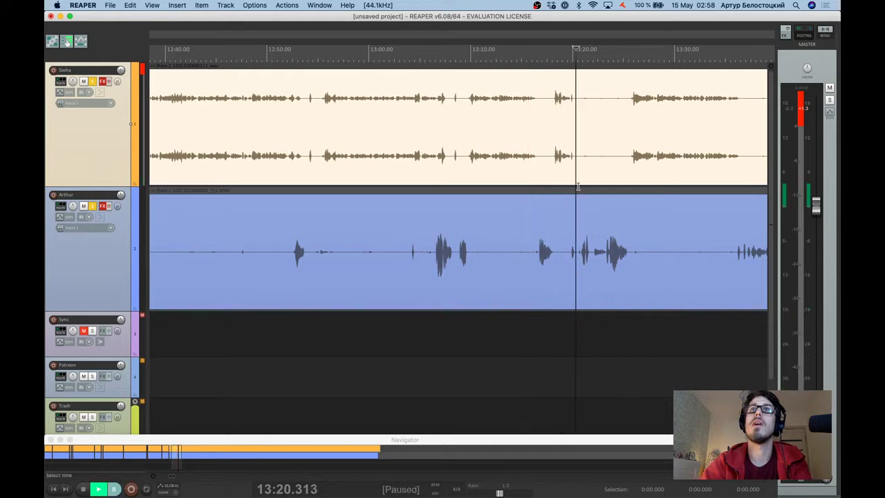
{"action": "key", "text": "s"}
Find the end of the unwanted passage, split at about 13:28, and remove the section from 13:20.6 on both tracks.
{"action": "key", "text": "space"}
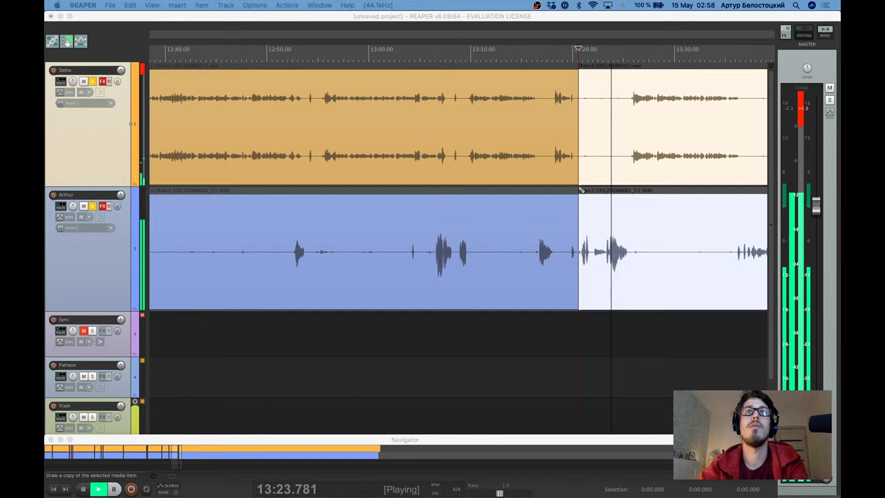
{"action": "left_click", "coordinate": [349, 126]}
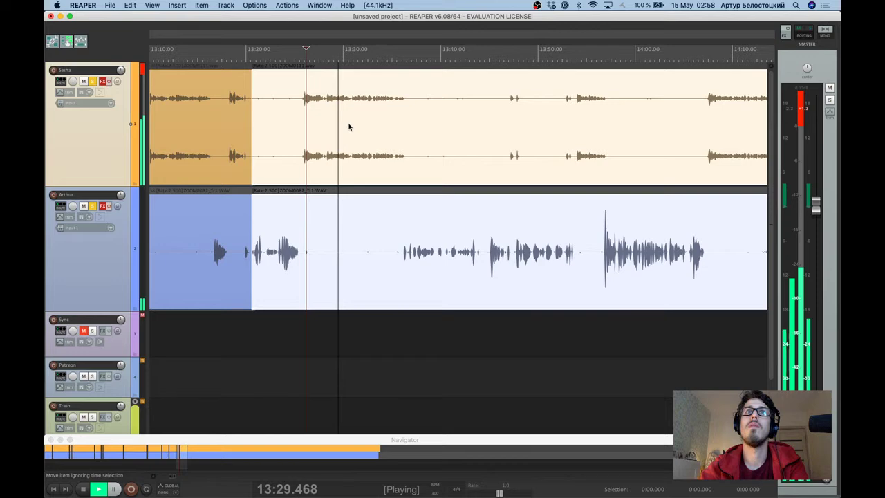
{"action": "scroll", "coordinate": [349, 166], "scroll_direction": "up", "scroll_amount": 5}
{"action": "key", "text": "ctrl+space"}
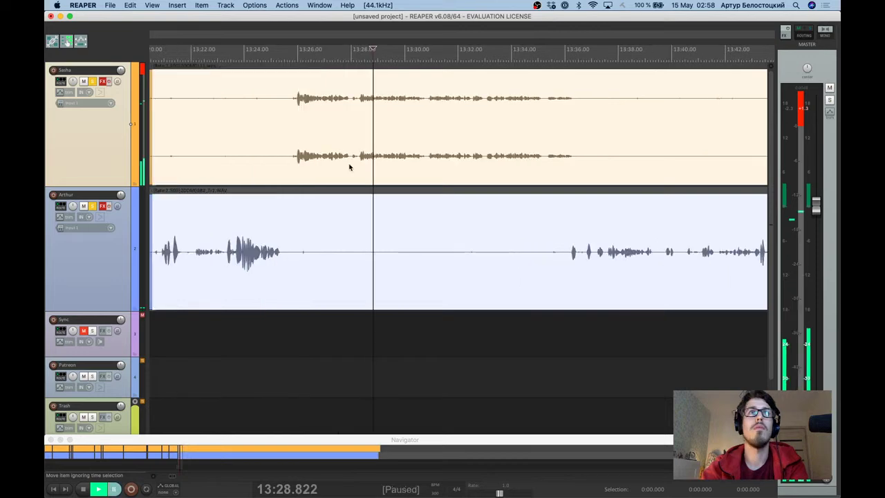
{"action": "left_click", "coordinate": [311, 200]}
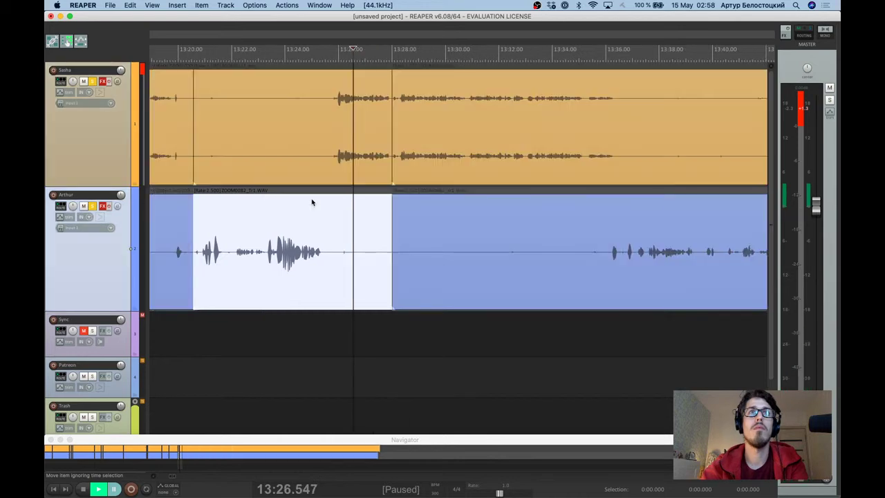
Check the join at 13:20.6 by ear from just before it, and pause at about 13:31.6.
{"action": "scroll", "coordinate": [606, 75], "scroll_direction": "left", "scroll_amount": 5}
{"action": "left_click", "coordinate": [605, 75]}
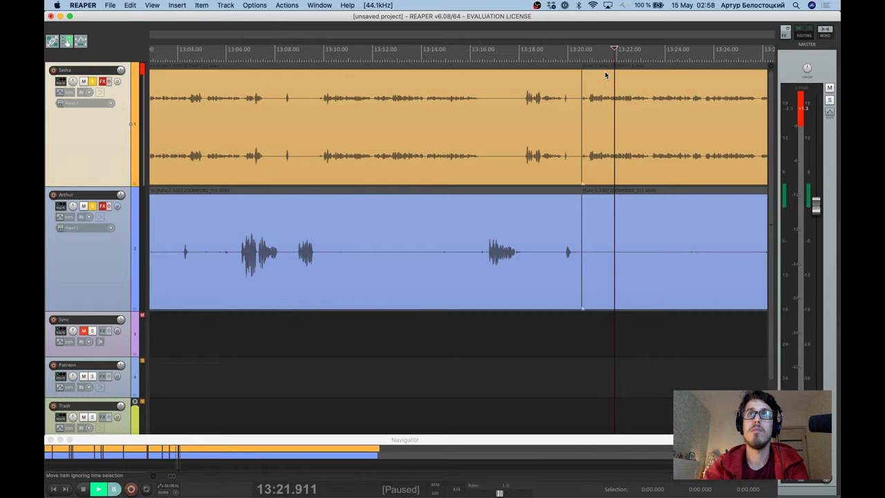
{"action": "left_click", "coordinate": [578, 54]}
{"action": "key", "text": "space"}
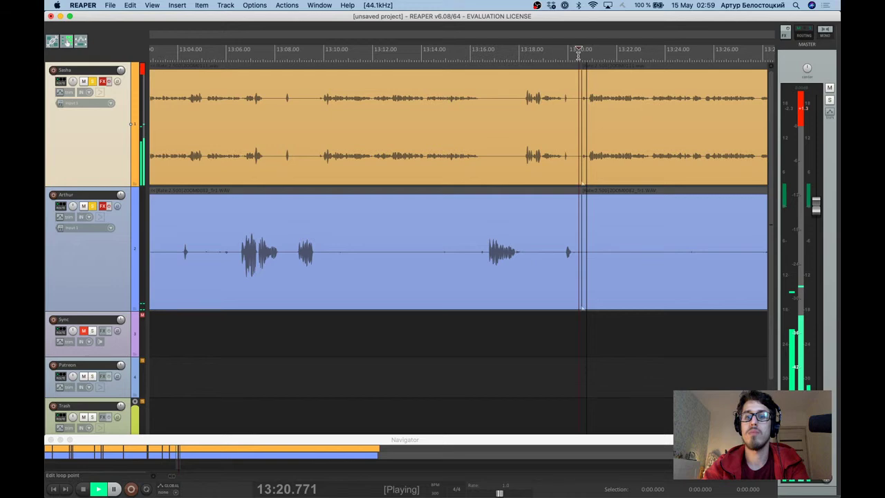
{"action": "key", "text": "ctrl+space"}
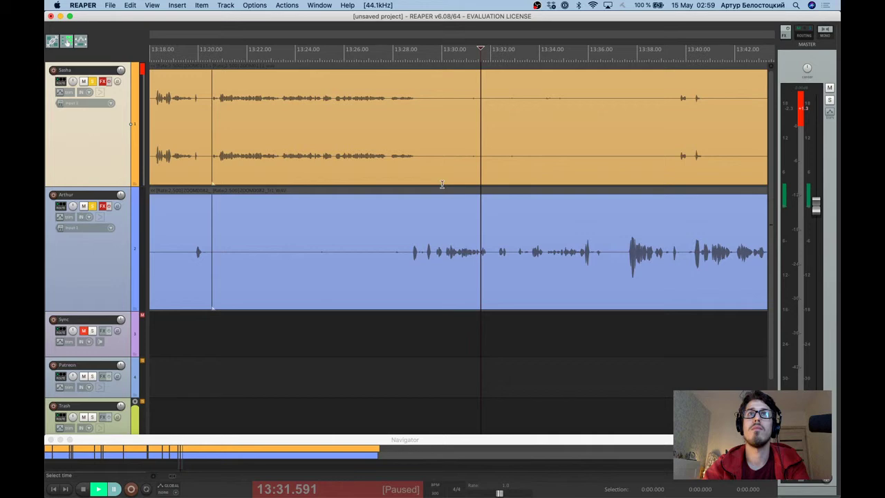
Split both tracks at about 13:30 and remove the section up to the lower speaker's phrase at about 13:37.7.
{"action": "left_click", "coordinate": [441, 184]}
{"action": "key", "text": "space"}
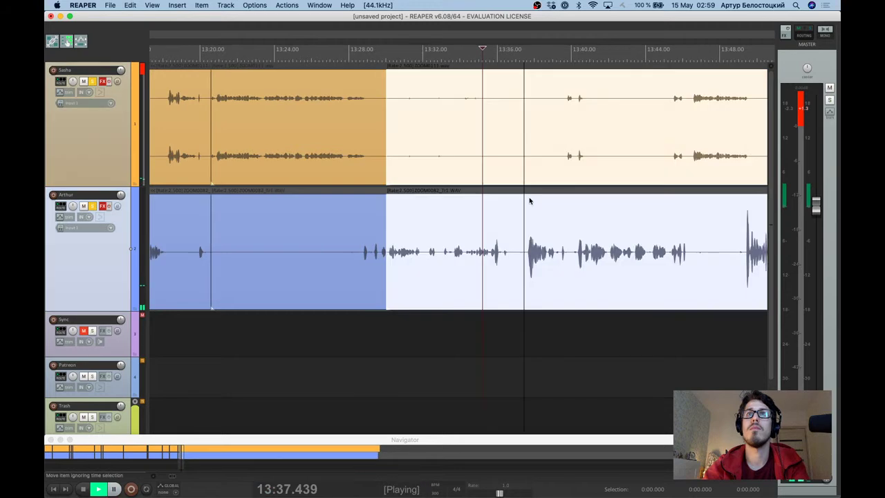
{"action": "key", "text": "ctrl+z"}
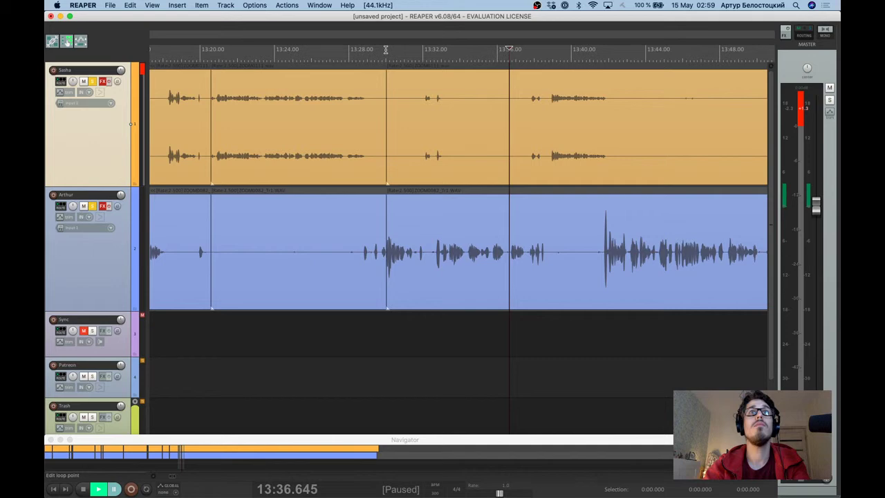
Listen from the 13:30 join and remove the following section up to about 13:38.9 from both tracks.
{"action": "left_click", "coordinate": [386, 49]}
{"action": "key", "text": "space"}
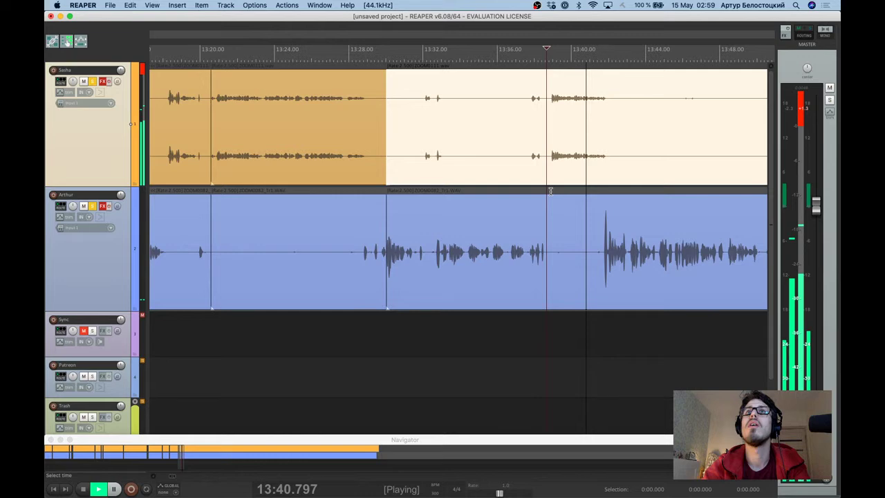
Check the join at 13:30 by ear, playing from about 13:29.4 and again from about 13:28.
{"action": "left_click", "coordinate": [376, 52]}
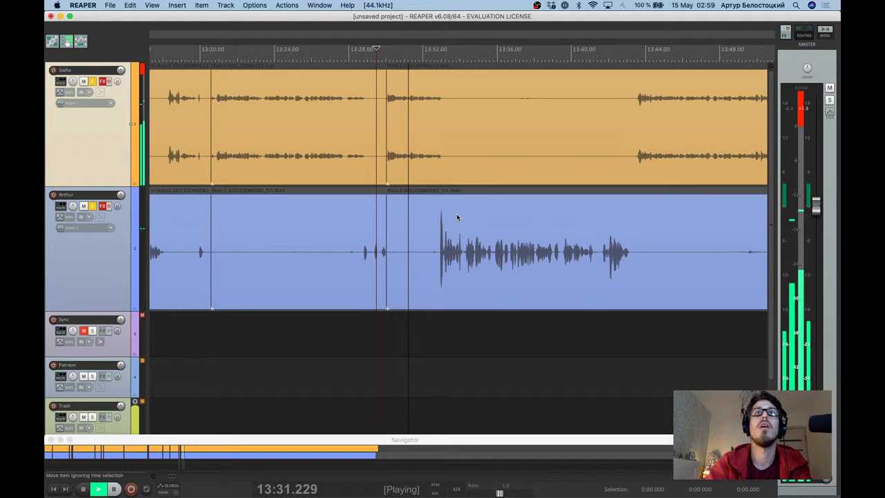
{"action": "scroll", "coordinate": [456, 217], "scroll_direction": "up", "scroll_amount": 1}
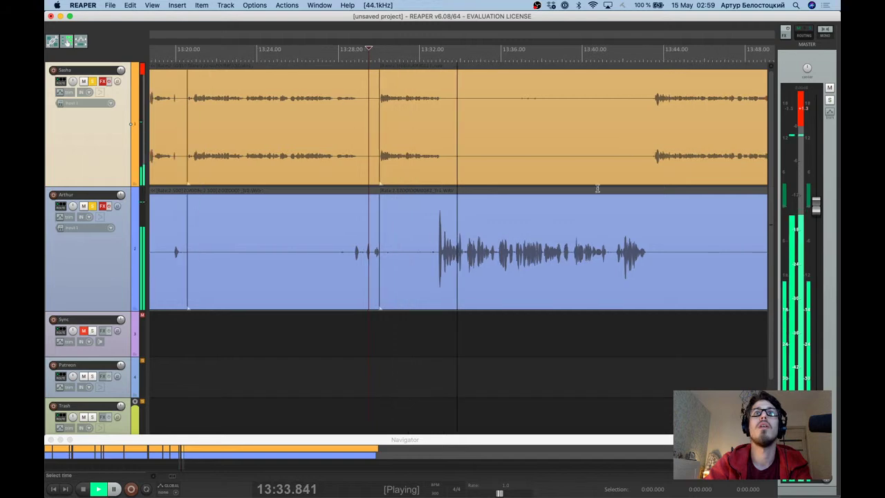
{"action": "scroll", "coordinate": [508, 230], "scroll_direction": "up", "scroll_amount": 2}
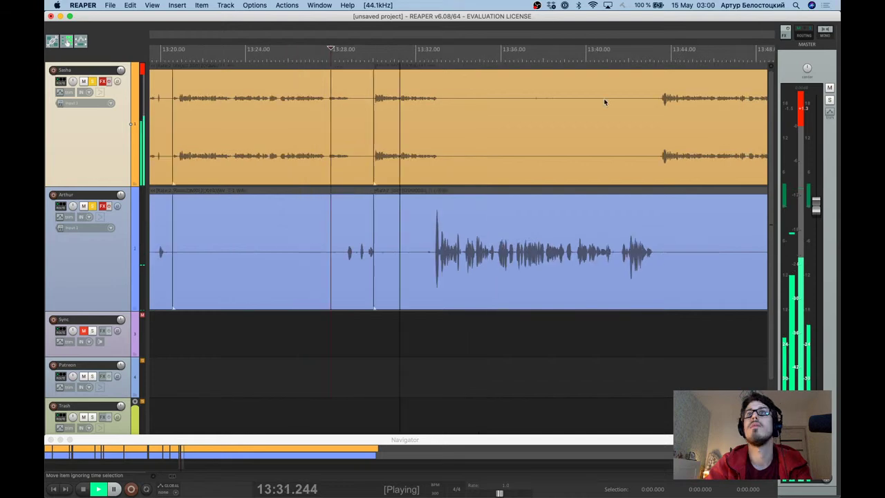
{"action": "key", "text": "ctrl+space"}
Skip ahead to about 13:42, listen on, and cut the section from about 14:22.5 to 14:25.8 out of both tracks.
{"action": "left_click", "coordinate": [605, 101]}
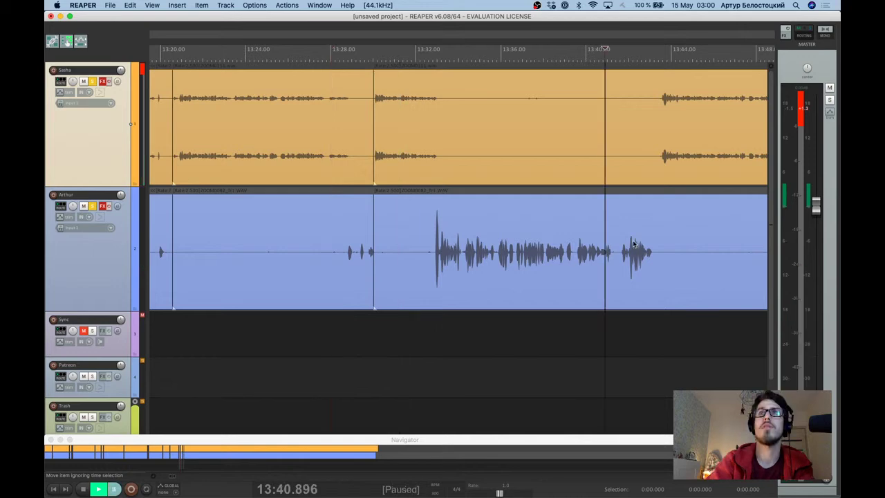
{"action": "left_click", "coordinate": [631, 58]}
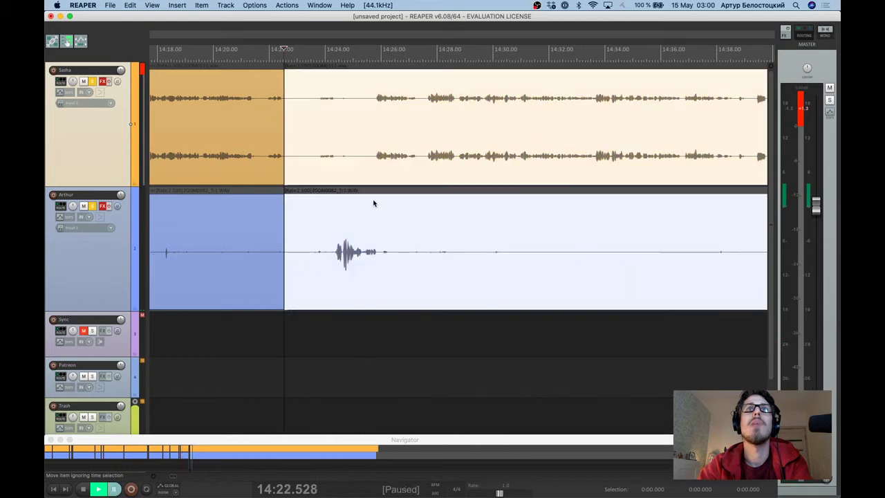
{"action": "left_click", "coordinate": [373, 202]}
{"action": "key", "text": "s"}
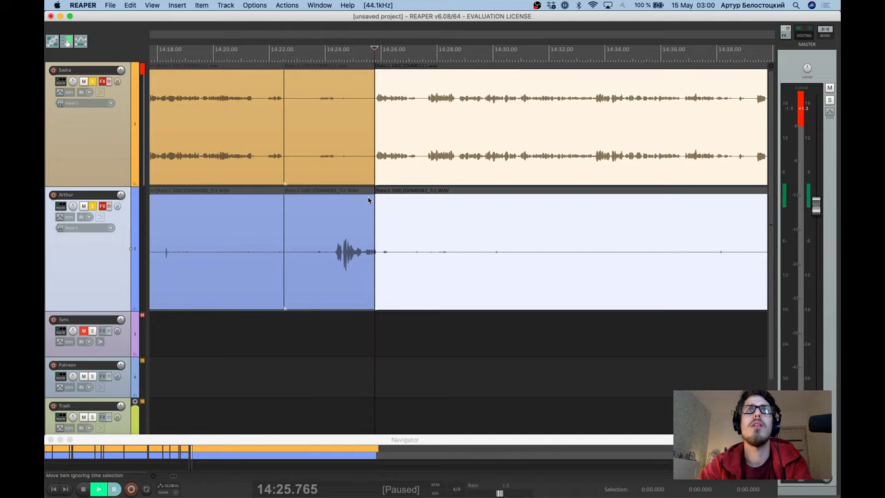
{"action": "key", "text": "Delete"}
Check the join at 14:22.5 by ear from about 14:22, pausing at about 14:25.6.
{"action": "left_click", "coordinate": [270, 52]}
{"action": "key", "text": "space"}
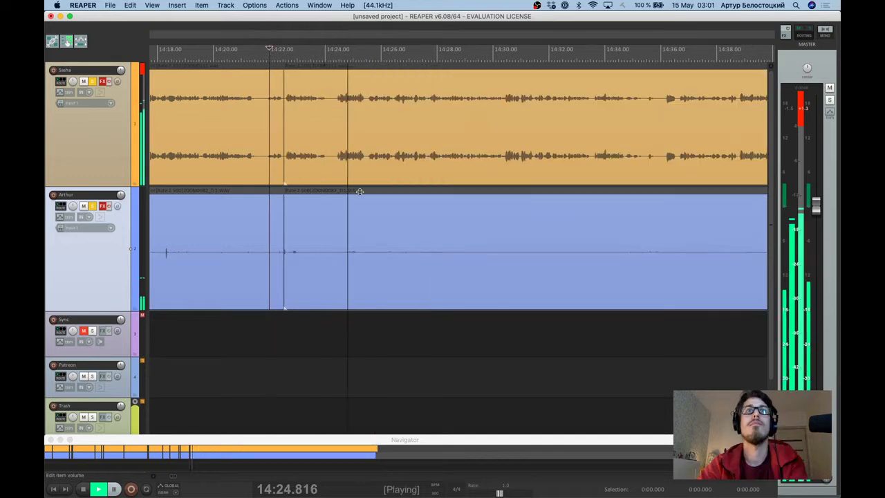
{"action": "key", "text": "ctrl+space"}
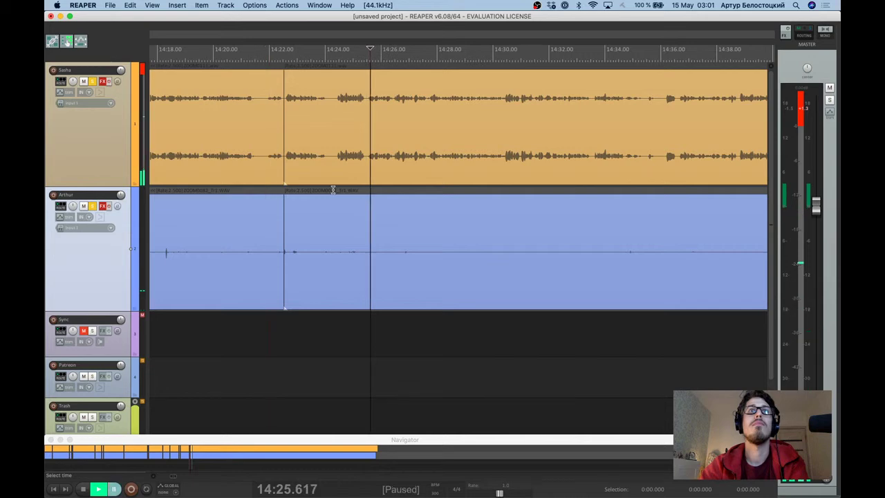
Remove about 1.8 seconds after the 14:22.5 join and extend the cut back to about 14:21.6 on both tracks.
{"action": "left_click", "coordinate": [270, 90]}
{"action": "key", "text": "space"}
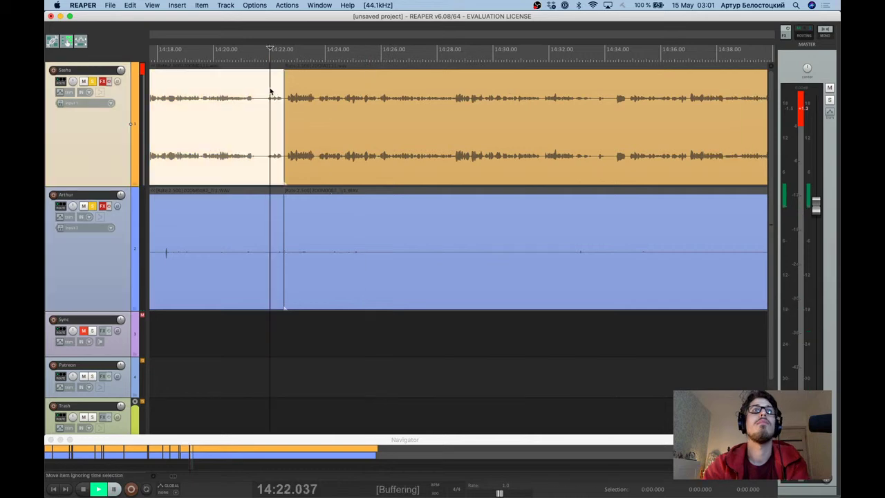
{"action": "key", "text": "ctrl+space"}
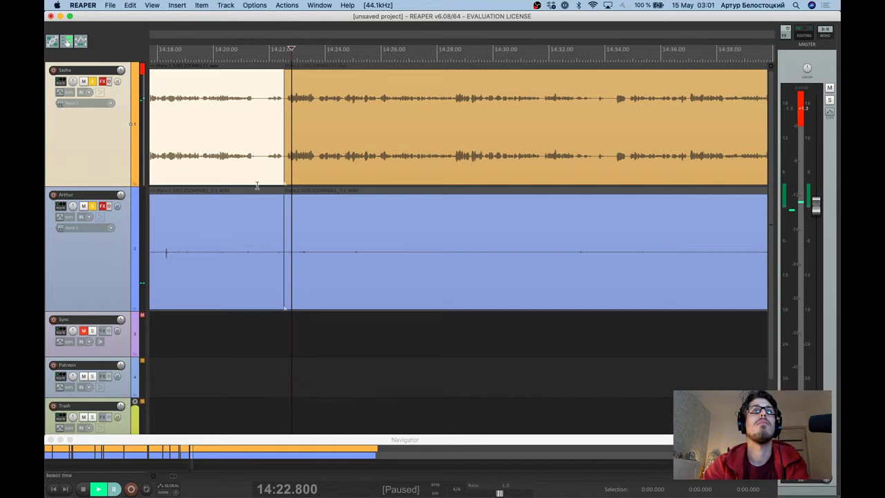
{"action": "left_click", "coordinate": [257, 188]}
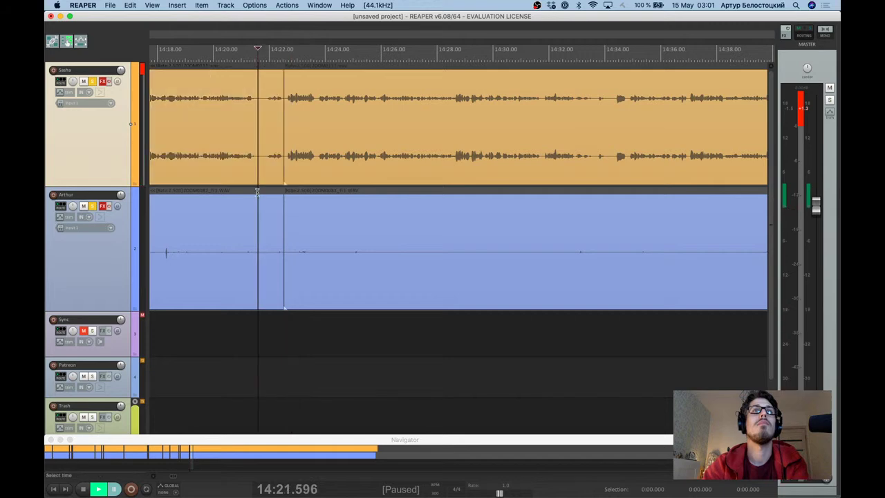
{"action": "left_click_drag", "start_coordinate": [294, 177], "coordinate": [267, 178]}
Replay the join at 14:21.6 from about 14:21.1 and listen on to about 14:35.
{"action": "left_click", "coordinate": [243, 157]}
{"action": "key", "text": "space"}
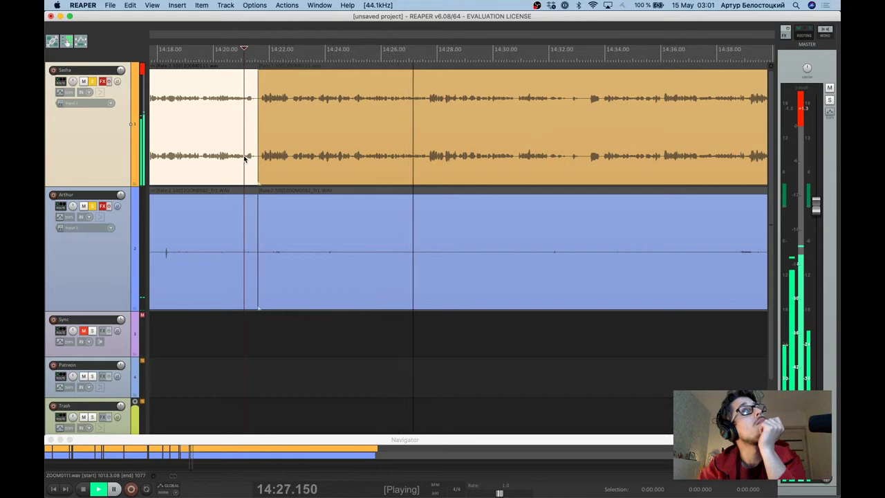
{"action": "scroll", "coordinate": [346, 226], "scroll_direction": "down", "scroll_amount": 3}
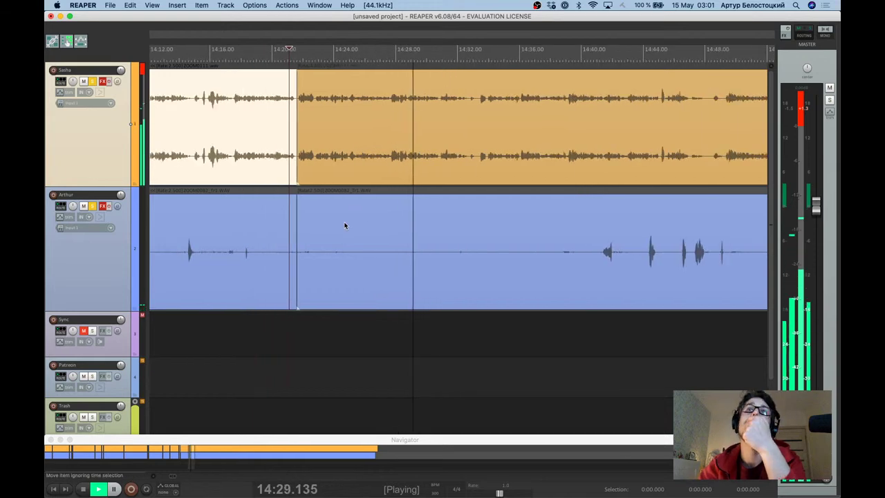
{"action": "scroll", "coordinate": [345, 225], "scroll_direction": "down", "scroll_amount": 2}
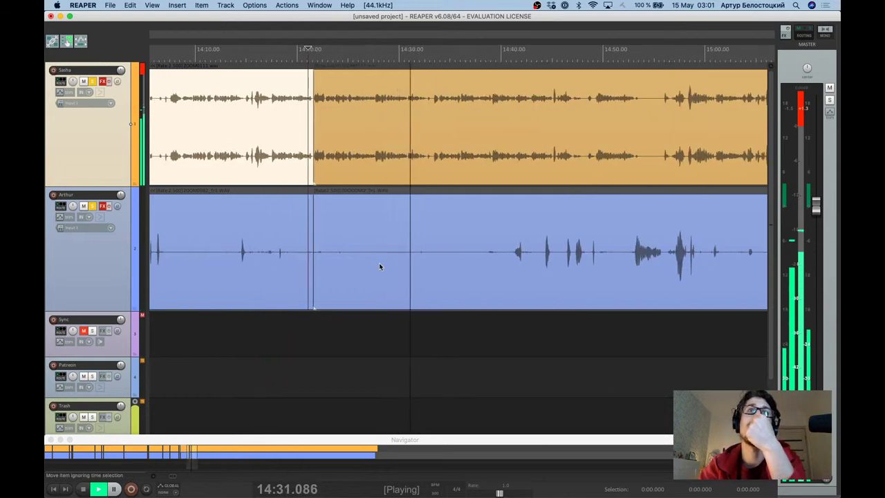
{"action": "scroll", "coordinate": [445, 217], "scroll_direction": "right", "scroll_amount": 2}
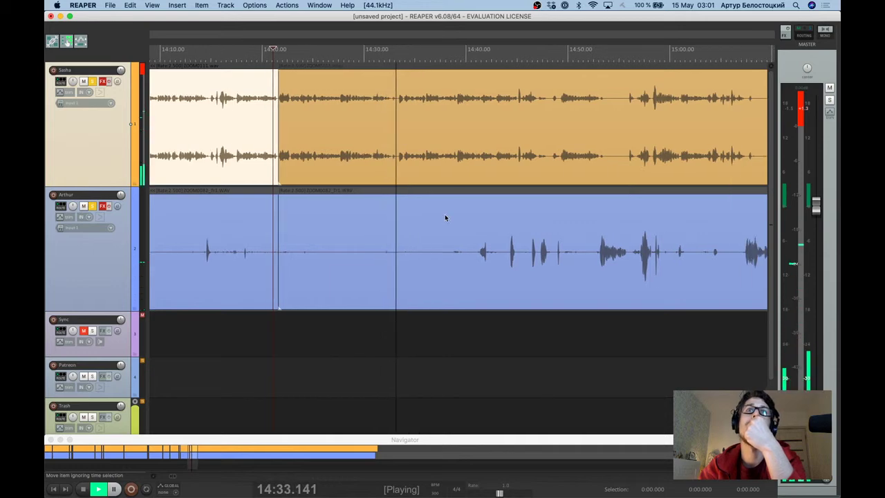
{"action": "scroll", "coordinate": [444, 218], "scroll_direction": "up", "scroll_amount": 3}
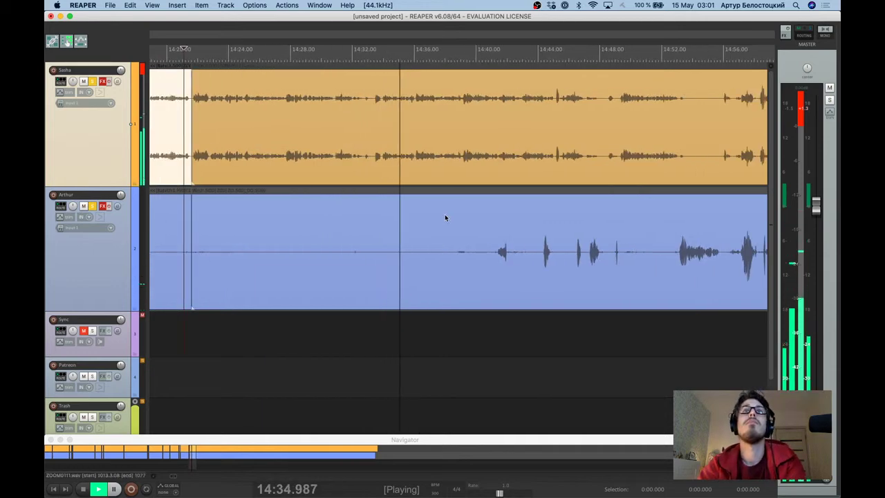
Listen on, jump playback to about 14:37.5, and pause at about 14:40.5.
{"action": "scroll", "coordinate": [430, 164], "scroll_direction": "up", "scroll_amount": 3}
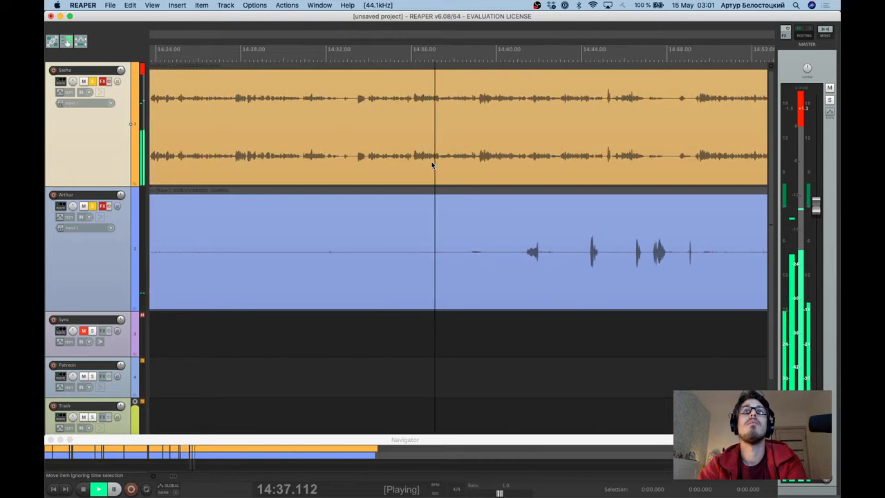
{"action": "scroll", "coordinate": [433, 165], "scroll_direction": "down", "scroll_amount": 3}
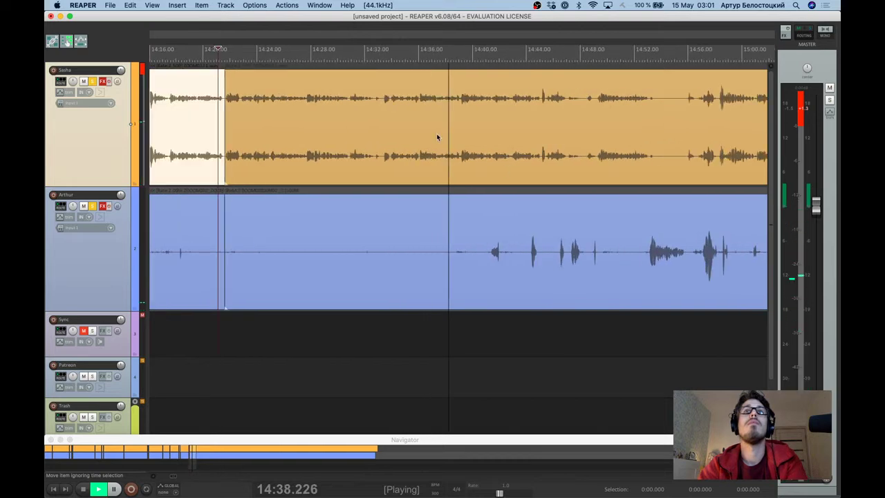
{"action": "left_click", "coordinate": [436, 133]}
{"action": "left_click", "coordinate": [439, 61]}
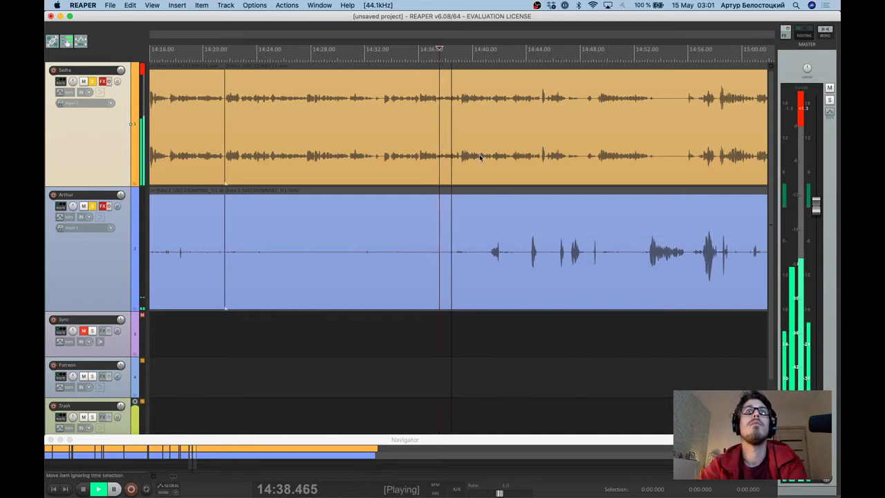
{"action": "scroll", "coordinate": [484, 158], "scroll_direction": "up", "scroll_amount": 1}
{"action": "scroll", "coordinate": [456, 183], "scroll_direction": "up", "scroll_amount": 1}
{"action": "key", "text": "ctrl+space"}
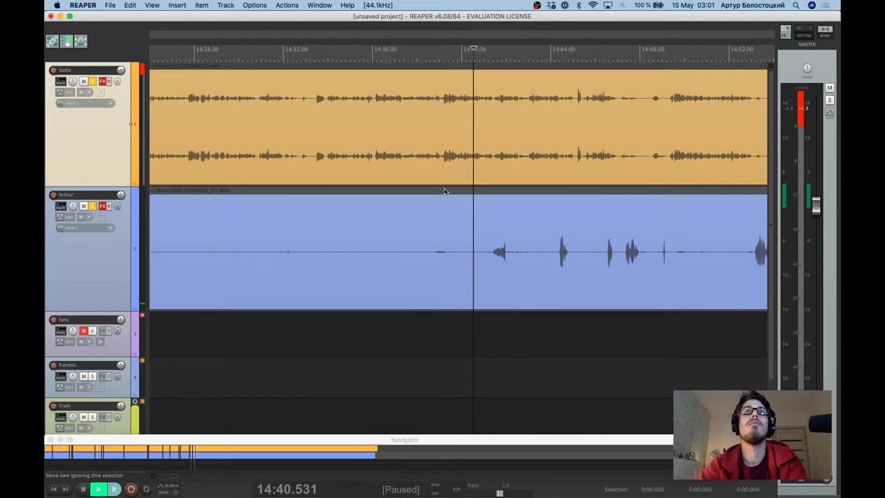
Replay the passage from about 14:39.3 and again from about 14:41.5, pausing at about 14:45.3.
{"action": "left_click", "coordinate": [444, 191]}
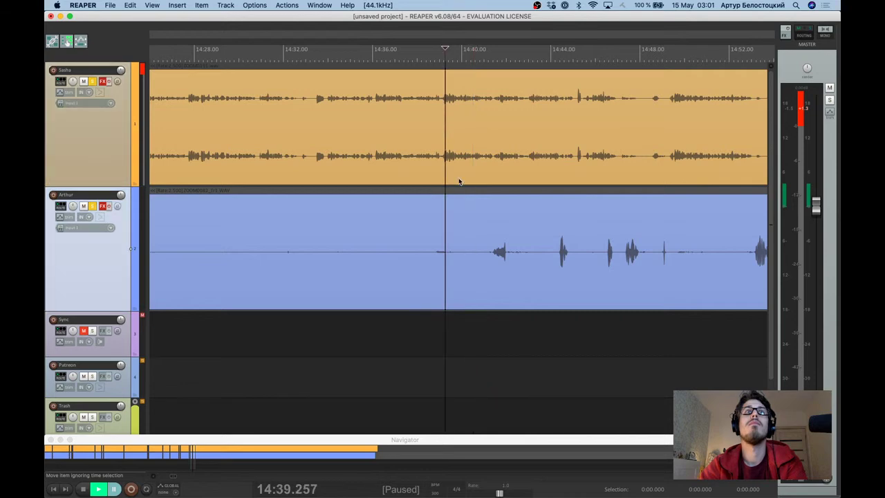
{"action": "key", "text": "space"}
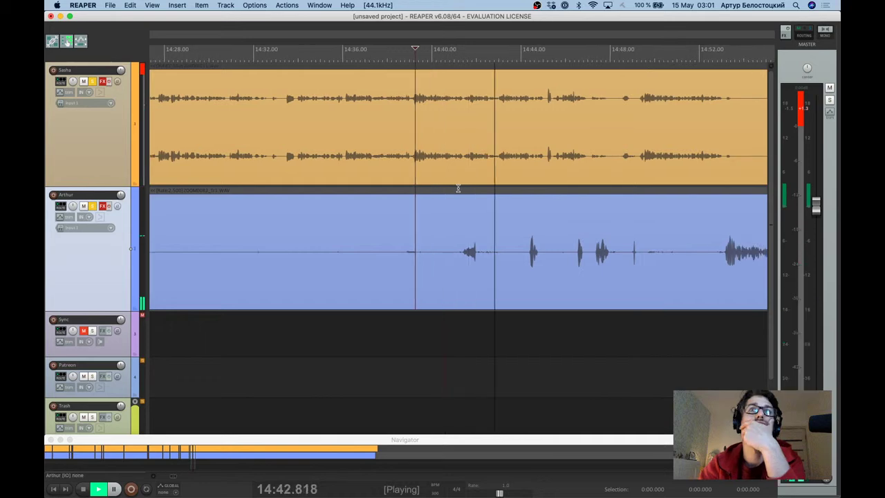
{"action": "key", "text": "ctrl+space"}
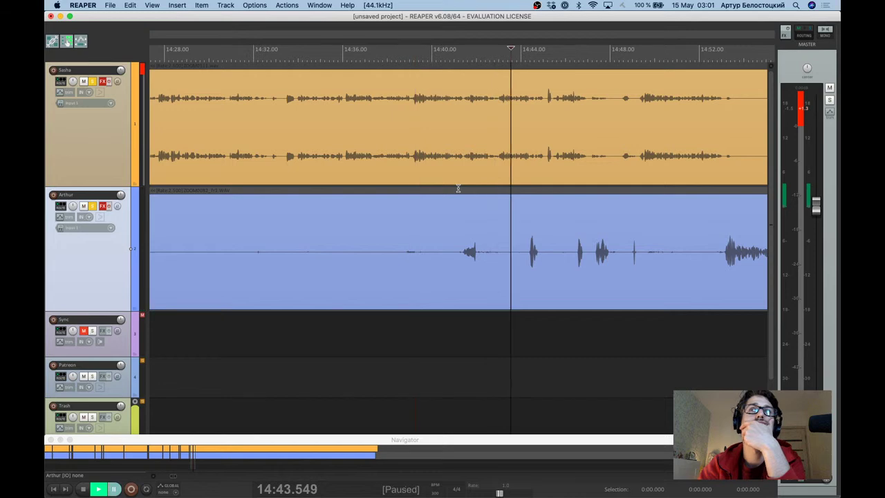
{"action": "left_click", "coordinate": [312, 39]}
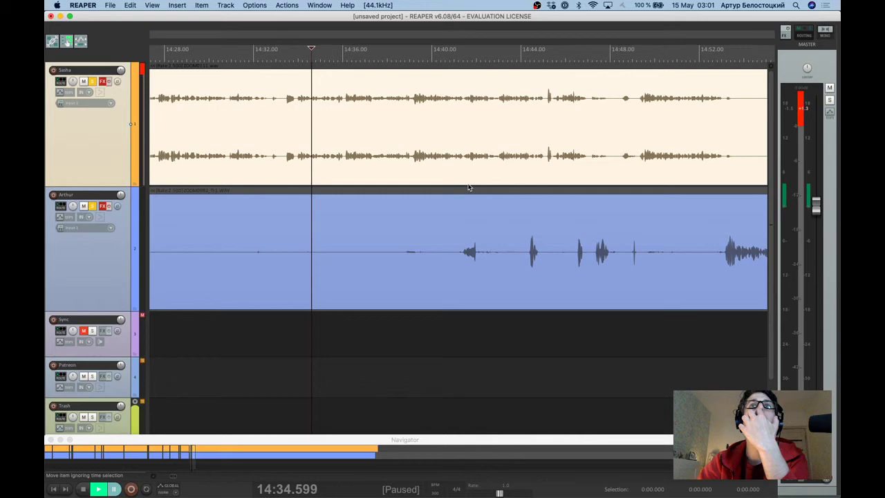
{"action": "left_click", "coordinate": [464, 185]}
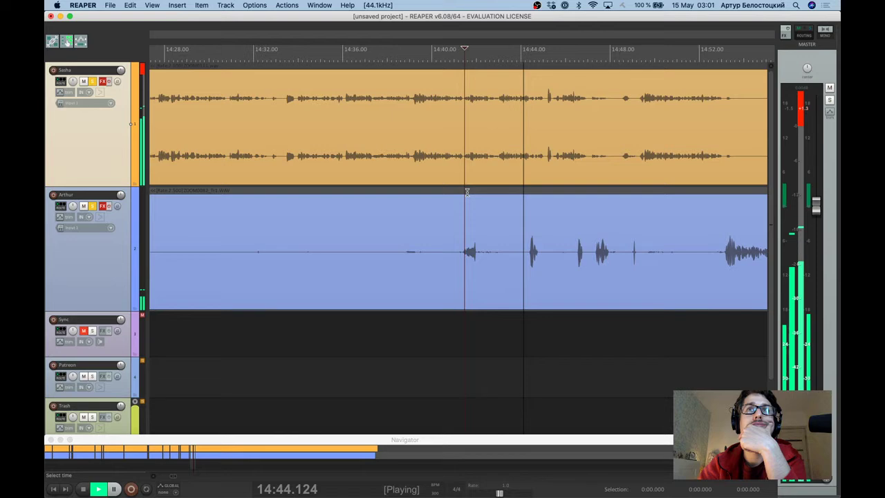
{"action": "key", "text": "ctrl+space"}
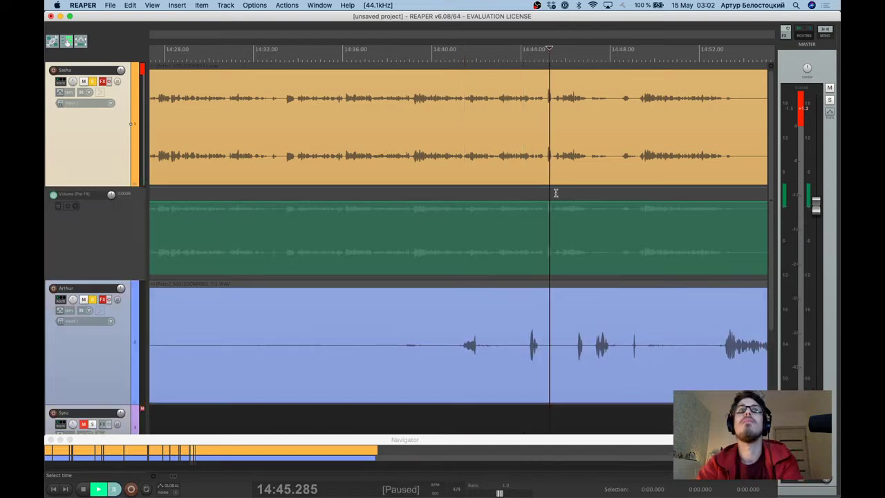
Find the cut point by replaying around 14:45, and split both speaker tracks at about 14:45.4.
{"action": "key", "text": "ctrl+space"}
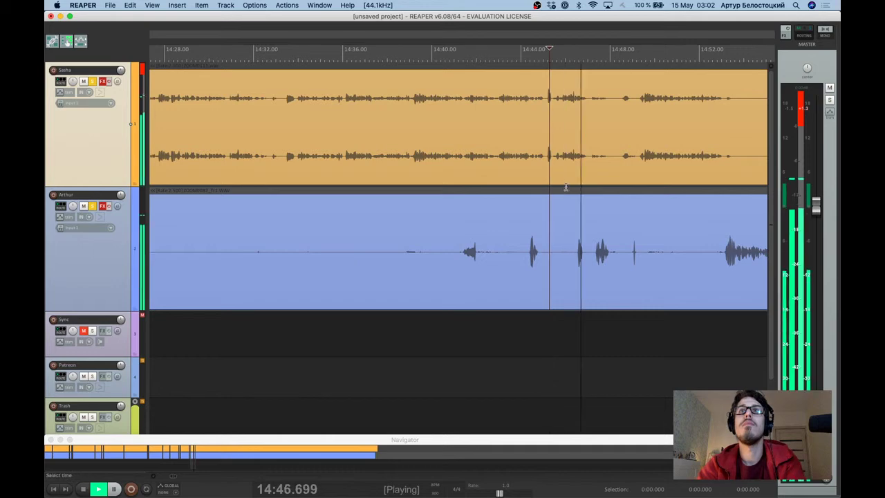
{"action": "left_click", "coordinate": [543, 185]}
{"action": "key", "text": "ctrl+space"}
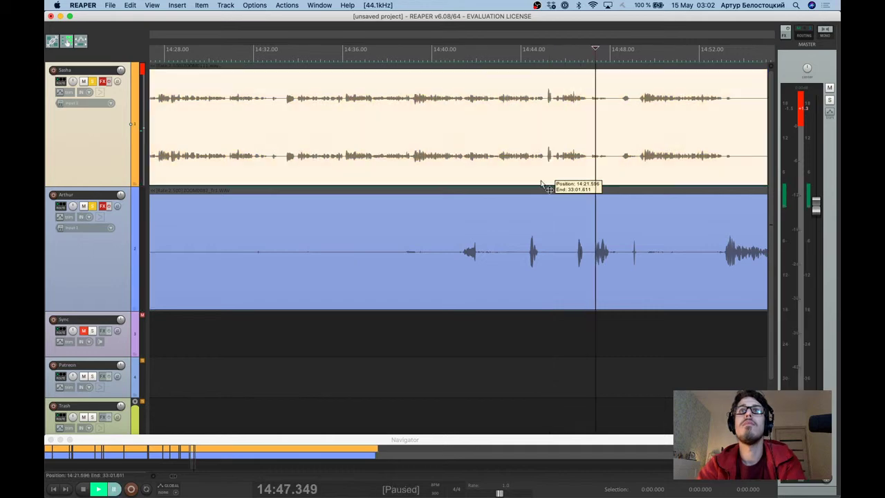
{"action": "left_click", "coordinate": [543, 185]}
{"action": "key", "text": "ctrl+space"}
{"action": "key", "text": "ctrl+space"}
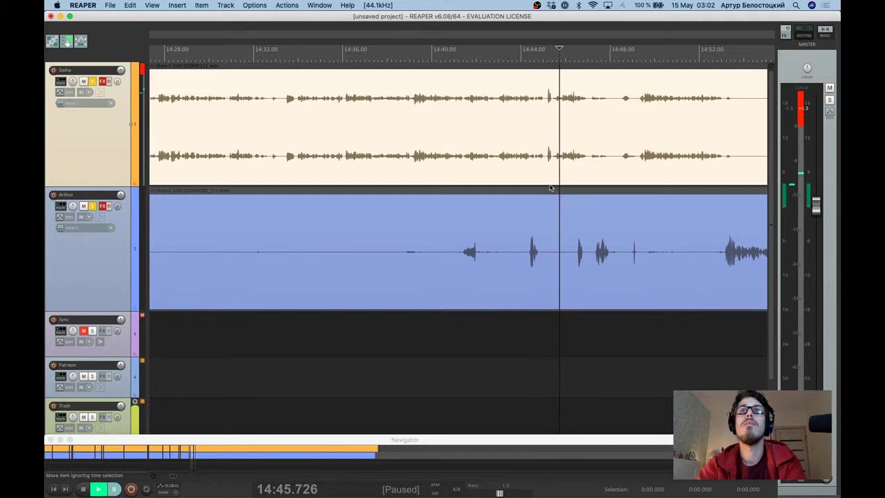
{"action": "left_click", "coordinate": [550, 188]}
{"action": "key", "text": "s"}
{"action": "scroll", "coordinate": [551, 207], "scroll_direction": "down", "scroll_amount": 1}
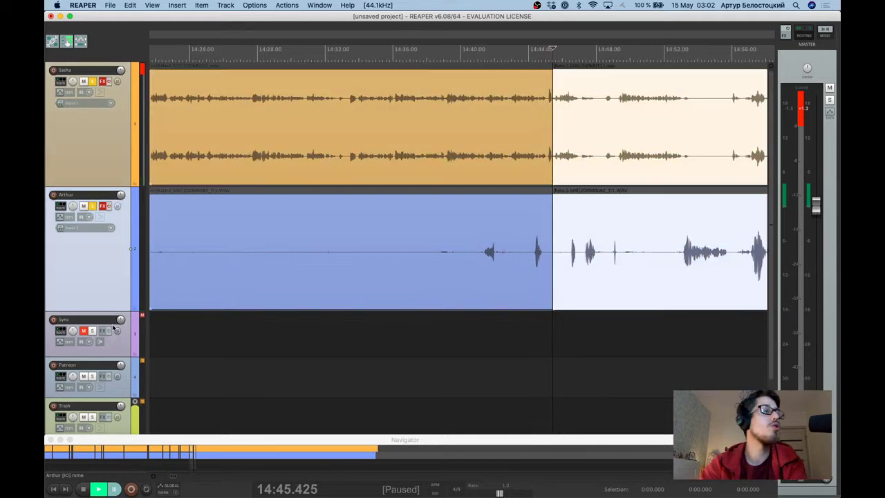
Listen from the 14:45.4 split, skip ahead to about 14:56, and pause at about 15:02.3.
{"action": "key", "text": "space"}
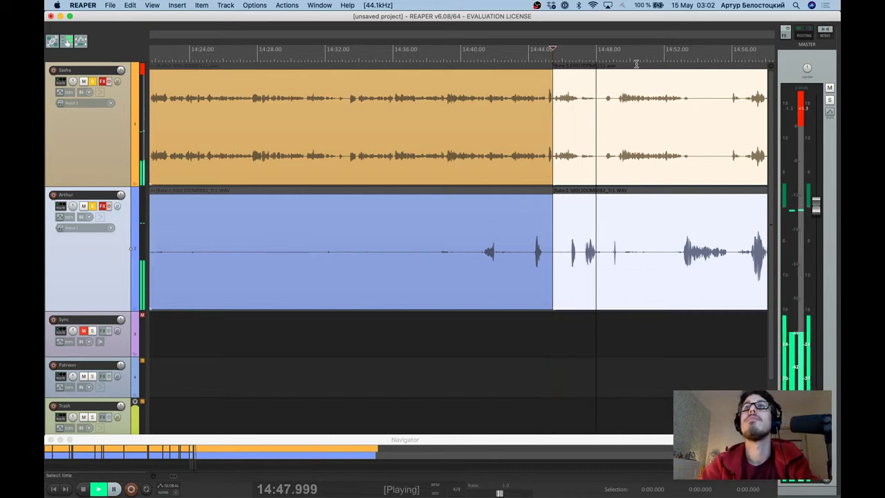
{"action": "left_click", "coordinate": [681, 55]}
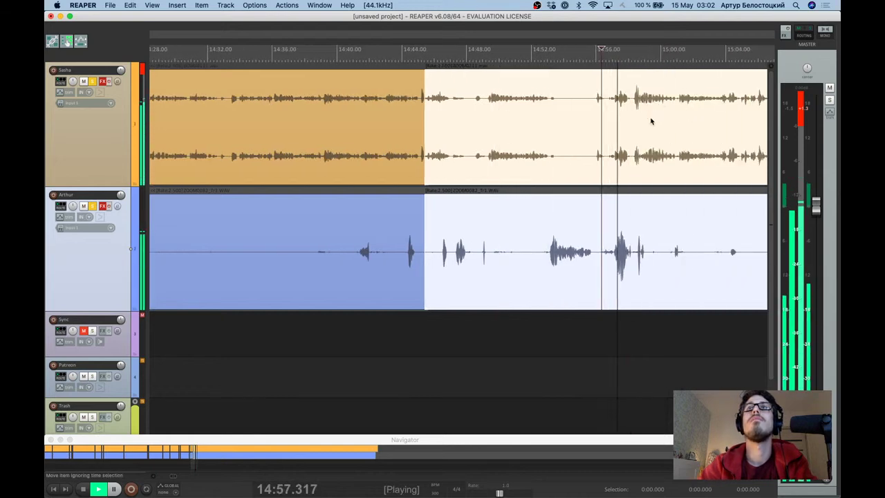
{"action": "scroll", "coordinate": [649, 118], "scroll_direction": "up", "scroll_amount": 3}
{"action": "scroll", "coordinate": [653, 138], "scroll_direction": "up", "scroll_amount": 2}
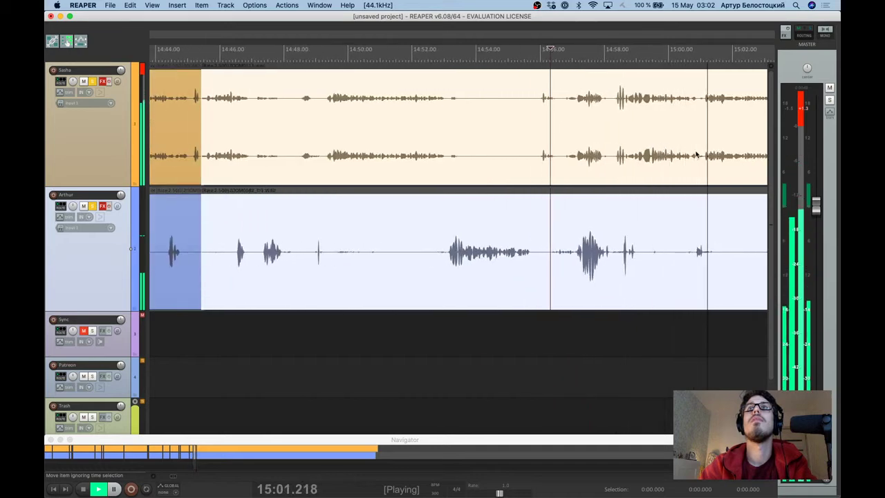
{"action": "scroll", "coordinate": [688, 153], "scroll_direction": "up", "scroll_amount": 1}
{"action": "key", "text": "ctrl+space"}
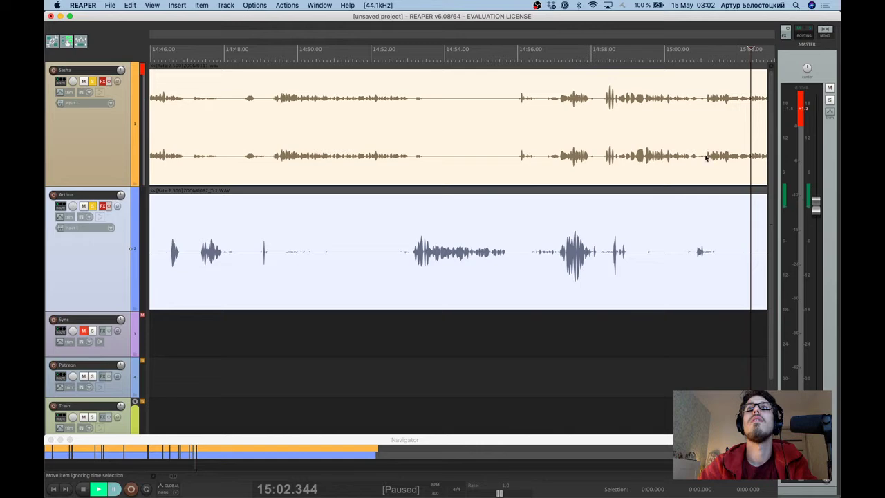
Split both speaker tracks at about 15:01.1 and delete the section between 14:45.4 and 15:01.1, closing the gap.
{"action": "left_click", "coordinate": [706, 191]}
{"action": "key", "text": "super+a"}
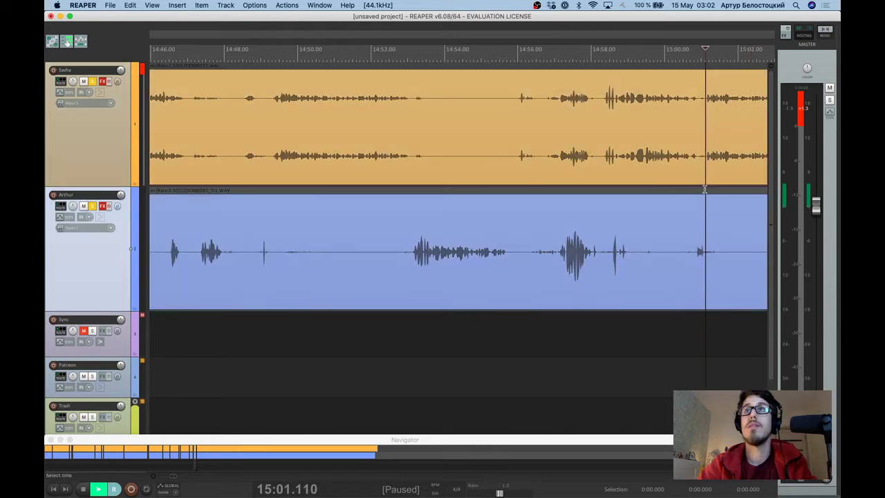
{"action": "key", "text": "s"}
{"action": "scroll", "coordinate": [676, 211], "scroll_direction": "down", "scroll_amount": 3}
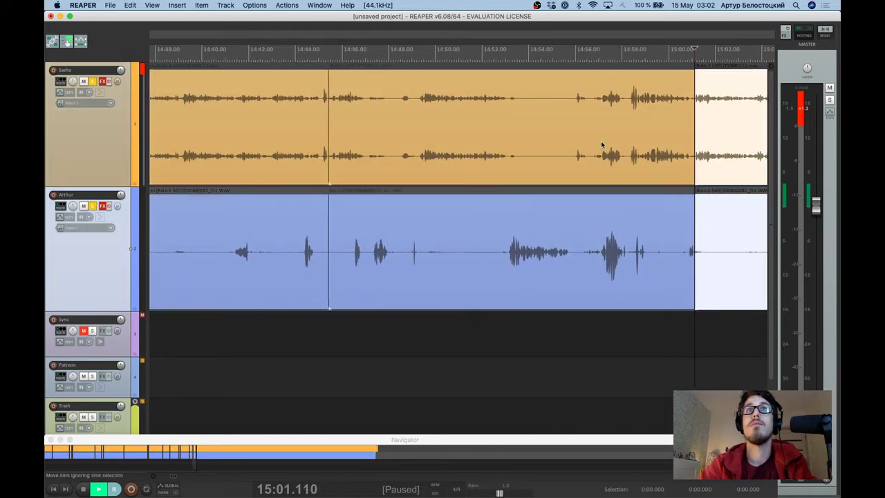
{"action": "left_click", "coordinate": [602, 145]}
{"action": "key", "text": "Delete"}
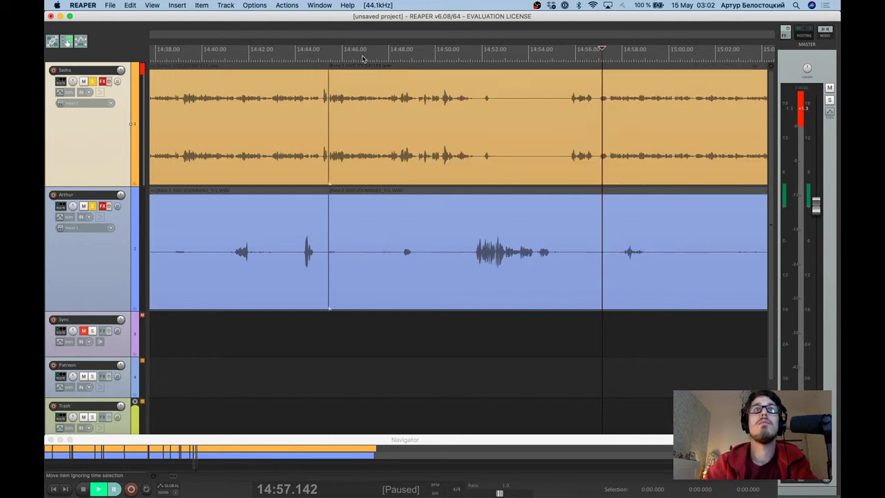
Add a marker at 14:45.427 named with the speaker's first name plus "Sync", and listen from it to about 14:50.5.
{"action": "left_click", "coordinate": [328, 52]}
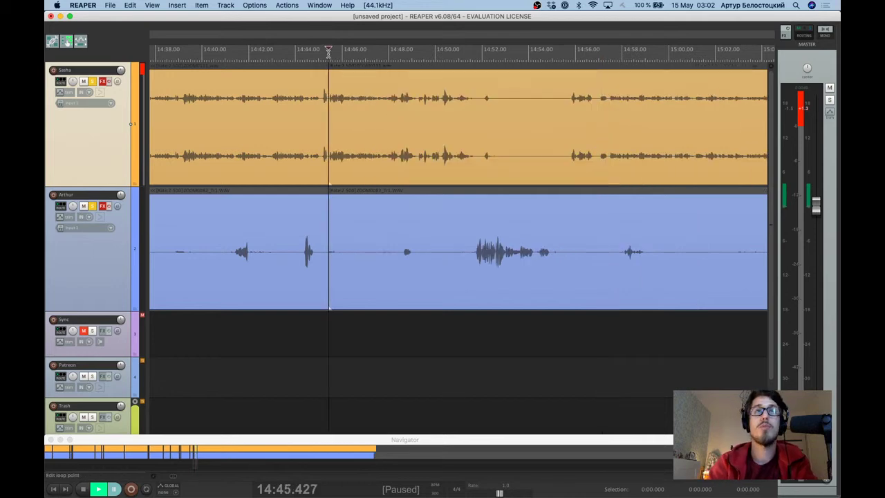
{"action": "key", "text": "shift+m"}
{"action": "type", "text": "Nik"}
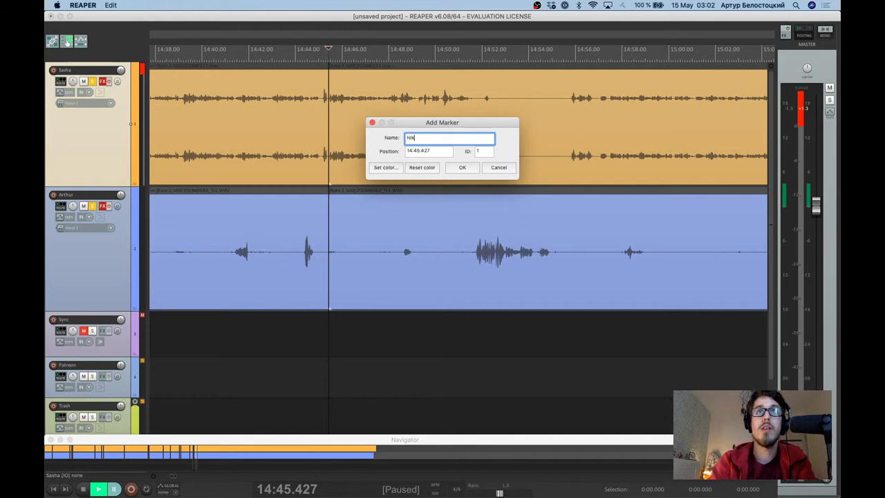
{"action": "type", "text": "ita Sync"}
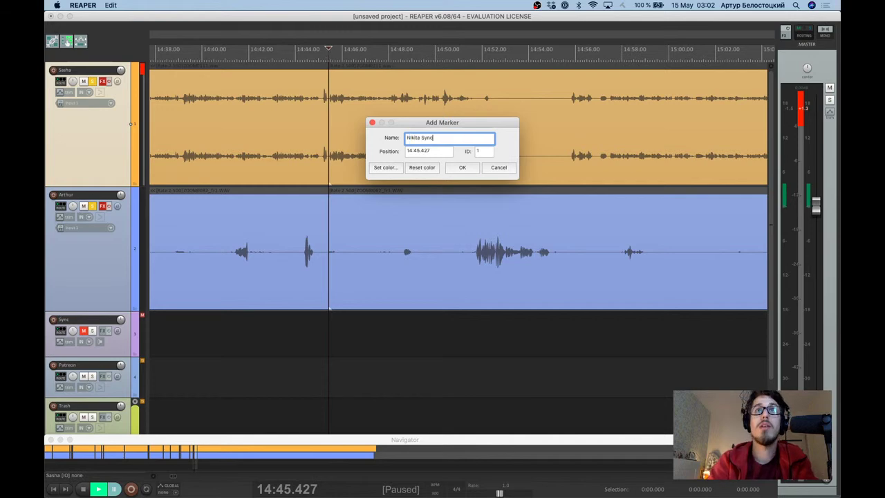
{"action": "key", "text": "Return"}
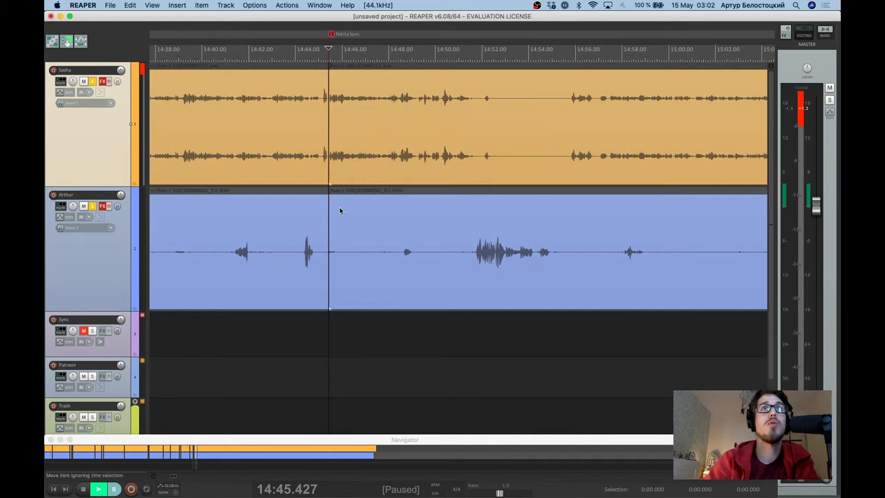
{"action": "key", "text": "space"}
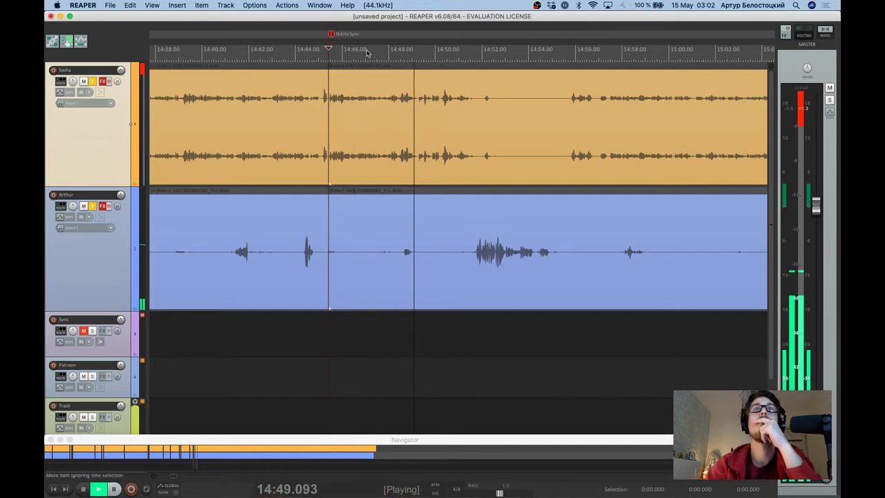
{"action": "key", "text": "ctrl+space"}
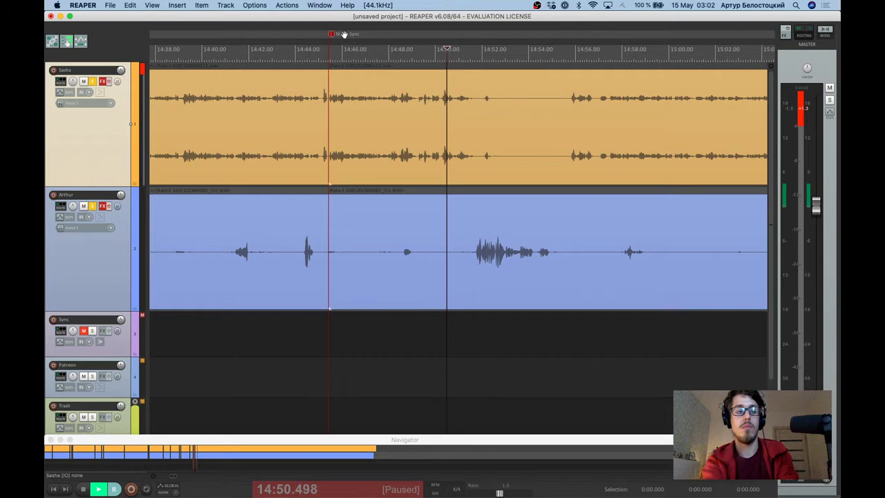
Force quit the Podcasts and Audio MIDI Setup applications.
{"action": "key", "text": "super+alt+Escape"}
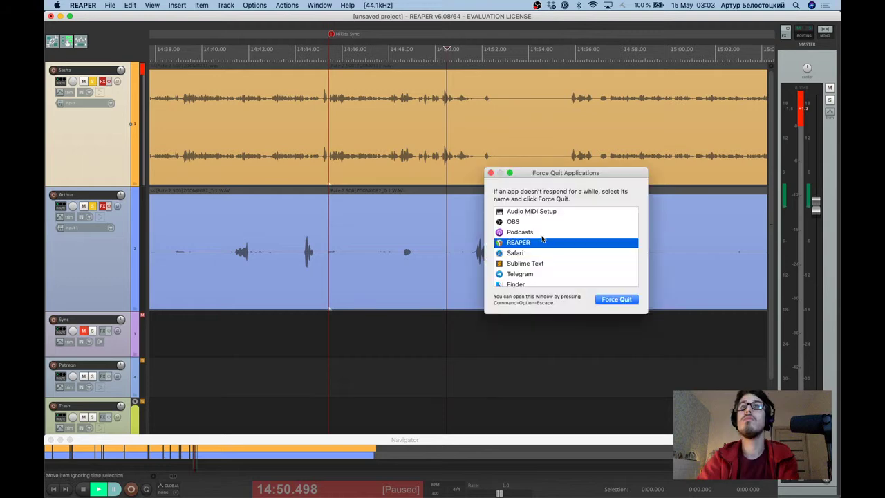
{"action": "left_click", "coordinate": [543, 233]}
{"action": "key", "text": "Return"}
{"action": "key", "text": "Return"}
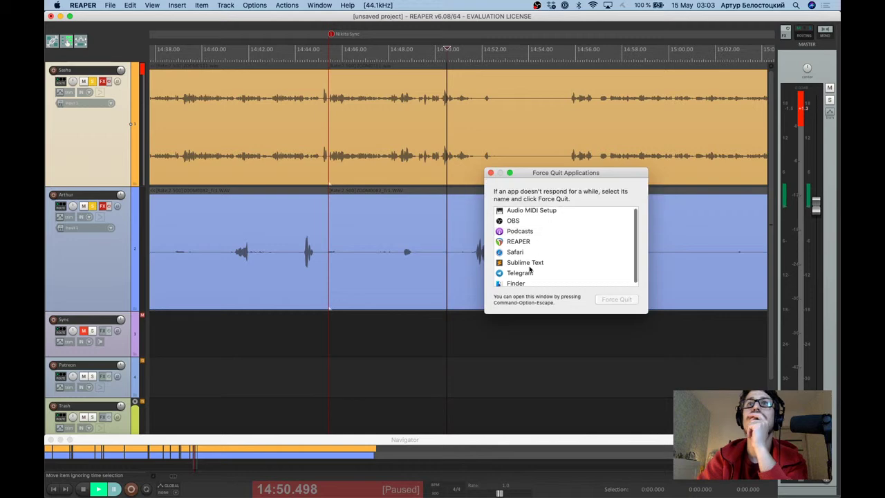
{"action": "key", "text": "Down"}
{"action": "key", "text": "Return"}
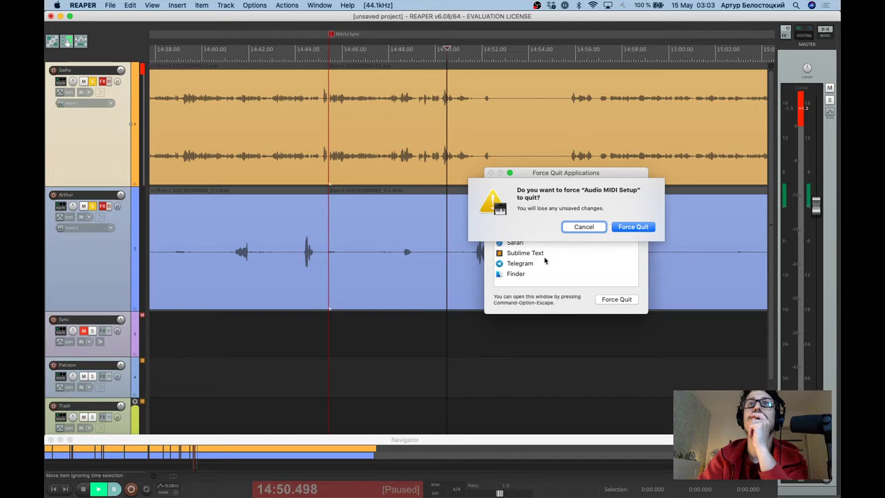
{"action": "key", "text": "Return"}
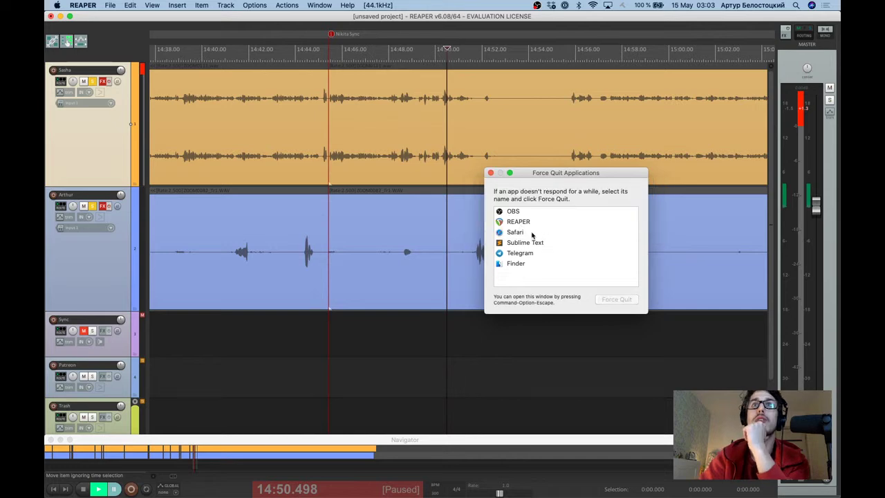
Force quit Safari and close the Force Quit Applications window.
{"action": "left_click", "coordinate": [531, 235]}
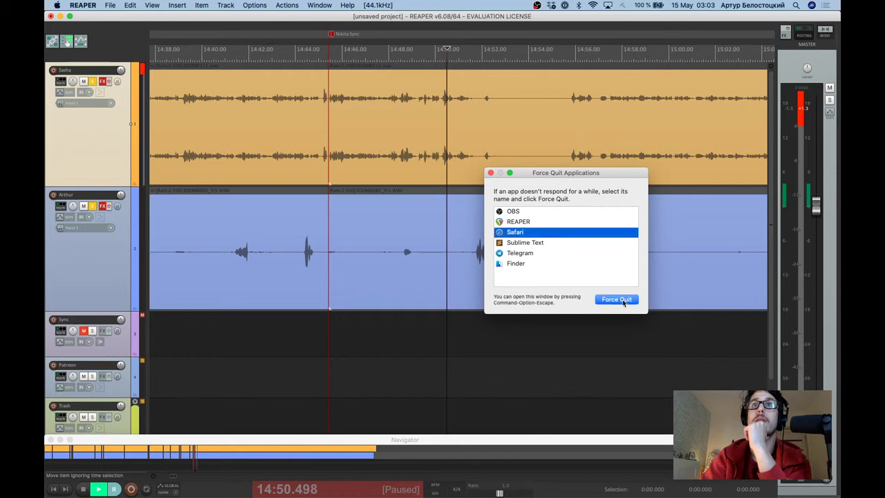
{"action": "left_click", "coordinate": [617, 300]}
{"action": "key", "text": "Return"}
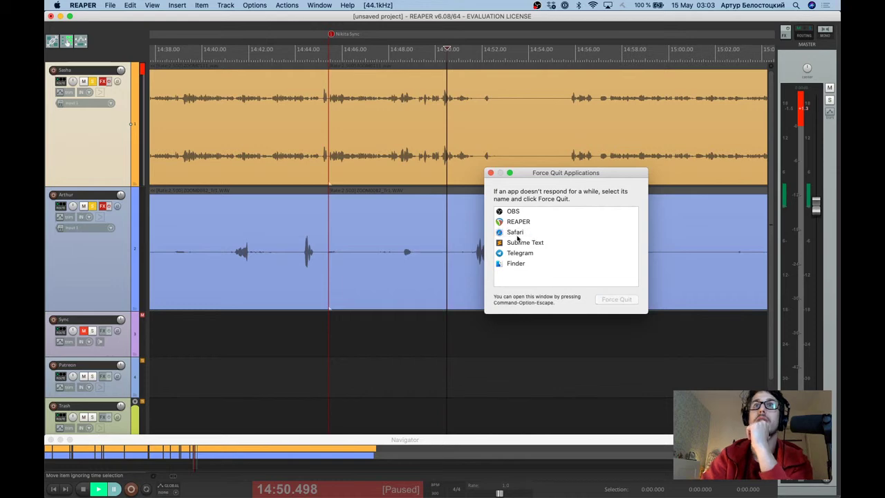
{"action": "left_click", "coordinate": [516, 233]}
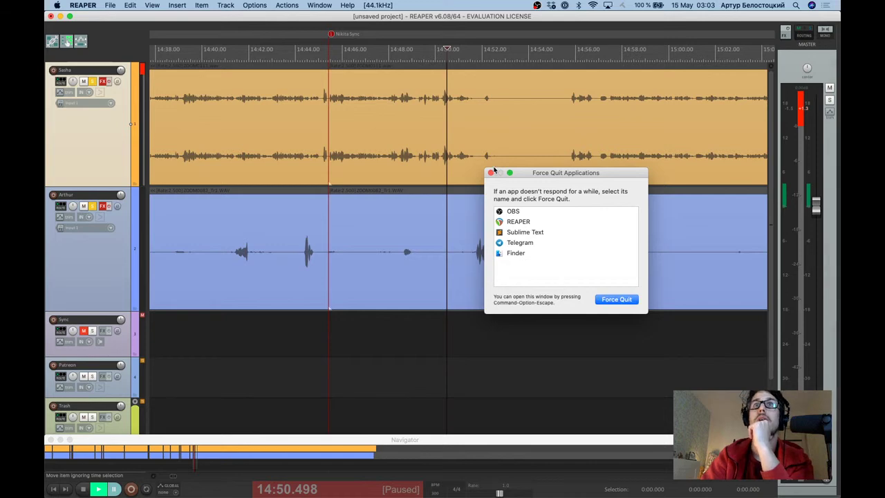
{"action": "left_click", "coordinate": [491, 172]}
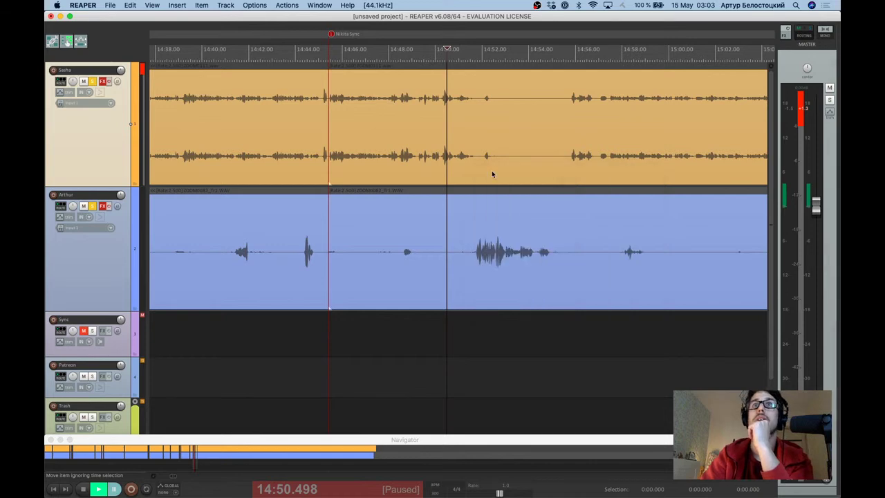
Listen to both speaker tracks from about 14:49.4 to 15:09.
{"action": "left_click", "coordinate": [419, 52]}
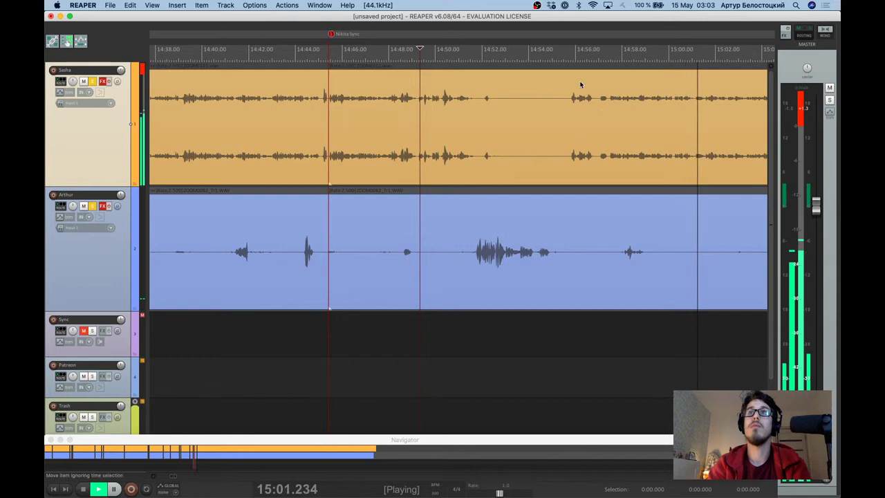
{"action": "scroll", "coordinate": [581, 84], "scroll_direction": "down", "scroll_amount": 3}
{"action": "scroll", "coordinate": [590, 192], "scroll_direction": "right", "scroll_amount": 2}
{"action": "scroll", "coordinate": [590, 193], "scroll_direction": "down", "scroll_amount": 3}
{"action": "scroll", "coordinate": [591, 191], "scroll_direction": "right", "scroll_amount": 2}
{"action": "scroll", "coordinate": [590, 189], "scroll_direction": "down", "scroll_amount": 3}
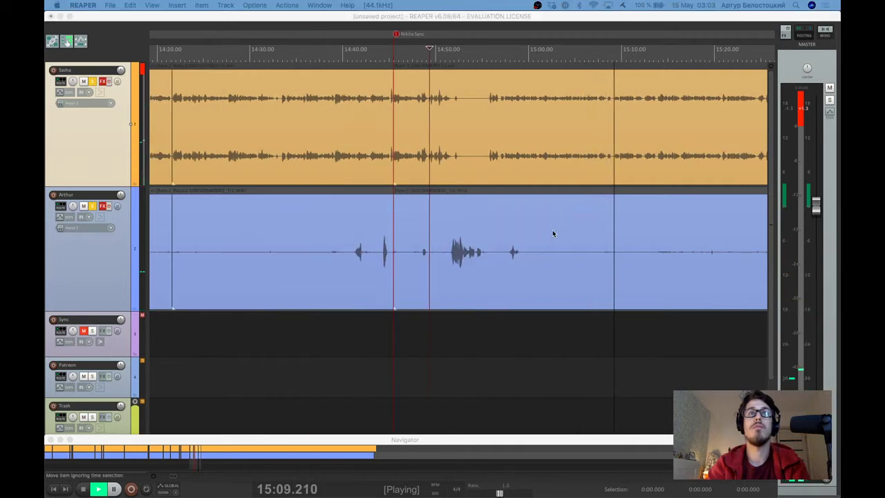
Switch to Sublime Text and add the outline line "– Факап с смс-рекламой" below "Доставка за 30 минут", followed by a blank line.
{"action": "key", "text": "super+Tab"}
{"action": "key", "text": "super+Tab"}
{"action": "key", "text": "super+Tab"}
{"action": "type", "text": "AF"}
{"action": "key", "text": "BackSpace"}
{"action": "key", "text": "BackSpace"}
{"action": "type", "text": "Ф"}
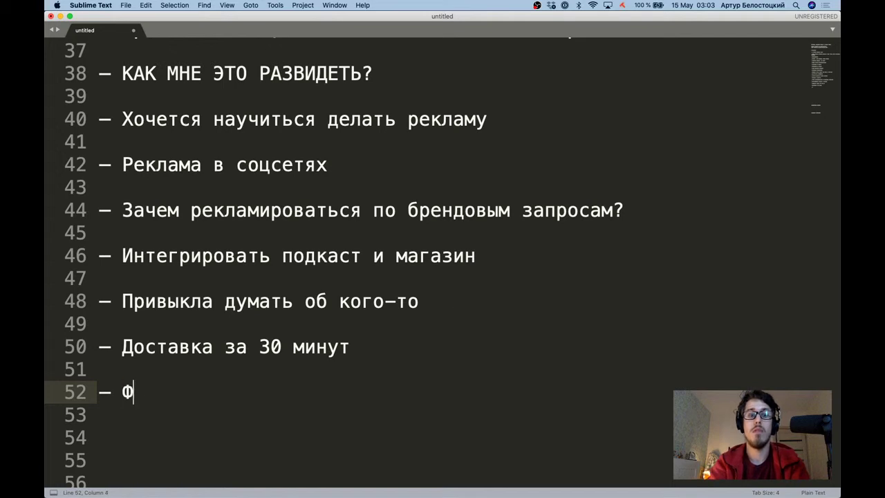
{"action": "type", "text": "акап с смс-рекламой"}
{"action": "key", "text": "Return"}
{"action": "key", "text": "Return"}
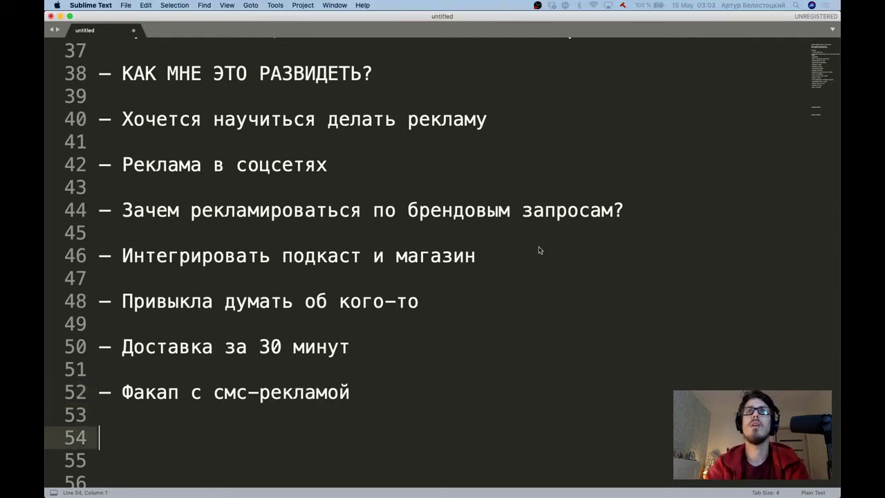
Switch to REAPER and listen on to about 15:41, examining the waveforms of both tracks through to the end of the recording.
{"action": "key", "text": "super+Tab"}
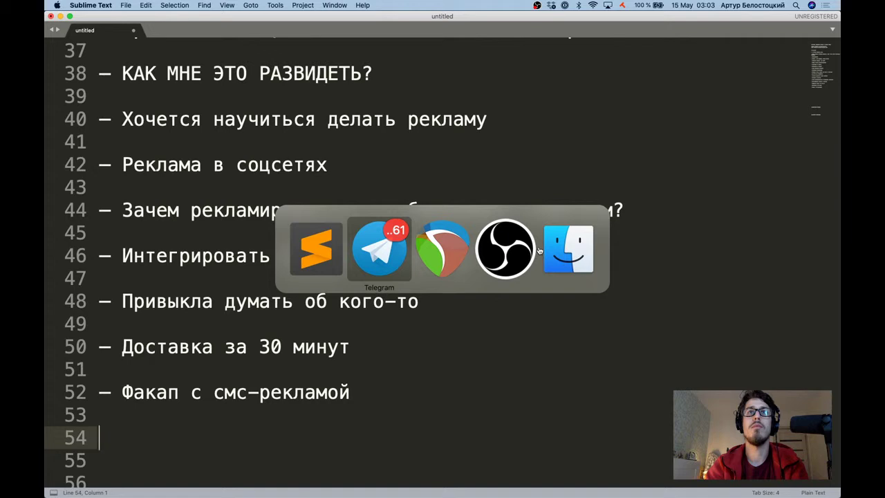
{"action": "key", "text": "super+Tab"}
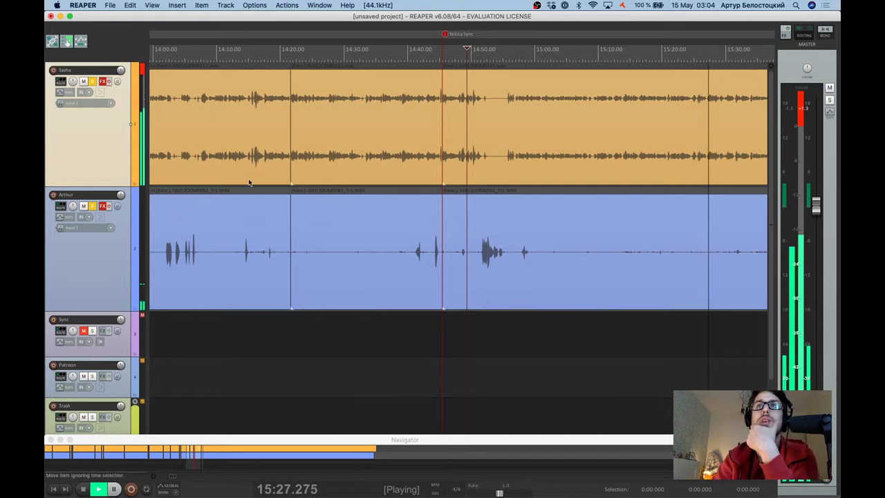
{"action": "scroll", "coordinate": [584, 227], "scroll_direction": "right", "scroll_amount": 3}
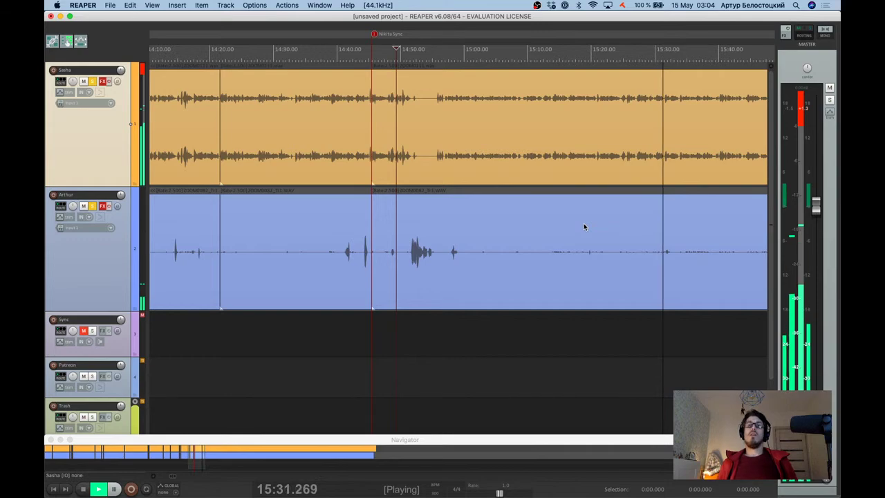
{"action": "scroll", "coordinate": [583, 226], "scroll_direction": "down", "scroll_amount": 2}
{"action": "scroll", "coordinate": [584, 225], "scroll_direction": "down", "scroll_amount": 6}
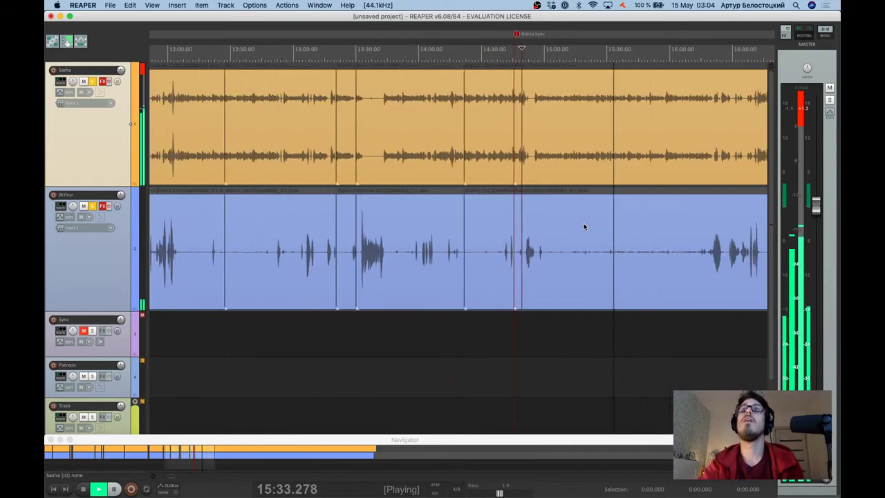
{"action": "scroll", "coordinate": [584, 226], "scroll_direction": "right", "scroll_amount": 5}
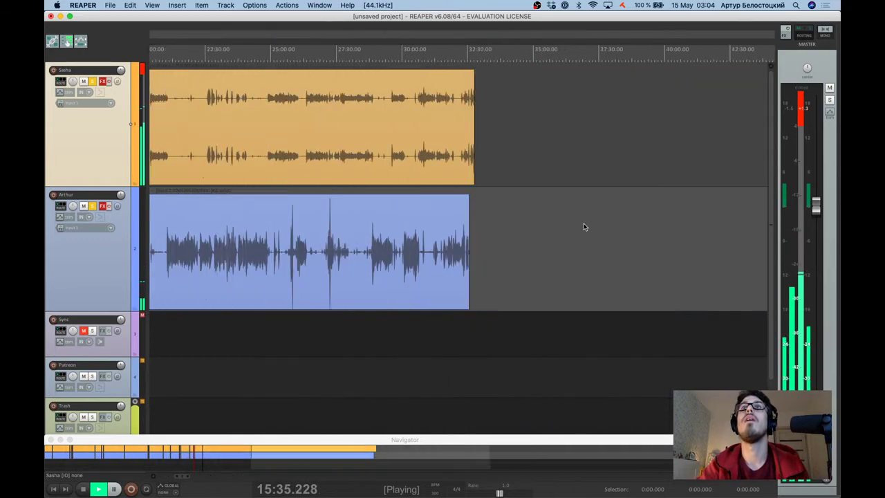
{"action": "scroll", "coordinate": [564, 223], "scroll_direction": "left", "scroll_amount": 10}
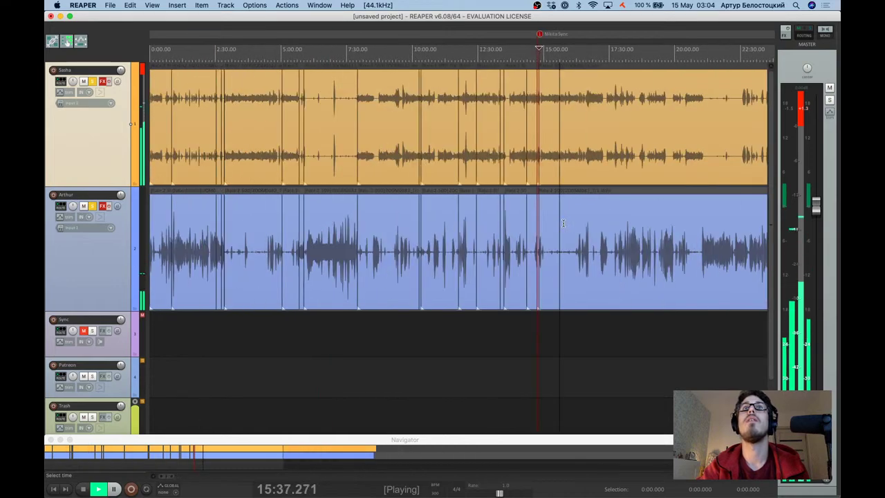
{"action": "scroll", "coordinate": [563, 223], "scroll_direction": "right", "scroll_amount": 2}
{"action": "scroll", "coordinate": [526, 135], "scroll_direction": "up", "scroll_amount": 3}
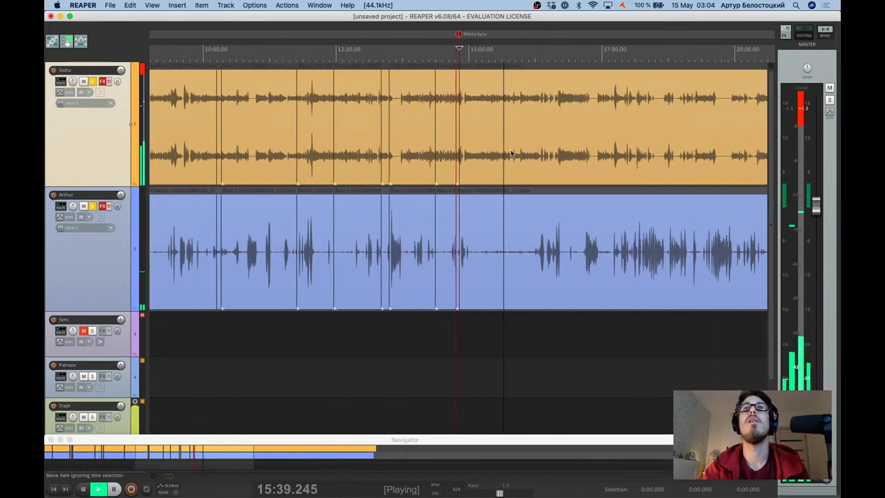
{"action": "scroll", "coordinate": [496, 168], "scroll_direction": "up", "scroll_amount": 3}
{"action": "scroll", "coordinate": [496, 169], "scroll_direction": "up", "scroll_amount": 2}
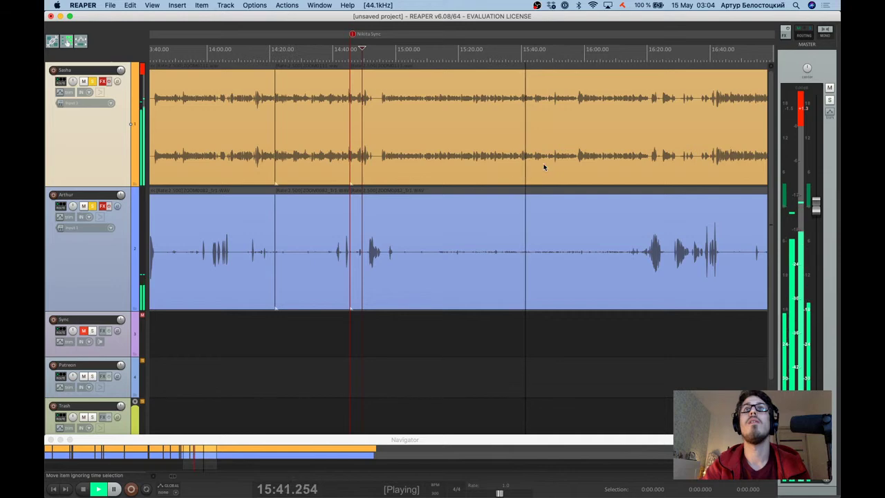
{"action": "scroll", "coordinate": [545, 166], "scroll_direction": "up", "scroll_amount": 2}
Switch to Sublime Text and add the outline line "– Хочу получить новый результат, иногда лажаю", followed by a blank line.
{"action": "key", "text": "super+Tab"}
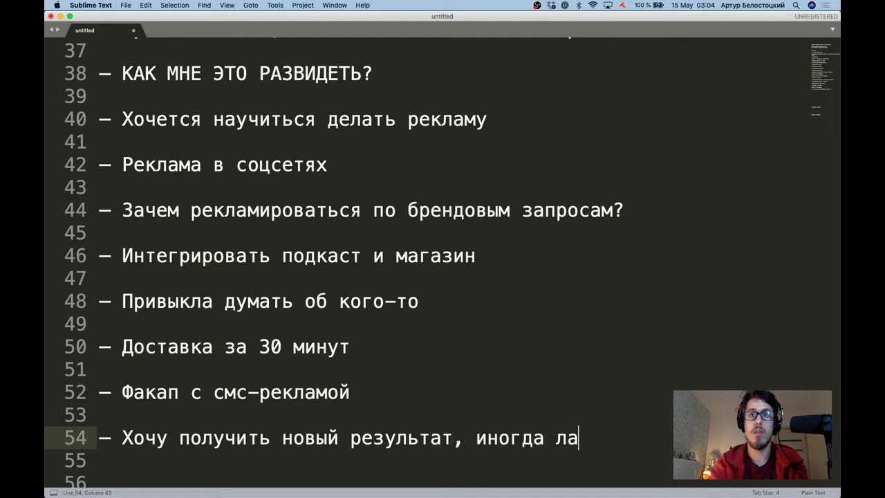
{"action": "key", "text": "Return"}
{"action": "key", "text": "Return"}
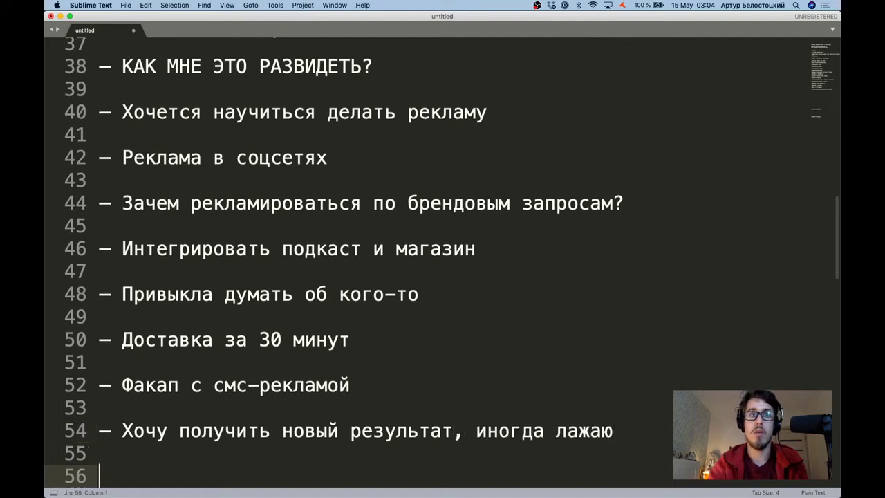
Listen on in REAPER to about 16:03, and add the line "– ТИКТОООК" to the outline in Sublime Text.
{"action": "key", "text": "super+Tab"}
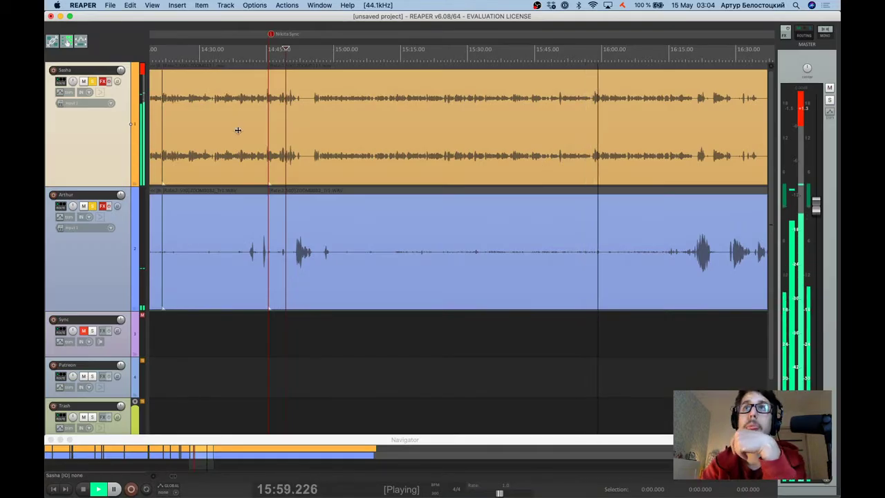
{"action": "scroll", "coordinate": [625, 178], "scroll_direction": "right", "scroll_amount": 2}
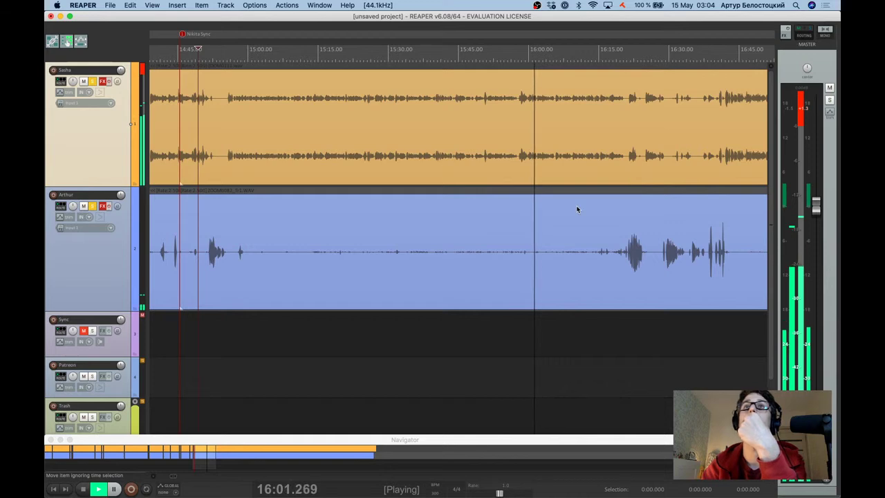
{"action": "scroll", "coordinate": [577, 208], "scroll_direction": "up", "scroll_amount": 3}
{"action": "scroll", "coordinate": [577, 209], "scroll_direction": "down", "scroll_amount": 2}
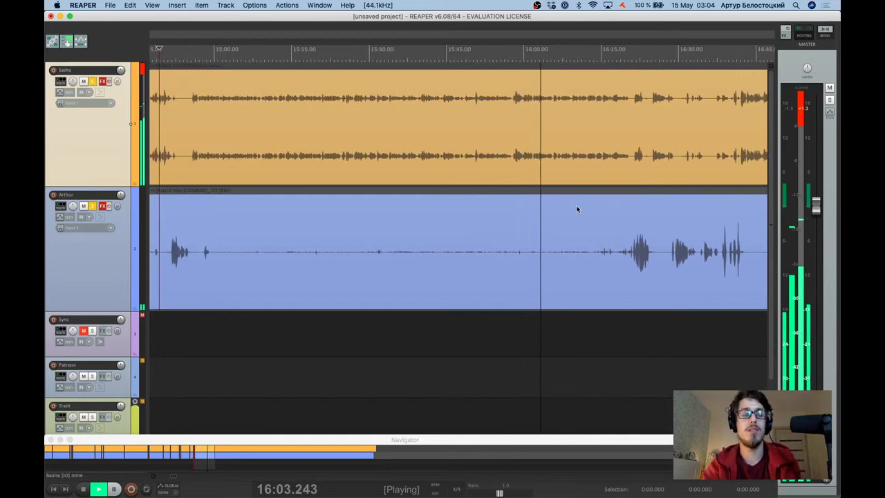
{"action": "key", "text": "super+Tab"}
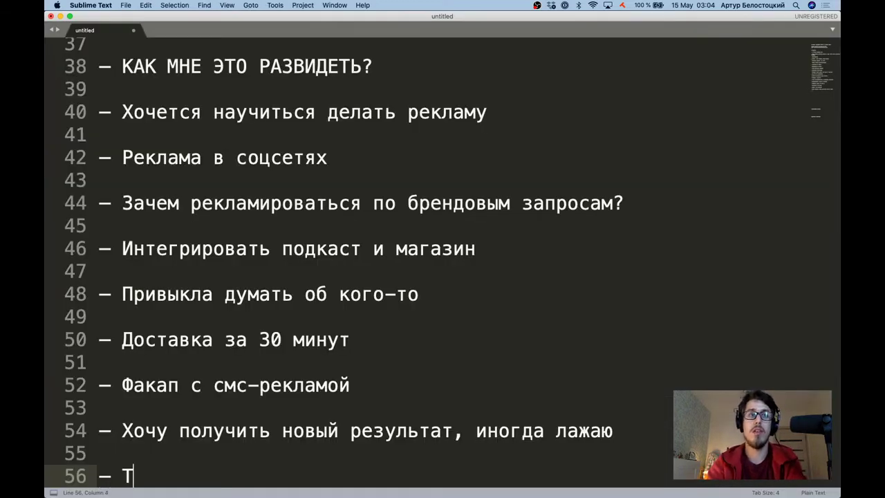
{"action": "key", "text": "Return"}
{"action": "key", "text": "Return"}
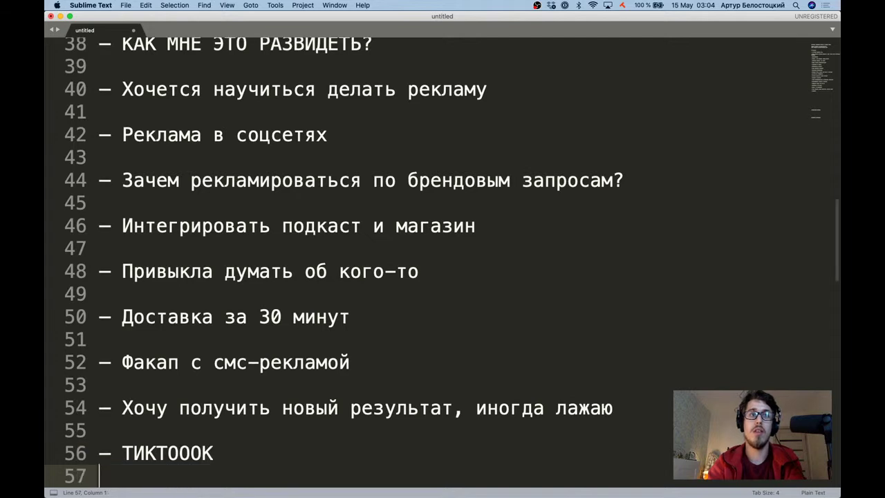
Switch to REAPER and audition the passage between about 16:16 and 16:27 to find where the second speaker comes in.
{"action": "key", "text": "super+Tab"}
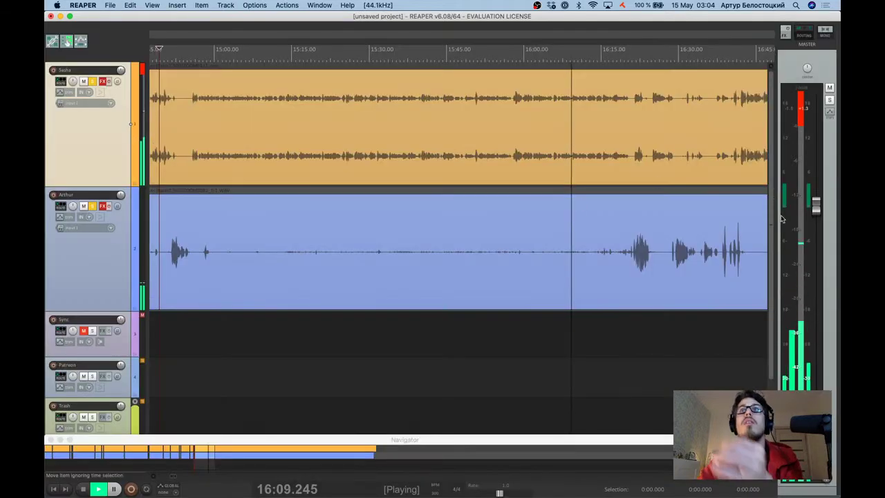
{"action": "left_click", "coordinate": [551, 57]}
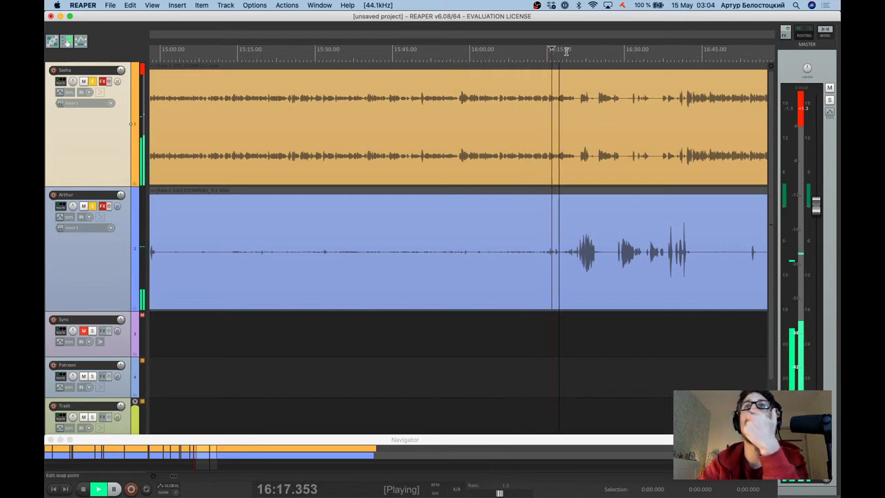
{"action": "left_click", "coordinate": [575, 54]}
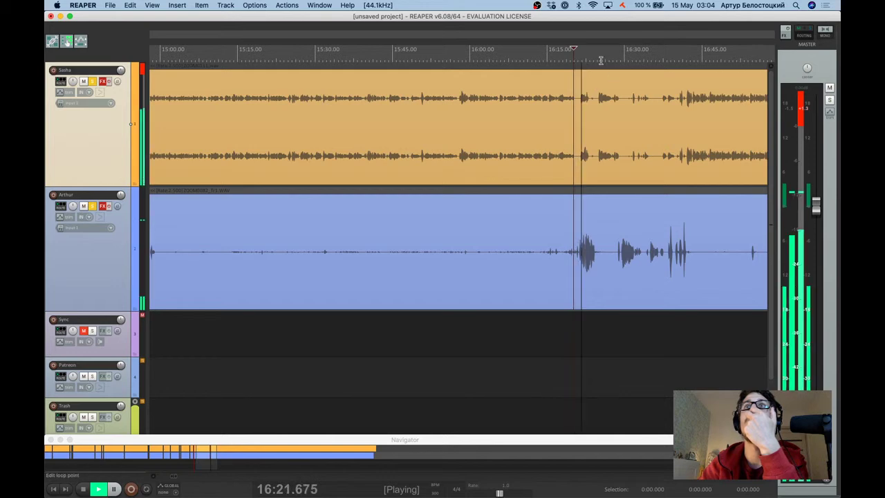
{"action": "left_click", "coordinate": [601, 59]}
{"action": "scroll", "coordinate": [629, 80], "scroll_direction": "right", "scroll_amount": 2}
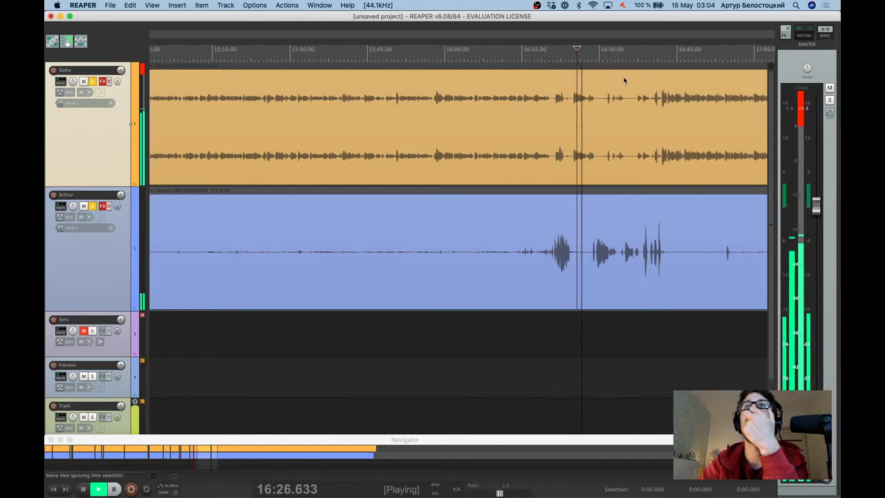
{"action": "left_click", "coordinate": [559, 55]}
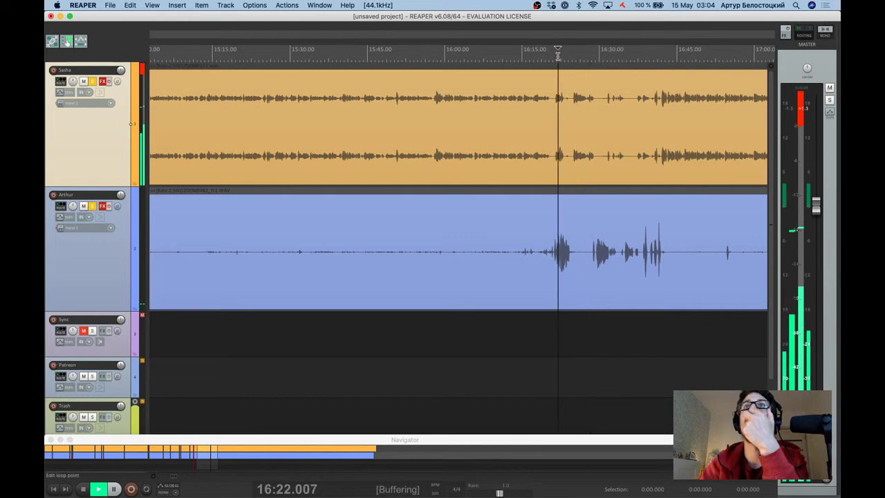
{"action": "scroll", "coordinate": [557, 54], "scroll_direction": "up", "scroll_amount": 3}
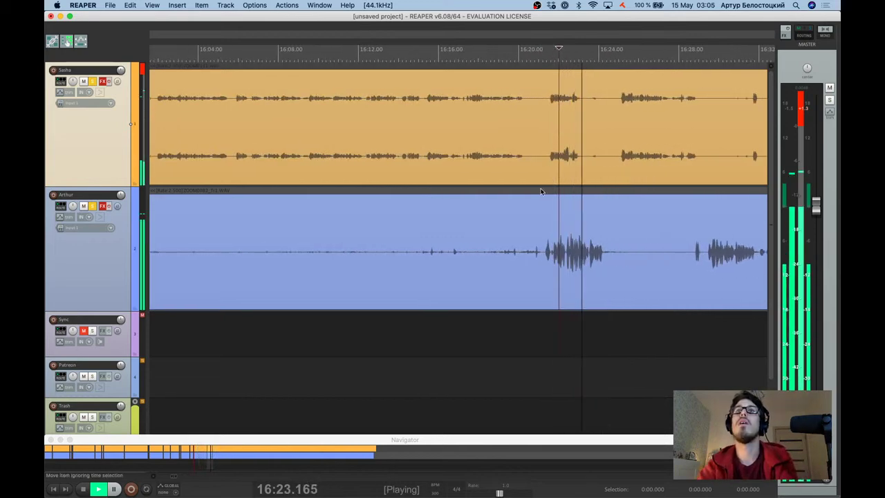
Split the second speaker's track at 16:21.255, just before the speech burst.
{"action": "key", "text": "ctrl+space"}
{"action": "left_click", "coordinate": [544, 255]}
{"action": "scroll", "coordinate": [544, 256], "scroll_direction": "up", "scroll_amount": 2}
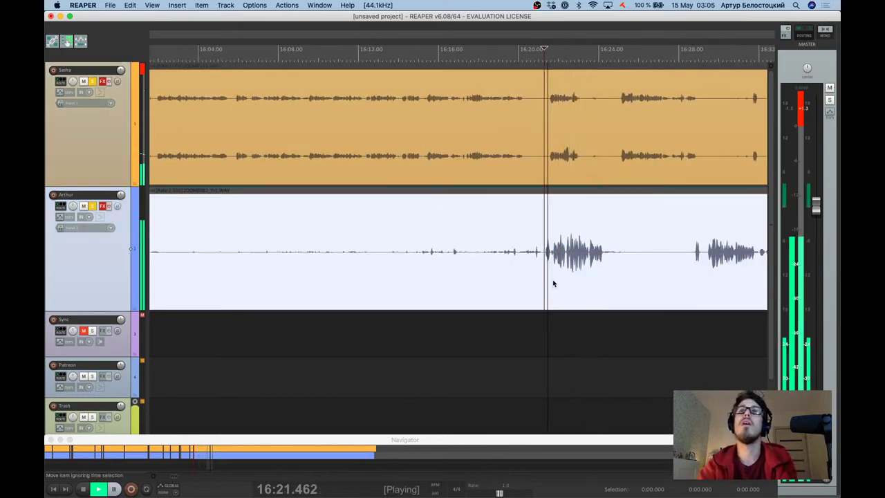
{"action": "key", "text": "ctrl+space"}
{"action": "left_click", "coordinate": [544, 255]}
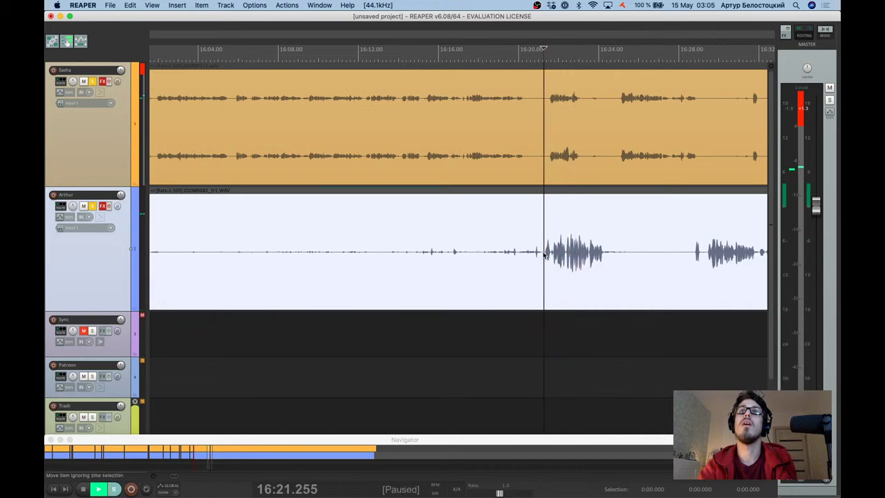
{"action": "key", "text": "s"}
{"action": "key", "text": "ctrl+space"}
{"action": "scroll", "coordinate": [681, 61], "scroll_direction": "down", "scroll_amount": 2}
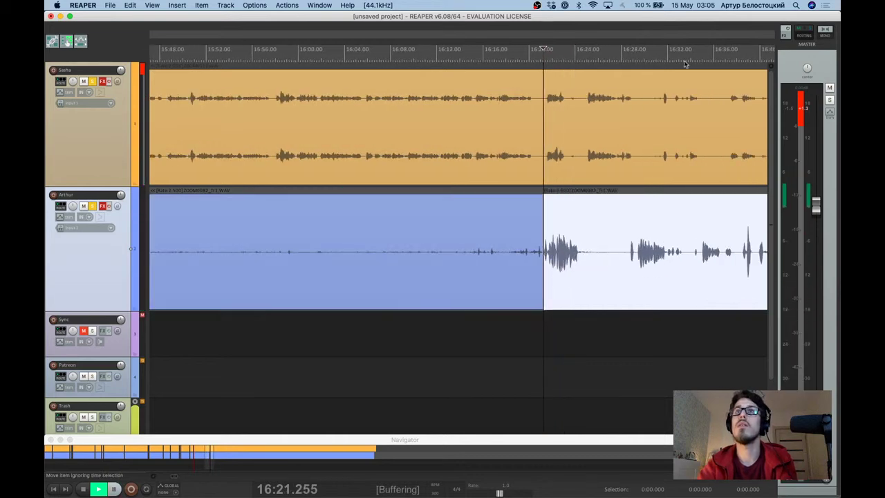
Audition the passage between about 16:32 and 16:42 to find the end of the unwanted section.
{"action": "left_click", "coordinate": [677, 60]}
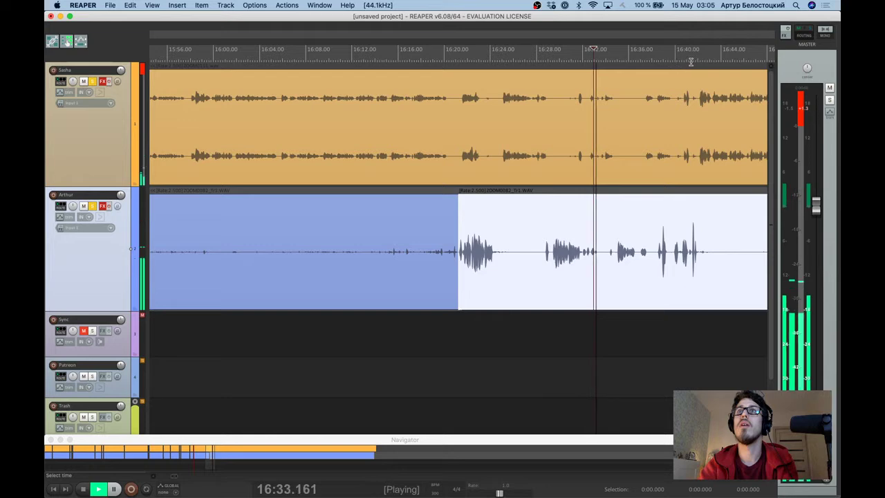
{"action": "scroll", "coordinate": [622, 62], "scroll_direction": "right", "scroll_amount": 3}
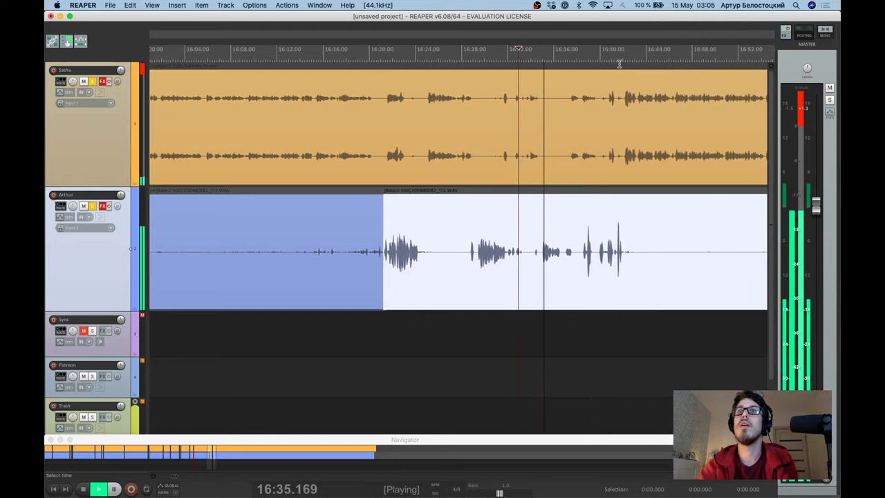
{"action": "left_click", "coordinate": [622, 54]}
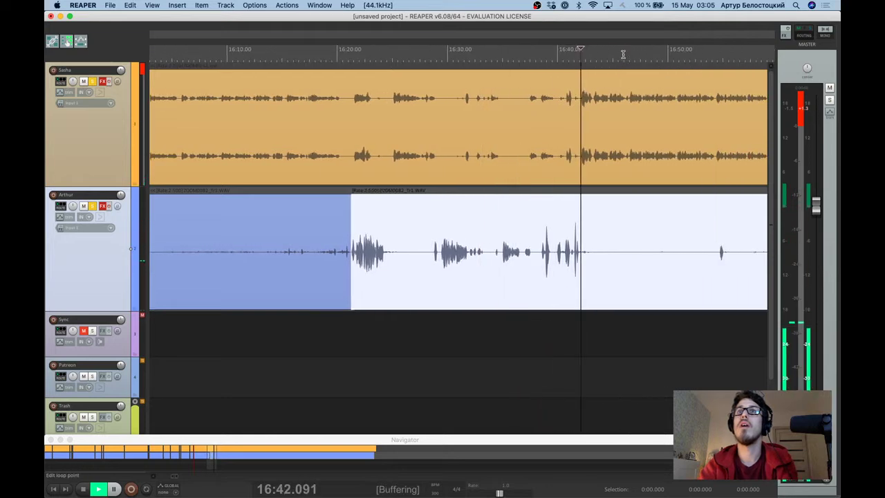
{"action": "scroll", "coordinate": [623, 54], "scroll_direction": "up", "scroll_amount": 2}
{"action": "scroll", "coordinate": [582, 139], "scroll_direction": "up", "scroll_amount": 3}
{"action": "left_click", "coordinate": [499, 57]}
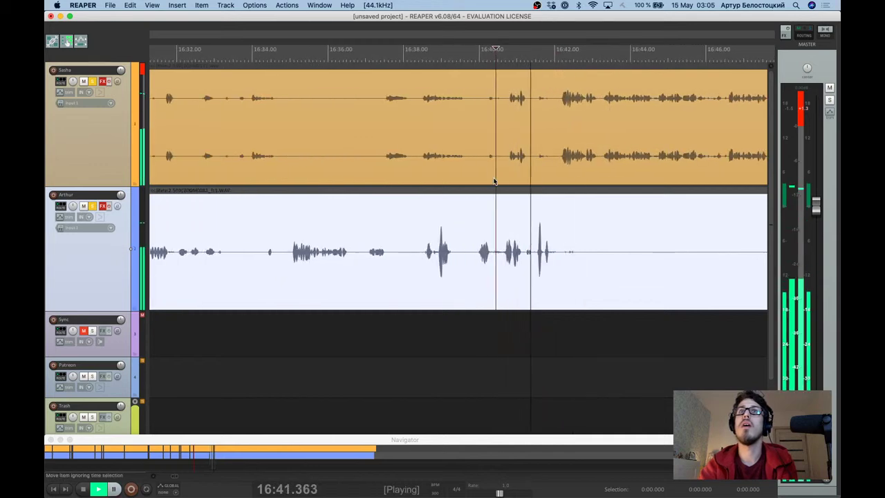
Listen from about 16:37.5 and split both speaker tracks at 16:39.893.
{"action": "key", "text": "space"}
{"action": "scroll", "coordinate": [389, 87], "scroll_direction": "up", "scroll_amount": 2}
{"action": "left_click", "coordinate": [389, 80]}
{"action": "left_click", "coordinate": [385, 81]}
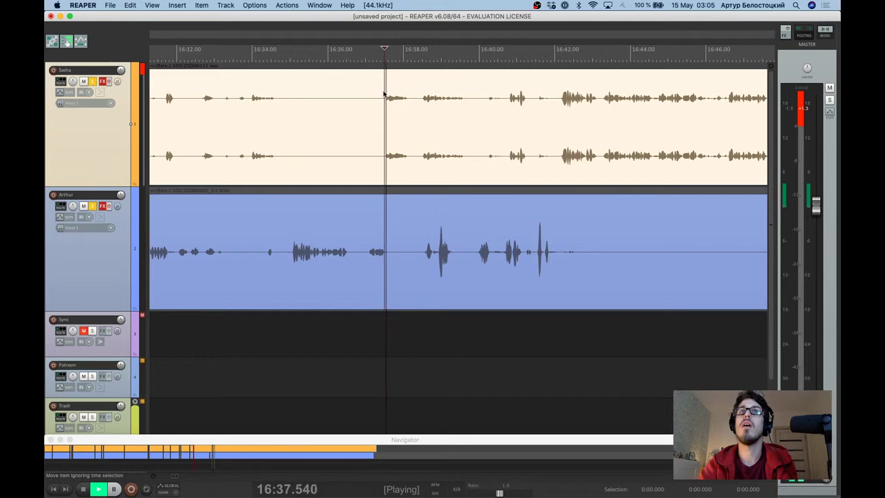
{"action": "scroll", "coordinate": [383, 143], "scroll_direction": "up", "scroll_amount": 4}
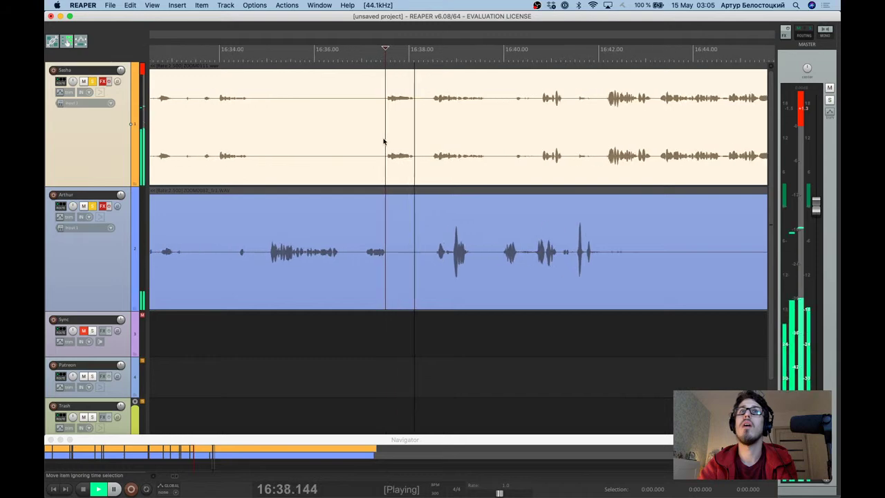
{"action": "key", "text": "space"}
{"action": "left_click", "coordinate": [576, 198]}
{"action": "key", "text": "s"}
{"action": "scroll", "coordinate": [576, 188], "scroll_direction": "down", "scroll_amount": 3}
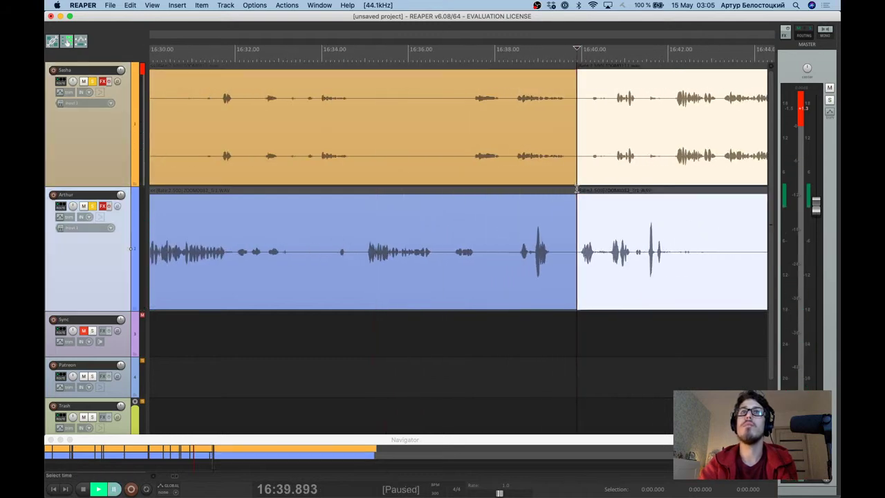
Cut the section between 16:21.255 and 16:39.893 out of both speaker tracks, closing the gap.
{"action": "left_click", "coordinate": [464, 164]}
{"action": "scroll", "coordinate": [463, 165], "scroll_direction": "down", "scroll_amount": 2}
{"action": "scroll", "coordinate": [463, 165], "scroll_direction": "down", "scroll_amount": 2}
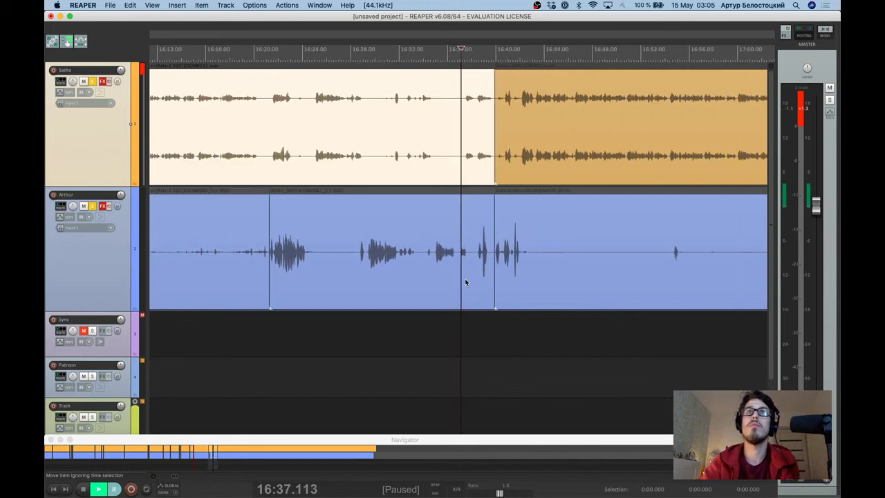
{"action": "left_click", "coordinate": [465, 282]}
{"action": "key", "text": "Delete"}
Listen across the new join from about 16:20.8 to 16:37.9.
{"action": "left_click", "coordinate": [265, 181]}
{"action": "key", "text": "space"}
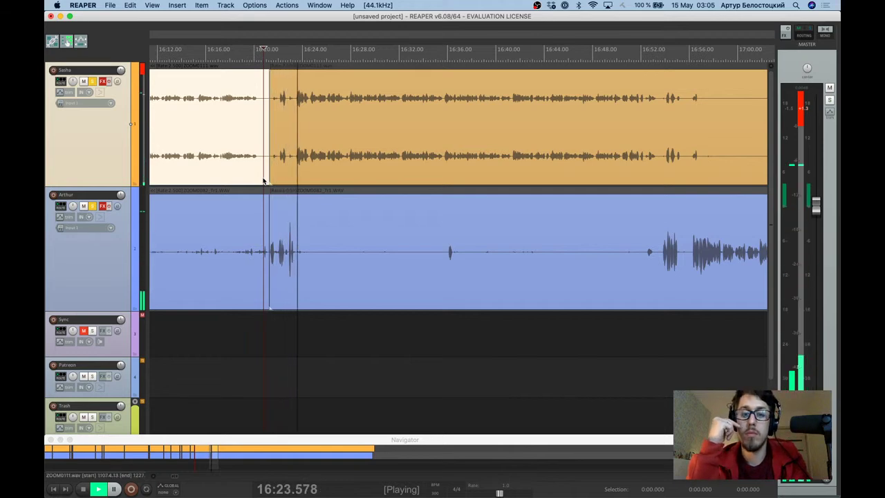
{"action": "key", "text": "super+Tab"}
{"action": "key", "text": "super+Tab"}
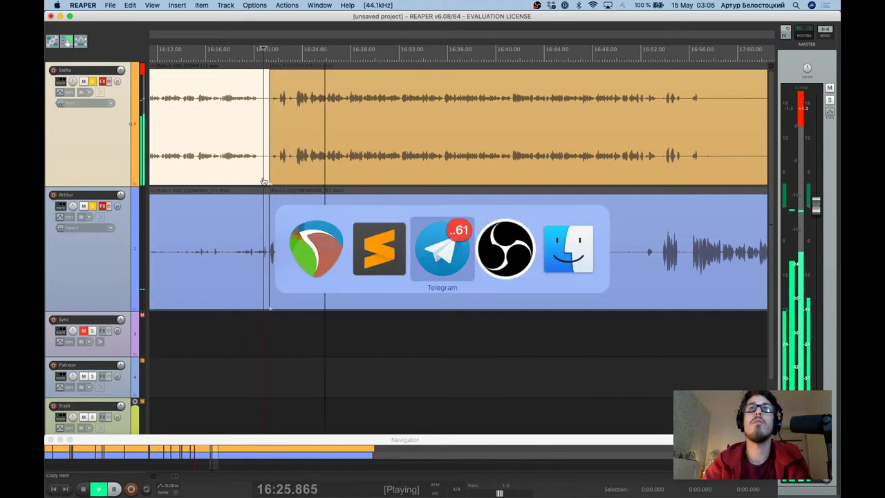
{"action": "key", "text": "Escape"}
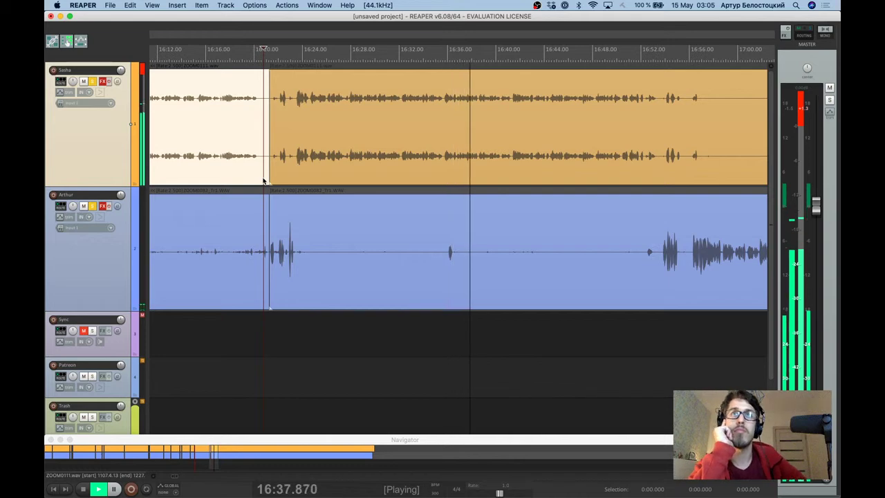
Switch to Sublime Text, complete the line 56 note as "ТИКТОООК-лайфхак" and place the cursor in the empty item on line 58.
{"action": "key", "text": "super+Tab"}
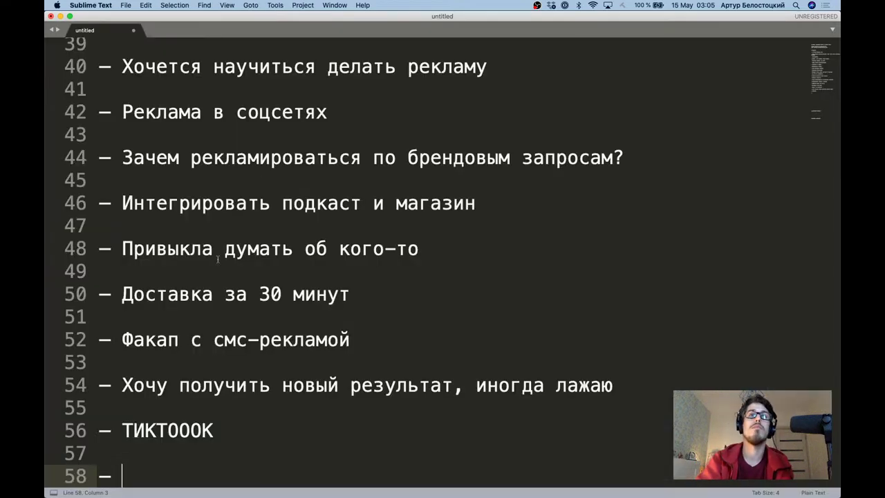
{"action": "left_click", "coordinate": [235, 437]}
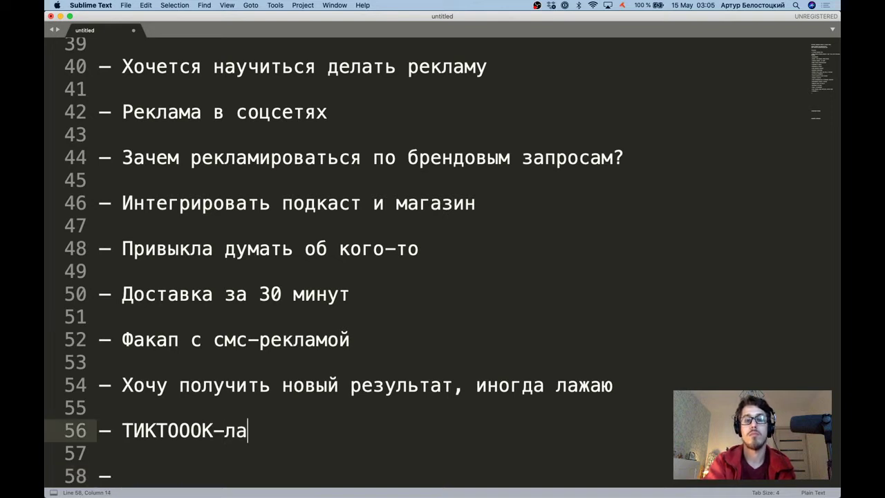
{"action": "scroll", "coordinate": [317, 294], "scroll_direction": "up", "scroll_amount": 5}
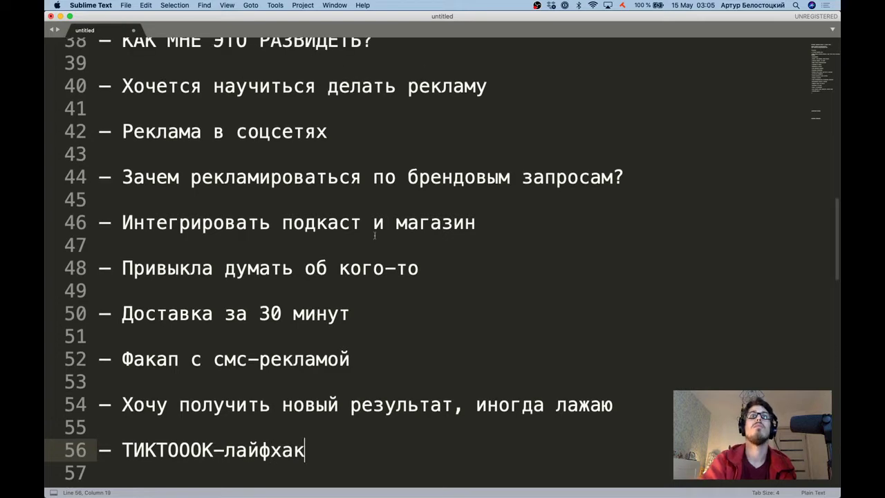
{"action": "scroll", "coordinate": [419, 179], "scroll_direction": "up", "scroll_amount": 7}
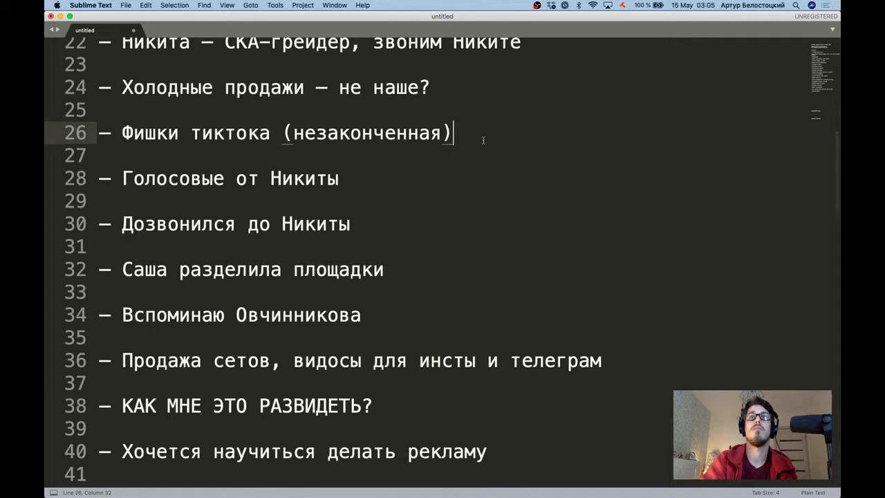
{"action": "scroll", "coordinate": [483, 139], "scroll_direction": "down", "scroll_amount": 20}
{"action": "scroll", "coordinate": [480, 149], "scroll_direction": "up", "scroll_amount": 12}
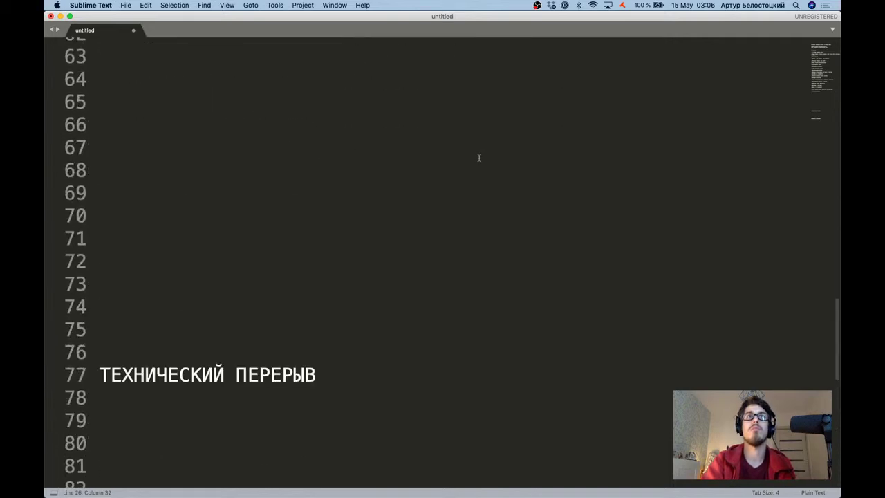
{"action": "scroll", "coordinate": [476, 161], "scroll_direction": "up", "scroll_amount": 4}
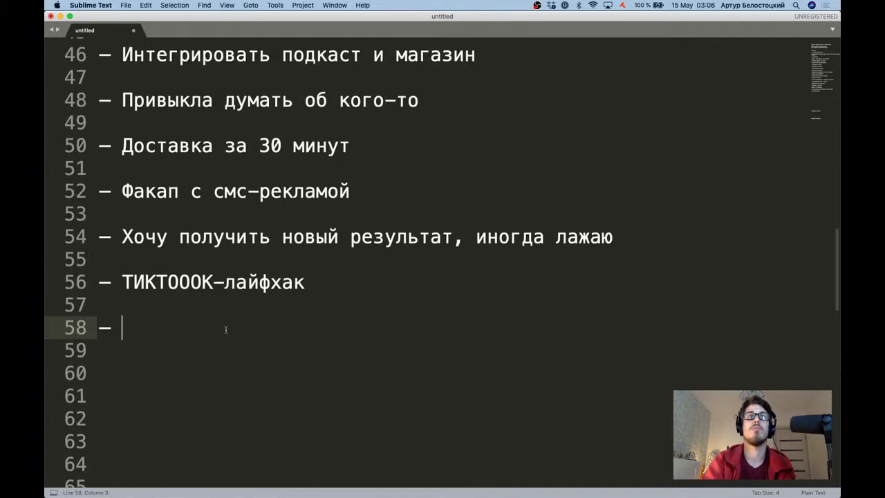
Switch back to REAPER and listen to parts of the recording between about 17:01 and 17:20.
{"action": "key", "text": "super+Tab"}
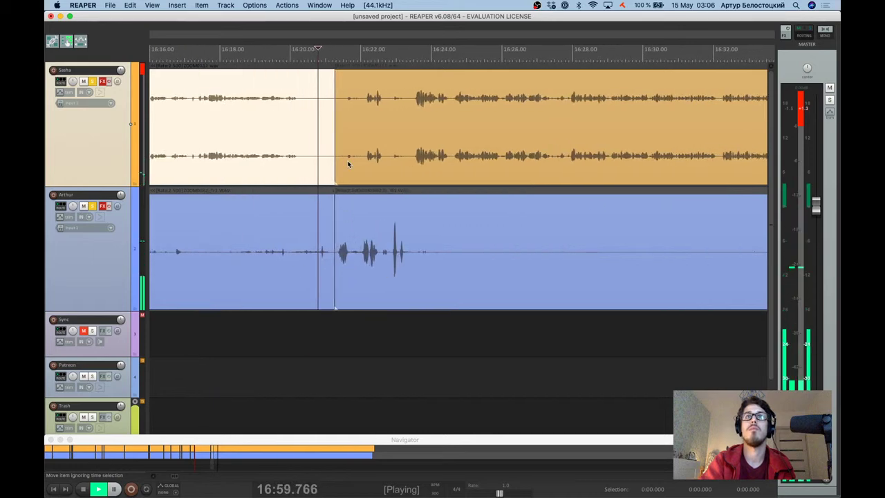
{"action": "scroll", "coordinate": [345, 151], "scroll_direction": "down", "scroll_amount": 1}
{"action": "scroll", "coordinate": [367, 247], "scroll_direction": "up", "scroll_amount": 2}
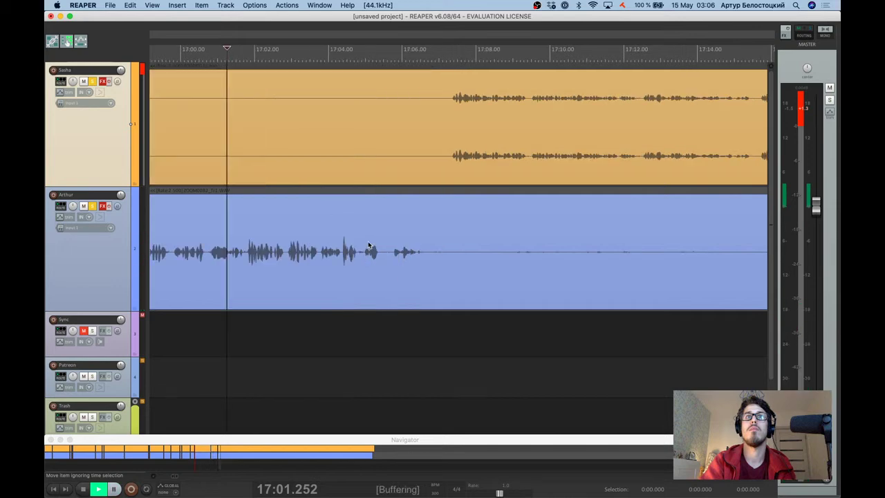
{"action": "scroll", "coordinate": [368, 246], "scroll_direction": "down", "scroll_amount": 1}
{"action": "key", "text": "ctrl+space"}
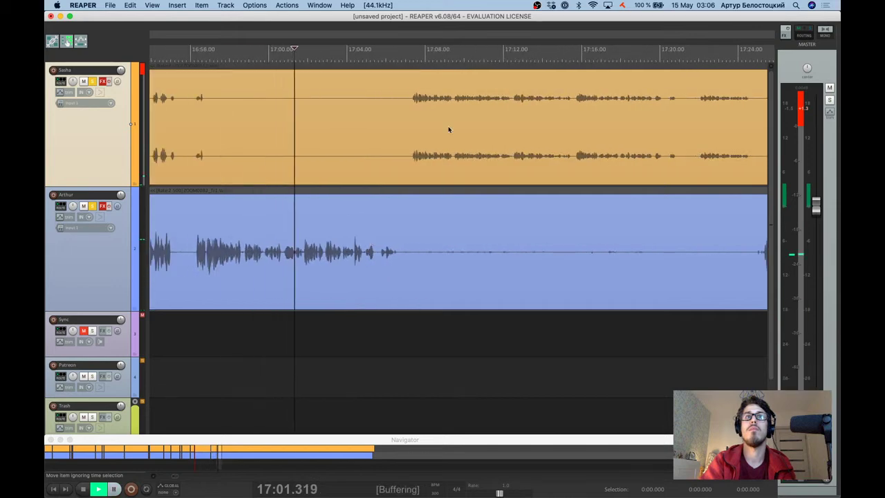
{"action": "scroll", "coordinate": [447, 126], "scroll_direction": "down", "scroll_amount": 3}
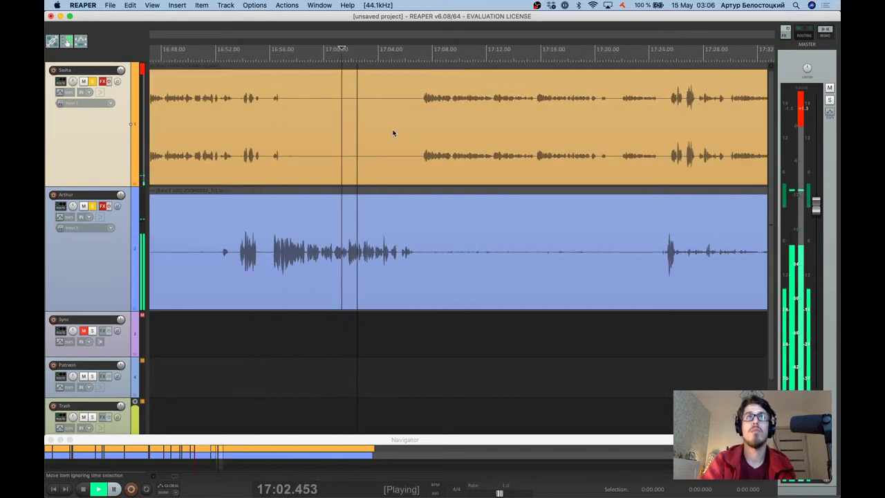
{"action": "key", "text": "ctrl+space"}
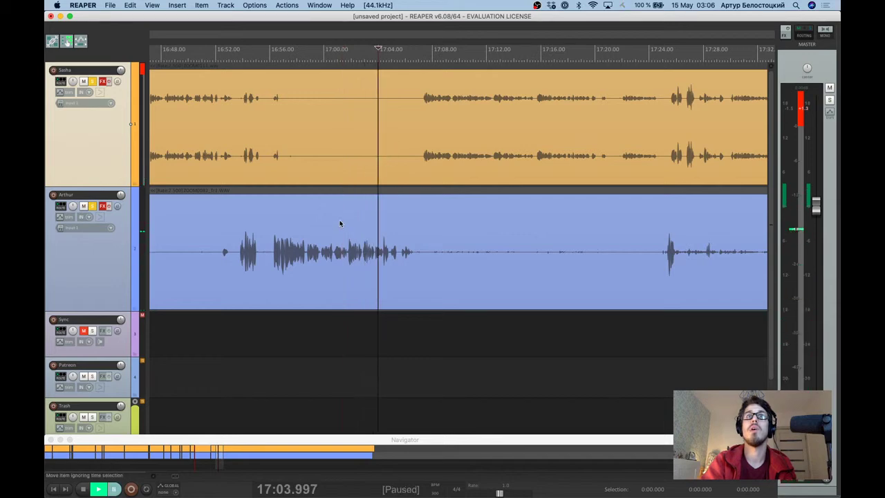
{"action": "scroll", "coordinate": [335, 226], "scroll_direction": "up", "scroll_amount": 1}
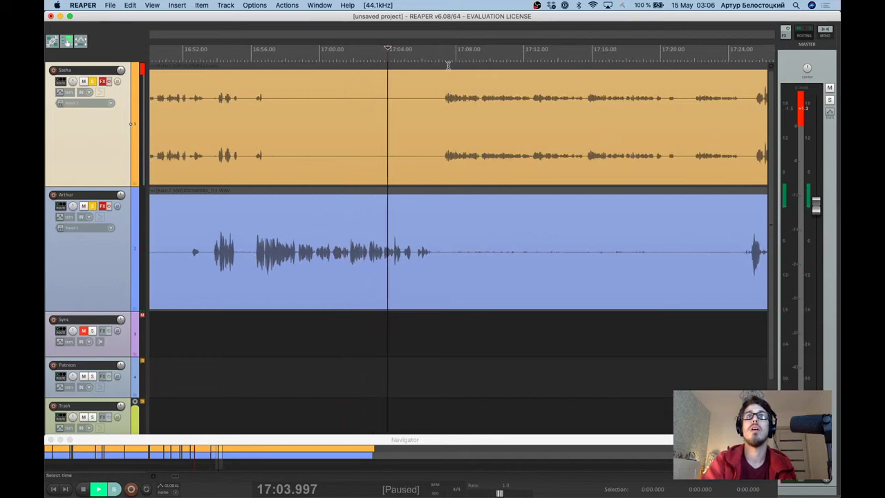
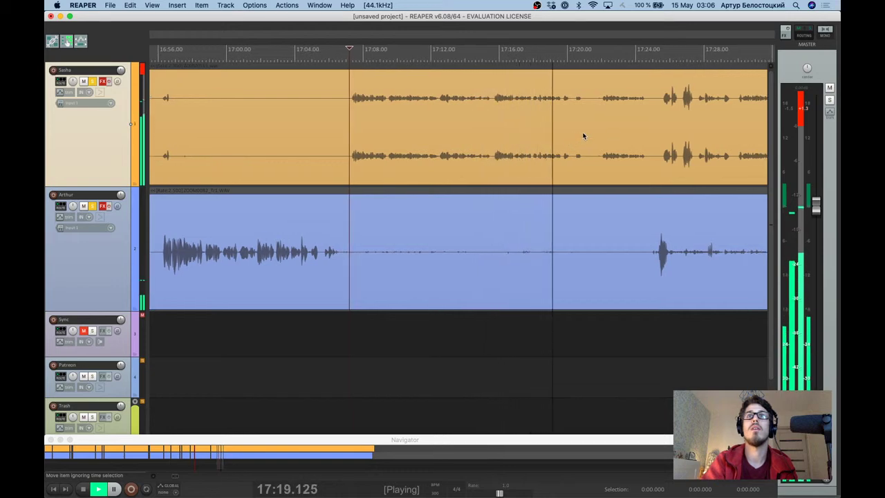
{"action": "key", "text": "ctrl+space"}
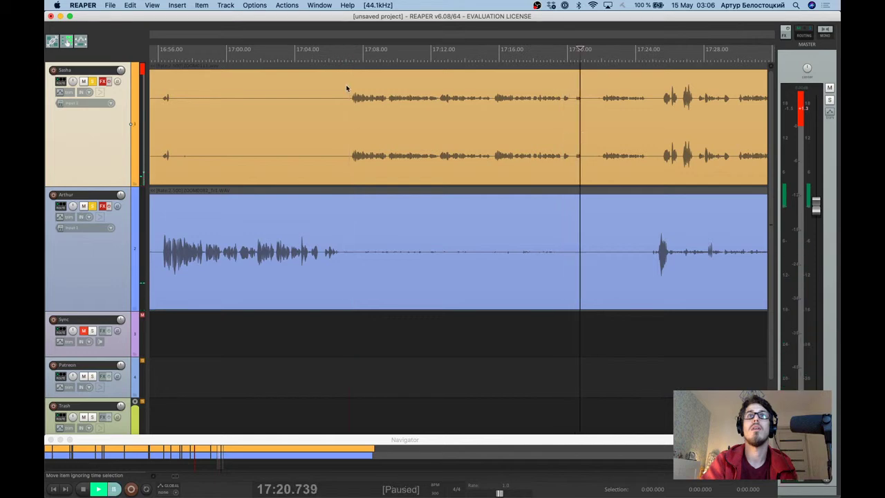
Replay the transition between the two voices around 17:04 to 17:08 to judge where a cut could go.
{"action": "left_click", "coordinate": [353, 61]}
{"action": "key", "text": "space"}
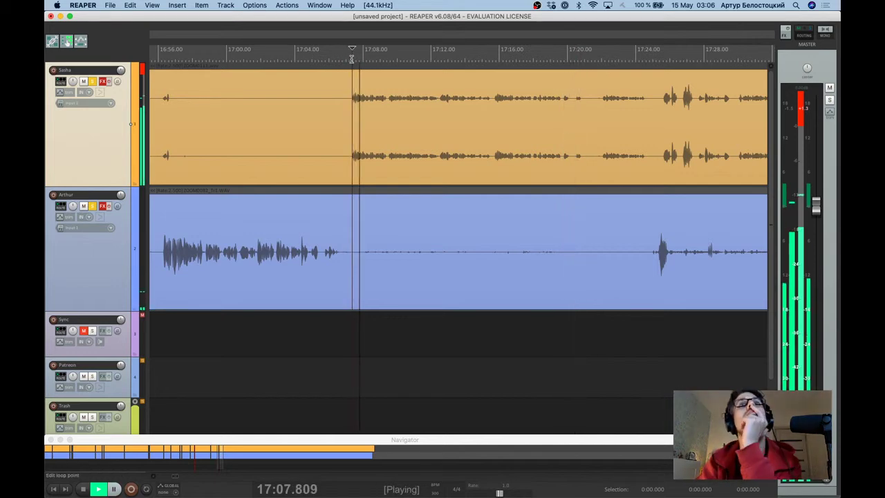
{"action": "key", "text": "ctrl+space"}
{"action": "left_click", "coordinate": [302, 60]}
{"action": "key", "text": "space"}
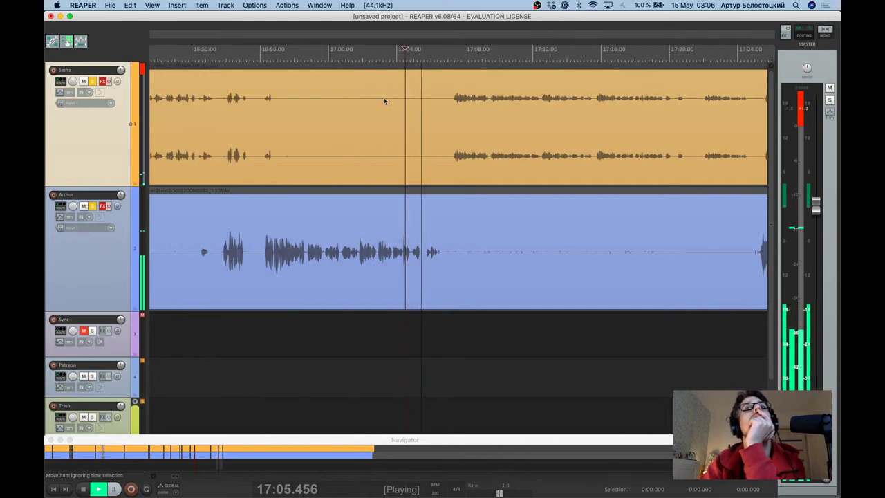
{"action": "key", "text": "ctrl+space"}
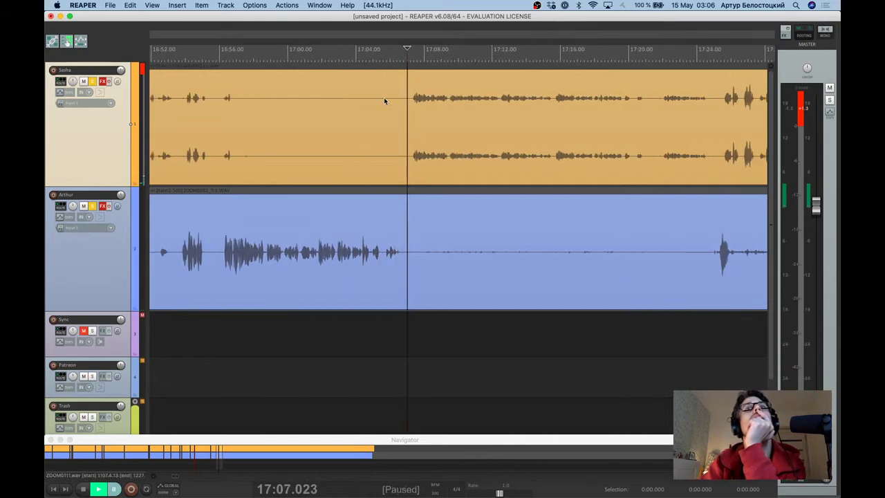
Listen to the passage from about 17:22 to 17:26 to judge how the conversation continues.
{"action": "scroll", "coordinate": [484, 90], "scroll_direction": "right", "scroll_amount": 3}
{"action": "left_click", "coordinate": [539, 61]}
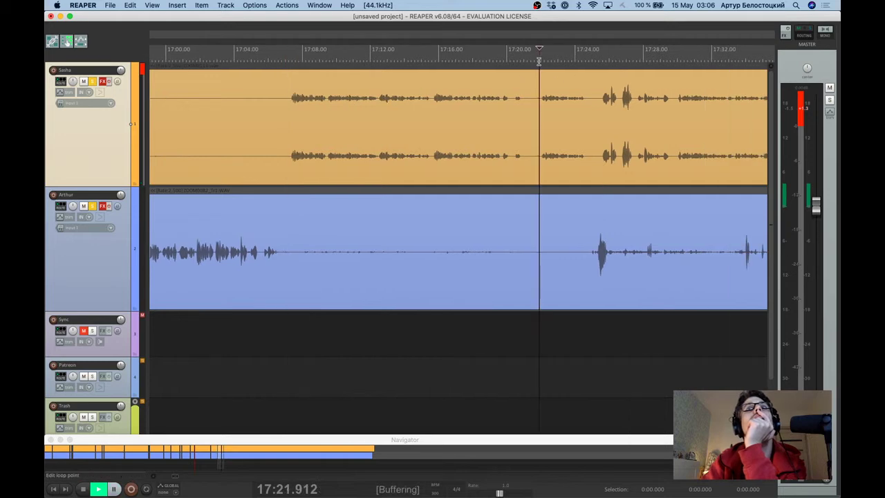
{"action": "key", "text": "Return"}
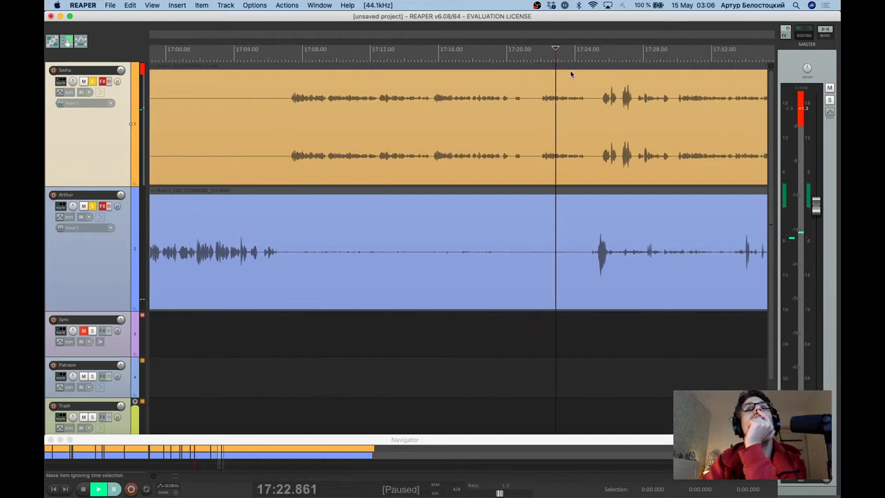
{"action": "key", "text": "Return"}
{"action": "scroll", "coordinate": [600, 61], "scroll_direction": "right", "scroll_amount": 3}
{"action": "scroll", "coordinate": [600, 61], "scroll_direction": "down", "scroll_amount": 4}
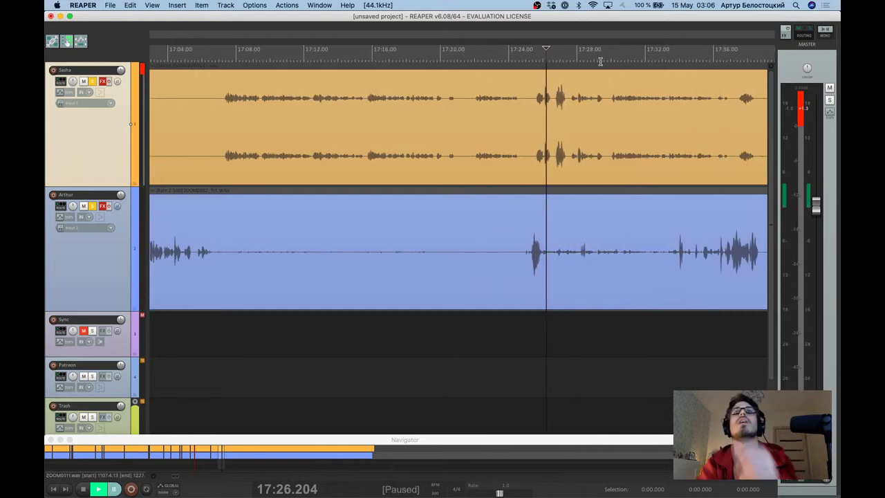
Split the items on both voice tracks at about 17:06.9 and add a marker named "Cut?" at the split.
{"action": "left_click", "coordinate": [334, 192]}
{"action": "key", "text": "s"}
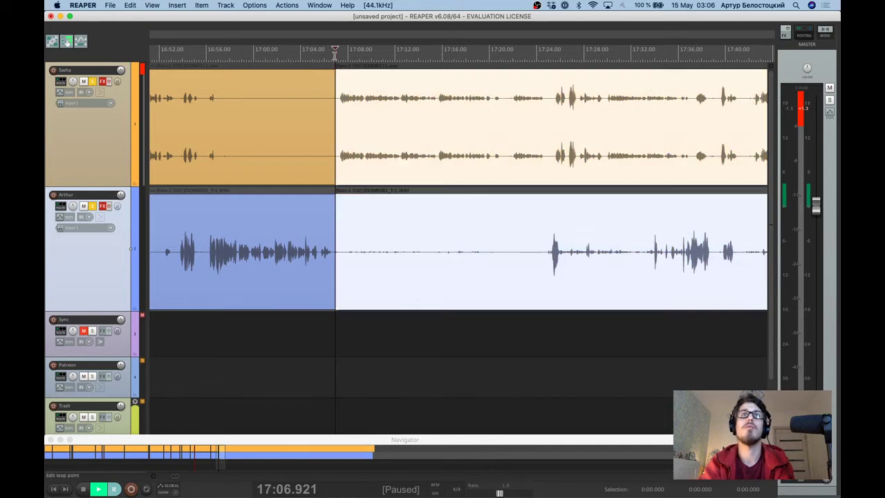
{"action": "key", "text": "shift+m"}
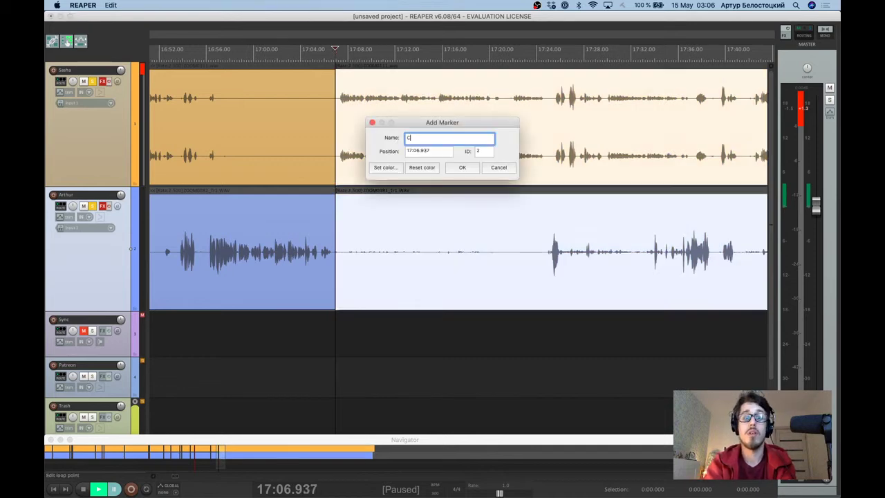
{"action": "key", "text": "Return"}
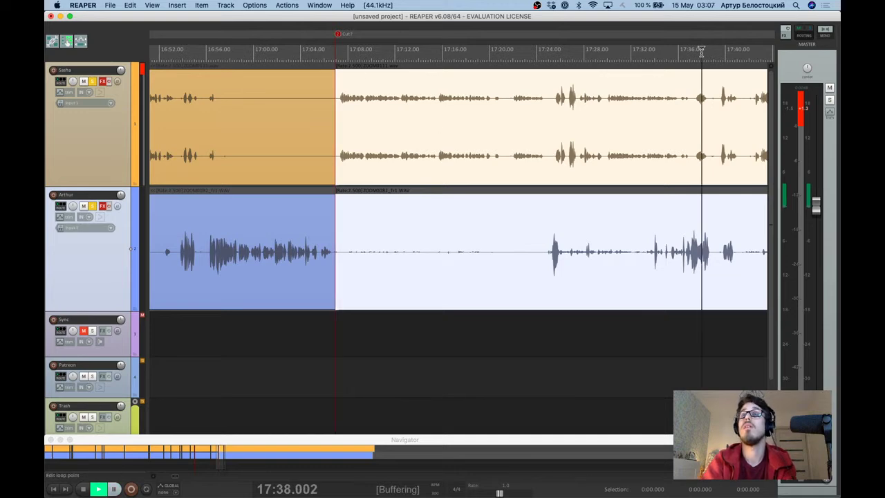
Listen through the conversation from about 17:38 to 17:51 to find where the questionable passage ends.
{"action": "scroll", "coordinate": [687, 93], "scroll_direction": "right", "scroll_amount": 5}
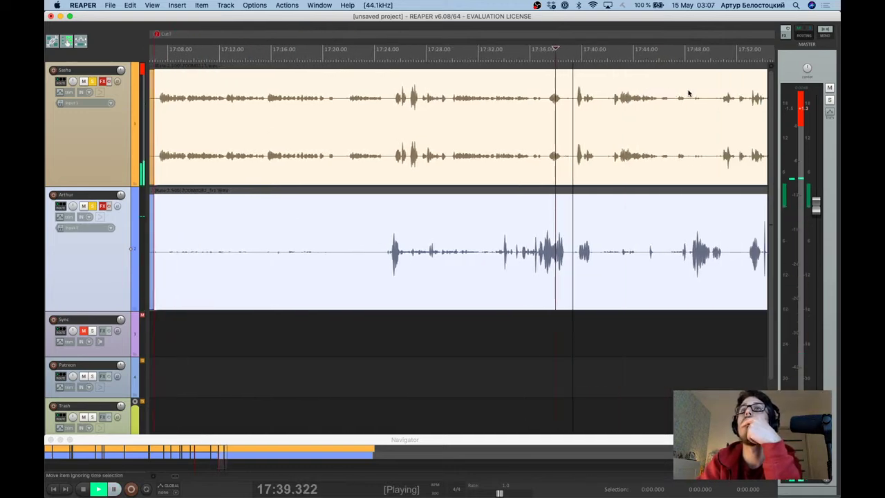
{"action": "key", "text": "ctrl+space"}
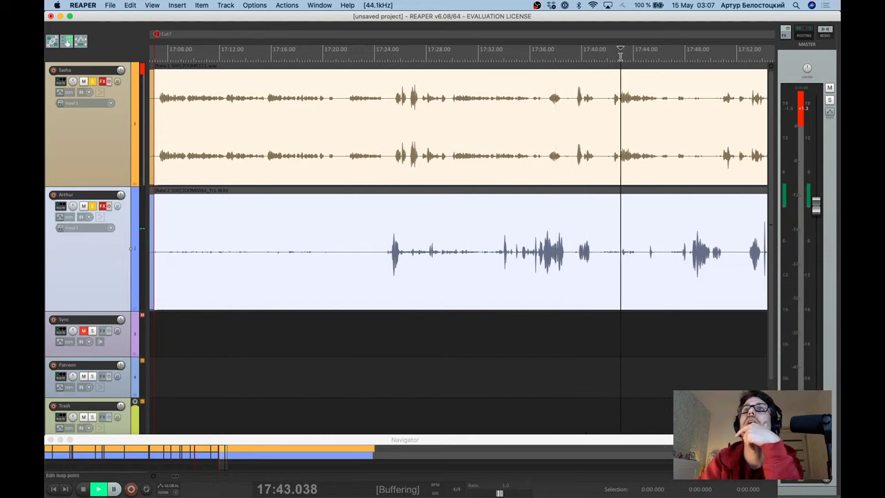
{"action": "scroll", "coordinate": [636, 55], "scroll_direction": "right", "scroll_amount": 2}
{"action": "key", "text": "ctrl+space"}
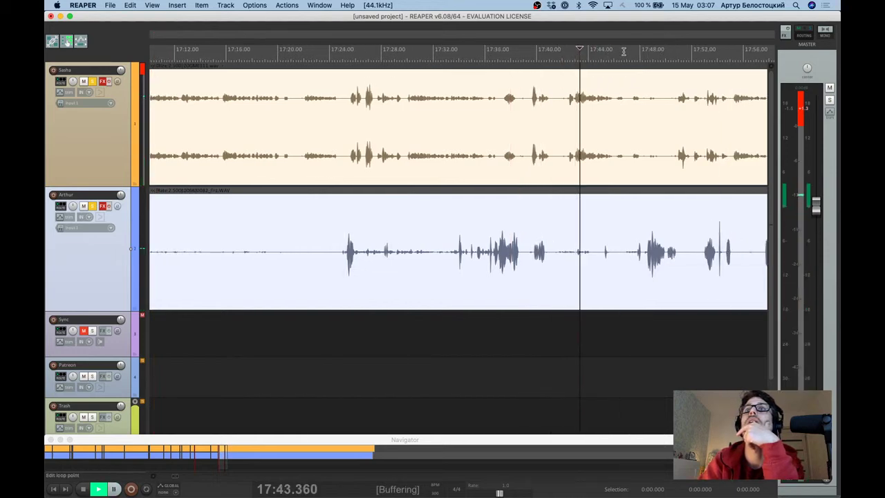
{"action": "key", "text": "ctrl+space"}
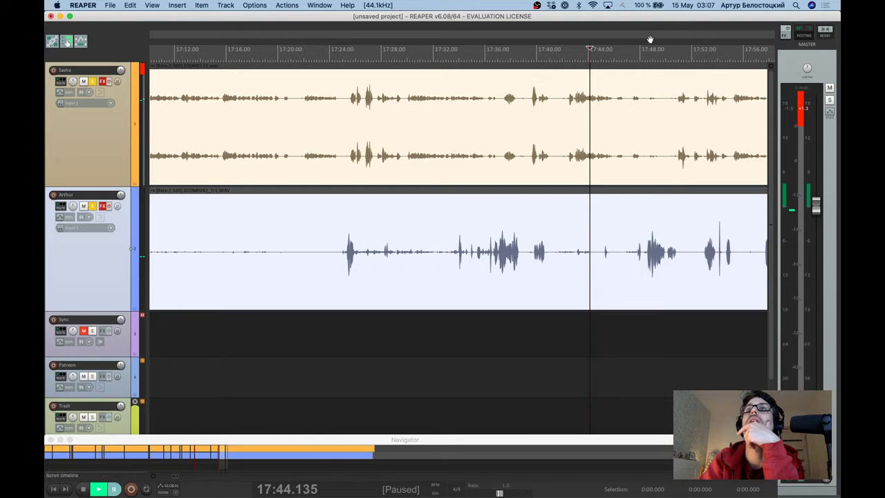
{"action": "key", "text": "ctrl+space"}
{"action": "scroll", "coordinate": [646, 65], "scroll_direction": "right", "scroll_amount": 2}
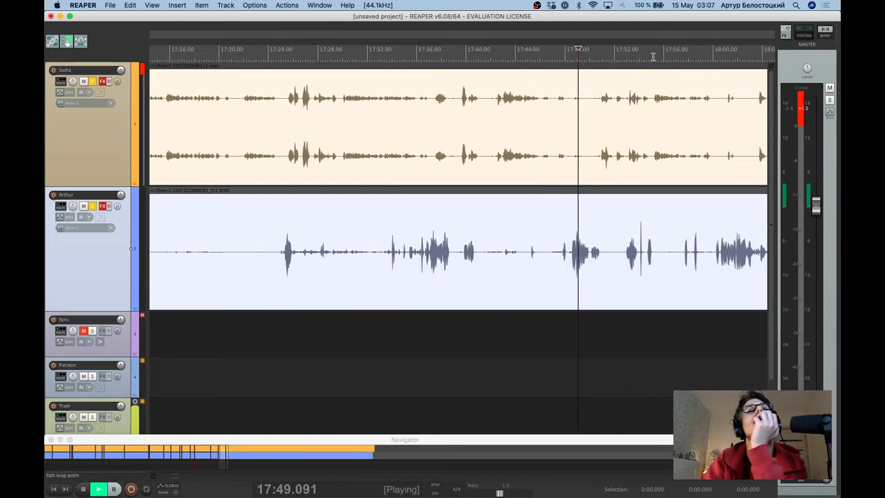
{"action": "scroll", "coordinate": [615, 97], "scroll_direction": "right", "scroll_amount": 3}
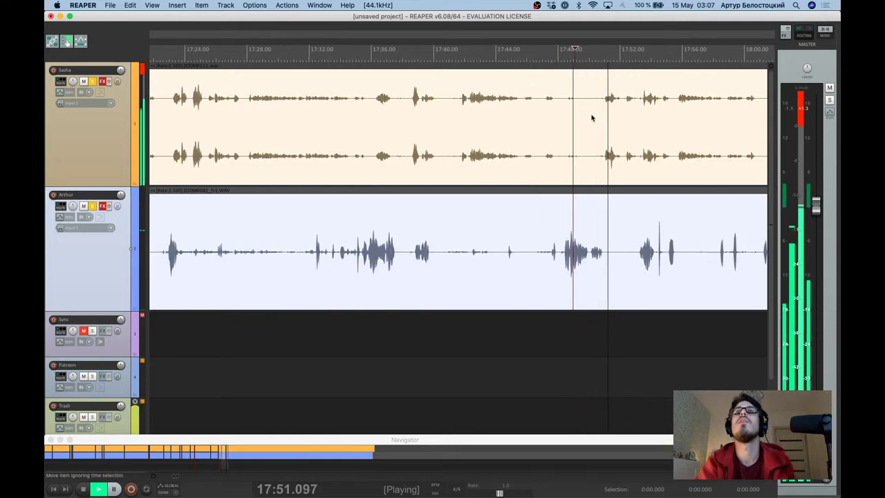
Stop playback and split the blue voice track's item at about 17:47.2, just before its speech resumes.
{"action": "key", "text": "ctrl+space"}
{"action": "left_click", "coordinate": [541, 258]}
{"action": "key", "text": "s"}
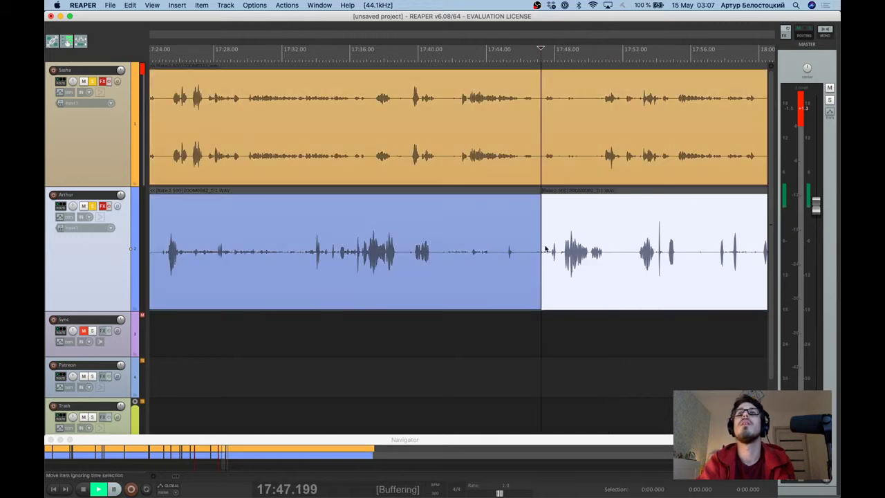
Listen onward from the split at 17:47, skipping ahead in short jumps to about 18:02.
{"action": "scroll", "coordinate": [570, 259], "scroll_direction": "down", "scroll_amount": 3}
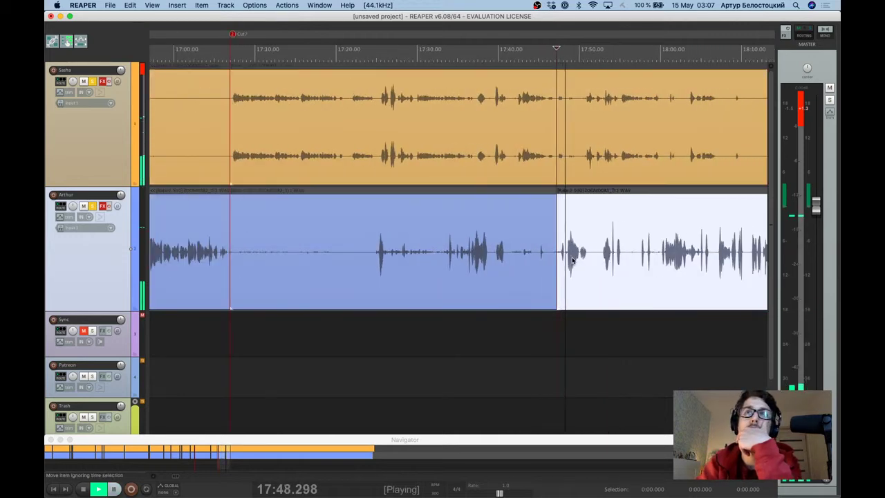
{"action": "scroll", "coordinate": [572, 260], "scroll_direction": "right", "scroll_amount": 2}
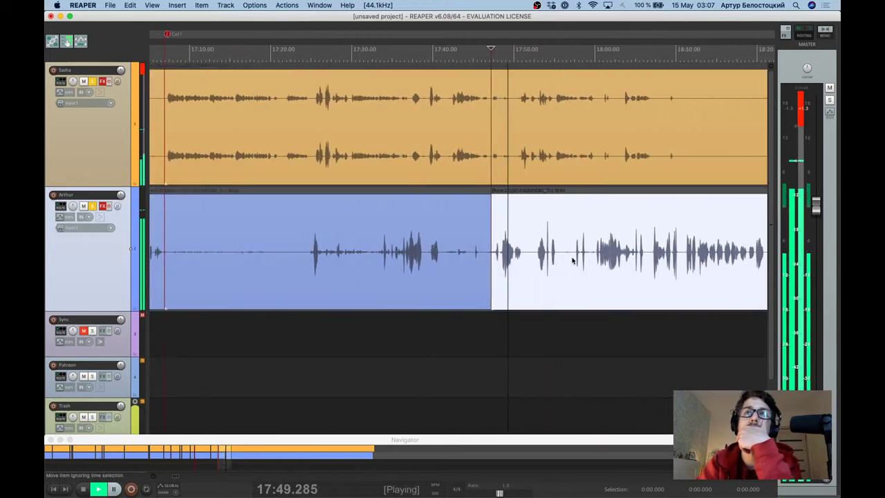
{"action": "left_click", "coordinate": [526, 54]}
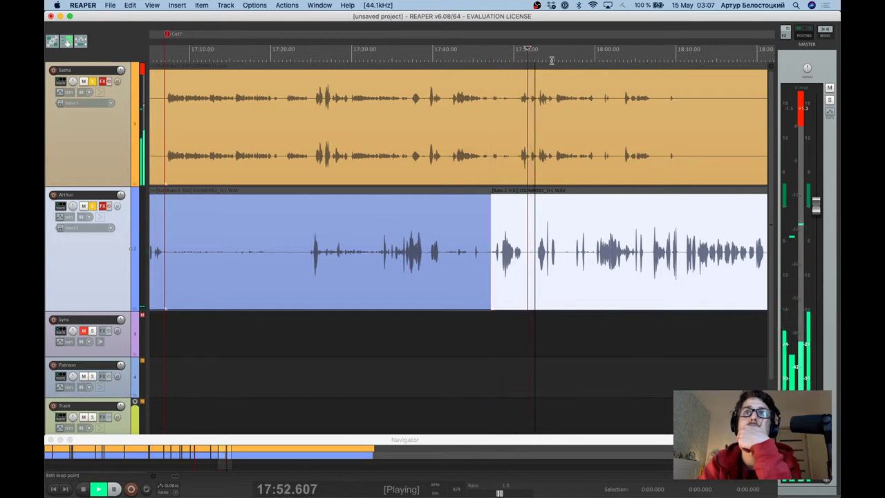
{"action": "left_click", "coordinate": [557, 55]}
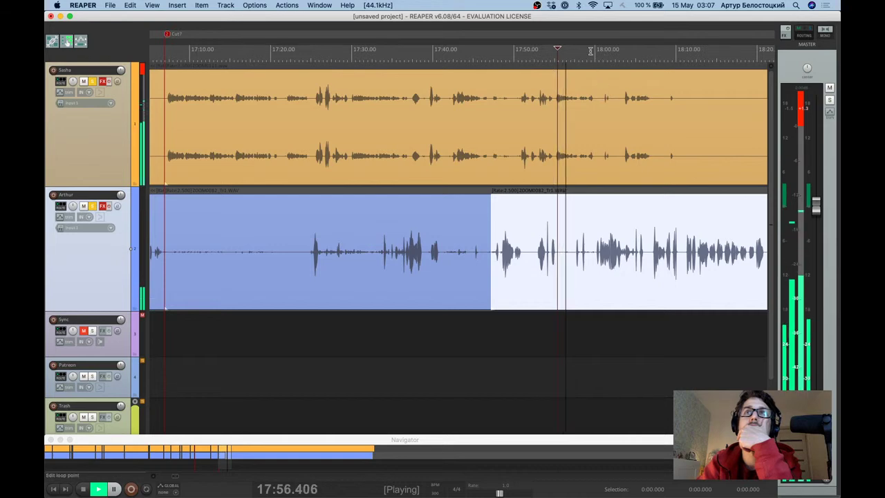
{"action": "left_click", "coordinate": [591, 55]}
{"action": "scroll", "coordinate": [641, 167], "scroll_direction": "right", "scroll_amount": 3}
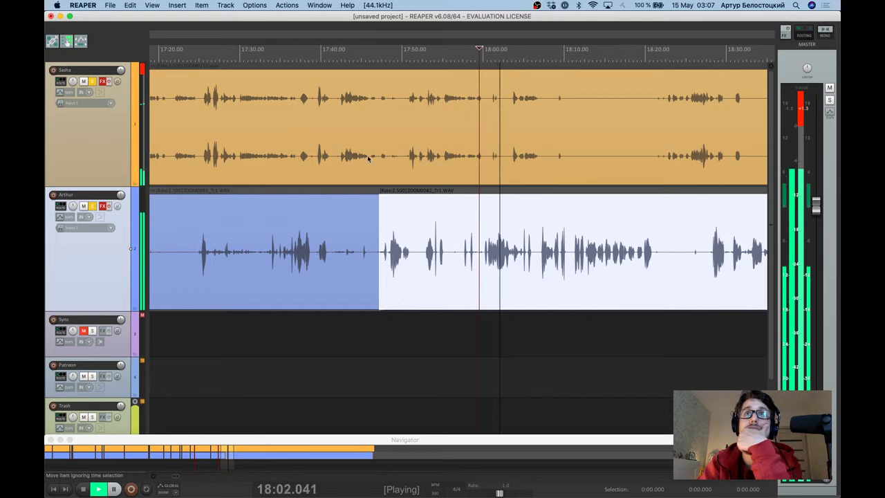
Listen onward from about 18:05 to 18:58 in short jumps to find where the passage to cut ends.
{"action": "left_click", "coordinate": [524, 58]}
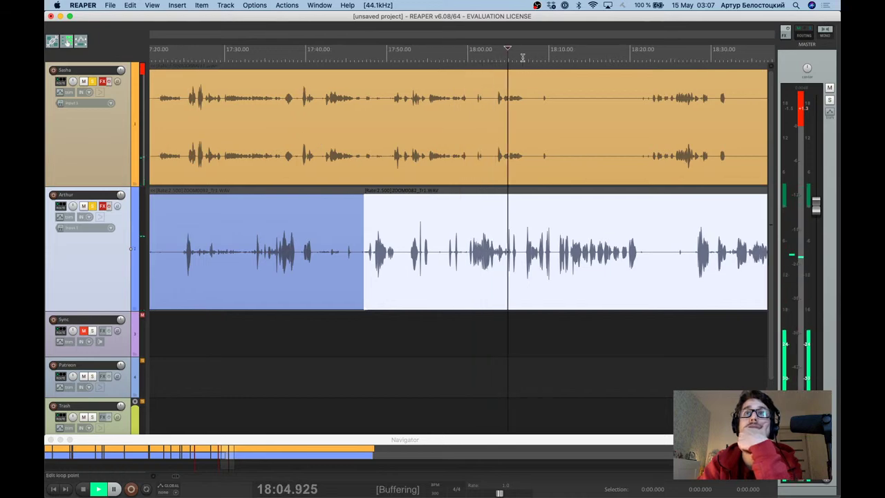
{"action": "left_click", "coordinate": [568, 60]}
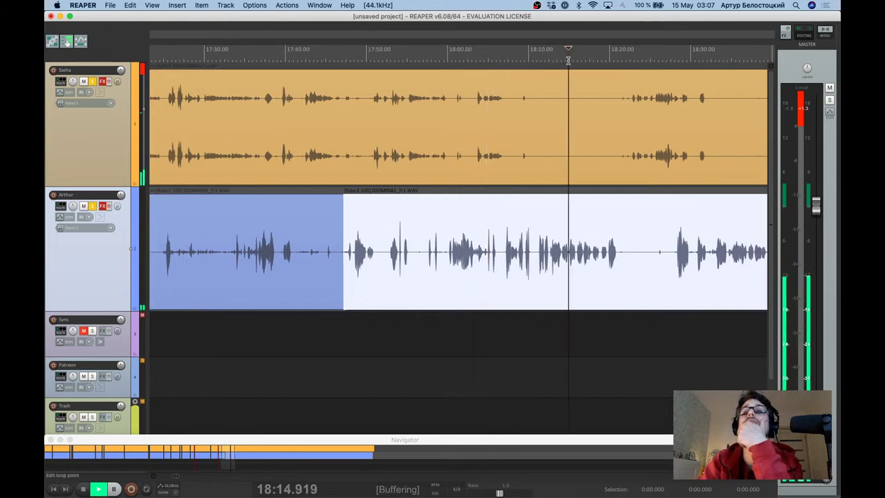
{"action": "left_click", "coordinate": [634, 57]}
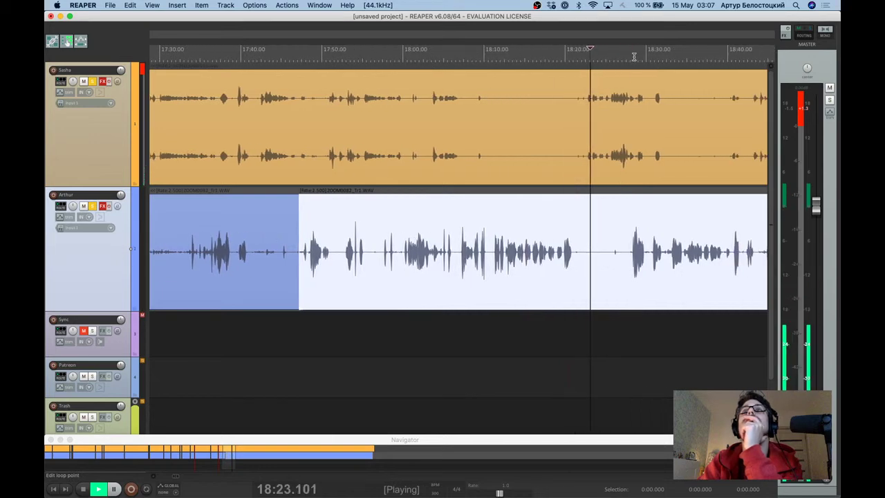
{"action": "left_click", "coordinate": [621, 56]}
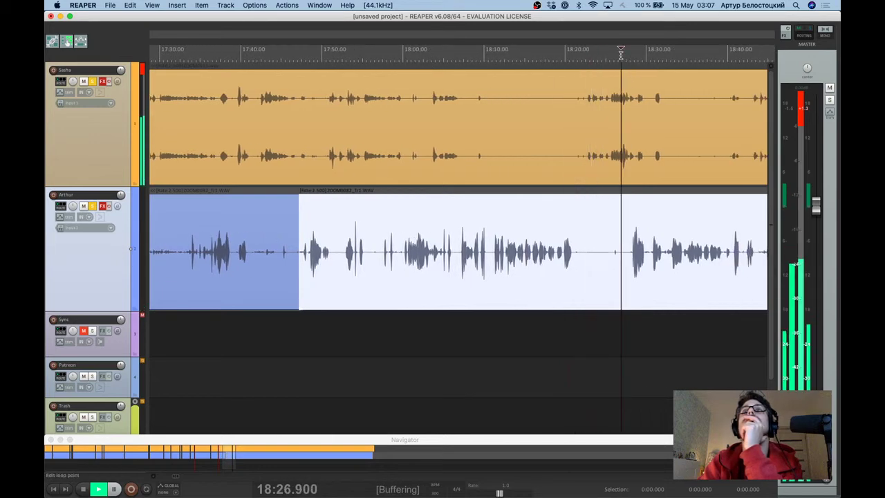
{"action": "left_click", "coordinate": [701, 64]}
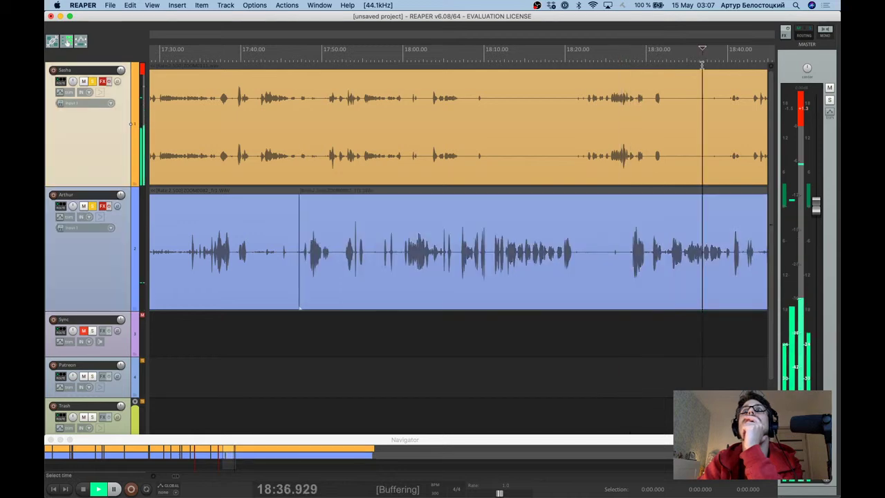
{"action": "left_click", "coordinate": [684, 61]}
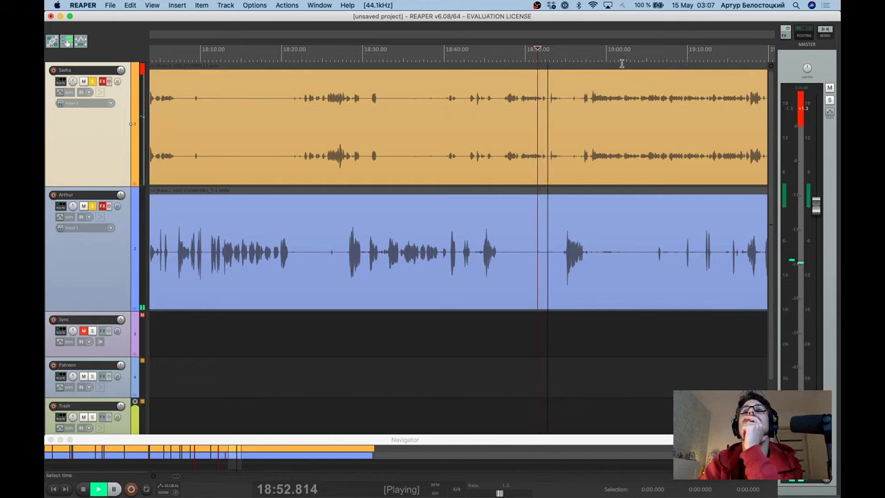
{"action": "left_click", "coordinate": [595, 51]}
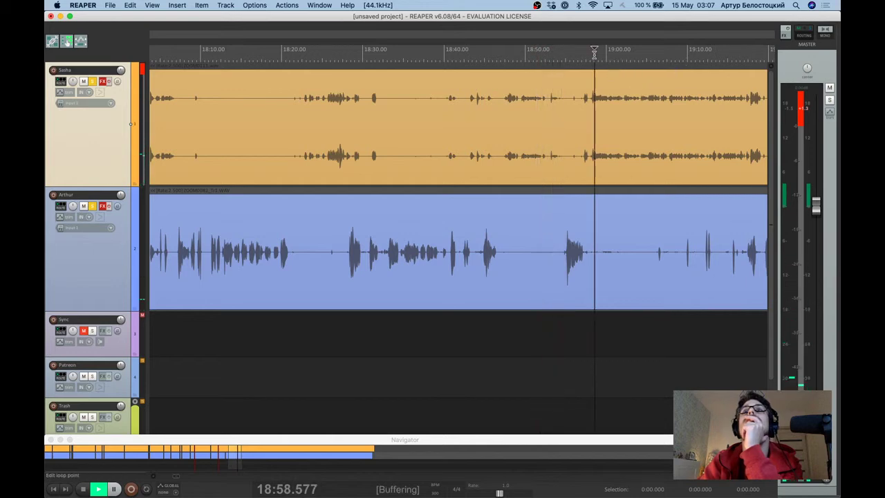
Replay the exchange around 18:55 and split the orange voice track's item at about 18:58.0, just before its continuous speech resumes.
{"action": "scroll", "coordinate": [594, 50], "scroll_direction": "up", "scroll_amount": 1}
{"action": "scroll", "coordinate": [585, 115], "scroll_direction": "up", "scroll_amount": 3}
{"action": "key", "text": "ctrl+space"}
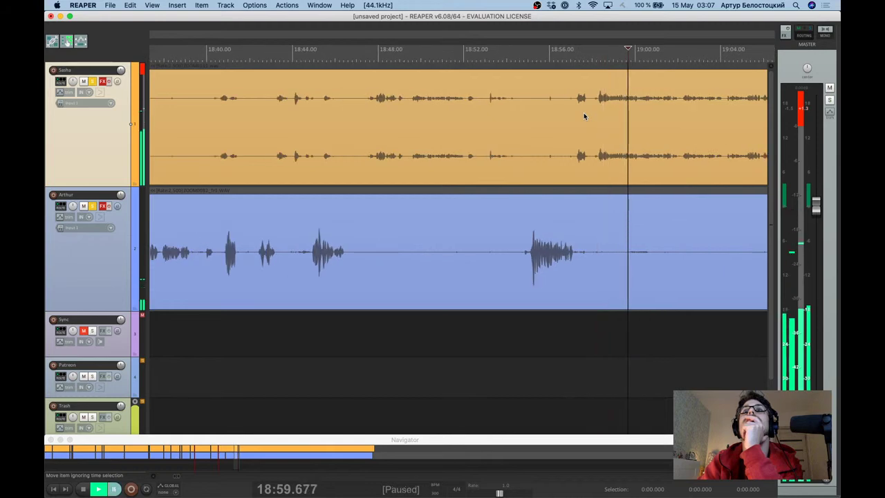
{"action": "left_click", "coordinate": [504, 190]}
{"action": "left_click", "coordinate": [520, 217]}
{"action": "key", "text": "space"}
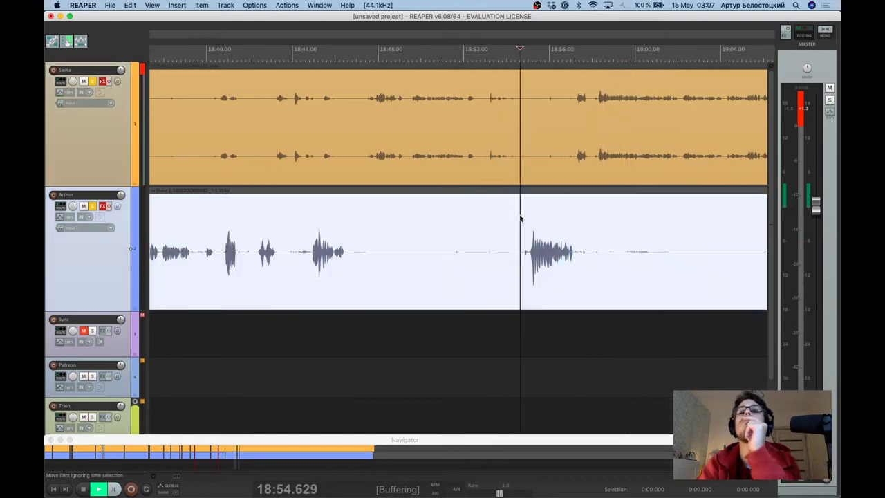
{"action": "key", "text": "space"}
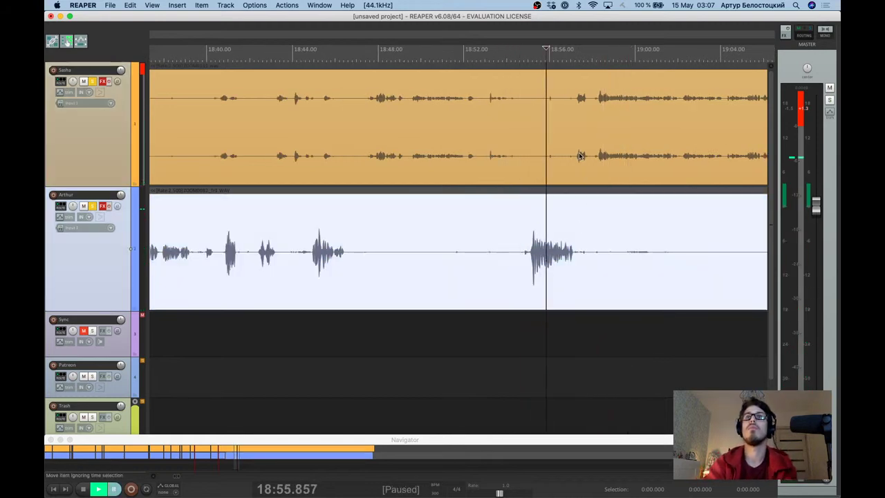
{"action": "left_click", "coordinate": [579, 157]}
{"action": "key", "text": "space"}
{"action": "scroll", "coordinate": [588, 166], "scroll_direction": "up", "scroll_amount": 2}
{"action": "key", "text": "space"}
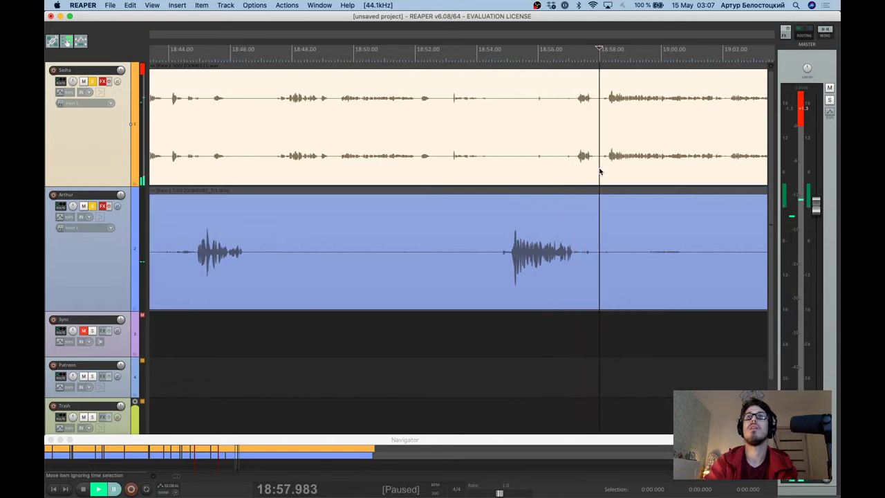
{"action": "key", "text": "s"}
Split both voice tracks at about 18:21.1, after the blue voice stops, and ripple-delete the passage from there to 18:58.
{"action": "scroll", "coordinate": [596, 196], "scroll_direction": "down", "scroll_amount": 2}
{"action": "scroll", "coordinate": [596, 195], "scroll_direction": "left", "scroll_amount": 10}
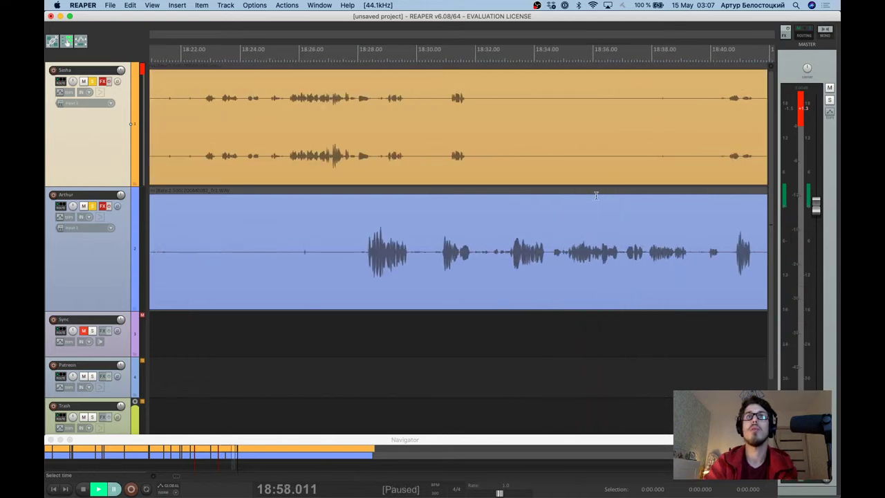
{"action": "scroll", "coordinate": [596, 196], "scroll_direction": "down", "scroll_amount": 2}
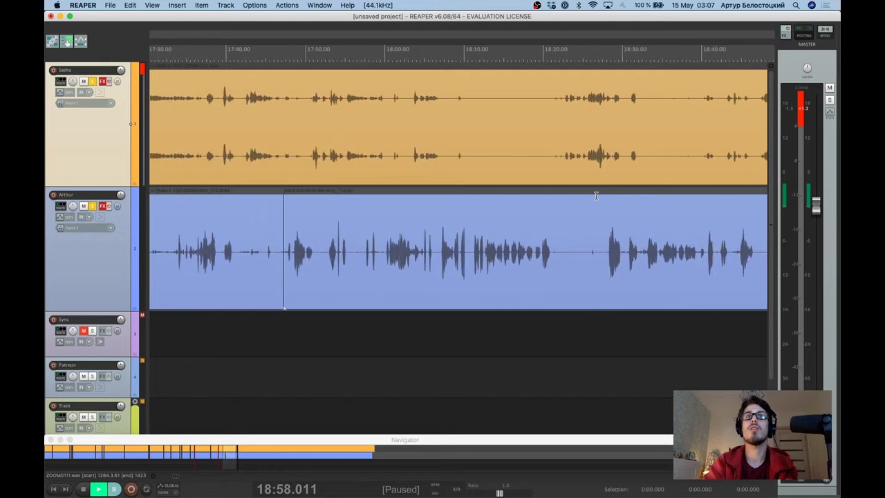
{"action": "left_click", "coordinate": [529, 219]}
{"action": "key", "text": "space"}
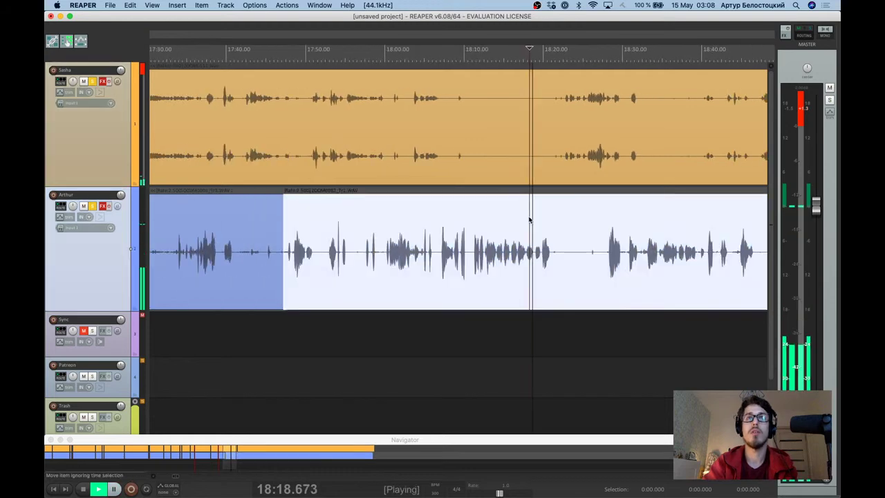
{"action": "scroll", "coordinate": [564, 235], "scroll_direction": "up", "scroll_amount": 1}
{"action": "scroll", "coordinate": [557, 253], "scroll_direction": "up", "scroll_amount": 2}
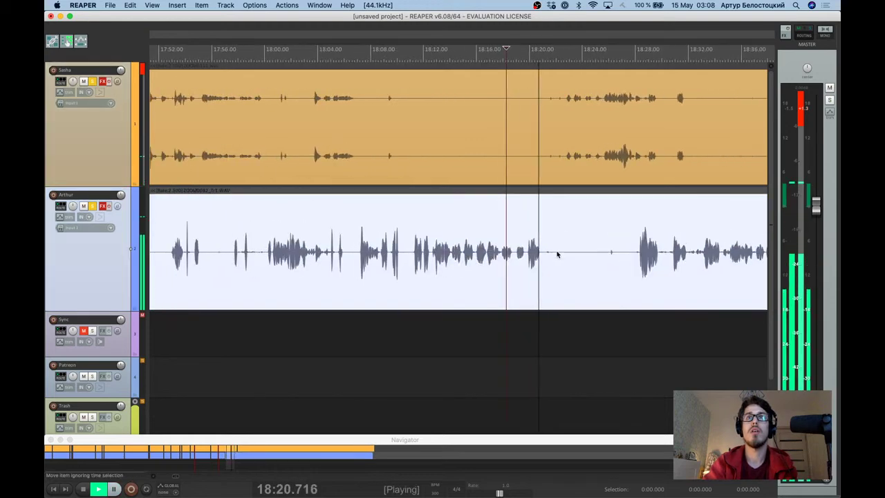
{"action": "key", "text": "space"}
{"action": "key", "text": "s"}
{"action": "left_click", "coordinate": [543, 186]}
{"action": "key", "text": "s"}
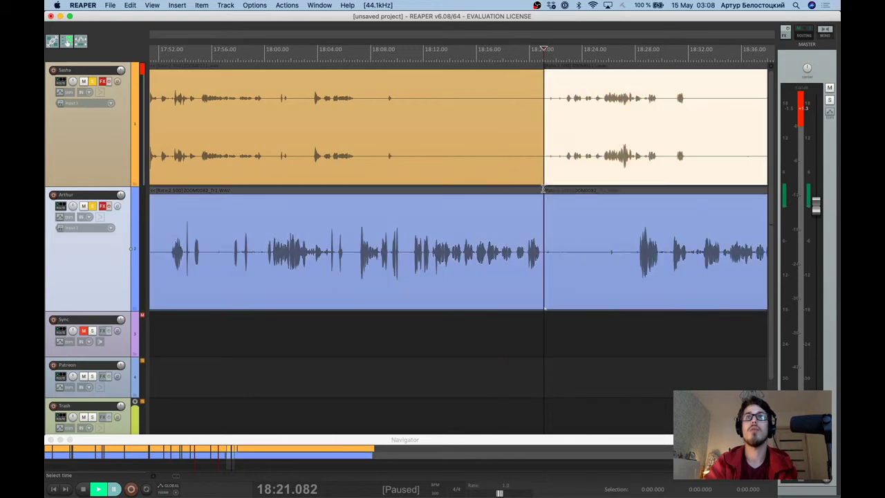
{"action": "scroll", "coordinate": [611, 144], "scroll_direction": "down", "scroll_amount": 5}
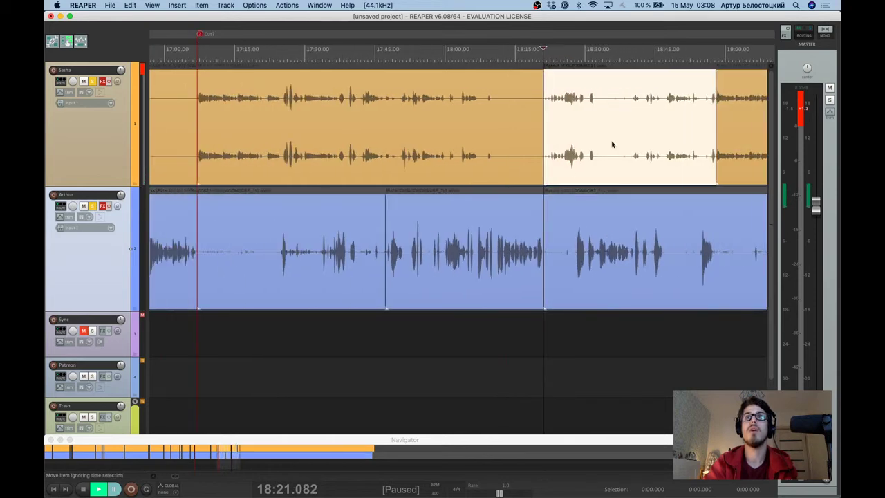
{"action": "key", "text": "Delete"}
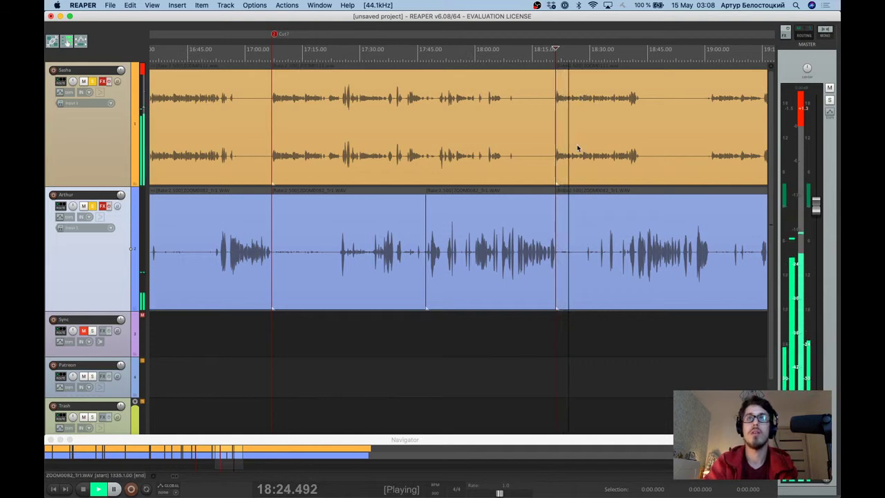
Listen onward from the join at 18:21, skipping ahead in jumps to about 19:15.
{"action": "scroll", "coordinate": [578, 147], "scroll_direction": "down", "scroll_amount": 1}
{"action": "scroll", "coordinate": [577, 143], "scroll_direction": "right", "scroll_amount": 3}
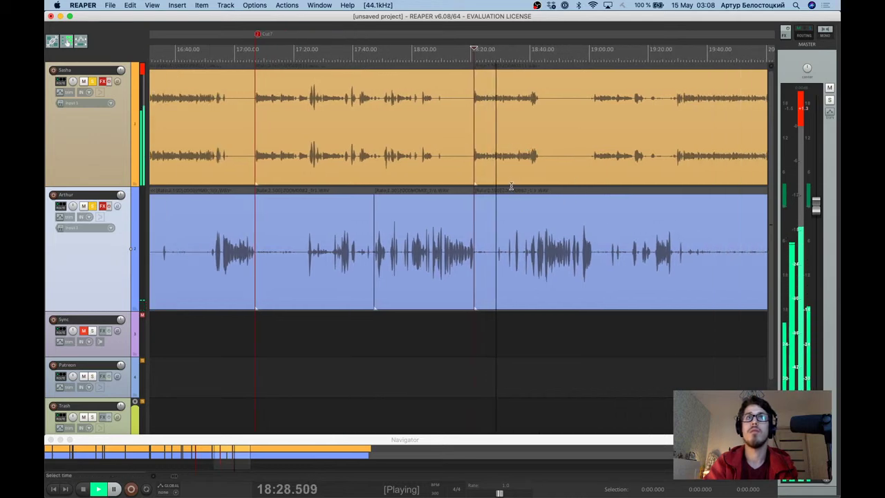
{"action": "left_click", "coordinate": [523, 59]}
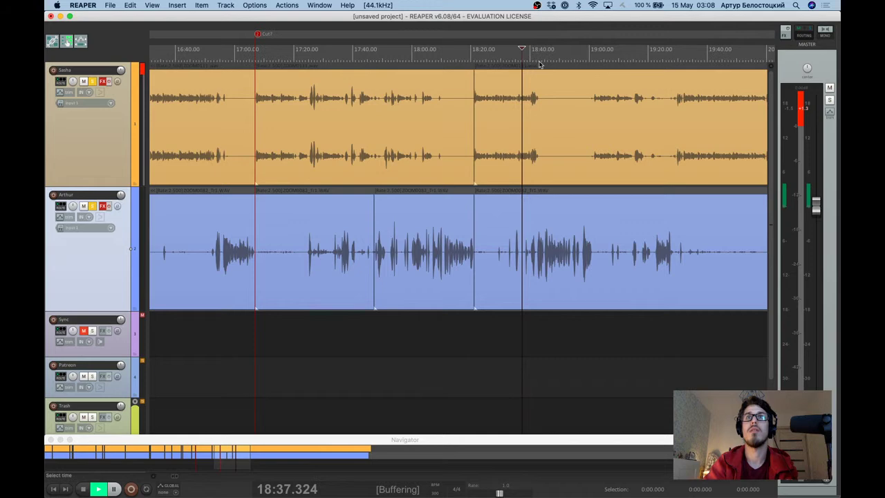
{"action": "left_click", "coordinate": [561, 51]}
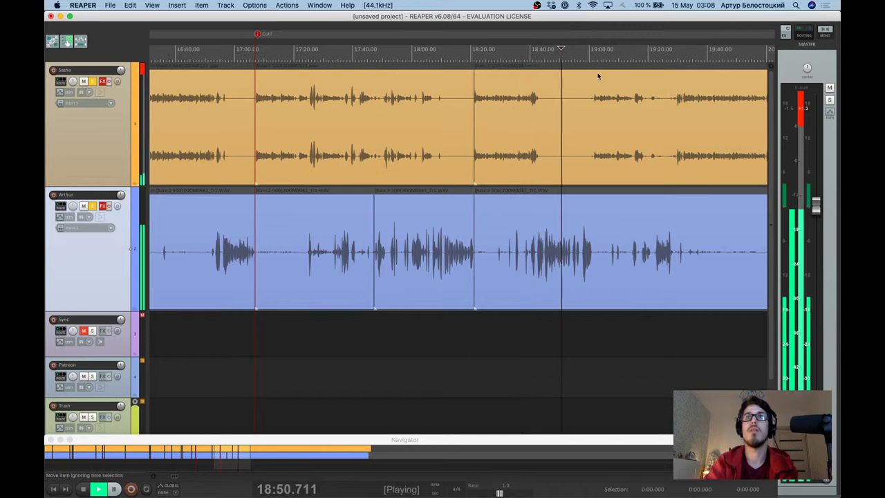
{"action": "left_click", "coordinate": [592, 51]}
{"action": "scroll", "coordinate": [593, 57], "scroll_direction": "up", "scroll_amount": 3}
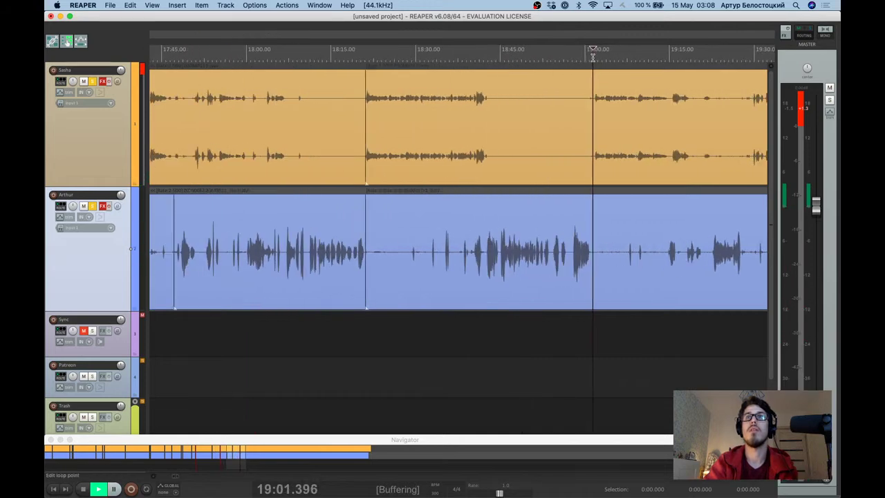
{"action": "scroll", "coordinate": [595, 86], "scroll_direction": "up", "scroll_amount": 2}
{"action": "key", "text": "ctrl+space"}
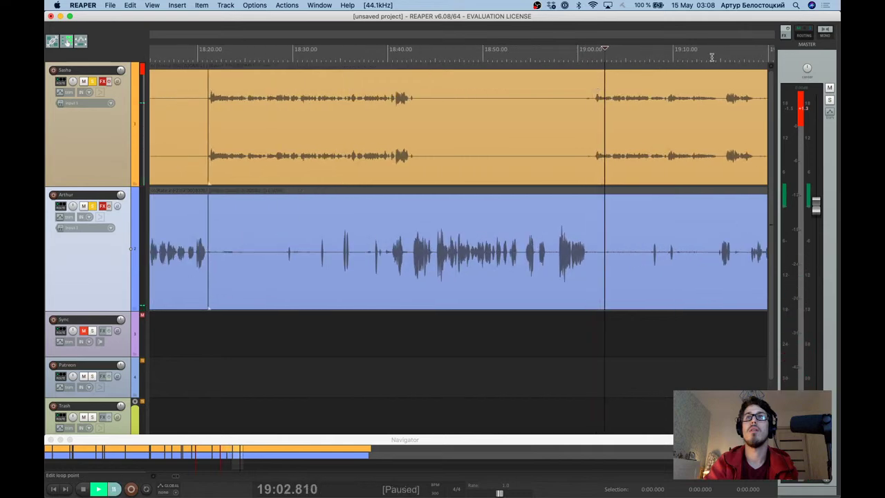
{"action": "key", "text": "space"}
{"action": "left_click", "coordinate": [723, 54]}
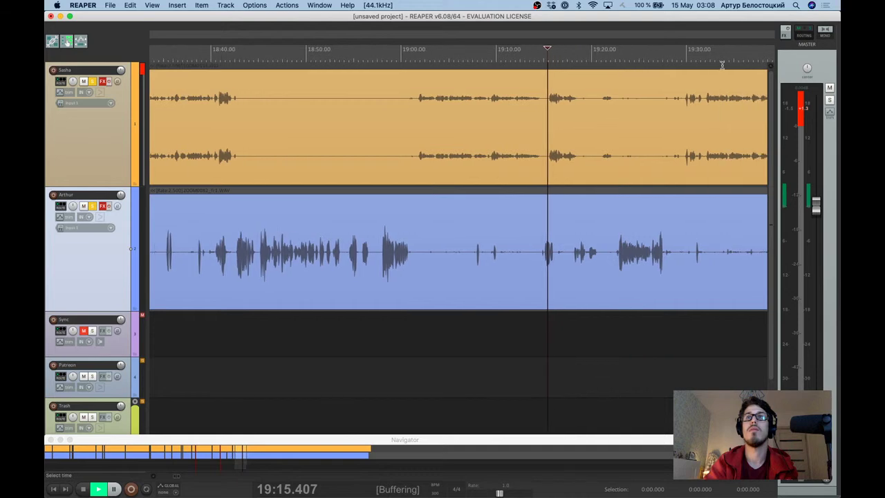
Find the short orange-voice phrase near 19:30 and split that track's item at about 19:32.0, just before its long speech begins.
{"action": "key", "text": "ctrl+space"}
{"action": "left_click", "coordinate": [611, 54]}
{"action": "key", "text": "space"}
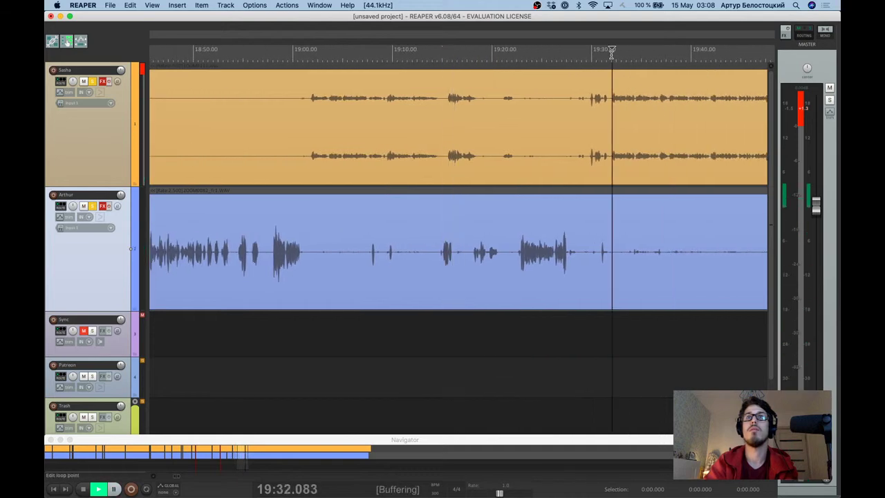
{"action": "scroll", "coordinate": [611, 83], "scroll_direction": "down", "scroll_amount": 3}
{"action": "scroll", "coordinate": [609, 99], "scroll_direction": "up", "scroll_amount": 5}
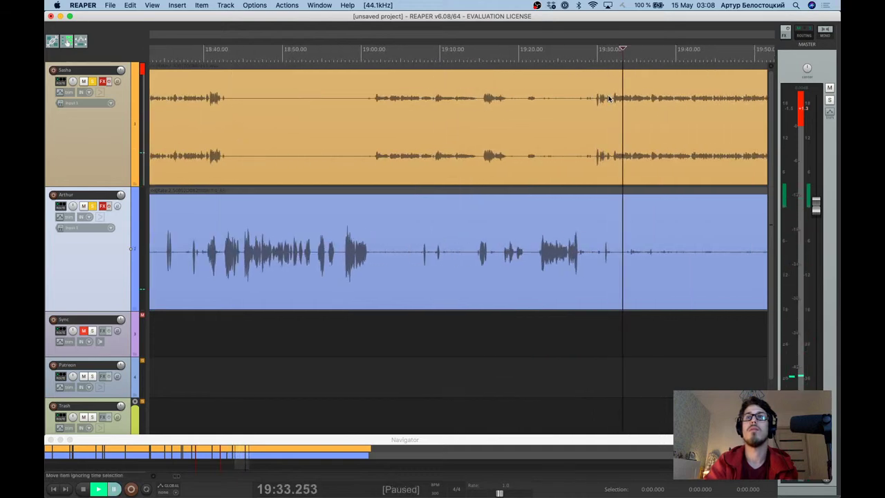
{"action": "left_click", "coordinate": [592, 99]}
{"action": "scroll", "coordinate": [592, 99], "scroll_direction": "up", "scroll_amount": 2}
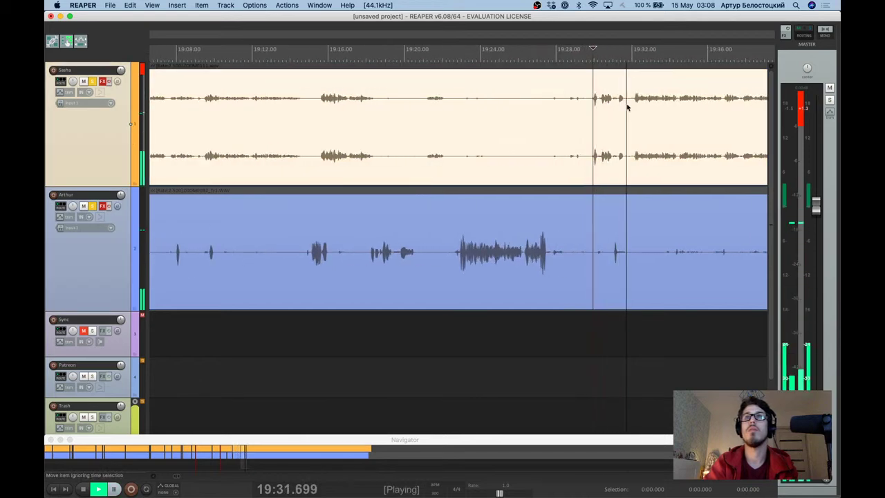
{"action": "key", "text": "ctrl+space"}
{"action": "key", "text": "s"}
Ripple-delete the passage between about 18:21 and 19:32 from both voice tracks.
{"action": "scroll", "coordinate": [631, 100], "scroll_direction": "down", "scroll_amount": 3}
{"action": "scroll", "coordinate": [631, 100], "scroll_direction": "down", "scroll_amount": 4}
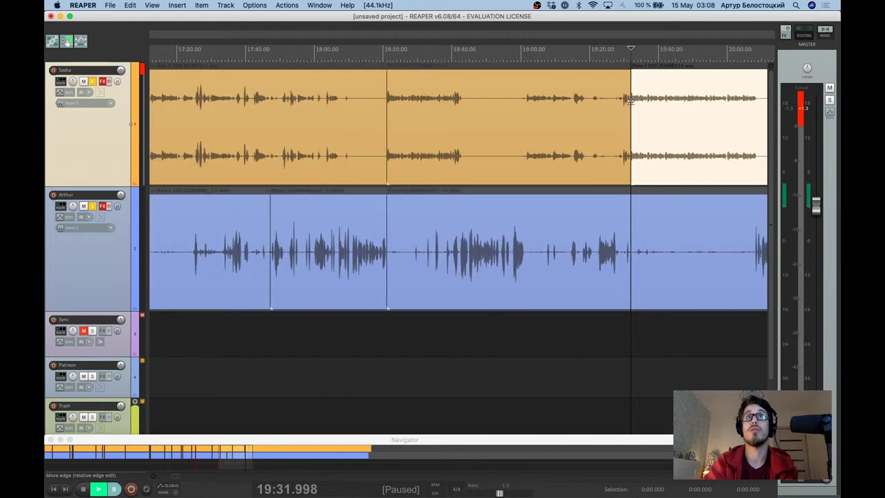
{"action": "left_click", "coordinate": [559, 143]}
{"action": "key", "text": "Delete"}
Listen across the join at about 18:21, starting from roughly 18:18, to check the transition.
{"action": "left_click", "coordinate": [399, 53]}
{"action": "scroll", "coordinate": [399, 52], "scroll_direction": "up", "scroll_amount": 5}
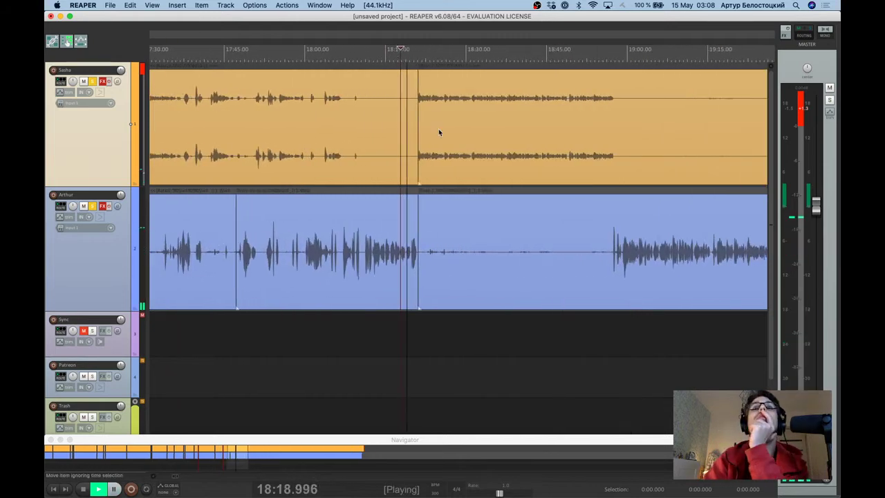
{"action": "scroll", "coordinate": [438, 128], "scroll_direction": "up", "scroll_amount": 2}
{"action": "scroll", "coordinate": [438, 132], "scroll_direction": "down", "scroll_amount": 1}
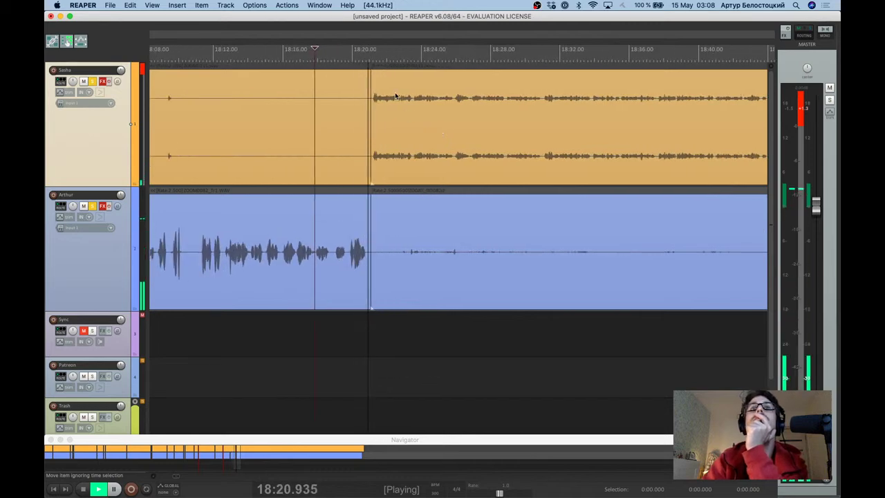
{"action": "scroll", "coordinate": [396, 96], "scroll_direction": "down", "scroll_amount": 2}
{"action": "scroll", "coordinate": [396, 95], "scroll_direction": "down", "scroll_amount": 1}
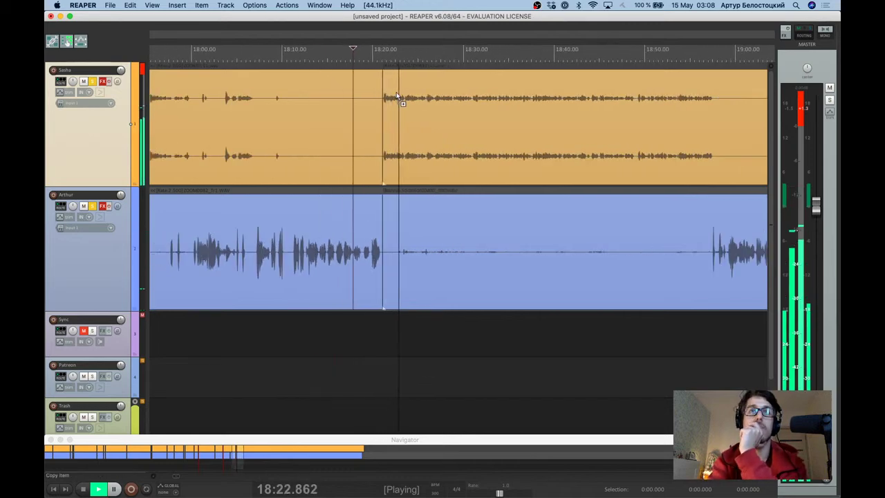
{"action": "key", "text": "super+s"}
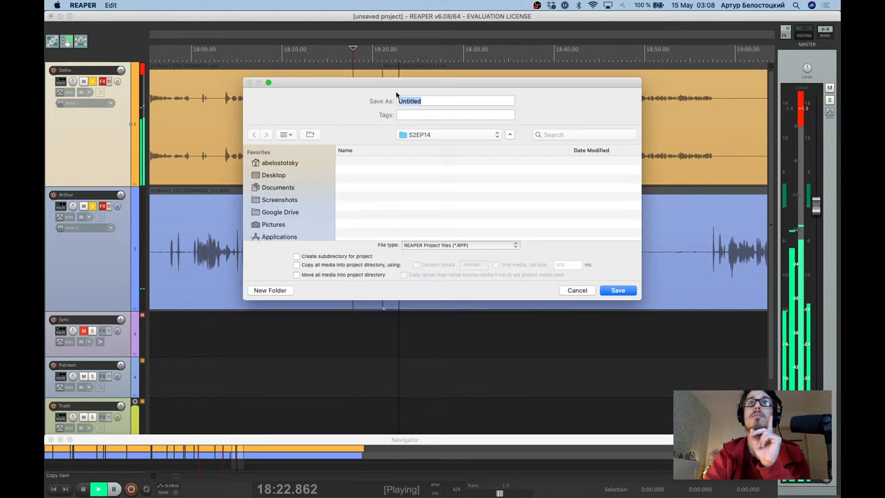
{"action": "key", "text": "BackSpace"}
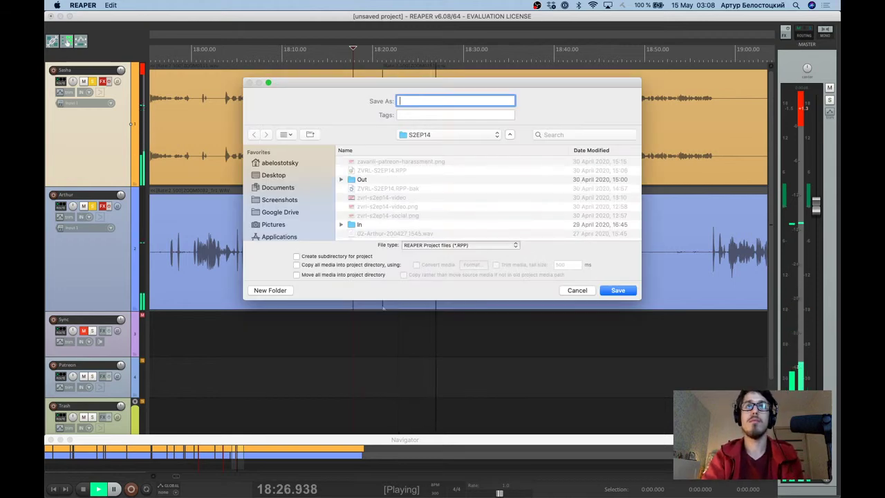
{"action": "left_click", "coordinate": [578, 291]}
Pause playback and save the project as S2EP15 in the S2EP15 folder.
{"action": "key", "text": "ctrl+space"}
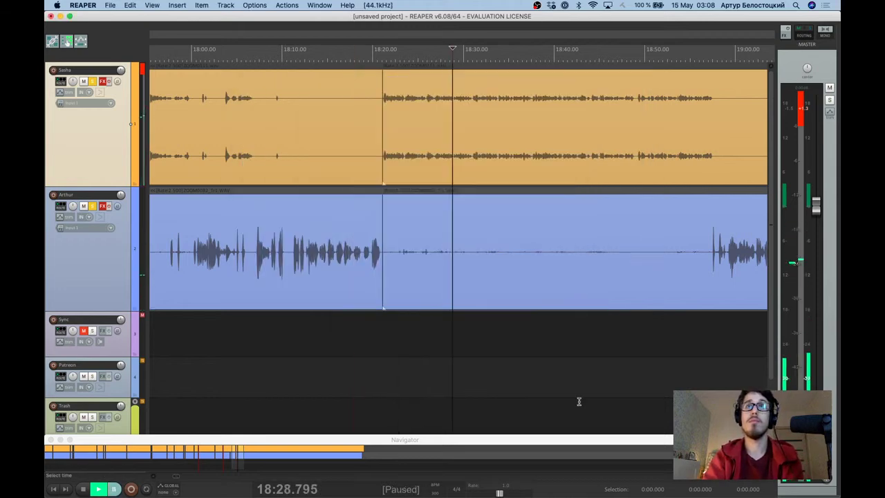
{"action": "key", "text": "super+s"}
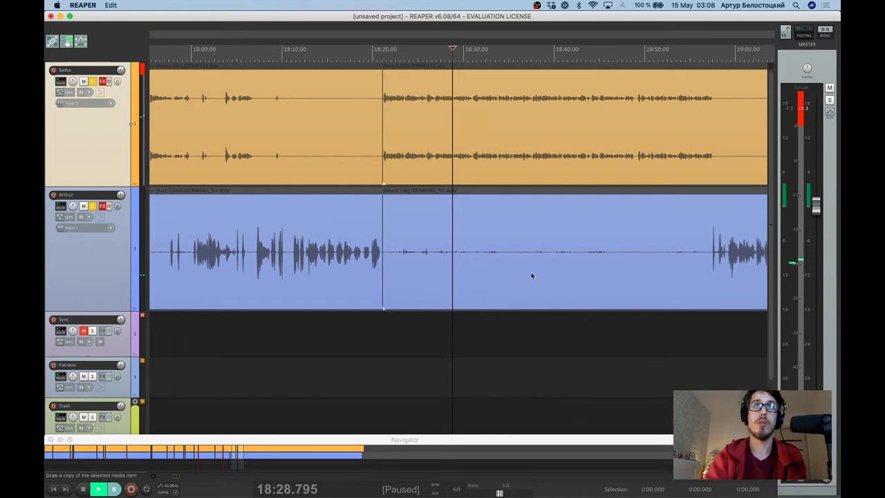
{"action": "left_click", "coordinate": [468, 140]}
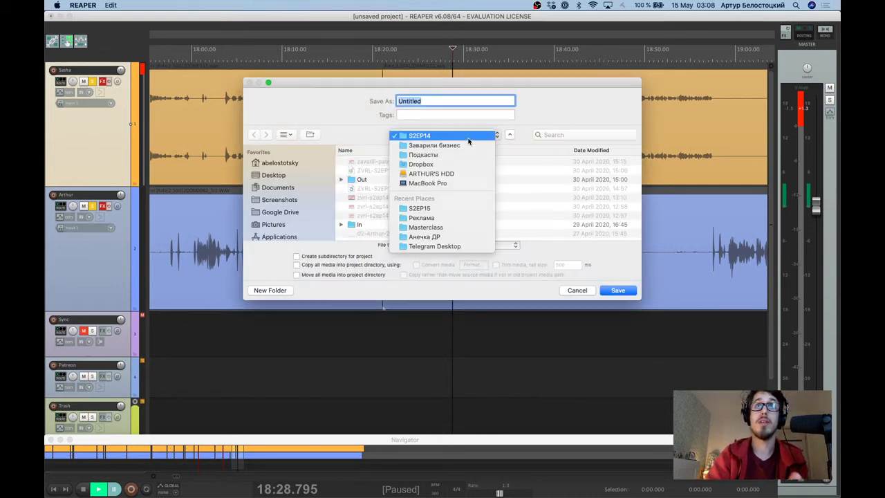
{"action": "left_click", "coordinate": [451, 209]}
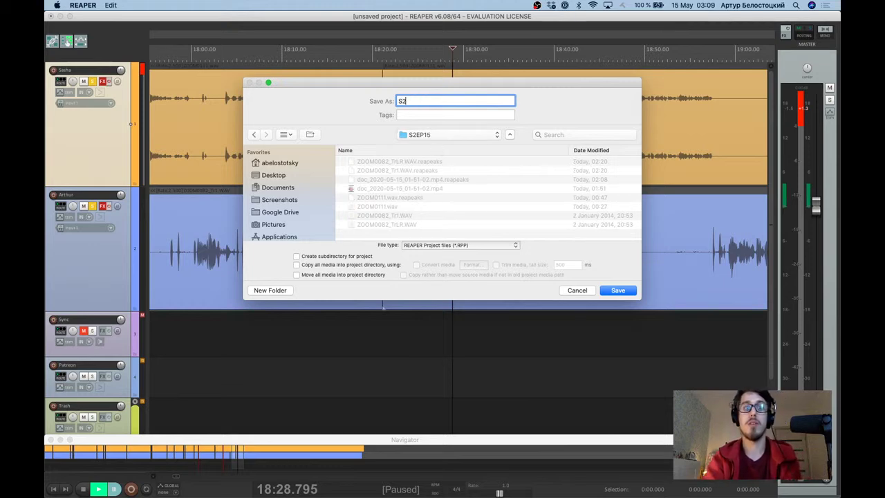
{"action": "key", "text": "Return"}
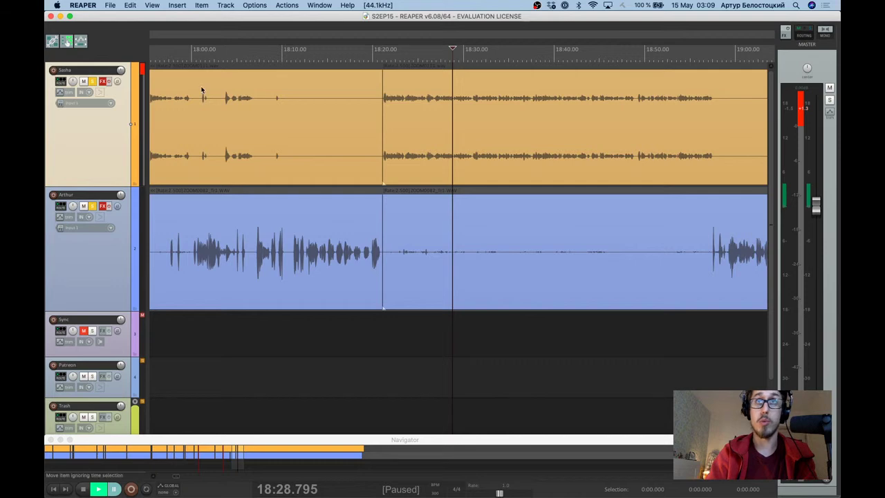
{"action": "key", "text": "super+Tab"}
{"action": "key", "text": "super+Tab"}
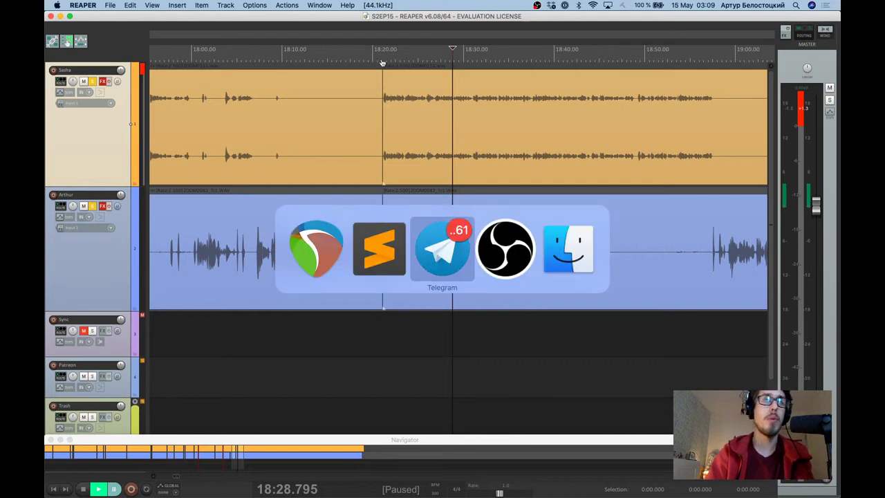
{"action": "key", "text": "Escape"}
Listen from the join at about 18:21 through the orange voice's passage, pausing at about 18:59.
{"action": "left_click", "coordinate": [381, 59]}
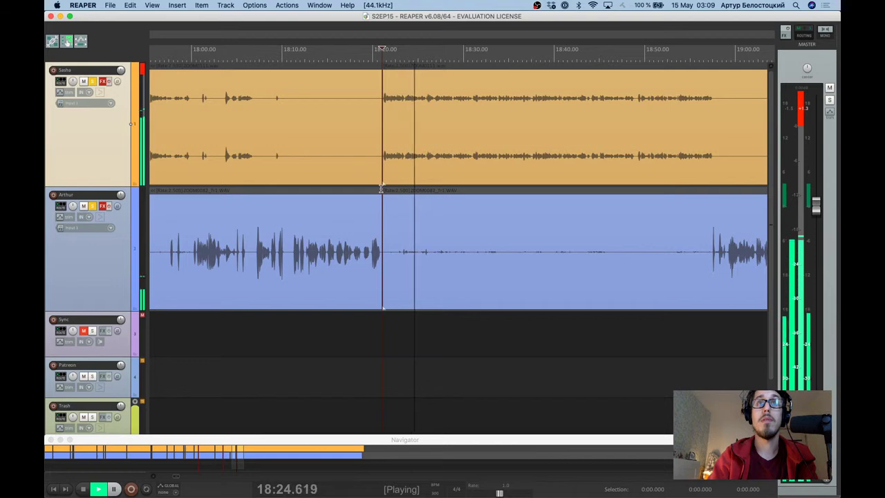
{"action": "key", "text": "space"}
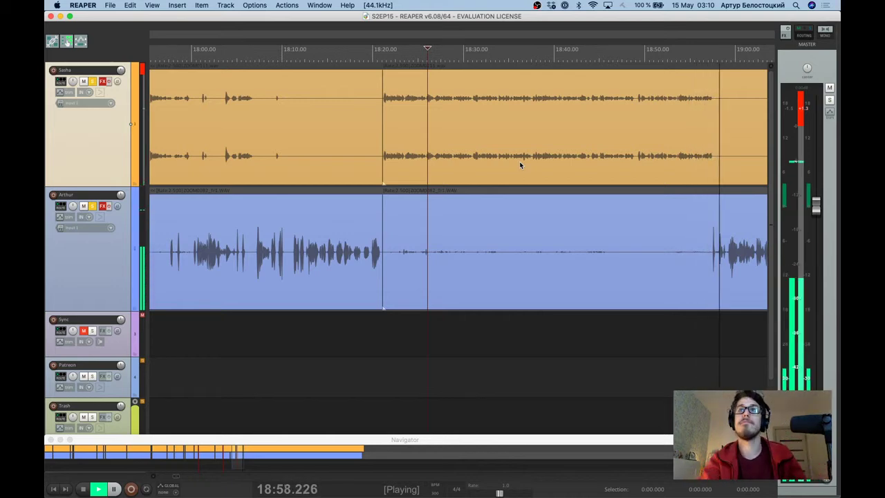
{"action": "key", "text": "space"}
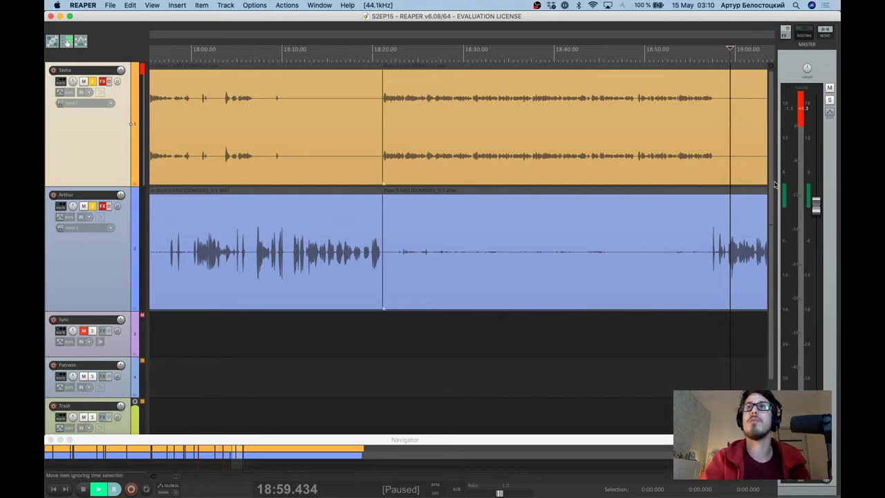
{"action": "scroll", "coordinate": [724, 195], "scroll_direction": "down", "scroll_amount": 3}
{"action": "scroll", "coordinate": [724, 194], "scroll_direction": "right", "scroll_amount": 2}
{"action": "right_click", "coordinate": [725, 194]}
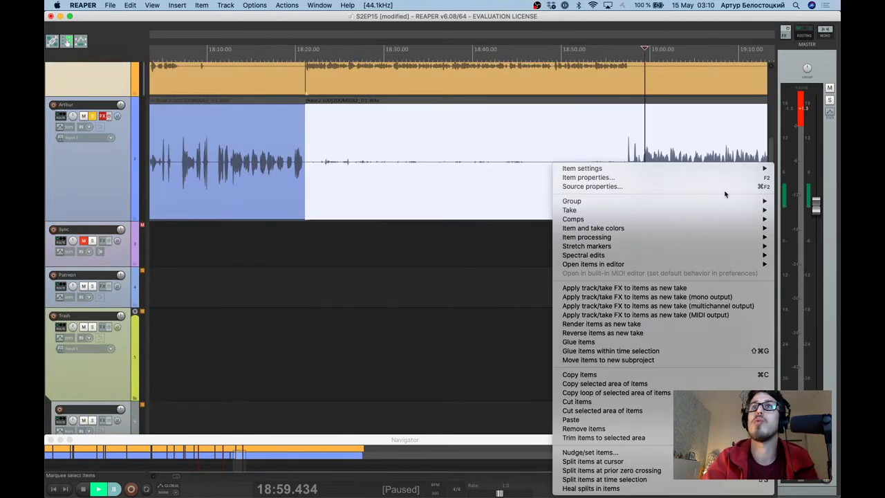
{"action": "left_click", "coordinate": [459, 217]}
Place the edit cursor at about 18:57.4, just before the blue voice starts speaking, and listen from there.
{"action": "scroll", "coordinate": [604, 162], "scroll_direction": "up", "scroll_amount": 3}
{"action": "scroll", "coordinate": [604, 162], "scroll_direction": "down", "scroll_amount": 3}
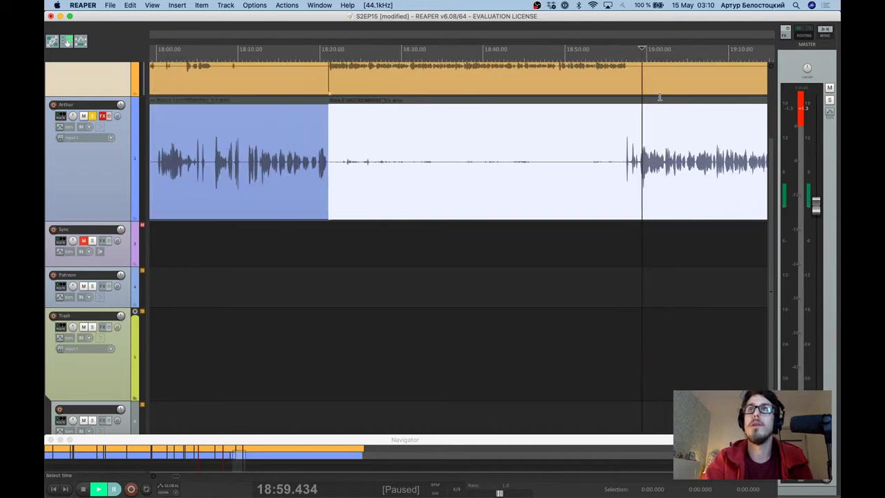
{"action": "scroll", "coordinate": [105, 191], "scroll_direction": "up", "scroll_amount": 3}
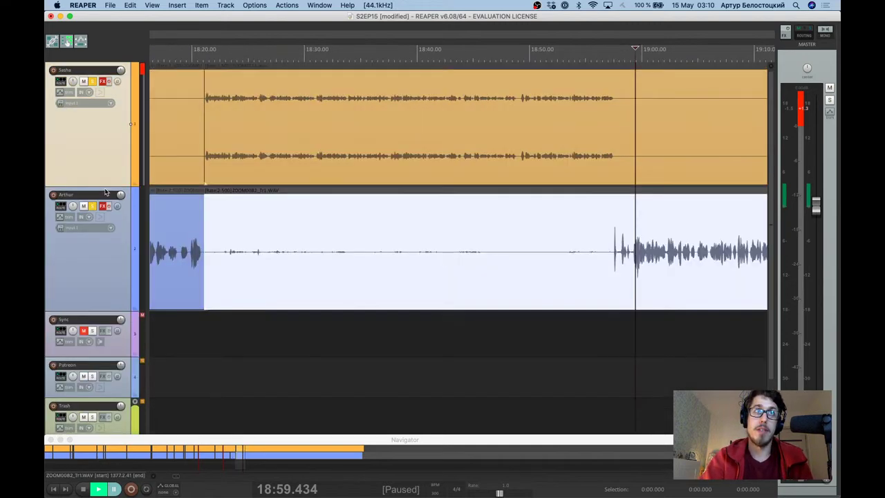
{"action": "scroll", "coordinate": [583, 236], "scroll_direction": "up", "scroll_amount": 3}
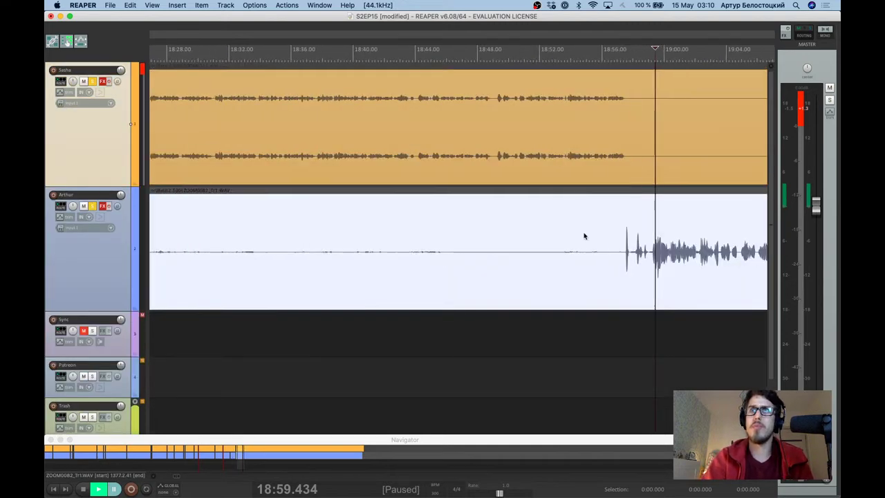
{"action": "left_click", "coordinate": [623, 226]}
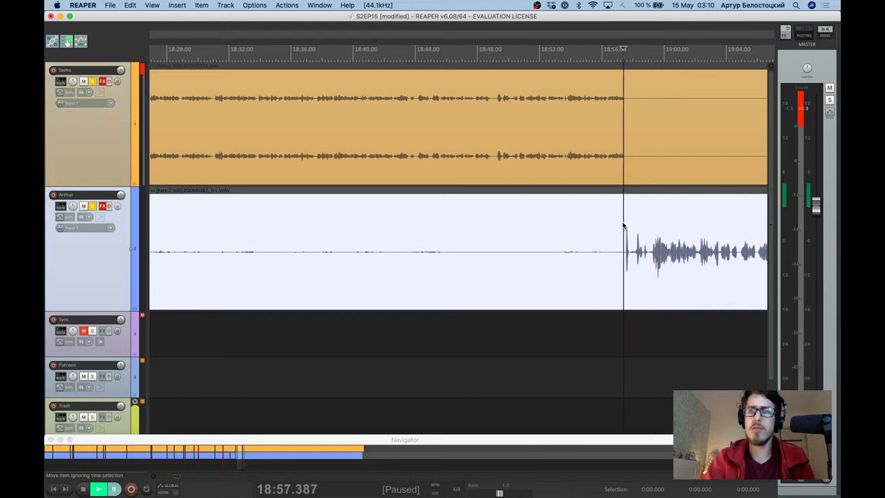
{"action": "scroll", "coordinate": [623, 226], "scroll_direction": "right", "scroll_amount": 2}
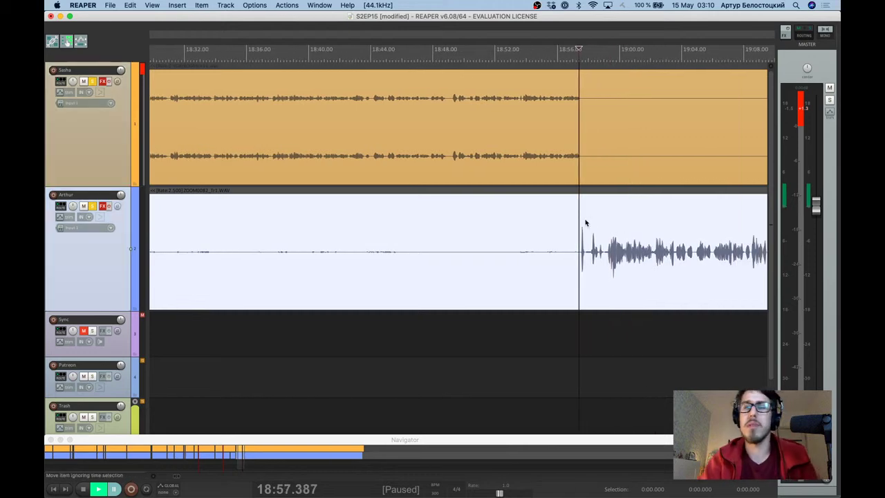
{"action": "scroll", "coordinate": [584, 223], "scroll_direction": "right", "scroll_amount": 1}
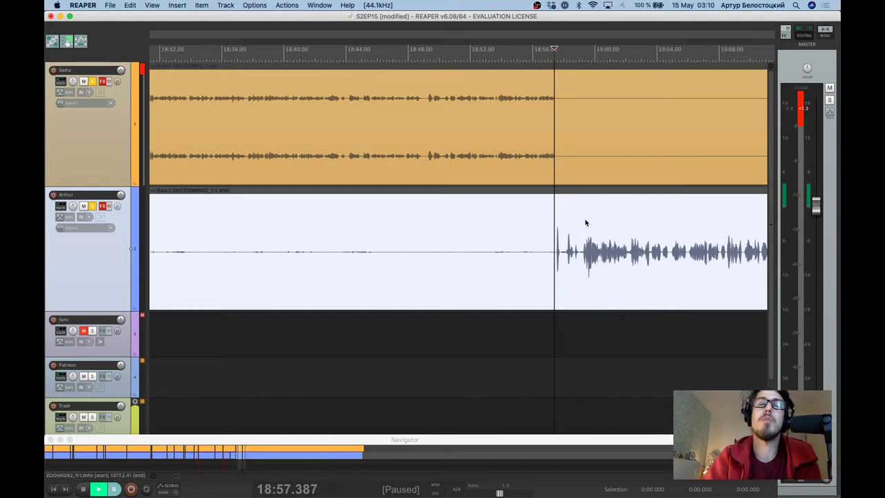
{"action": "key", "text": "space"}
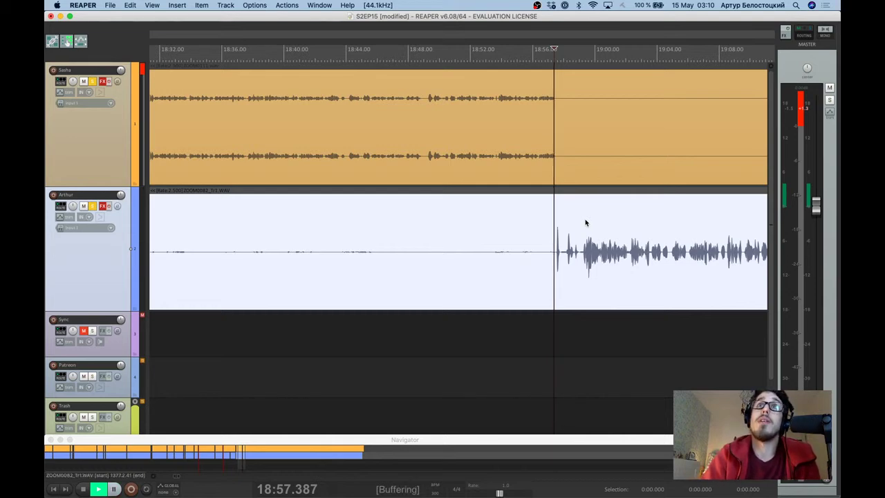
{"action": "left_click", "coordinate": [553, 190]}
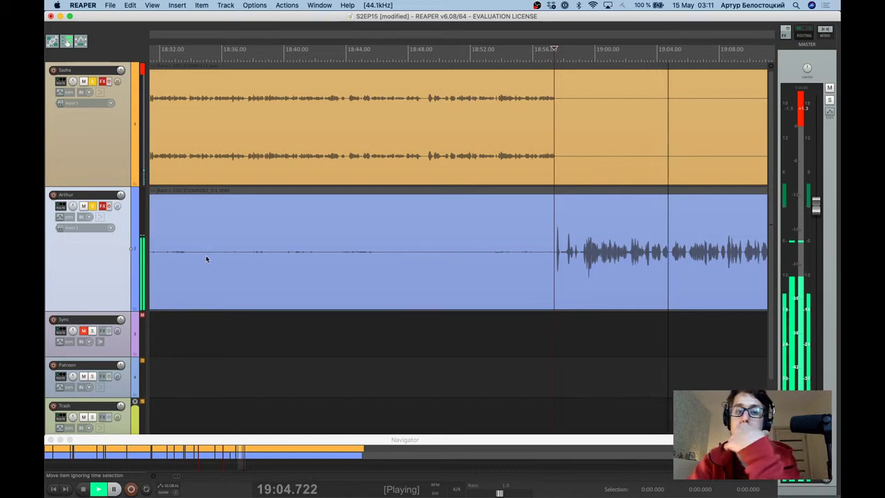
Look over the entire recording while it keeps playing and save the S2EP15 project.
{"action": "scroll", "coordinate": [648, 205], "scroll_direction": "right", "scroll_amount": 5}
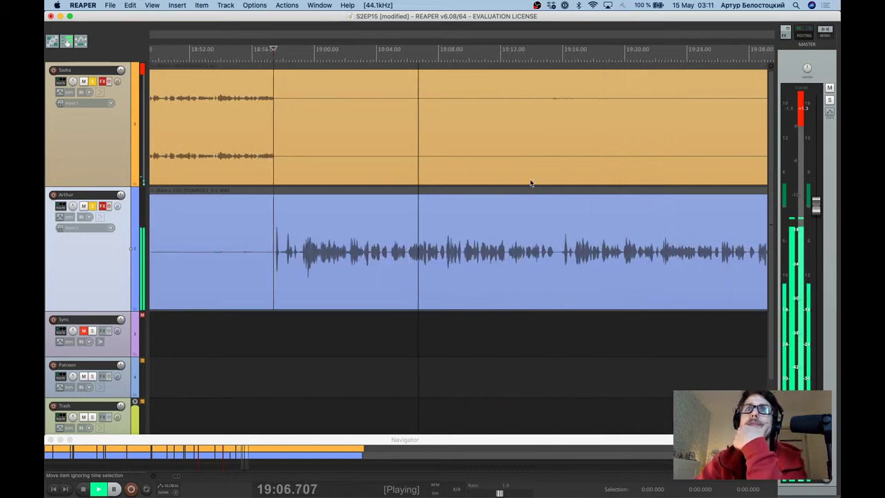
{"action": "scroll", "coordinate": [432, 175], "scroll_direction": "down", "scroll_amount": 5}
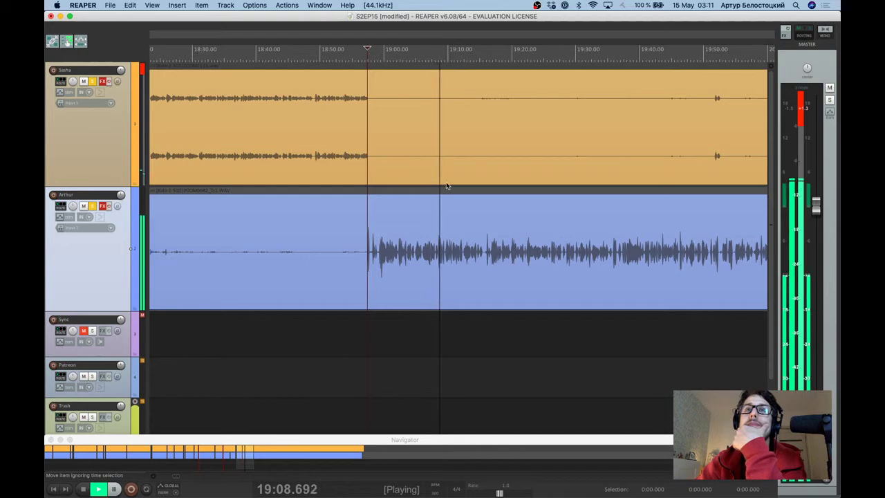
{"action": "scroll", "coordinate": [464, 188], "scroll_direction": "down", "scroll_amount": 10}
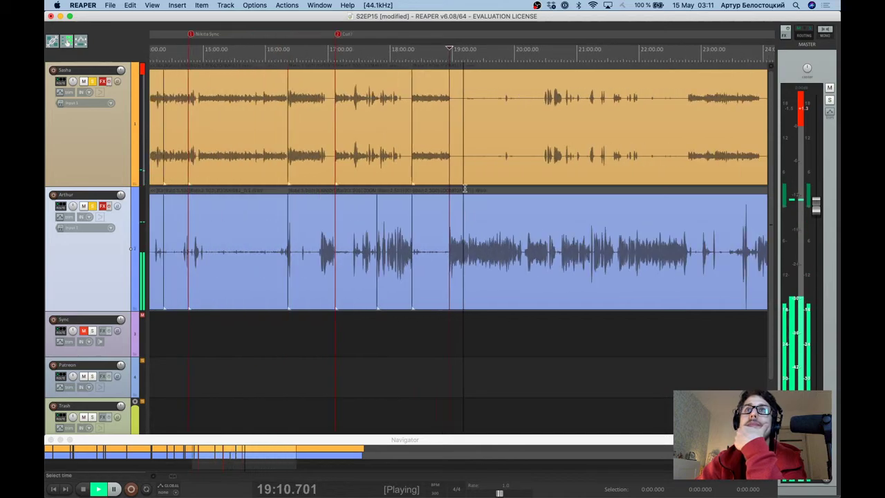
{"action": "scroll", "coordinate": [465, 188], "scroll_direction": "down", "scroll_amount": 4}
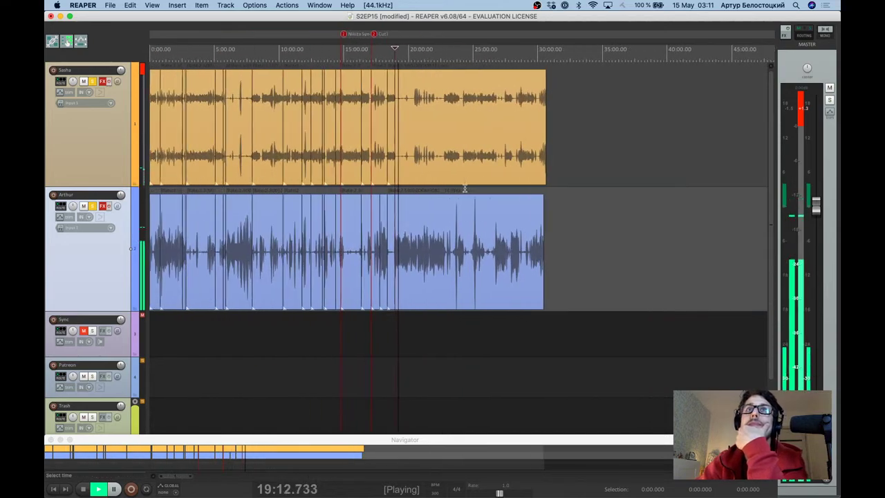
{"action": "key", "text": "super+s"}
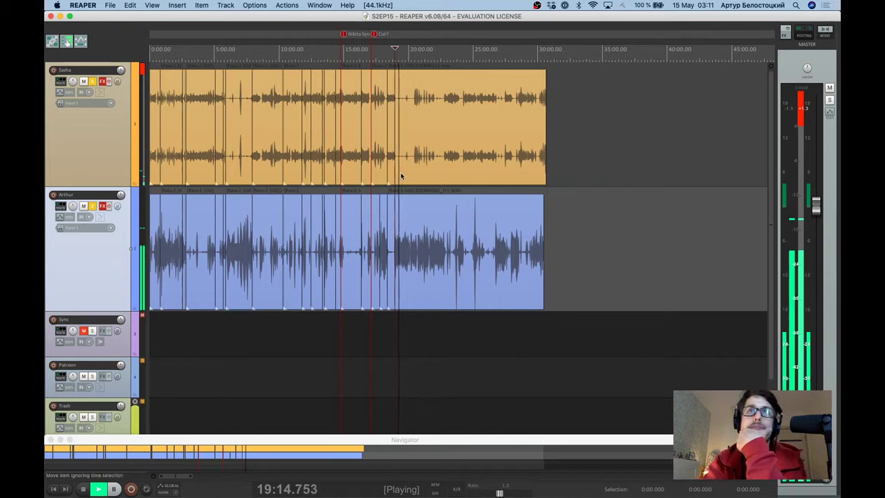
{"action": "scroll", "coordinate": [401, 153], "scroll_direction": "up", "scroll_amount": 7}
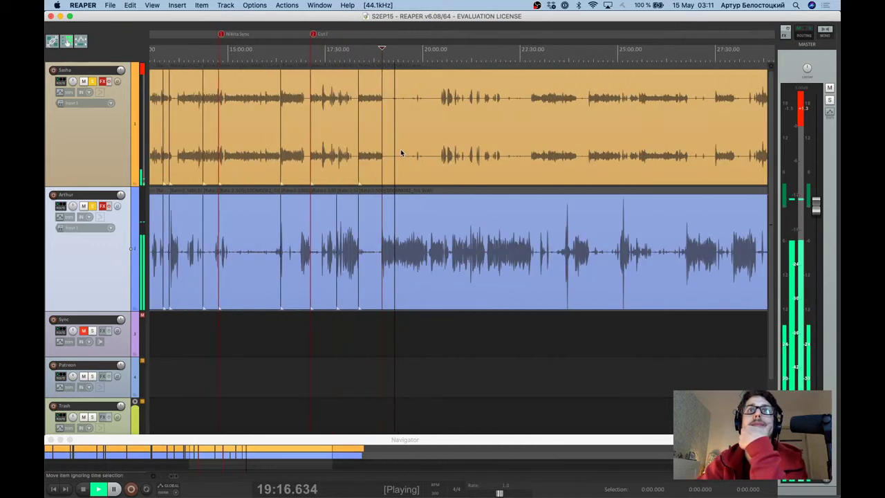
{"action": "scroll", "coordinate": [376, 162], "scroll_direction": "up", "scroll_amount": 3}
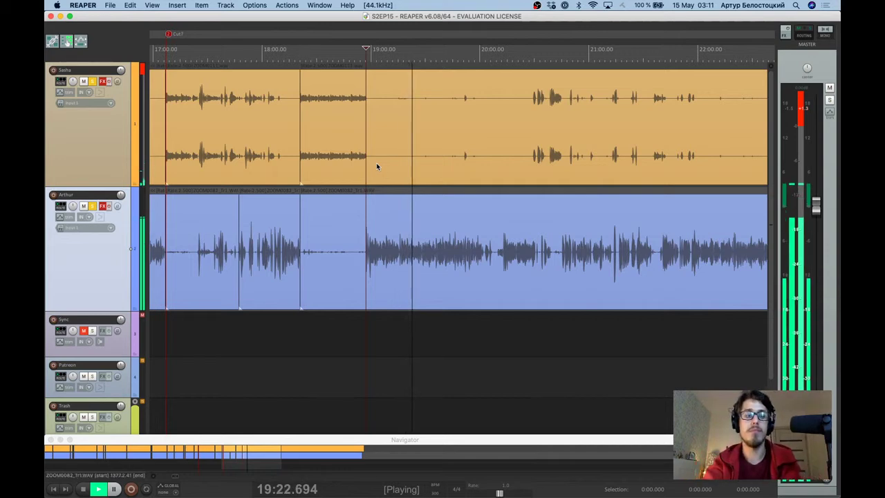
{"action": "key", "text": "super+Tab"}
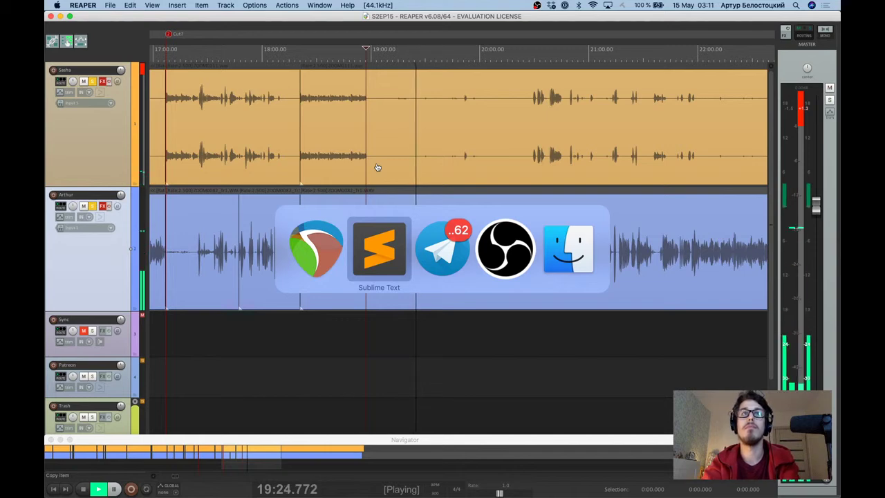
{"action": "key", "text": "super+Tab"}
{"action": "key", "text": "super+Tab"}
{"action": "key", "text": "super+Tab"}
{"action": "key", "text": "super+Tab"}
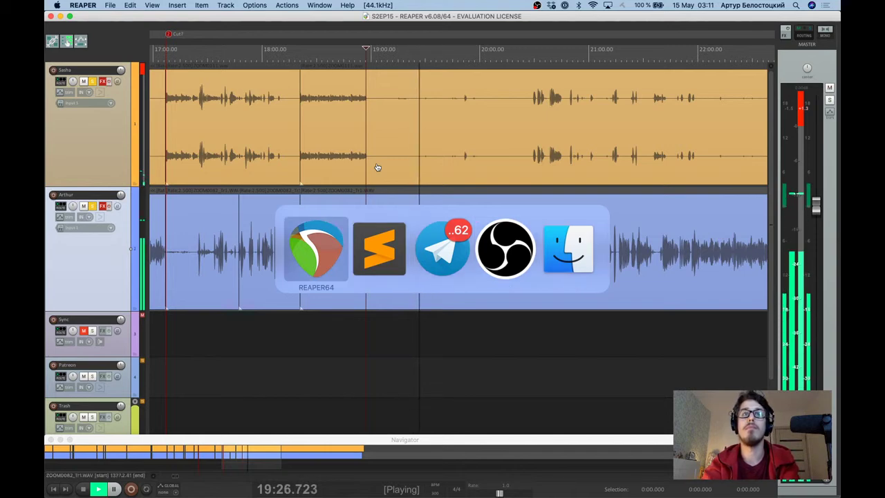
{"action": "key", "text": "super+Tab"}
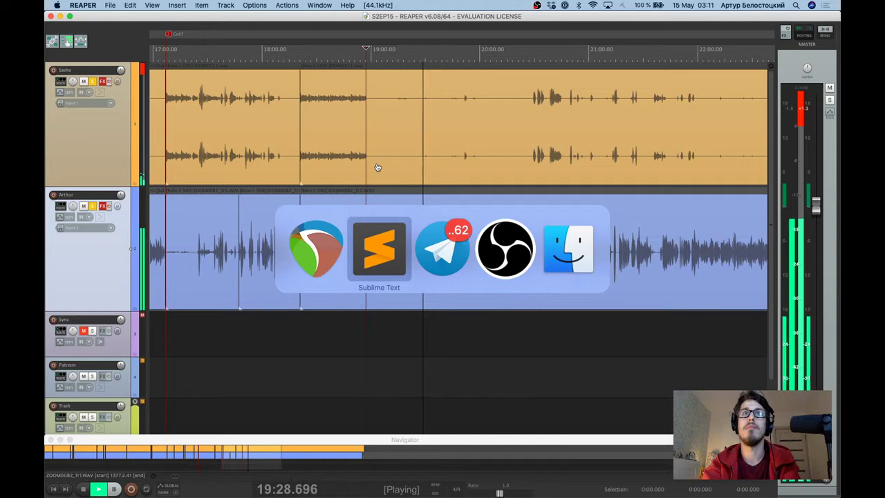
{"action": "key", "text": "super+Tab"}
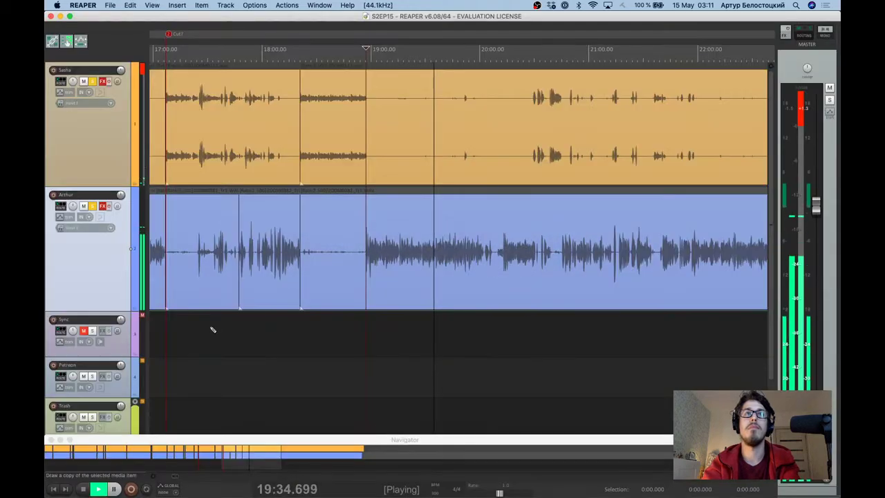
Switch to Sublime Text and add the topic notes "Медиабизнес-империя" and "Продажа рекламы в подкасте", leaving a blank bullet below.
{"action": "key", "text": "super+Tab"}
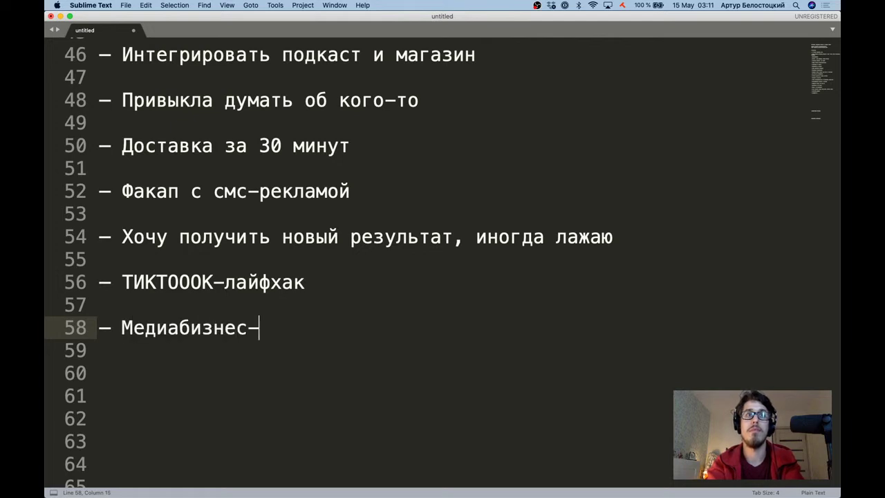
{"action": "type", "text": "я"}
{"action": "key", "text": "Return"}
{"action": "key", "text": "Return"}
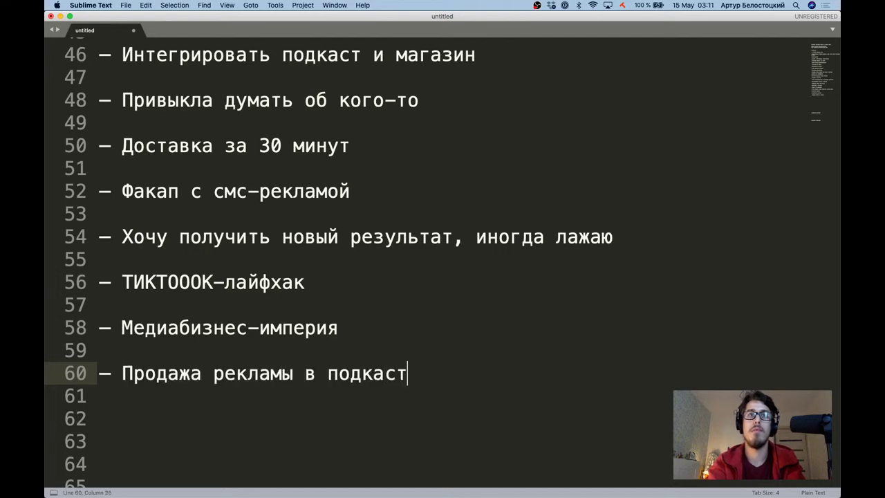
{"action": "key", "text": "Return"}
{"action": "key", "text": "Return"}
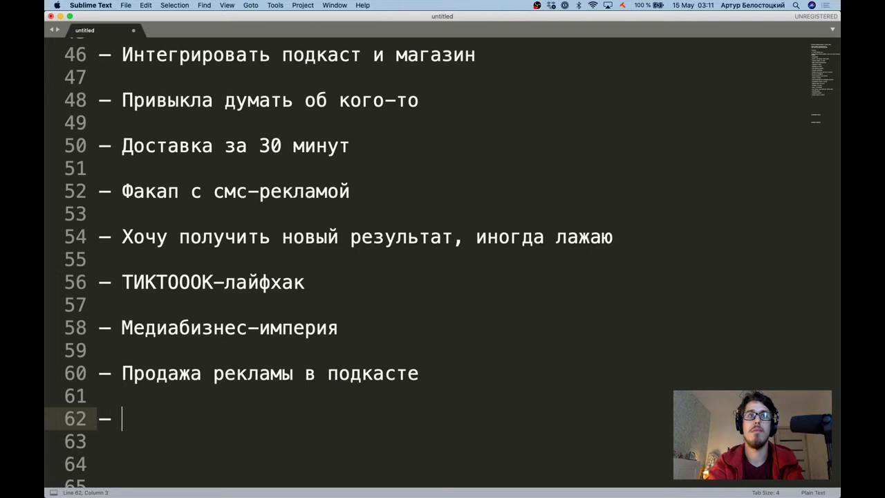
Switch back to REAPER, pause at the end of the blue voice's phrase and split both tracks at about 20:01.
{"action": "key", "text": "super+Tab"}
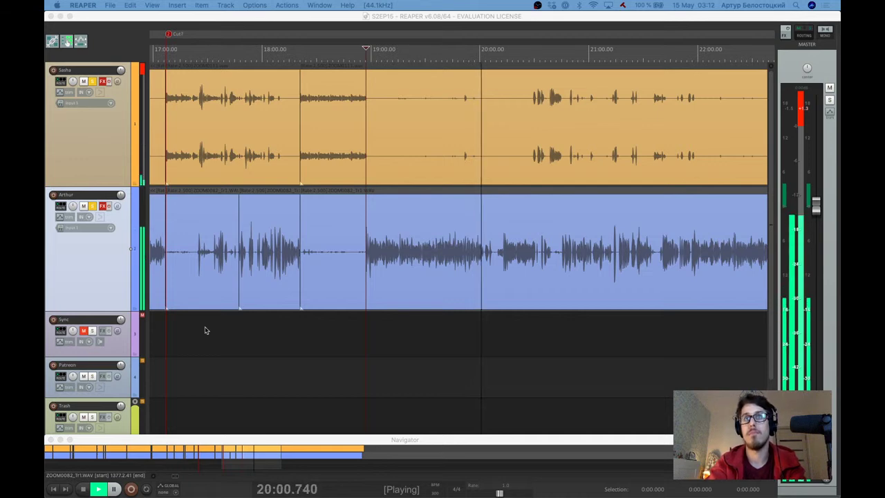
{"action": "left_click", "coordinate": [484, 184]}
{"action": "key", "text": "space"}
{"action": "scroll", "coordinate": [483, 253], "scroll_direction": "up", "scroll_amount": 6}
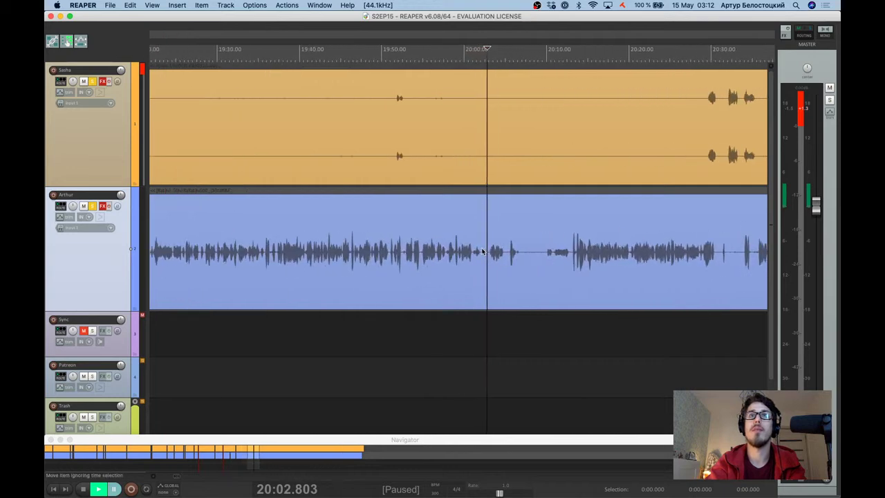
{"action": "scroll", "coordinate": [483, 252], "scroll_direction": "up", "scroll_amount": 2}
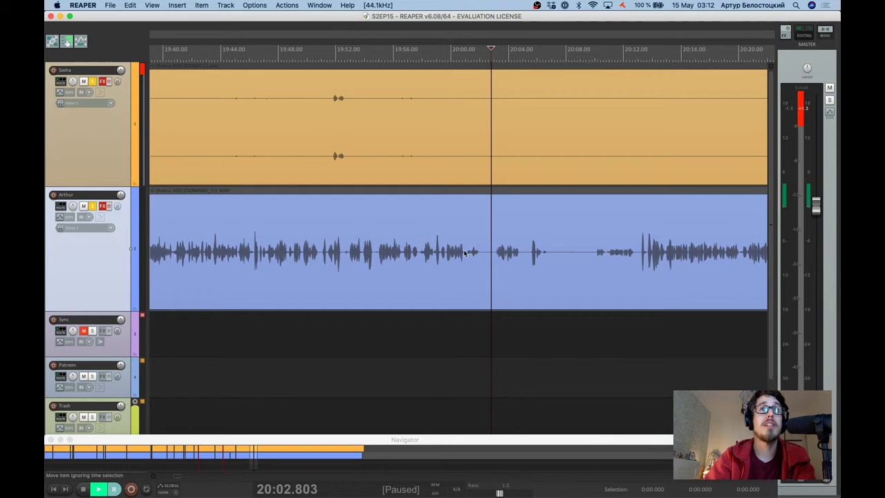
{"action": "left_click", "coordinate": [466, 235]}
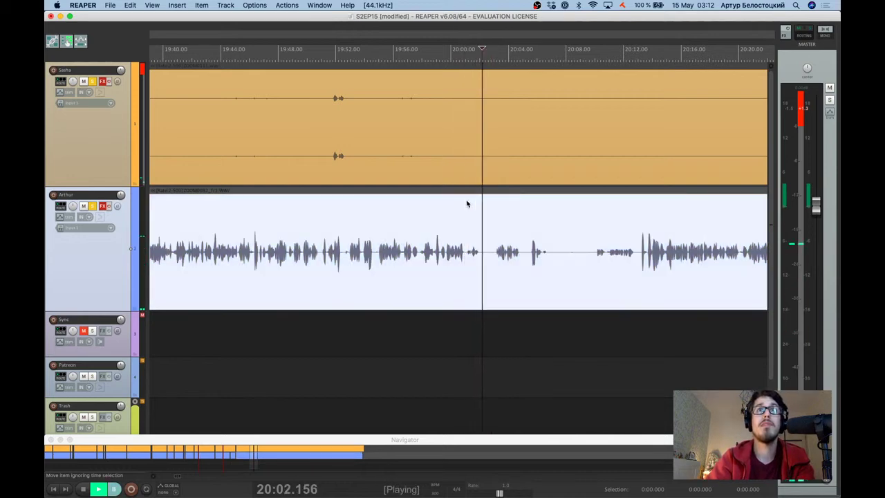
{"action": "left_click", "coordinate": [464, 192]}
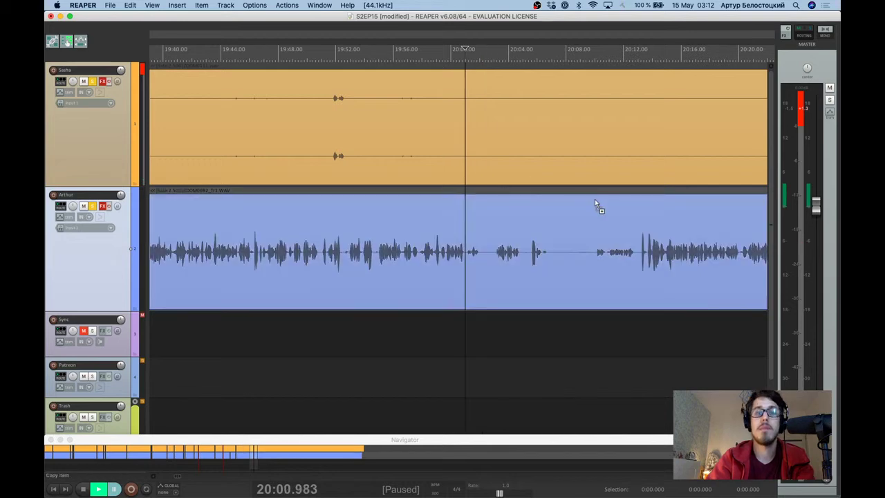
{"action": "key", "text": "s"}
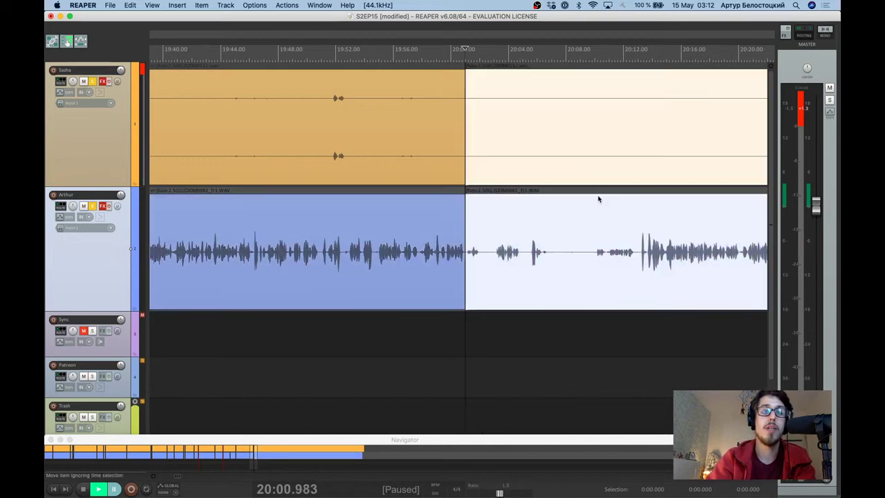
Split at about 20:13.6, just before the blue voice resumes, and delete the passage from the 20:01 split to there.
{"action": "left_click", "coordinate": [613, 188]}
{"action": "key", "text": "space"}
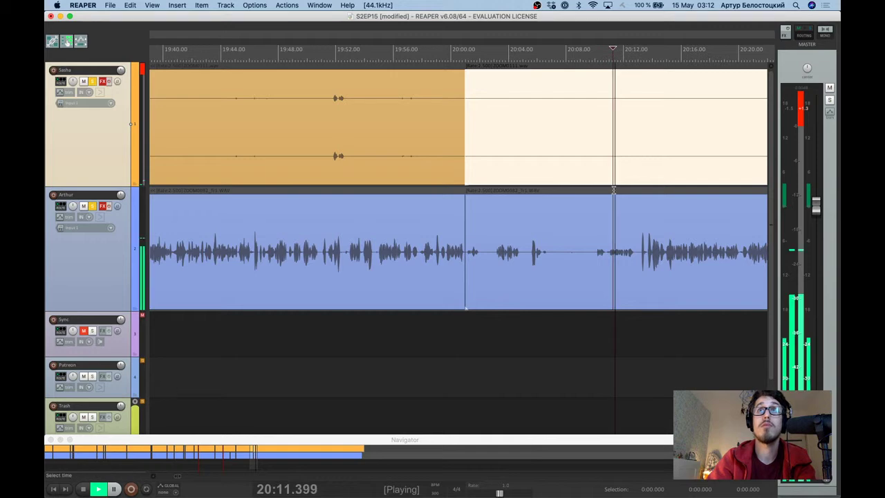
{"action": "left_click", "coordinate": [635, 200]}
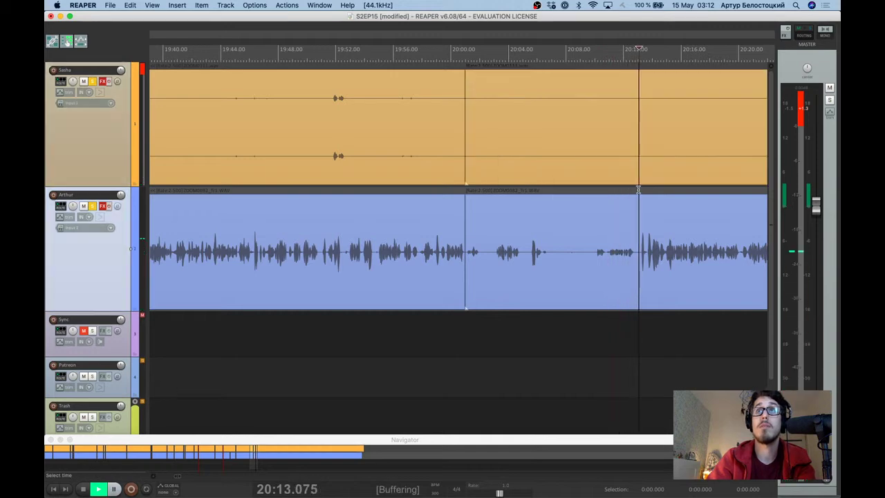
{"action": "key", "text": "space"}
{"action": "left_click", "coordinate": [589, 257]}
{"action": "key", "text": "s"}
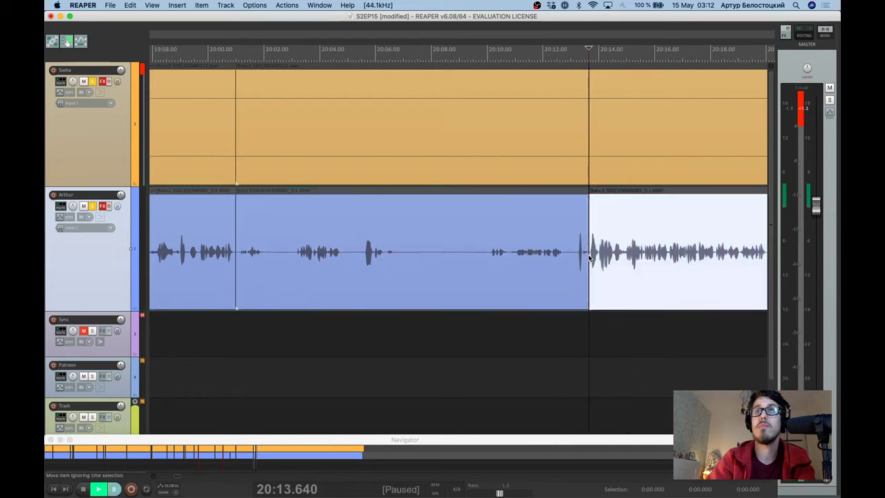
{"action": "left_click", "coordinate": [432, 255]}
{"action": "key", "text": "Delete"}
Listen to the end of the blue voice's passage before the join at about 20:01, restarting from progressively earlier points.
{"action": "left_click", "coordinate": [202, 206]}
{"action": "key", "text": "space"}
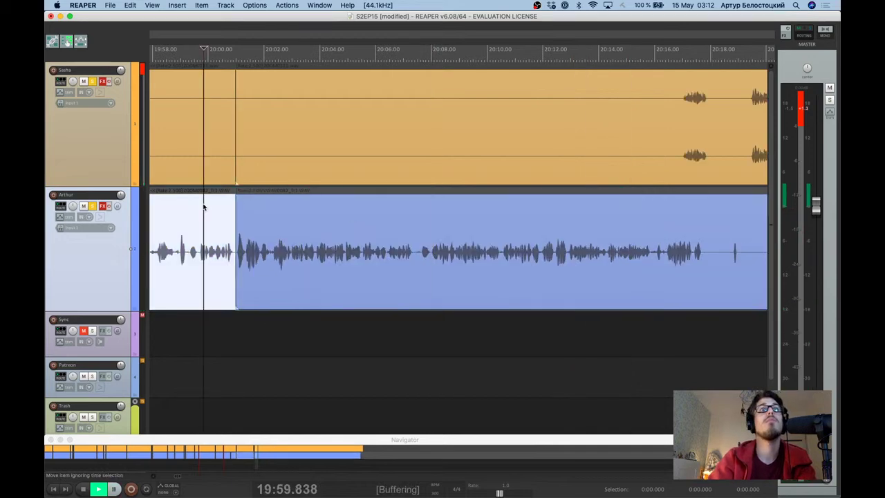
{"action": "scroll", "coordinate": [217, 239], "scroll_direction": "up", "scroll_amount": 5}
{"action": "left_click", "coordinate": [221, 237]}
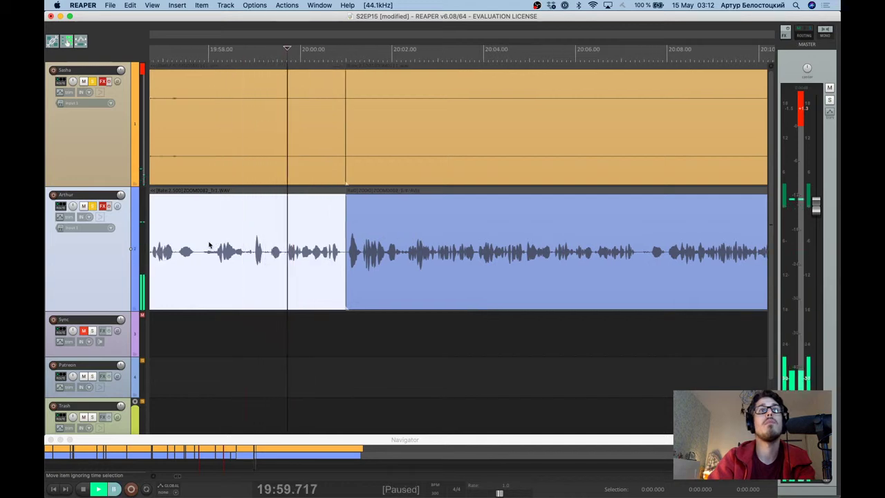
{"action": "left_click", "coordinate": [201, 247]}
{"action": "key", "text": "ctrl+space"}
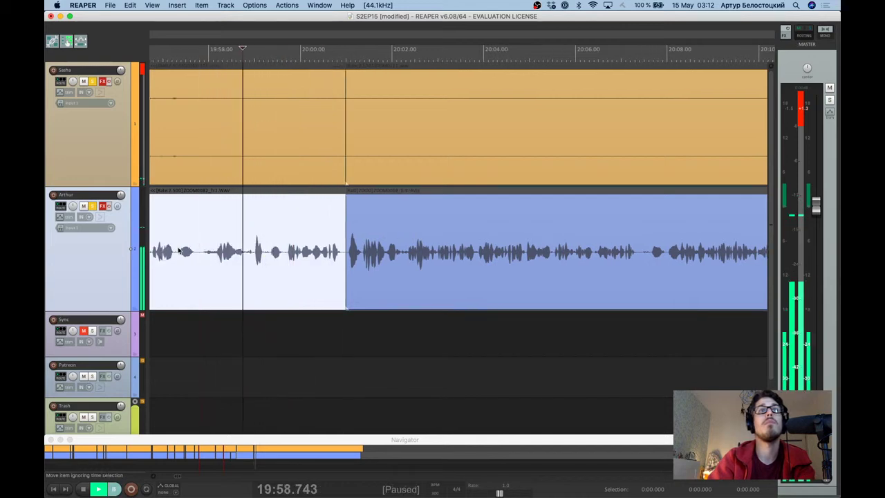
{"action": "scroll", "coordinate": [179, 250], "scroll_direction": "down", "scroll_amount": 1}
{"action": "left_click", "coordinate": [317, 256]}
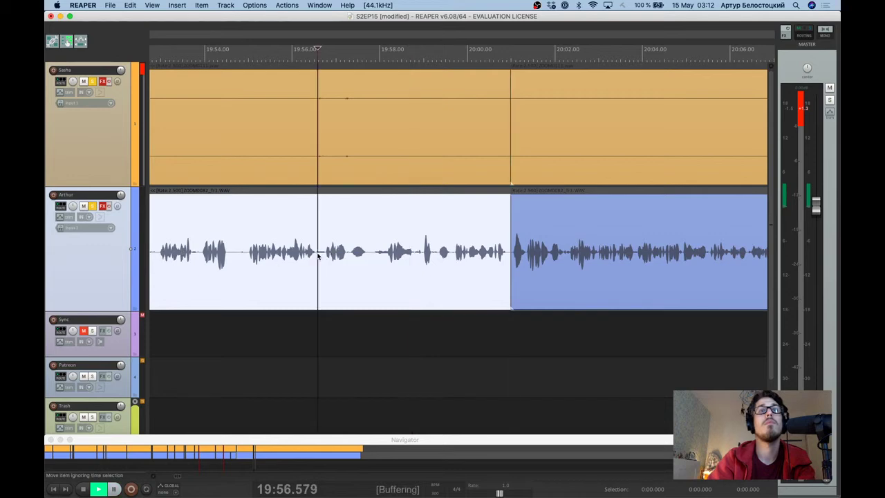
{"action": "key", "text": "ctrl+space"}
Listen from about 19:54.9, split at about 19:56.8 and delete the passage up to the join at 20:01.
{"action": "left_click", "coordinate": [242, 252]}
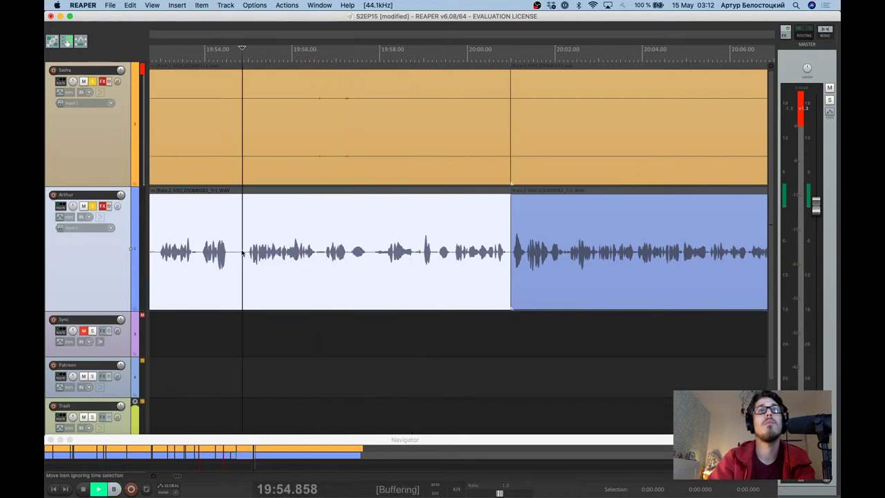
{"action": "scroll", "coordinate": [309, 258], "scroll_direction": "up", "scroll_amount": 1}
{"action": "key", "text": "ctrl+space"}
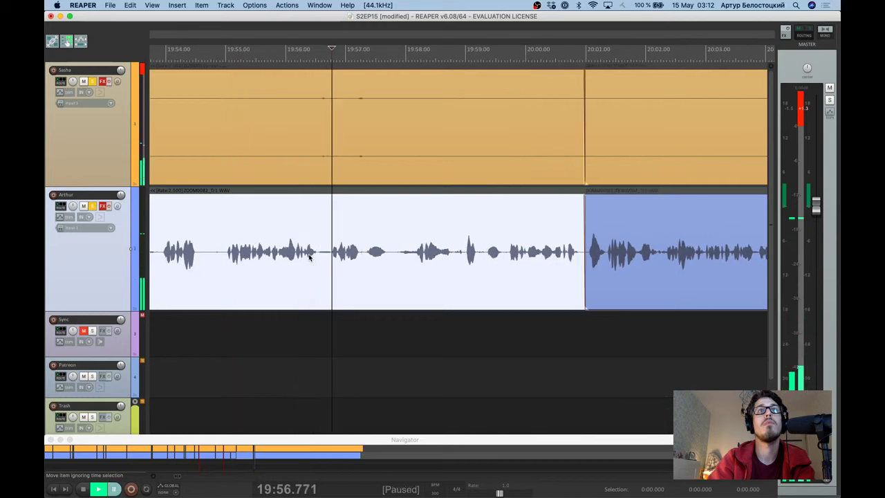
{"action": "key", "text": "s"}
{"action": "key", "text": "Delete"}
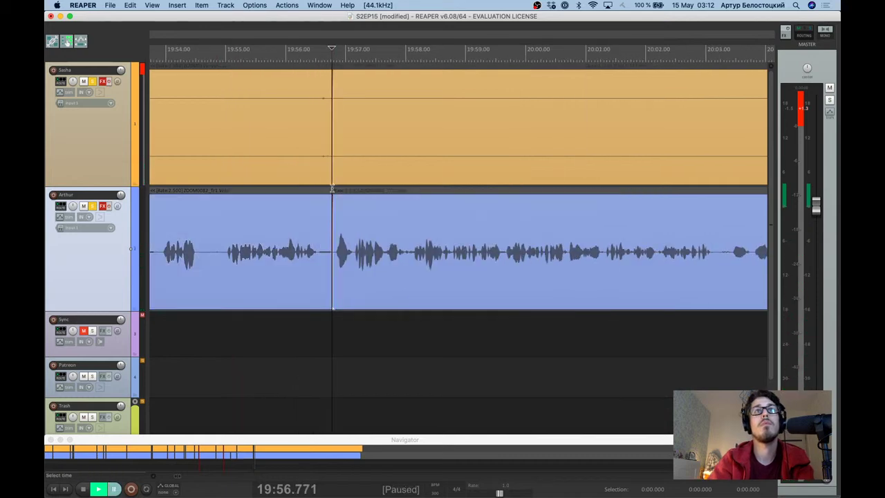
Listen across the join at about 19:56.8 and save the S2EP15 project.
{"action": "left_click", "coordinate": [325, 179]}
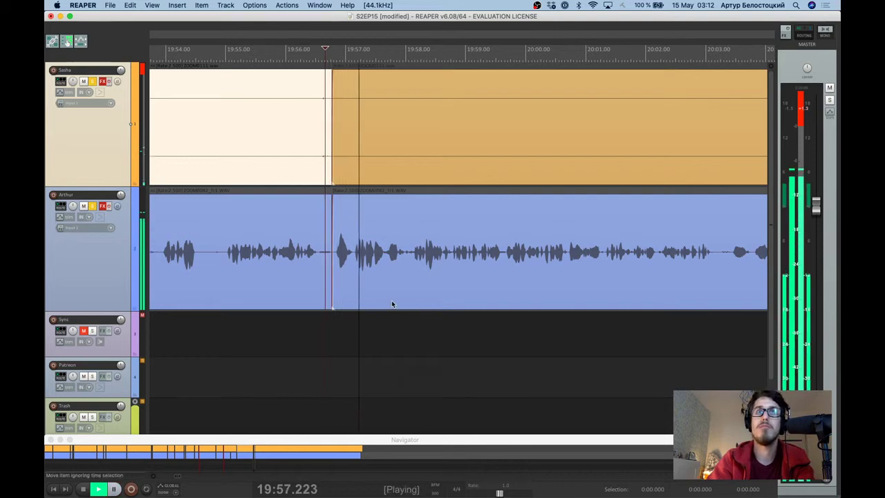
{"action": "scroll", "coordinate": [391, 304], "scroll_direction": "down", "scroll_amount": 2}
{"action": "scroll", "coordinate": [425, 240], "scroll_direction": "down", "scroll_amount": 2}
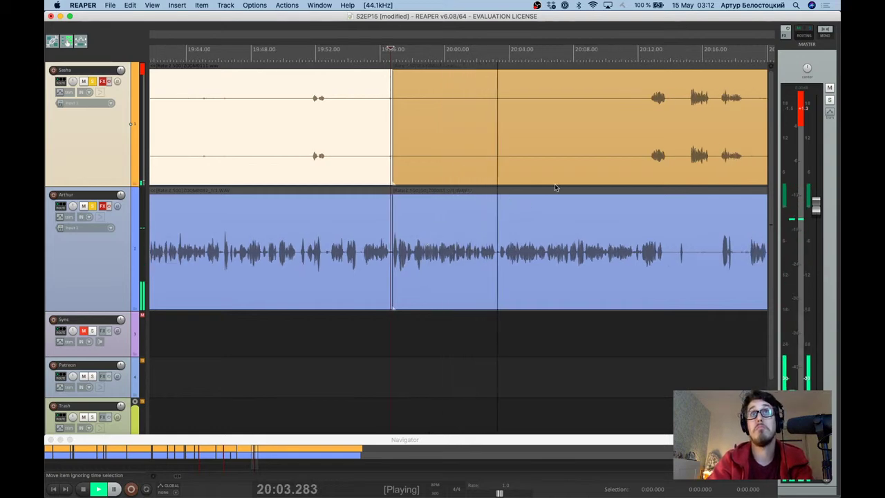
{"action": "key", "text": "super+s"}
Keep listening past the orange voice's short remarks and split the blue track in the pause at about 20:20.2.
{"action": "scroll", "coordinate": [581, 140], "scroll_direction": "up", "scroll_amount": 2}
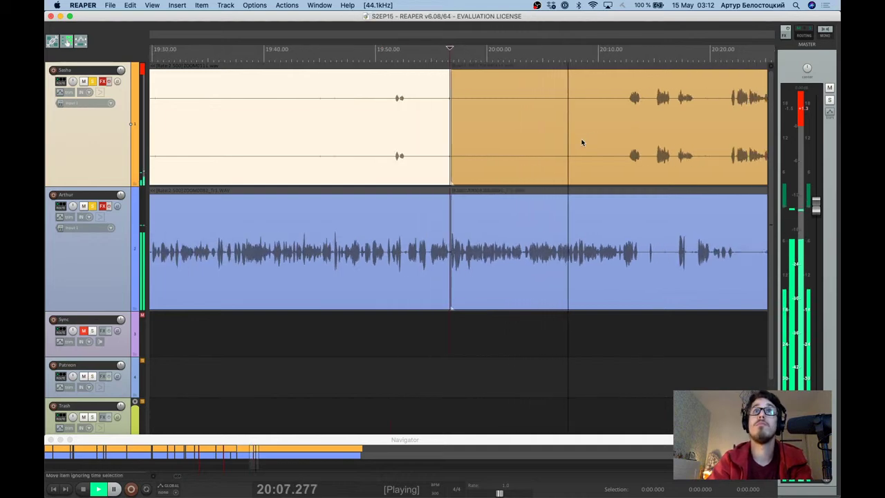
{"action": "scroll", "coordinate": [580, 141], "scroll_direction": "down", "scroll_amount": 4}
{"action": "scroll", "coordinate": [581, 142], "scroll_direction": "right", "scroll_amount": 1}
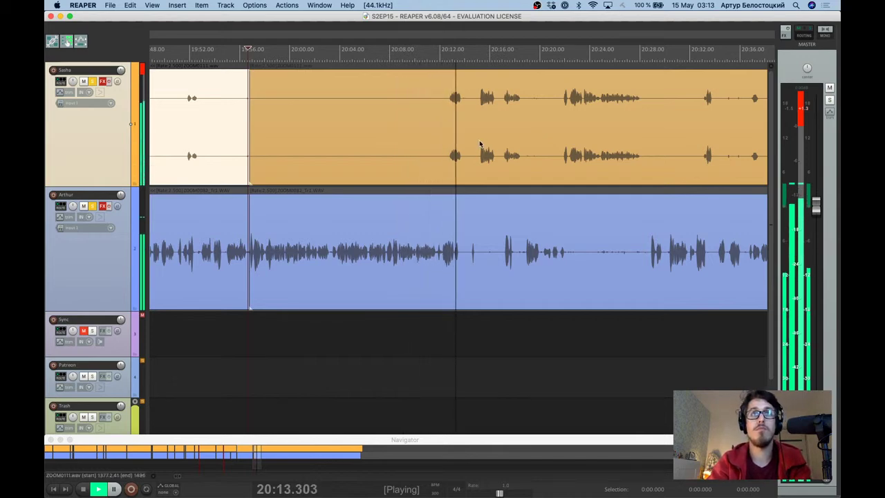
{"action": "scroll", "coordinate": [480, 144], "scroll_direction": "up", "scroll_amount": 2}
{"action": "scroll", "coordinate": [480, 143], "scroll_direction": "up", "scroll_amount": 2}
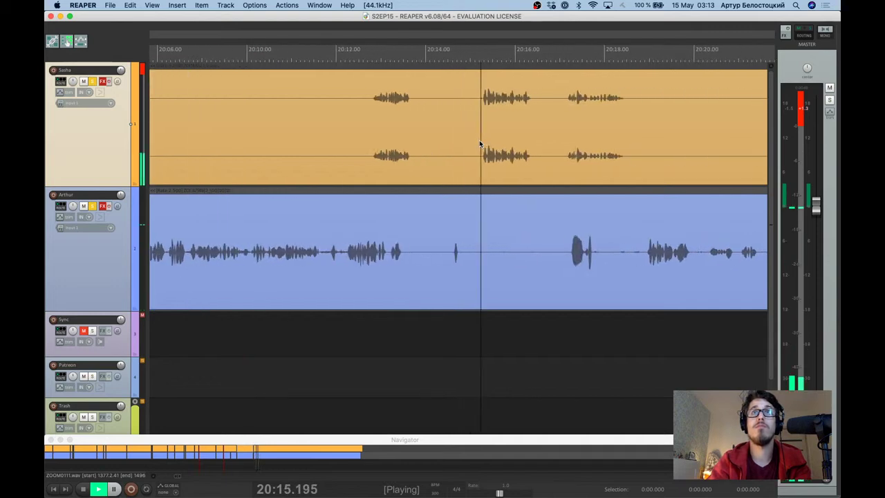
{"action": "scroll", "coordinate": [479, 144], "scroll_direction": "down", "scroll_amount": 1}
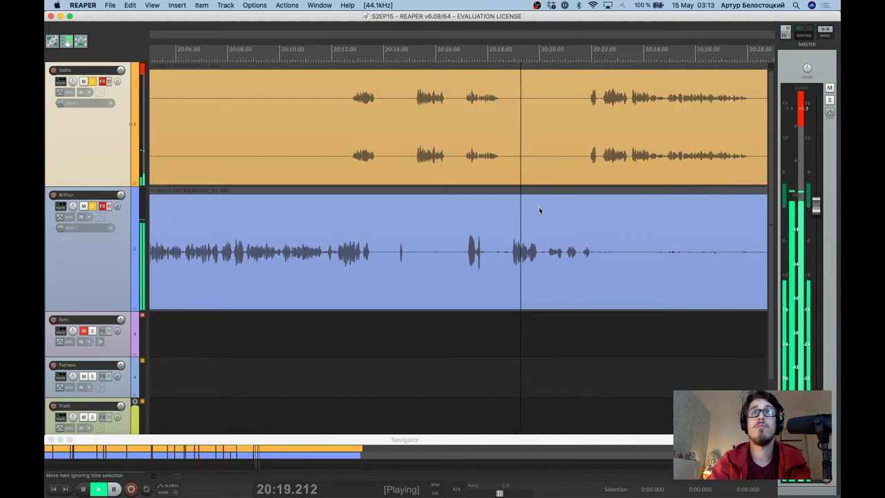
{"action": "scroll", "coordinate": [539, 210], "scroll_direction": "up", "scroll_amount": 2}
{"action": "key", "text": "space"}
{"action": "left_click", "coordinate": [560, 239]}
{"action": "key", "text": "s"}
{"action": "scroll", "coordinate": [595, 173], "scroll_direction": "down", "scroll_amount": 1}
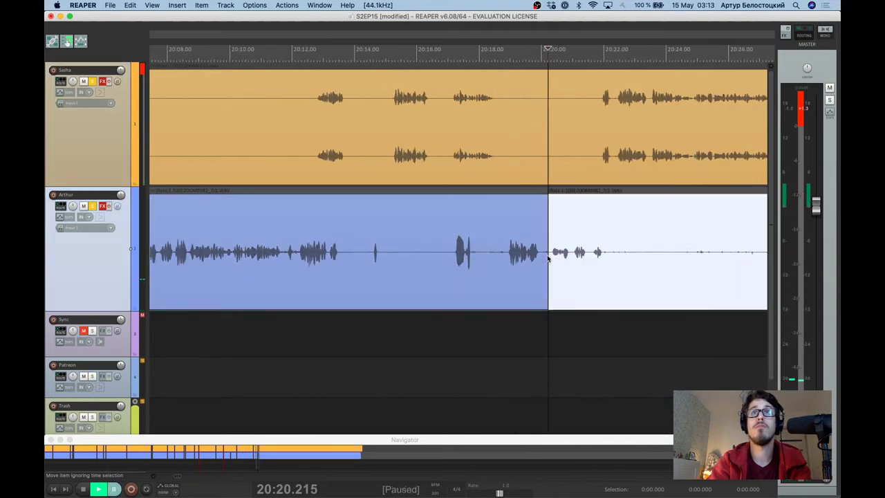
Listen to the orange voice's passage from about 20:22.
{"action": "left_click", "coordinate": [589, 52]}
{"action": "key", "text": "space"}
{"action": "scroll", "coordinate": [575, 110], "scroll_direction": "up", "scroll_amount": 1}
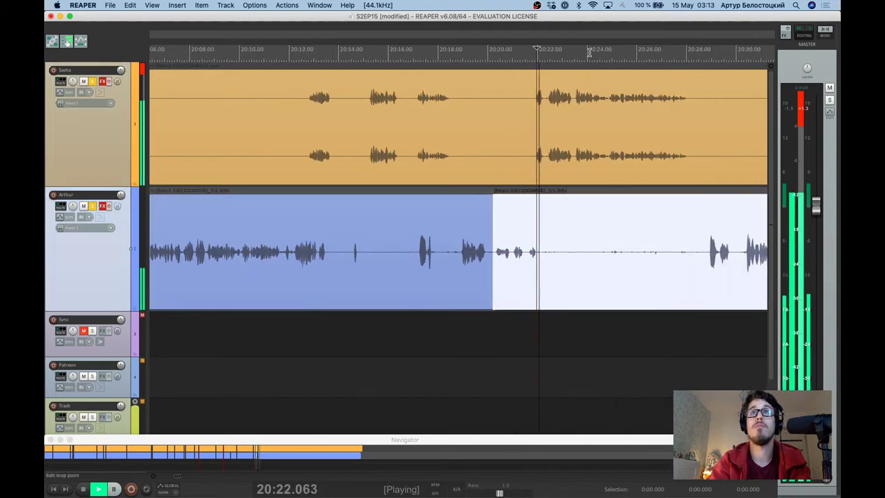
{"action": "scroll", "coordinate": [575, 110], "scroll_direction": "up", "scroll_amount": 1}
{"action": "scroll", "coordinate": [575, 110], "scroll_direction": "down", "scroll_amount": 1}
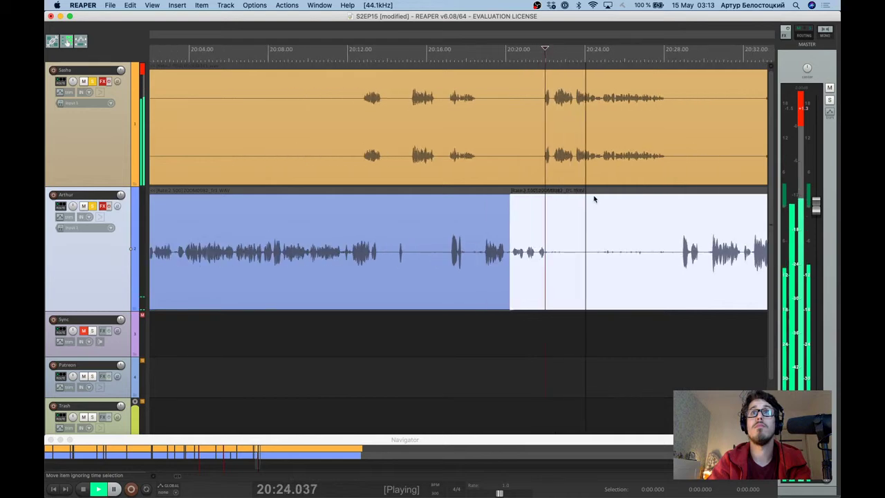
{"action": "scroll", "coordinate": [592, 198], "scroll_direction": "right", "scroll_amount": 5}
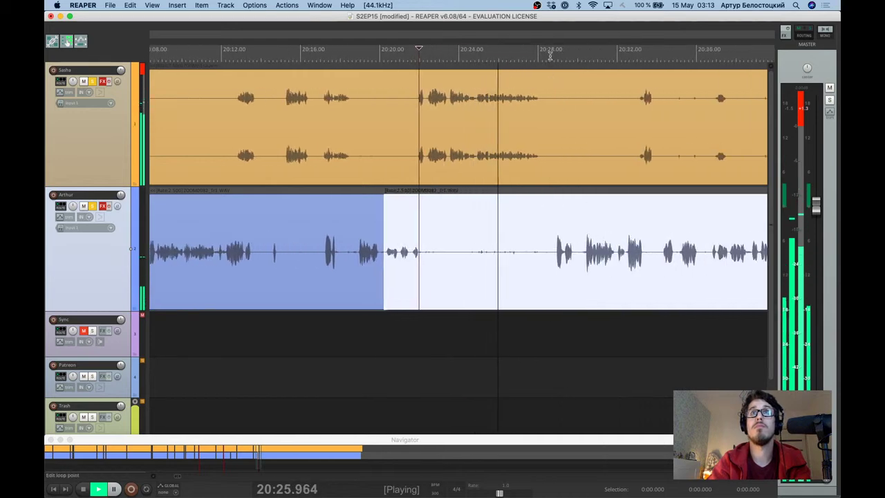
Listen to the blue voice's reply from about 20:28 and split both tracks in its pause at about 20:30.
{"action": "left_click", "coordinate": [550, 76]}
{"action": "scroll", "coordinate": [574, 296], "scroll_direction": "up", "scroll_amount": 2}
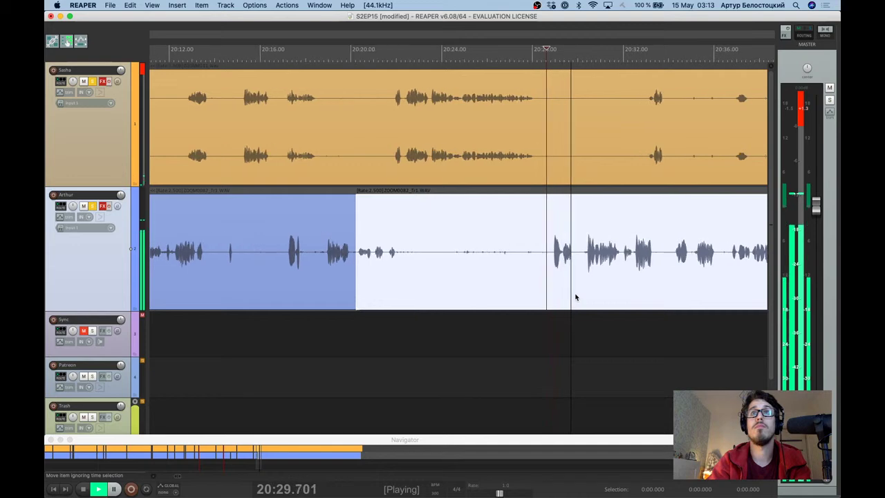
{"action": "scroll", "coordinate": [609, 266], "scroll_direction": "down", "scroll_amount": 2}
{"action": "scroll", "coordinate": [615, 265], "scroll_direction": "right", "scroll_amount": 10}
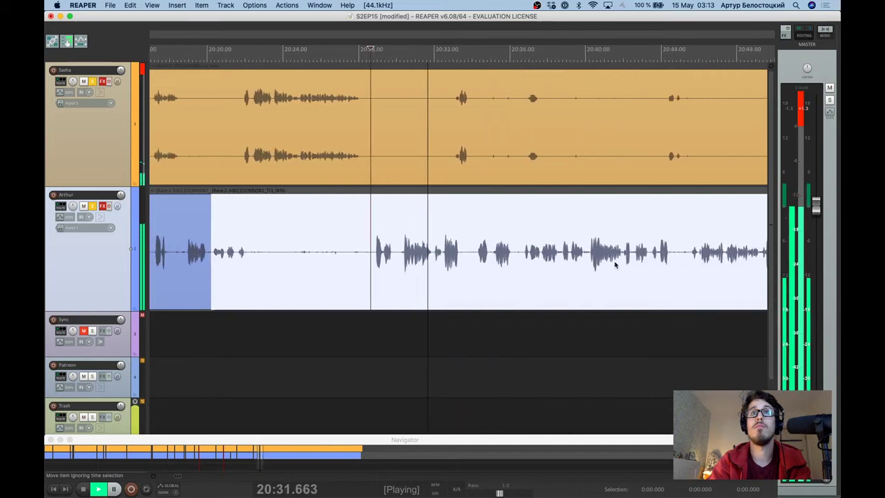
{"action": "key", "text": "ctrl+space"}
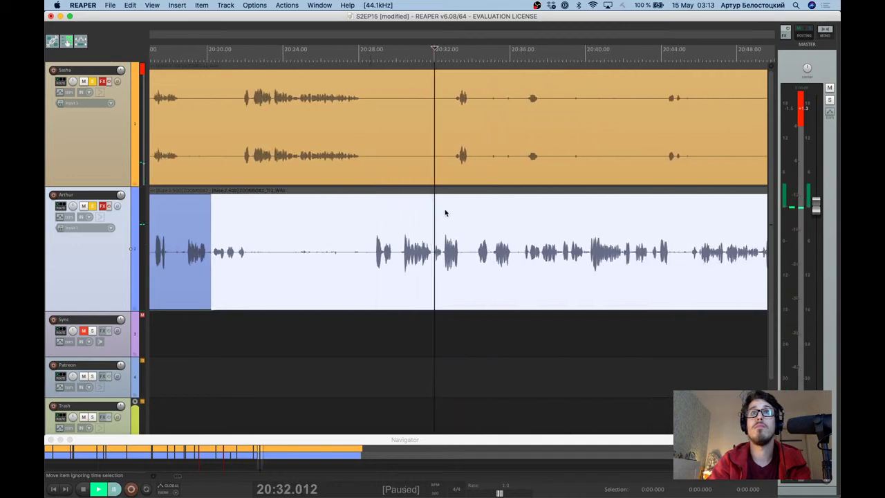
{"action": "left_click", "coordinate": [395, 188]}
{"action": "key", "text": "s"}
{"action": "scroll", "coordinate": [396, 207], "scroll_direction": "down", "scroll_amount": 3}
Listen to the blue voice's short phrases from about 20:20.5, pausing just before the orange voice speaks.
{"action": "left_click", "coordinate": [329, 242]}
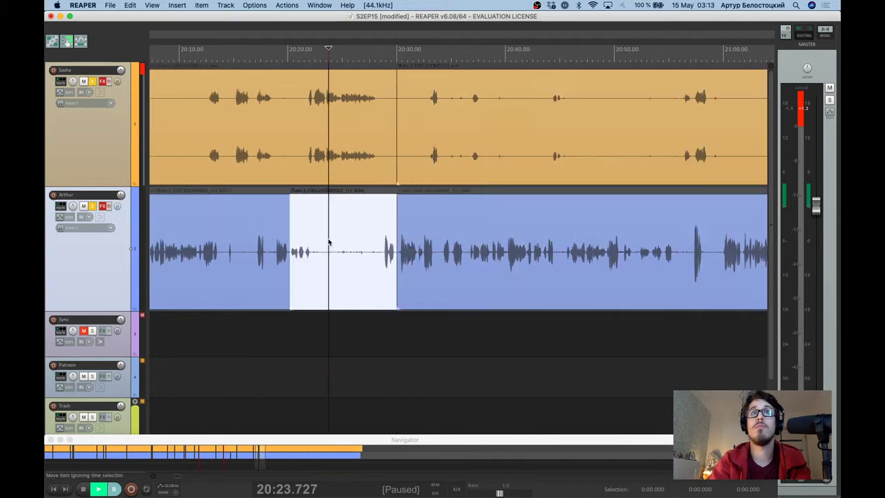
{"action": "left_click", "coordinate": [293, 188]}
{"action": "key", "text": "space"}
{"action": "scroll", "coordinate": [304, 197], "scroll_direction": "up", "scroll_amount": 2}
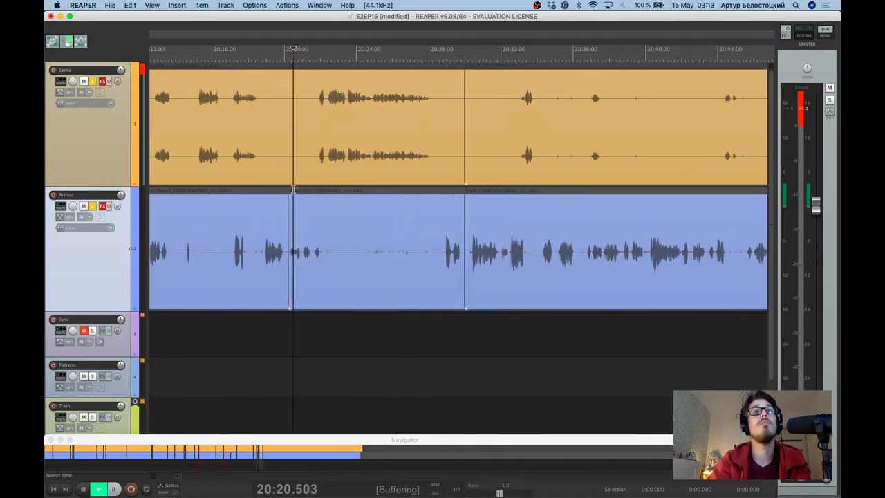
{"action": "key", "text": "ctrl+space"}
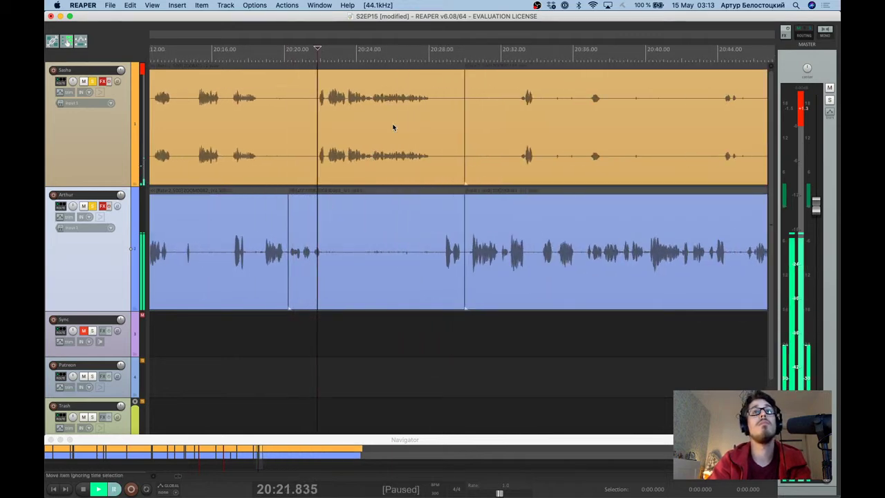
Listen to the end of the orange voice's passage and split the orange track just before it starts, at about 20:21.8.
{"action": "left_click", "coordinate": [393, 90]}
{"action": "key", "text": "space"}
{"action": "scroll", "coordinate": [395, 89], "scroll_direction": "up", "scroll_amount": 1}
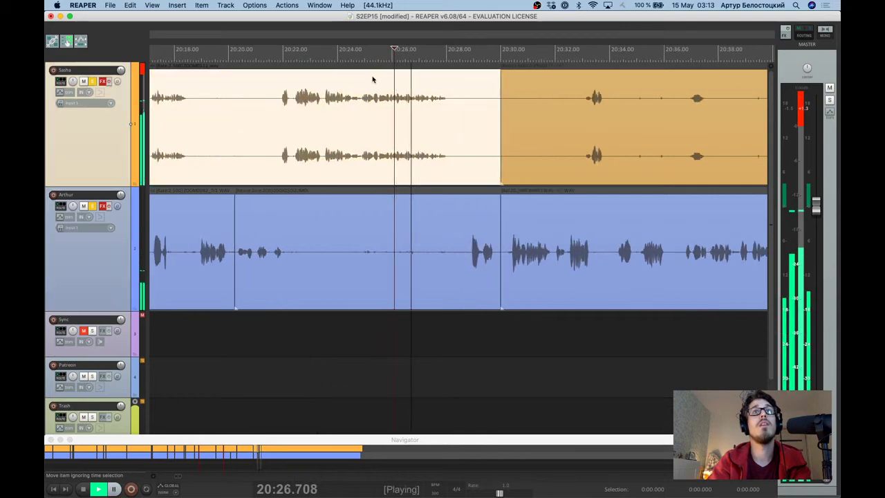
{"action": "left_click", "coordinate": [359, 62]}
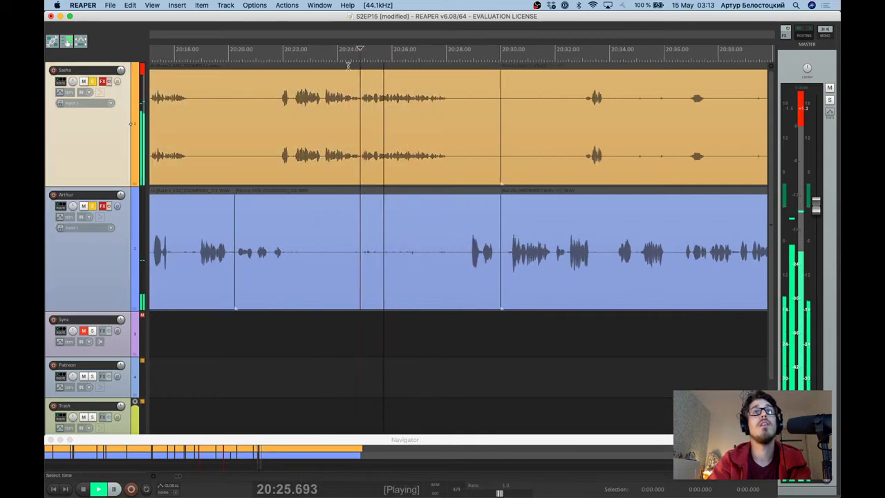
{"action": "key", "text": "ctrl+space"}
{"action": "scroll", "coordinate": [368, 101], "scroll_direction": "up", "scroll_amount": 1}
{"action": "left_click", "coordinate": [244, 139]}
{"action": "key", "text": "s"}
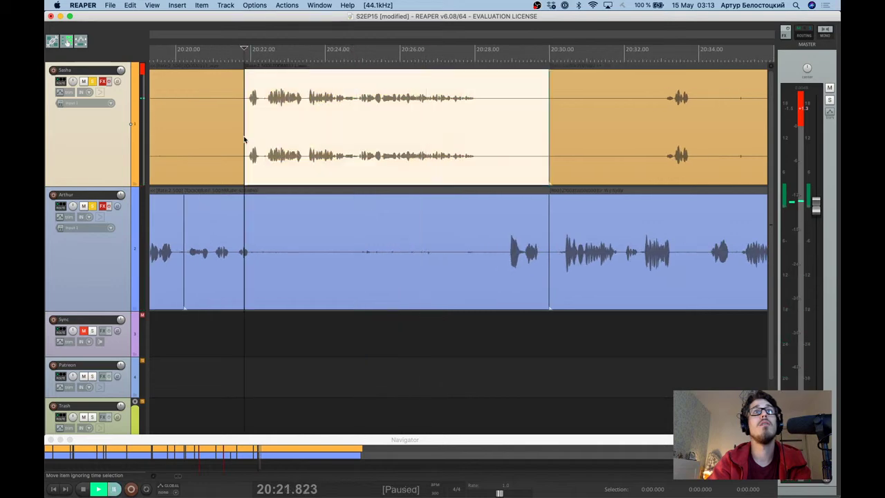
Split the blue track at about 20:21.9 and delete the piece with its short phrases from about 20:20.2, closing the gap.
{"action": "left_click", "coordinate": [230, 257]}
{"action": "left_click", "coordinate": [246, 257]}
{"action": "key", "text": "s"}
{"action": "left_click", "coordinate": [242, 269]}
{"action": "key", "text": "Delete"}
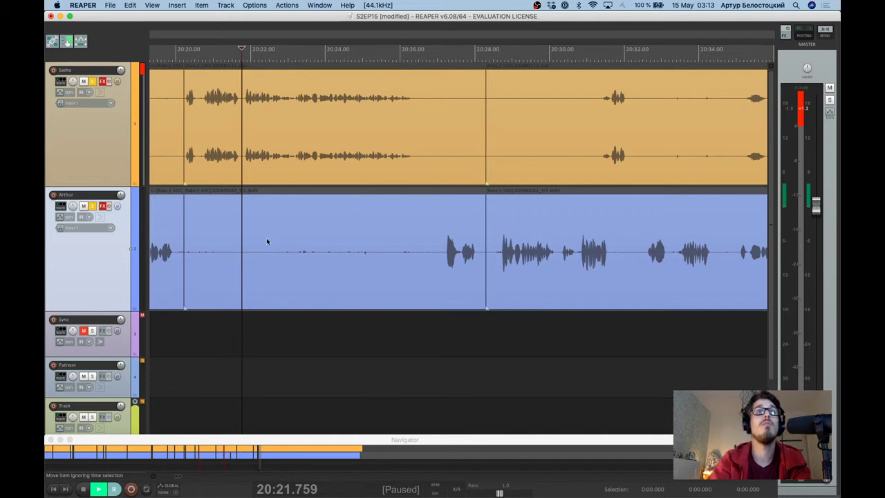
Listen from about 20:26 through the blue voice's passage to about 20:46.
{"action": "left_click", "coordinate": [396, 253]}
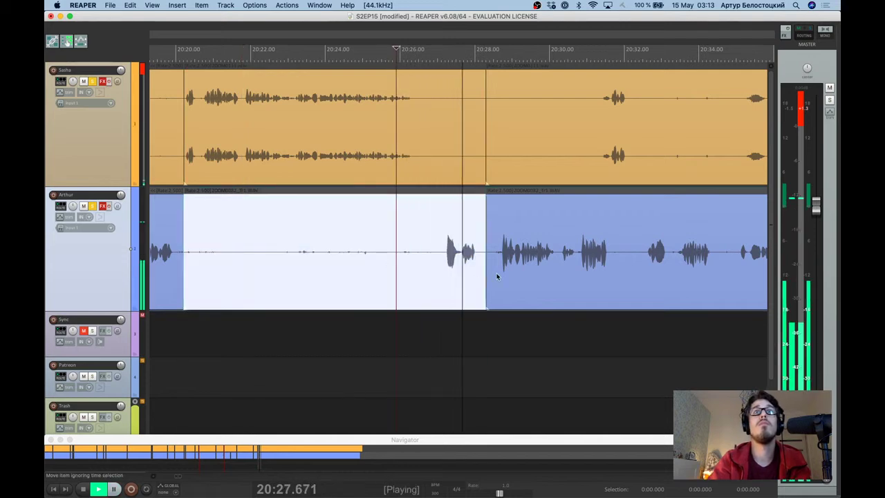
{"action": "scroll", "coordinate": [512, 283], "scroll_direction": "right", "scroll_amount": 4}
{"action": "scroll", "coordinate": [517, 297], "scroll_direction": "right", "scroll_amount": 2}
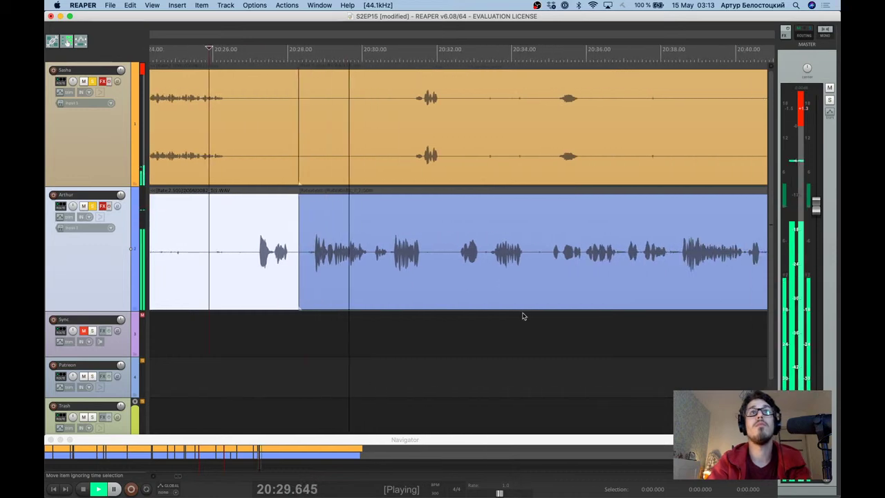
{"action": "scroll", "coordinate": [522, 314], "scroll_direction": "down", "scroll_amount": 3}
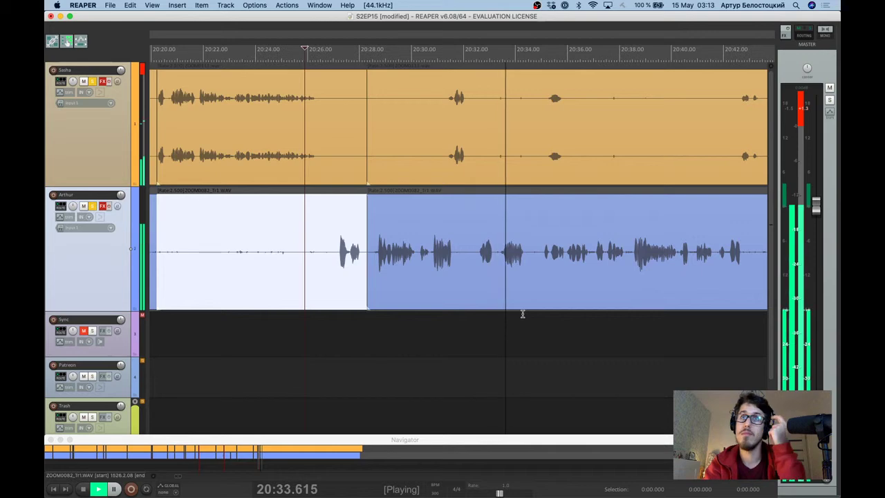
{"action": "scroll", "coordinate": [503, 191], "scroll_direction": "down", "scroll_amount": 2}
{"action": "scroll", "coordinate": [502, 191], "scroll_direction": "right", "scroll_amount": 3}
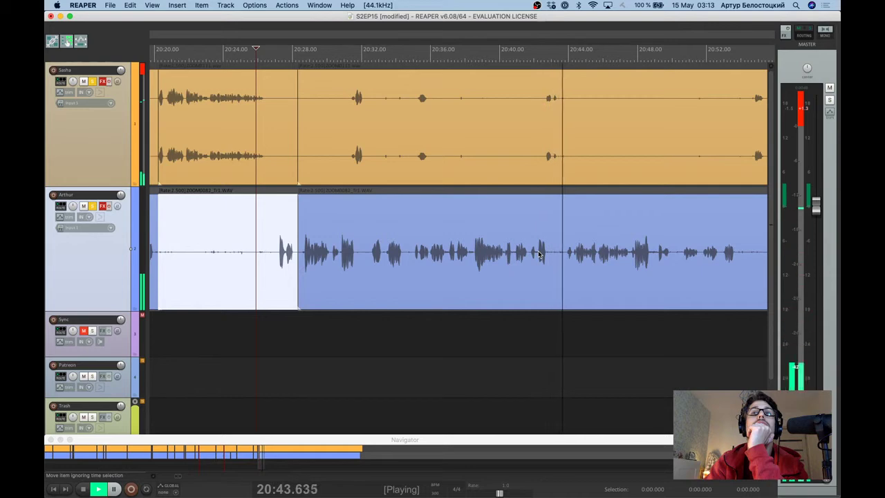
{"action": "scroll", "coordinate": [546, 256], "scroll_direction": "up", "scroll_amount": 3}
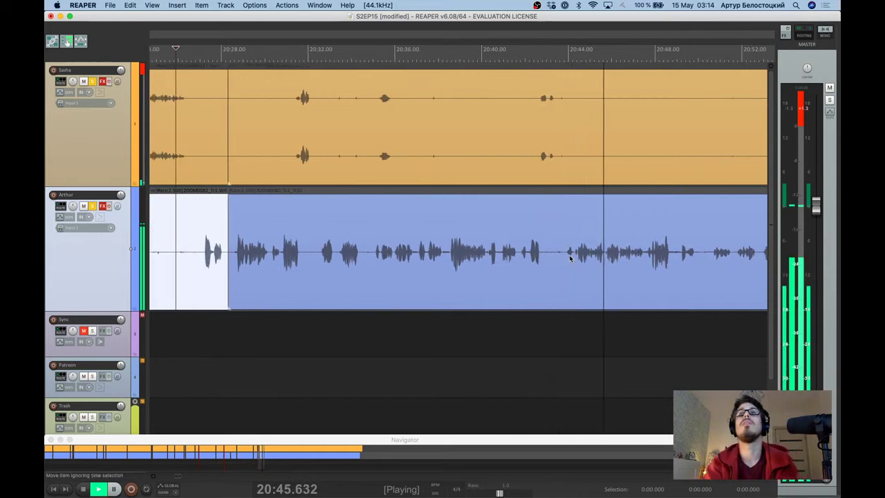
Pause playback and split both tracks in the blue voice's pause at about 20:43.4.
{"action": "key", "text": "space"}
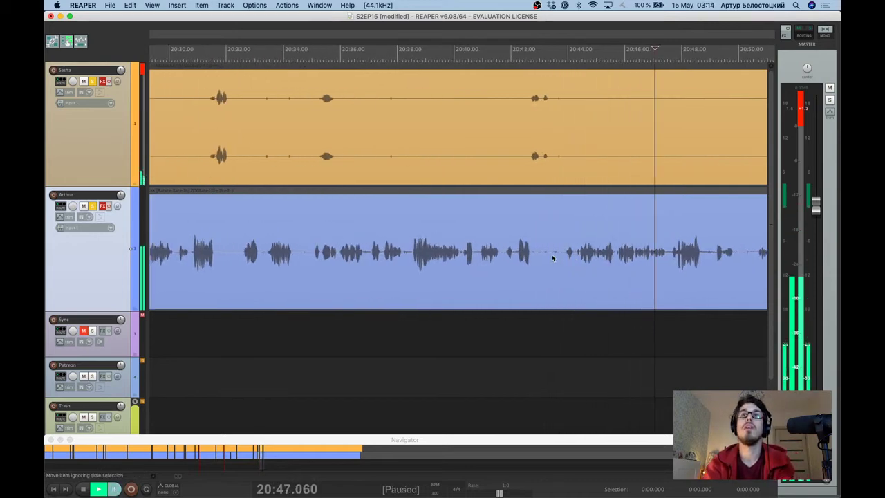
{"action": "left_click", "coordinate": [550, 191]}
{"action": "key", "text": "s"}
Listen on from about 20:43.4, skipping ahead to about 20:47, 20:51 and 20:55, up to about 20:58.
{"action": "key", "text": "space"}
{"action": "scroll", "coordinate": [549, 191], "scroll_direction": "down", "scroll_amount": 2}
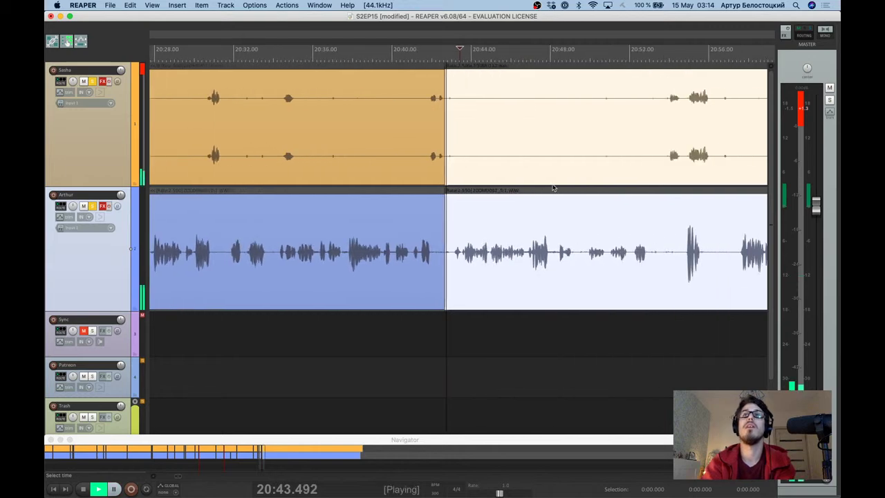
{"action": "key", "text": "space"}
{"action": "left_click", "coordinate": [512, 59]}
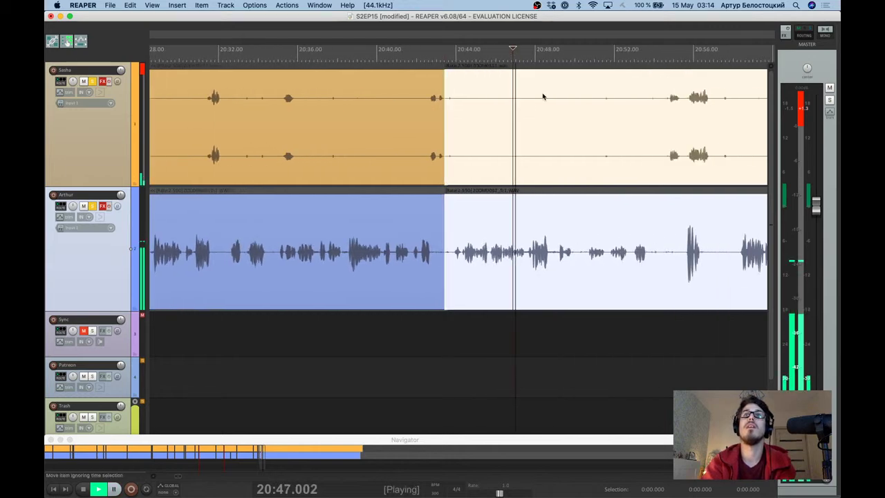
{"action": "key", "text": "ctrl+space"}
{"action": "left_click", "coordinate": [593, 60]}
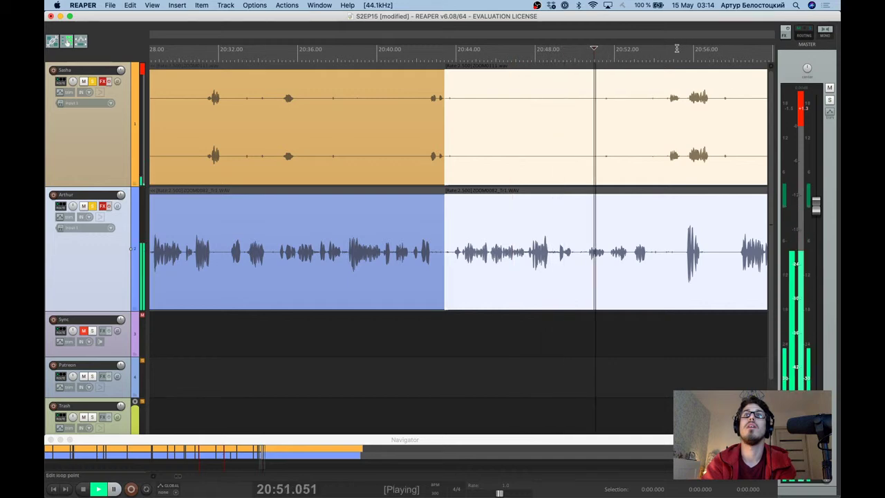
{"action": "left_click", "coordinate": [671, 59]}
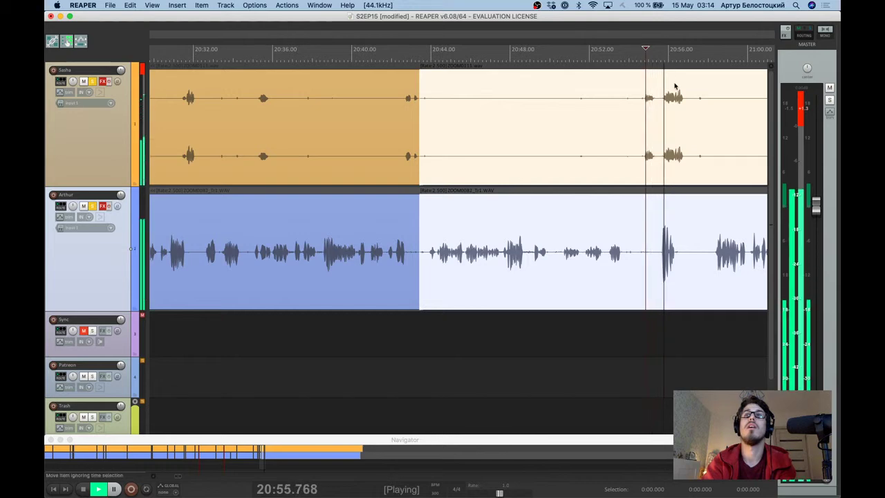
{"action": "scroll", "coordinate": [674, 85], "scroll_direction": "right", "scroll_amount": 3}
{"action": "scroll", "coordinate": [646, 146], "scroll_direction": "up", "scroll_amount": 1}
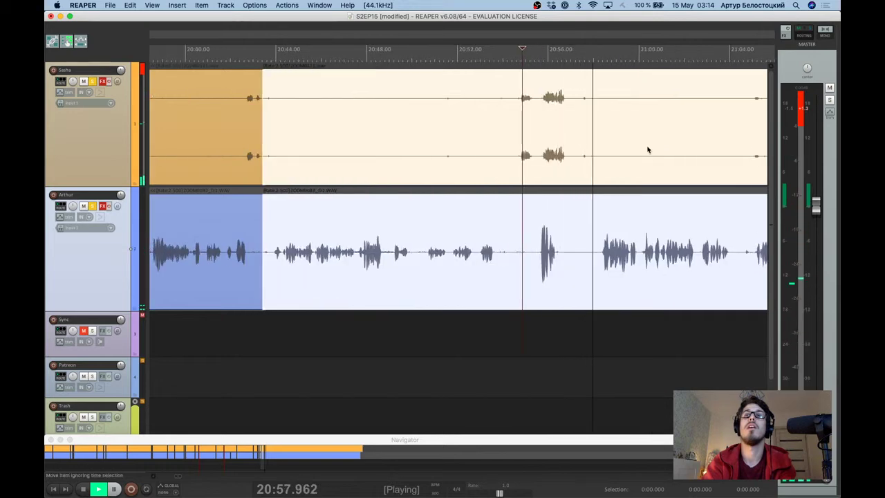
{"action": "scroll", "coordinate": [647, 149], "scroll_direction": "up", "scroll_amount": 1}
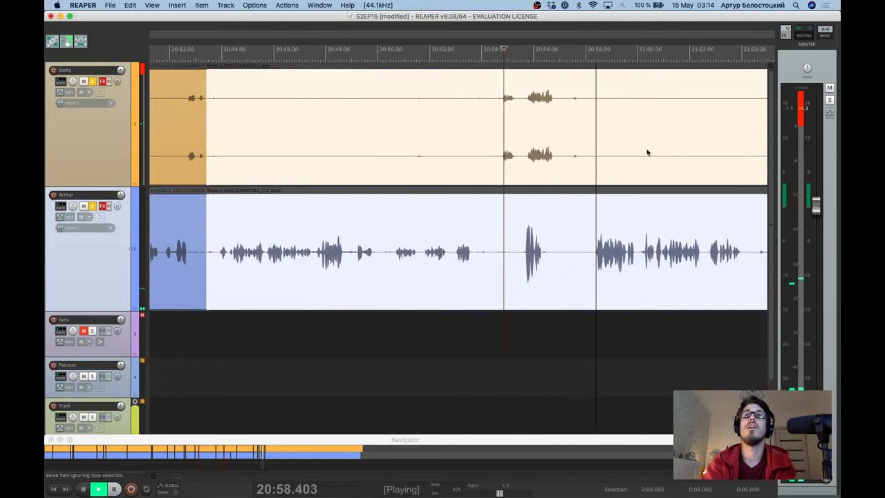
Pause playback and split both tracks just before the blue voice resumes, at about 20:58.2.
{"action": "key", "text": "ctrl+space"}
{"action": "left_click", "coordinate": [591, 188]}
{"action": "key", "text": "s"}
{"action": "left_click", "coordinate": [568, 220]}
{"action": "key", "text": "Delete"}
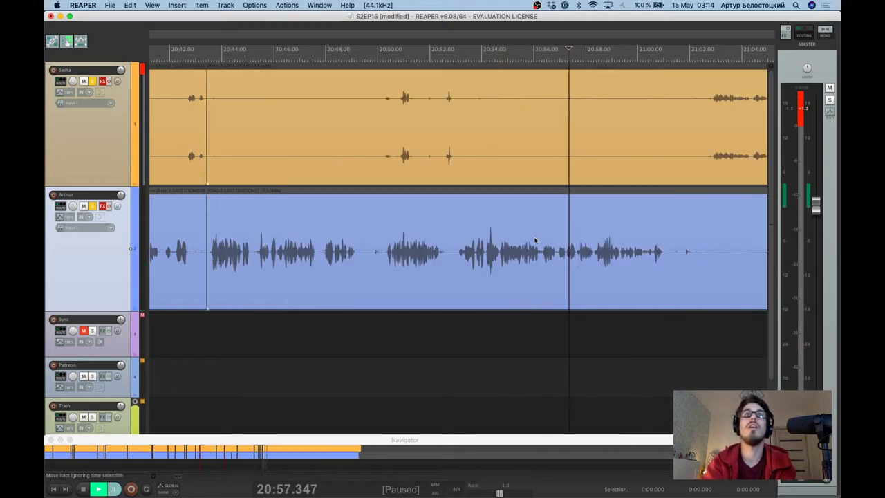
{"action": "key", "text": "ctrl+z"}
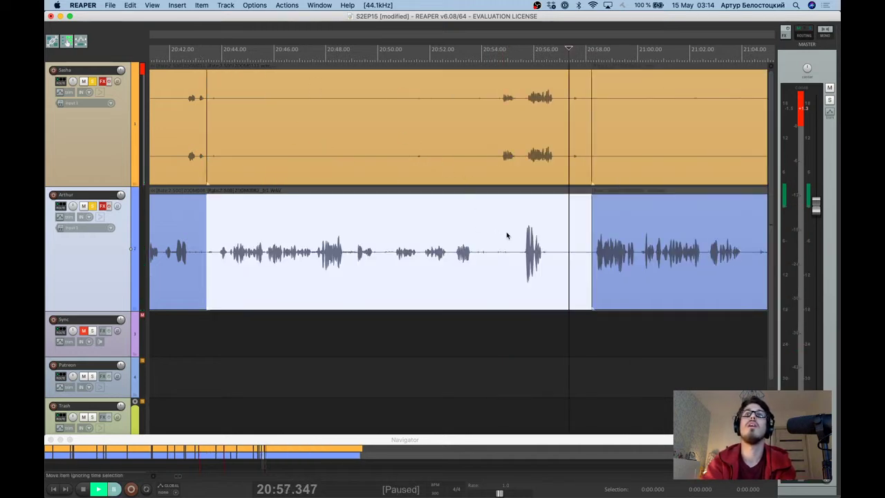
Split both tracks just before the loud blue phrase at about 20:55.5 and delete the passage back to about 20:43.4.
{"action": "left_click", "coordinate": [521, 249]}
{"action": "key", "text": "s"}
{"action": "left_click", "coordinate": [494, 267]}
{"action": "key", "text": "Delete"}
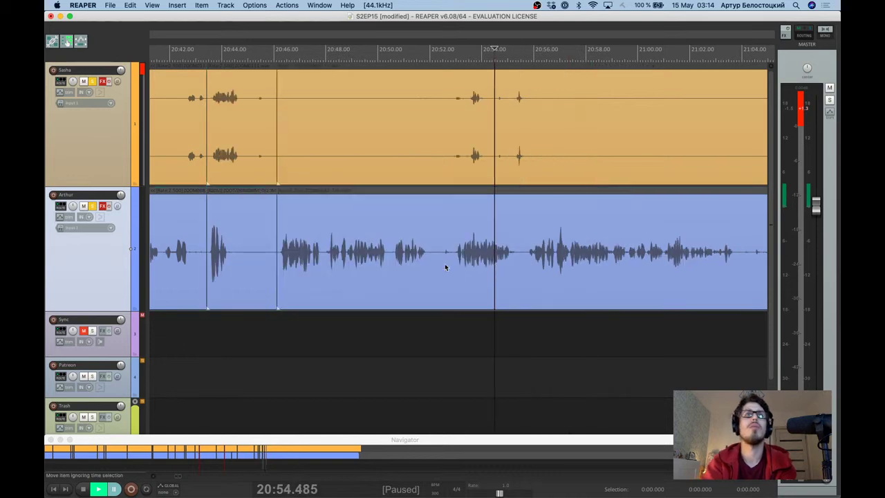
Split both tracks right after the loud blue phrase, at about 20:44.5, and delete the silent piece that follows it.
{"action": "left_click", "coordinate": [235, 256]}
{"action": "key", "text": "s"}
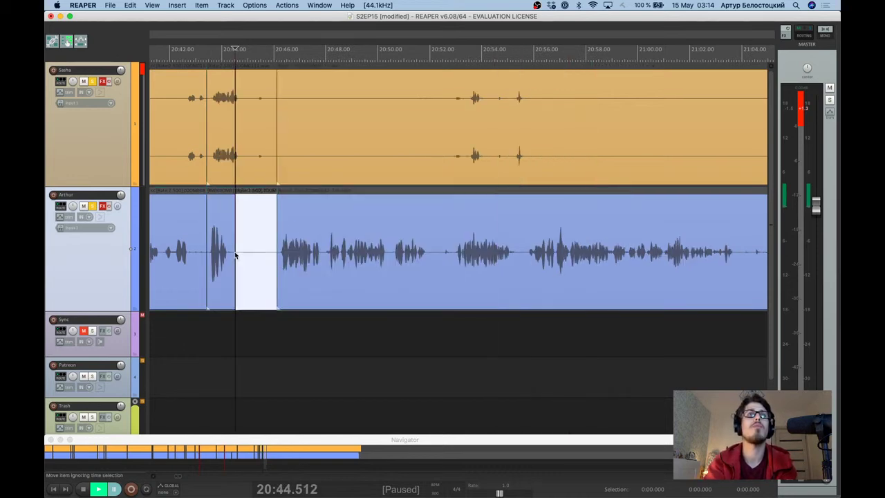
{"action": "key", "text": "Delete"}
Delete only the orange voice's short clip at about 20:43.4 to 20:44.5, keeping the blue clip and leaving the gap.
{"action": "left_click", "coordinate": [219, 160]}
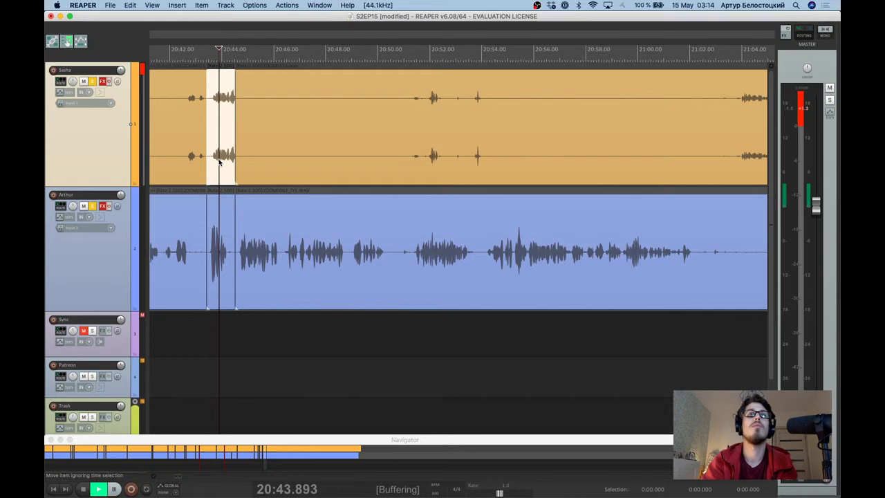
{"action": "scroll", "coordinate": [231, 177], "scroll_direction": "down", "scroll_amount": 2}
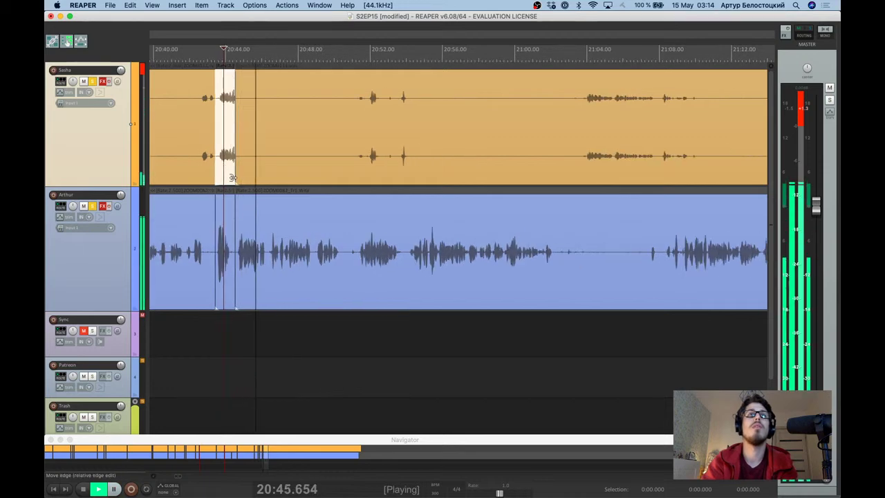
{"action": "left_click_drag", "start_coordinate": [217, 167], "coordinate": [263, 168]}
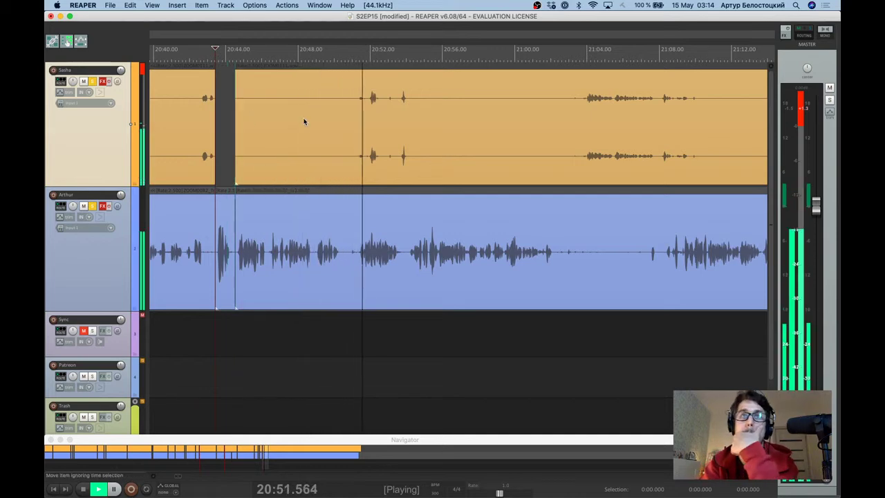
Listen to the rest of the blue voice's passage up to where the orange voice starts at about 21:04.
{"action": "scroll", "coordinate": [355, 134], "scroll_direction": "up", "scroll_amount": 3}
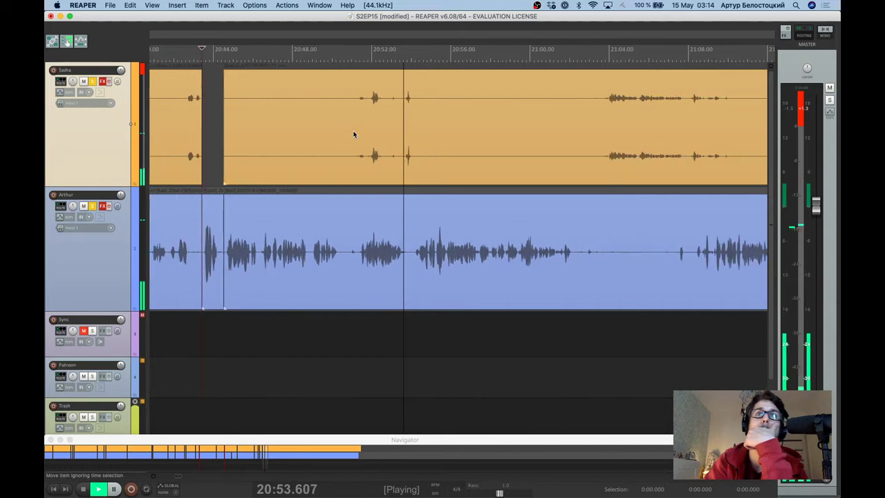
{"action": "scroll", "coordinate": [392, 180], "scroll_direction": "down", "scroll_amount": 3}
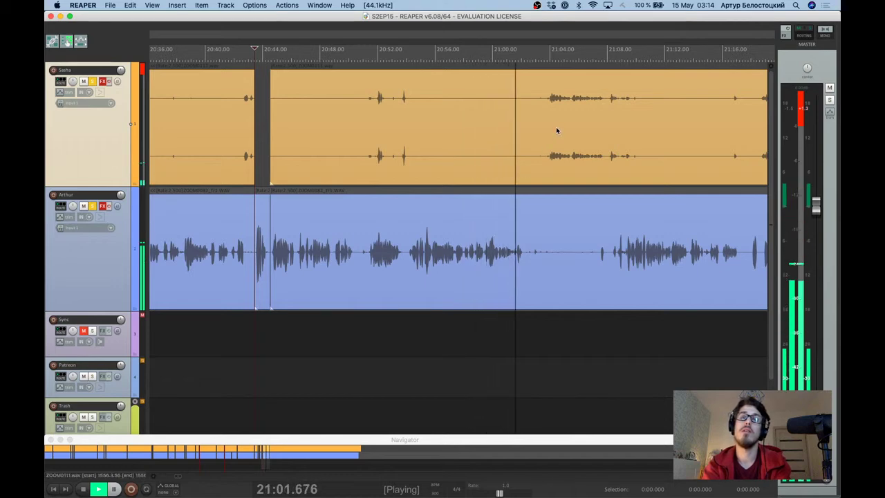
{"action": "scroll", "coordinate": [572, 150], "scroll_direction": "up", "scroll_amount": 1}
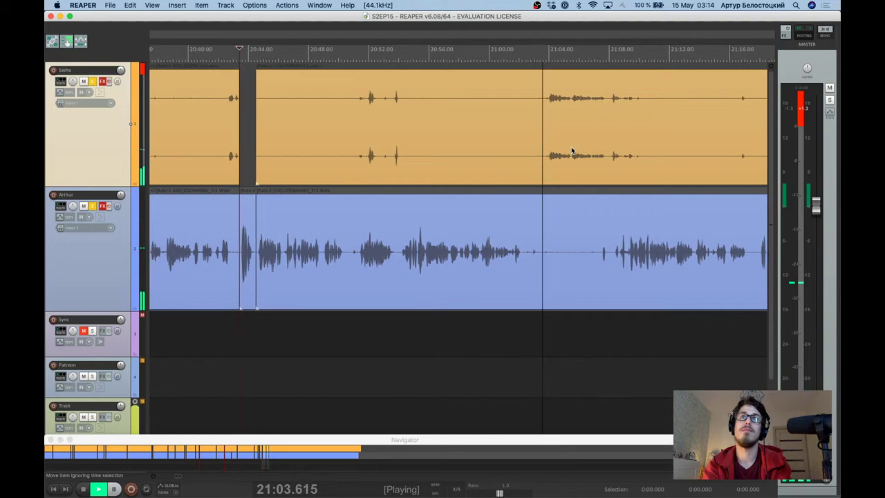
{"action": "scroll", "coordinate": [571, 150], "scroll_direction": "up", "scroll_amount": 2}
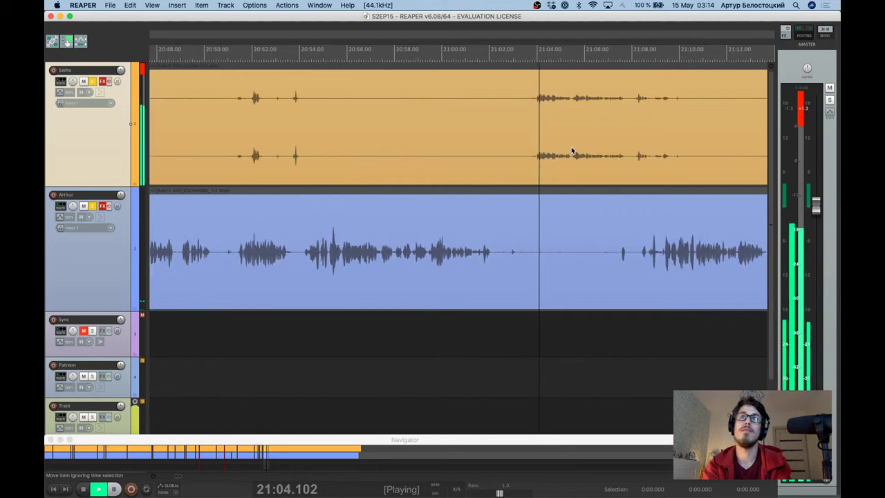
Split both tracks at about 21:02.4 and 21:03.6 and delete the pause between the two voices, closing the gap.
{"action": "key", "text": "ctrl+space"}
{"action": "left_click", "coordinate": [497, 186]}
{"action": "key", "text": "s"}
{"action": "left_click", "coordinate": [528, 190]}
{"action": "key", "text": "s"}
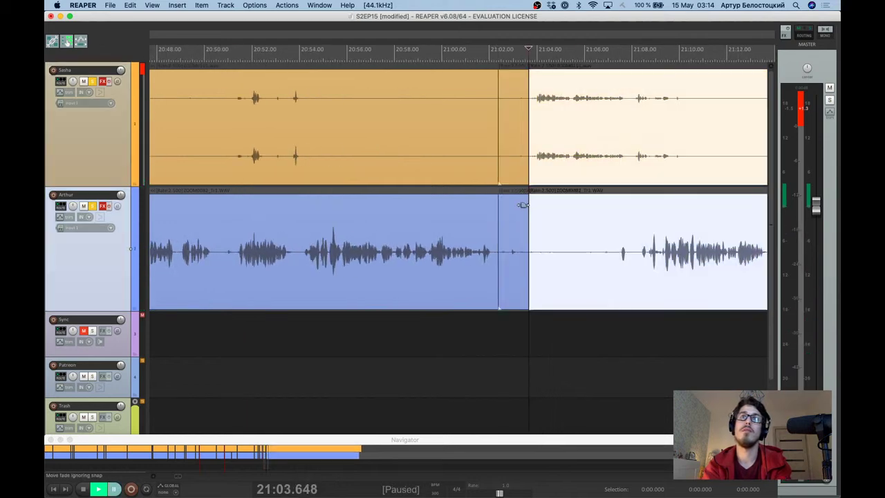
{"action": "left_click", "coordinate": [520, 160]}
{"action": "key", "text": "Delete"}
Listen across the new cut from about 21:01.9, continuing through the blue voice's reply to about 21:19.
{"action": "left_click", "coordinate": [487, 135]}
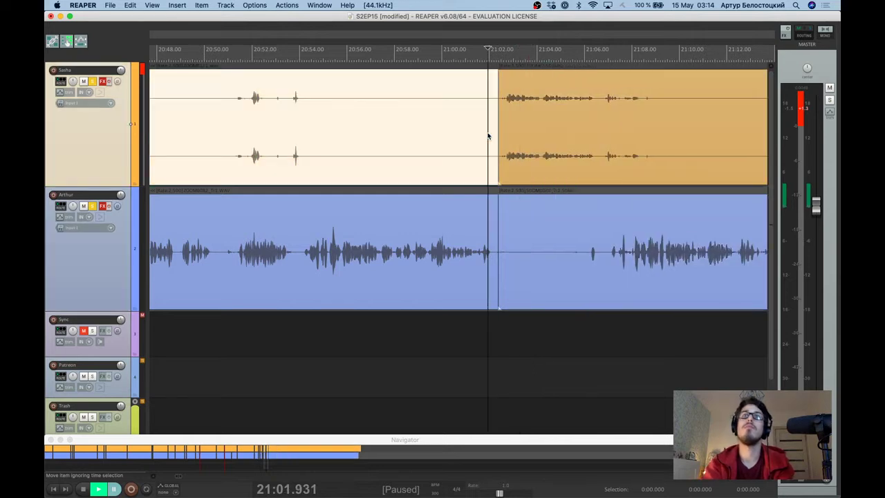
{"action": "key", "text": "space"}
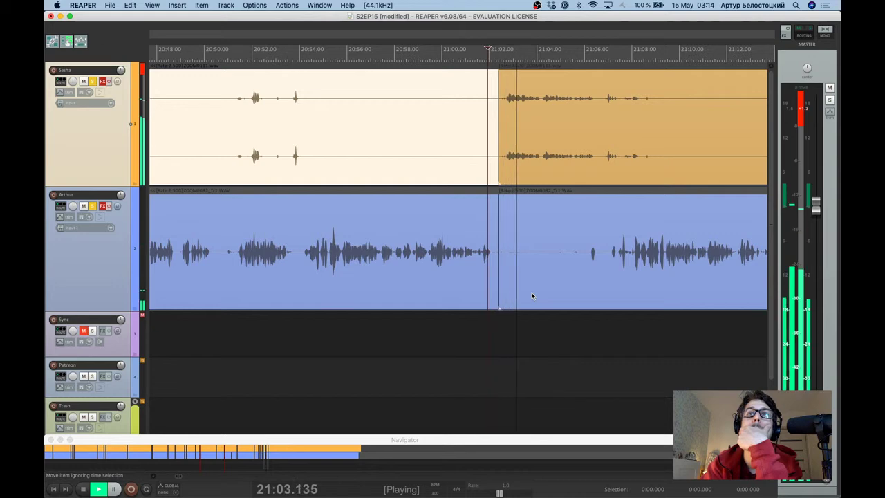
{"action": "scroll", "coordinate": [531, 296], "scroll_direction": "down", "scroll_amount": 2}
{"action": "scroll", "coordinate": [531, 296], "scroll_direction": "down", "scroll_amount": 2}
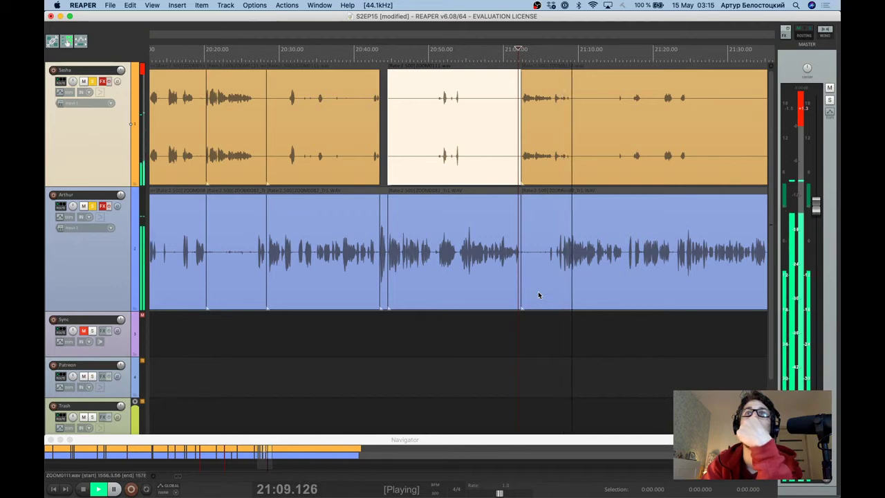
{"action": "scroll", "coordinate": [643, 241], "scroll_direction": "right", "scroll_amount": 2}
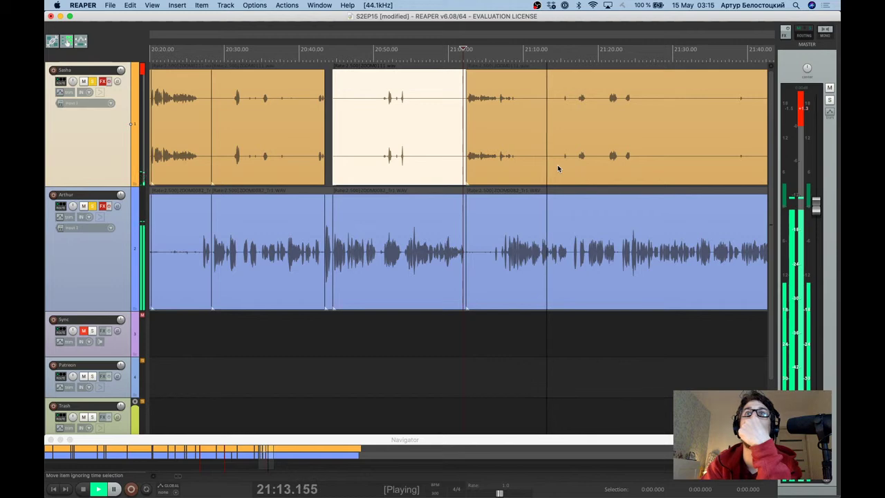
{"action": "scroll", "coordinate": [557, 168], "scroll_direction": "up", "scroll_amount": 3}
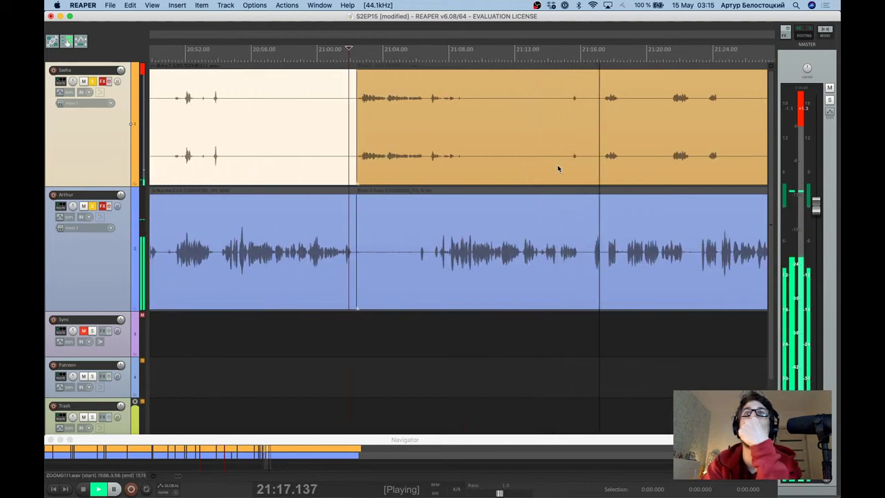
{"action": "key", "text": "Return"}
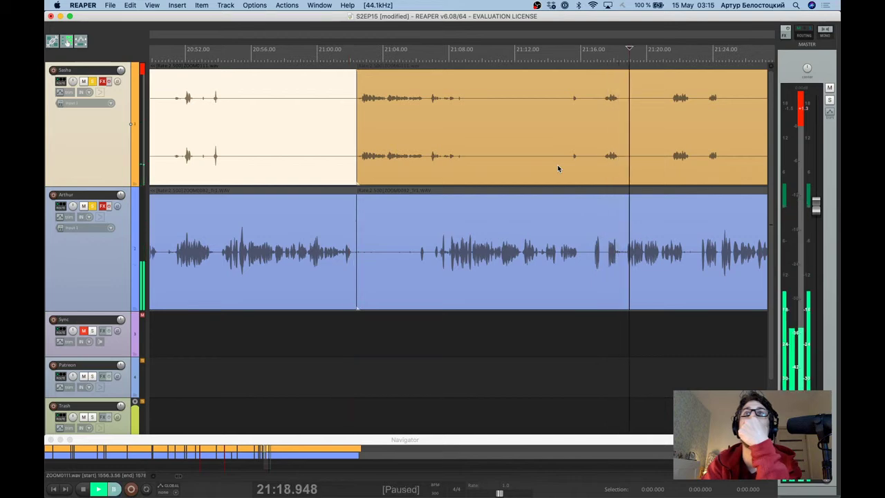
Listen again from about 21:05.4 to the end of the orange voice's passage and the start of the blue voice's reply.
{"action": "left_click", "coordinate": [407, 52]}
{"action": "key", "text": "space"}
{"action": "scroll", "coordinate": [407, 53], "scroll_direction": "up", "scroll_amount": 2}
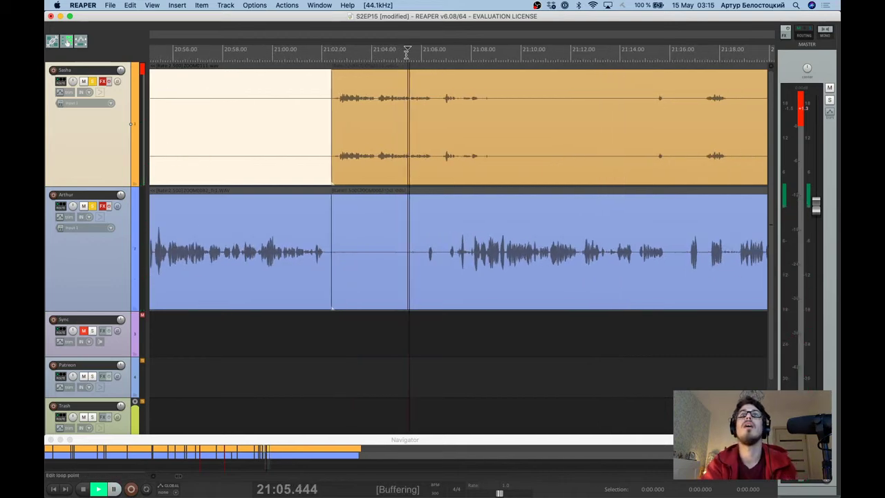
{"action": "scroll", "coordinate": [436, 104], "scroll_direction": "up", "scroll_amount": 2}
{"action": "scroll", "coordinate": [517, 139], "scroll_direction": "up", "scroll_amount": 2}
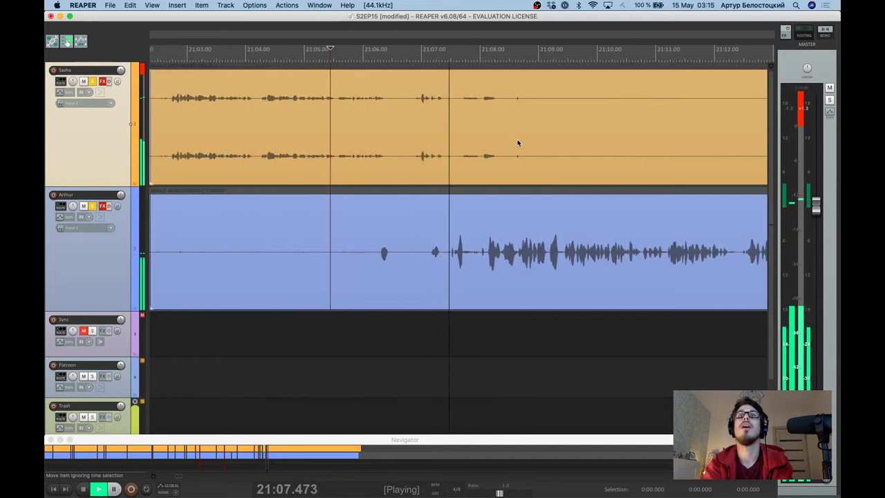
{"action": "scroll", "coordinate": [517, 143], "scroll_direction": "down", "scroll_amount": 2}
{"action": "scroll", "coordinate": [542, 187], "scroll_direction": "right", "scroll_amount": 2}
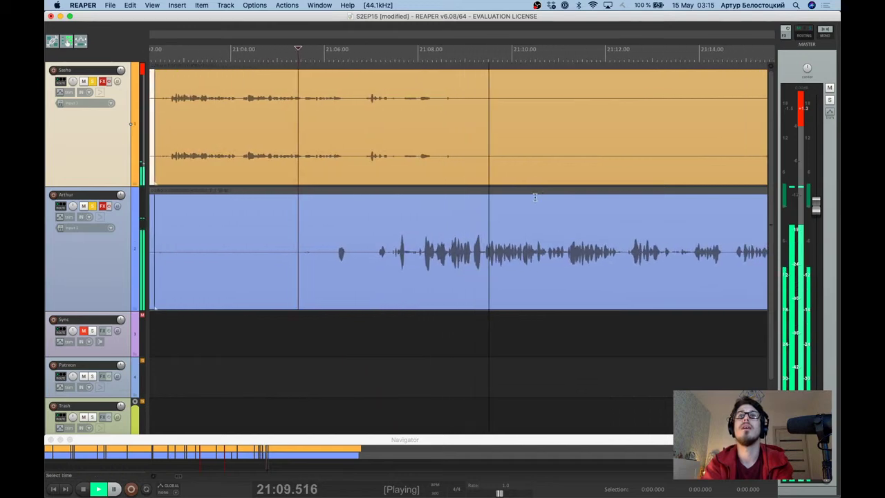
{"action": "scroll", "coordinate": [534, 200], "scroll_direction": "up", "scroll_amount": 2}
{"action": "key", "text": "space"}
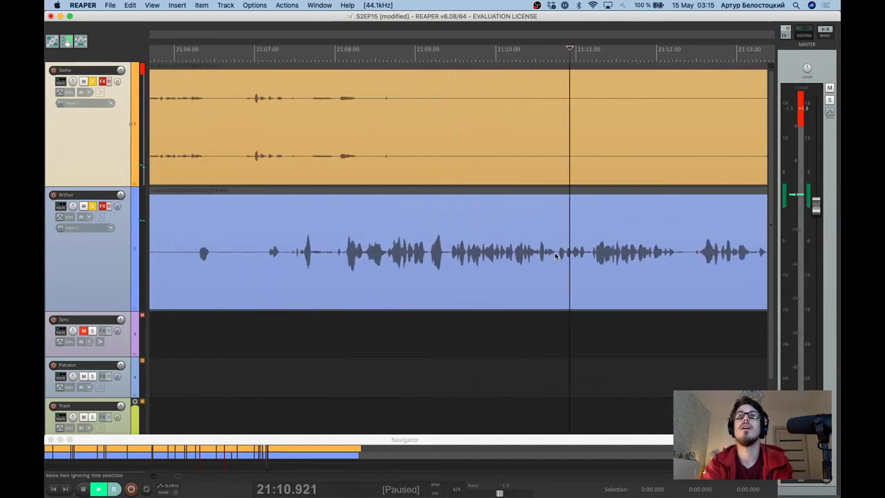
Split both tracks at about 21:10.8 in the blue voice's passage and play from about 21:17.0 to find where the unwanted part ends.
{"action": "left_click", "coordinate": [555, 256]}
{"action": "key", "text": "s"}
{"action": "key", "text": "space"}
{"action": "scroll", "coordinate": [556, 253], "scroll_direction": "down", "scroll_amount": 2}
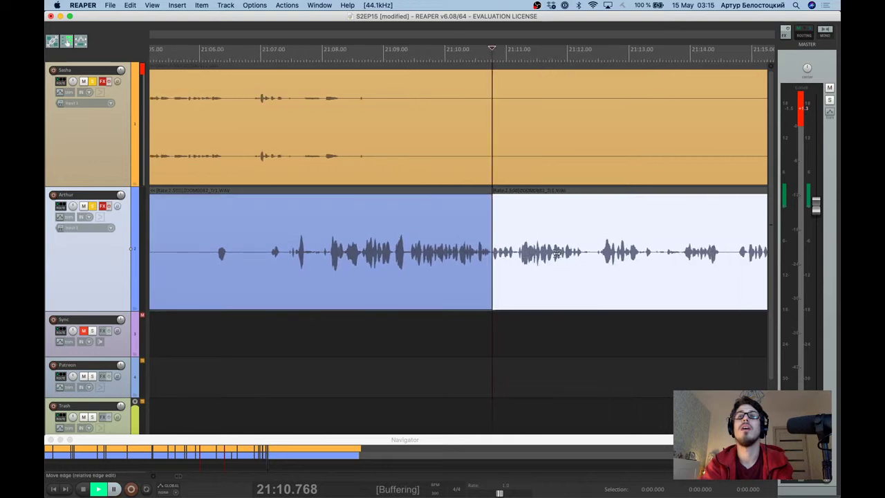
{"action": "scroll", "coordinate": [557, 253], "scroll_direction": "right", "scroll_amount": 5}
{"action": "key", "text": "space"}
{"action": "left_click", "coordinate": [564, 52]}
{"action": "key", "text": "space"}
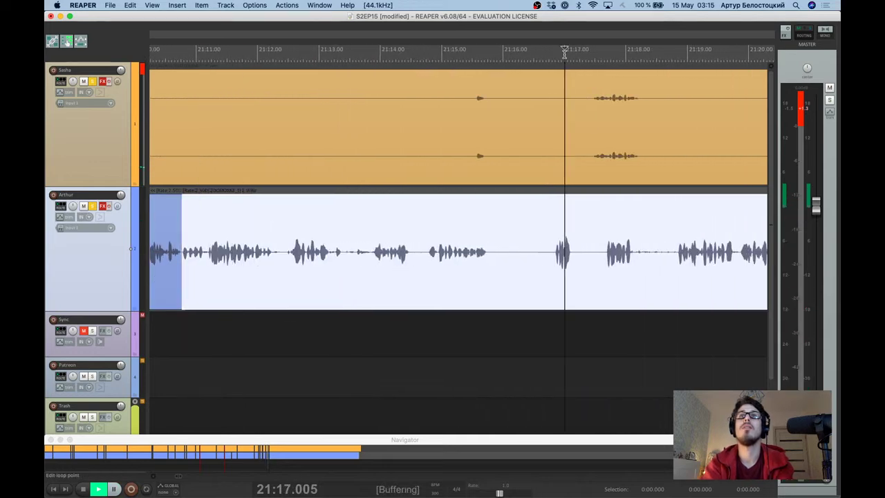
Split both tracks at about 21:16.9 and delete the passage back to the 21:10.8 split, closing the gap.
{"action": "scroll", "coordinate": [618, 127], "scroll_direction": "right", "scroll_amount": 1}
{"action": "key", "text": "space"}
{"action": "left_click", "coordinate": [526, 208]}
{"action": "key", "text": "s"}
{"action": "left_click", "coordinate": [500, 231]}
{"action": "scroll", "coordinate": [498, 233], "scroll_direction": "left", "scroll_amount": 4}
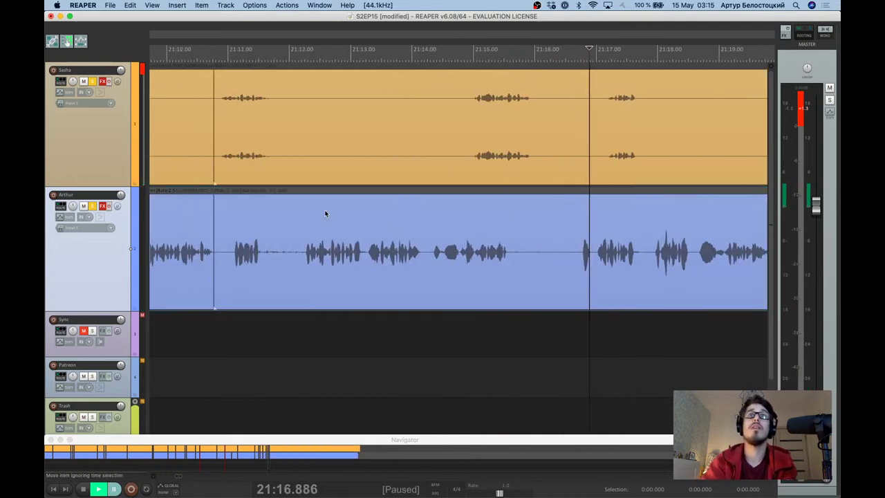
Listen across the new cut from about 21:10.3 and on through the blue voice's passage to about 21:35.3.
{"action": "left_click", "coordinate": [187, 97]}
{"action": "key", "text": "space"}
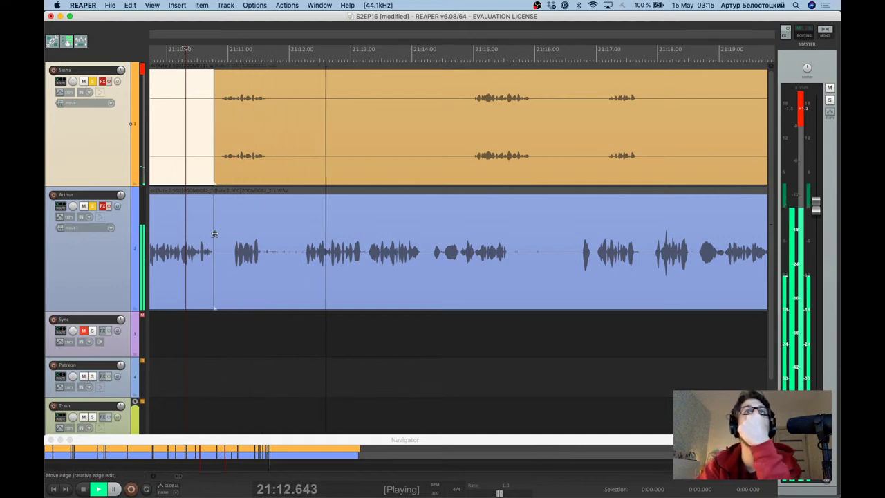
{"action": "scroll", "coordinate": [244, 264], "scroll_direction": "down", "scroll_amount": 3}
{"action": "scroll", "coordinate": [244, 264], "scroll_direction": "down", "scroll_amount": 1}
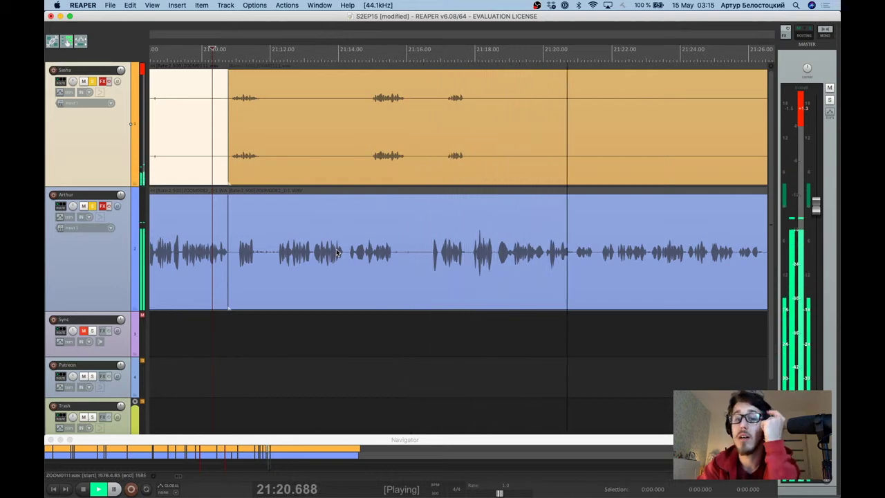
{"action": "scroll", "coordinate": [540, 249], "scroll_direction": "down", "scroll_amount": 5}
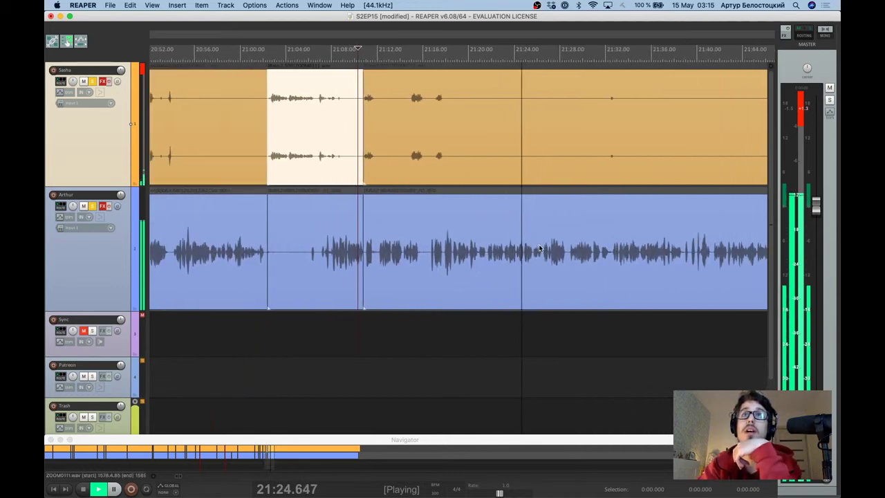
{"action": "scroll", "coordinate": [550, 228], "scroll_direction": "down", "scroll_amount": 3}
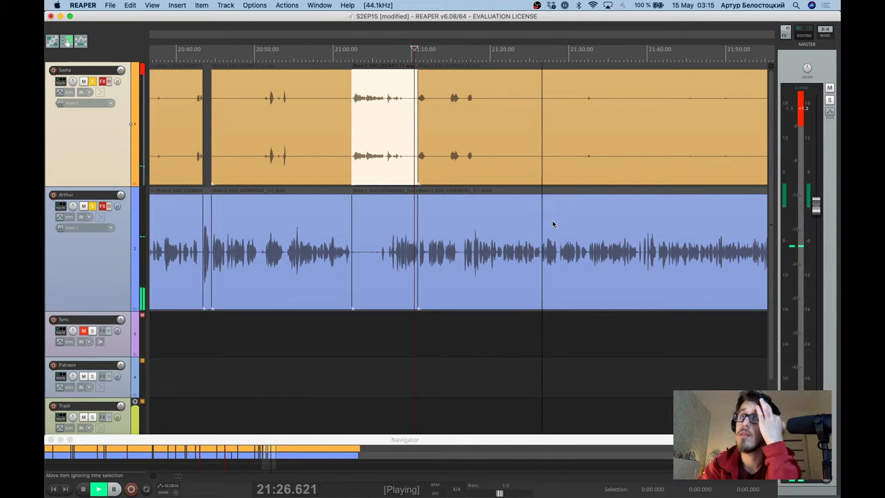
{"action": "scroll", "coordinate": [553, 223], "scroll_direction": "down", "scroll_amount": 4}
{"action": "scroll", "coordinate": [553, 223], "scroll_direction": "down", "scroll_amount": 4}
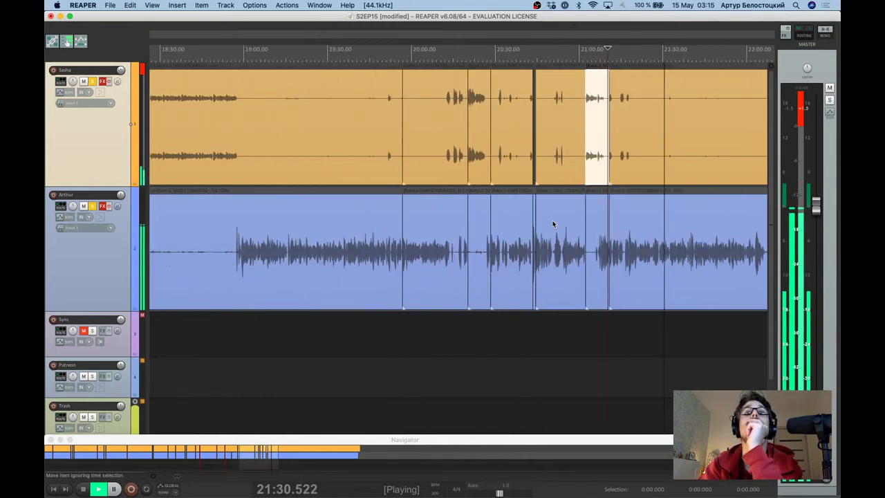
{"action": "scroll", "coordinate": [553, 223], "scroll_direction": "right", "scroll_amount": 10}
{"action": "scroll", "coordinate": [602, 212], "scroll_direction": "right", "scroll_amount": 5}
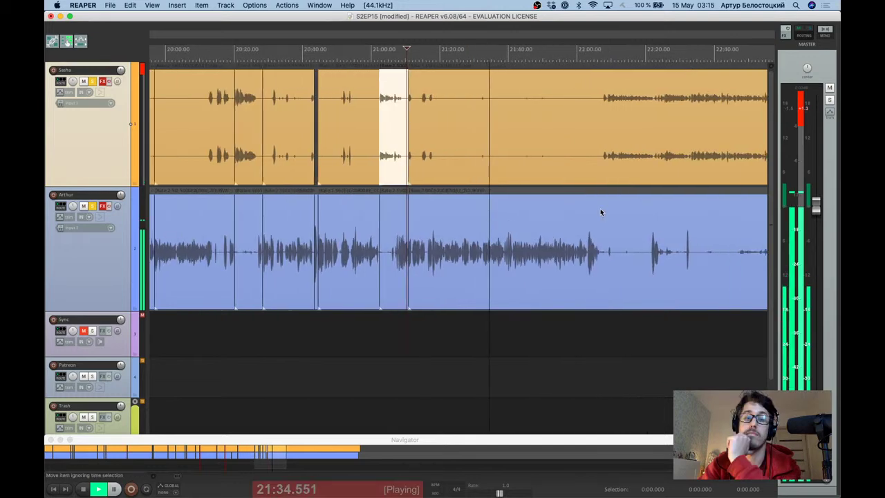
{"action": "key", "text": "ctrl+space"}
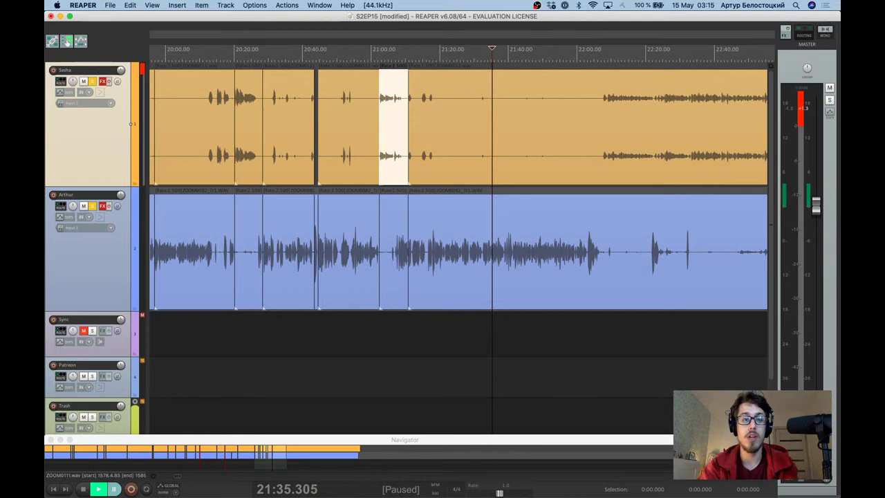
Switch to Safari.
{"action": "key", "text": "super+Tab"}
{"action": "key", "text": "super+Tab"}
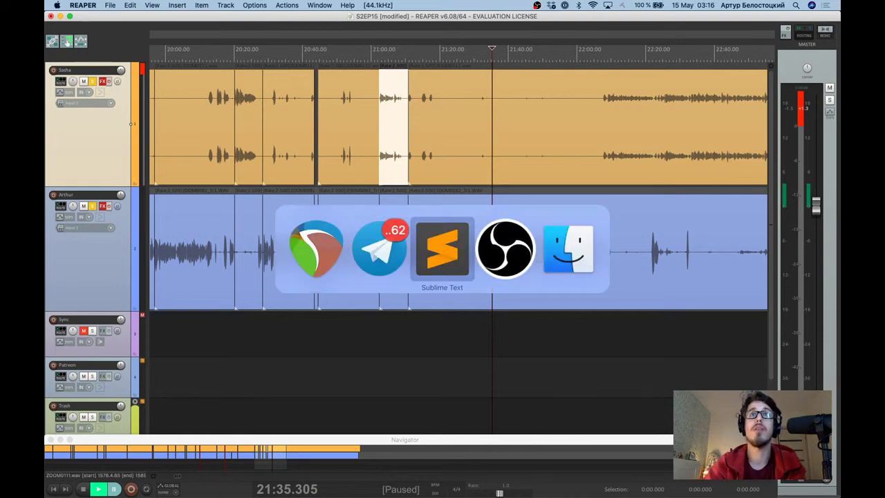
{"action": "key", "text": "super+Tab"}
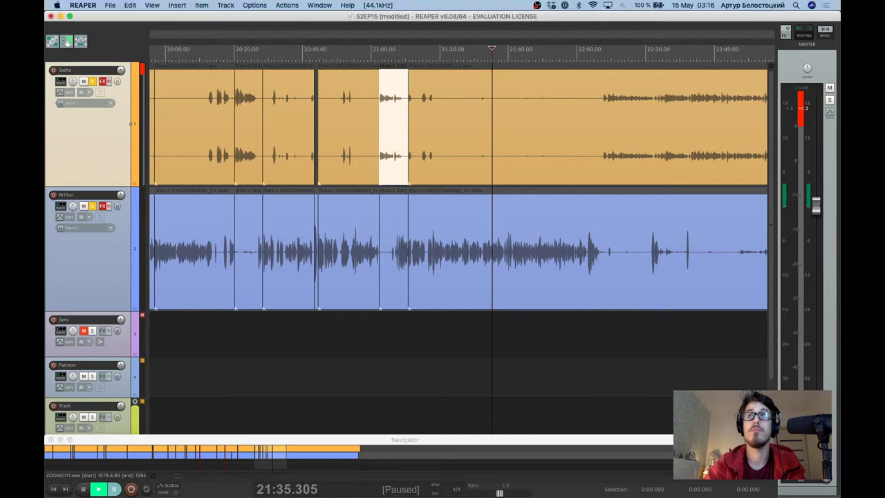
{"action": "mouse_move", "coordinate": [827, 235]}
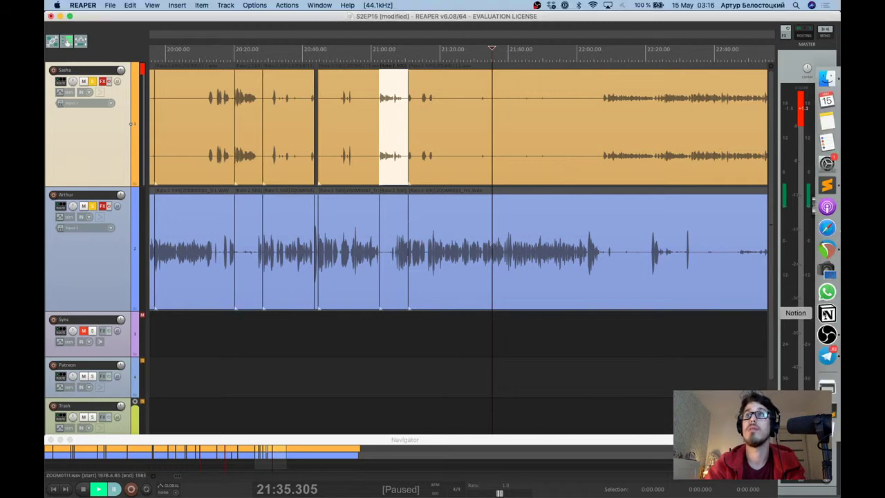
{"action": "left_click", "coordinate": [824, 228]}
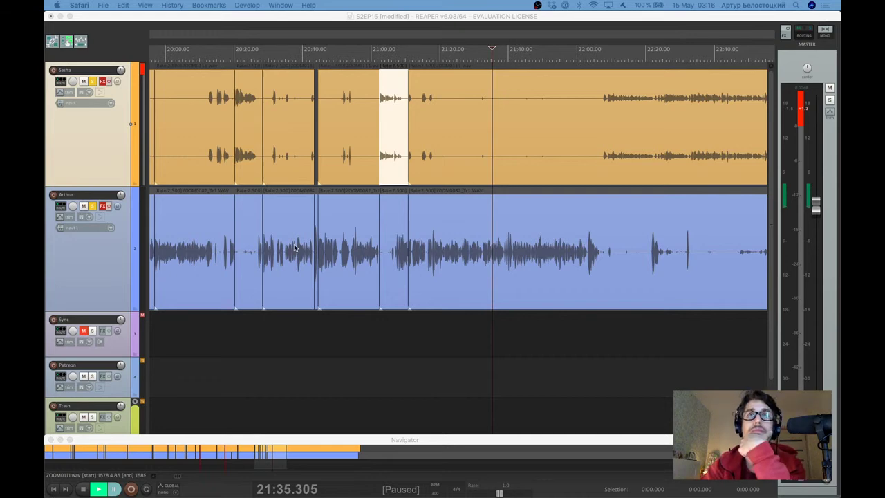
{"action": "key", "text": "super+Tab"}
{"action": "key", "text": "super+Tab"}
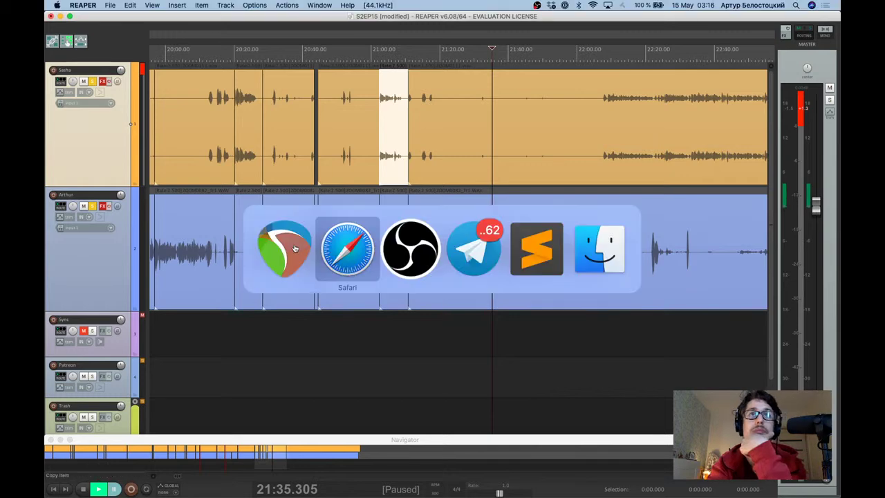
{"action": "key", "text": "super+Tab"}
{"action": "key", "text": "super+Tab"}
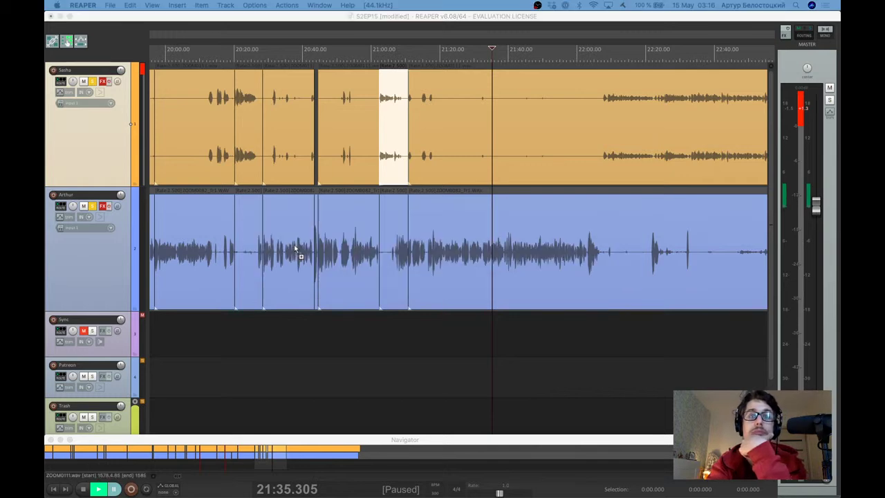
{"action": "key", "text": "super+Tab"}
{"action": "key", "text": "super+Tab"}
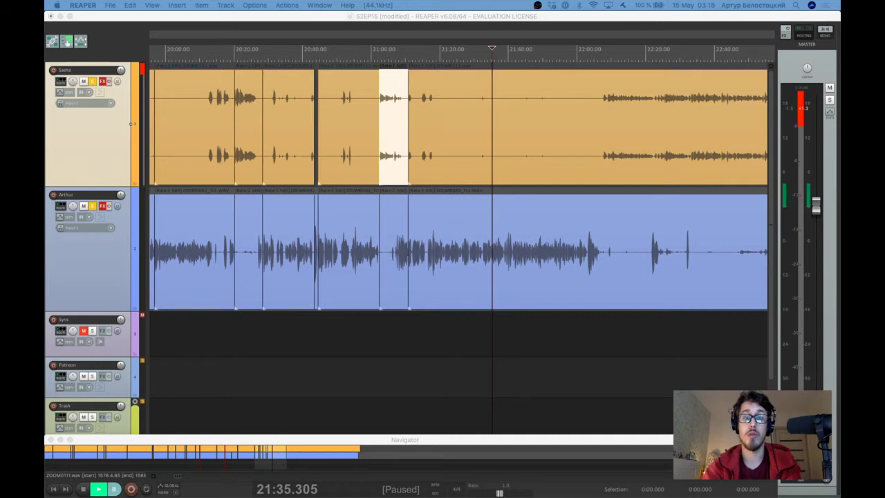
{"action": "key", "text": "super+Tab"}
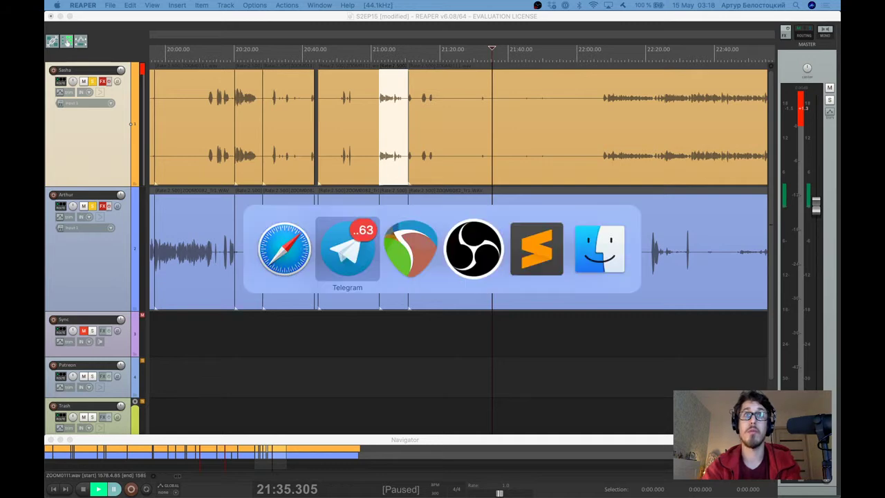
{"action": "key", "text": "Escape"}
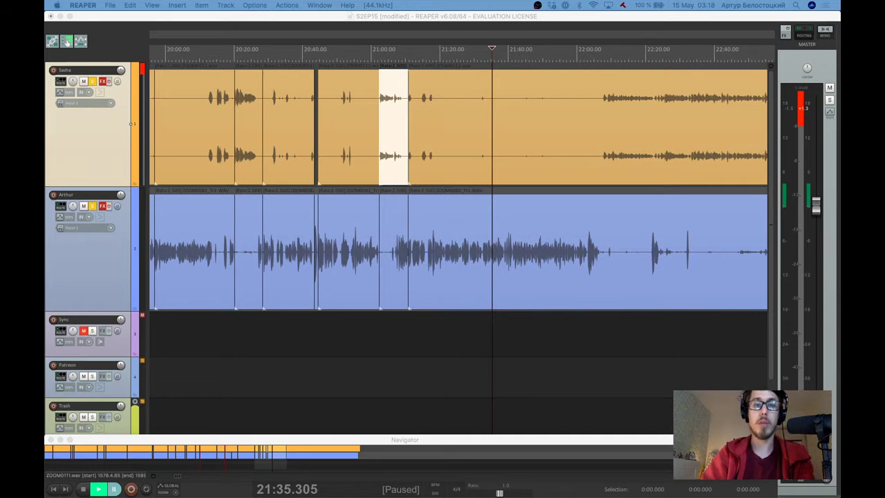
{"action": "left_click", "coordinate": [457, 24]}
{"action": "key", "text": "super+Tab"}
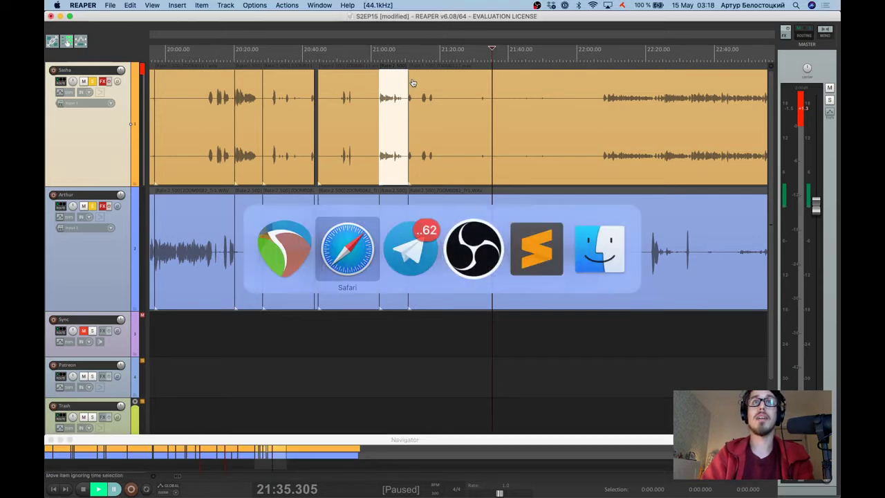
{"action": "key", "text": "super+Tab"}
{"action": "key", "text": "super+Tab"}
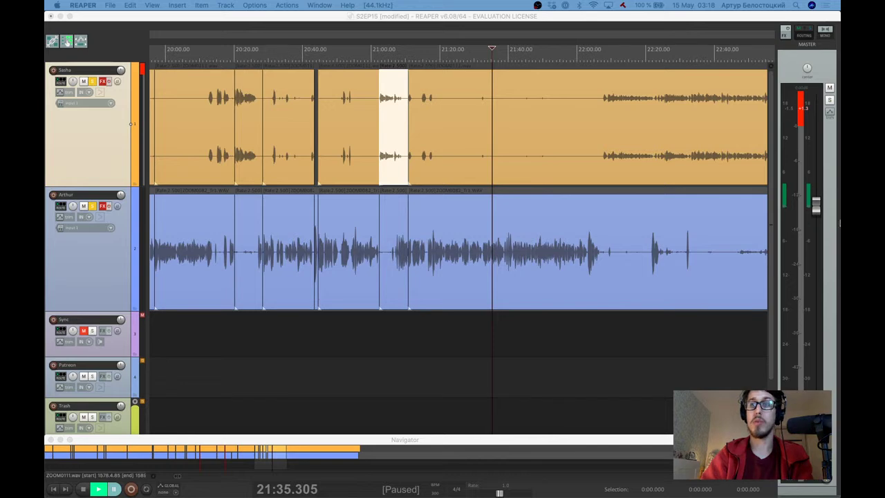
{"action": "right_click", "coordinate": [828, 229]}
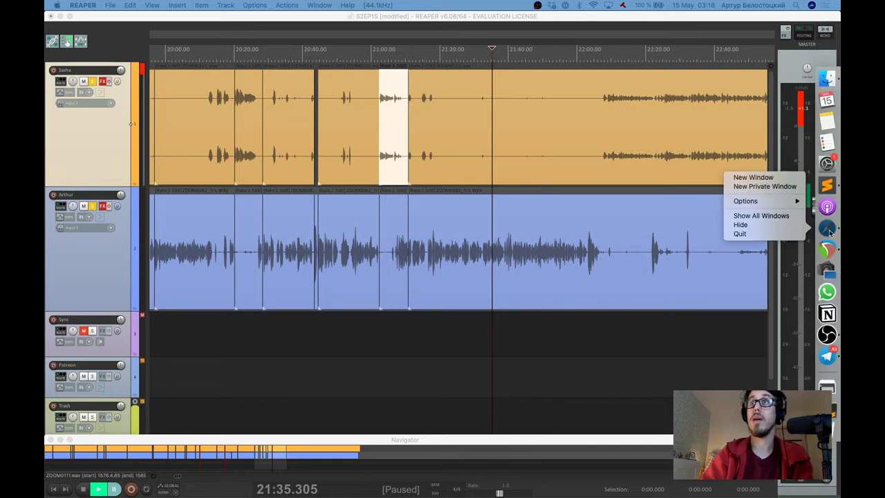
{"action": "left_click", "coordinate": [557, 40]}
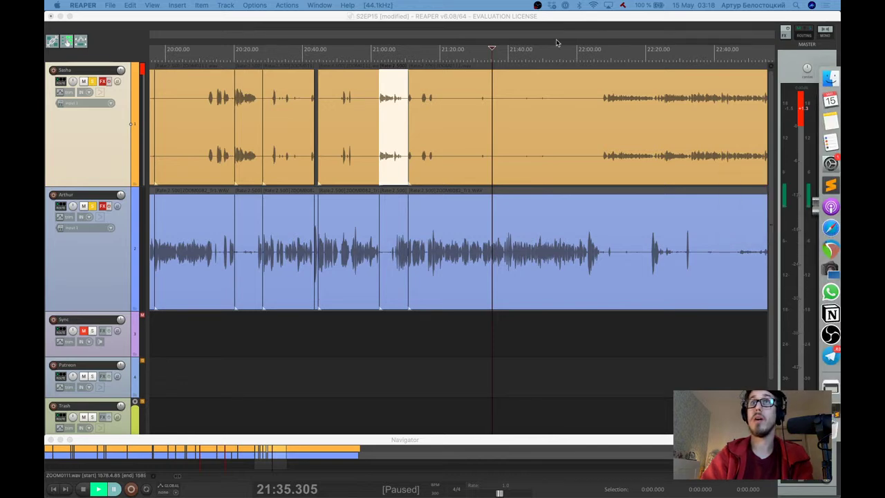
Resume listening to the blue voice from about 21:34.5, skip ahead within the passage, and check the list of running applications.
{"action": "left_click", "coordinate": [489, 48]}
{"action": "left_click", "coordinate": [489, 56]}
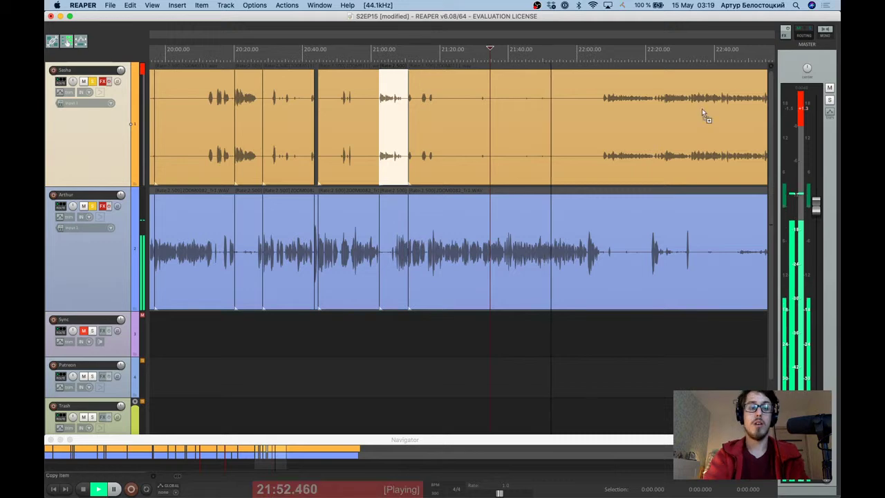
{"action": "left_click", "coordinate": [562, 239]}
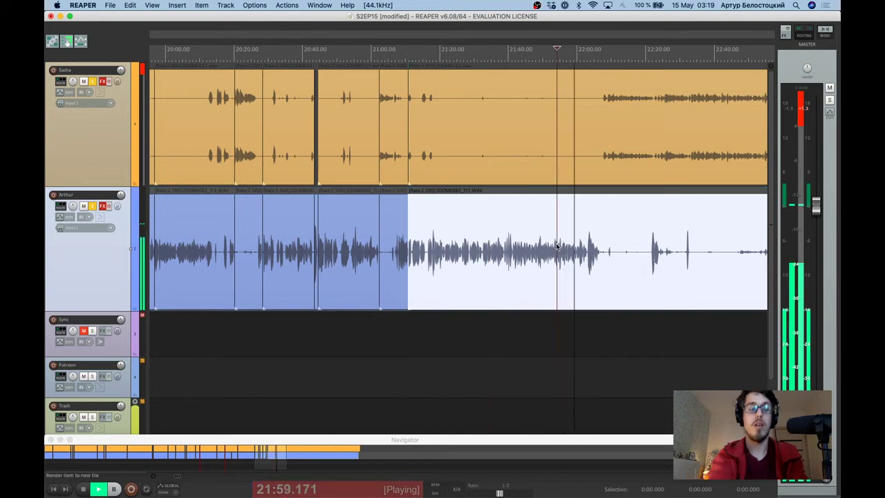
{"action": "key", "text": "super+alt+Escape"}
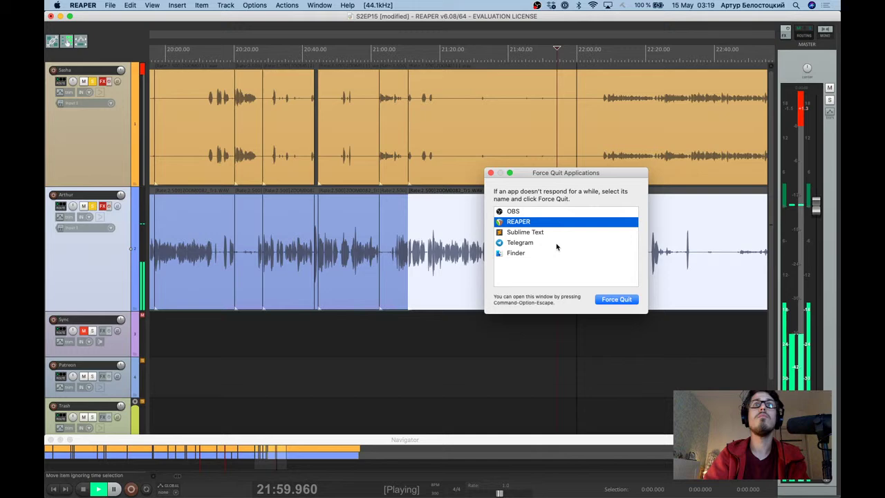
{"action": "left_click", "coordinate": [490, 173]}
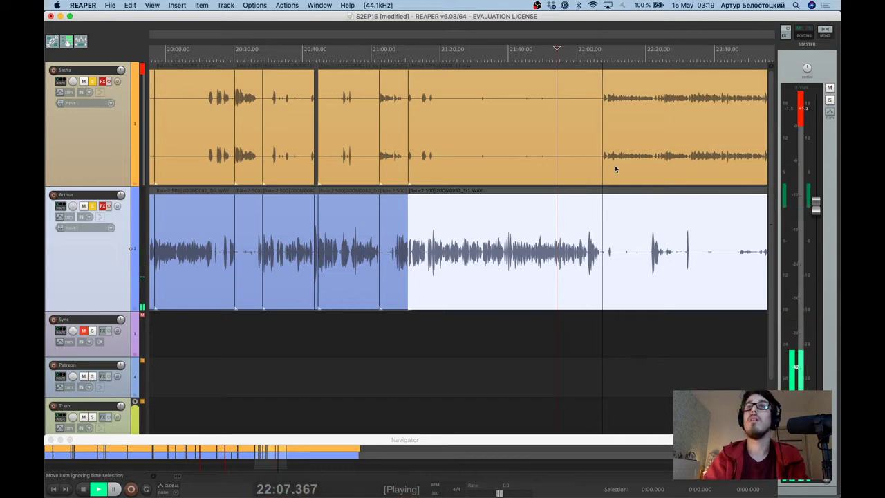
Listen to the end of the blue voice's passage and the start of the orange voice's passage up to about 22:14.5.
{"action": "scroll", "coordinate": [615, 165], "scroll_direction": "up", "scroll_amount": 1}
{"action": "scroll", "coordinate": [618, 205], "scroll_direction": "up", "scroll_amount": 4}
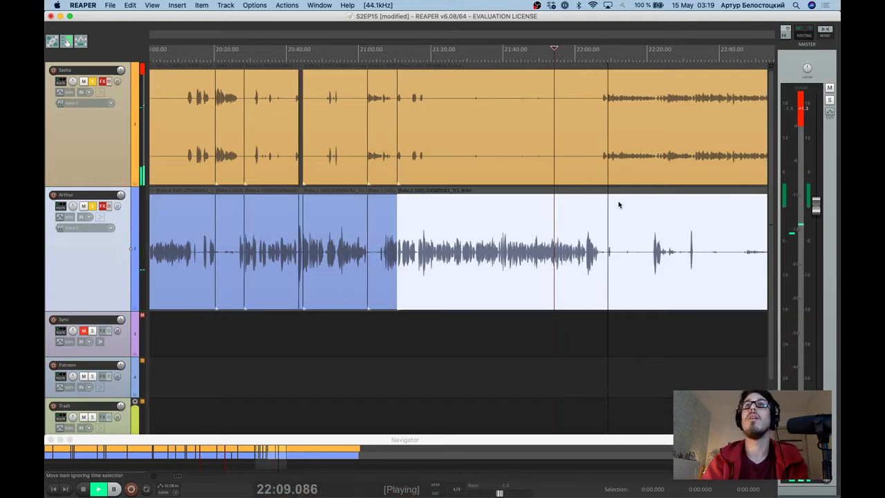
{"action": "scroll", "coordinate": [619, 204], "scroll_direction": "down", "scroll_amount": 4}
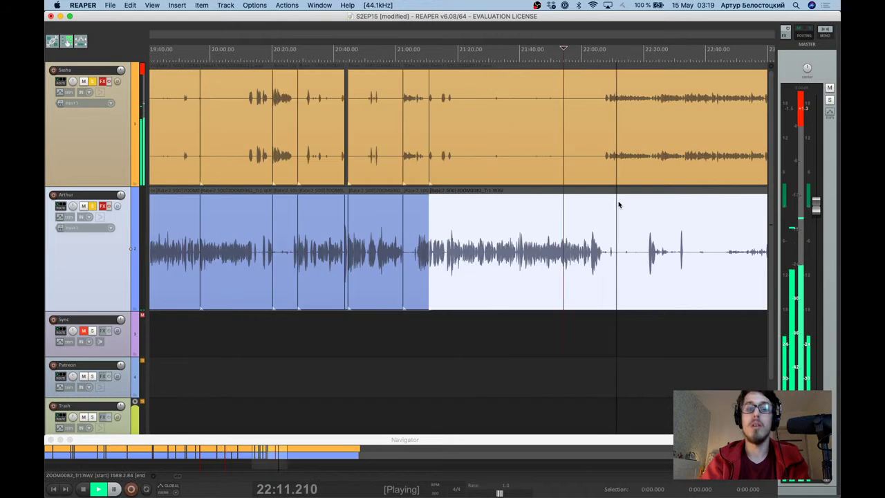
{"action": "scroll", "coordinate": [618, 204], "scroll_direction": "down", "scroll_amount": 3}
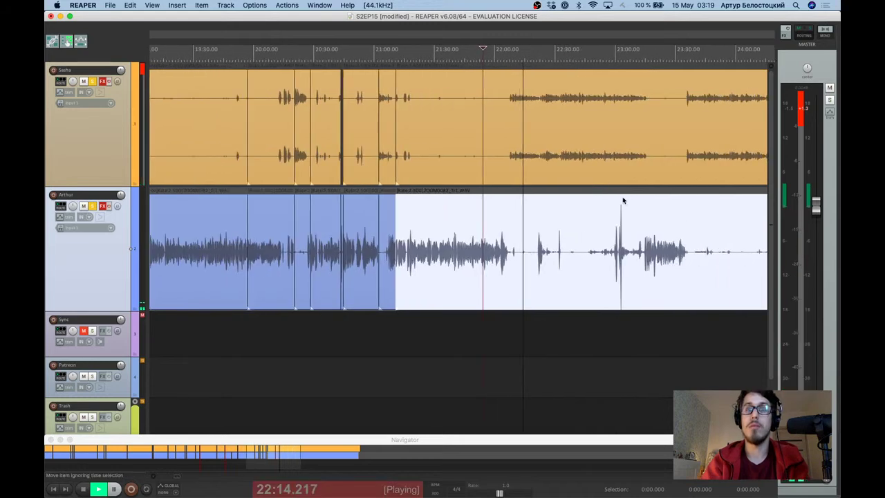
{"action": "left_click", "coordinate": [581, 187]}
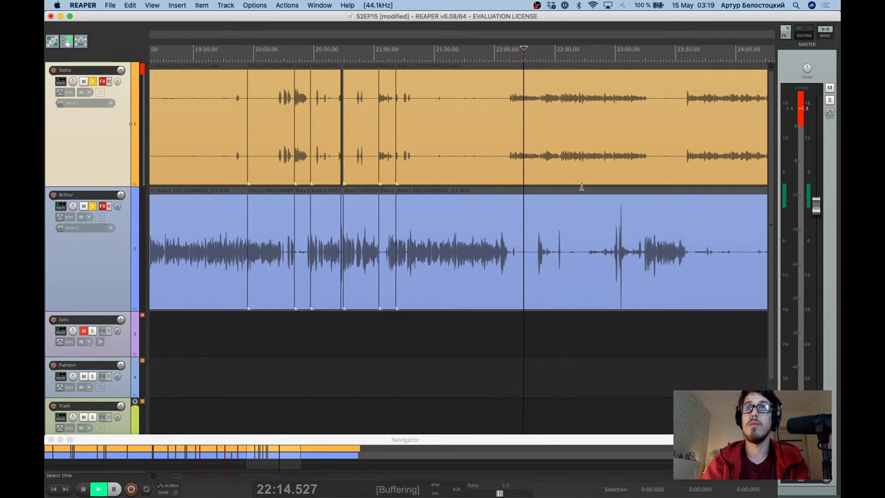
Pause playback at about 22:19.4 in the orange voice's passage and look over all open windows, including the topic notes.
{"action": "mouse_move", "coordinate": [838, 229]}
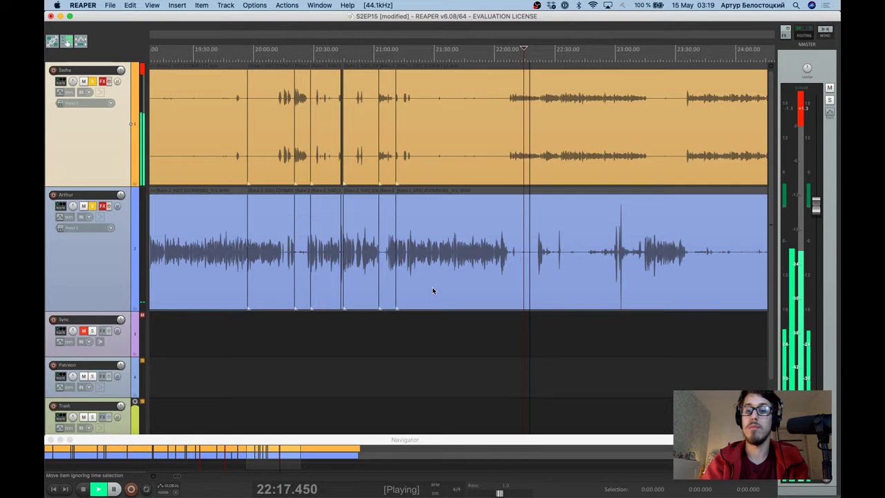
{"action": "key", "text": "ctrl+space"}
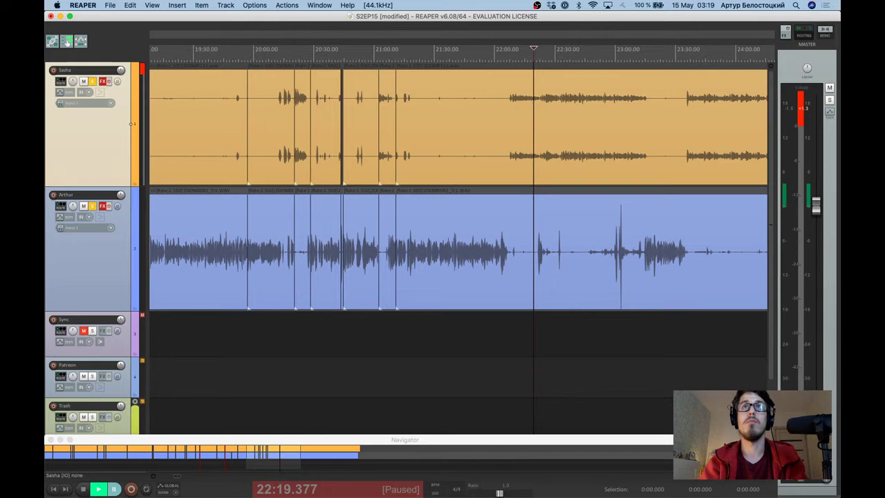
{"action": "key", "text": "ctrl+Up"}
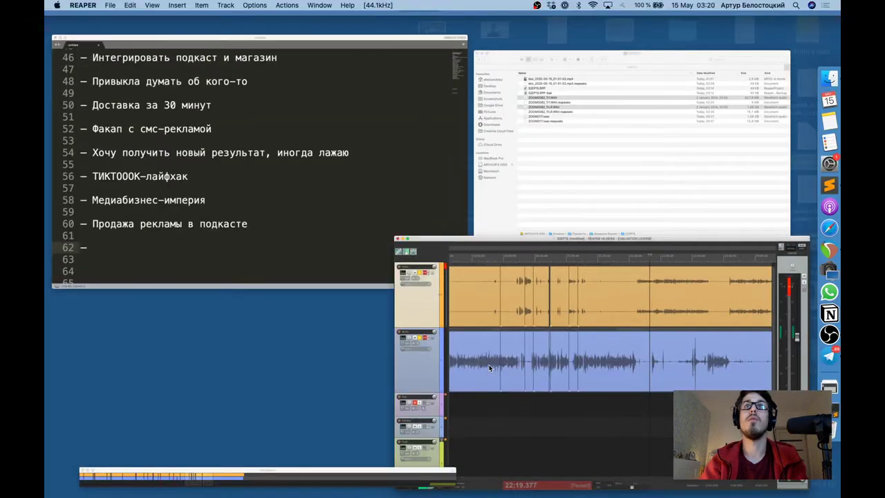
{"action": "left_click", "coordinate": [488, 364]}
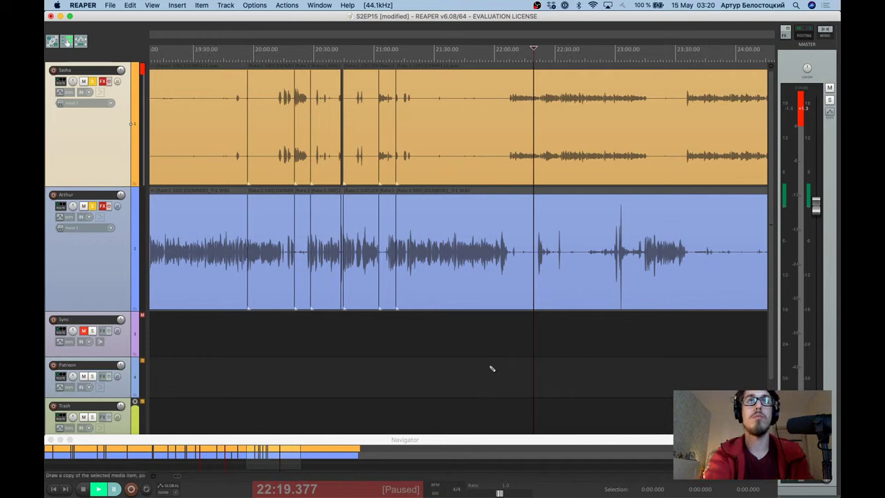
Check the running applications in the Force Quit list, select Telegram there, and close the list.
{"action": "key", "text": "super+alt+Escape"}
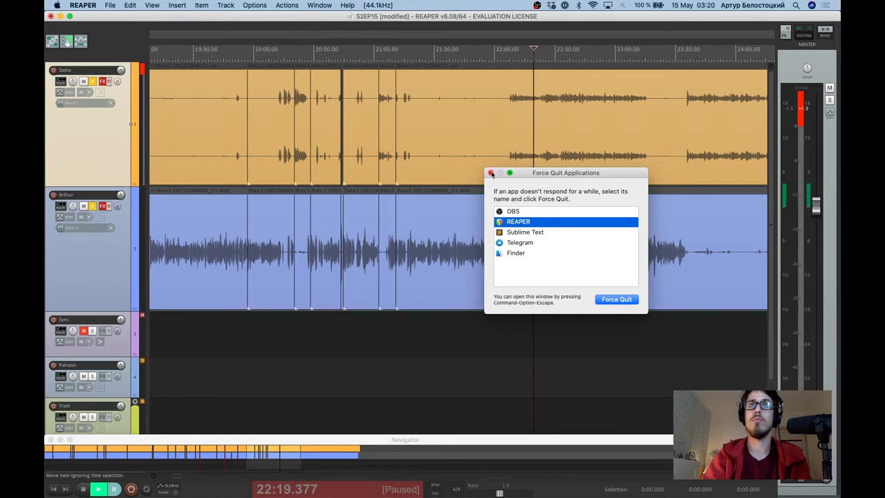
{"action": "left_click", "coordinate": [514, 242]}
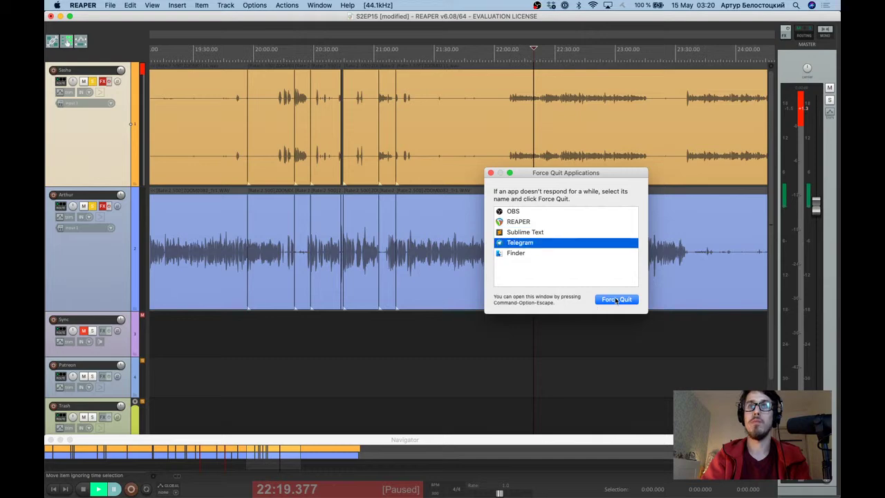
{"action": "left_click", "coordinate": [461, 223]}
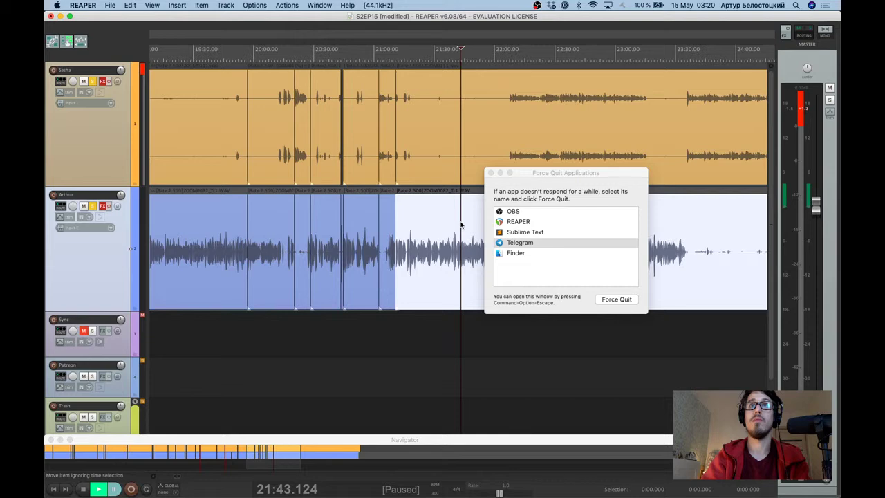
{"action": "left_click", "coordinate": [490, 172]}
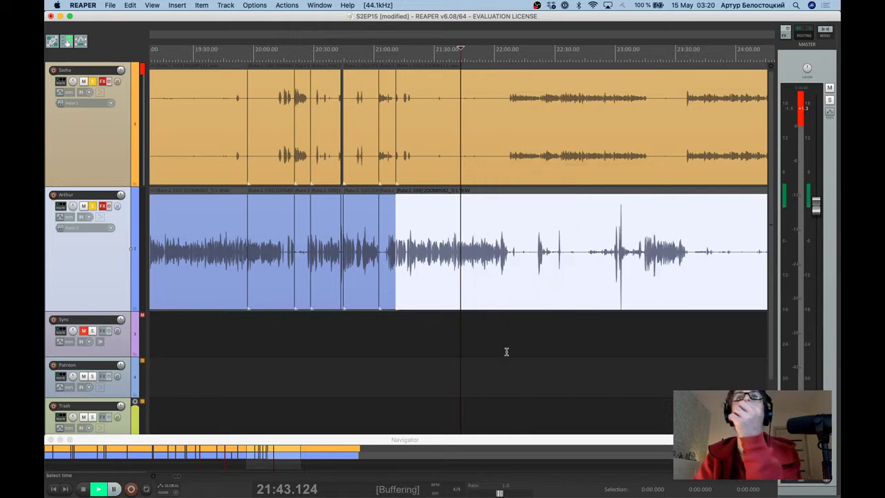
Listen to the end of the blue voice's passage and the start of the orange voice's passage from about 22:07.8.
{"action": "left_click", "coordinate": [486, 50]}
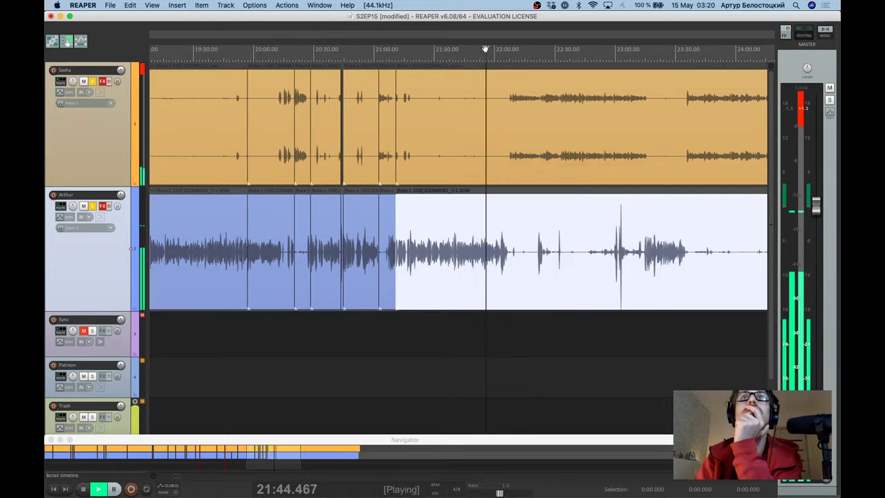
{"action": "left_click", "coordinate": [510, 50]}
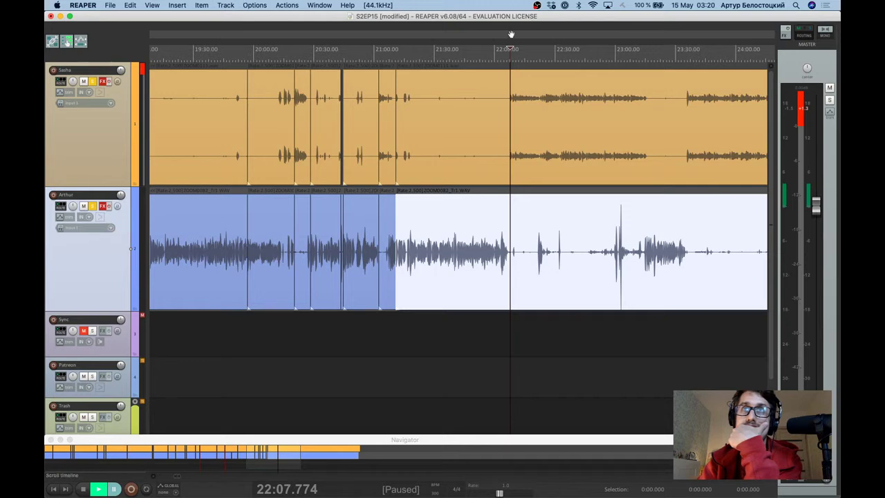
{"action": "key", "text": "space"}
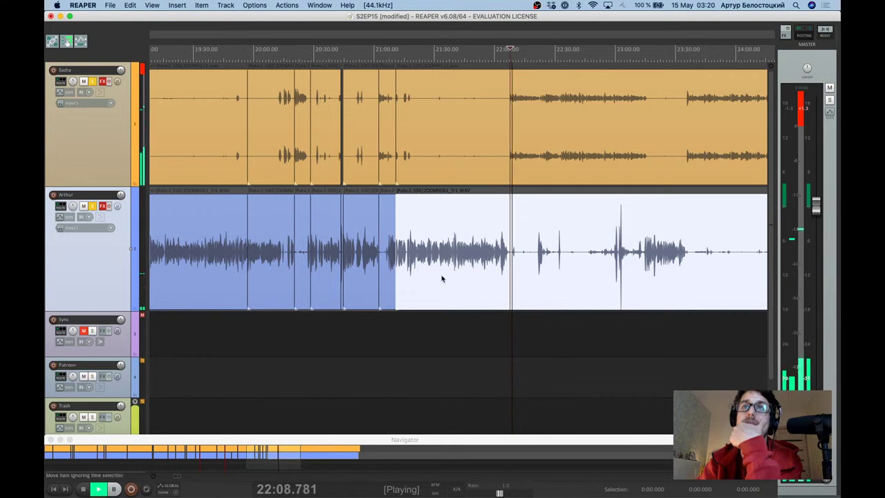
{"action": "scroll", "coordinate": [507, 237], "scroll_direction": "up", "scroll_amount": 3}
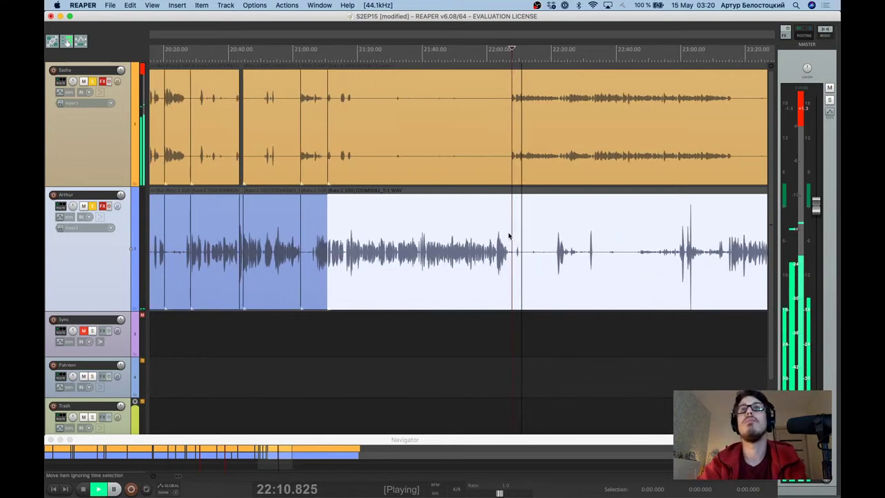
{"action": "scroll", "coordinate": [543, 203], "scroll_direction": "up", "scroll_amount": 2}
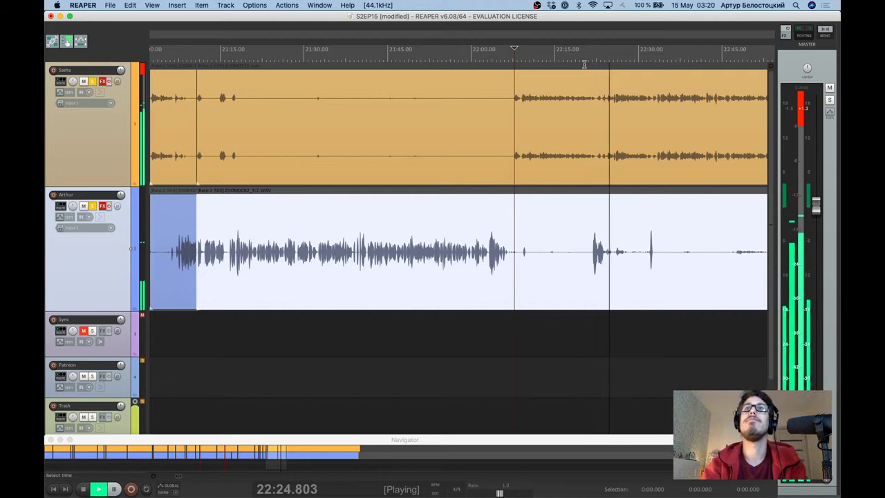
Audition the orange voice's passage around 22:18.8 and again from about 22:25.8 to find where the unwanted part ends.
{"action": "left_click", "coordinate": [574, 52]}
{"action": "scroll", "coordinate": [574, 54], "scroll_direction": "up", "scroll_amount": 2}
{"action": "scroll", "coordinate": [576, 76], "scroll_direction": "up", "scroll_amount": 4}
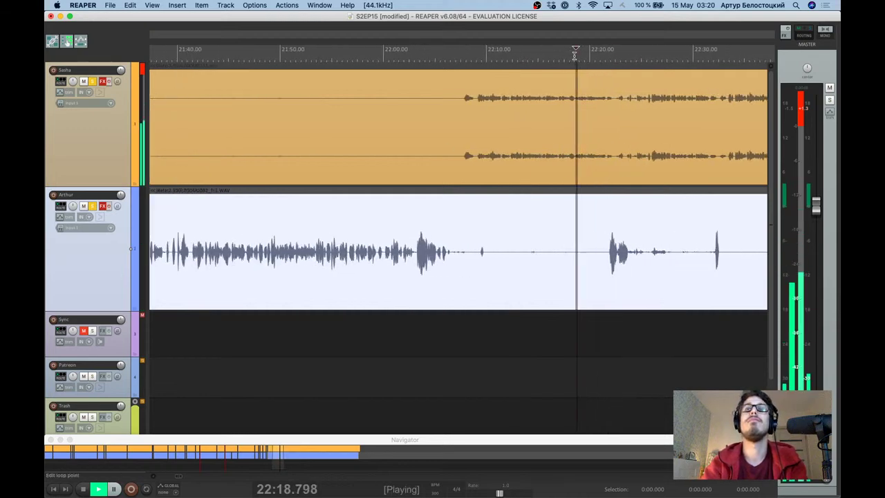
{"action": "key", "text": "ctrl+space"}
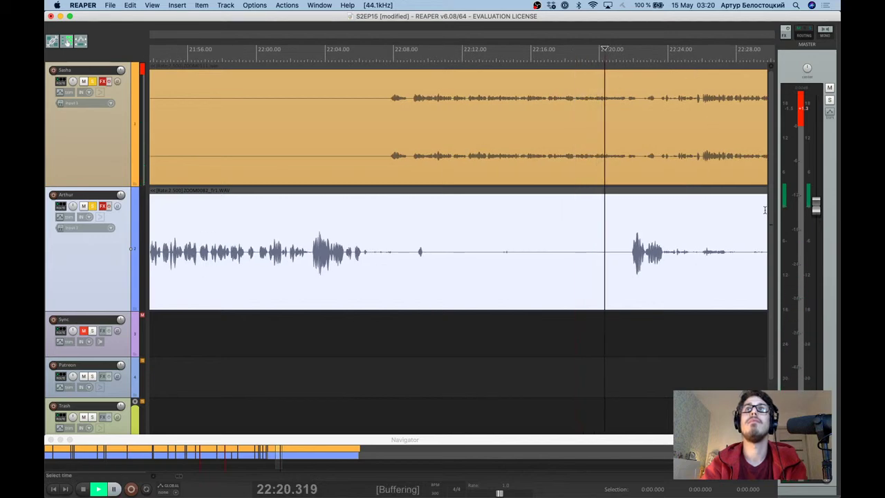
{"action": "left_click", "coordinate": [699, 52]}
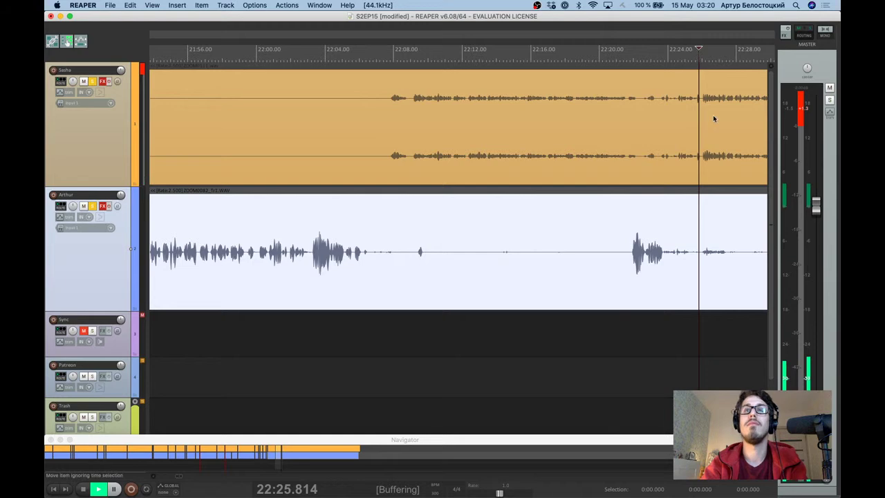
{"action": "key", "text": "ctrl+space"}
{"action": "scroll", "coordinate": [706, 124], "scroll_direction": "up", "scroll_amount": 2}
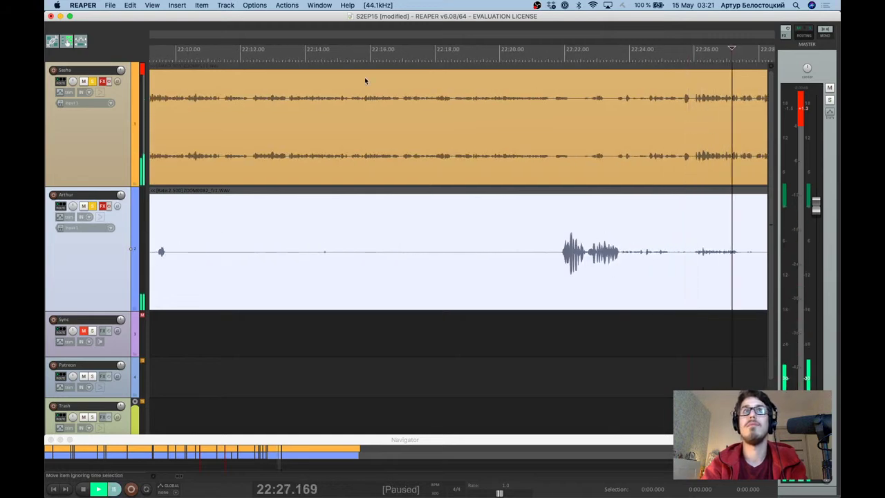
Audition the start of the orange voice's passage from about 22:09.2 and split both voices at about 22:10.3.
{"action": "scroll", "coordinate": [365, 80], "scroll_direction": "down", "scroll_amount": 2}
{"action": "left_click", "coordinate": [207, 62]}
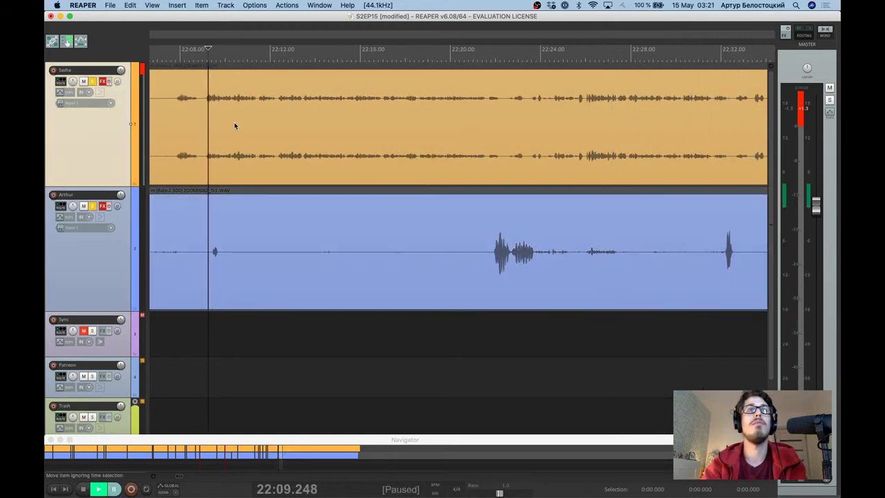
{"action": "scroll", "coordinate": [233, 121], "scroll_direction": "up", "scroll_amount": 2}
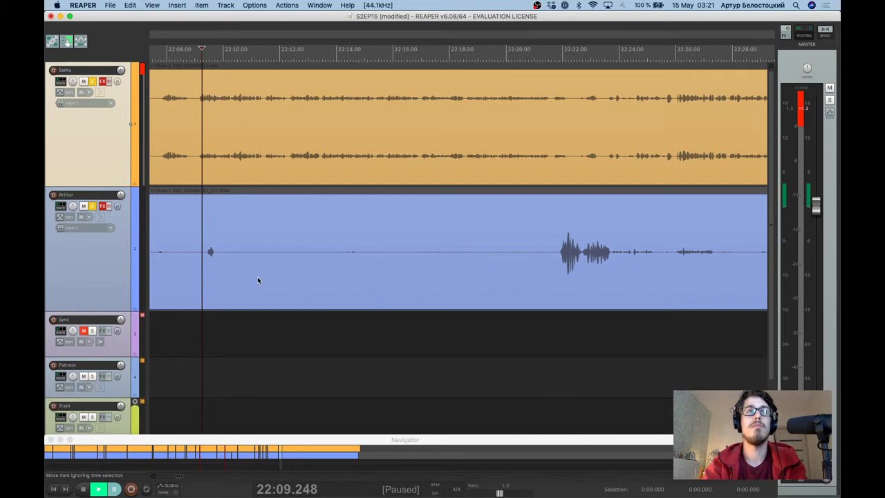
{"action": "left_click", "coordinate": [199, 52]}
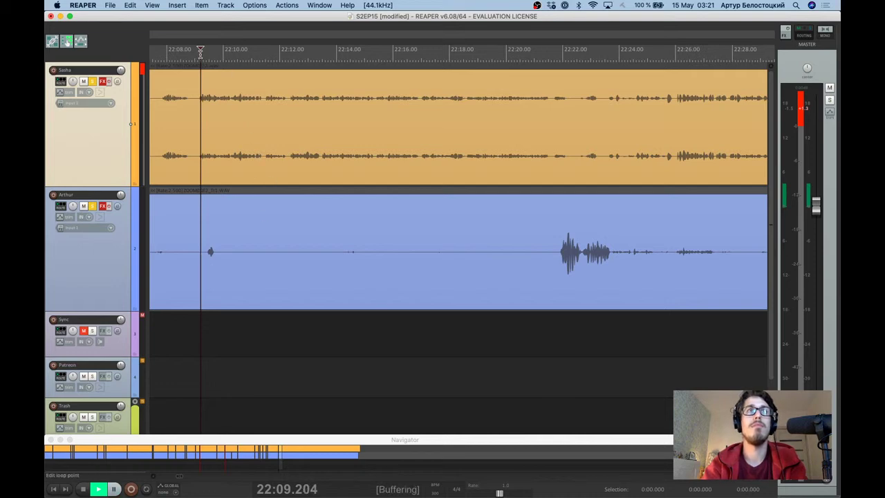
{"action": "key", "text": "ctrl+space"}
{"action": "scroll", "coordinate": [235, 116], "scroll_direction": "up", "scroll_amount": 4}
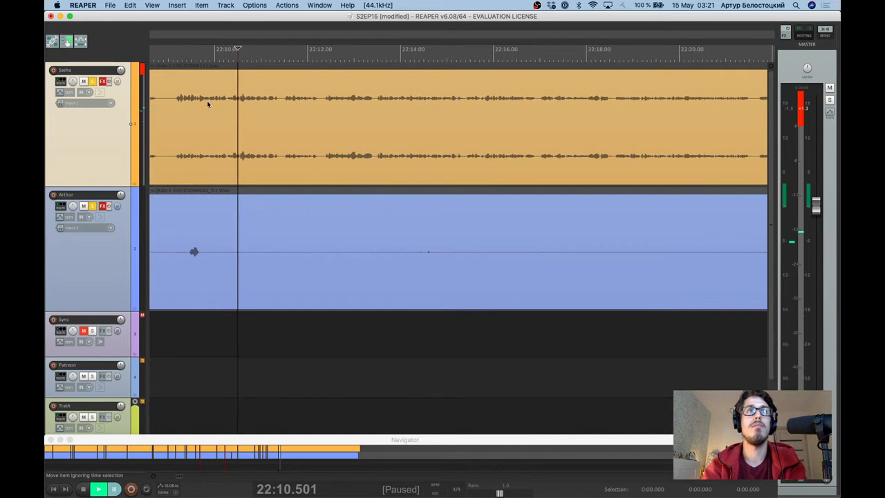
{"action": "left_click", "coordinate": [205, 103]}
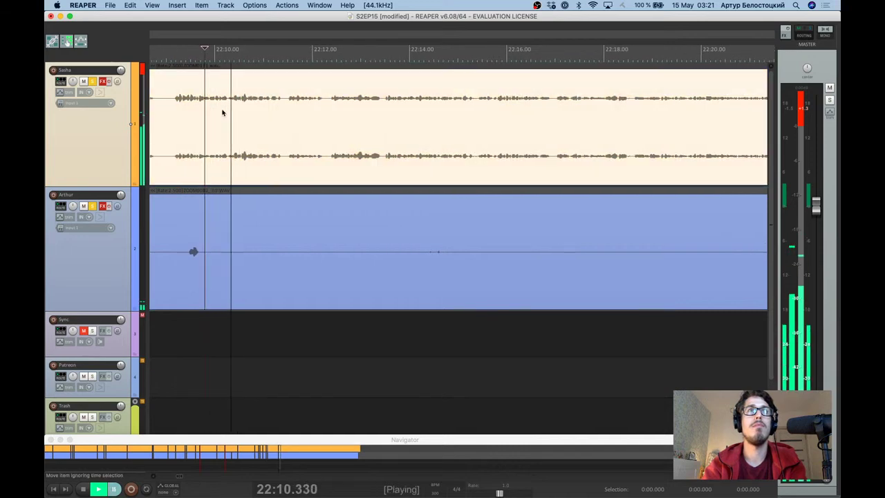
{"action": "key", "text": "ctrl+space"}
{"action": "left_click", "coordinate": [228, 98]}
{"action": "key", "text": "s"}
{"action": "scroll", "coordinate": [416, 112], "scroll_direction": "down", "scroll_amount": 4}
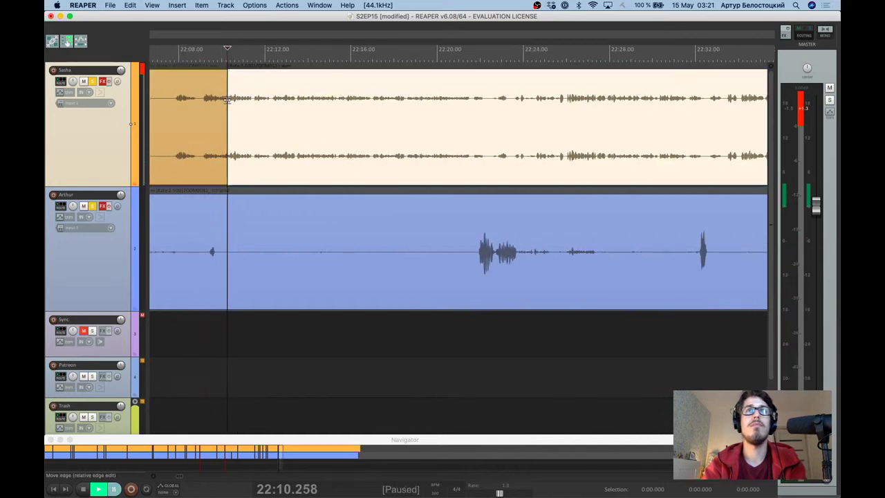
Split both voices at about 22:25.7 and delete the passage between 22:10.3 and this split.
{"action": "left_click", "coordinate": [492, 66]}
{"action": "scroll", "coordinate": [492, 65], "scroll_direction": "up", "scroll_amount": 2}
{"action": "key", "text": "space"}
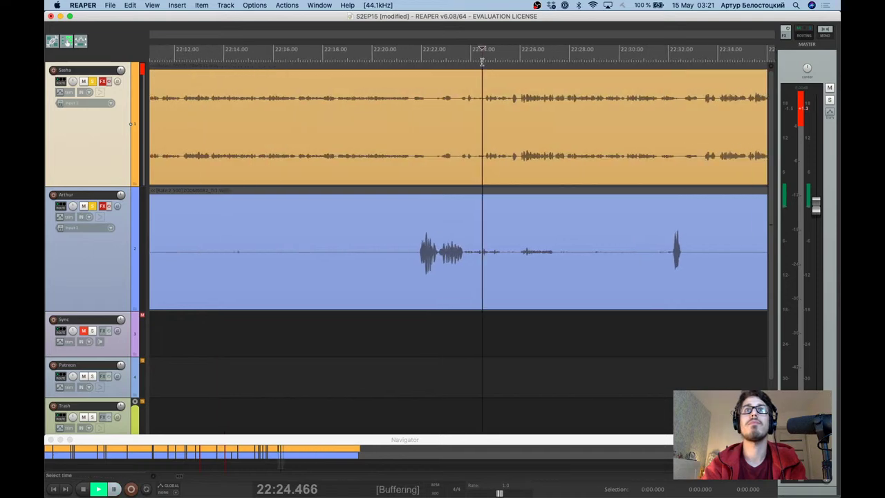
{"action": "key", "text": "ctrl+space"}
{"action": "left_click", "coordinate": [531, 103]}
{"action": "key", "text": "s"}
{"action": "left_click", "coordinate": [518, 138]}
{"action": "key", "text": "Delete"}
Play back across the cut at 22:10.3 from shortly before it and listen on to about 22:20.
{"action": "scroll", "coordinate": [518, 138], "scroll_direction": "left", "scroll_amount": 4}
{"action": "scroll", "coordinate": [563, 138], "scroll_direction": "left", "scroll_amount": 5}
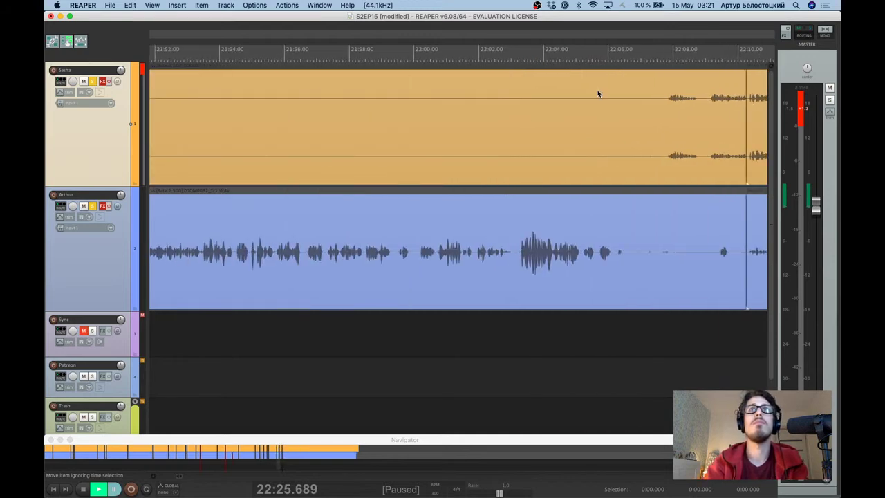
{"action": "scroll", "coordinate": [725, 61], "scroll_direction": "right", "scroll_amount": 3}
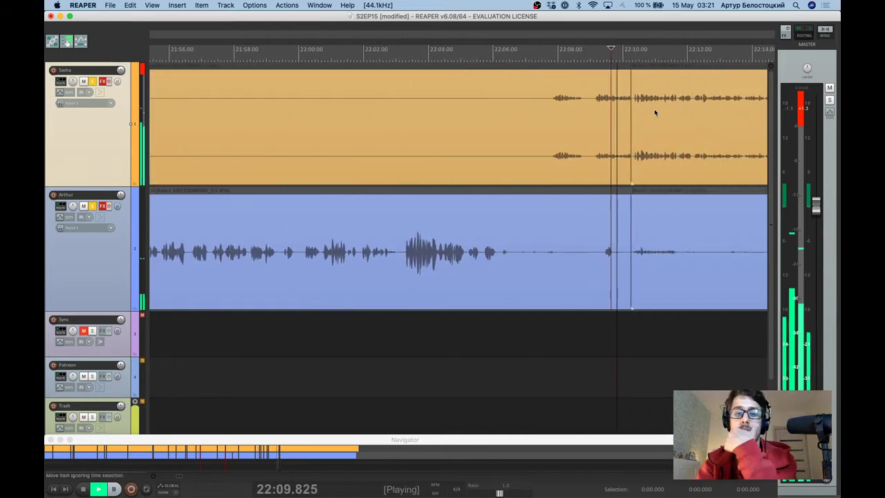
{"action": "scroll", "coordinate": [615, 121], "scroll_direction": "down", "scroll_amount": 5}
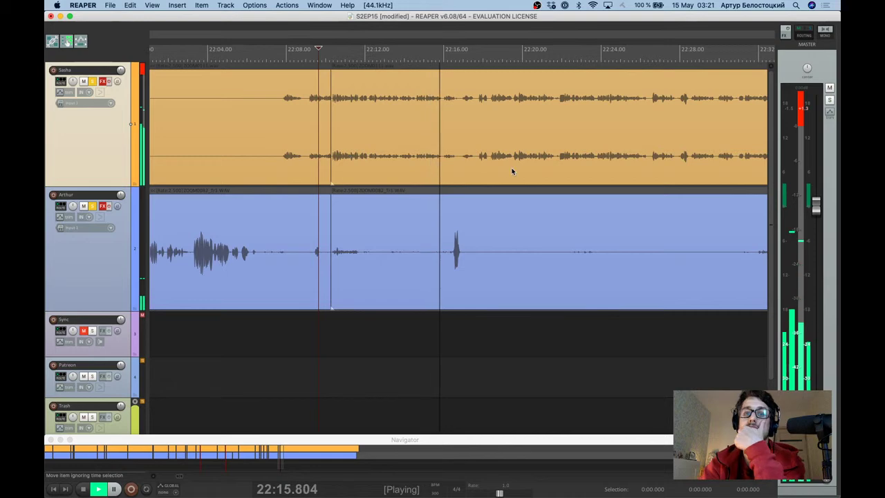
{"action": "scroll", "coordinate": [511, 170], "scroll_direction": "down", "scroll_amount": 2}
{"action": "scroll", "coordinate": [511, 171], "scroll_direction": "down", "scroll_amount": 4}
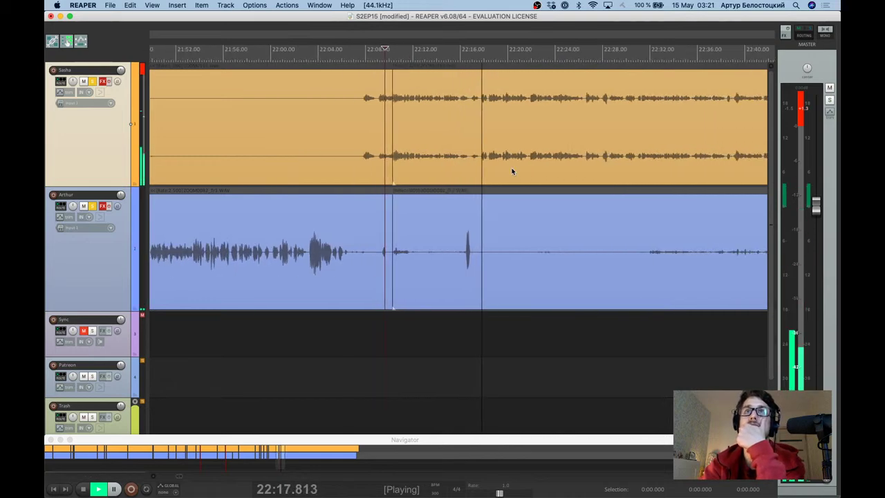
{"action": "scroll", "coordinate": [512, 171], "scroll_direction": "down", "scroll_amount": 4}
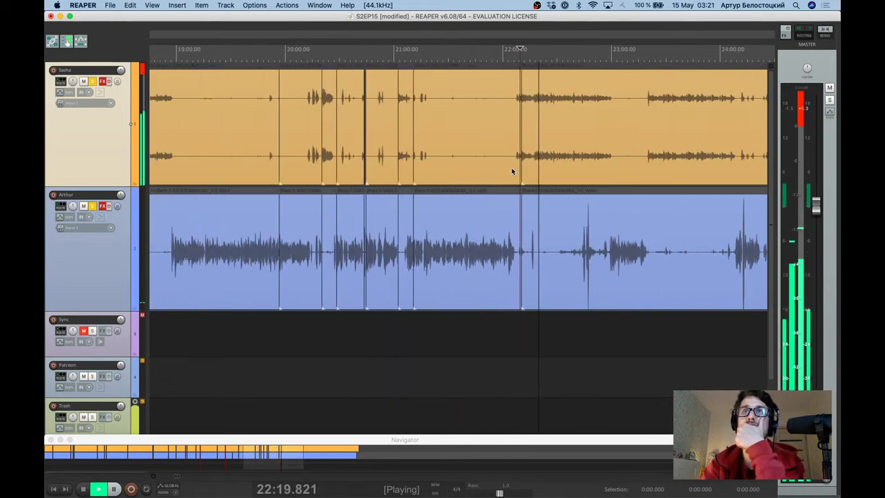
Look over the episode's timeline from its start to the remaining unedited part while listening on to about 22:37.
{"action": "scroll", "coordinate": [511, 171], "scroll_direction": "right", "scroll_amount": 10}
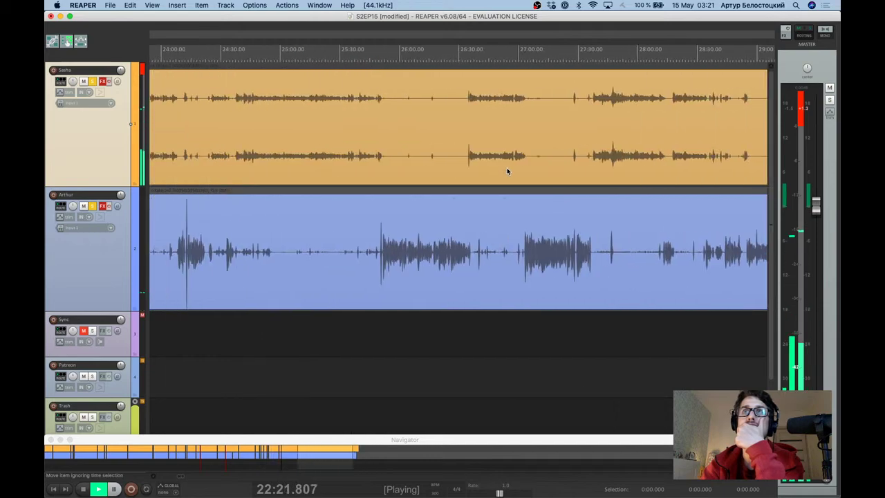
{"action": "scroll", "coordinate": [507, 170], "scroll_direction": "left", "scroll_amount": 10}
{"action": "scroll", "coordinate": [506, 170], "scroll_direction": "down", "scroll_amount": 4}
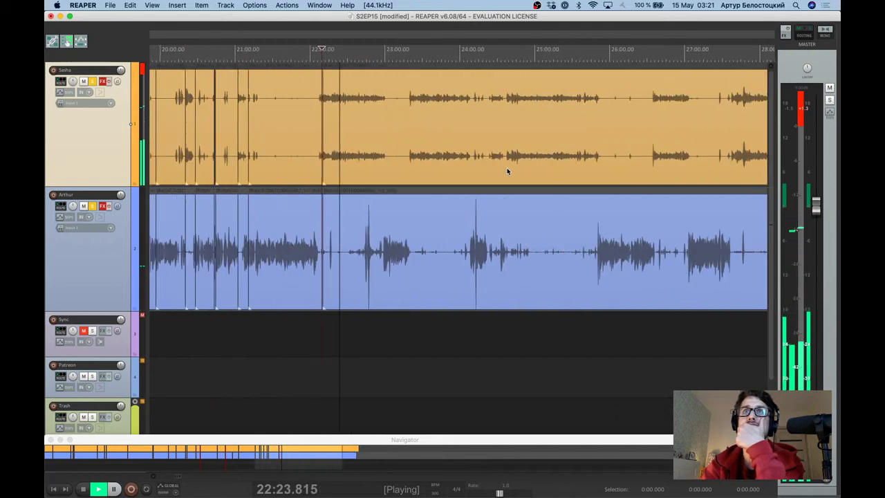
{"action": "scroll", "coordinate": [507, 171], "scroll_direction": "down", "scroll_amount": 4}
{"action": "scroll", "coordinate": [356, 188], "scroll_direction": "left", "scroll_amount": 10}
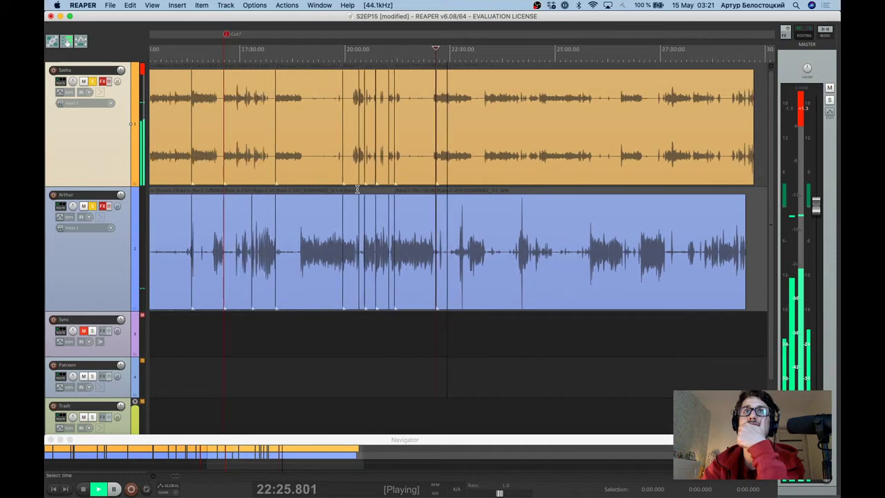
{"action": "scroll", "coordinate": [350, 187], "scroll_direction": "down", "scroll_amount": 3}
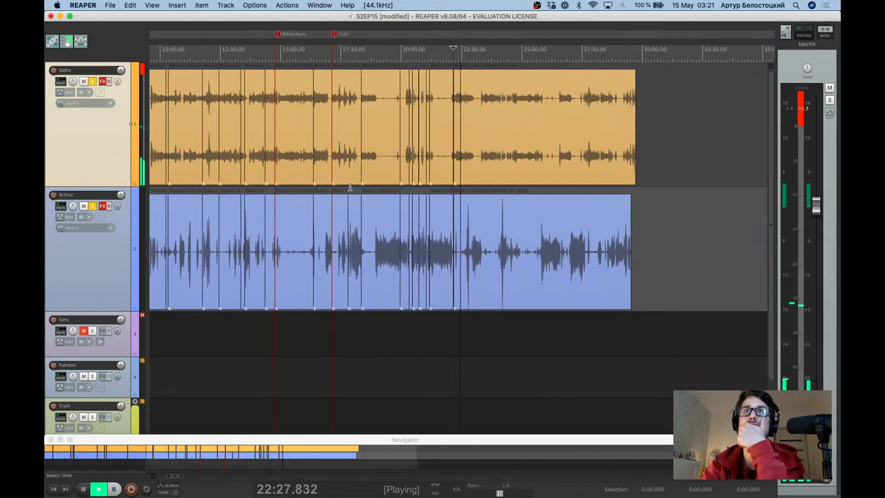
{"action": "scroll", "coordinate": [417, 182], "scroll_direction": "left", "scroll_amount": 8}
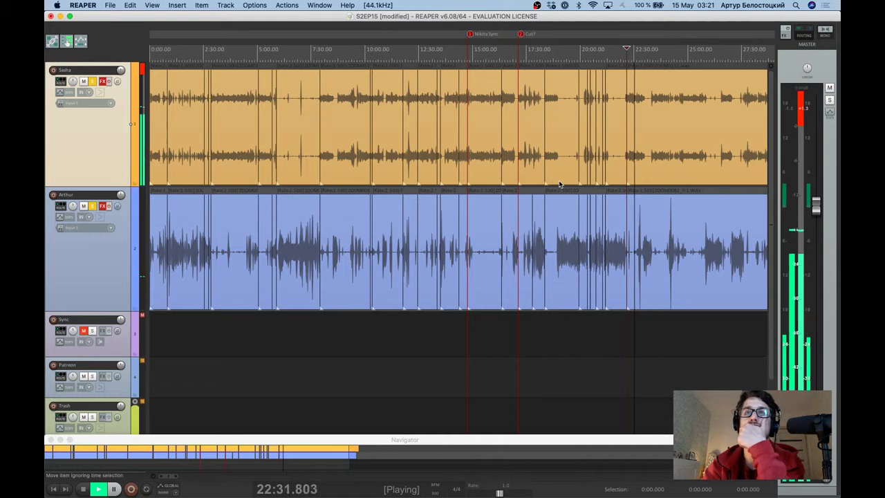
{"action": "scroll", "coordinate": [643, 219], "scroll_direction": "right", "scroll_amount": 5}
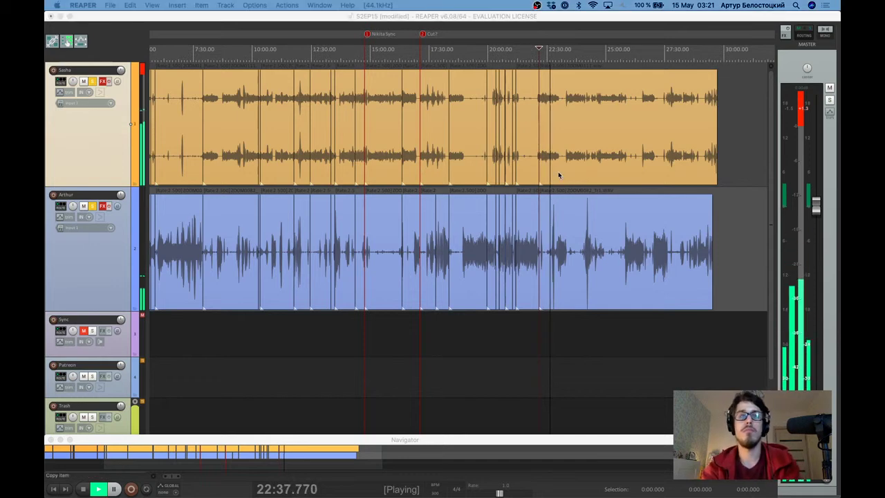
Switch to Sublime Text, replace the mistyped last note with "Диверсификация и хаос", and start a new list item.
{"action": "key", "text": "super+Tab"}
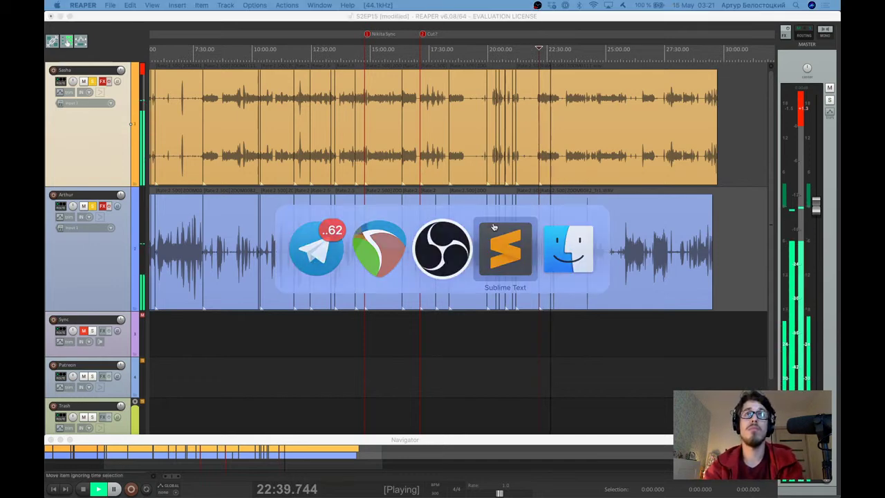
{"action": "left_click", "coordinate": [494, 227]}
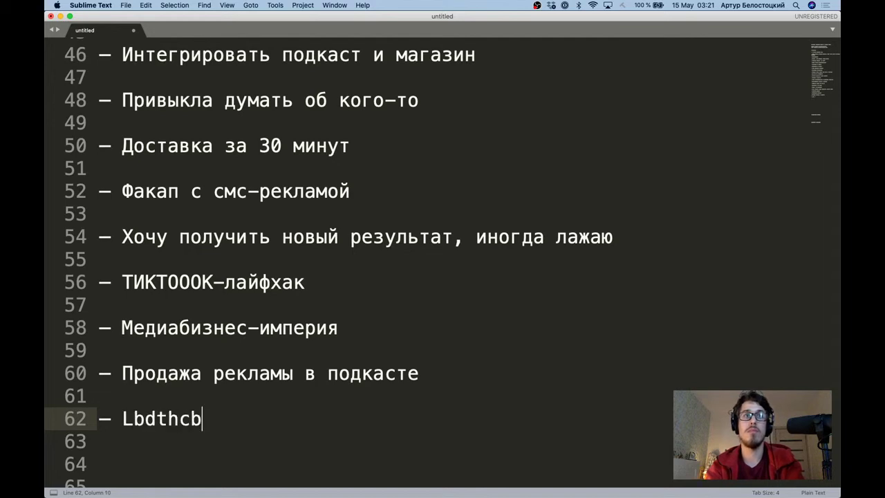
{"action": "key", "text": "shift+alt+Left"}
{"action": "type", "text": "Диверсификация и х"}
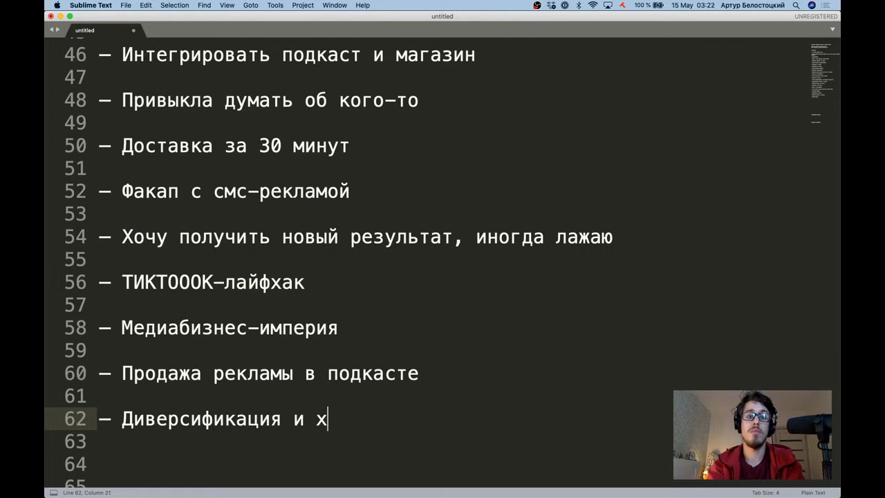
{"action": "key", "text": "Return"}
{"action": "key", "text": "Return"}
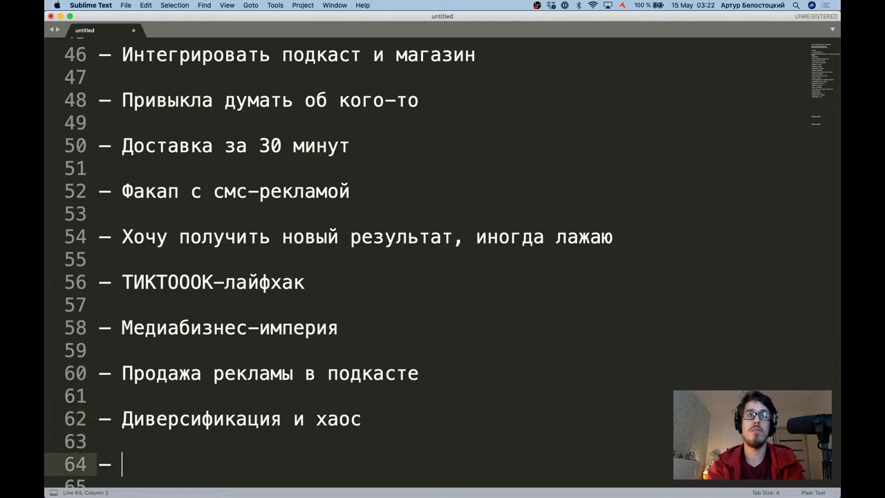
Switch to REAPER and listen on from about 22:55 to 23:27, examining the voice handover around 23:20.
{"action": "key", "text": "super+Tab"}
{"action": "key", "text": "super+Tab"}
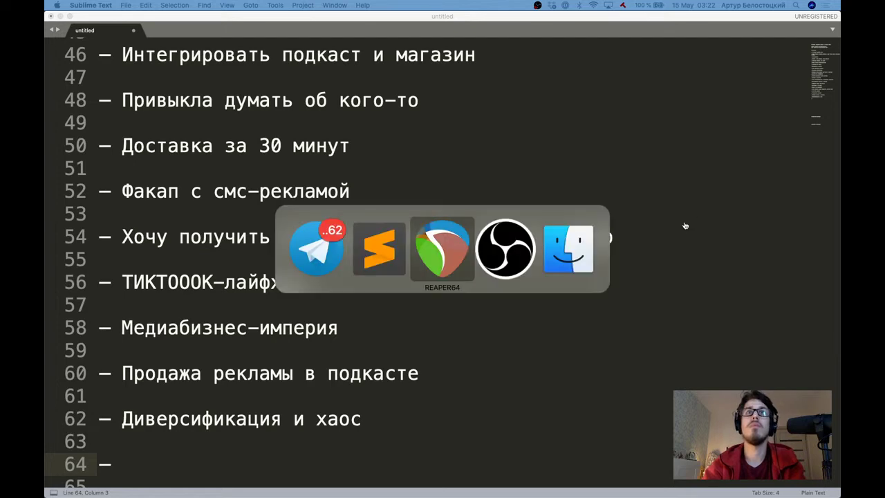
{"action": "scroll", "coordinate": [537, 231], "scroll_direction": "up", "scroll_amount": 10}
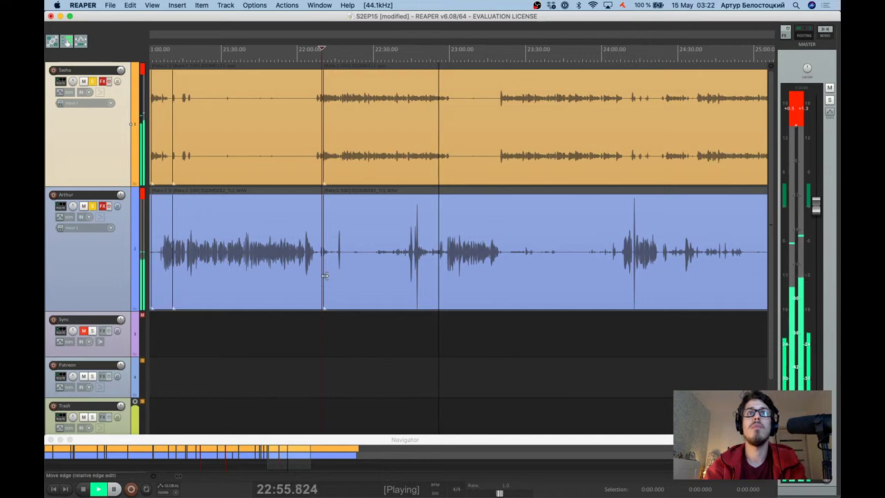
{"action": "left_click", "coordinate": [351, 279]}
{"action": "scroll", "coordinate": [422, 263], "scroll_direction": "up", "scroll_amount": 4}
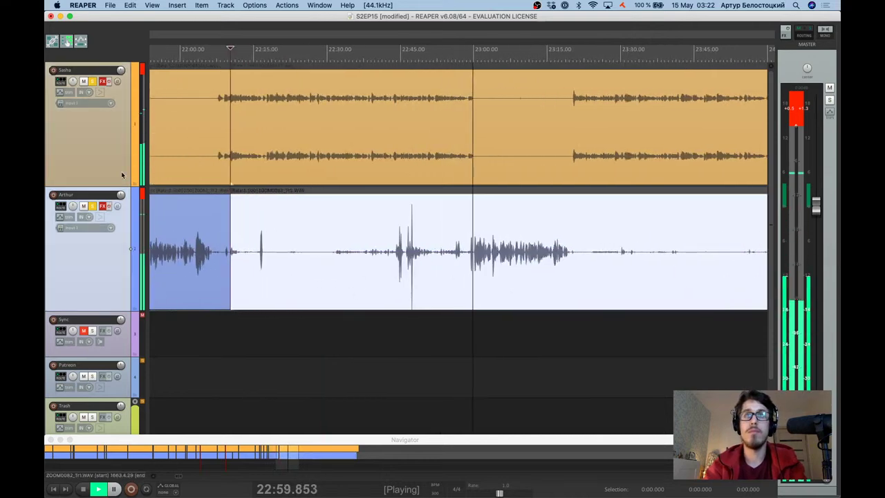
{"action": "scroll", "coordinate": [517, 203], "scroll_direction": "up", "scroll_amount": 4}
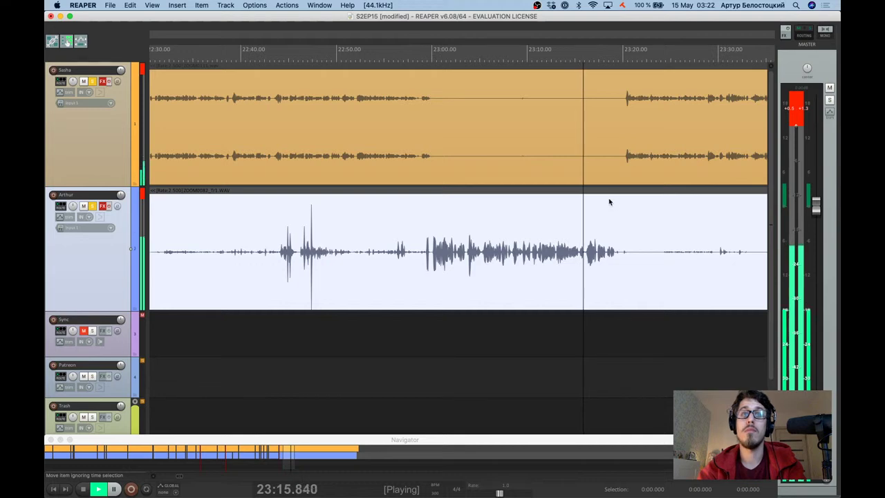
{"action": "scroll", "coordinate": [647, 206], "scroll_direction": "up", "scroll_amount": 5}
{"action": "scroll", "coordinate": [648, 208], "scroll_direction": "up", "scroll_amount": 3}
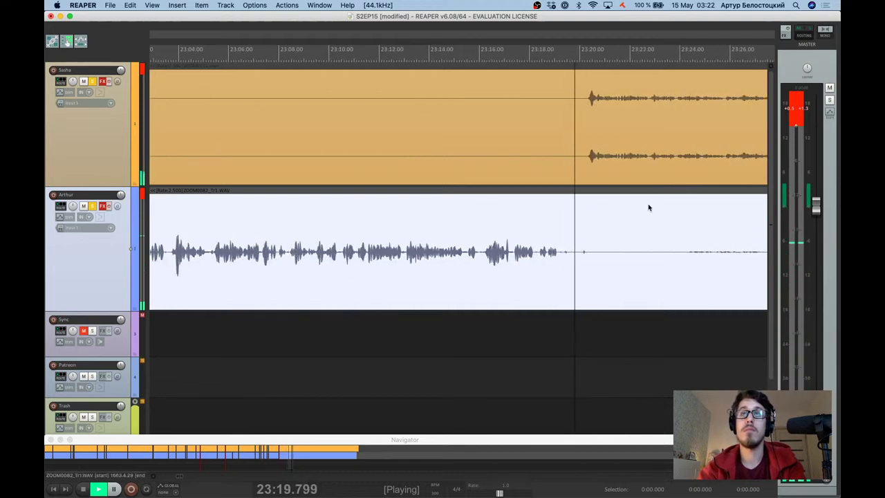
{"action": "scroll", "coordinate": [648, 207], "scroll_direction": "down", "scroll_amount": 8}
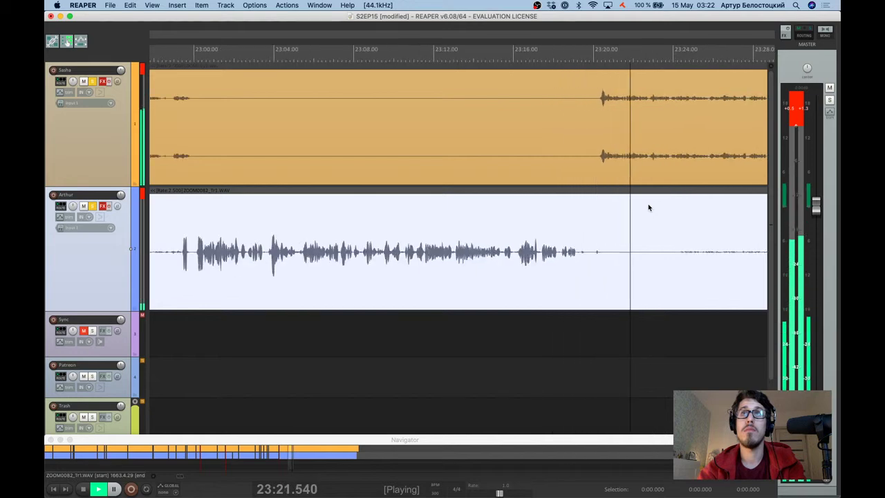
{"action": "scroll", "coordinate": [648, 207], "scroll_direction": "down", "scroll_amount": 5}
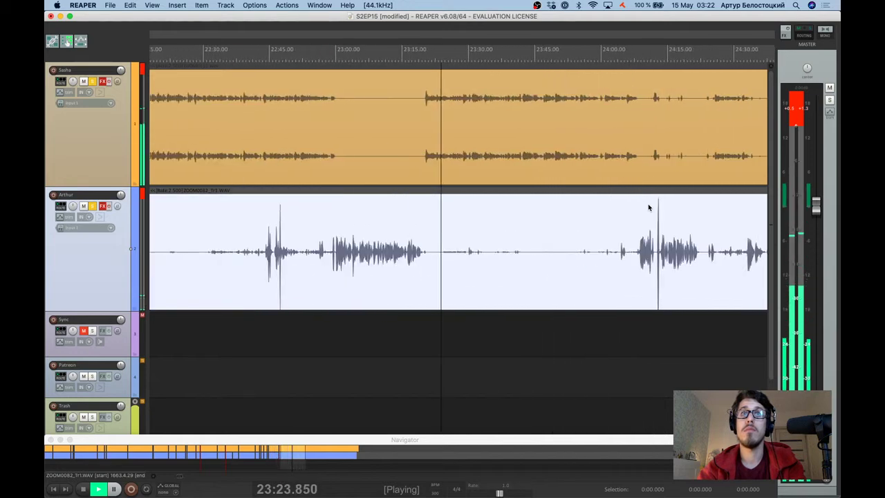
{"action": "scroll", "coordinate": [648, 208], "scroll_direction": "down", "scroll_amount": 2}
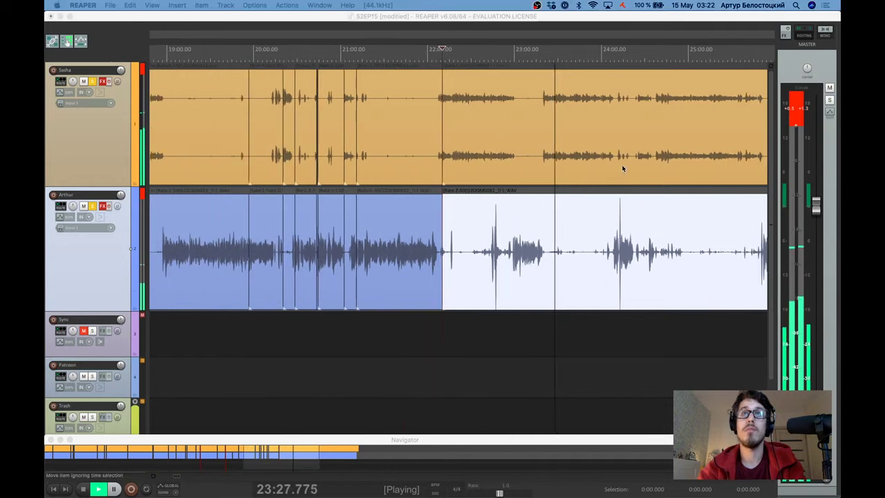
Switch to Sublime Text, add the notes "Брендированные кружки" and "Отрезать куски", and start a new list item.
{"action": "key", "text": "super+Tab"}
{"action": "key", "text": "super+Tab"}
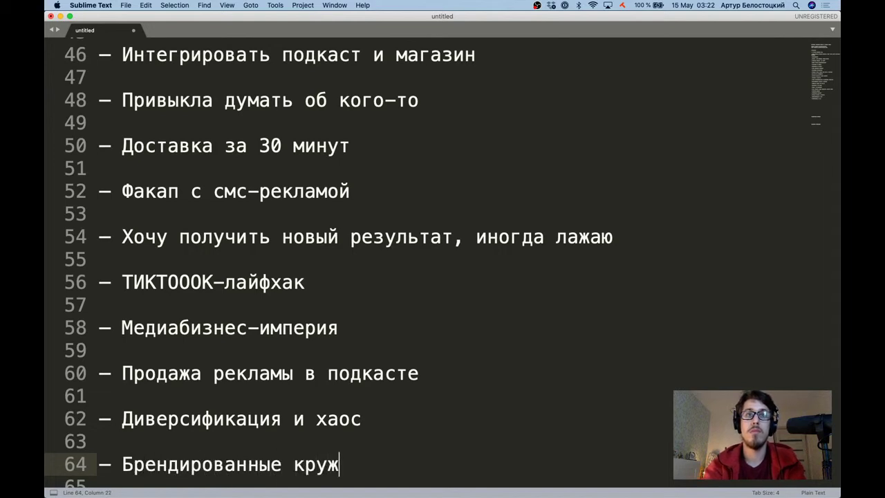
{"action": "key", "text": "Return"}
{"action": "key", "text": "Return"}
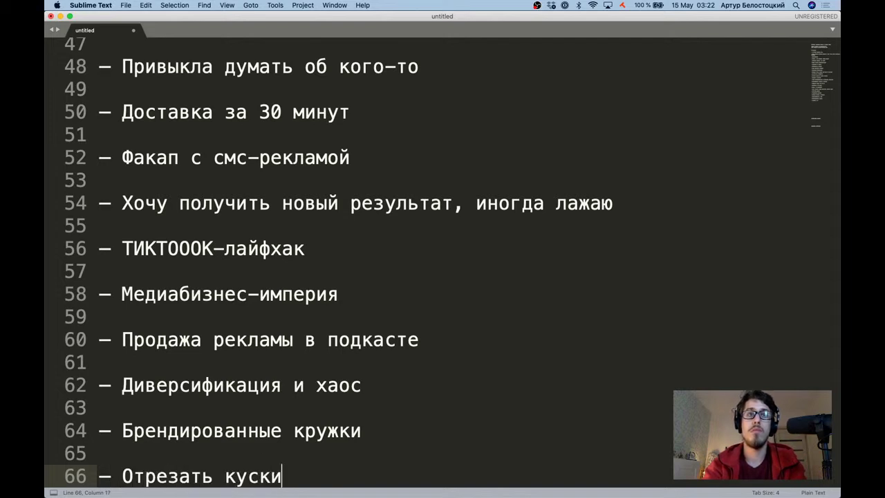
{"action": "key", "text": "Return"}
{"action": "key", "text": "Return"}
Switch to REAPER, listen on to about 24:16, and split the blue voice track at about 24:13.35.
{"action": "key", "text": "super+Tab"}
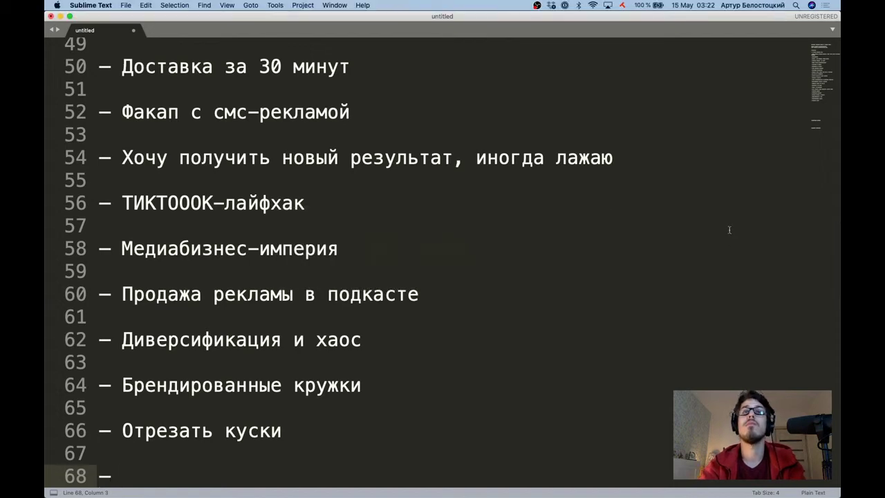
{"action": "key", "text": "super+Tab"}
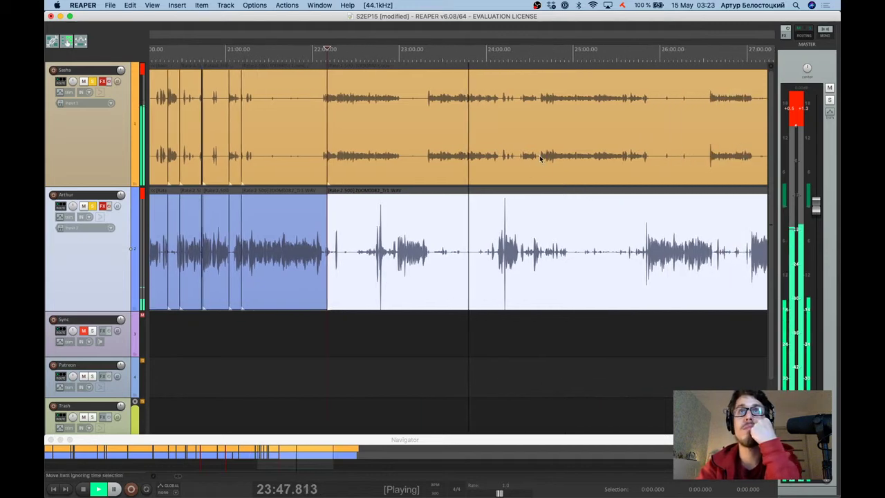
{"action": "scroll", "coordinate": [504, 208], "scroll_direction": "up", "scroll_amount": 5}
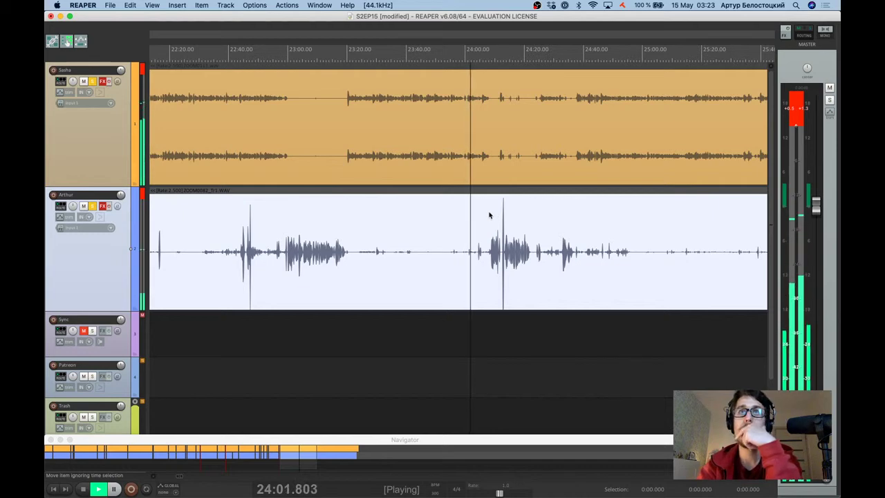
{"action": "scroll", "coordinate": [489, 215], "scroll_direction": "right", "scroll_amount": 3}
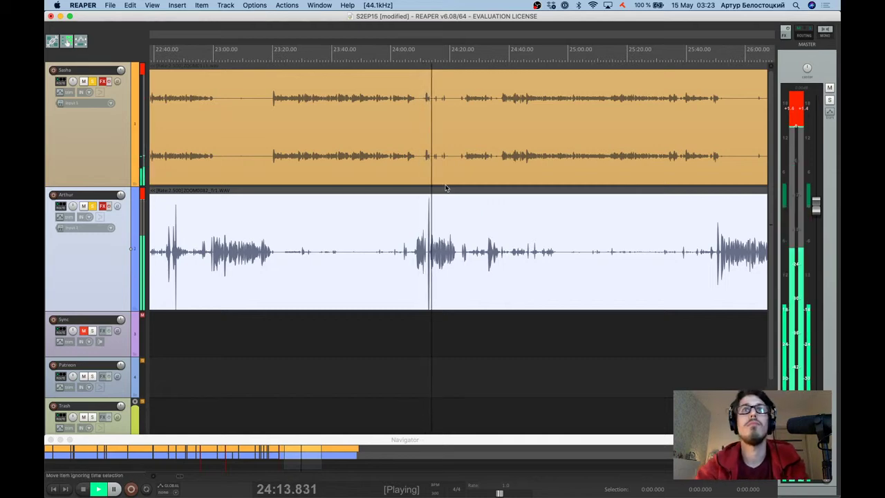
{"action": "scroll", "coordinate": [445, 187], "scroll_direction": "up", "scroll_amount": 5}
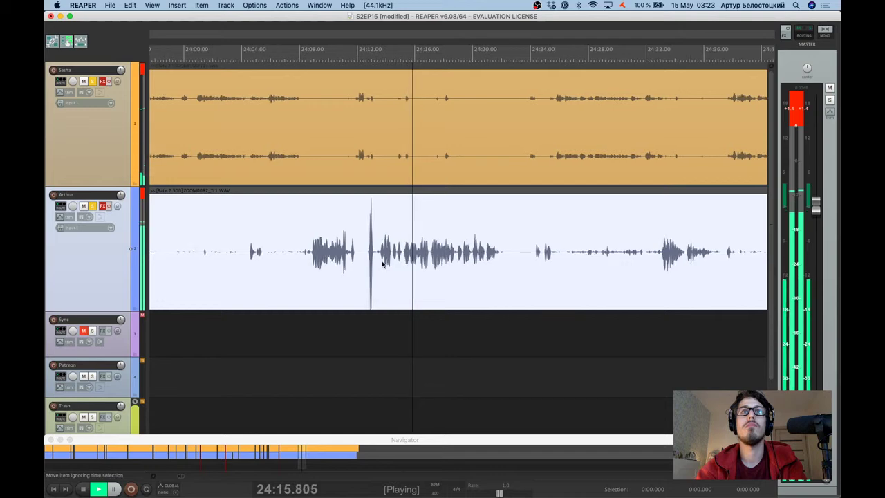
{"action": "scroll", "coordinate": [382, 263], "scroll_direction": "up", "scroll_amount": 2}
{"action": "key", "text": "ctrl+space"}
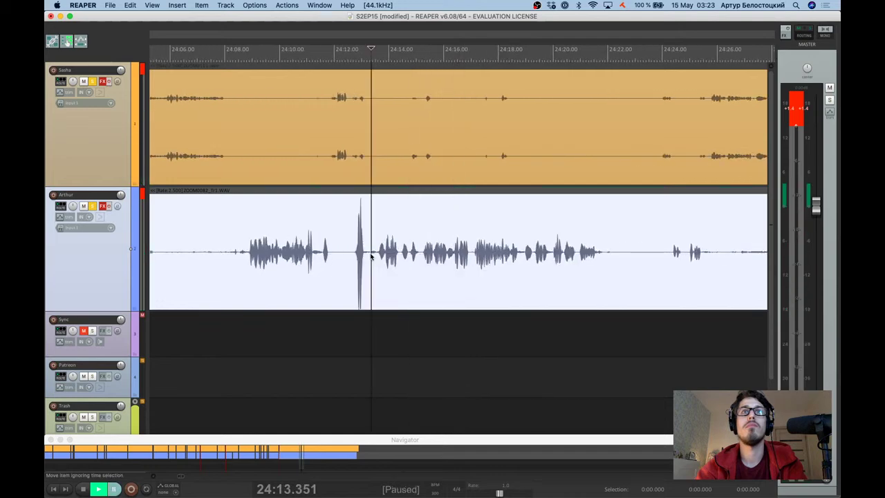
{"action": "key", "text": "s"}
{"action": "scroll", "coordinate": [371, 256], "scroll_direction": "down", "scroll_amount": 2}
Sample playback after the split at about 24:20.7, 24:24.7 and 24:37.9 to find where the unwanted passage ends.
{"action": "key", "text": "space"}
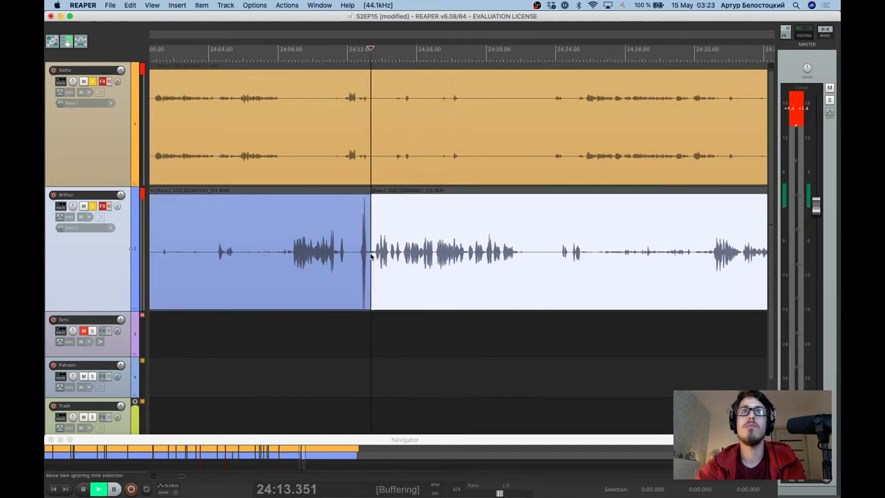
{"action": "left_click", "coordinate": [498, 52]}
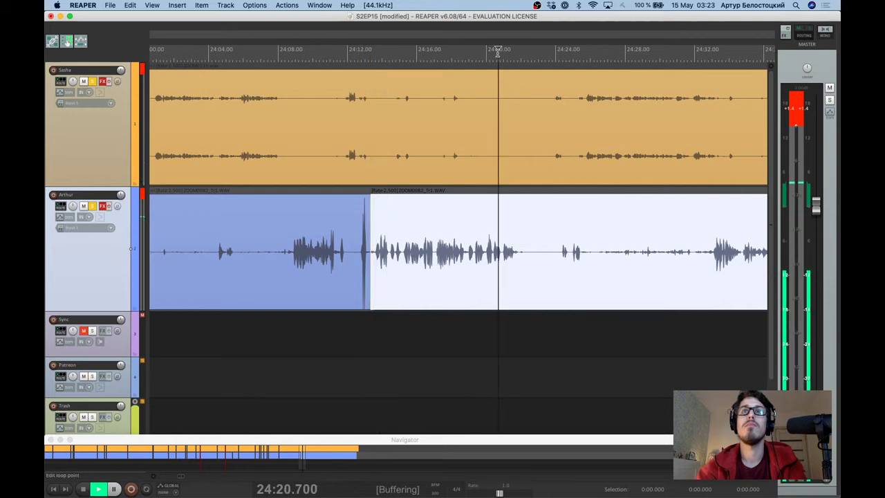
{"action": "left_click", "coordinate": [568, 52]}
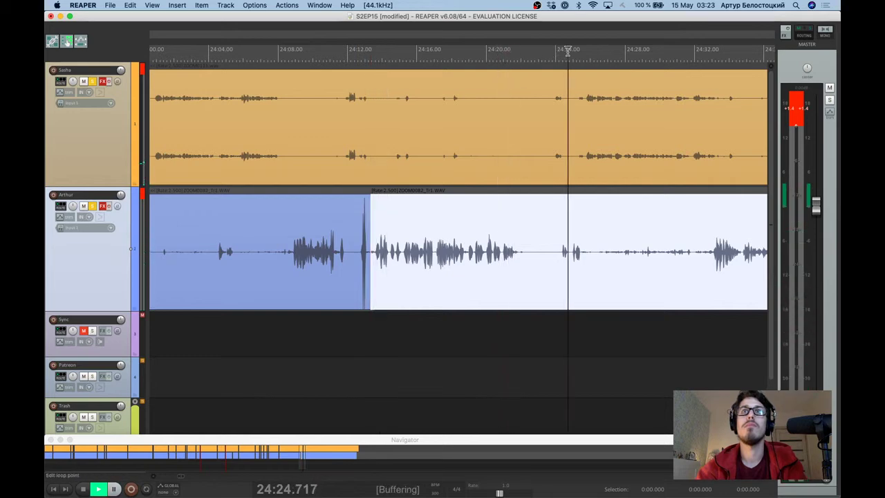
{"action": "scroll", "coordinate": [574, 121], "scroll_direction": "right", "scroll_amount": 2}
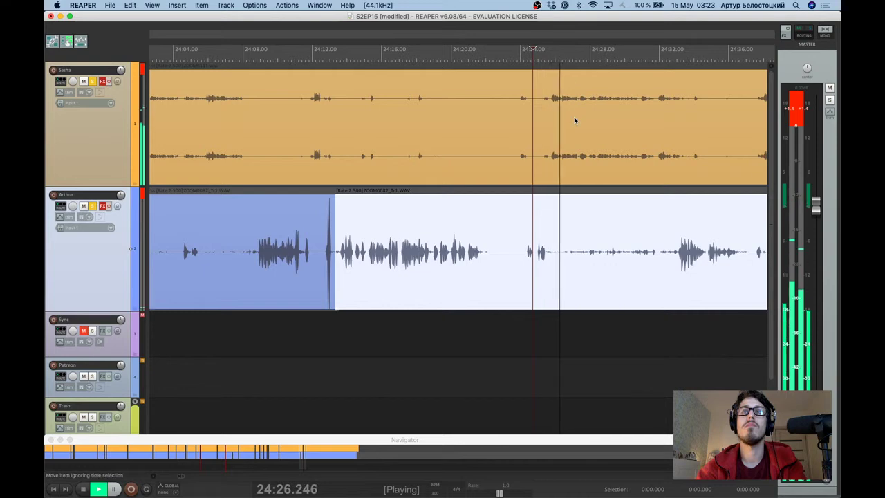
{"action": "scroll", "coordinate": [574, 117], "scroll_direction": "up", "scroll_amount": 3}
{"action": "scroll", "coordinate": [623, 150], "scroll_direction": "down", "scroll_amount": 3}
{"action": "key", "text": "ctrl+space"}
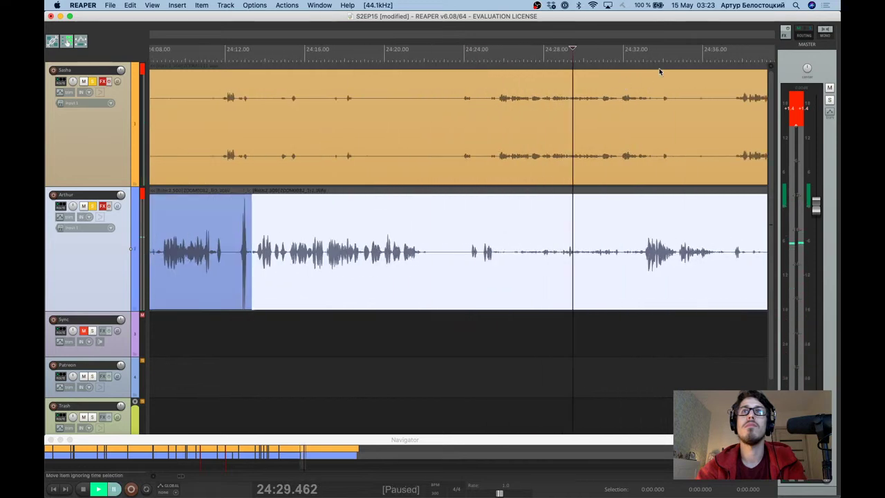
{"action": "left_click", "coordinate": [641, 45]}
{"action": "key", "text": "space"}
{"action": "scroll", "coordinate": [633, 52], "scroll_direction": "right", "scroll_amount": 3}
{"action": "key", "text": "ctrl+space"}
{"action": "left_click", "coordinate": [618, 54]}
{"action": "key", "text": "space"}
Listen on from about 24:38, skipping to 24:41.6, and pause at about 24:45.5 to locate the cut point.
{"action": "scroll", "coordinate": [618, 54], "scroll_direction": "up", "scroll_amount": 3}
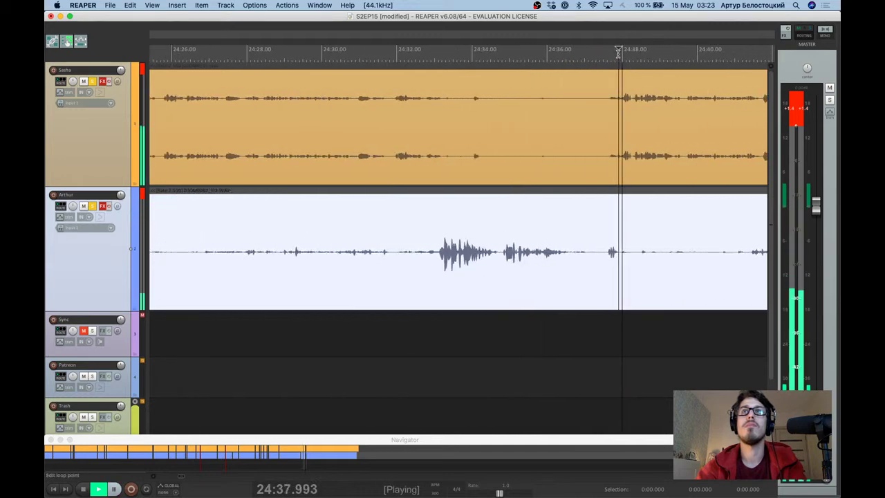
{"action": "scroll", "coordinate": [650, 122], "scroll_direction": "down", "scroll_amount": 3}
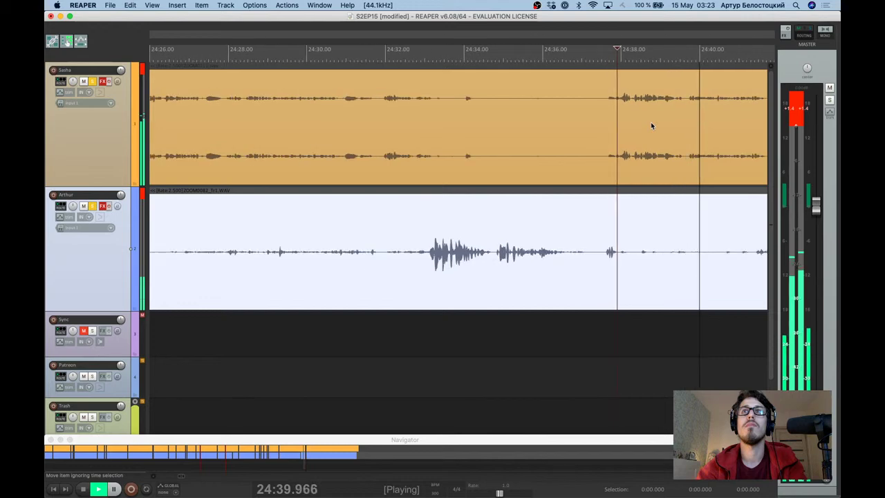
{"action": "scroll", "coordinate": [651, 122], "scroll_direction": "right", "scroll_amount": 3}
{"action": "key", "text": "ctrl+space"}
{"action": "left_click", "coordinate": [507, 55]}
{"action": "key", "text": "space"}
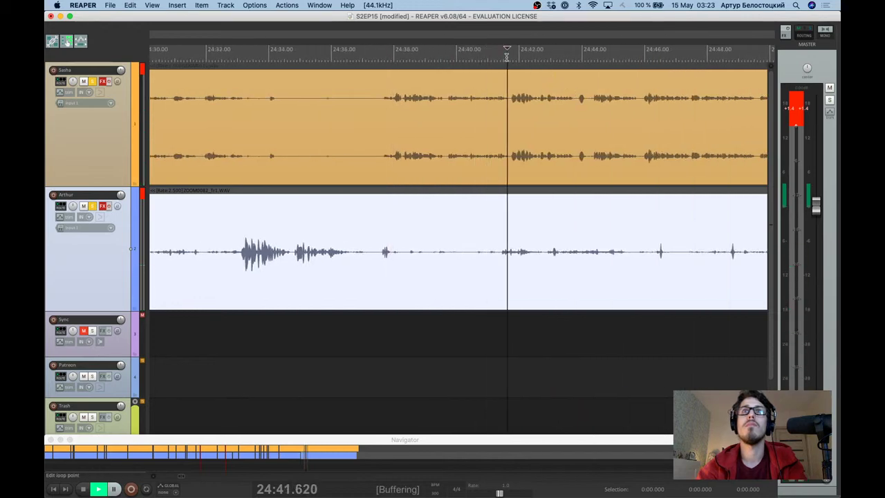
{"action": "scroll", "coordinate": [506, 56], "scroll_direction": "up", "scroll_amount": 2}
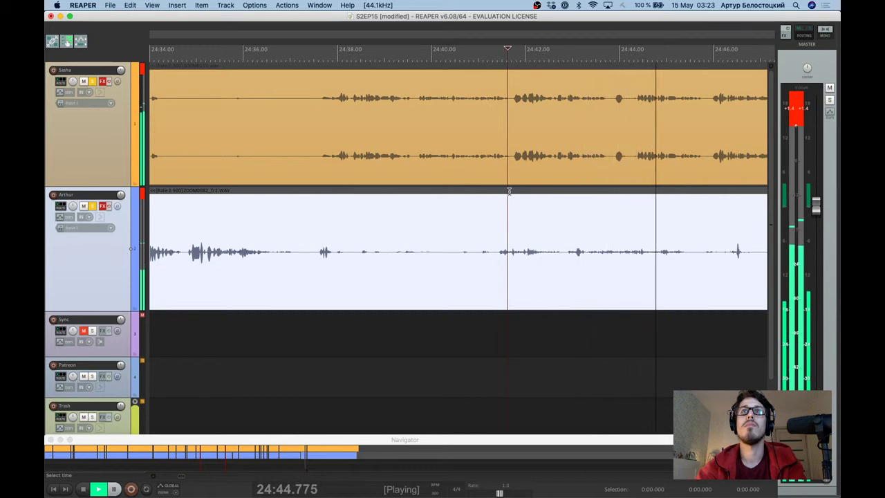
{"action": "key", "text": "ctrl+space"}
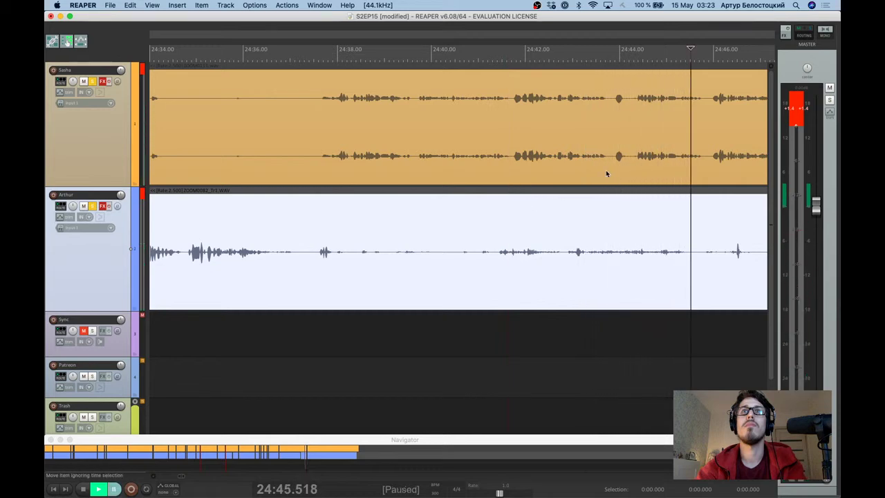
Split both voices at about 24:44.3 and delete the passage between 24:13.35 and this split.
{"action": "left_click", "coordinate": [632, 186]}
{"action": "key", "text": "s"}
{"action": "scroll", "coordinate": [632, 186], "scroll_direction": "down", "scroll_amount": 5}
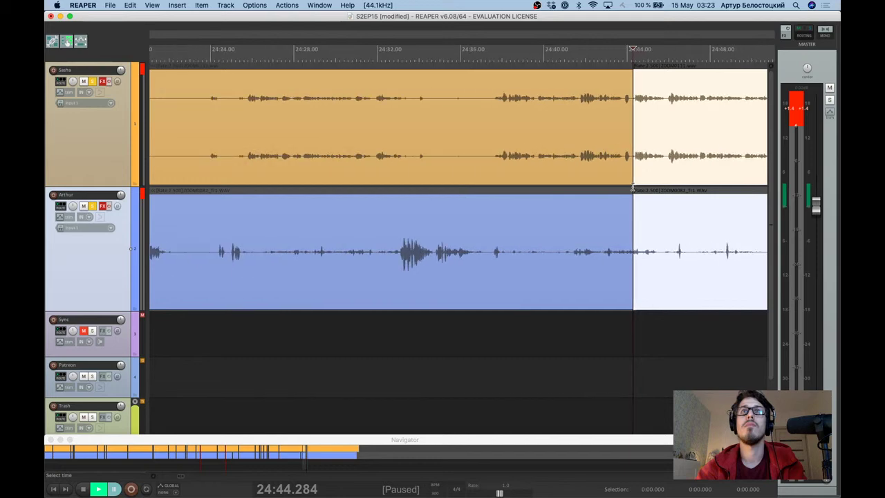
{"action": "left_click_drag", "start_coordinate": [630, 188], "coordinate": [439, 180]}
{"action": "scroll", "coordinate": [484, 183], "scroll_direction": "down", "scroll_amount": 2}
Switch to Sublime Text, add the note "Пойдет ли … работать в офис?" with the co-host's first name, and start a new list item.
{"action": "key", "text": "super+Tab"}
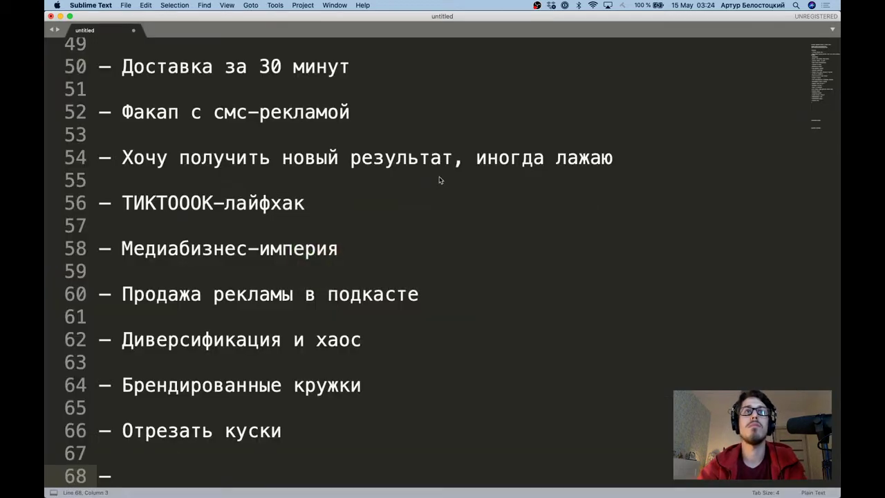
{"action": "key", "text": "alt+shift+Left"}
{"action": "type", "text": "Пойдет ли Саня работать в о"}
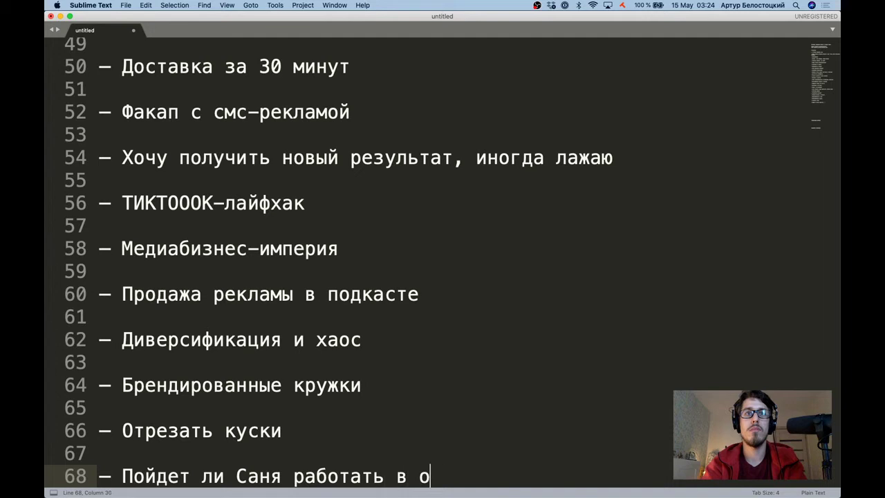
{"action": "key", "text": "Return"}
{"action": "key", "text": "Return"}
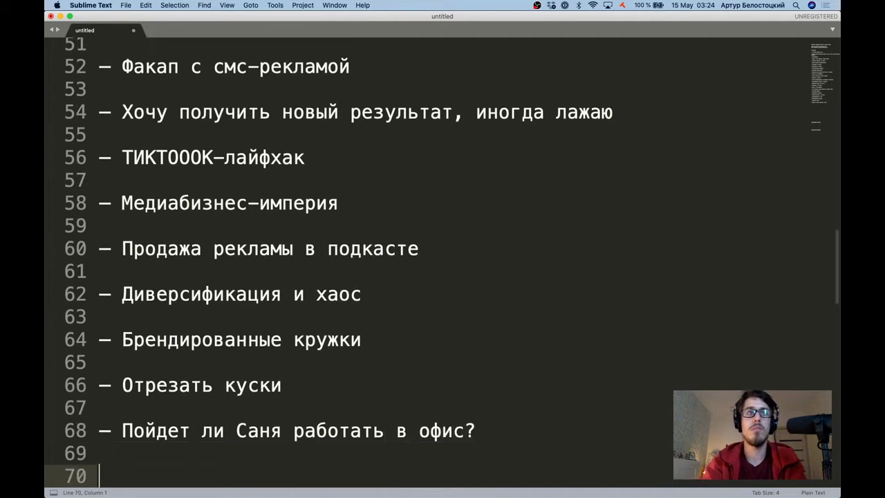
{"action": "type", "text": "–"}
Switch to REAPER, play from the new cut at about 24:13.6, and listen on to about 24:45.
{"action": "key", "text": "super+Tab"}
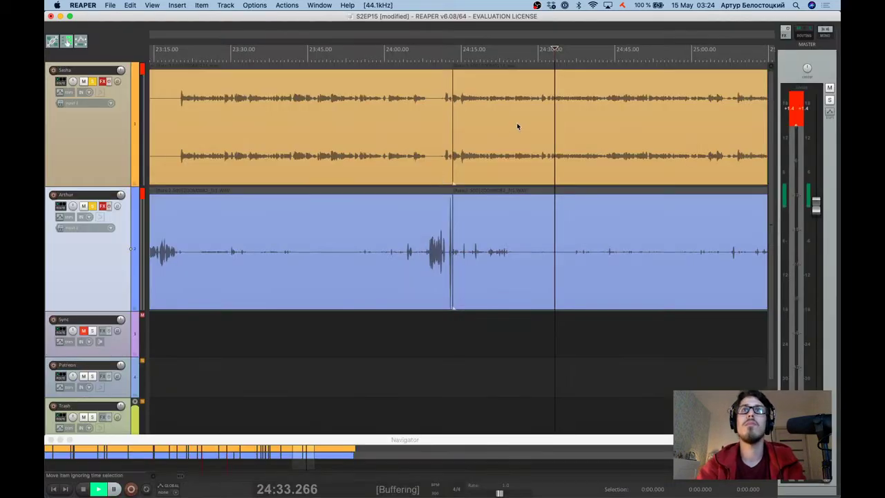
{"action": "left_click", "coordinate": [454, 55]}
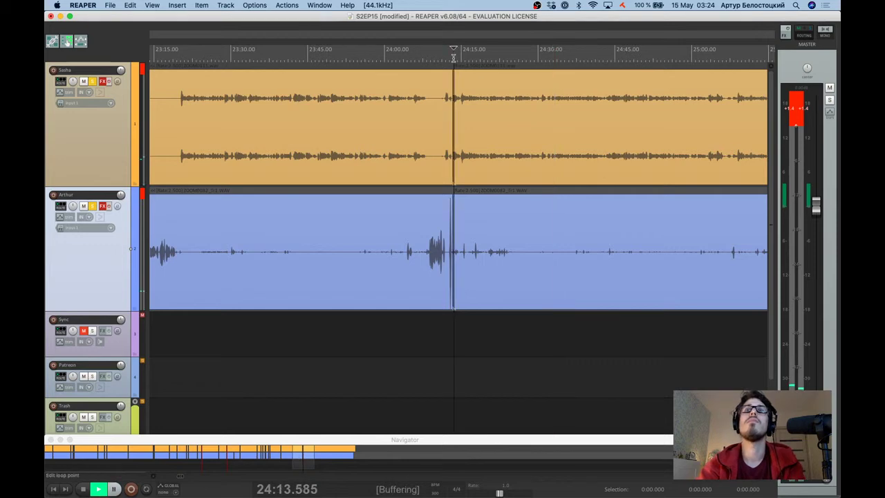
{"action": "key", "text": "super+Tab"}
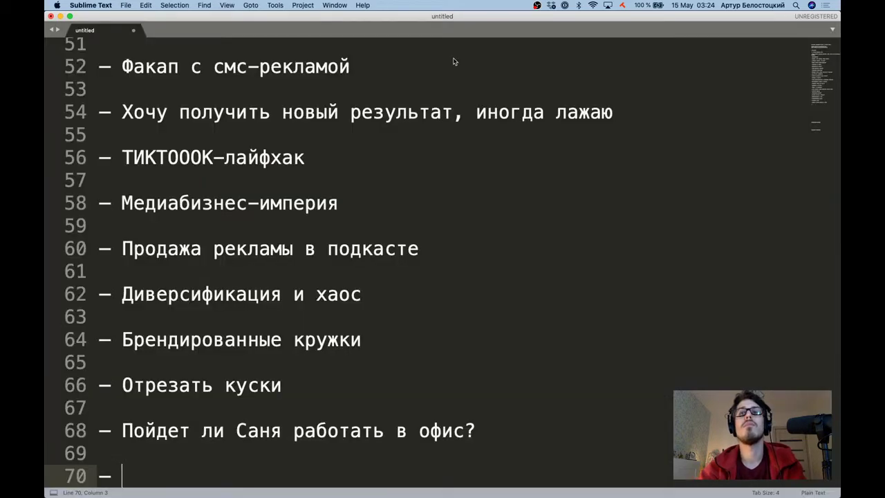
{"action": "key", "text": "super+Tab"}
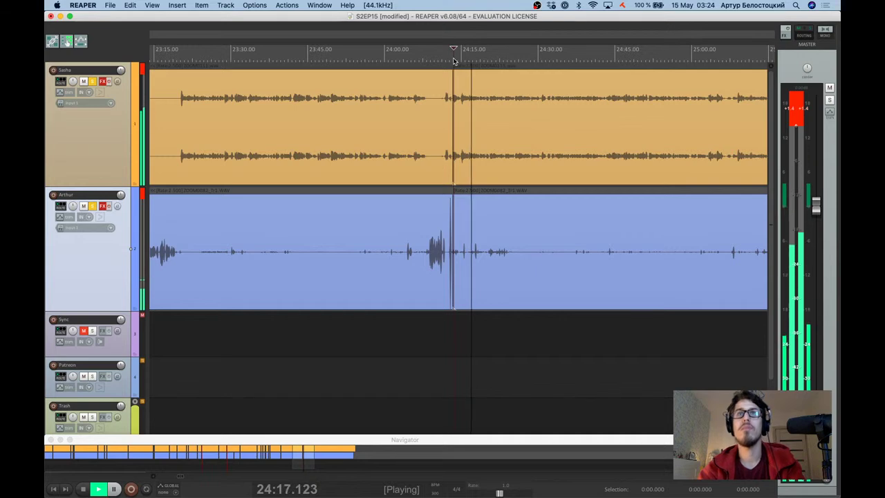
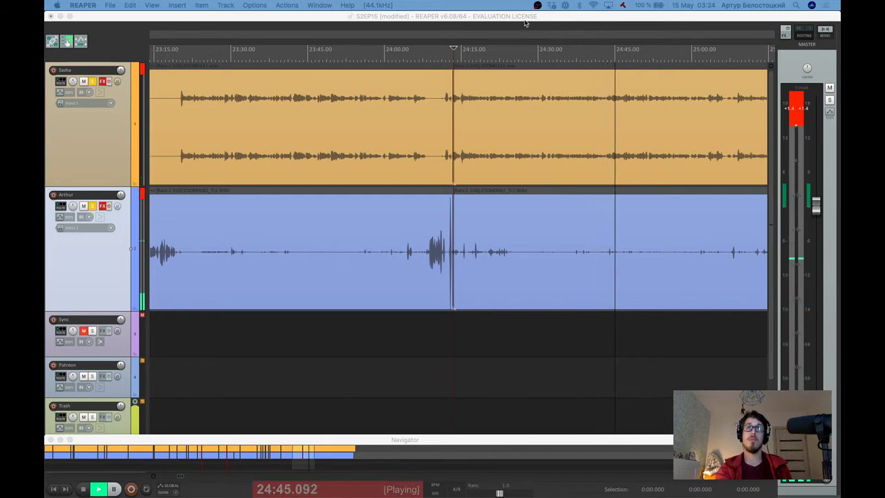
Play from about 24:35.7 and listen on to about 25:08, then pause.
{"action": "key", "text": "ctrl+space"}
{"action": "left_click", "coordinate": [567, 63]}
{"action": "key", "text": "space"}
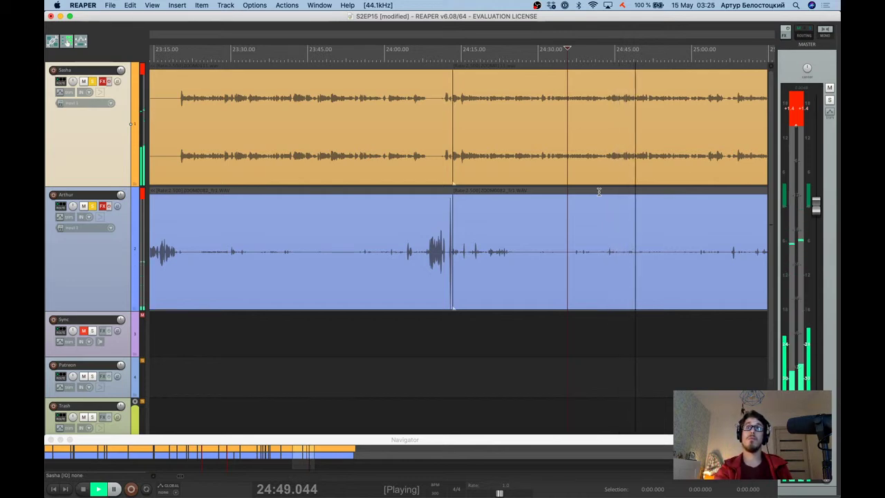
{"action": "scroll", "coordinate": [599, 192], "scroll_direction": "down", "scroll_amount": 1}
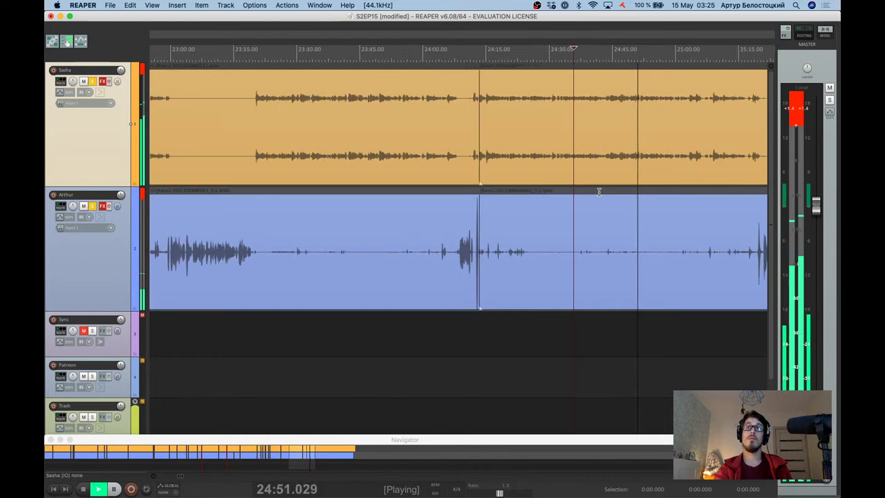
{"action": "scroll", "coordinate": [598, 192], "scroll_direction": "down", "scroll_amount": 2}
{"action": "scroll", "coordinate": [656, 189], "scroll_direction": "right", "scroll_amount": 3}
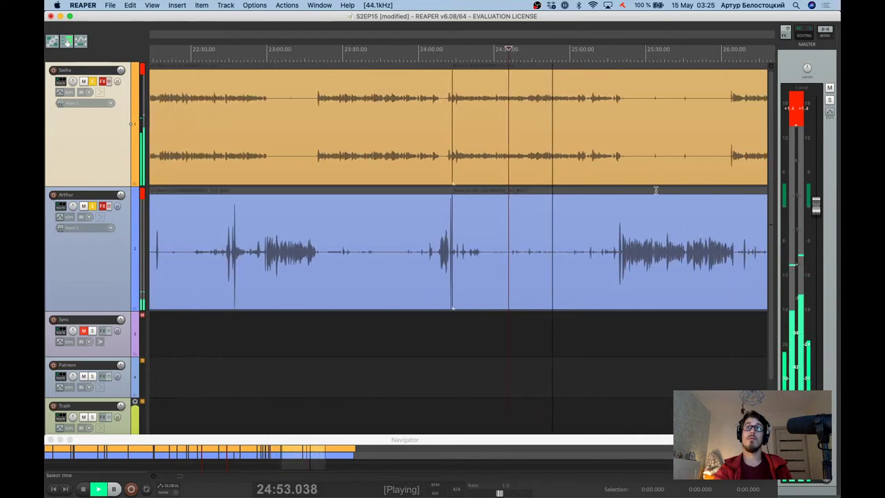
{"action": "scroll", "coordinate": [595, 205], "scroll_direction": "right", "scroll_amount": 2}
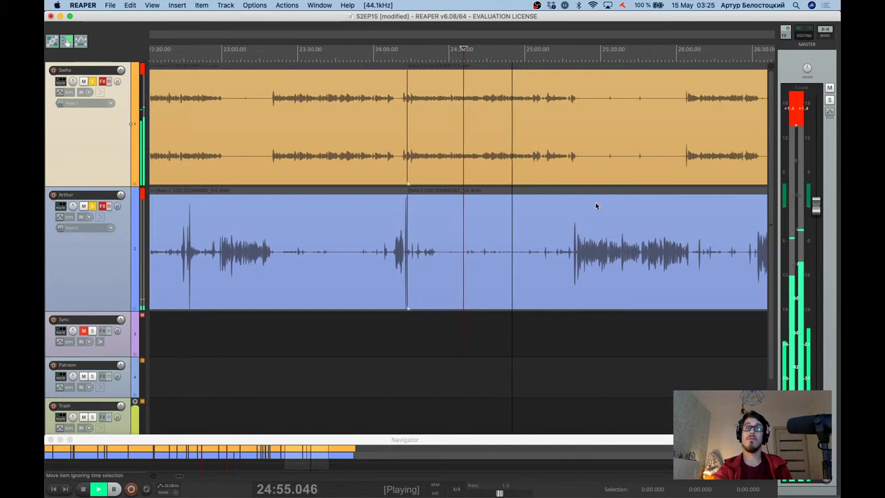
{"action": "scroll", "coordinate": [595, 203], "scroll_direction": "right", "scroll_amount": 2}
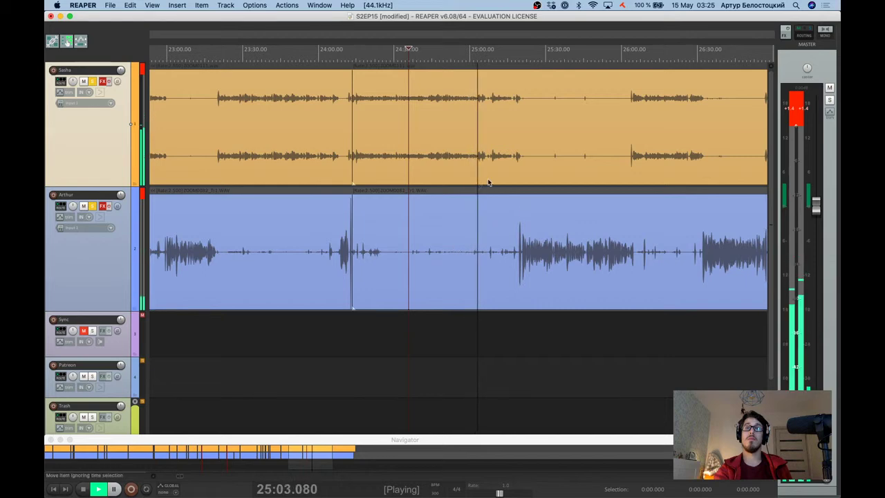
{"action": "scroll", "coordinate": [496, 150], "scroll_direction": "down", "scroll_amount": 2}
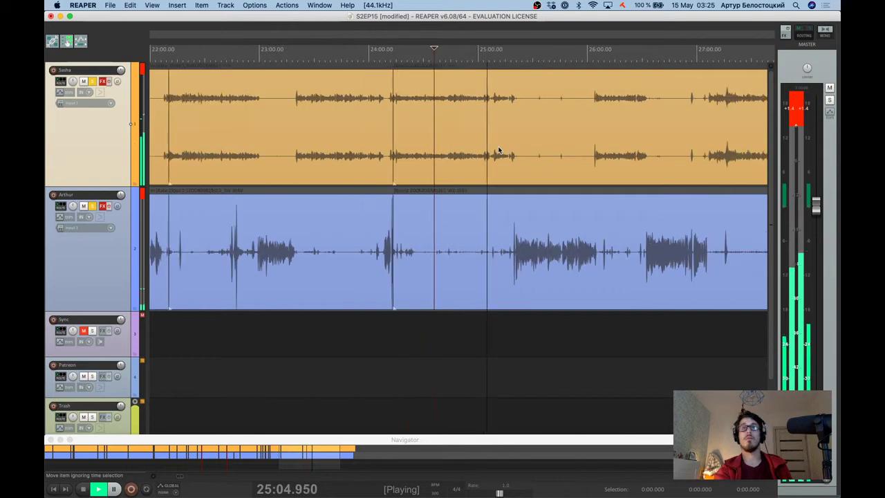
{"action": "scroll", "coordinate": [498, 150], "scroll_direction": "down", "scroll_amount": 3}
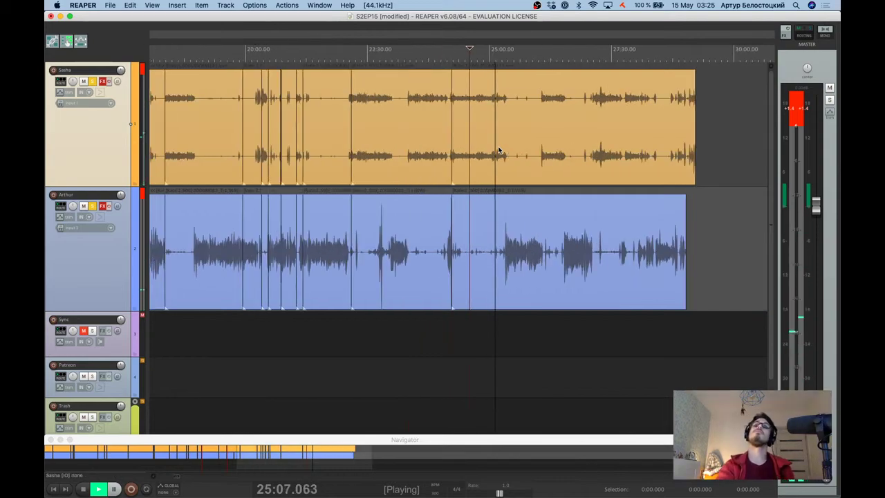
{"action": "scroll", "coordinate": [498, 151], "scroll_direction": "up", "scroll_amount": 4}
{"action": "key", "text": "space"}
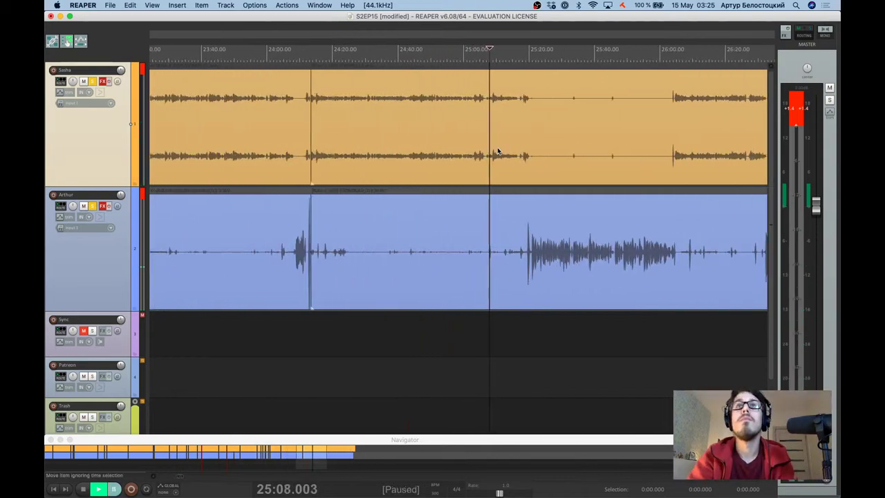
Listen briefly past 25:08, then go back and replay around 25:05 to locate the cut's start at about 25:04.9.
{"action": "scroll", "coordinate": [498, 151], "scroll_direction": "up", "scroll_amount": 3}
{"action": "key", "text": "space"}
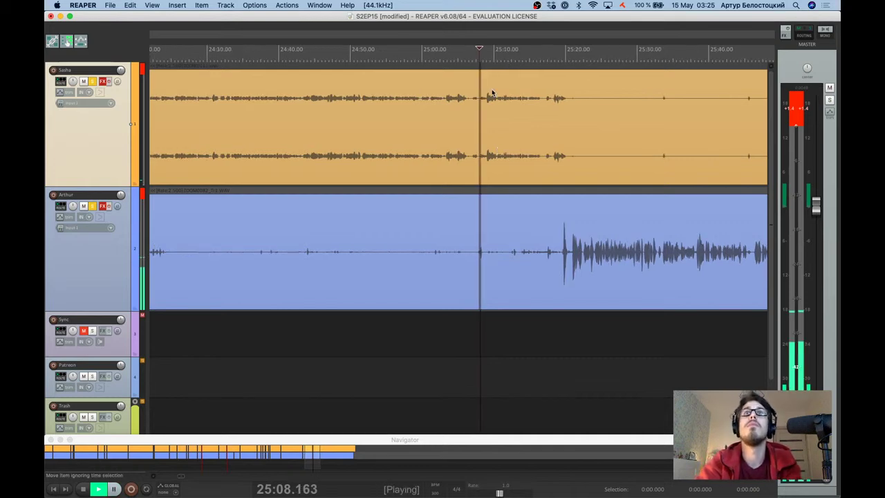
{"action": "scroll", "coordinate": [492, 93], "scroll_direction": "up", "scroll_amount": 2}
{"action": "key", "text": "space"}
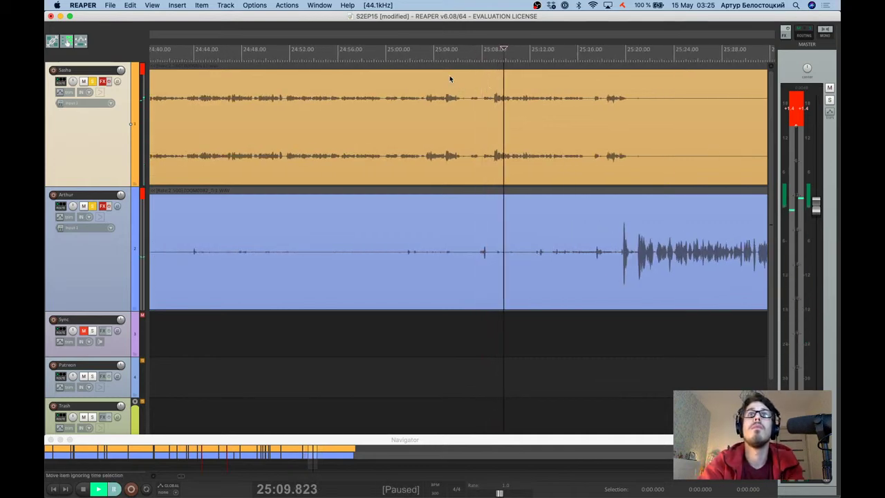
{"action": "left_click", "coordinate": [450, 79]}
{"action": "key", "text": "space"}
{"action": "scroll", "coordinate": [449, 90], "scroll_direction": "up", "scroll_amount": 2}
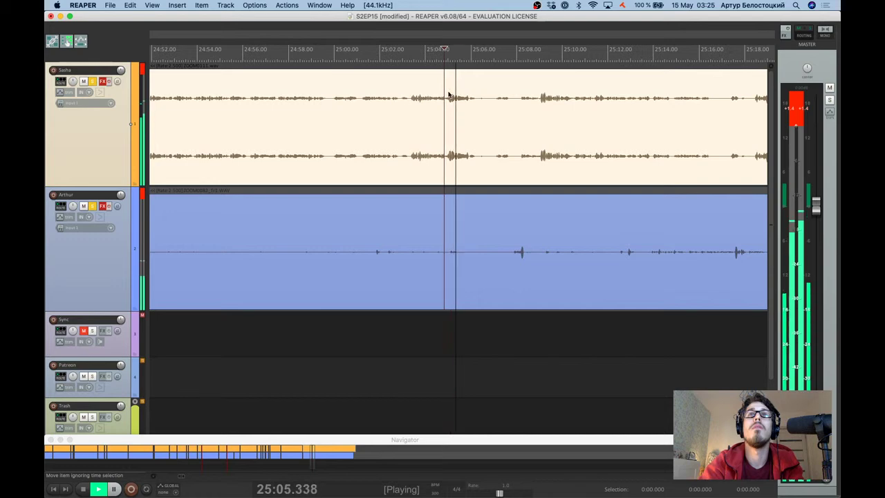
{"action": "key", "text": "space"}
{"action": "left_click", "coordinate": [447, 97]}
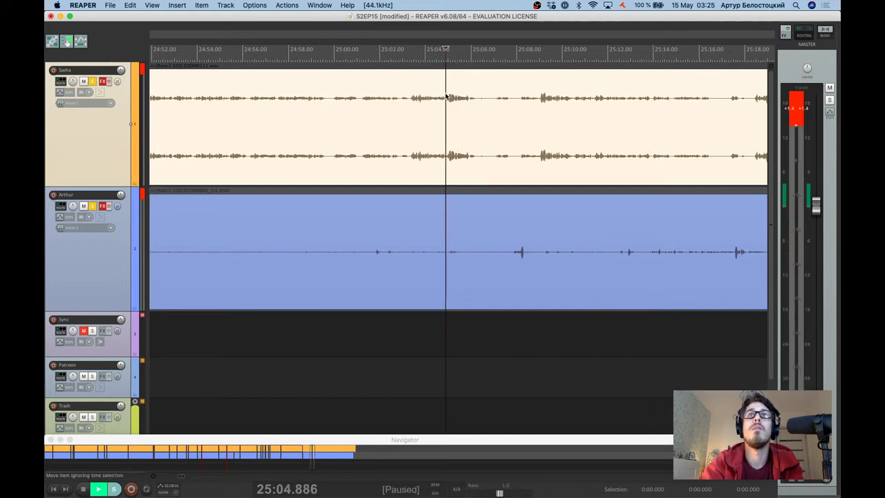
Split at about 25:04.9 and 25:09.0 and delete the passage between these points from both voices.
{"action": "key", "text": "s"}
{"action": "left_click", "coordinate": [540, 109]}
{"action": "scroll", "coordinate": [540, 169], "scroll_direction": "up", "scroll_amount": 3}
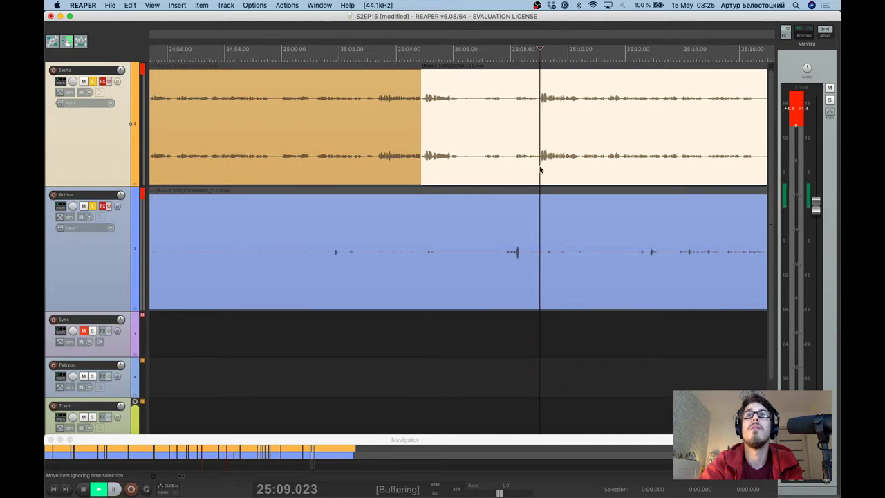
{"action": "key", "text": "space"}
{"action": "left_click", "coordinate": [539, 188]}
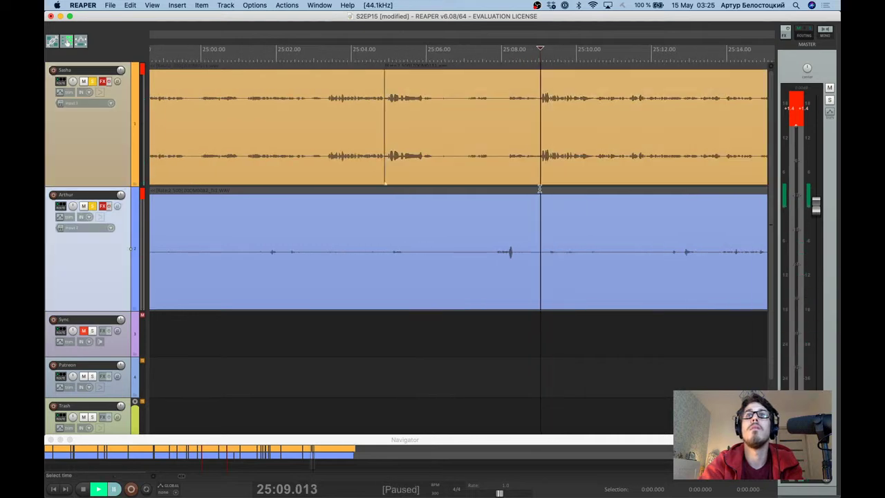
{"action": "key", "text": "ctrl+Delete"}
Play across the new cut from about 25:04.7 and listen on to about 25:33.
{"action": "left_click", "coordinate": [378, 61]}
{"action": "key", "text": "space"}
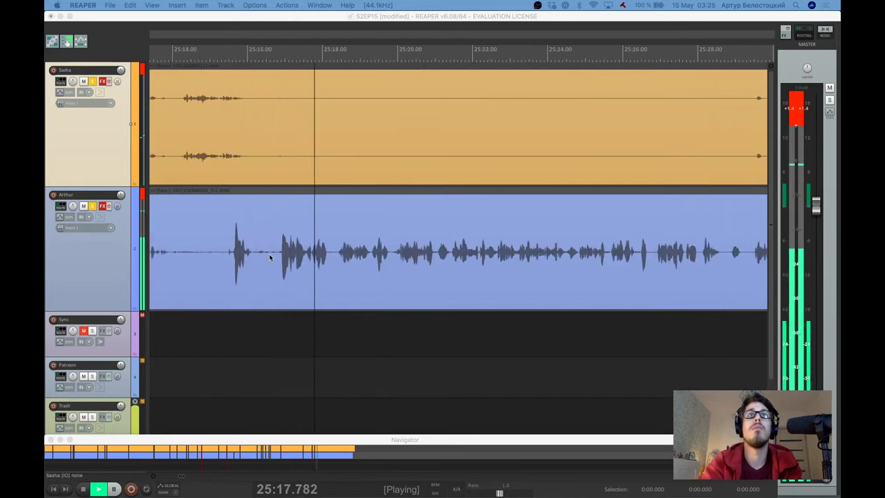
{"action": "left_click", "coordinate": [290, 28]}
{"action": "scroll", "coordinate": [286, 96], "scroll_direction": "down", "scroll_amount": 5}
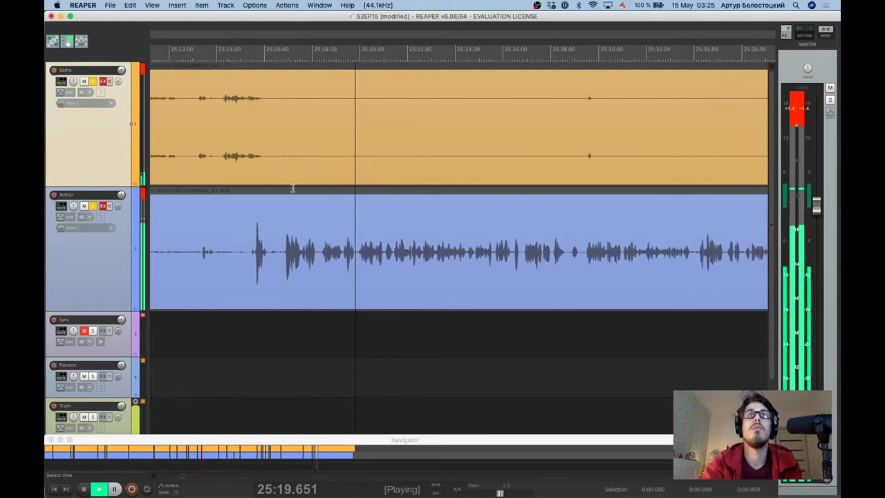
{"action": "scroll", "coordinate": [395, 264], "scroll_direction": "down", "scroll_amount": 6}
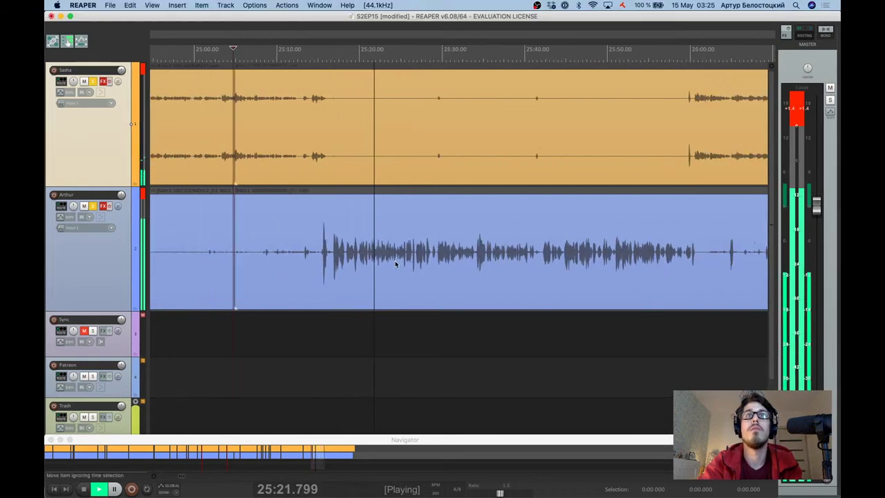
{"action": "scroll", "coordinate": [395, 264], "scroll_direction": "down", "scroll_amount": 1}
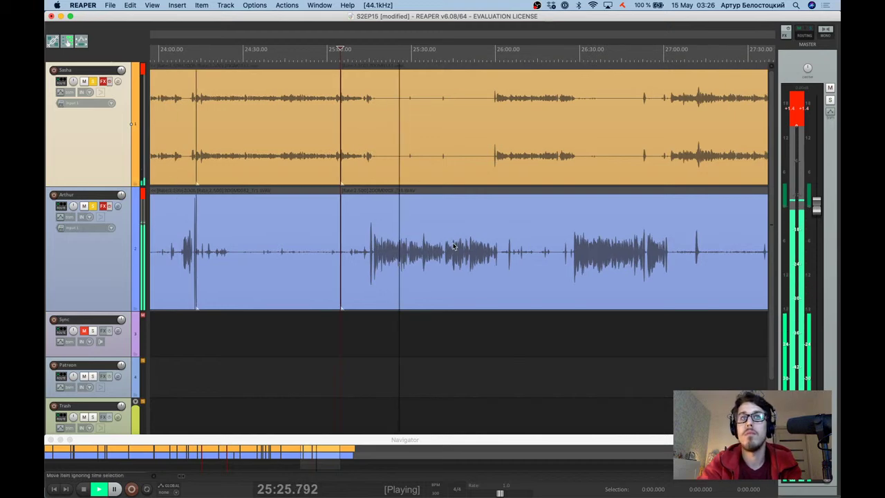
{"action": "scroll", "coordinate": [454, 247], "scroll_direction": "down", "scroll_amount": 3}
{"action": "scroll", "coordinate": [118, 267], "scroll_direction": "down", "scroll_amount": 2}
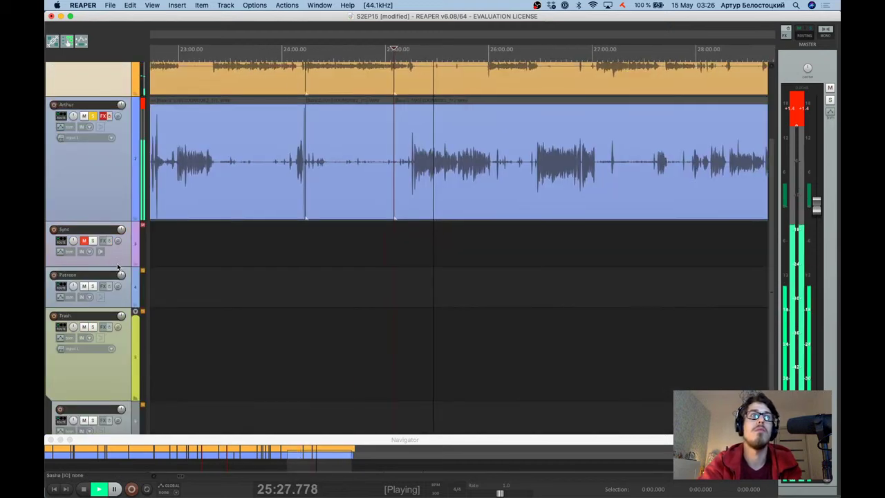
{"action": "scroll", "coordinate": [101, 164], "scroll_direction": "up", "scroll_amount": 2}
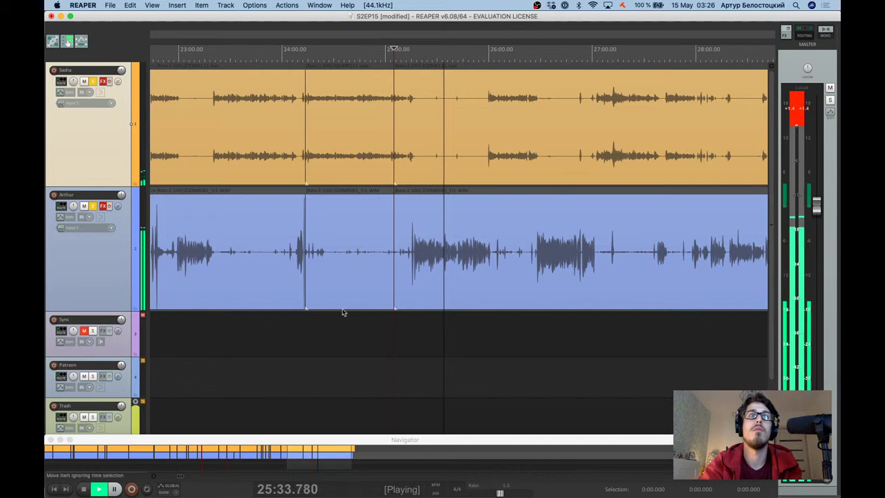
Listen on from about 25:33 to 26:07, comparing both voices' waveforms around their handover near 26:00.
{"action": "scroll", "coordinate": [448, 236], "scroll_direction": "up", "scroll_amount": 6}
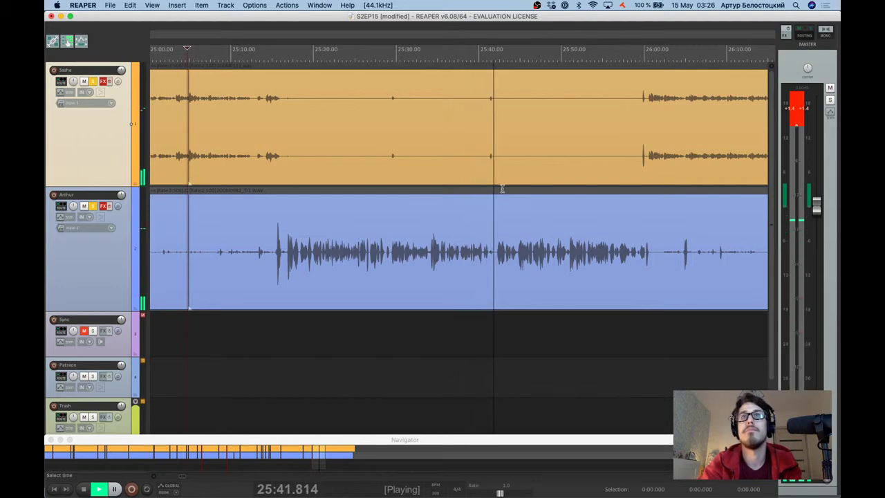
{"action": "scroll", "coordinate": [501, 188], "scroll_direction": "up", "scroll_amount": 2}
{"action": "scroll", "coordinate": [502, 188], "scroll_direction": "down", "scroll_amount": 2}
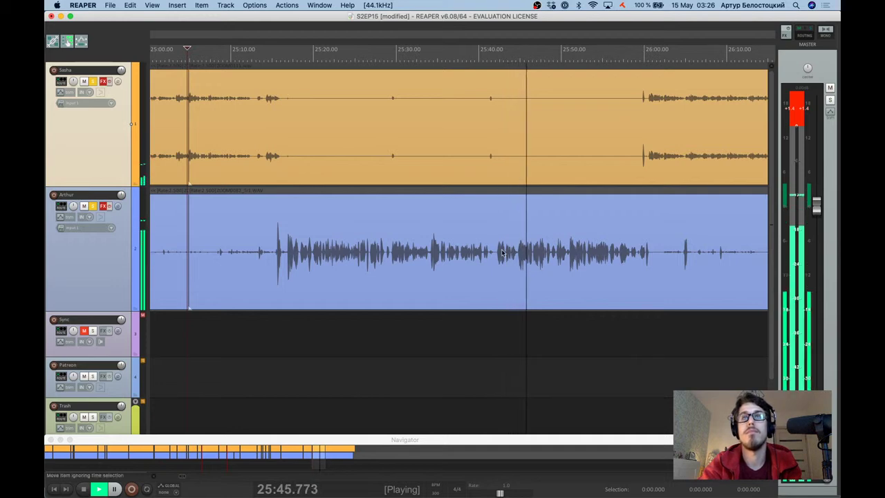
{"action": "scroll", "coordinate": [514, 222], "scroll_direction": "down", "scroll_amount": 1}
{"action": "scroll", "coordinate": [514, 223], "scroll_direction": "down", "scroll_amount": 1}
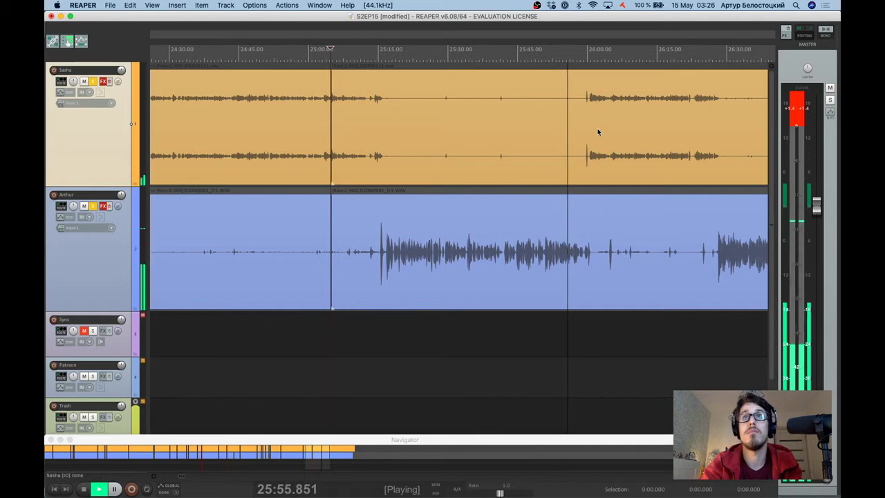
{"action": "scroll", "coordinate": [598, 131], "scroll_direction": "up", "scroll_amount": 2}
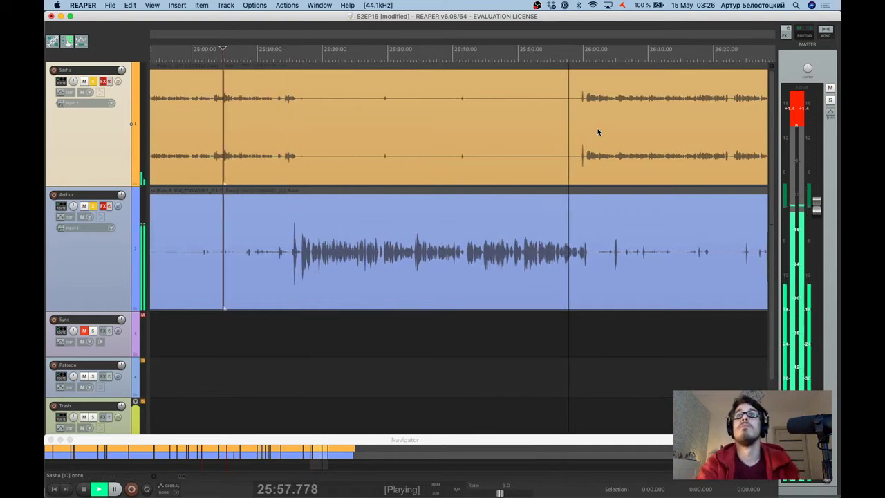
{"action": "scroll", "coordinate": [598, 131], "scroll_direction": "down", "scroll_amount": 2}
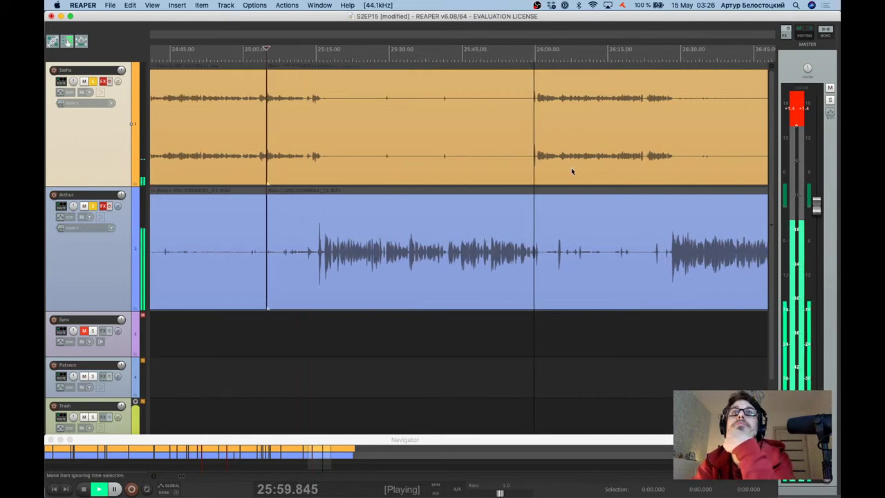
{"action": "scroll", "coordinate": [570, 169], "scroll_direction": "up", "scroll_amount": 8}
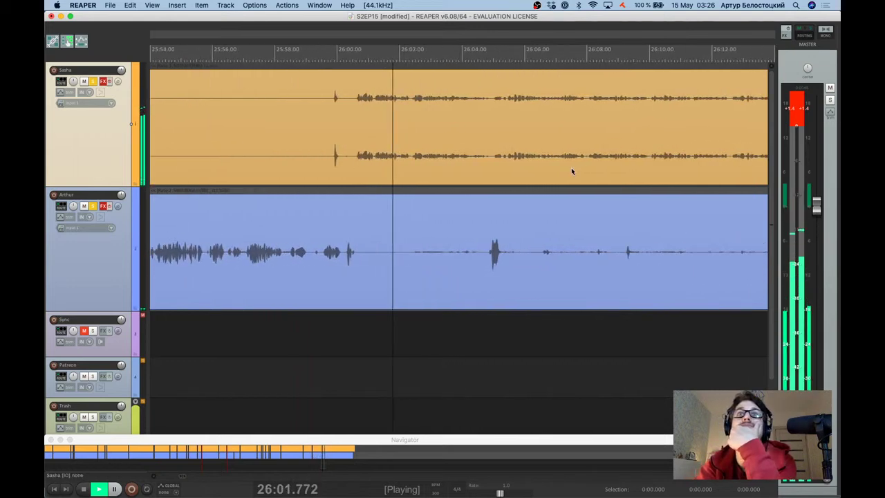
{"action": "scroll", "coordinate": [571, 172], "scroll_direction": "down", "scroll_amount": 5}
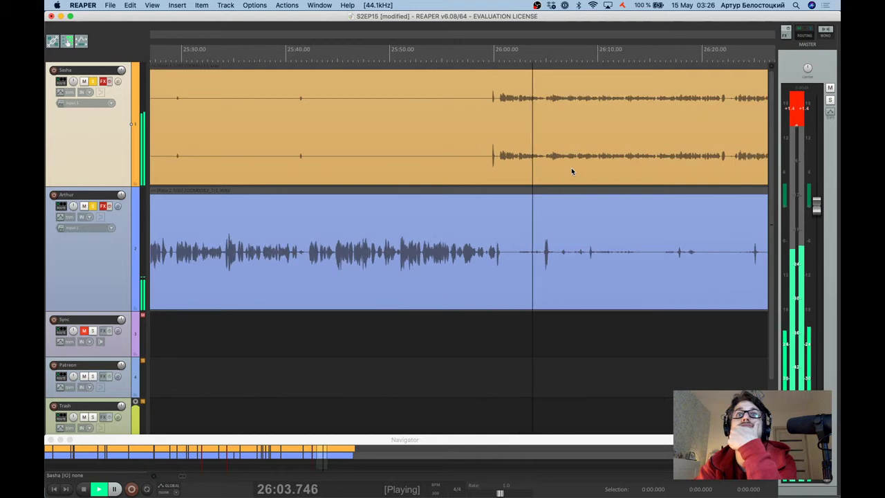
{"action": "scroll", "coordinate": [571, 167], "scroll_direction": "down", "scroll_amount": 2}
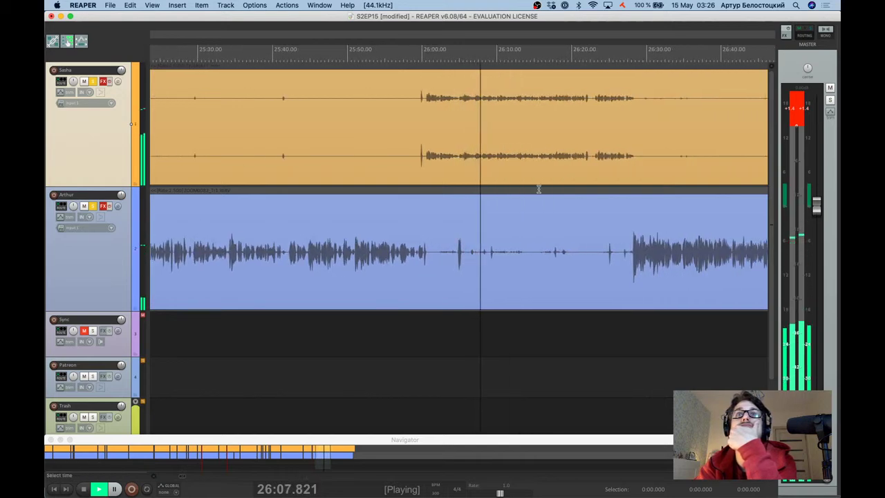
Save the project during playback and listen on to about 26:19.
{"action": "scroll", "coordinate": [539, 189], "scroll_direction": "right", "scroll_amount": 5}
{"action": "key", "text": "super+s"}
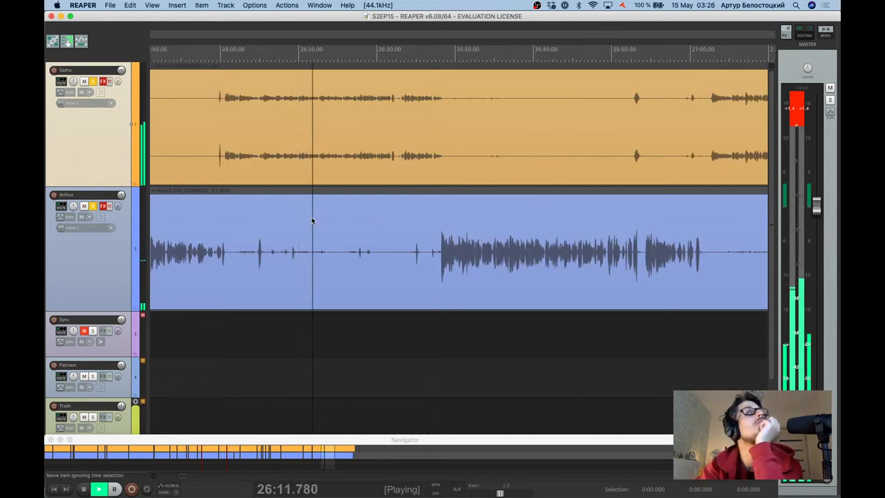
{"action": "scroll", "coordinate": [312, 221], "scroll_direction": "down", "scroll_amount": 5}
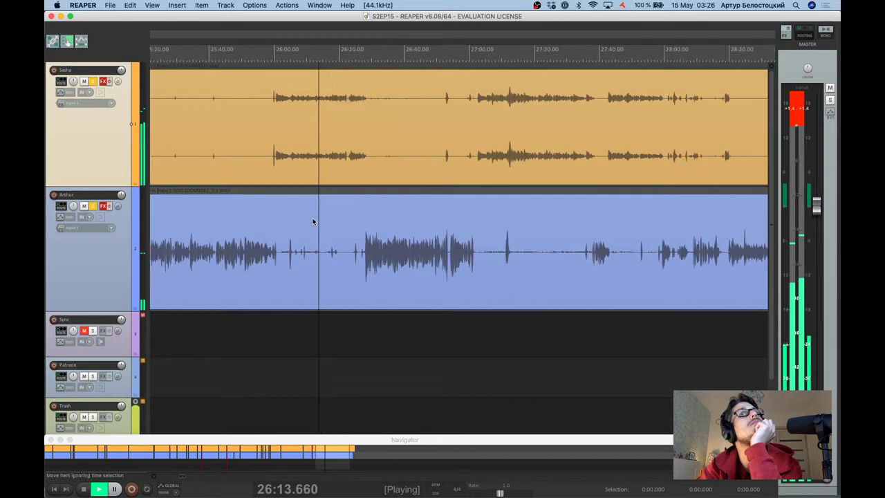
{"action": "scroll", "coordinate": [313, 221], "scroll_direction": "down", "scroll_amount": 4}
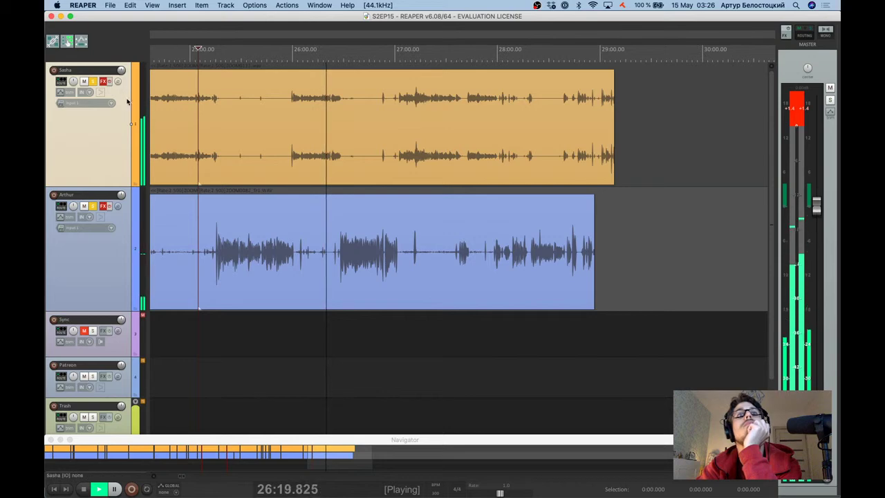
Enable S1 Imager Stereo in track 1's effects chain and take the chain out of bypass.
{"action": "left_click", "coordinate": [104, 82]}
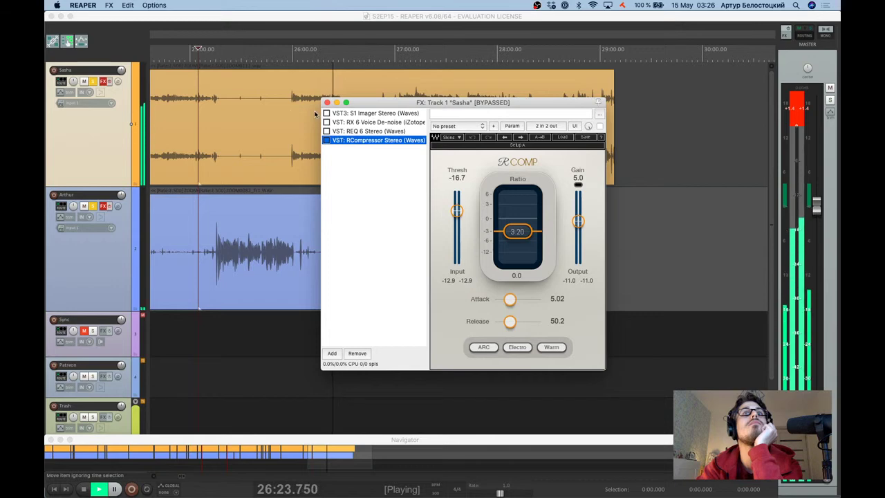
{"action": "left_click", "coordinate": [327, 114]}
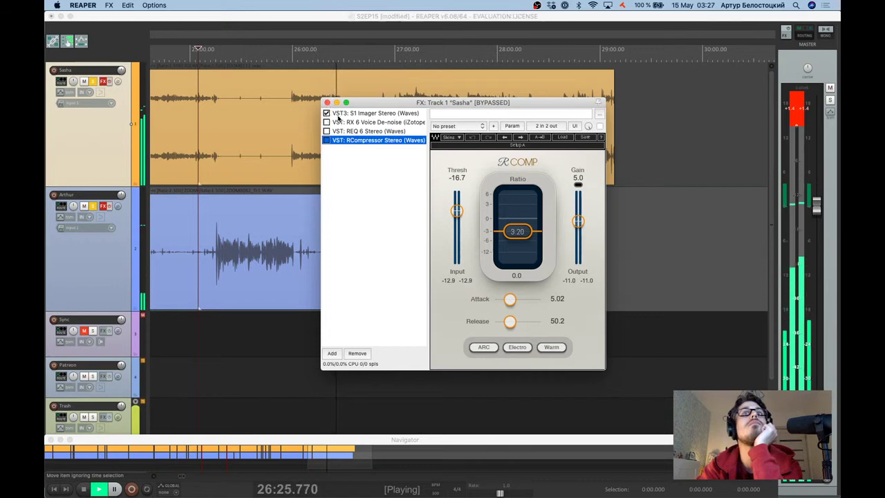
{"action": "left_click", "coordinate": [373, 113]}
{"action": "left_click", "coordinate": [110, 83]}
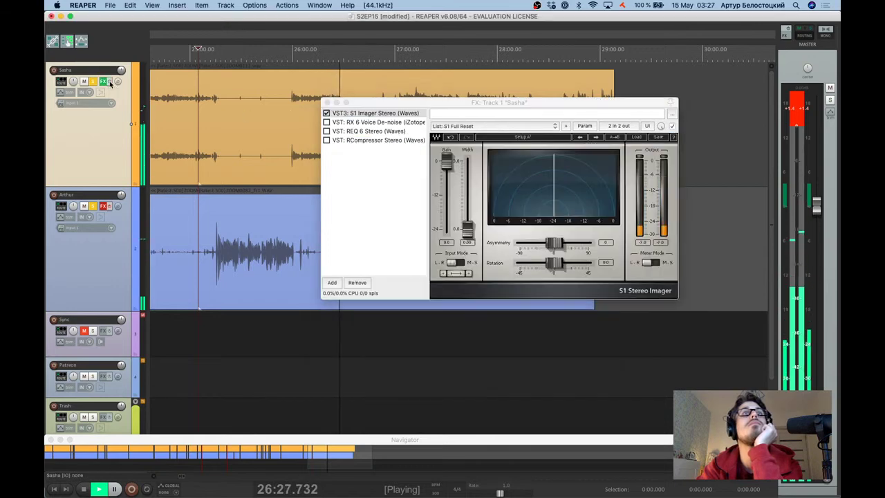
{"action": "left_click", "coordinate": [327, 102]}
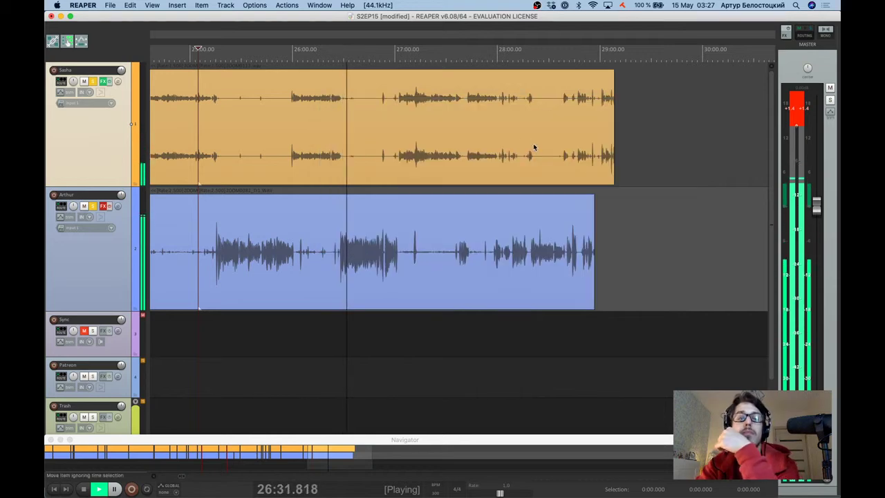
Reset the master meter's clip indicator and listen on to about 26:45, checking the topic notes among the open windows.
{"action": "left_click", "coordinate": [828, 97]}
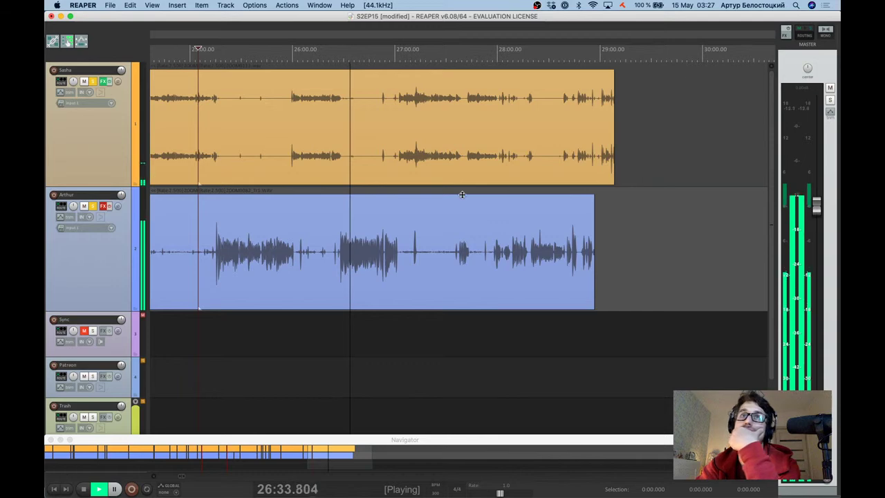
{"action": "scroll", "coordinate": [366, 261], "scroll_direction": "up", "scroll_amount": 3}
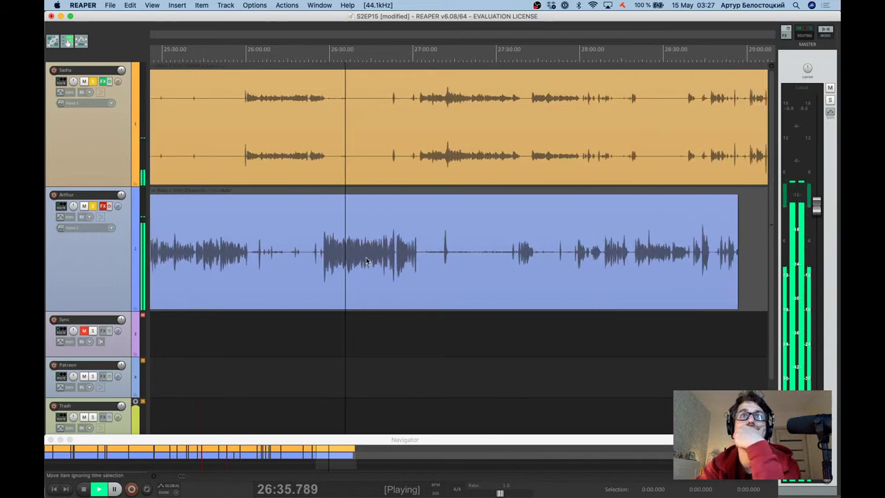
{"action": "scroll", "coordinate": [343, 187], "scroll_direction": "up", "scroll_amount": 2}
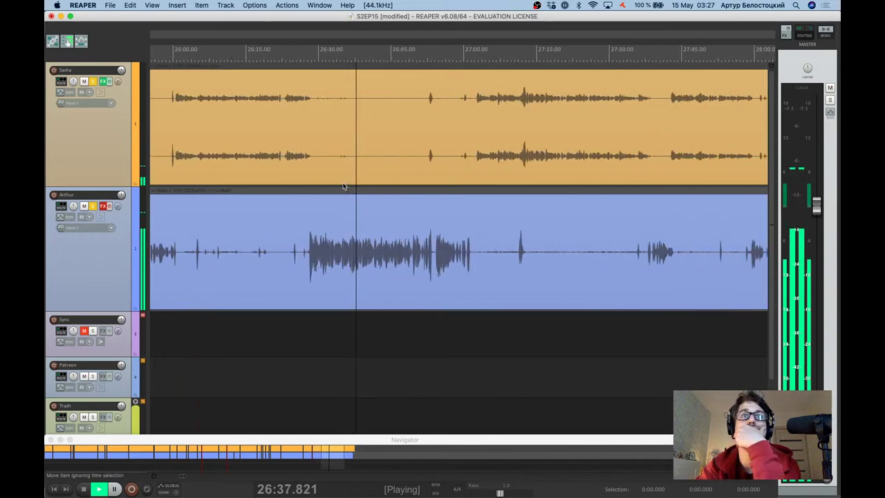
{"action": "scroll", "coordinate": [343, 187], "scroll_direction": "down", "scroll_amount": 2}
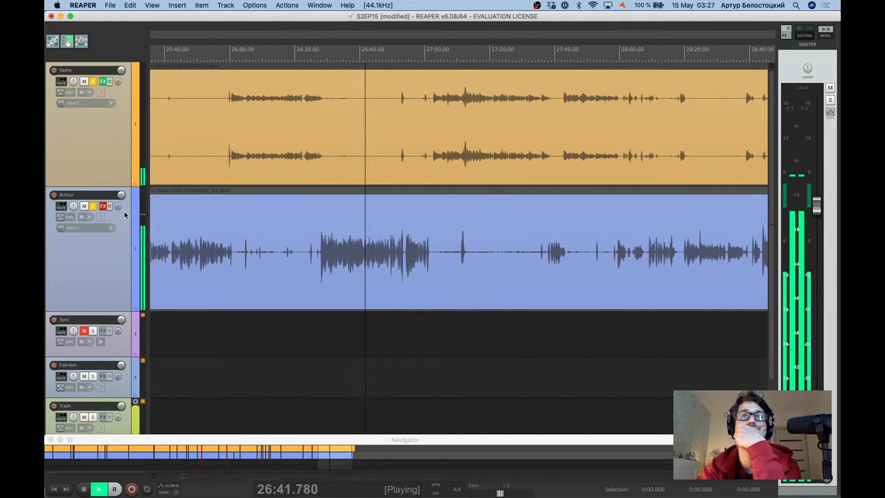
{"action": "key", "text": "ctrl+Up"}
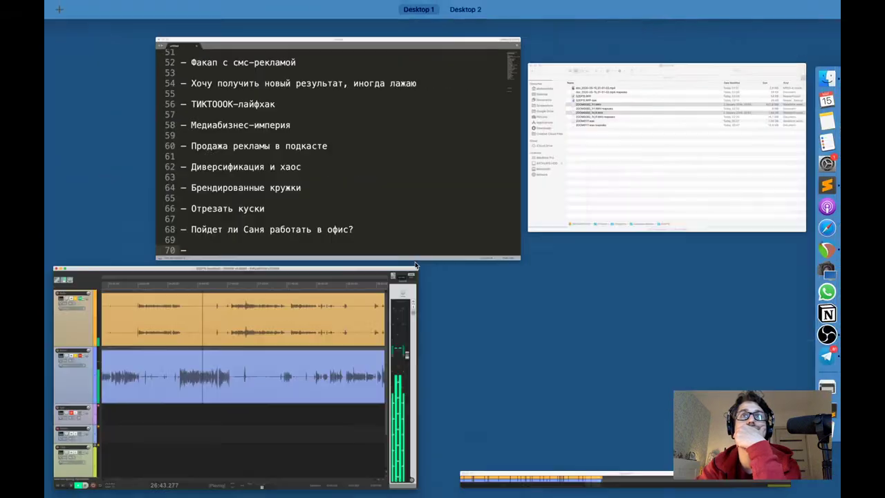
{"action": "left_click", "coordinate": [360, 329]}
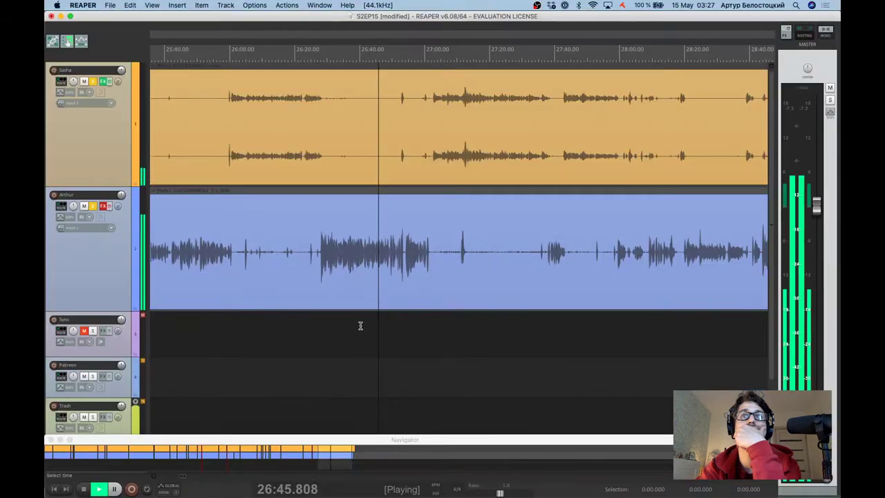
Listen on from about 26:46 to 27:10, examining both voices' waveforms around their handover near 27:00.
{"action": "scroll", "coordinate": [434, 267], "scroll_direction": "up", "scroll_amount": 5}
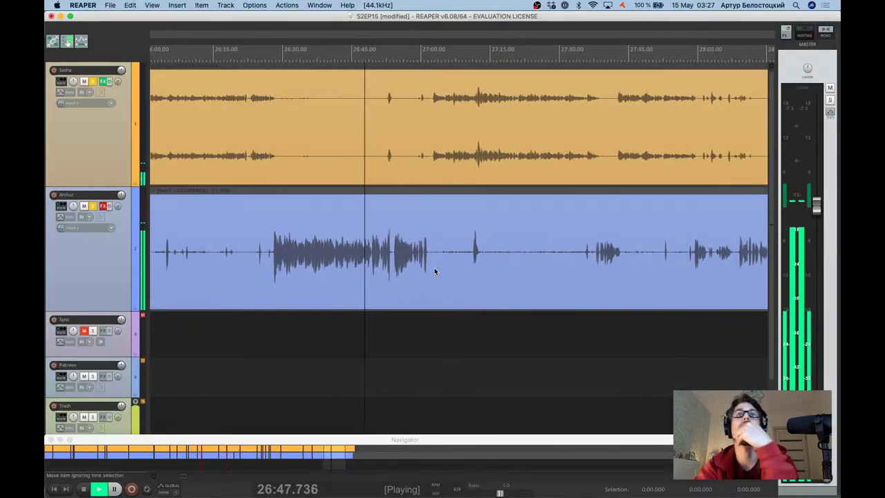
{"action": "scroll", "coordinate": [354, 223], "scroll_direction": "up", "scroll_amount": 3}
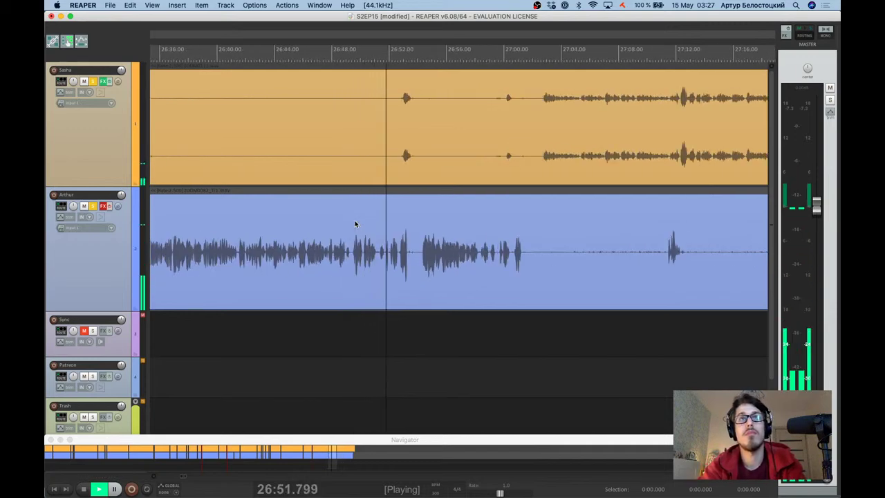
{"action": "scroll", "coordinate": [354, 223], "scroll_direction": "up", "scroll_amount": 2}
{"action": "scroll", "coordinate": [367, 227], "scroll_direction": "down", "scroll_amount": 2}
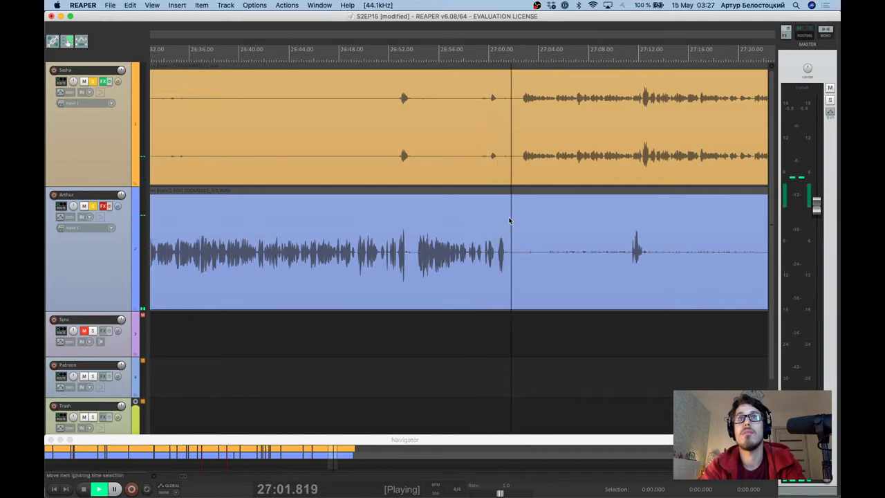
{"action": "scroll", "coordinate": [535, 220], "scroll_direction": "up", "scroll_amount": 4}
{"action": "scroll", "coordinate": [537, 222], "scroll_direction": "down", "scroll_amount": 7}
{"action": "scroll", "coordinate": [538, 222], "scroll_direction": "down", "scroll_amount": 3}
{"action": "scroll", "coordinate": [537, 222], "scroll_direction": "down", "scroll_amount": 7}
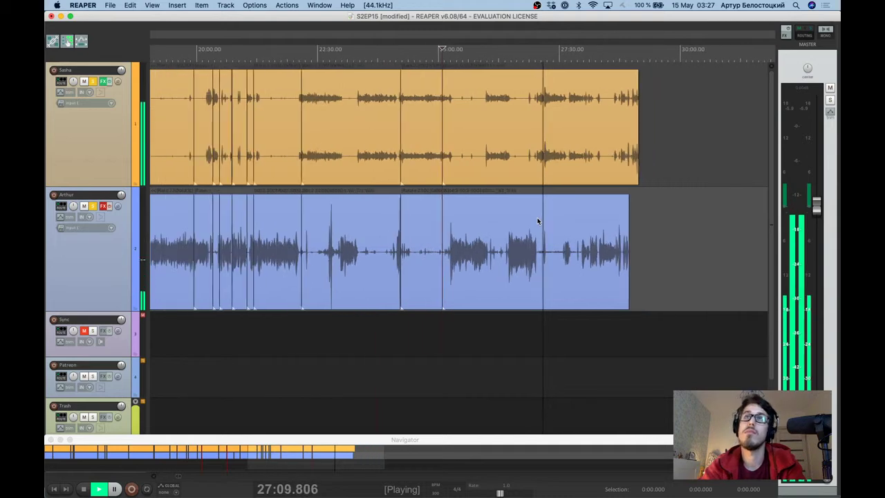
Trim the end of track 1's last item to about 28:55, in line with the end of track 2.
{"action": "scroll", "coordinate": [538, 221], "scroll_direction": "right", "scroll_amount": 3}
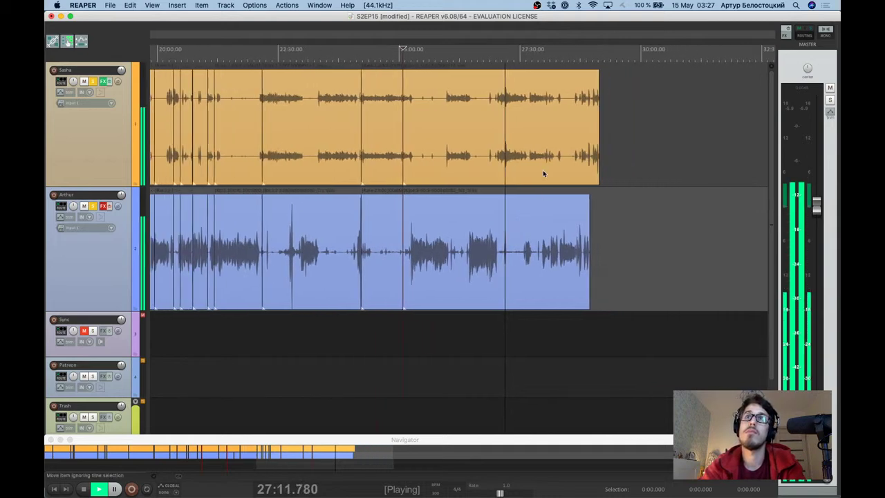
{"action": "scroll", "coordinate": [543, 170], "scroll_direction": "right", "scroll_amount": 4}
{"action": "left_click_drag", "start_coordinate": [544, 126], "coordinate": [671, 124]}
{"action": "key", "text": "Escape"}
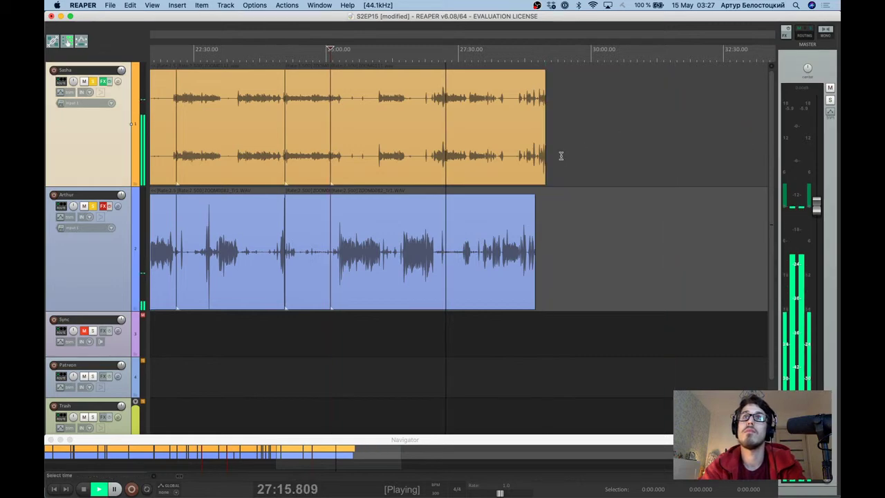
{"action": "scroll", "coordinate": [484, 165], "scroll_direction": "up", "scroll_amount": 5}
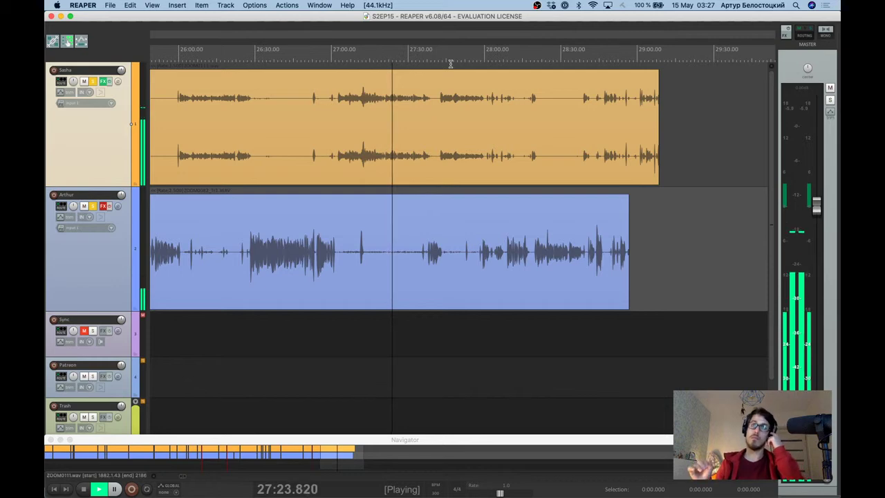
{"action": "left_click_drag", "start_coordinate": [658, 124], "coordinate": [623, 127]}
{"action": "scroll", "coordinate": [629, 128], "scroll_direction": "up", "scroll_amount": 4}
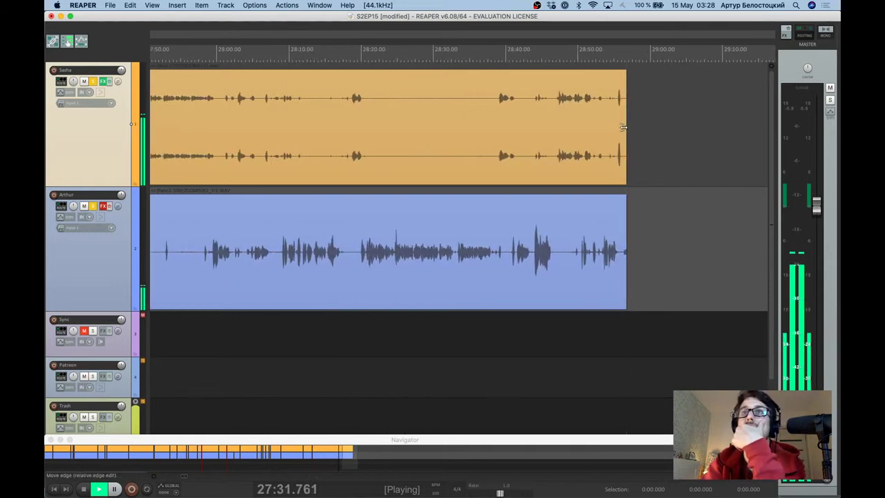
Listen on from about 27:32 and save the project during playback.
{"action": "scroll", "coordinate": [623, 127], "scroll_direction": "down", "scroll_amount": 3}
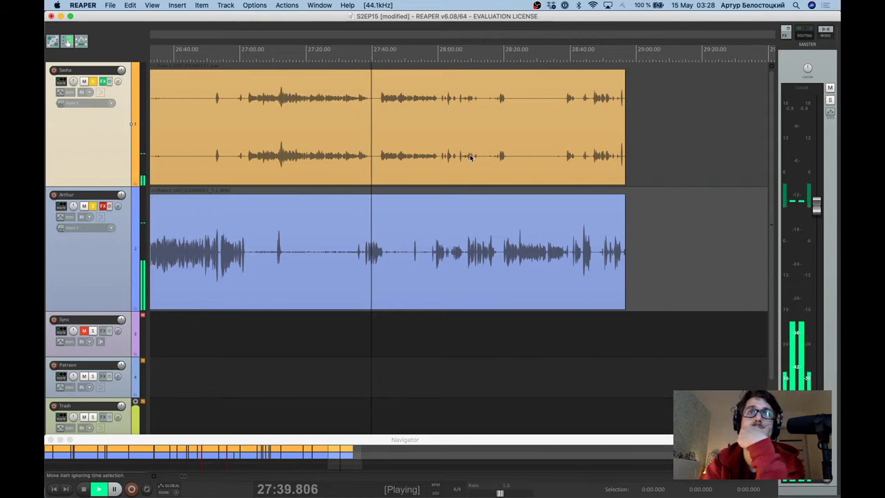
{"action": "scroll", "coordinate": [349, 138], "scroll_direction": "up", "scroll_amount": 2}
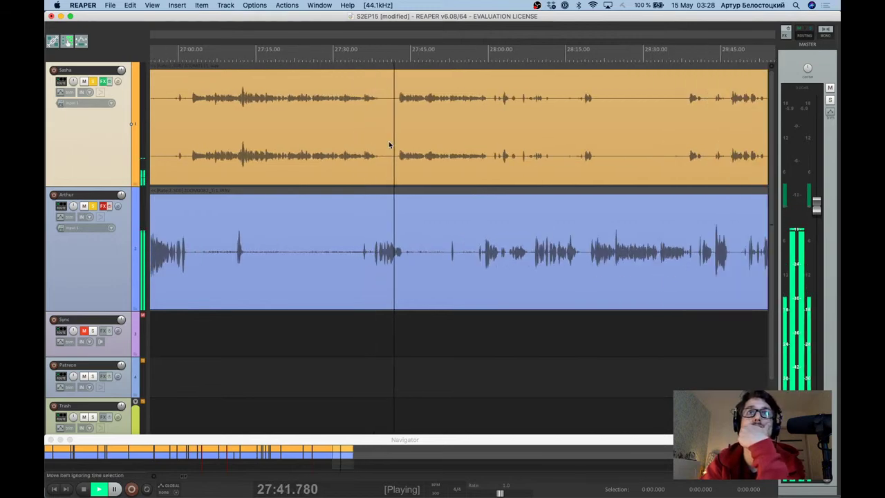
{"action": "scroll", "coordinate": [389, 144], "scroll_direction": "up", "scroll_amount": 4}
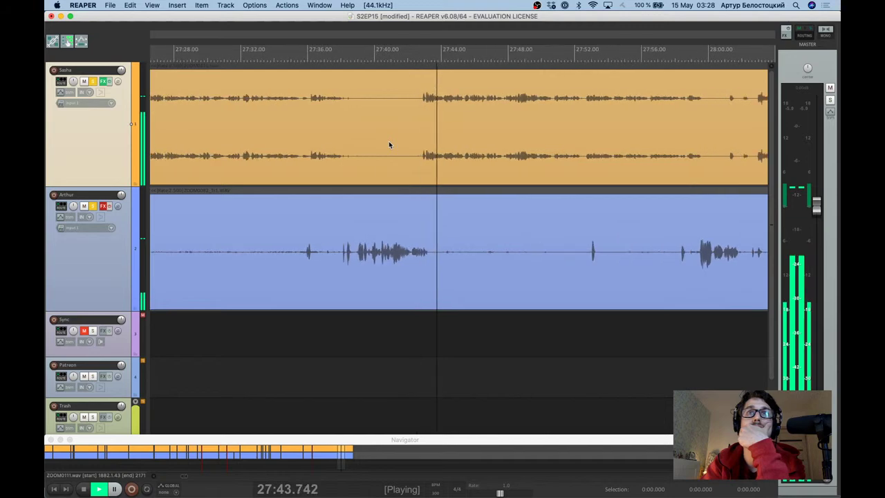
{"action": "scroll", "coordinate": [388, 144], "scroll_direction": "down", "scroll_amount": 1}
{"action": "scroll", "coordinate": [388, 144], "scroll_direction": "down", "scroll_amount": 2}
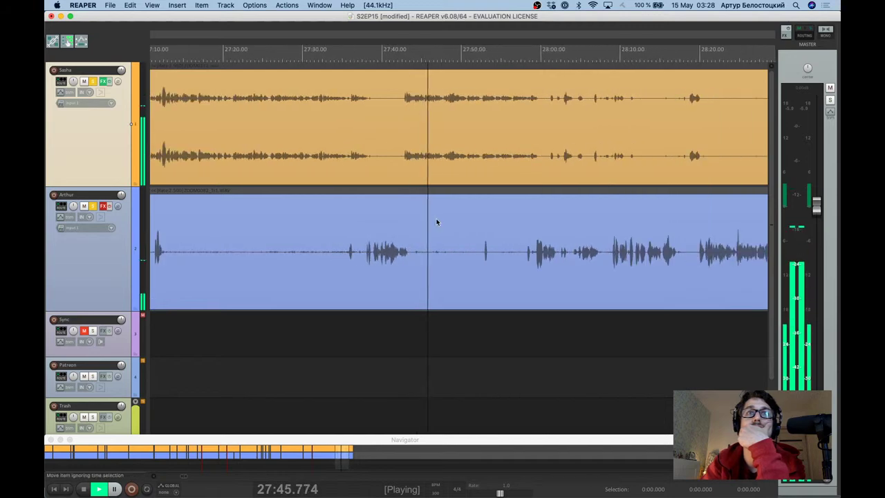
{"action": "scroll", "coordinate": [437, 221], "scroll_direction": "down", "scroll_amount": 3}
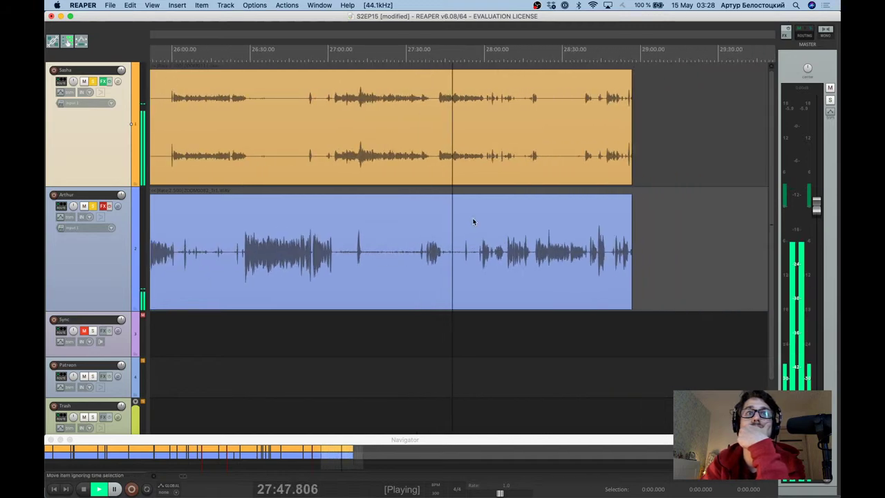
{"action": "key", "text": "super+s"}
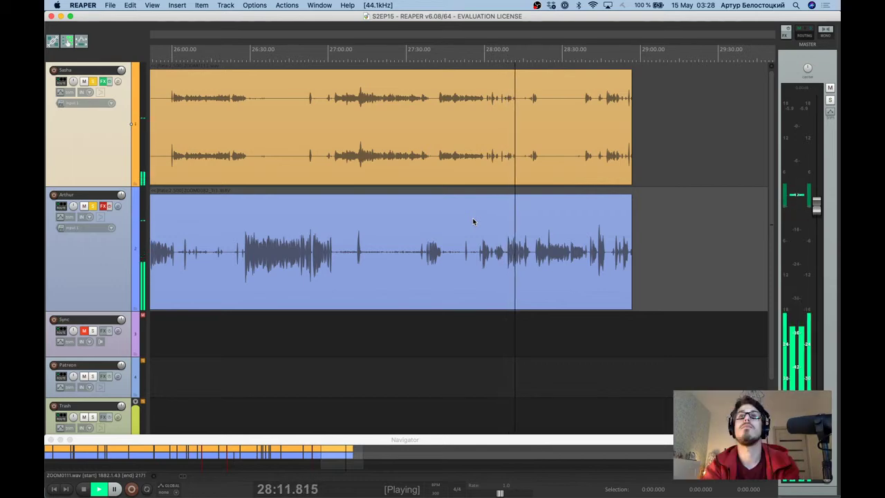
Split both voices at about 28:08.9, before track 2's unwanted phrase, and play from about 28:15.5.
{"action": "scroll", "coordinate": [525, 247], "scroll_direction": "up", "scroll_amount": 2}
{"action": "scroll", "coordinate": [525, 247], "scroll_direction": "up", "scroll_amount": 4}
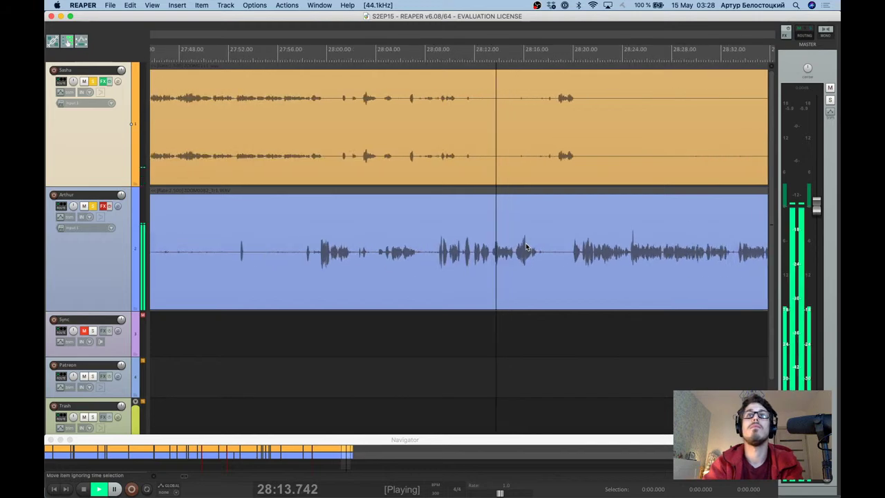
{"action": "key", "text": "v"}
{"action": "key", "text": "v"}
{"action": "left_click", "coordinate": [522, 250]}
{"action": "key", "text": "space"}
{"action": "key", "text": "s"}
{"action": "left_click", "coordinate": [514, 253]}
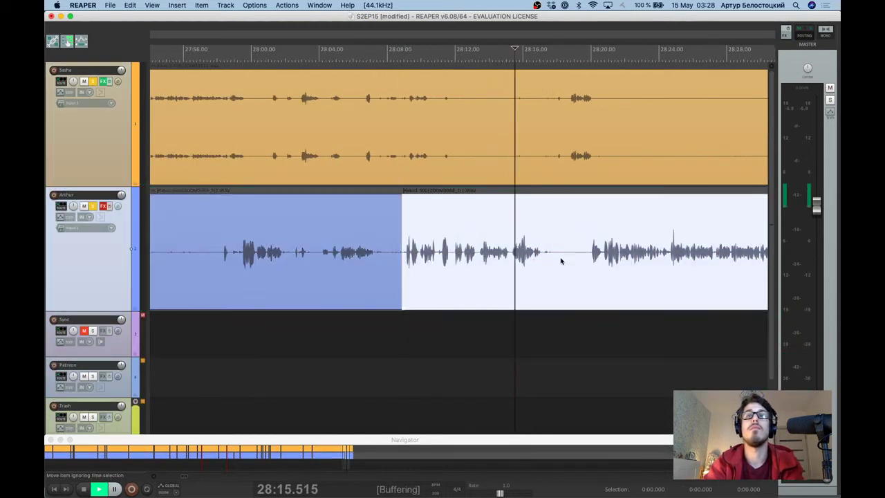
Split both voices at about 28:18.6 and delete the passage back to 28:08.9, closing the gap.
{"action": "scroll", "coordinate": [560, 261], "scroll_direction": "up", "scroll_amount": 1}
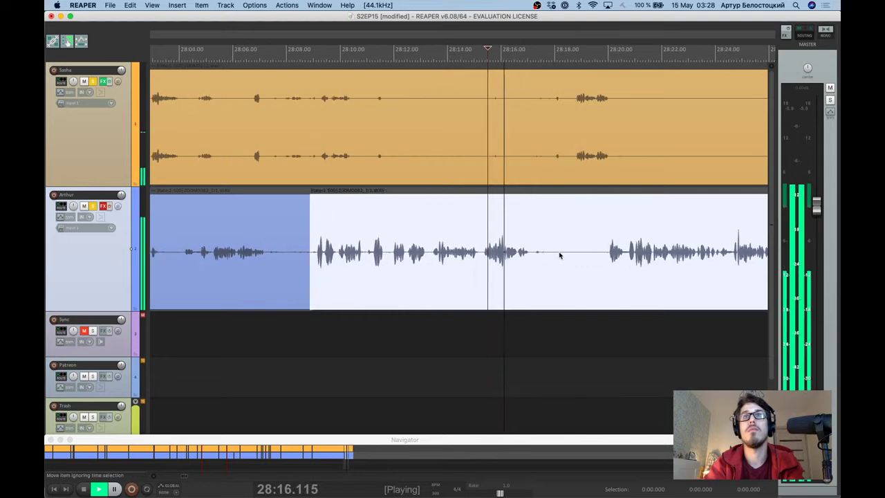
{"action": "key", "text": "ctrl+space"}
{"action": "key", "text": "s"}
{"action": "left_click", "coordinate": [534, 267]}
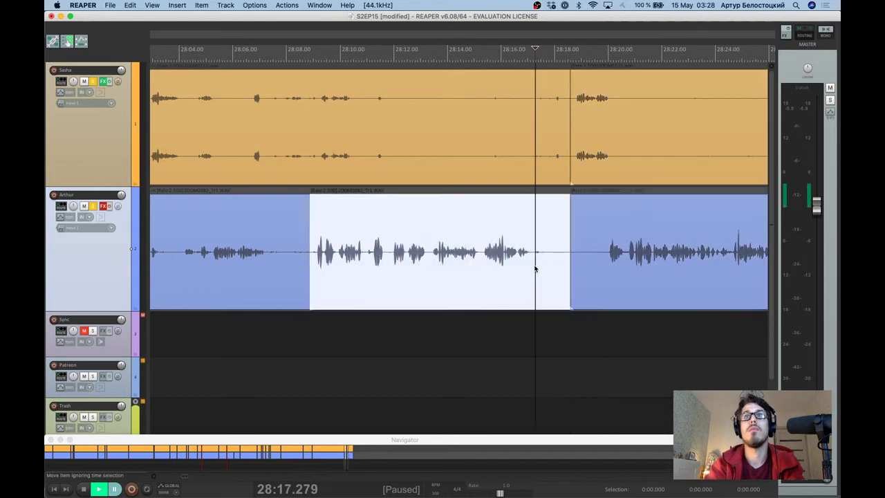
{"action": "key", "text": "Delete"}
Play across the new cut from about 28:08 and listen on to about 28:14.
{"action": "left_click", "coordinate": [291, 157]}
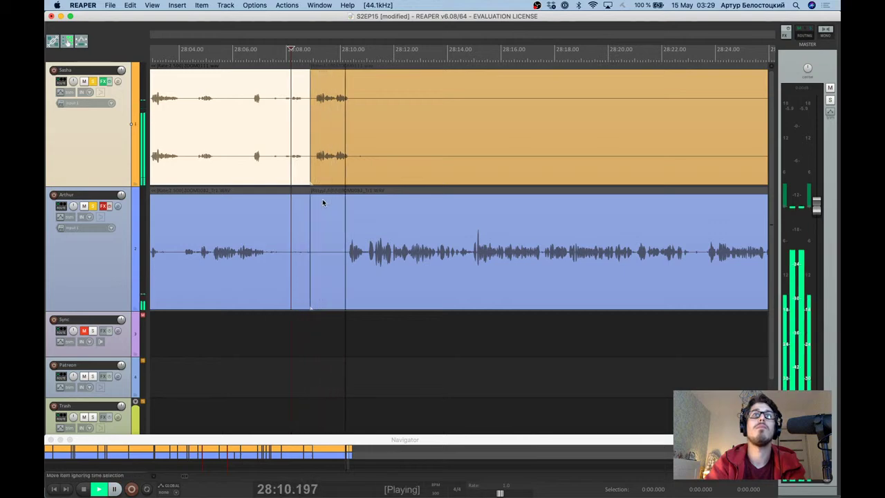
{"action": "scroll", "coordinate": [355, 208], "scroll_direction": "down", "scroll_amount": 2}
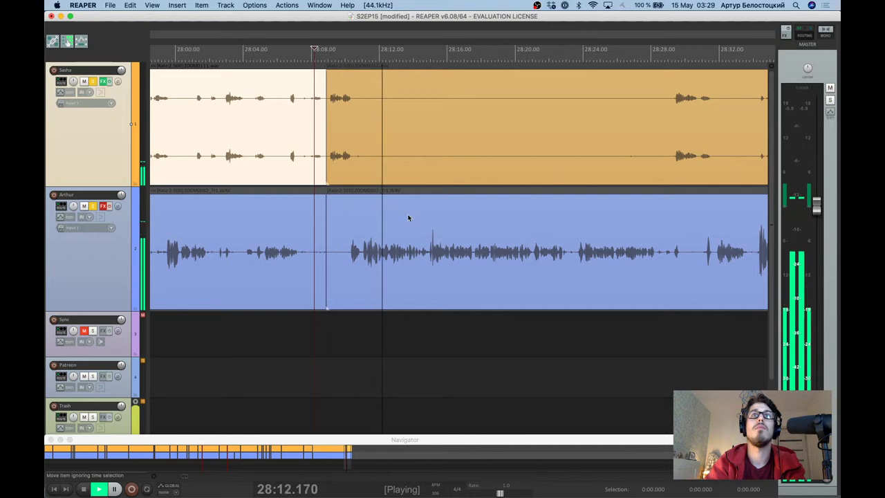
{"action": "scroll", "coordinate": [407, 214], "scroll_direction": "up", "scroll_amount": 3}
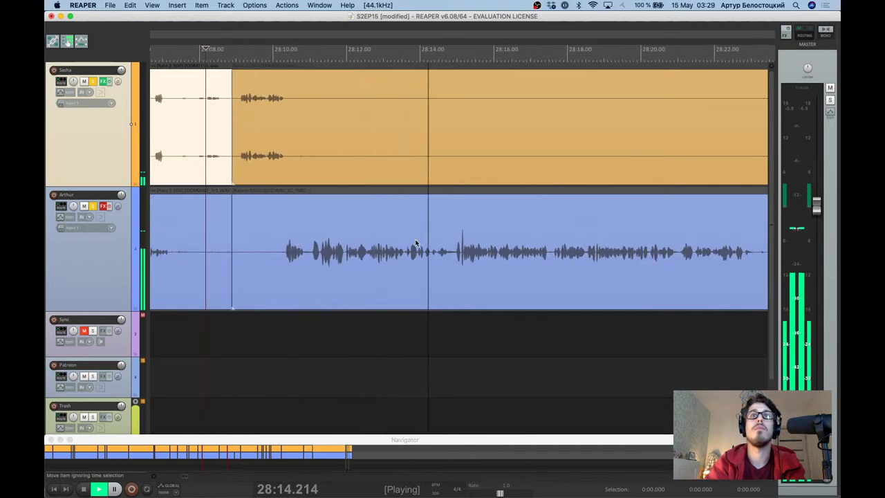
{"action": "scroll", "coordinate": [415, 243], "scroll_direction": "up", "scroll_amount": 2}
Pause playback, locate the gap after track 2's first word, and split both voices at about 28:11.1.
{"action": "key", "text": "ctrl+space"}
{"action": "left_click", "coordinate": [282, 256]}
{"action": "left_click", "coordinate": [275, 250]}
{"action": "key", "text": "space"}
{"action": "key", "text": "ctrl+space"}
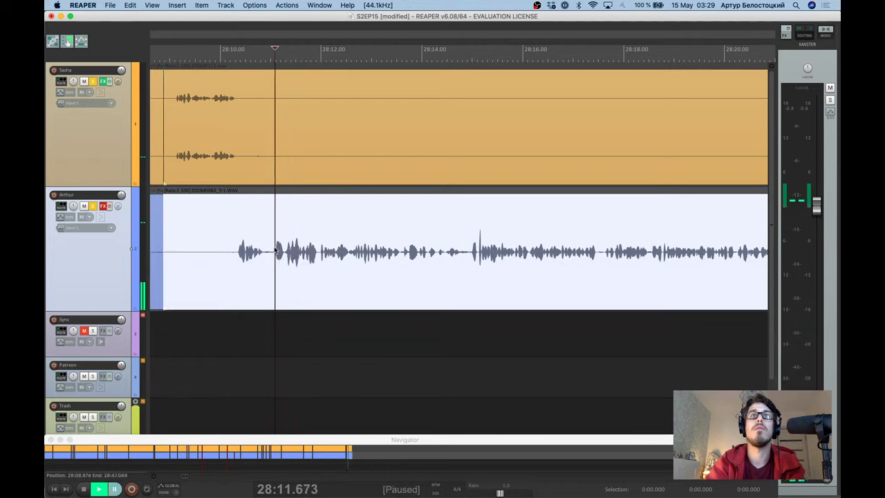
{"action": "key", "text": "s"}
Split both voices at 28:14.967 and delete the passage back to about 28:11.1, closing the gap.
{"action": "left_click", "coordinate": [471, 256]}
{"action": "key", "text": "space"}
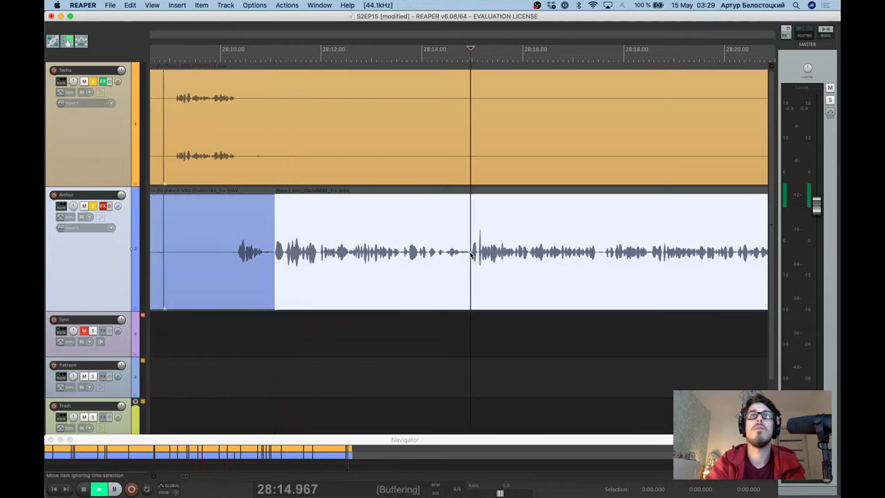
{"action": "key", "text": "ctrl+space"}
{"action": "key", "text": "s"}
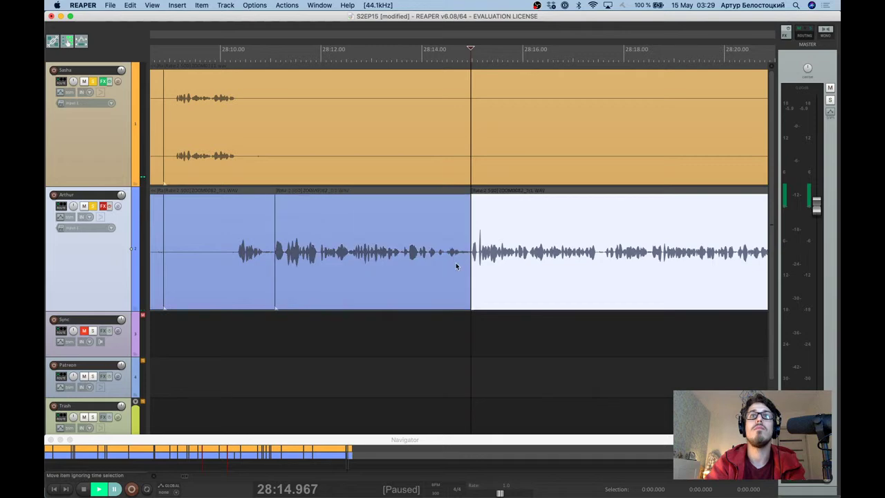
{"action": "key", "text": "Delete"}
{"action": "left_click", "coordinate": [456, 267]}
Play across the cut at 28:11.1 from about 28:10.8 and listen on to about 28:20.
{"action": "left_click", "coordinate": [259, 148]}
{"action": "key", "text": "space"}
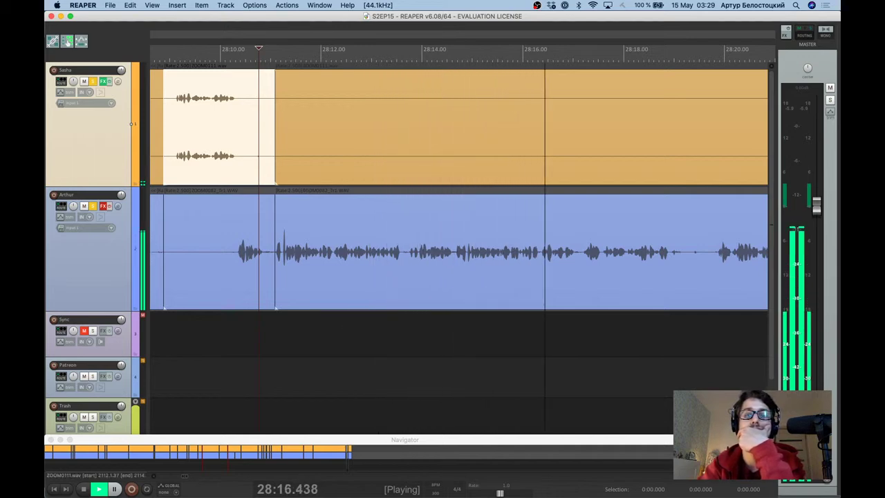
{"action": "scroll", "coordinate": [488, 250], "scroll_direction": "down", "scroll_amount": 2}
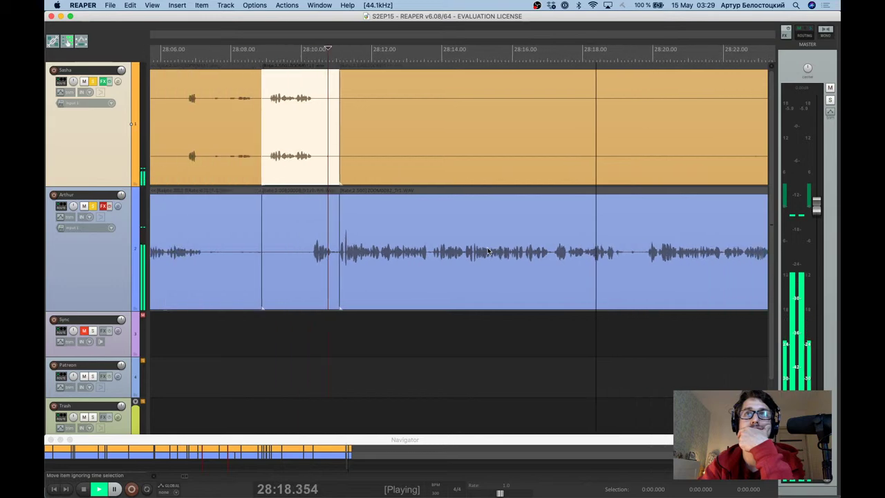
{"action": "scroll", "coordinate": [488, 251], "scroll_direction": "down", "scroll_amount": 1}
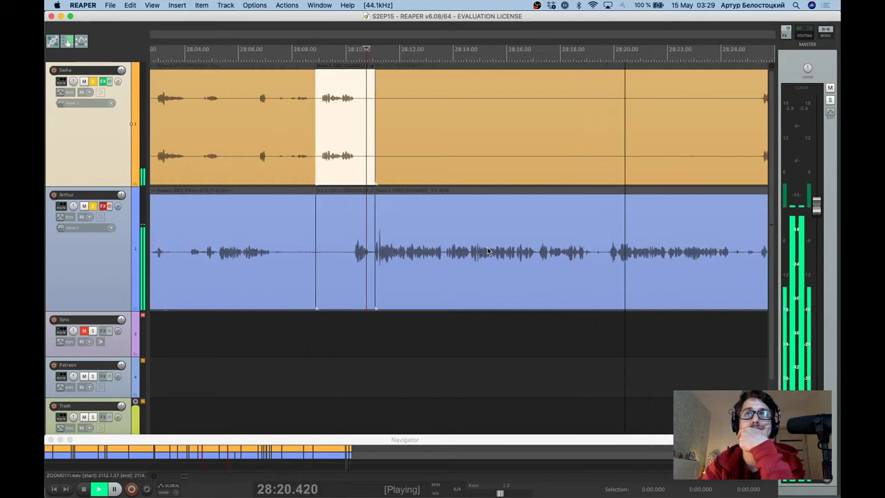
Pause playback, locate the cut point in track 2's speech near 28:18, and split its item at 28:18.465.
{"action": "scroll", "coordinate": [488, 251], "scroll_direction": "up", "scroll_amount": 3}
{"action": "key", "text": "Return"}
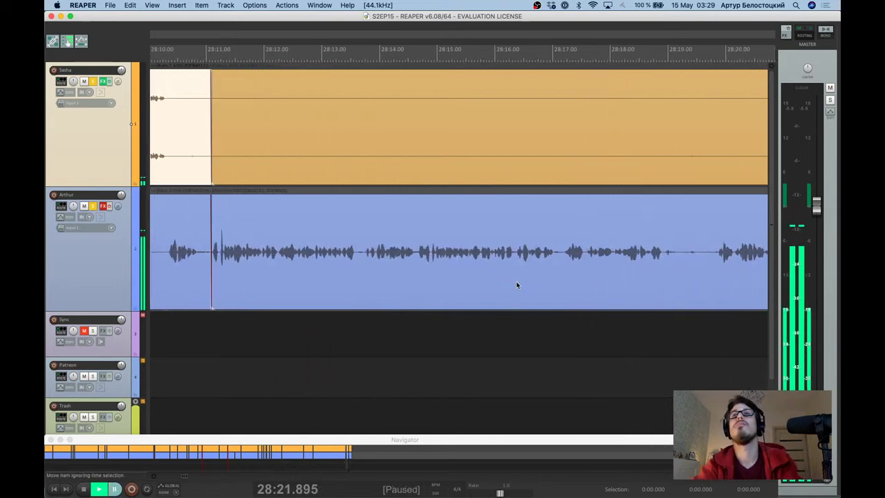
{"action": "left_click", "coordinate": [617, 251]}
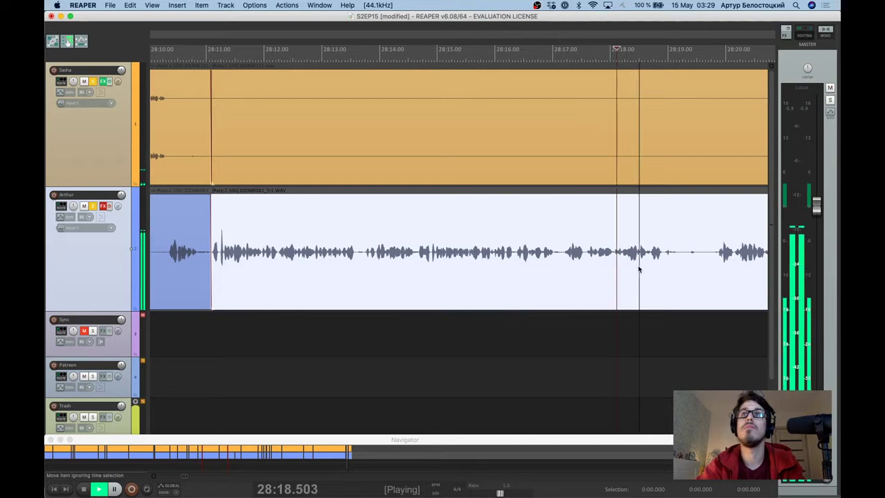
{"action": "scroll", "coordinate": [638, 265], "scroll_direction": "up", "scroll_amount": 2}
{"action": "key", "text": "Return"}
{"action": "left_click", "coordinate": [641, 254]}
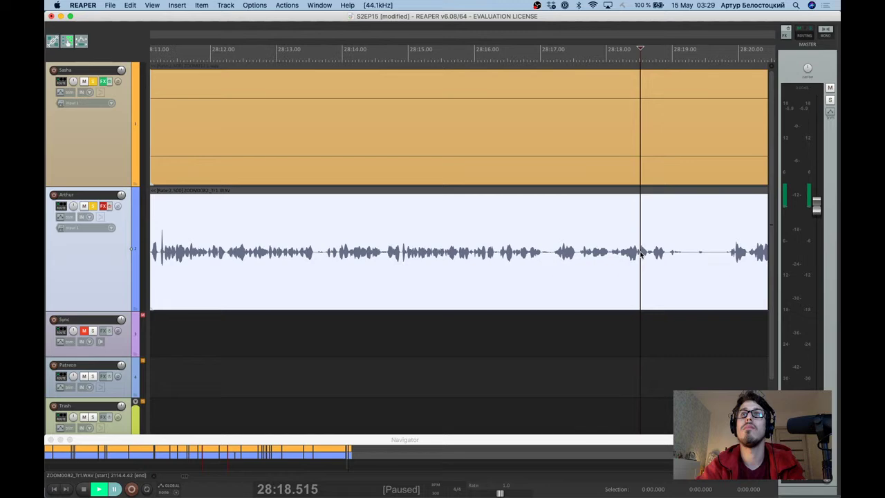
{"action": "key", "text": "Return"}
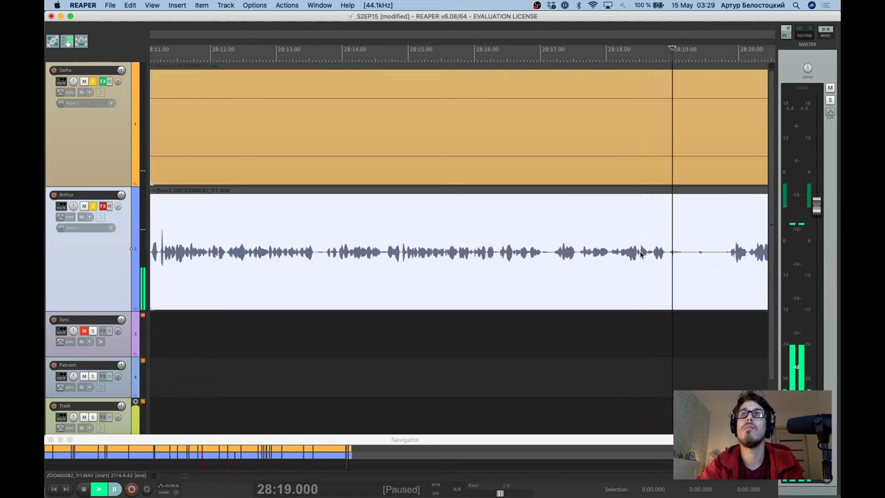
{"action": "left_click", "coordinate": [638, 255]}
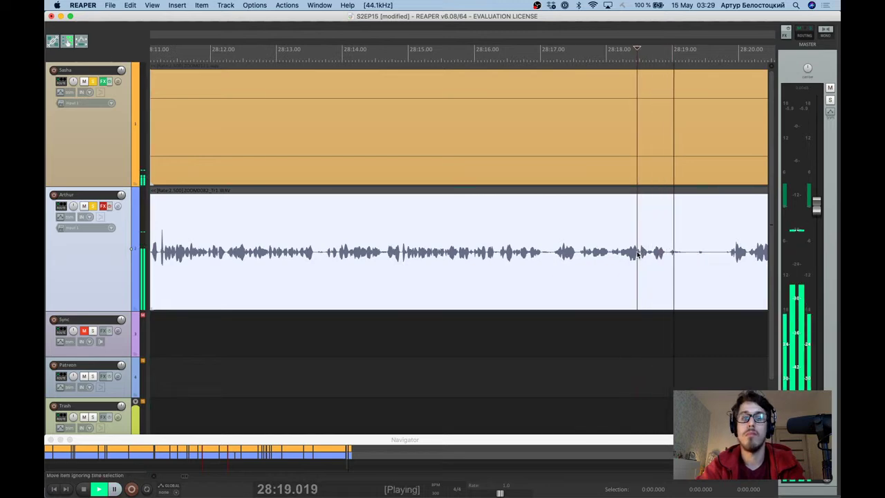
{"action": "key", "text": "Return"}
{"action": "left_click", "coordinate": [637, 255]}
{"action": "key", "text": "s"}
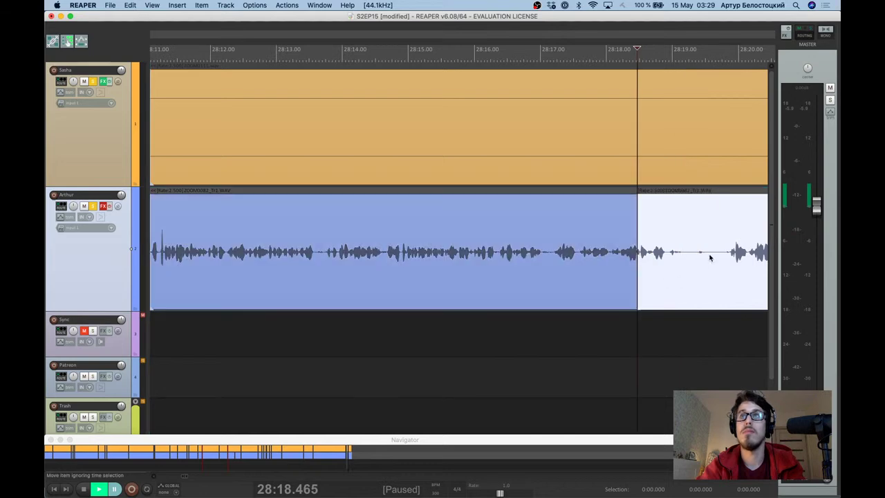
Split track 2 at 28:19.847 and delete the passage back to 28:18.465, closing the gap on both voices.
{"action": "key", "text": "Return"}
{"action": "scroll", "coordinate": [719, 257], "scroll_direction": "up", "scroll_amount": 1}
{"action": "key", "text": "Return"}
{"action": "left_click", "coordinate": [696, 264]}
{"action": "key", "text": "s"}
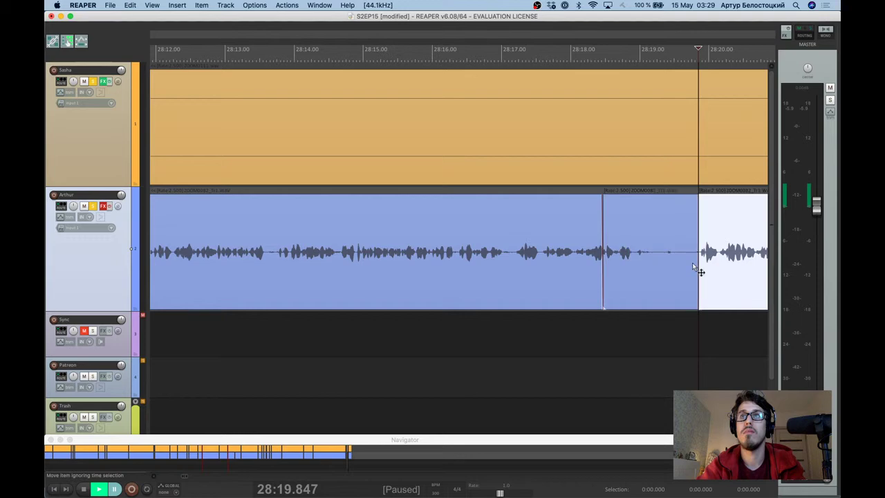
{"action": "left_click", "coordinate": [693, 264]}
{"action": "key", "text": "Delete"}
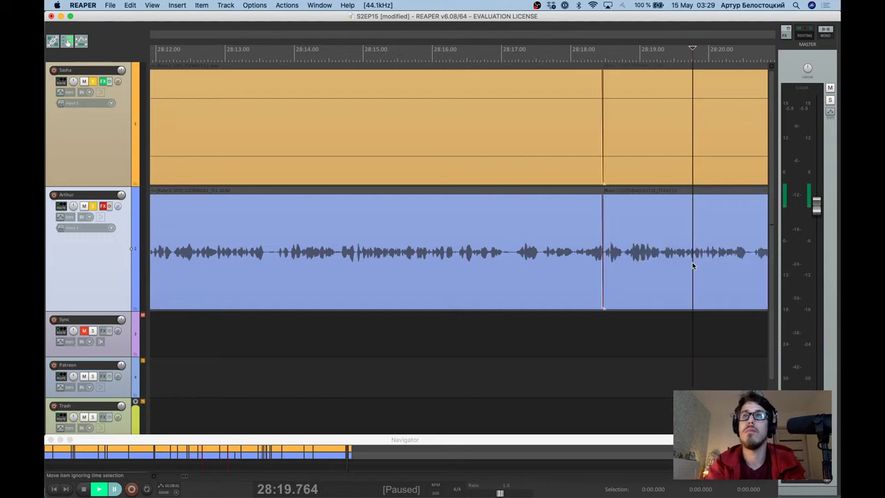
Play across the cut at 28:18.465 from about 28:18.3 and listen on to about 28:24.
{"action": "left_click", "coordinate": [589, 214]}
{"action": "key", "text": "space"}
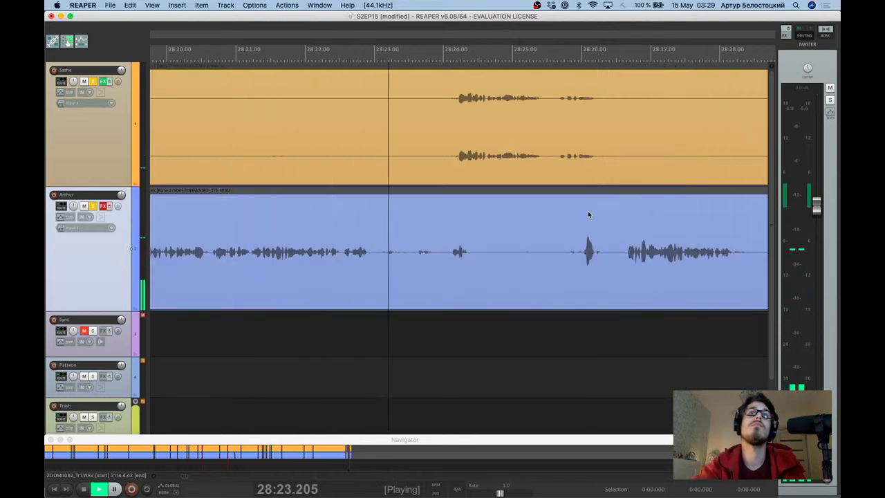
{"action": "key", "text": "space"}
{"action": "key", "text": "space"}
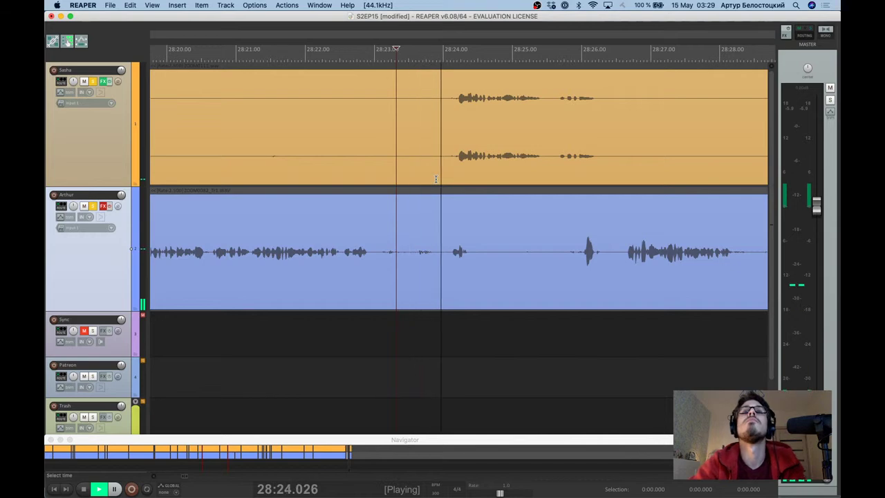
Split track 2 at 28:23.047 and 28:24.114 and delete the near-silent passage between, closing the gap on both voices.
{"action": "scroll", "coordinate": [435, 179], "scroll_direction": "up", "scroll_amount": 3}
{"action": "key", "text": "ctrl+space"}
{"action": "left_click", "coordinate": [355, 259]}
{"action": "key", "text": "s"}
{"action": "left_click", "coordinate": [458, 235]}
{"action": "key", "text": "s"}
{"action": "left_click", "coordinate": [424, 259]}
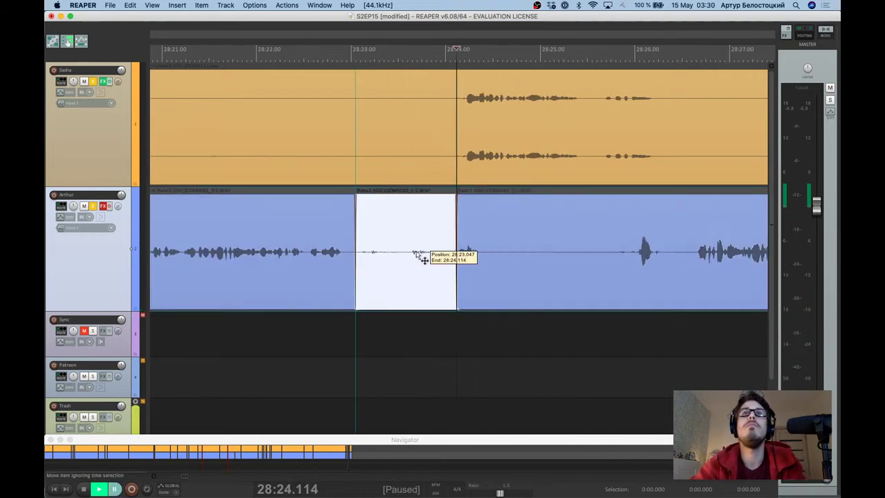
{"action": "key", "text": "Delete"}
Play across the cut at 28:23.047 from about 28:22.9 and listen on to about 28:35.
{"action": "left_click", "coordinate": [339, 185]}
{"action": "key", "text": "space"}
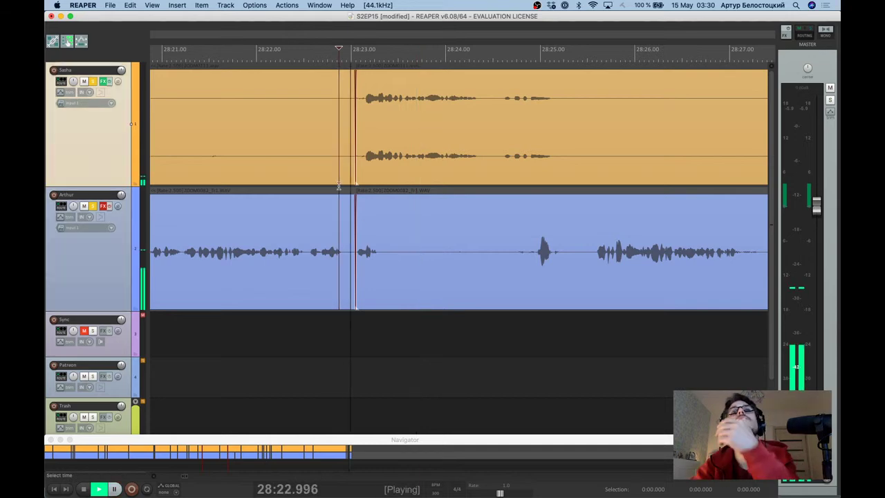
{"action": "mouse_move", "coordinate": [357, 226]}
{"action": "left_mouse_down"}
{"action": "mouse_move", "coordinate": [379, 224]}
{"action": "mouse_move", "coordinate": [355, 221]}
{"action": "left_mouse_up"}
{"action": "scroll", "coordinate": [446, 222], "scroll_direction": "down", "scroll_amount": 5}
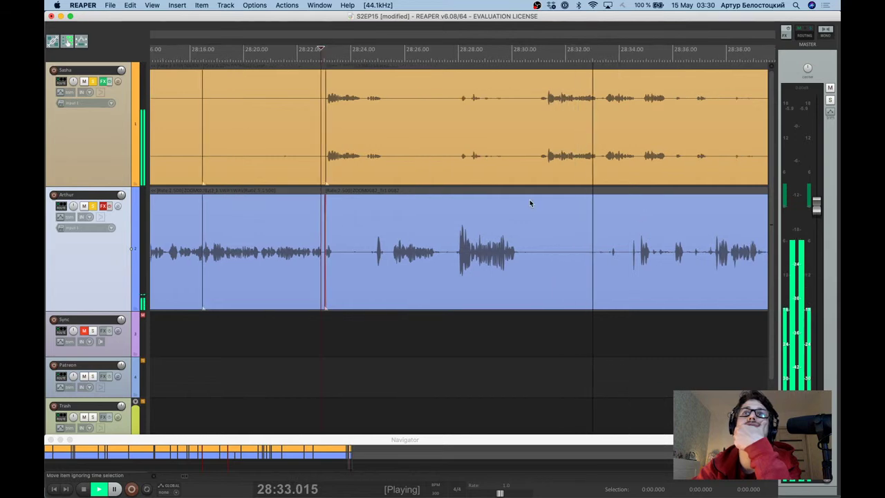
Replay from about 28:26.6, split track 2 at 28:27.338 and 28:30.816, and delete the passage between, closing the gap.
{"action": "left_click", "coordinate": [429, 224]}
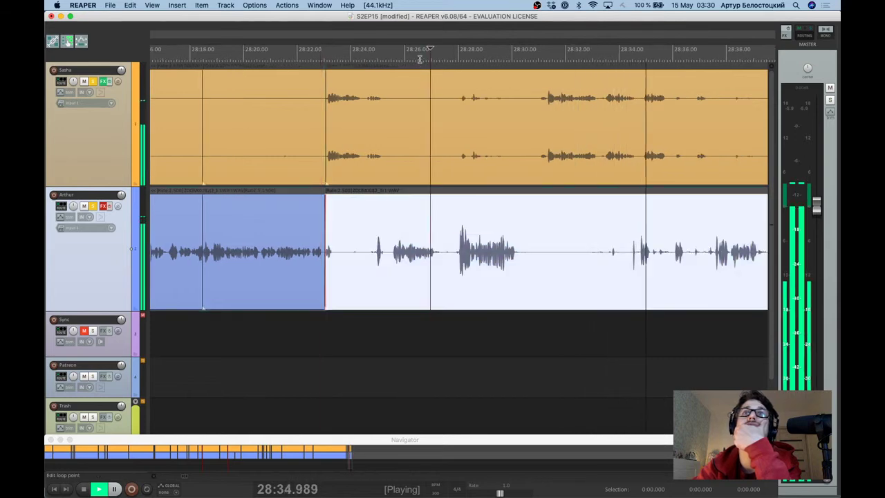
{"action": "key", "text": "space"}
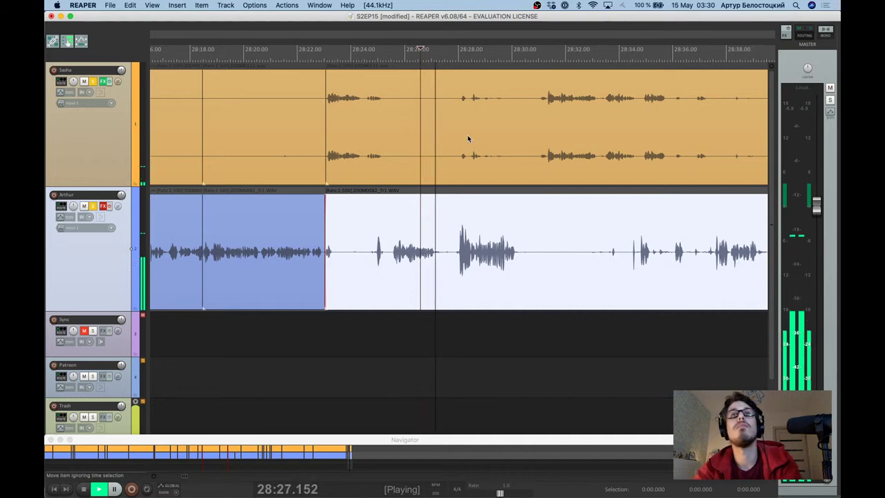
{"action": "key", "text": "space"}
{"action": "key", "text": "space"}
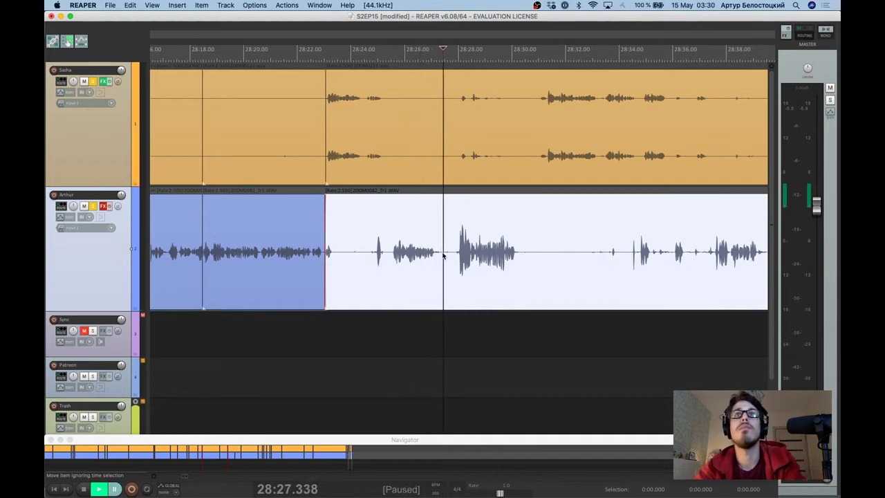
{"action": "key", "text": "s"}
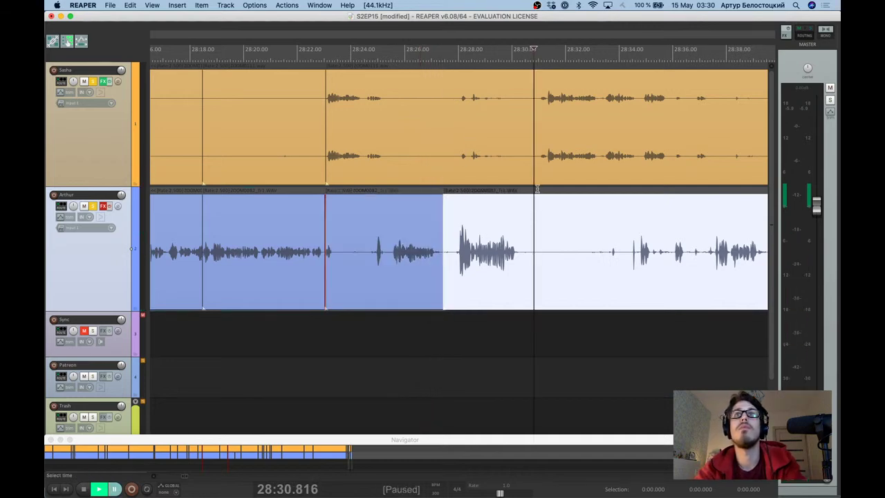
{"action": "key", "text": "s"}
{"action": "key", "text": "Delete"}
Play across the cut at 28:27.338 from about 28:26.8 and listen through the episode's ending.
{"action": "left_click", "coordinate": [441, 140]}
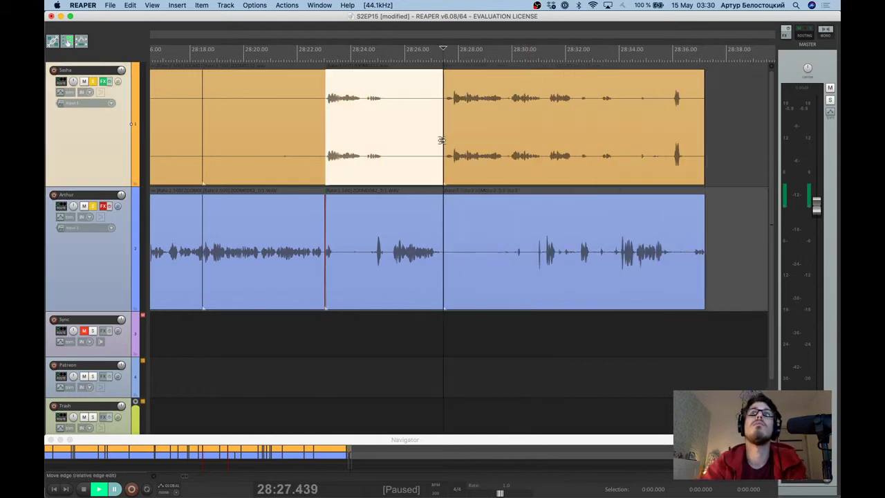
{"action": "left_click", "coordinate": [427, 144]}
{"action": "key", "text": "space"}
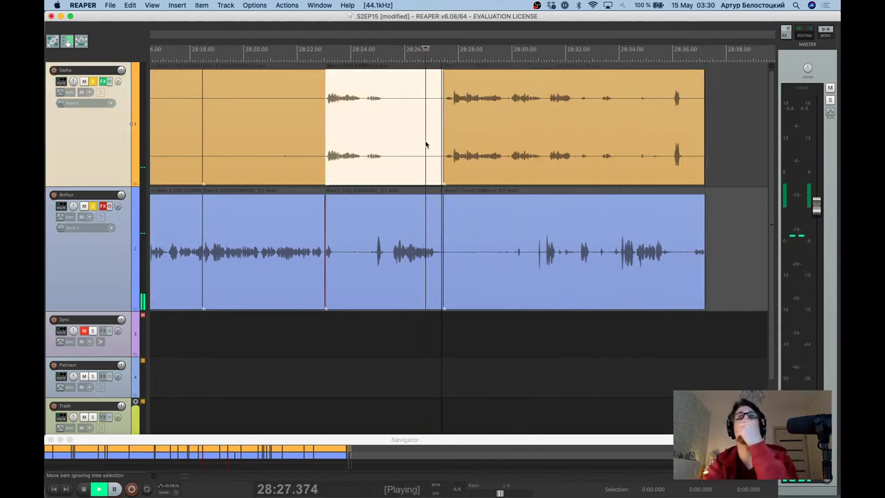
{"action": "scroll", "coordinate": [426, 145], "scroll_direction": "down", "scroll_amount": 3}
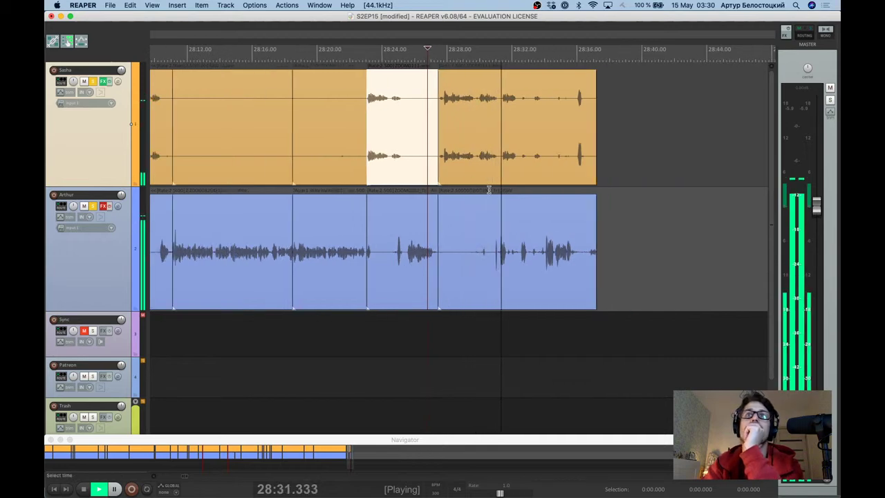
{"action": "scroll", "coordinate": [489, 189], "scroll_direction": "up", "scroll_amount": 3}
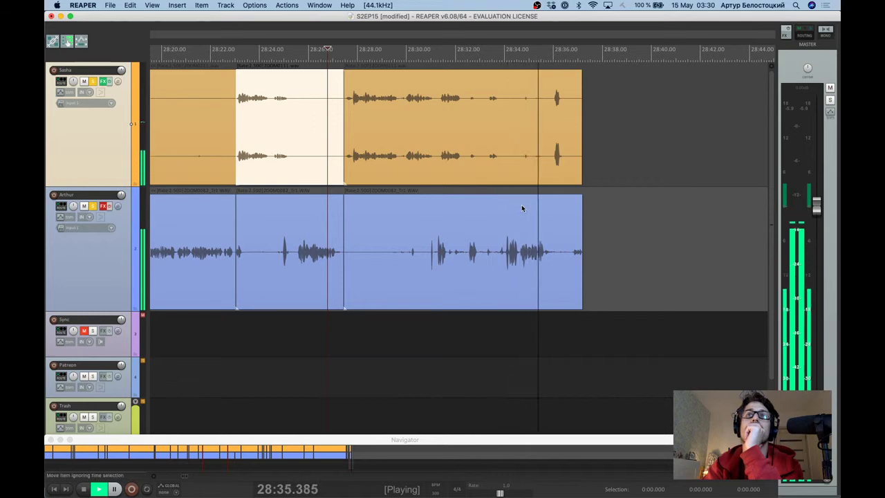
Pause playback just past the end of both voices and set the project tempo to 120 BPM.
{"action": "key", "text": "Return"}
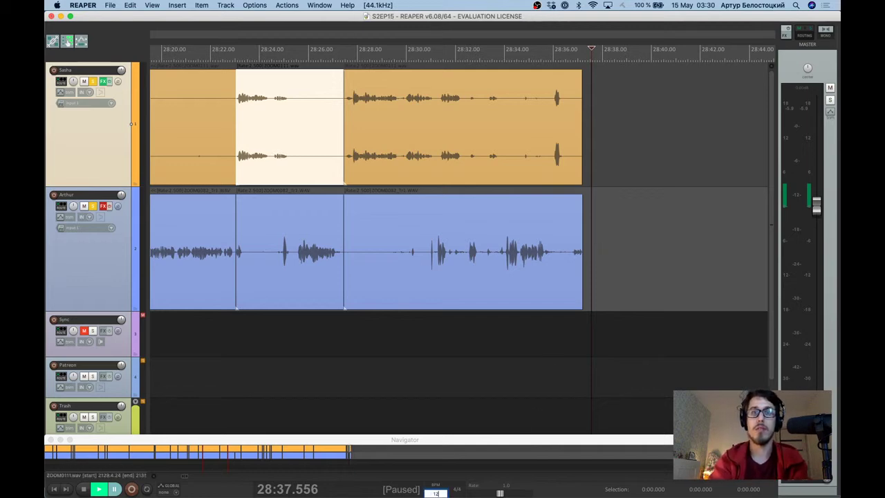
{"action": "key", "text": "super+z"}
{"action": "key", "text": "super+z"}
Examine the whole episode's timeline, including its ending, the distribution of cuts and the markers.
{"action": "scroll", "coordinate": [514, 408], "scroll_direction": "down", "scroll_amount": 10}
{"action": "scroll", "coordinate": [513, 405], "scroll_direction": "down", "scroll_amount": 6}
{"action": "scroll", "coordinate": [514, 404], "scroll_direction": "right", "scroll_amount": 15}
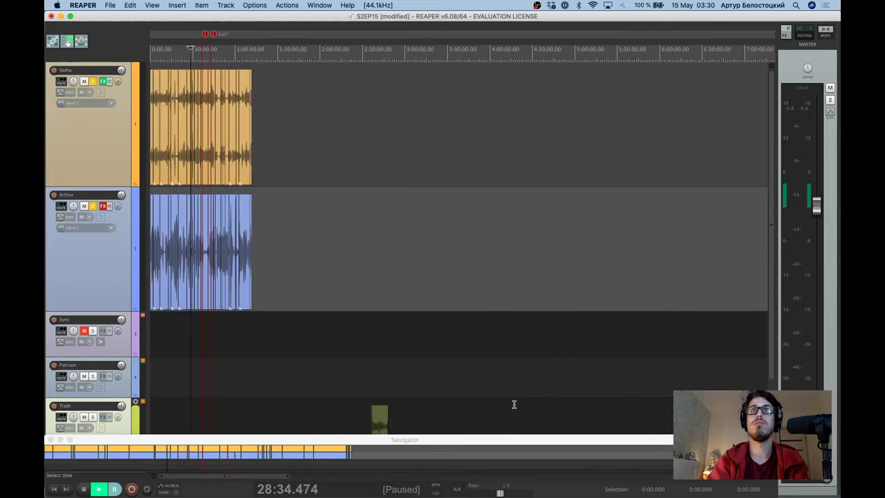
{"action": "scroll", "coordinate": [257, 66], "scroll_direction": "left", "scroll_amount": 1}
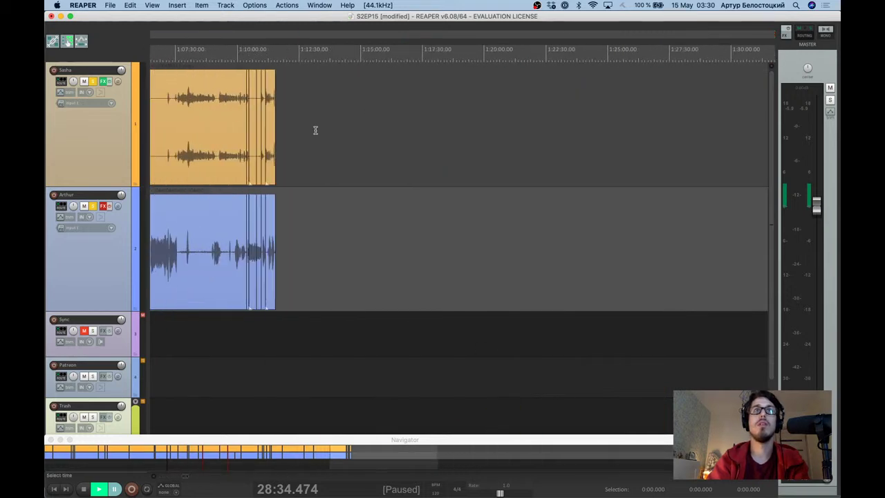
{"action": "scroll", "coordinate": [249, 58], "scroll_direction": "down", "scroll_amount": 2}
{"action": "scroll", "coordinate": [249, 58], "scroll_direction": "up", "scroll_amount": 2}
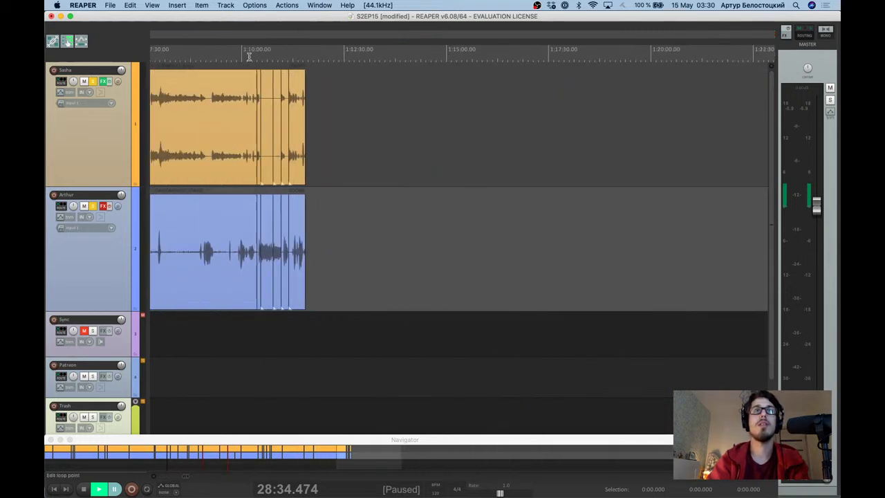
{"action": "scroll", "coordinate": [307, 63], "scroll_direction": "up", "scroll_amount": 1}
{"action": "scroll", "coordinate": [324, 165], "scroll_direction": "down", "scroll_amount": 4}
{"action": "scroll", "coordinate": [324, 165], "scroll_direction": "down", "scroll_amount": 8}
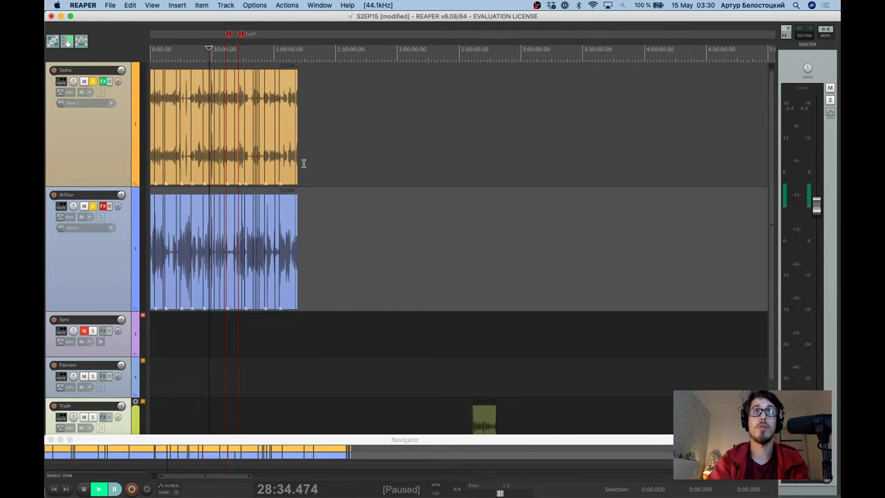
{"action": "scroll", "coordinate": [209, 159], "scroll_direction": "up", "scroll_amount": 5}
{"action": "scroll", "coordinate": [209, 159], "scroll_direction": "down", "scroll_amount": 1}
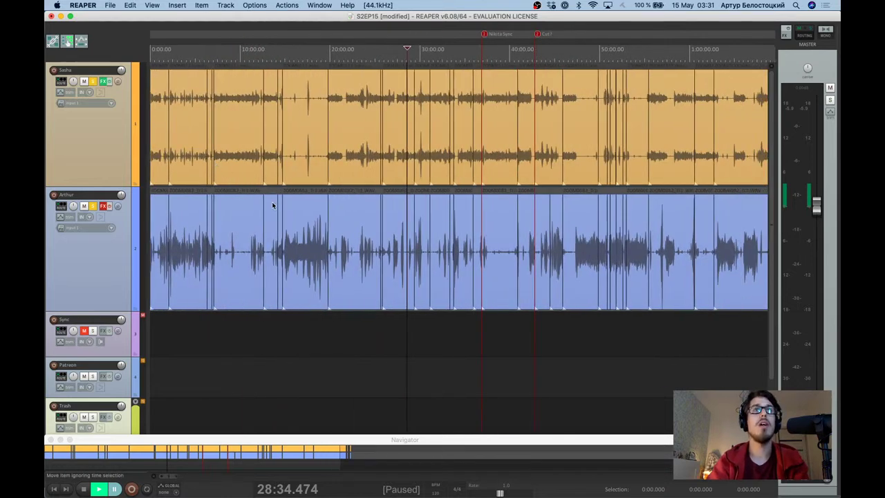
{"action": "scroll", "coordinate": [272, 208], "scroll_direction": "down", "scroll_amount": 10}
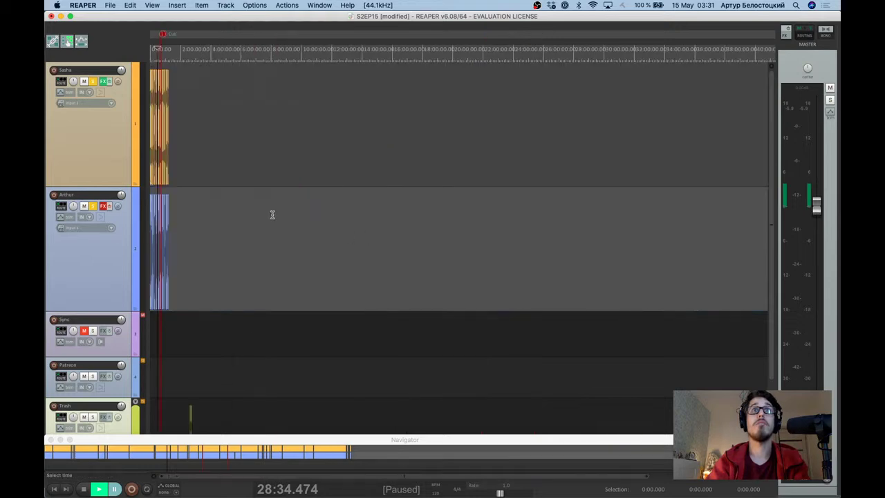
{"action": "scroll", "coordinate": [163, 146], "scroll_direction": "up", "scroll_amount": 8}
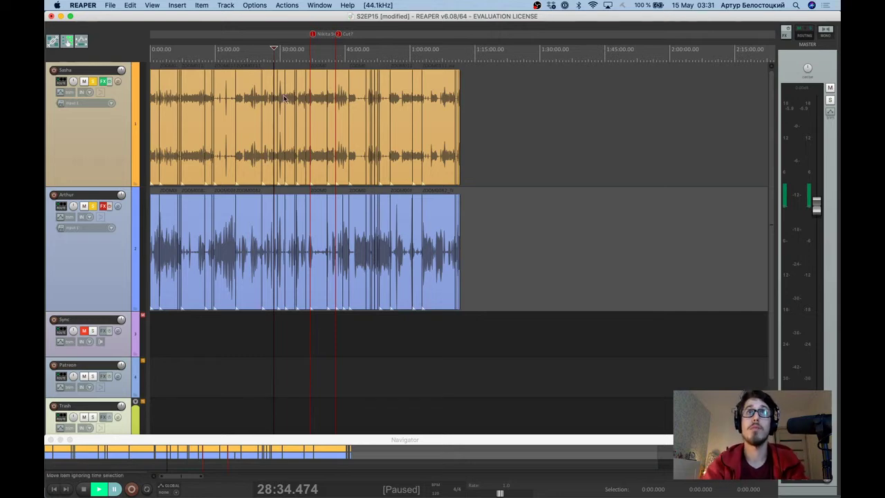
{"action": "scroll", "coordinate": [296, 90], "scroll_direction": "up", "scroll_amount": 5}
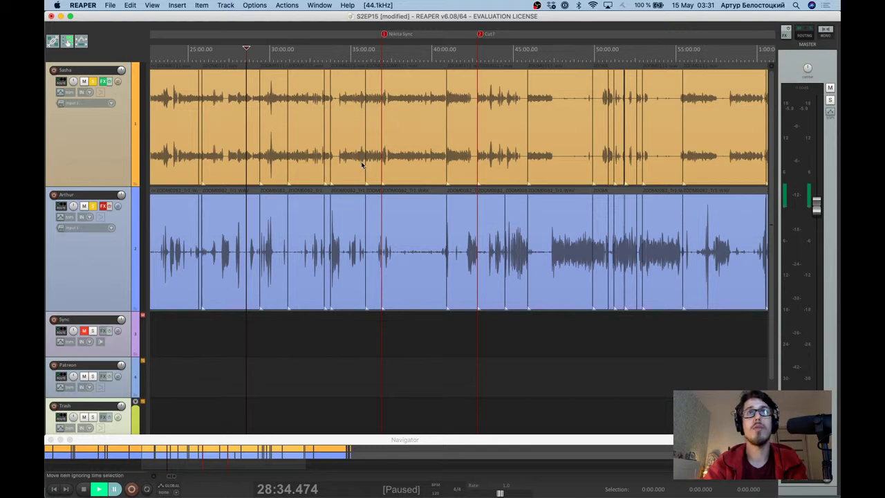
Save the project and switch to the episode notes in Sublime Text.
{"action": "key", "text": "super+s"}
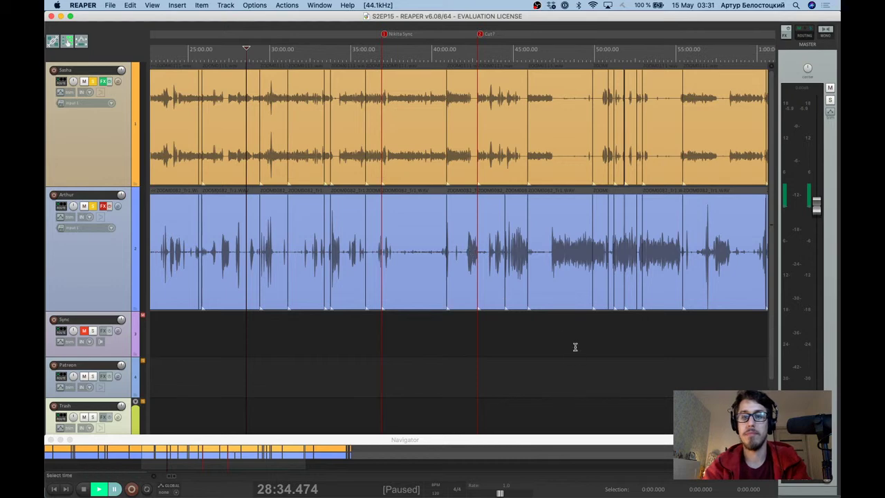
{"action": "key", "text": "super+Tab"}
{"action": "key", "text": "super+Tab"}
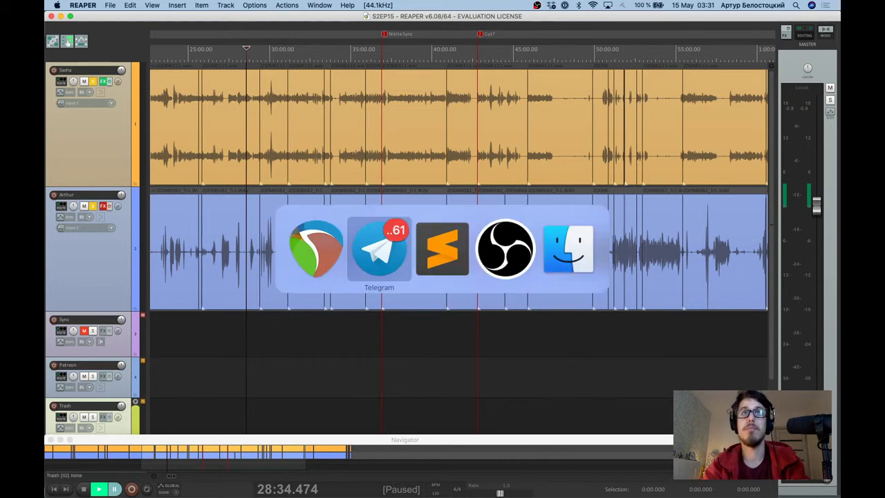
Insert about a dozen blank lines between the chat link and the "# Конспект" heading near the start of the notes.
{"action": "scroll", "coordinate": [336, 296], "scroll_direction": "up", "scroll_amount": 15}
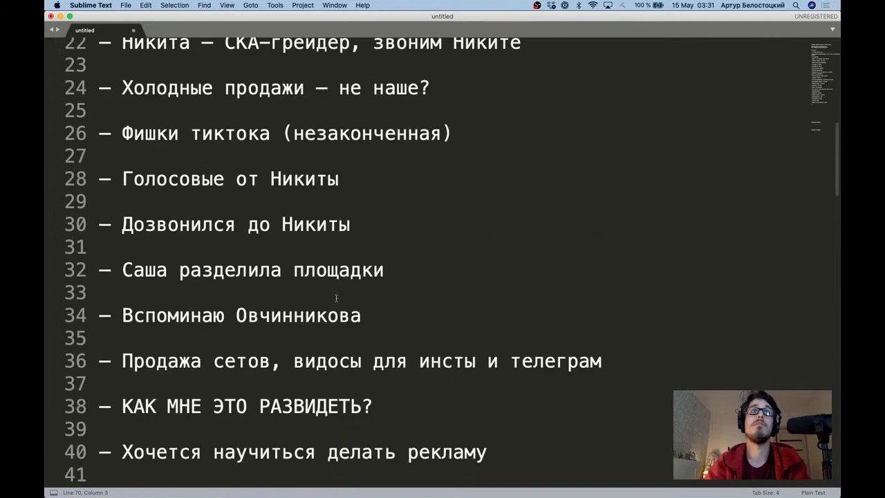
{"action": "left_click", "coordinate": [272, 313]}
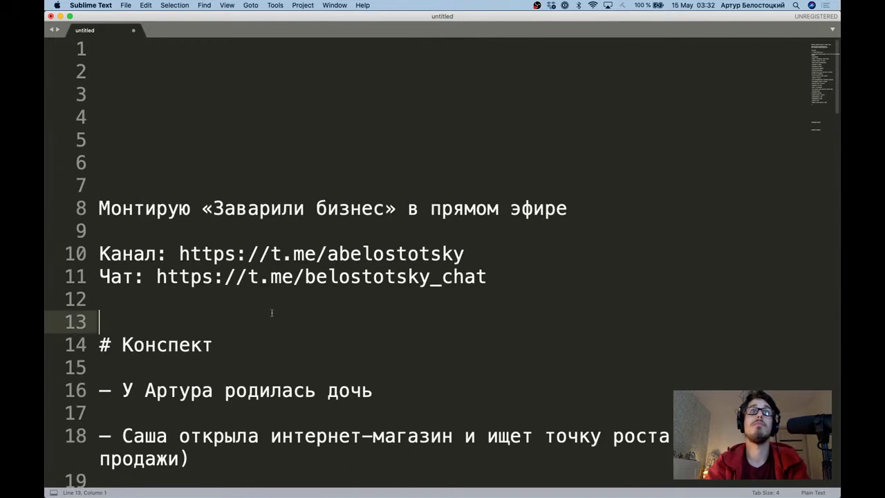
{"action": "key", "text": "Return"}
{"action": "key", "text": "Return"}
{"action": "key", "text": "Return"}
{"action": "key", "text": "Return"}
{"action": "key", "text": "Return"}
{"action": "key", "text": "Return"}
{"action": "key", "text": "Return"}
{"action": "key", "text": "Return"}
{"action": "key", "text": "Return"}
{"action": "key", "text": "Return"}
{"action": "key", "text": "Return"}
{"action": "key", "text": "Return"}
{"action": "key", "text": "BackSpace"}
{"action": "scroll", "coordinate": [343, 268], "scroll_direction": "up", "scroll_amount": 5}
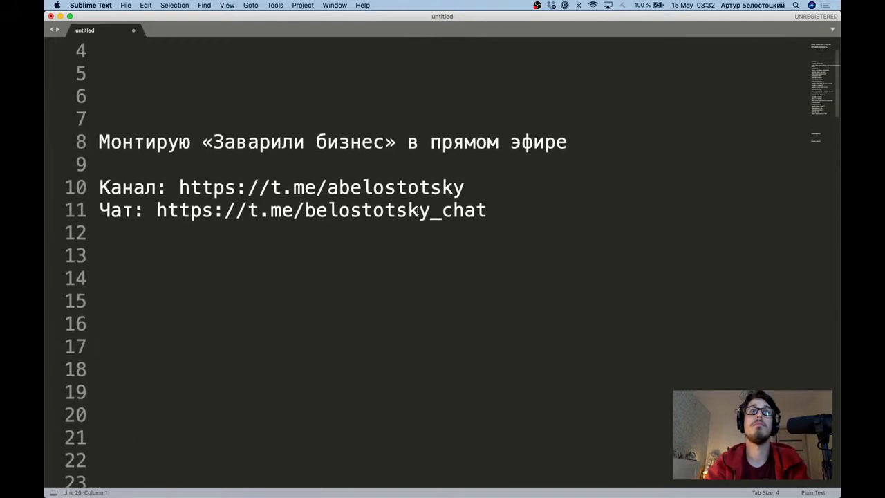
Enlarge the font of the notes, keeping the stream title and the channel and chat links in view.
{"action": "key", "text": "super+equal"}
{"action": "key", "text": "super+equal"}
{"action": "key", "text": "super+minus"}
{"action": "scroll", "coordinate": [417, 212], "scroll_direction": "down", "scroll_amount": 2}
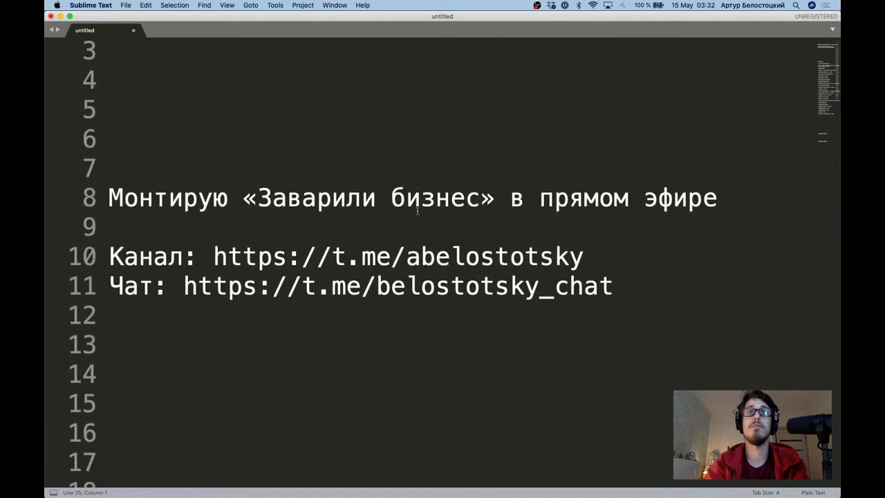
Write "Вторая часть — завтра утром." on line 14, below the chat link.
{"action": "left_click", "coordinate": [449, 367]}
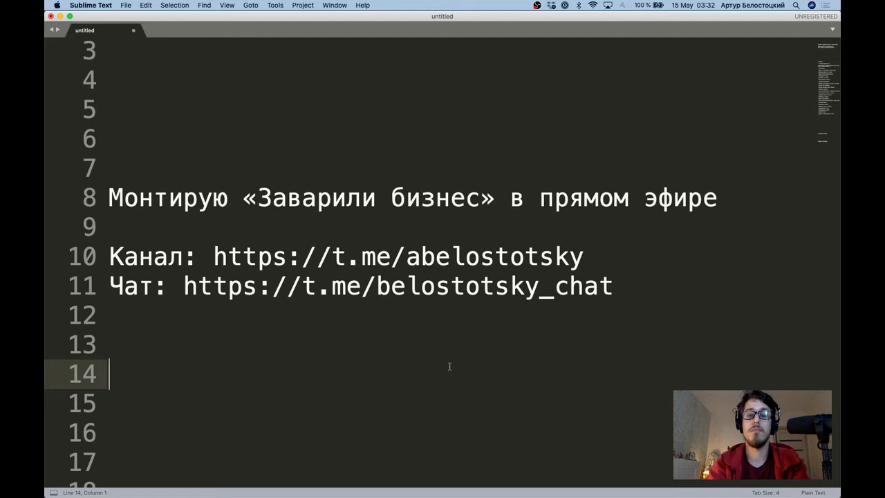
{"action": "type", "text": "Dn"}
{"action": "key", "text": "BackSpace"}
{"action": "key", "text": "BackSpace"}
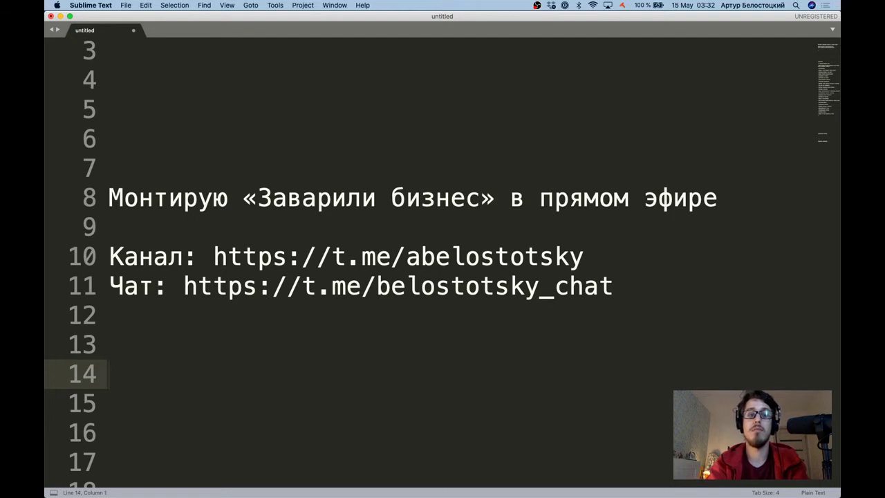
{"action": "type", "text": "Вторая часть "}
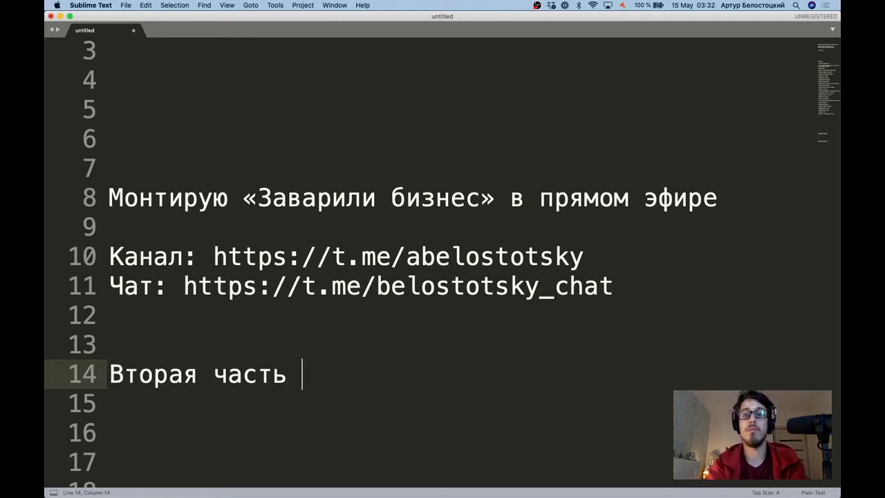
{"action": "type", "text": "— завтра "}
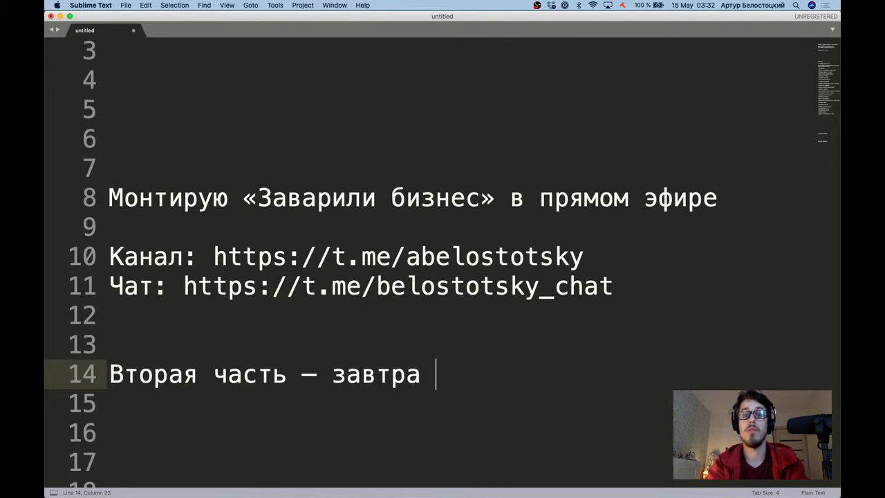
{"action": "type", "text": "утром"}
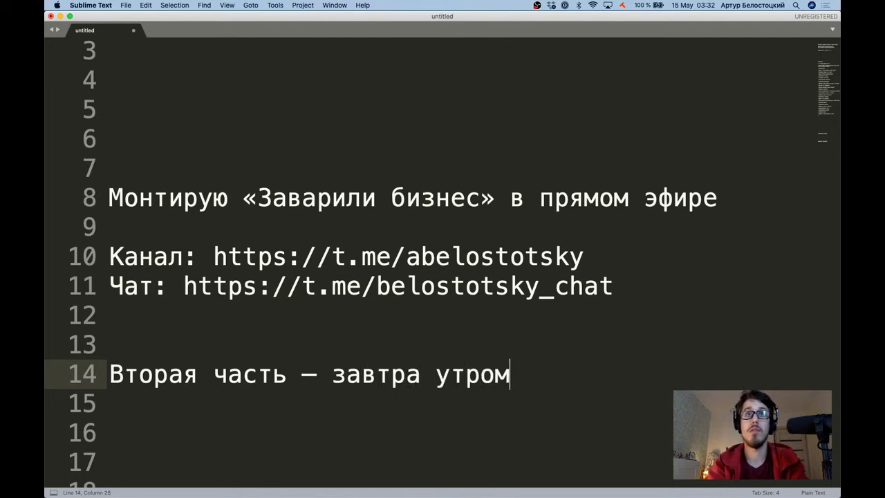
{"action": "type", "text": "."}
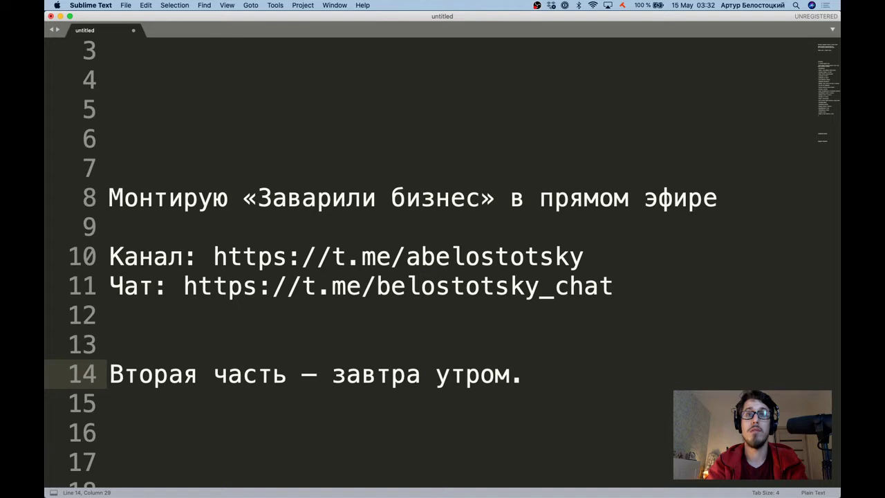
Add the farewell "Буэнос ночес!" on a new line directly below the announcement of the second part.
{"action": "key", "text": "Return"}
{"action": "type", "text": "Буэн"}
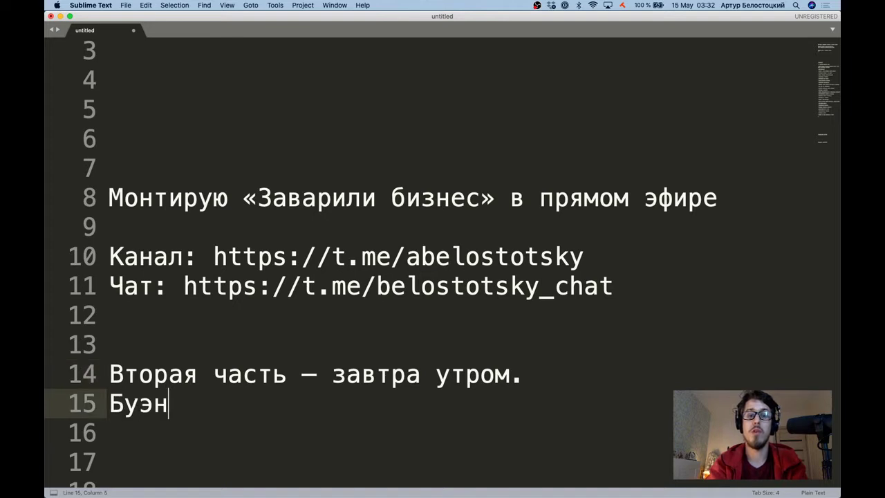
{"action": "type", "text": "ос ночес!"}
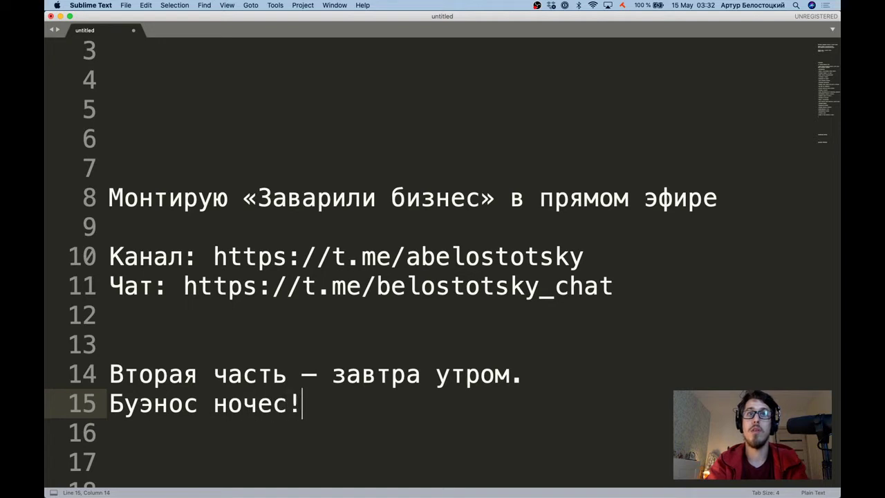
{"action": "scroll", "coordinate": [283, 149], "scroll_direction": "down", "scroll_amount": 3}
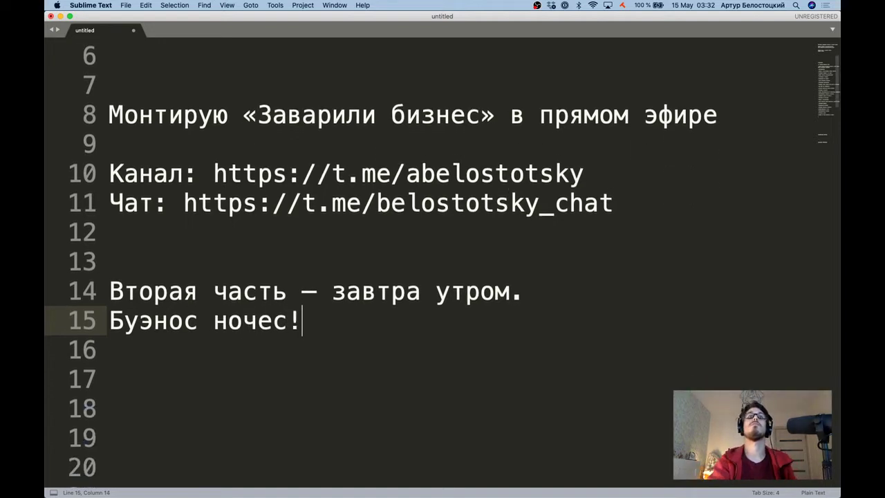